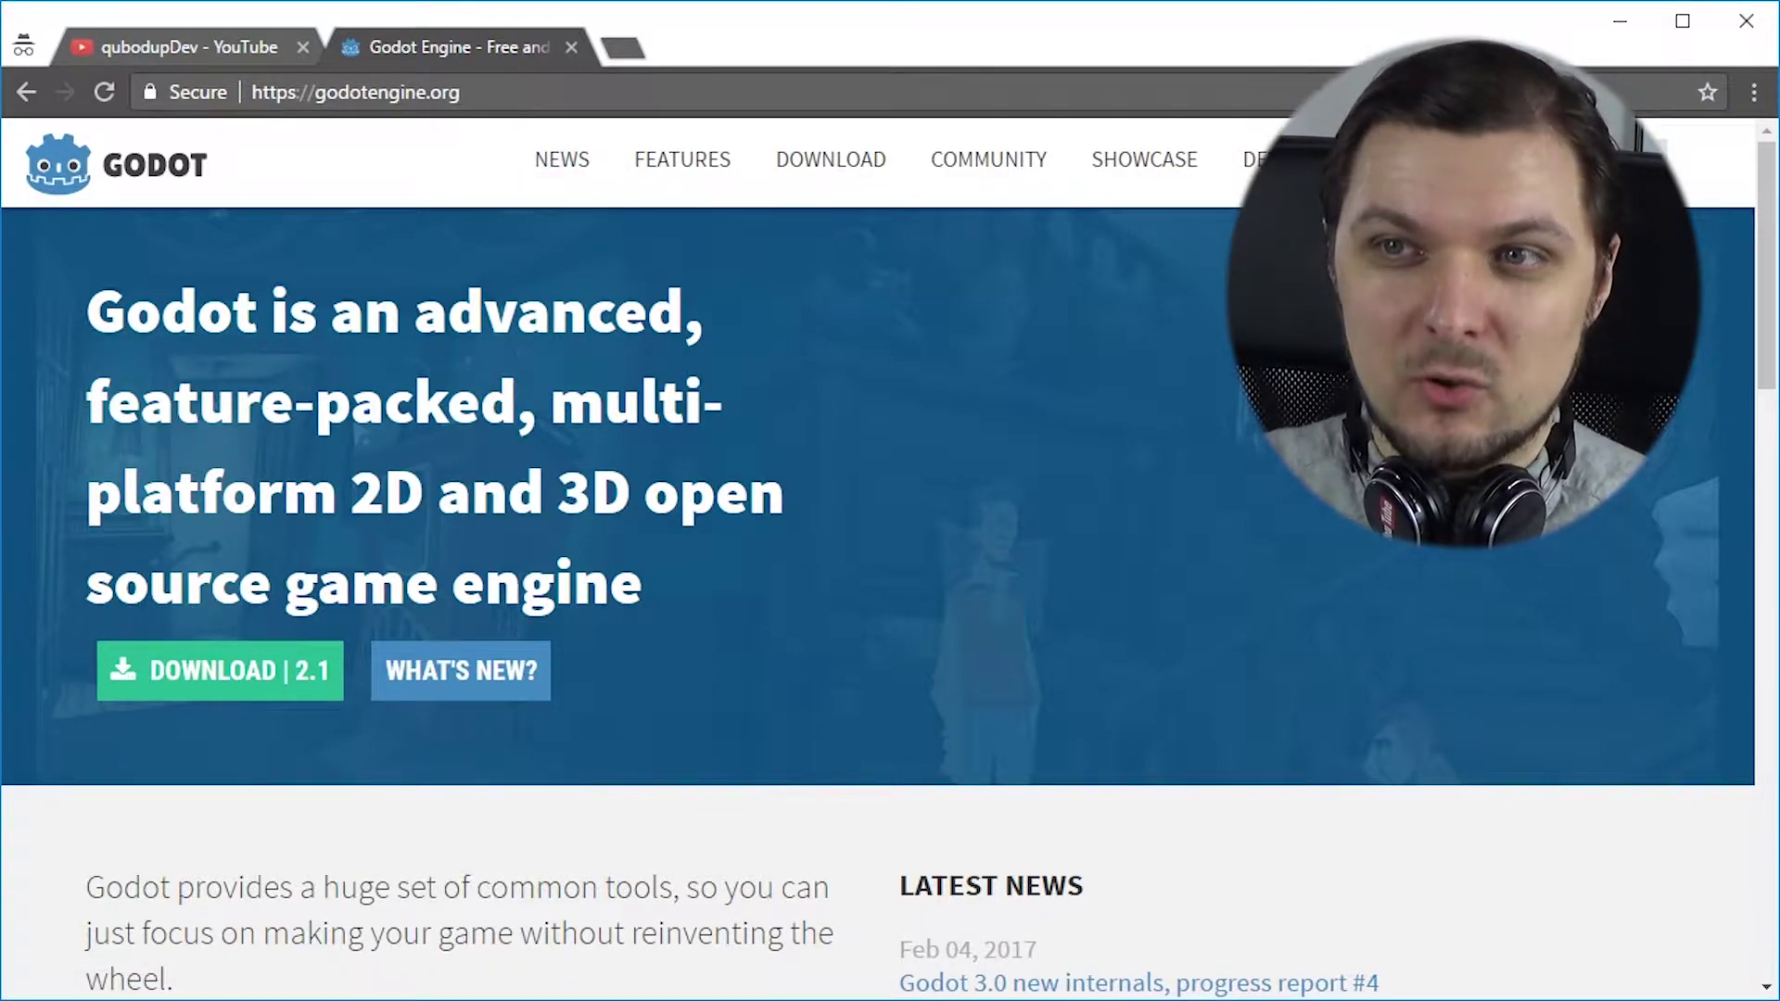
- Download the Windows 64-bit build of Godot Engine 2.1.2-stable and the Demos and Examples archive from godotengine.org
click(306, 93)
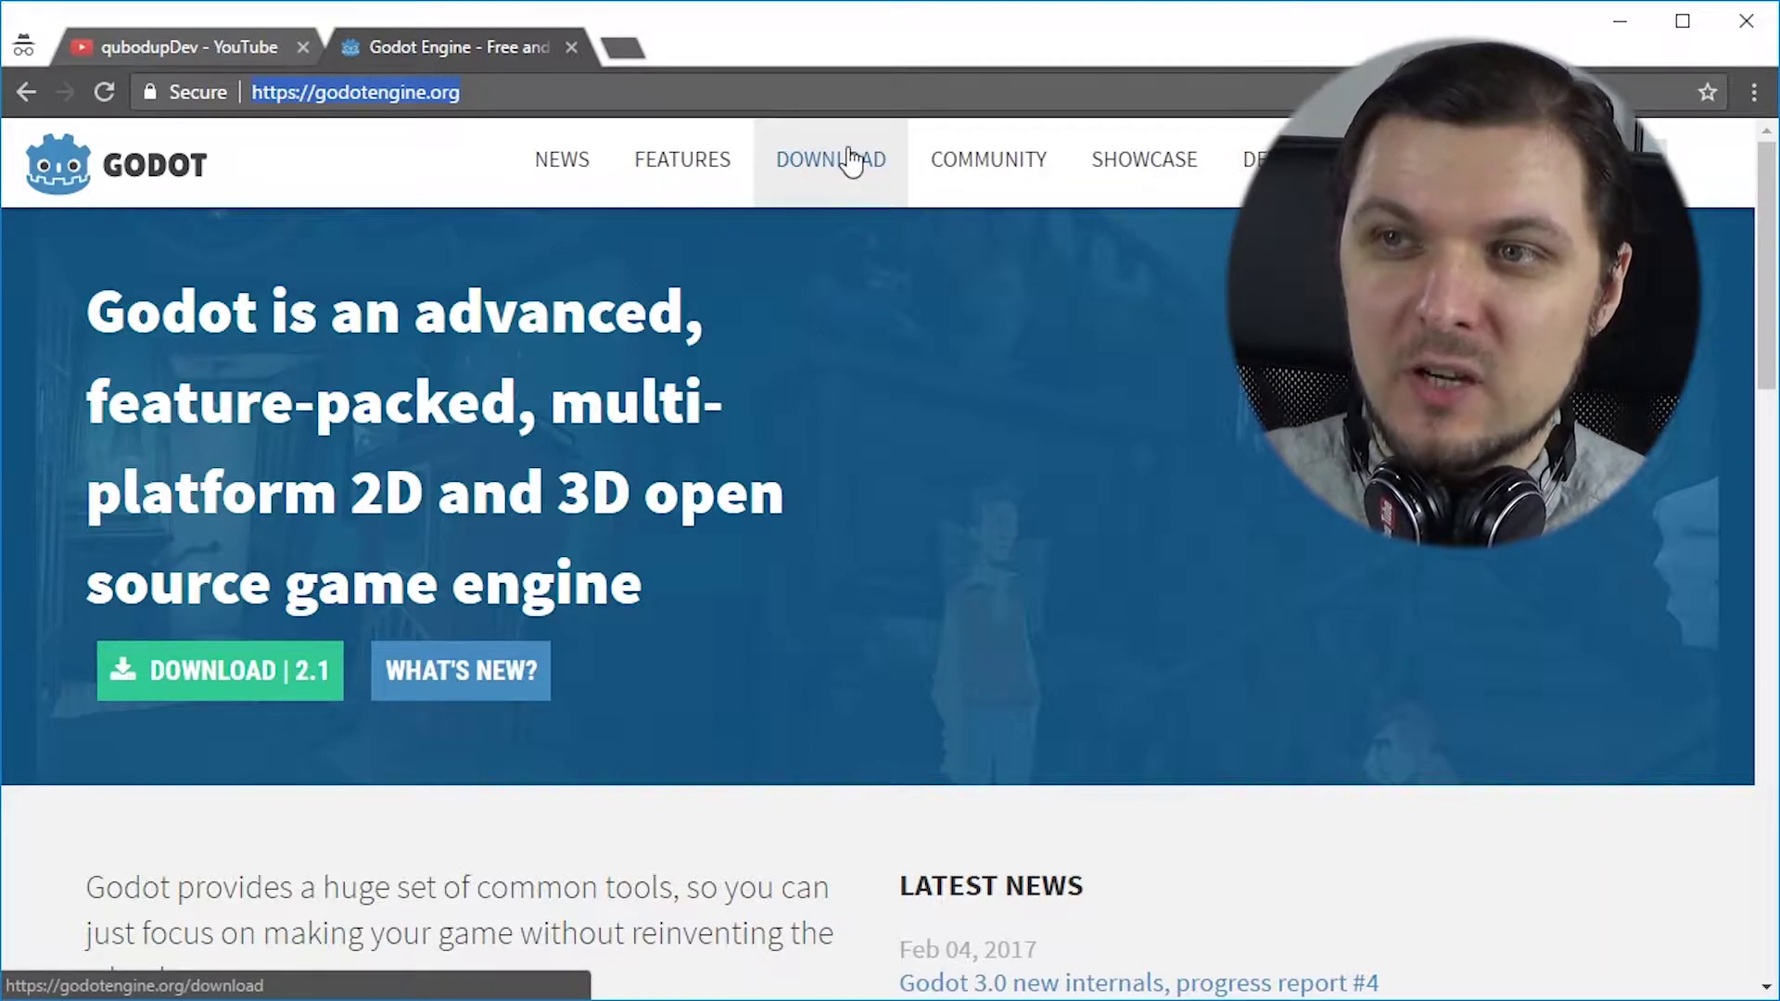
click(223, 684)
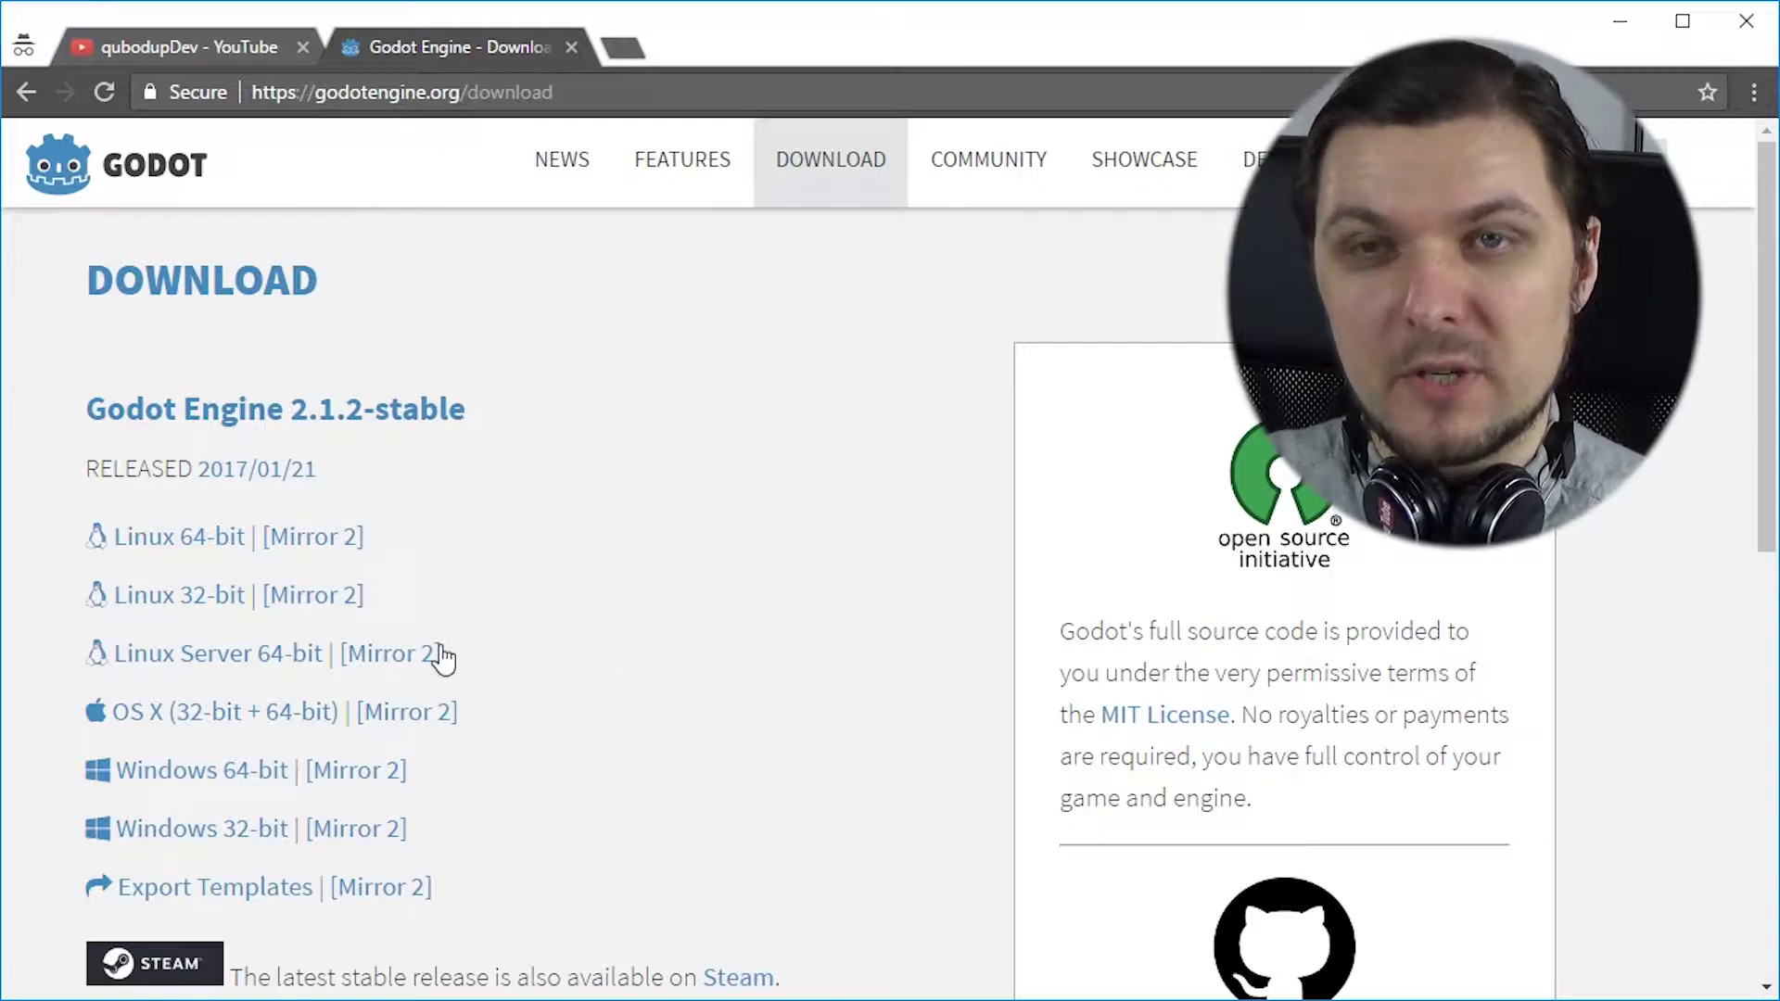
drag(430, 777, 529, 740)
click(227, 779)
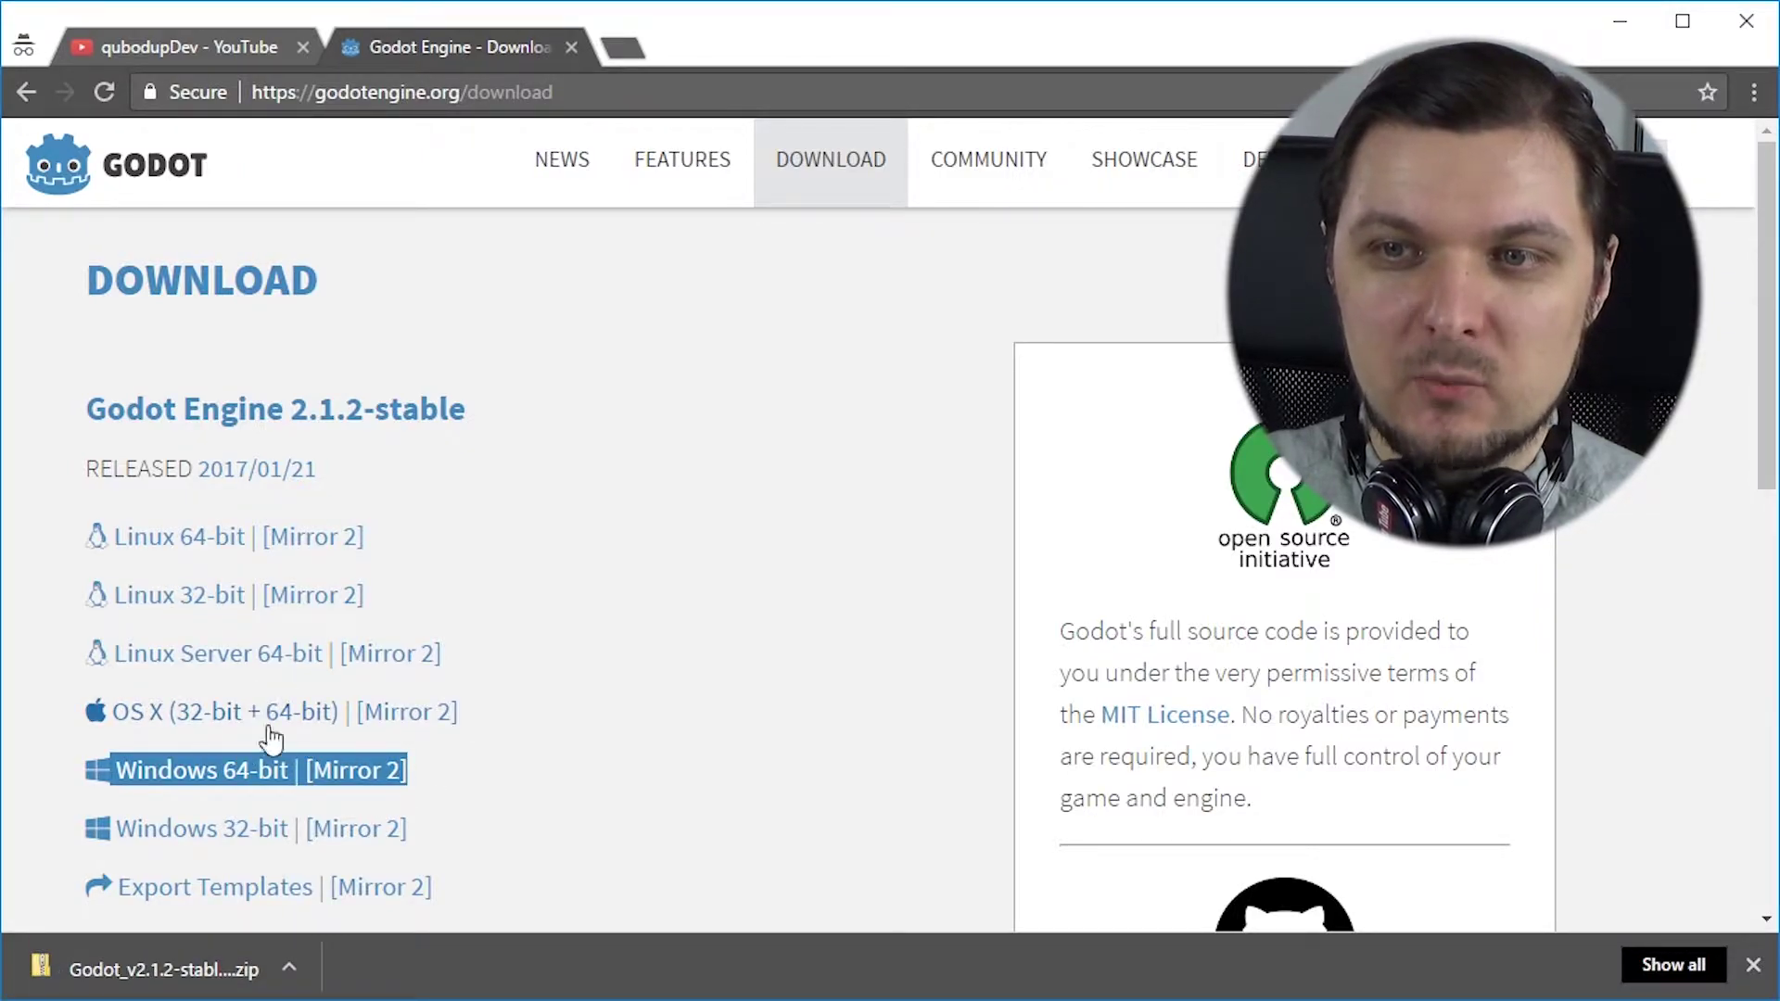
click(466, 846)
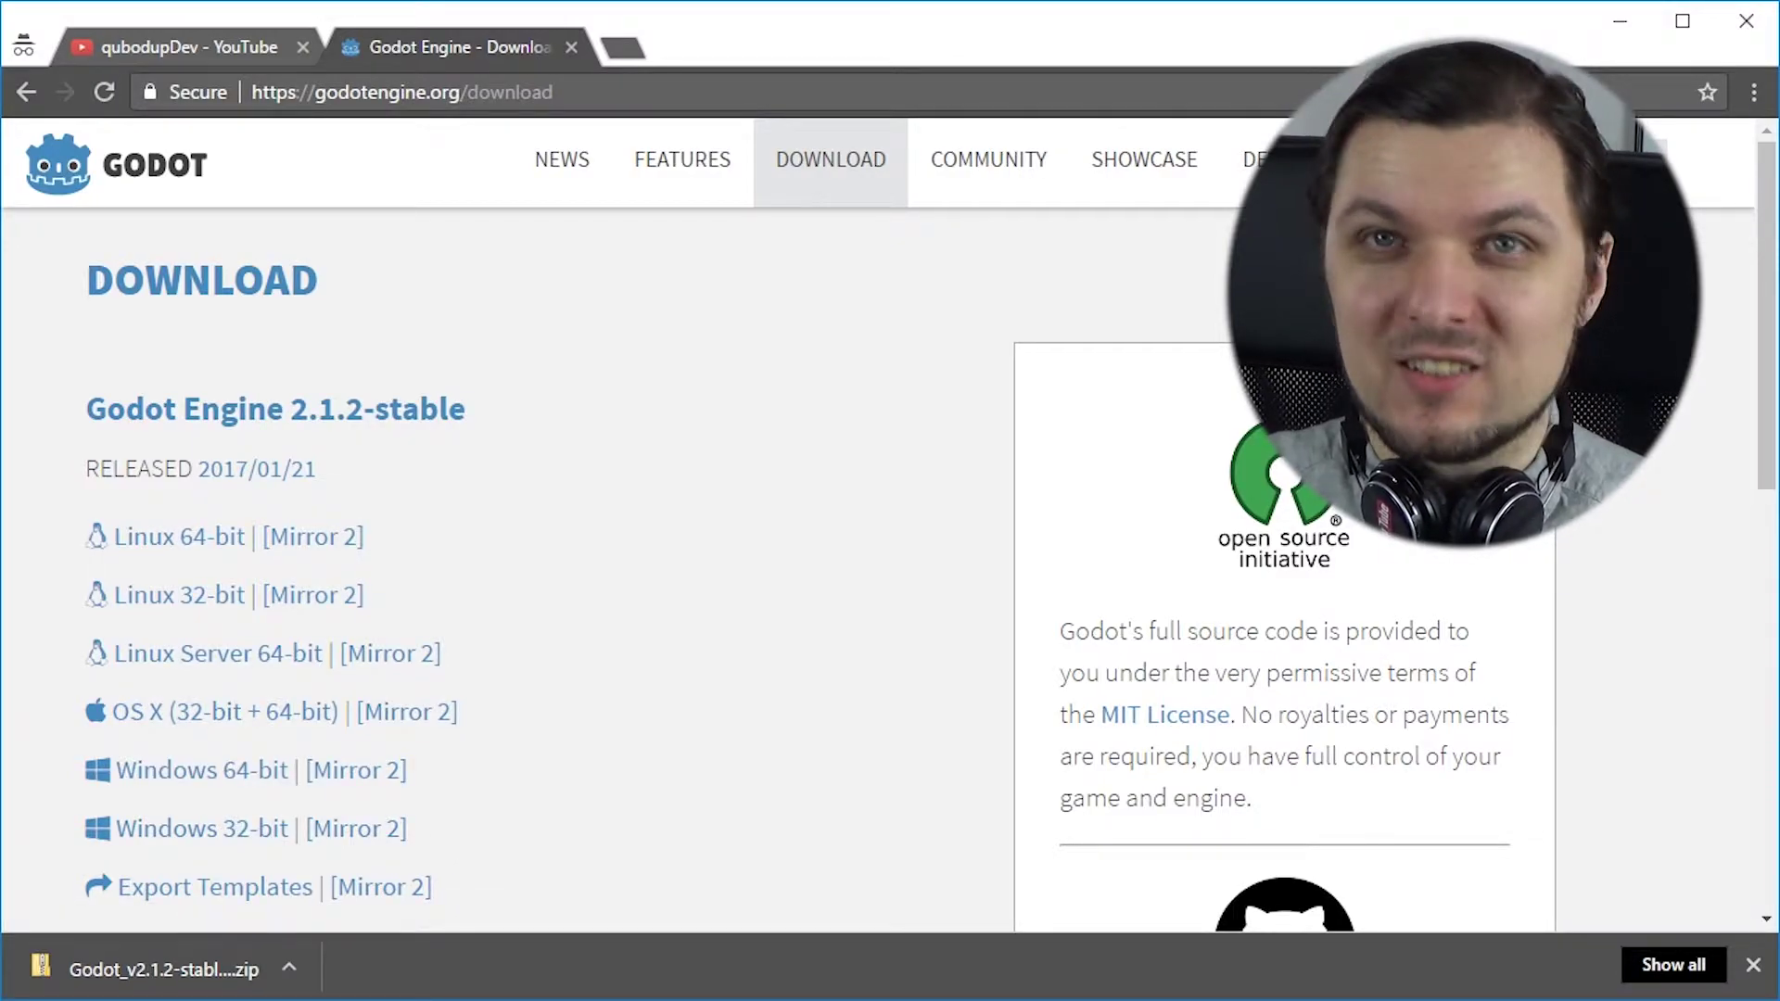
drag(1767, 417, 1767, 678)
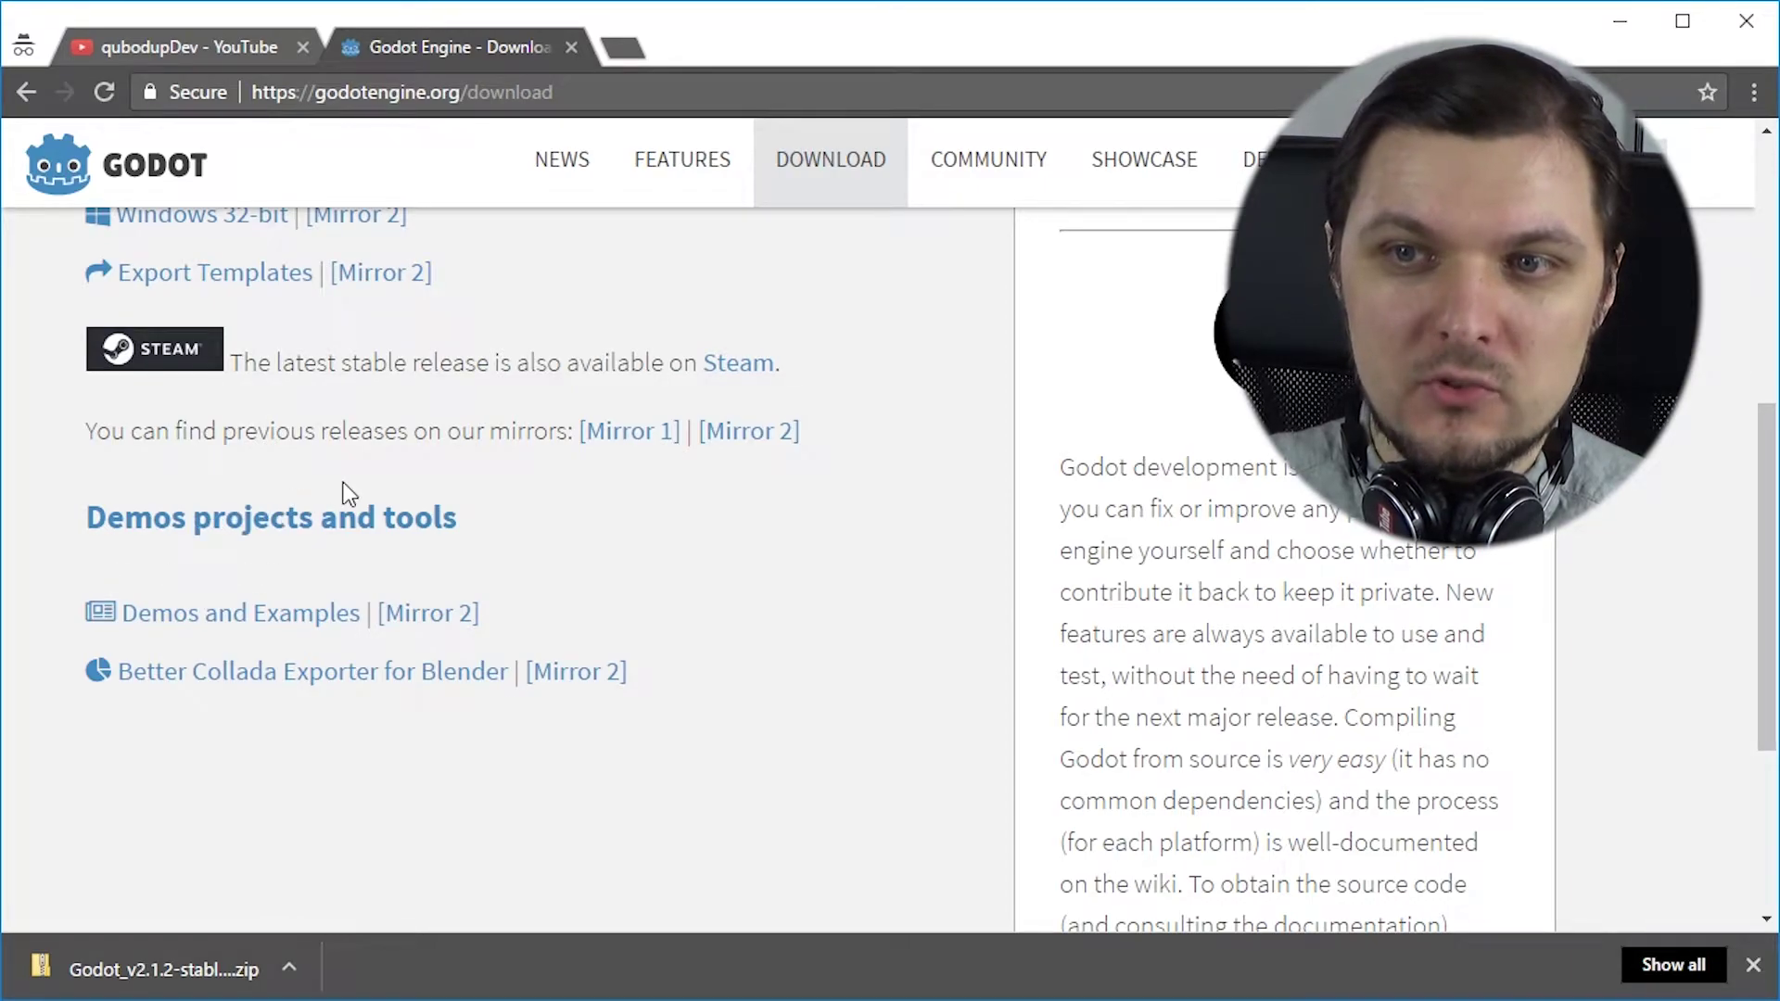
click(210, 625)
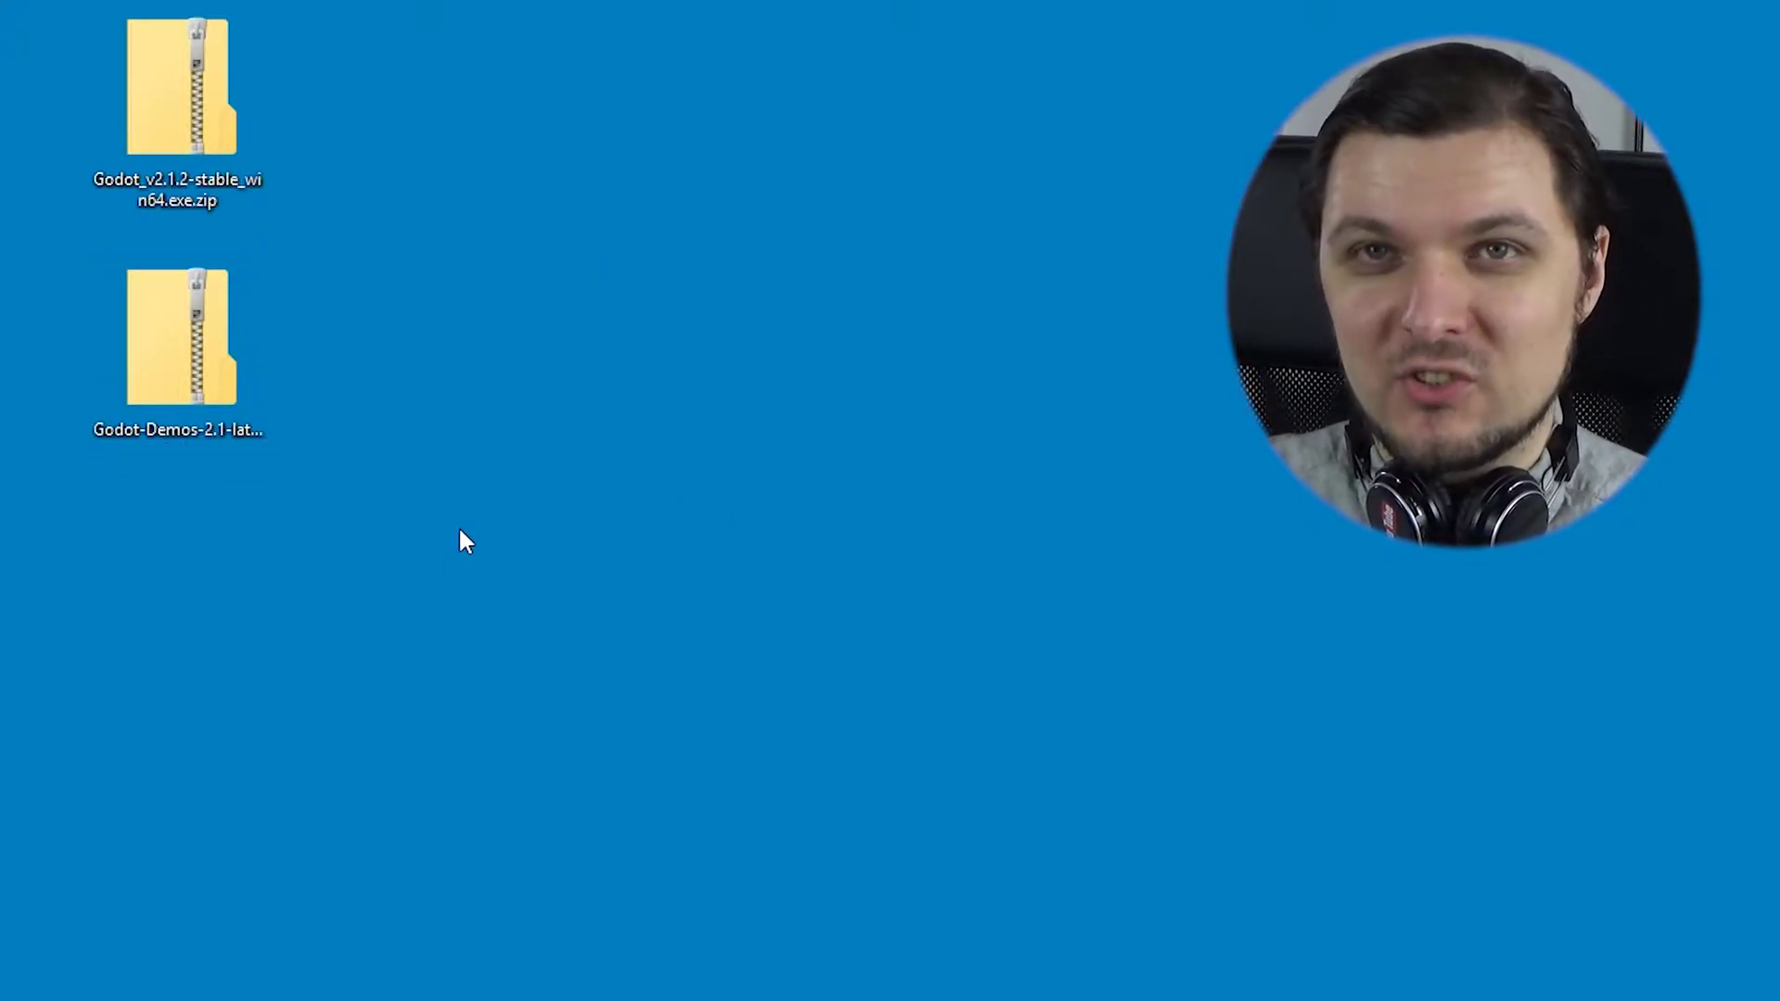
- Extract the Godot_v2.1.2-stable_win64.exe.zip and Godot-Demos-2.1-latest zip archives to their own folders on the desktop
right_click(226, 110)
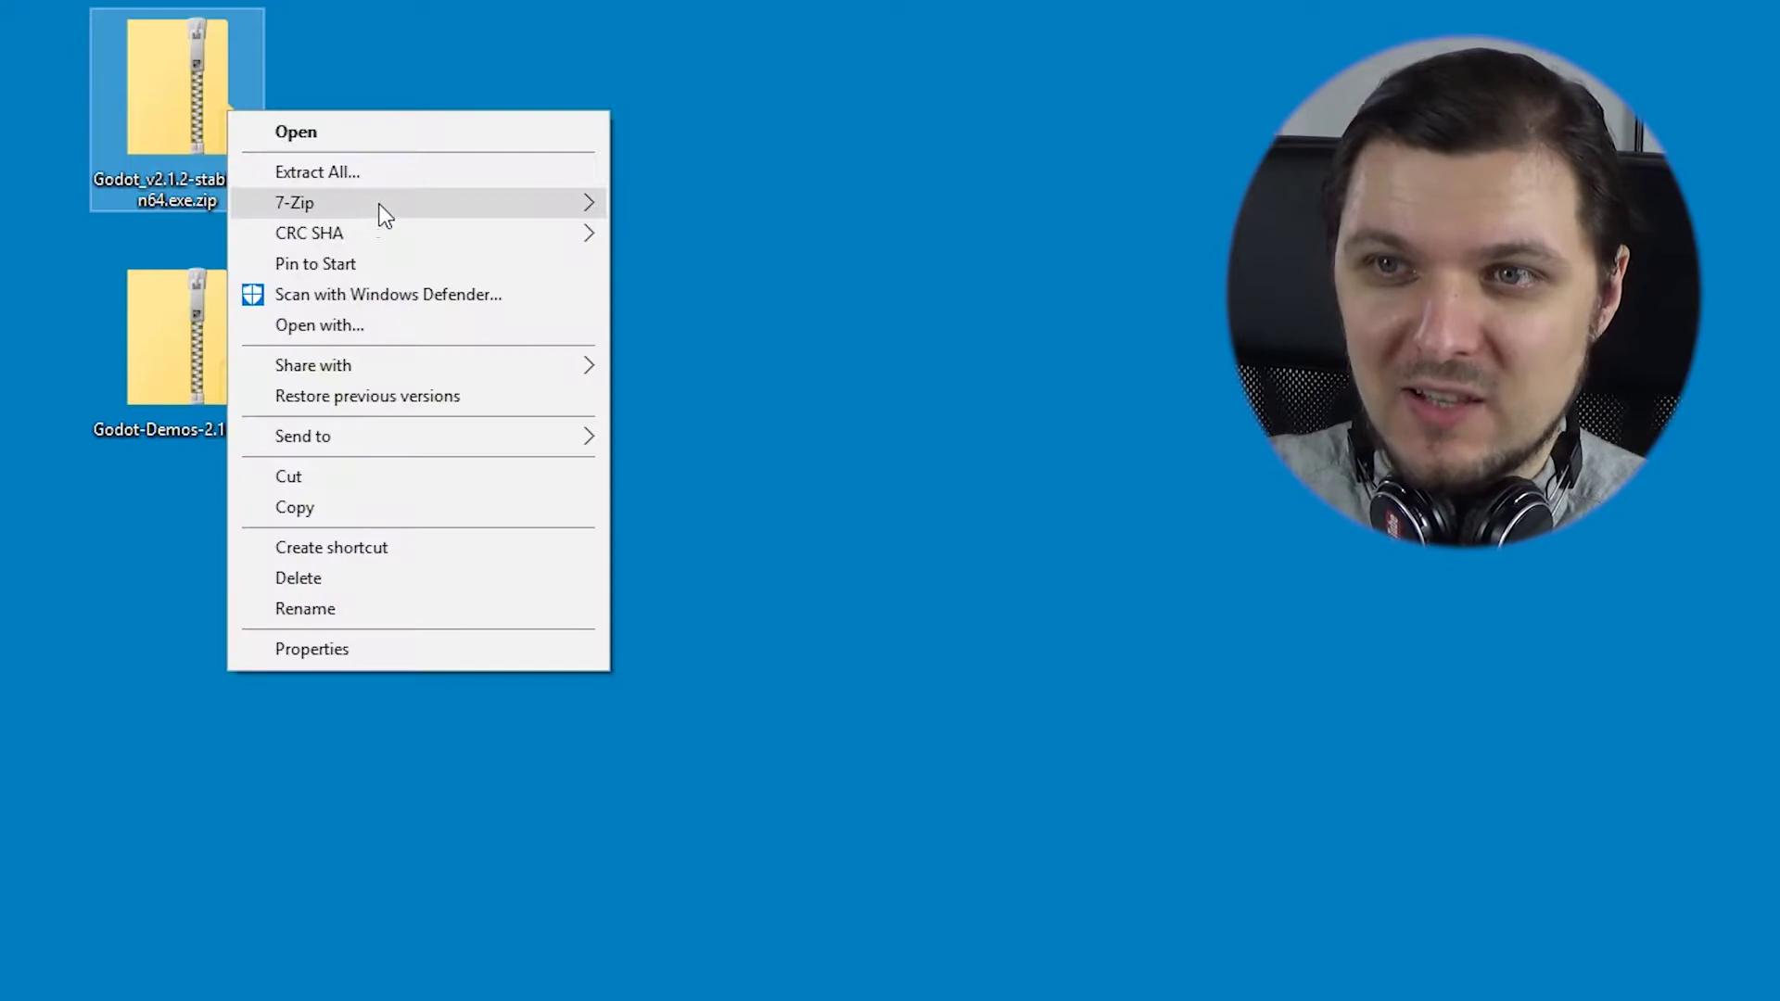
click(399, 173)
click(1161, 782)
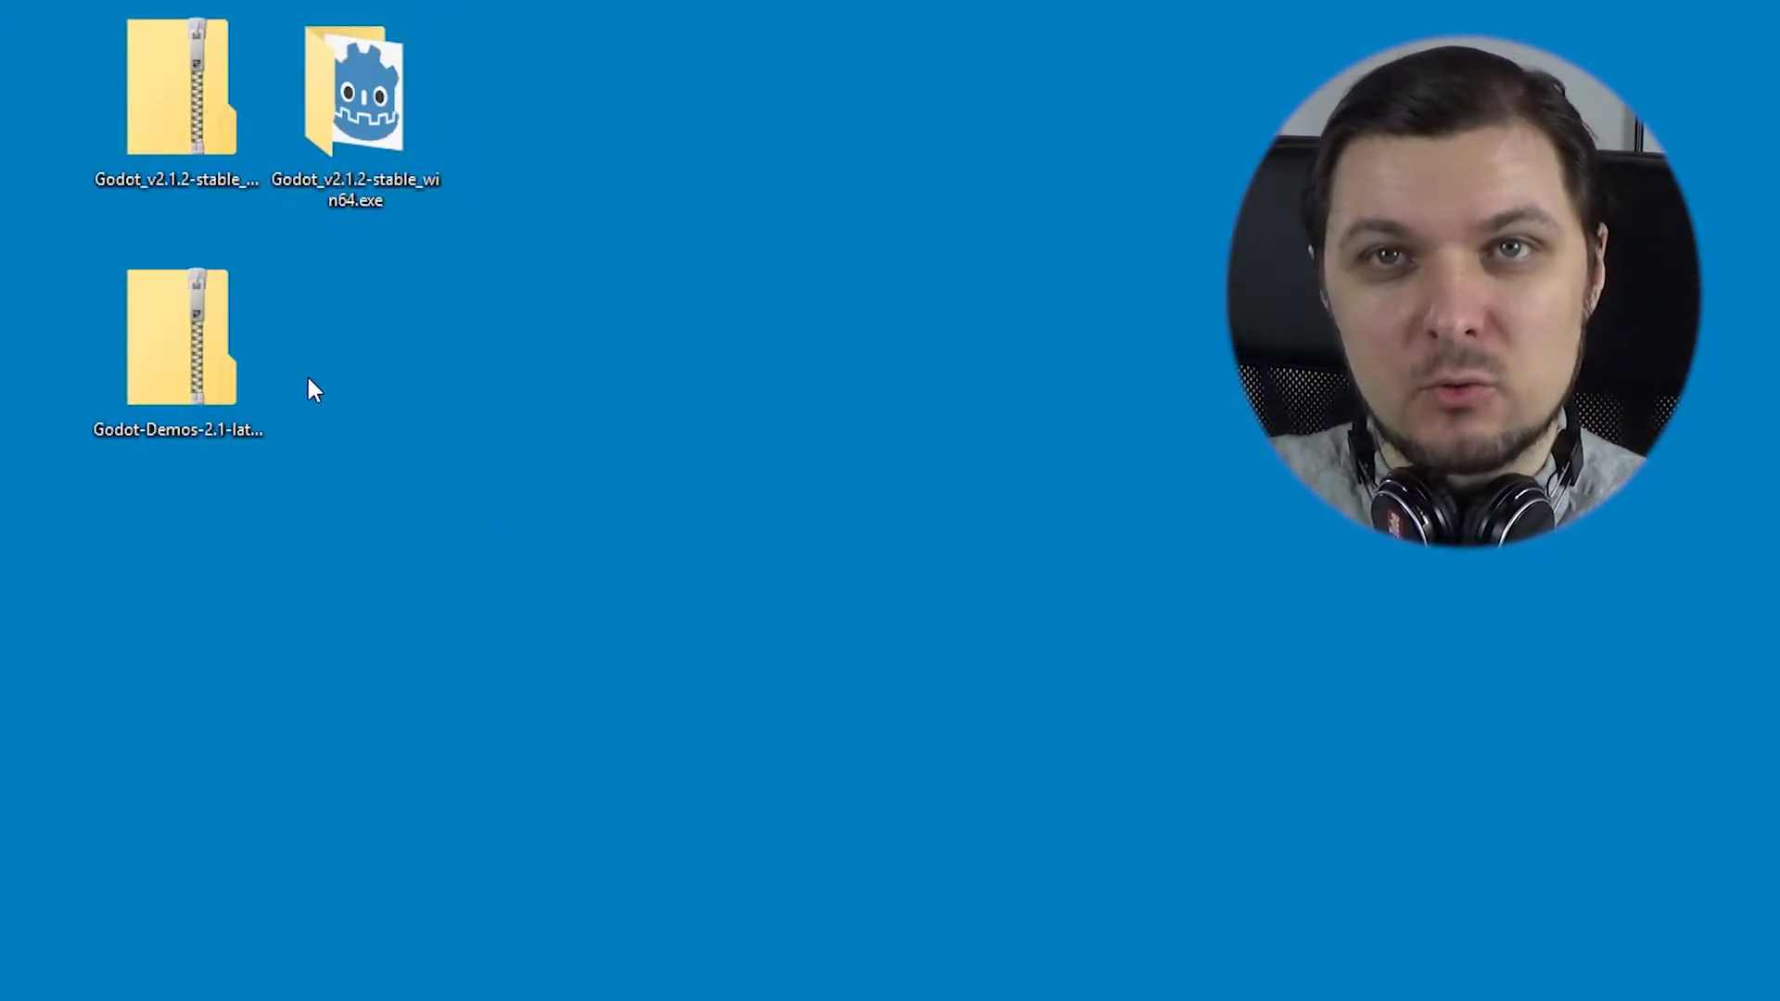
right_click(236, 333)
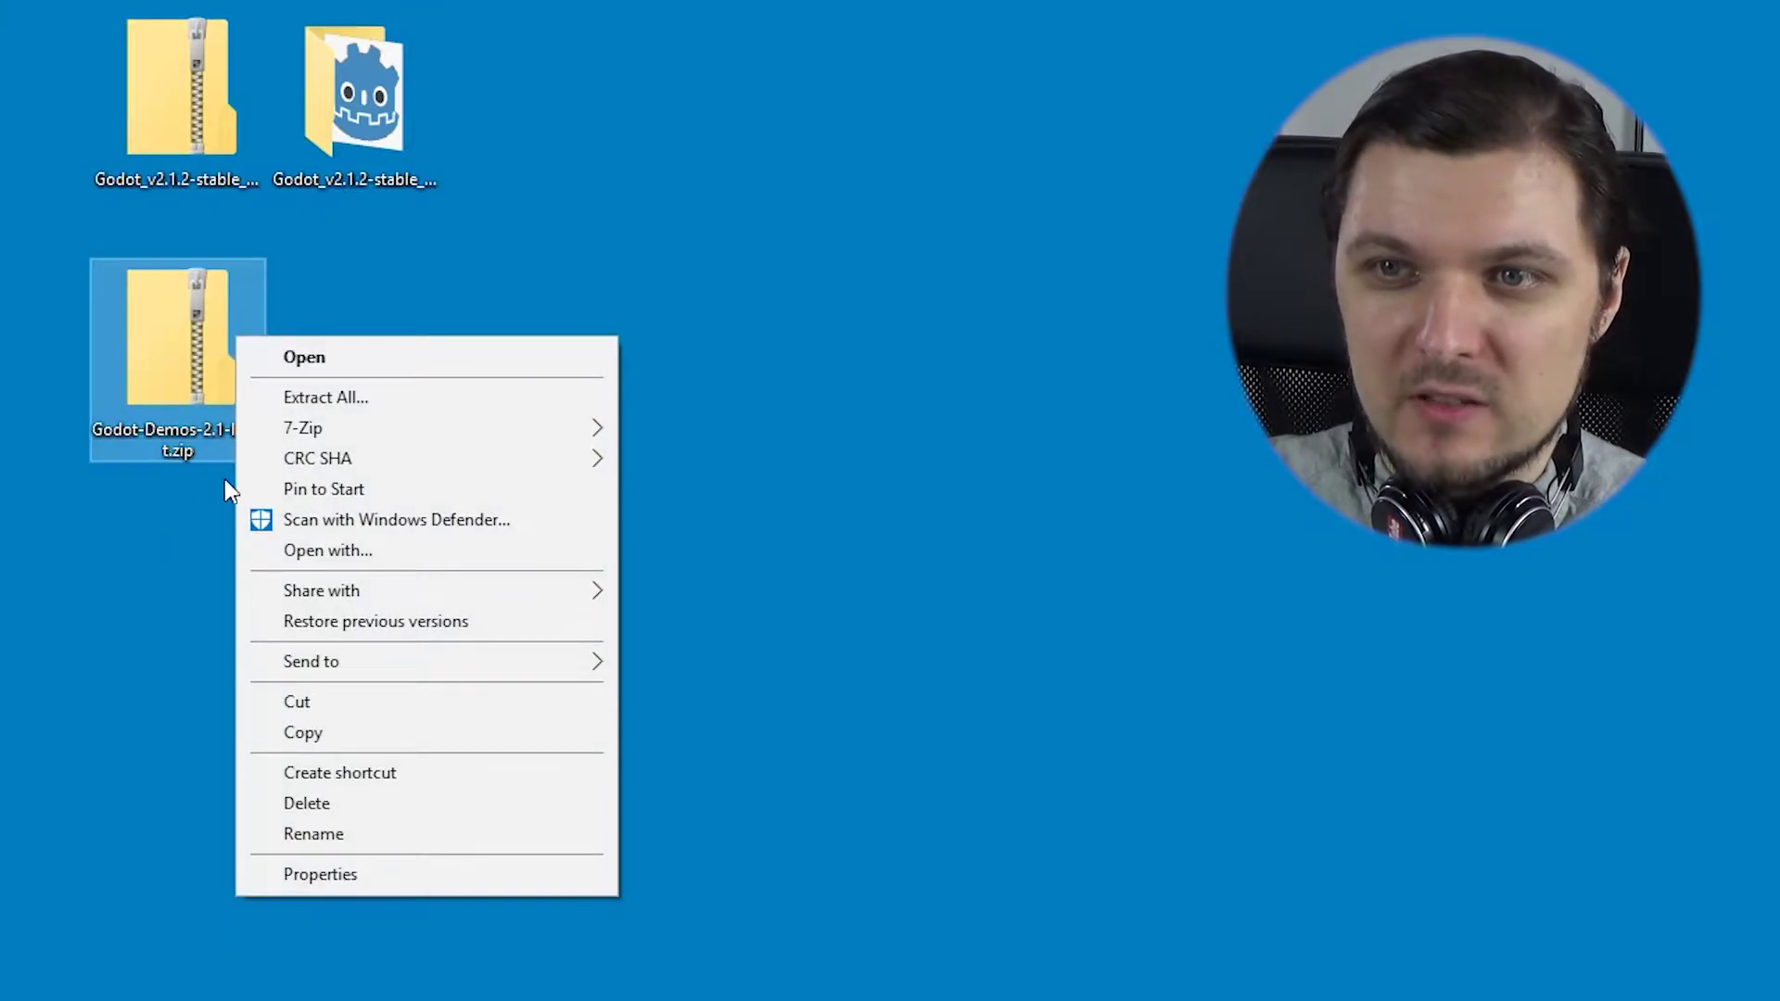
click(443, 399)
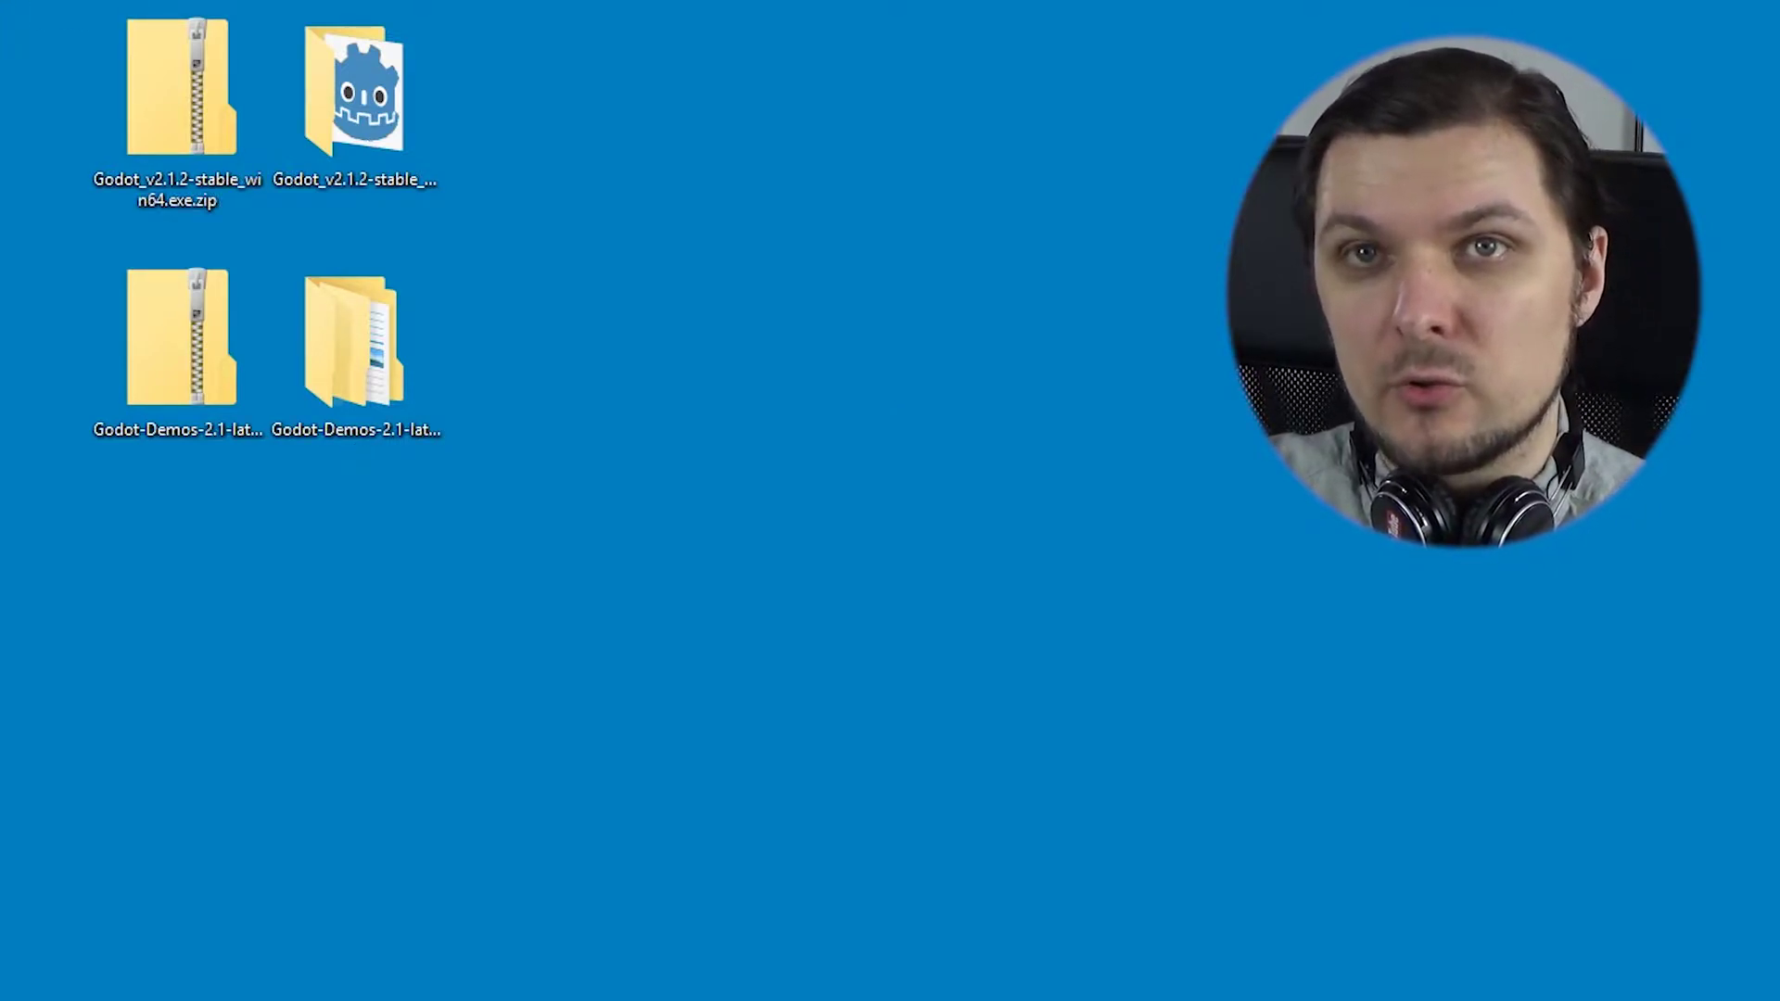
- Clear both zip archives off the desktop and arrange the two extracted folders in their place
drag(3, 3, 253, 443)
drag(215, 157, 2, 670)
drag(701, 576, 181, 153)
click(341, 198)
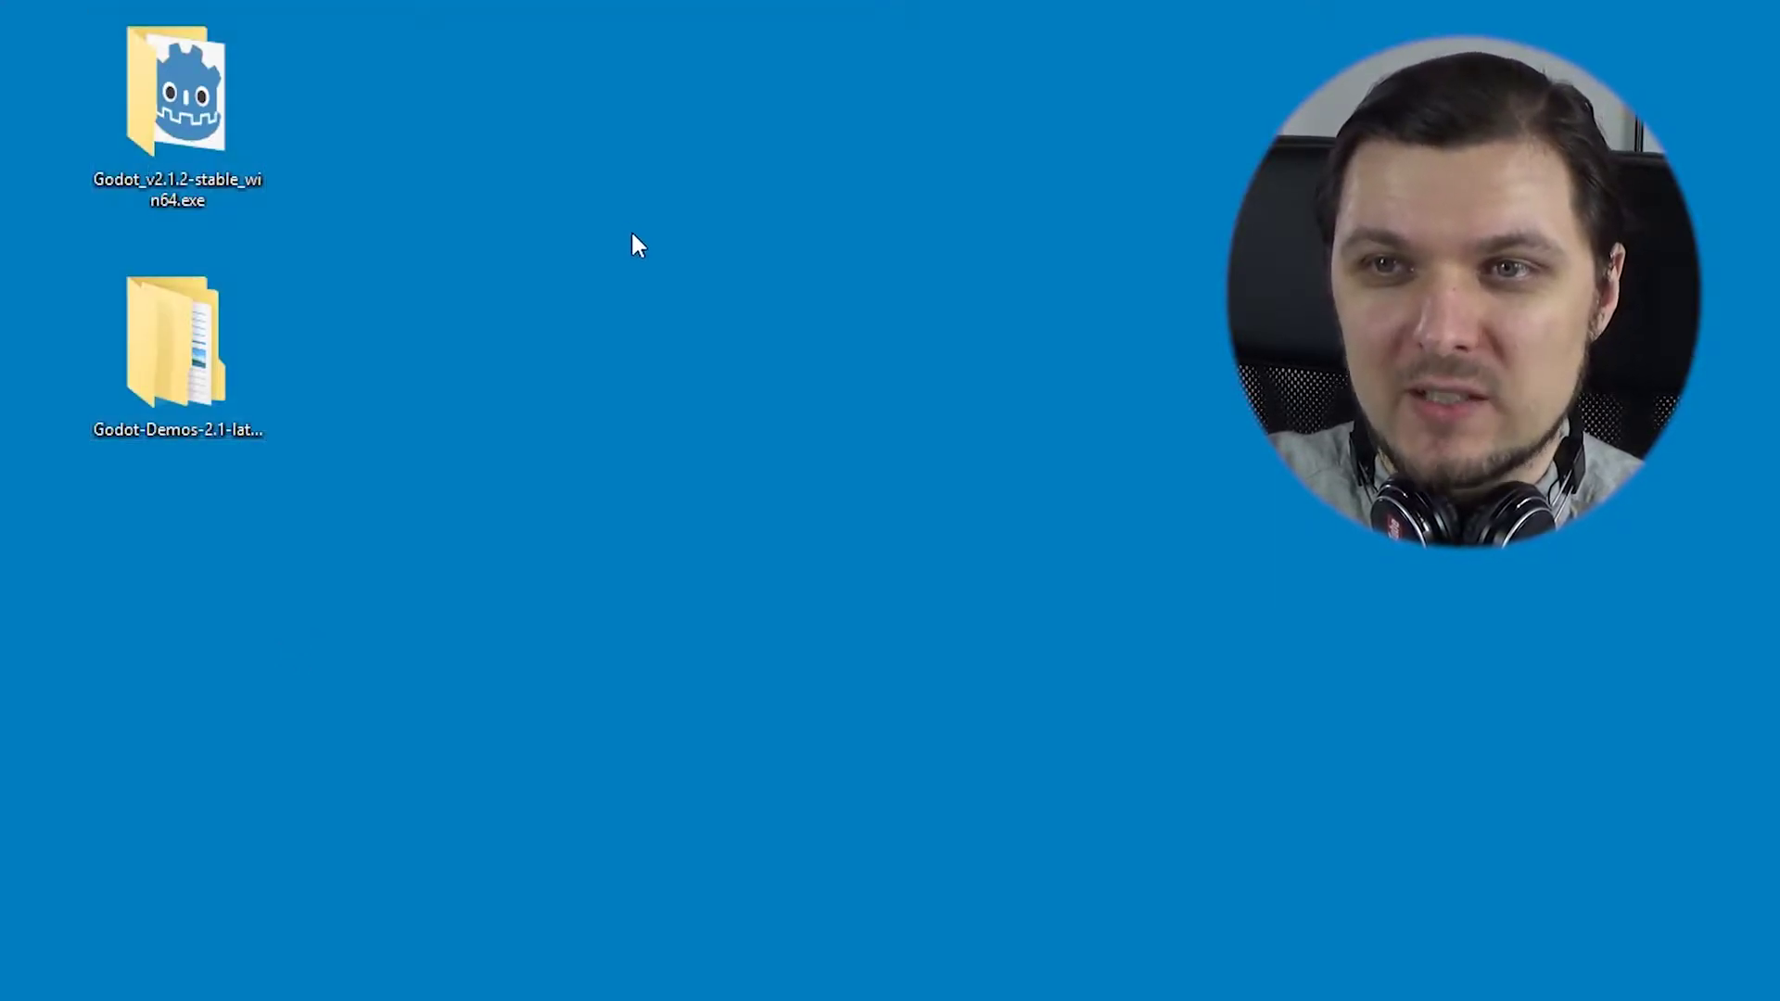
- Open the extracted Godot folder and launch Godot_v2.1.2-stable_win64.exe, allowing it to run despite the unknown publisher
double_click(246, 152)
drag(377, 154, 631, 93)
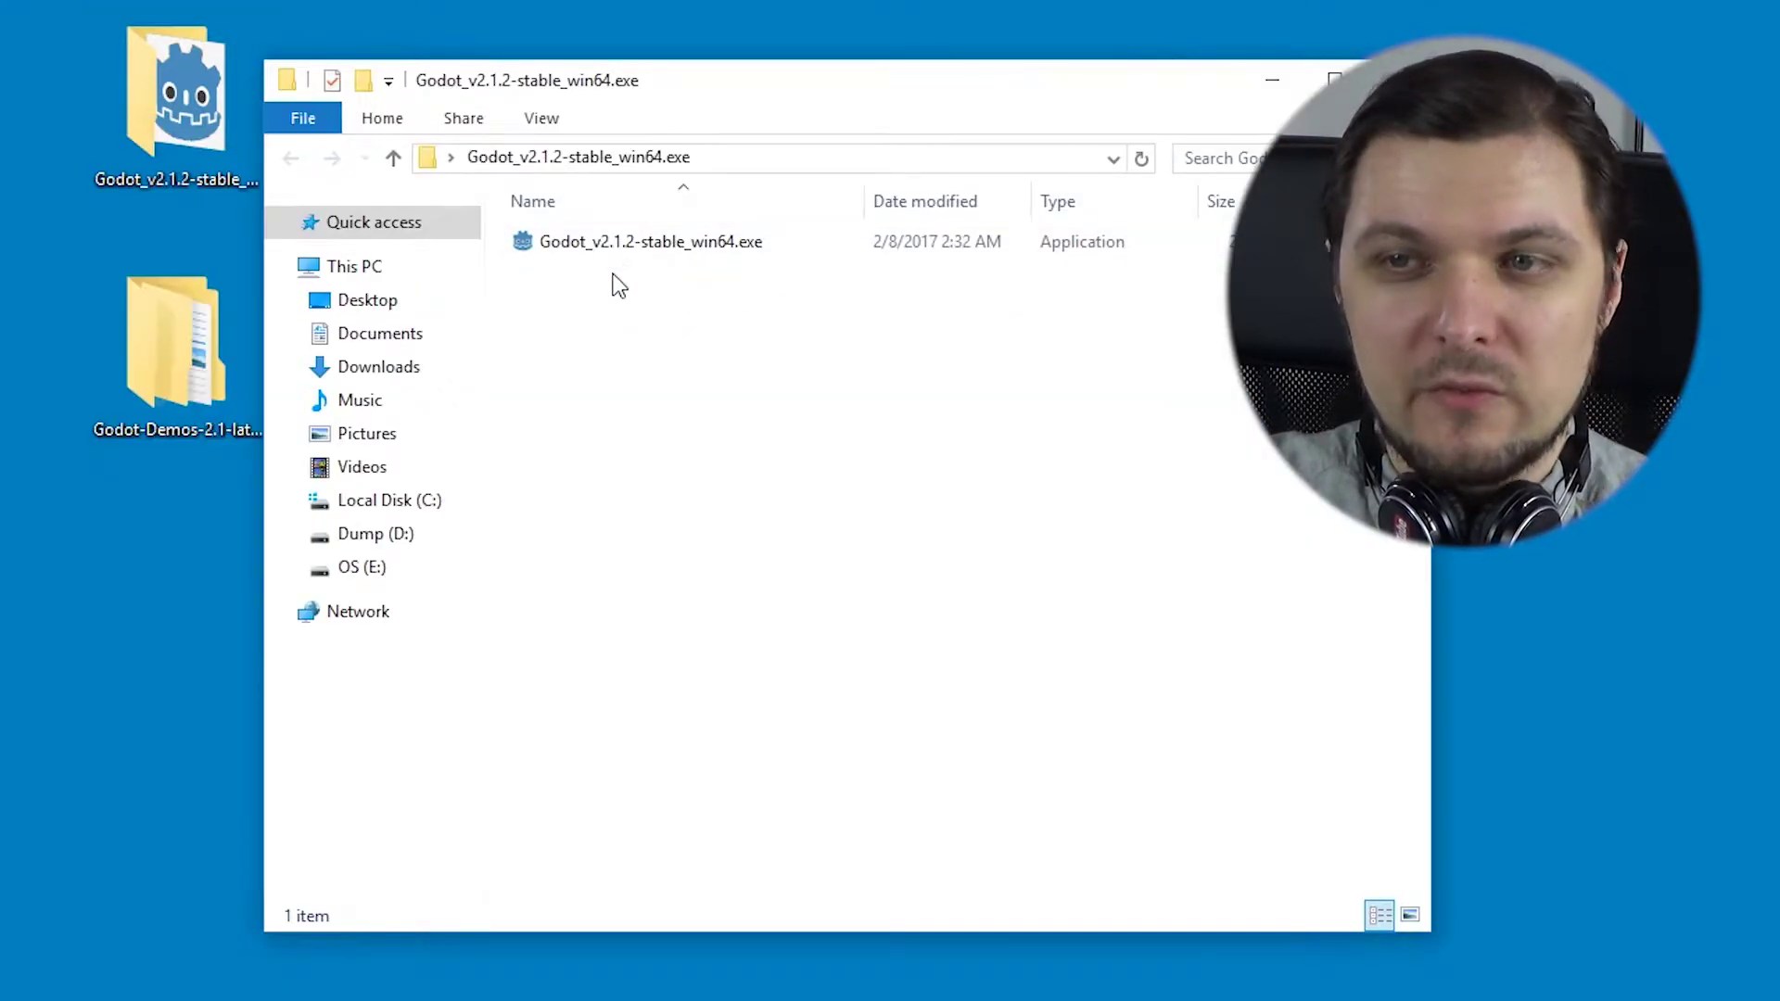
double_click(652, 243)
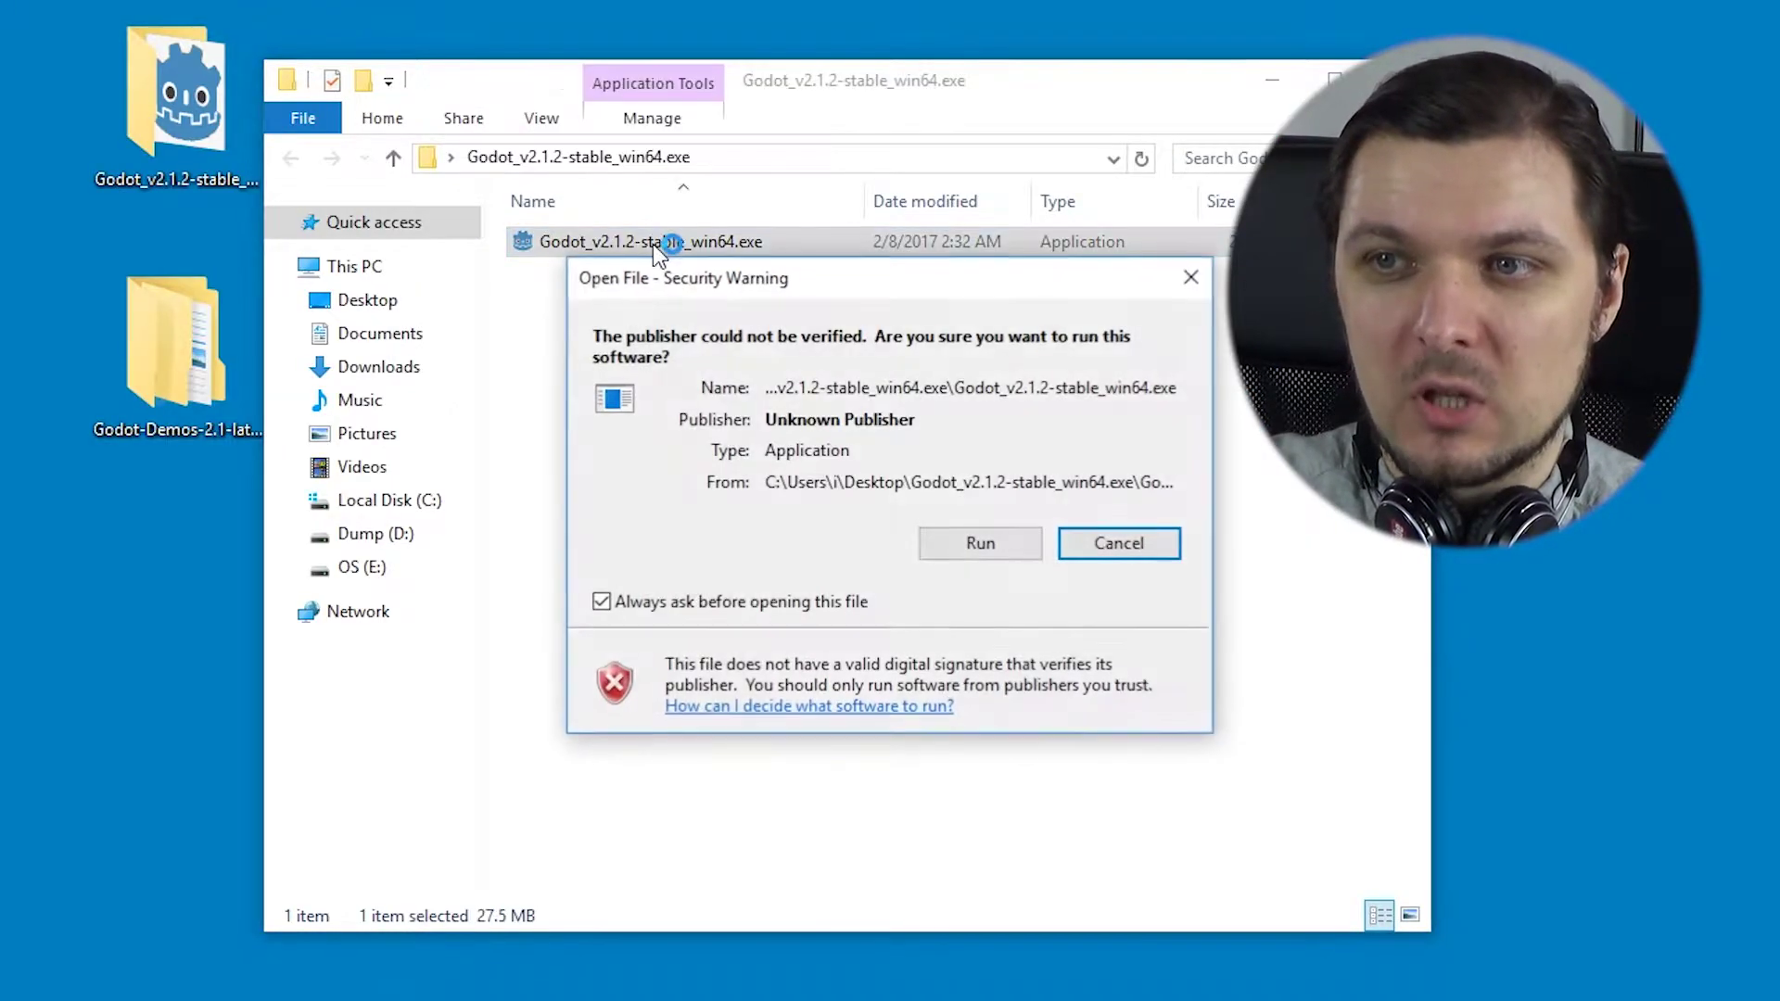
click(965, 553)
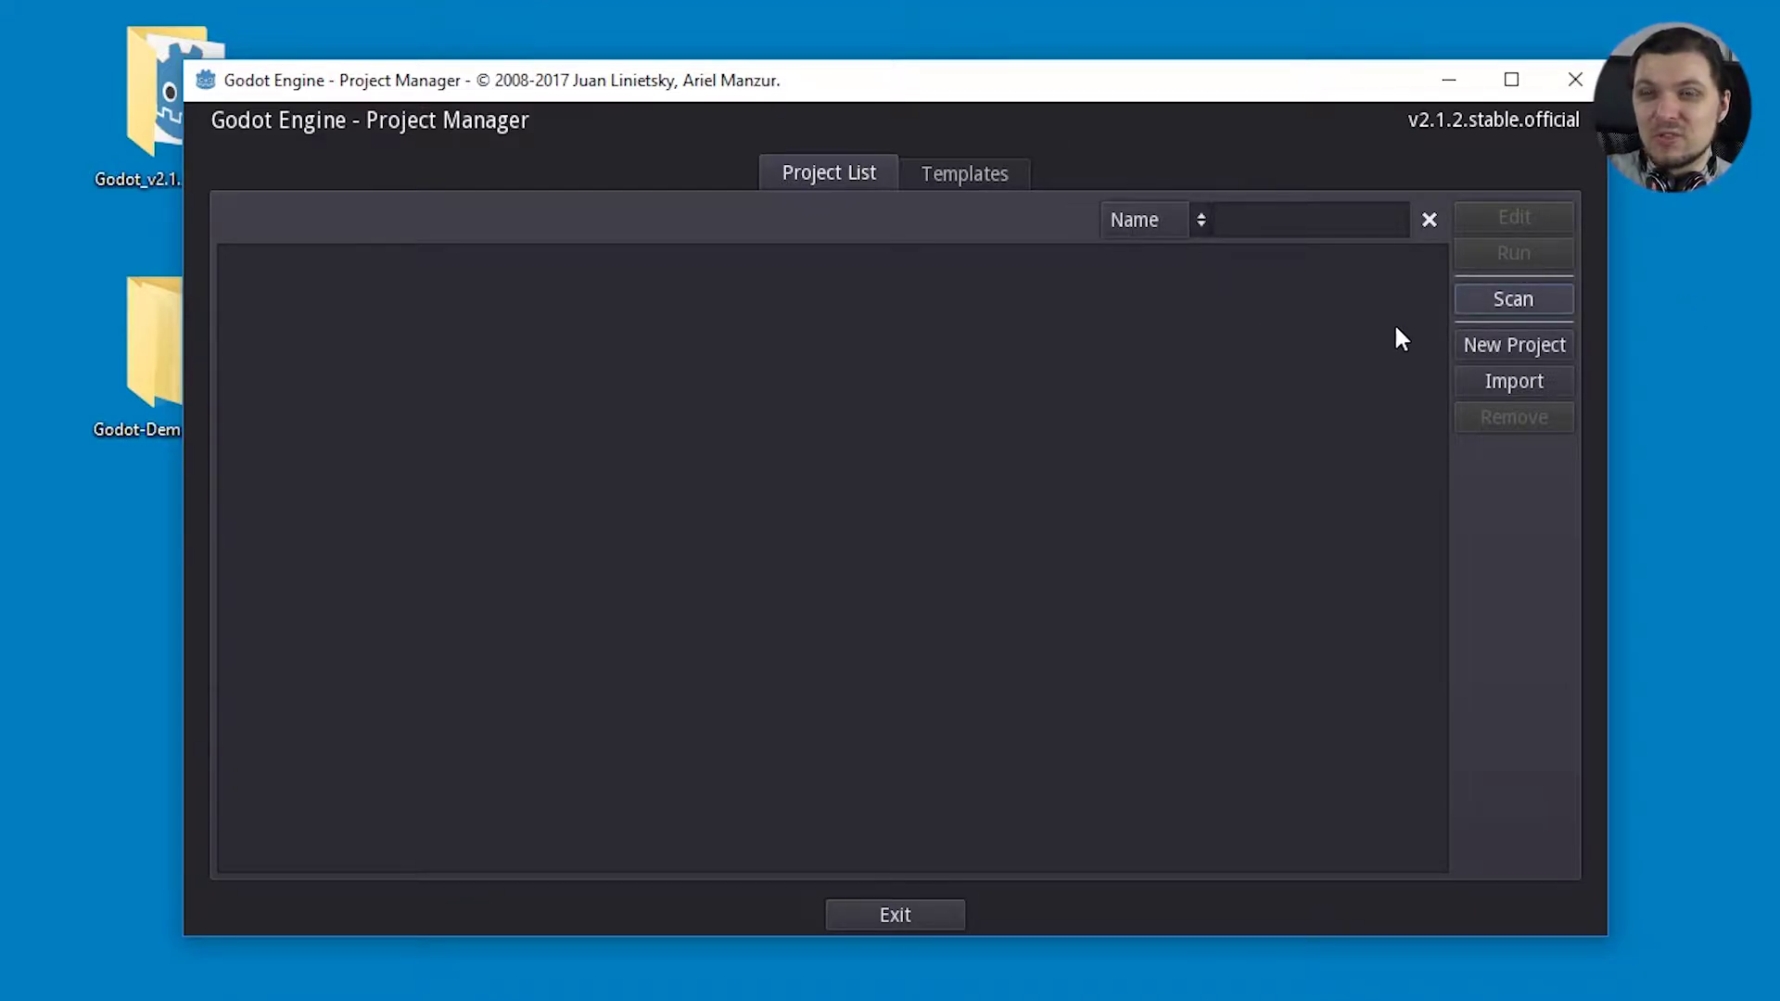
- Scan the Godot-Demos-2.1-latest/Godot-Demos-2.1-20170121 folder on the desktop to add its demo projects to the project list
click(1529, 298)
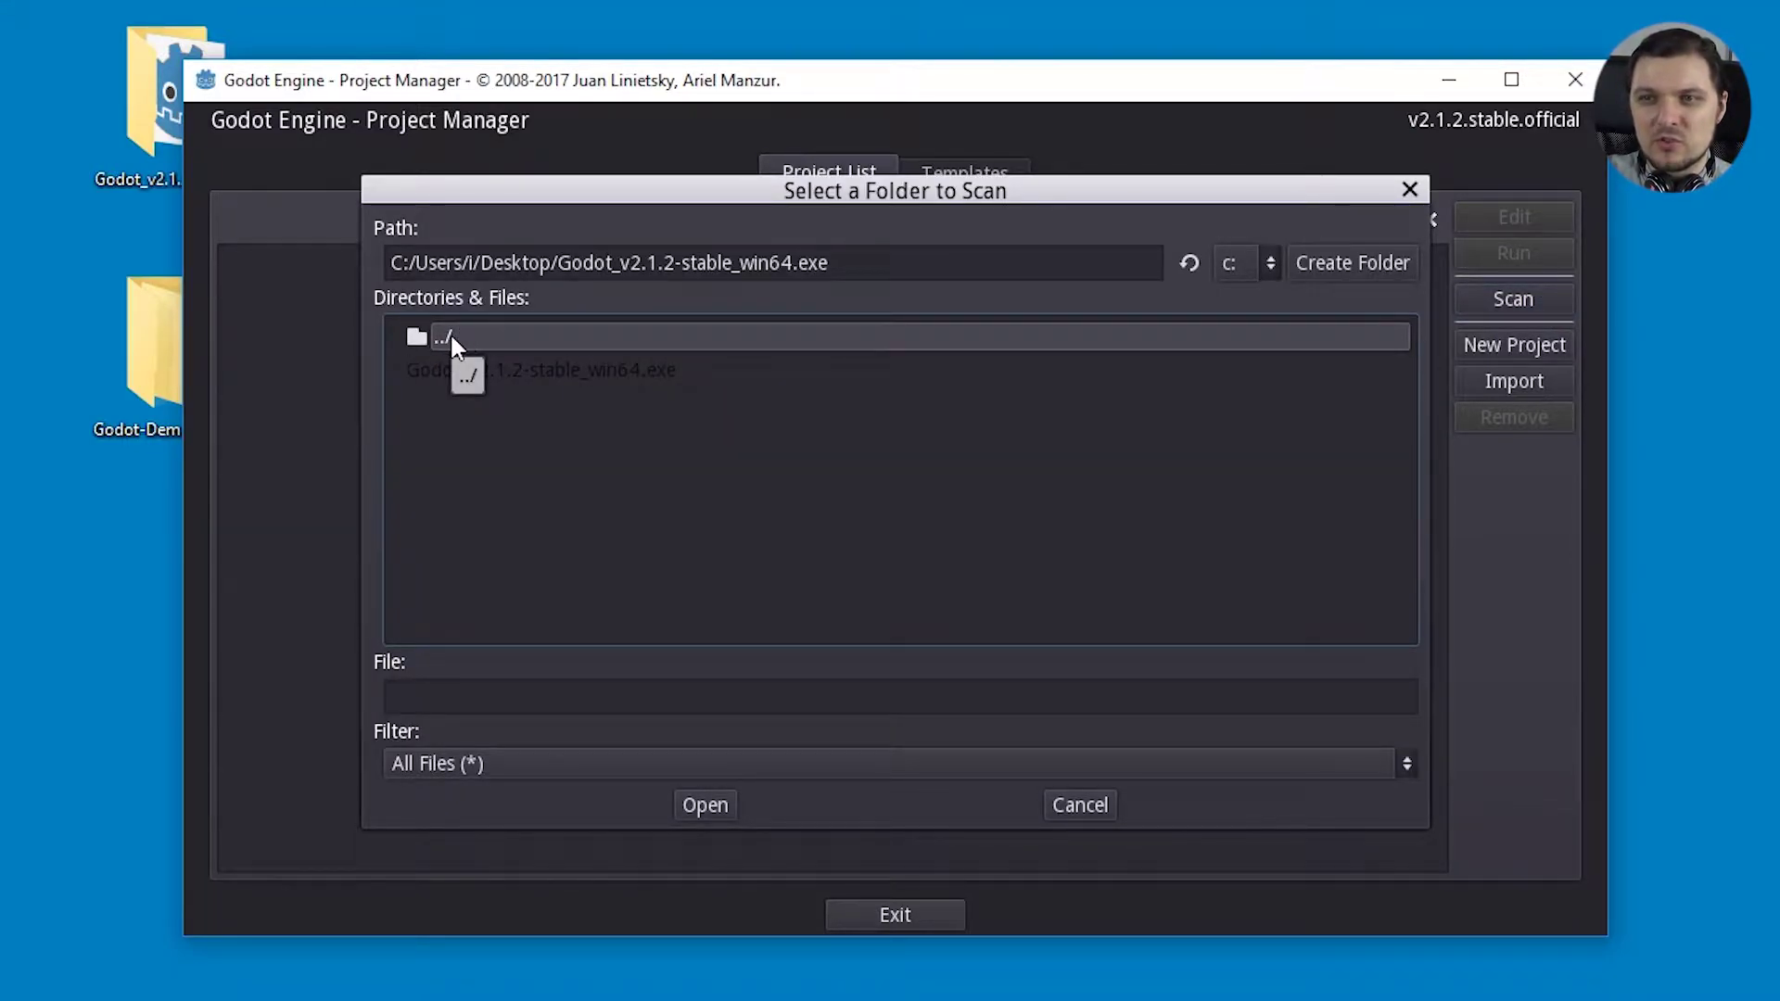
double_click(459, 339)
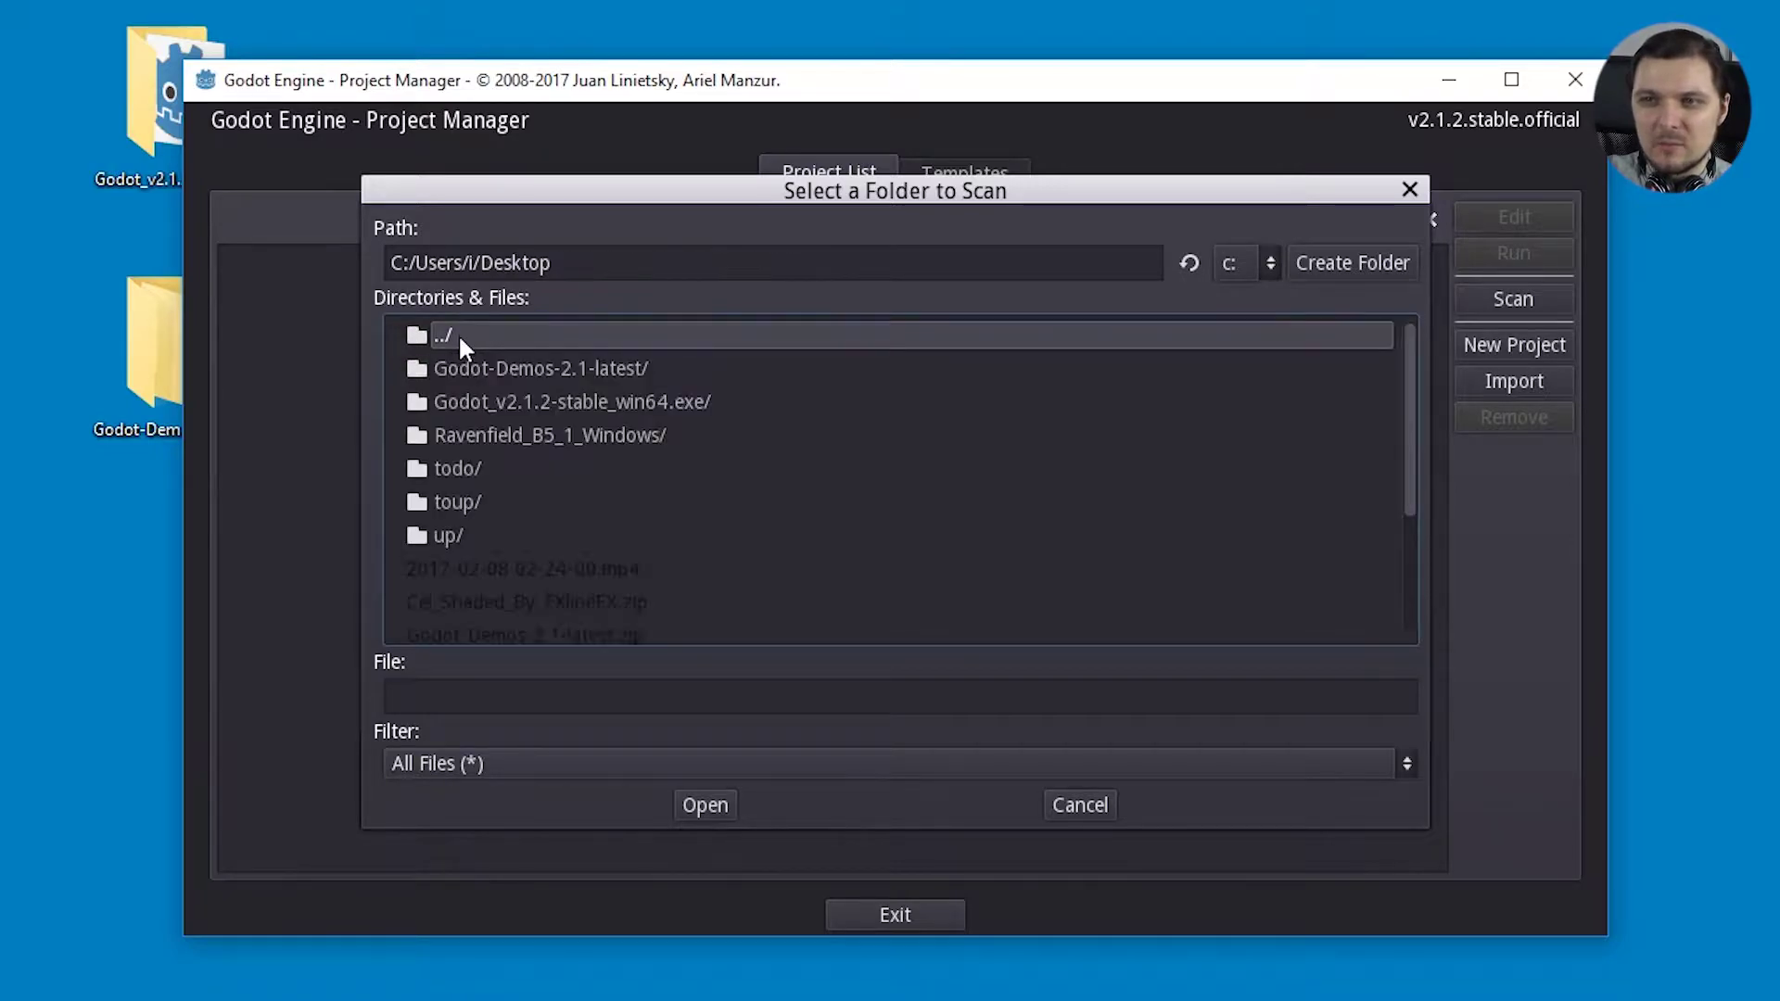
click(549, 401)
click(501, 368)
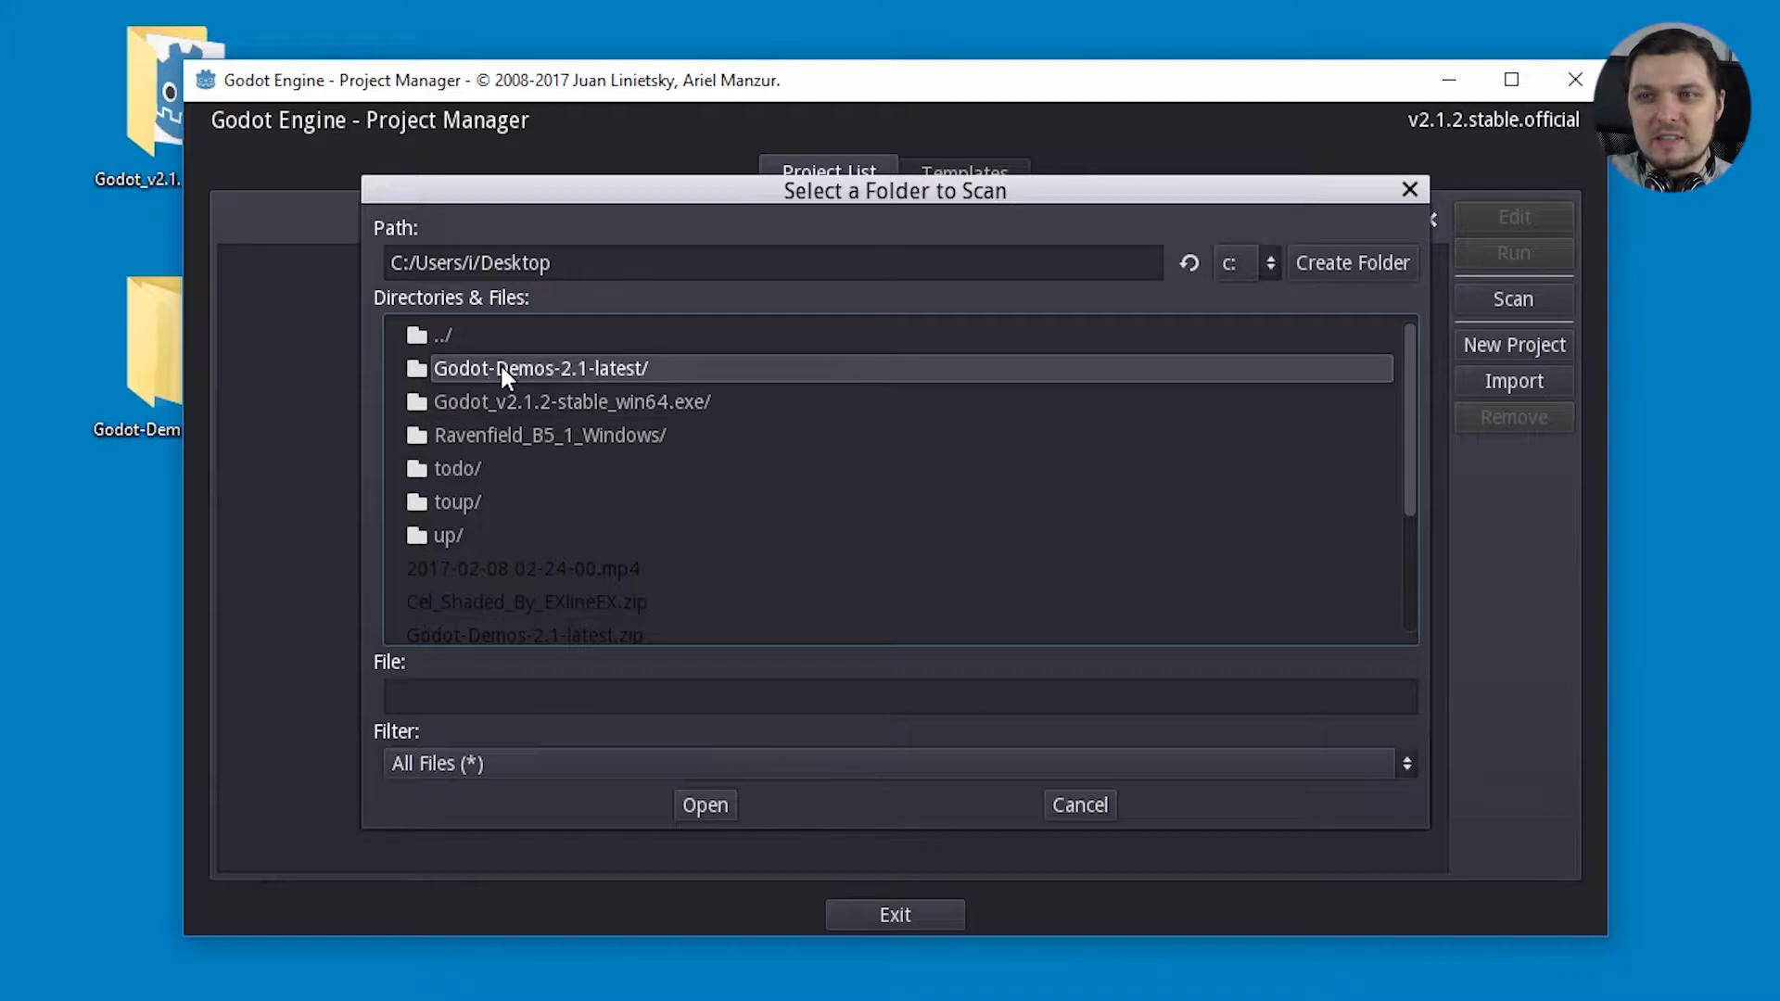
double_click(501, 366)
click(510, 376)
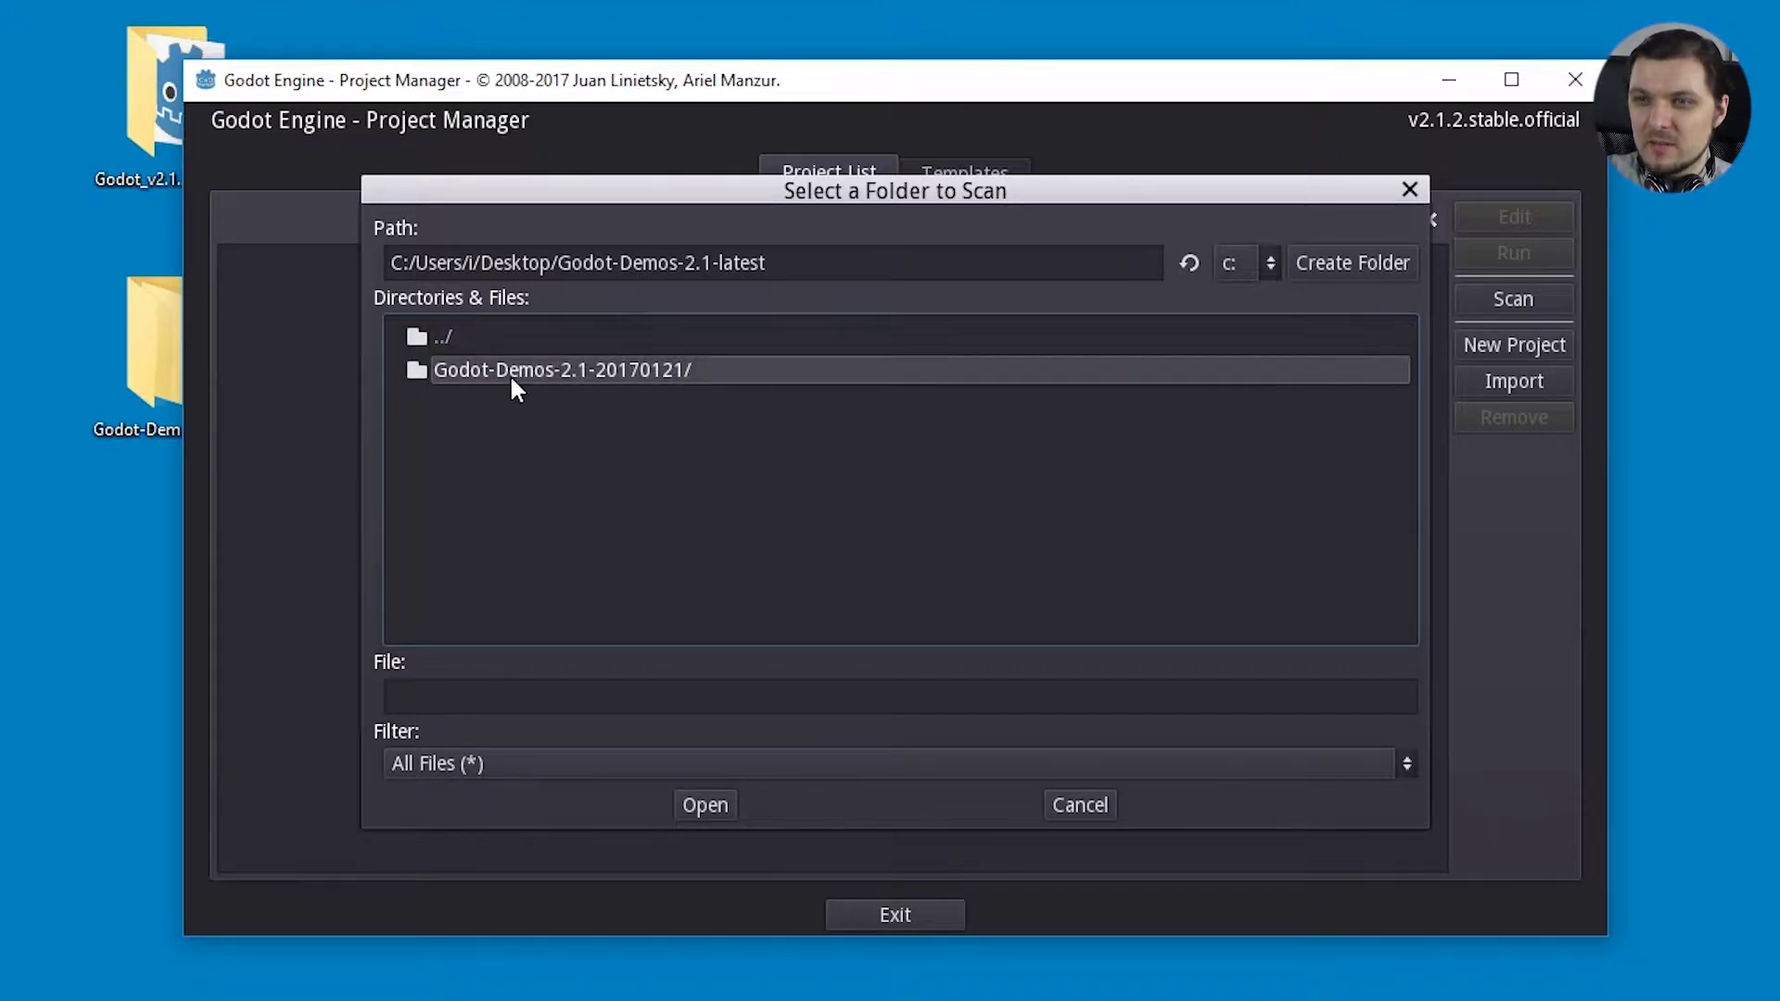
double_click(511, 375)
click(511, 336)
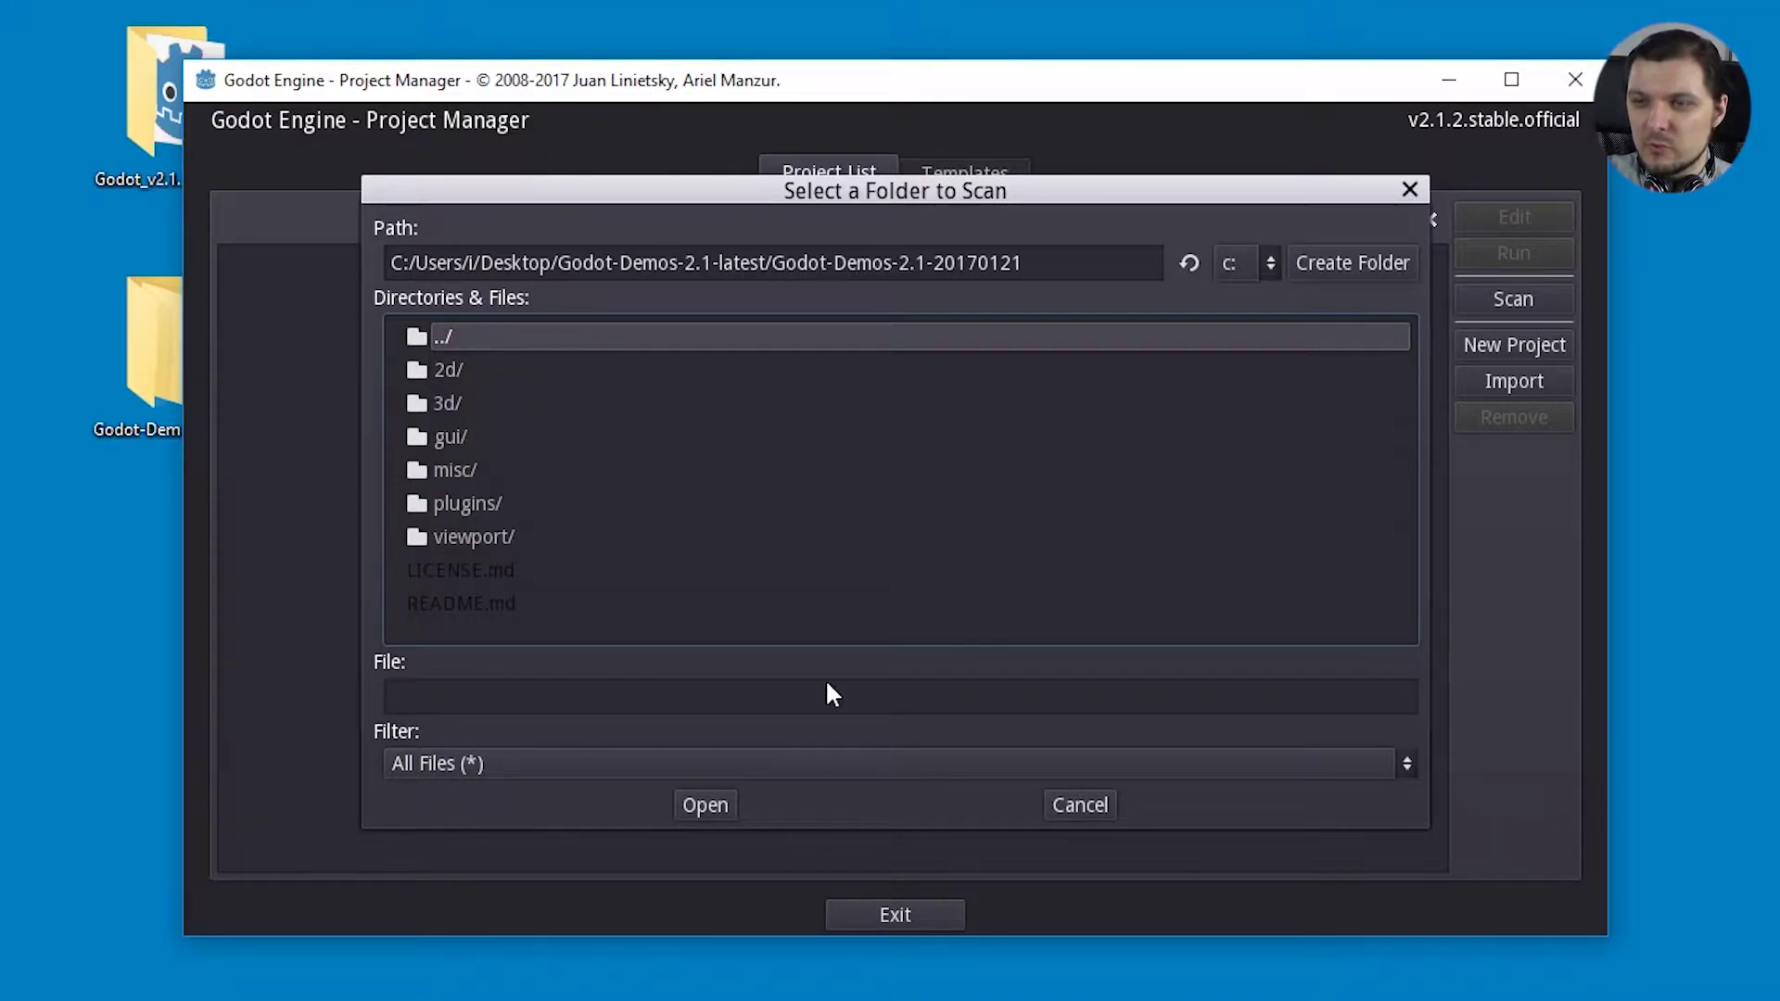
click(701, 806)
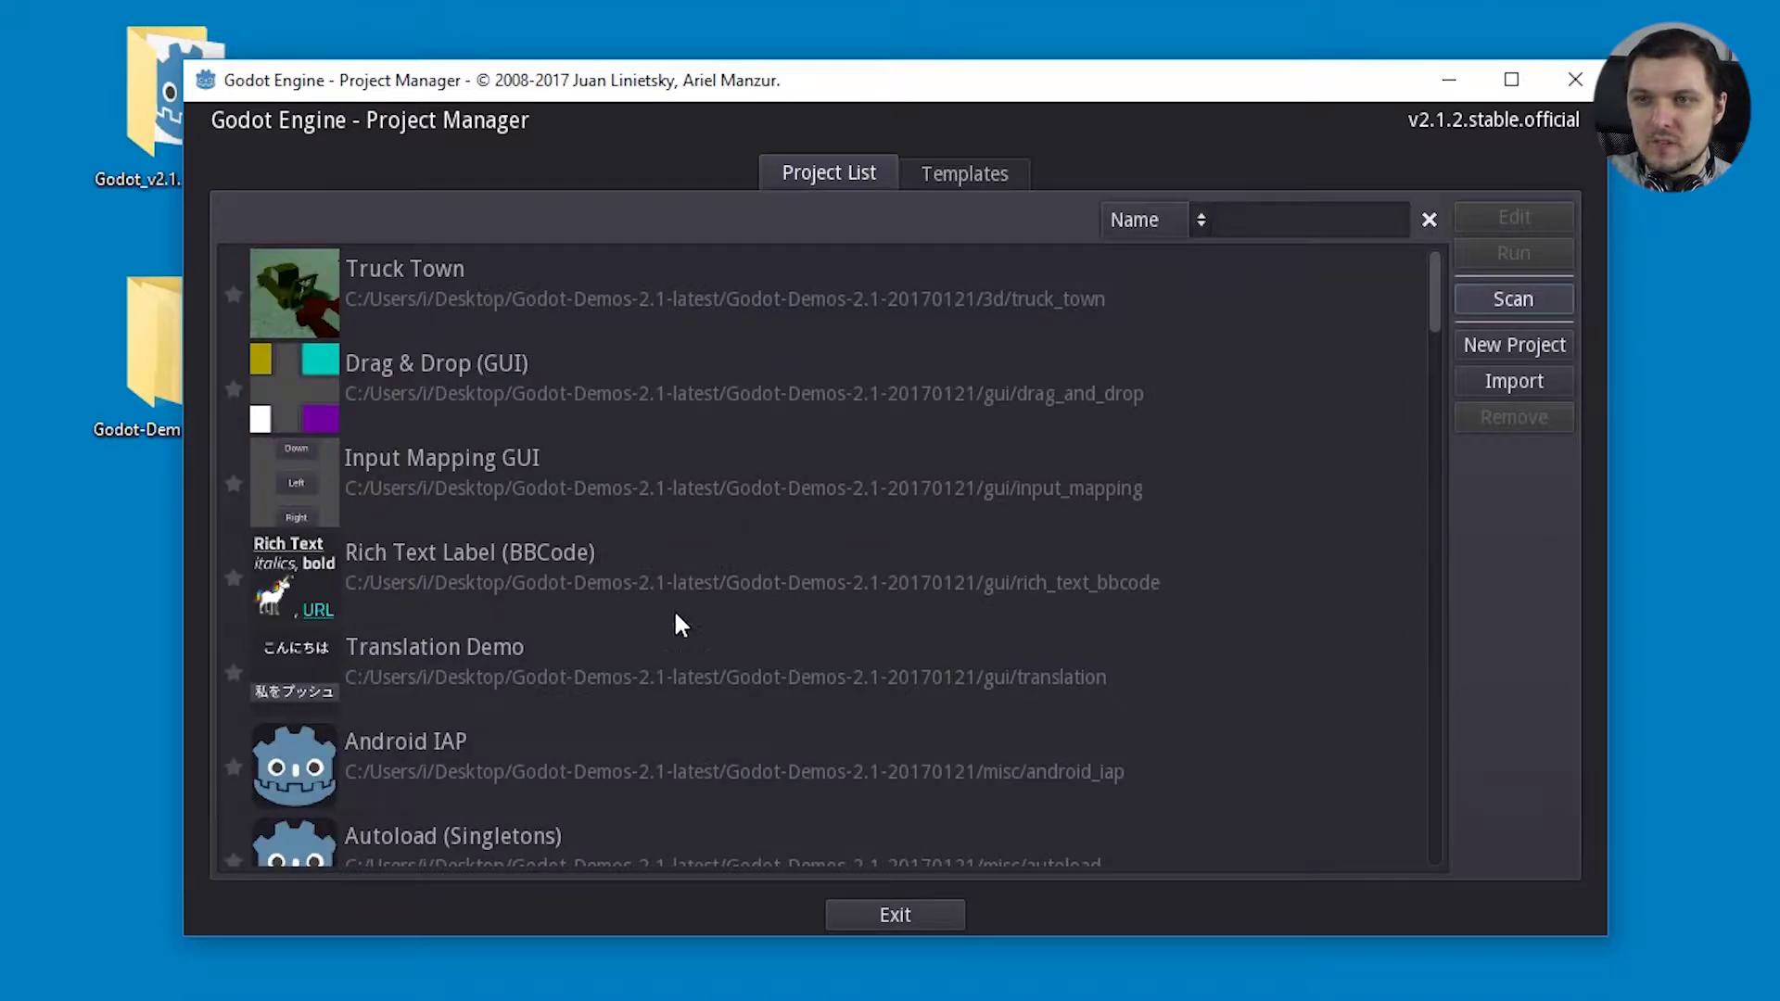
- Look through the imported demo projects and open Truck Town for editing
scroll(612, 292, down, 10)
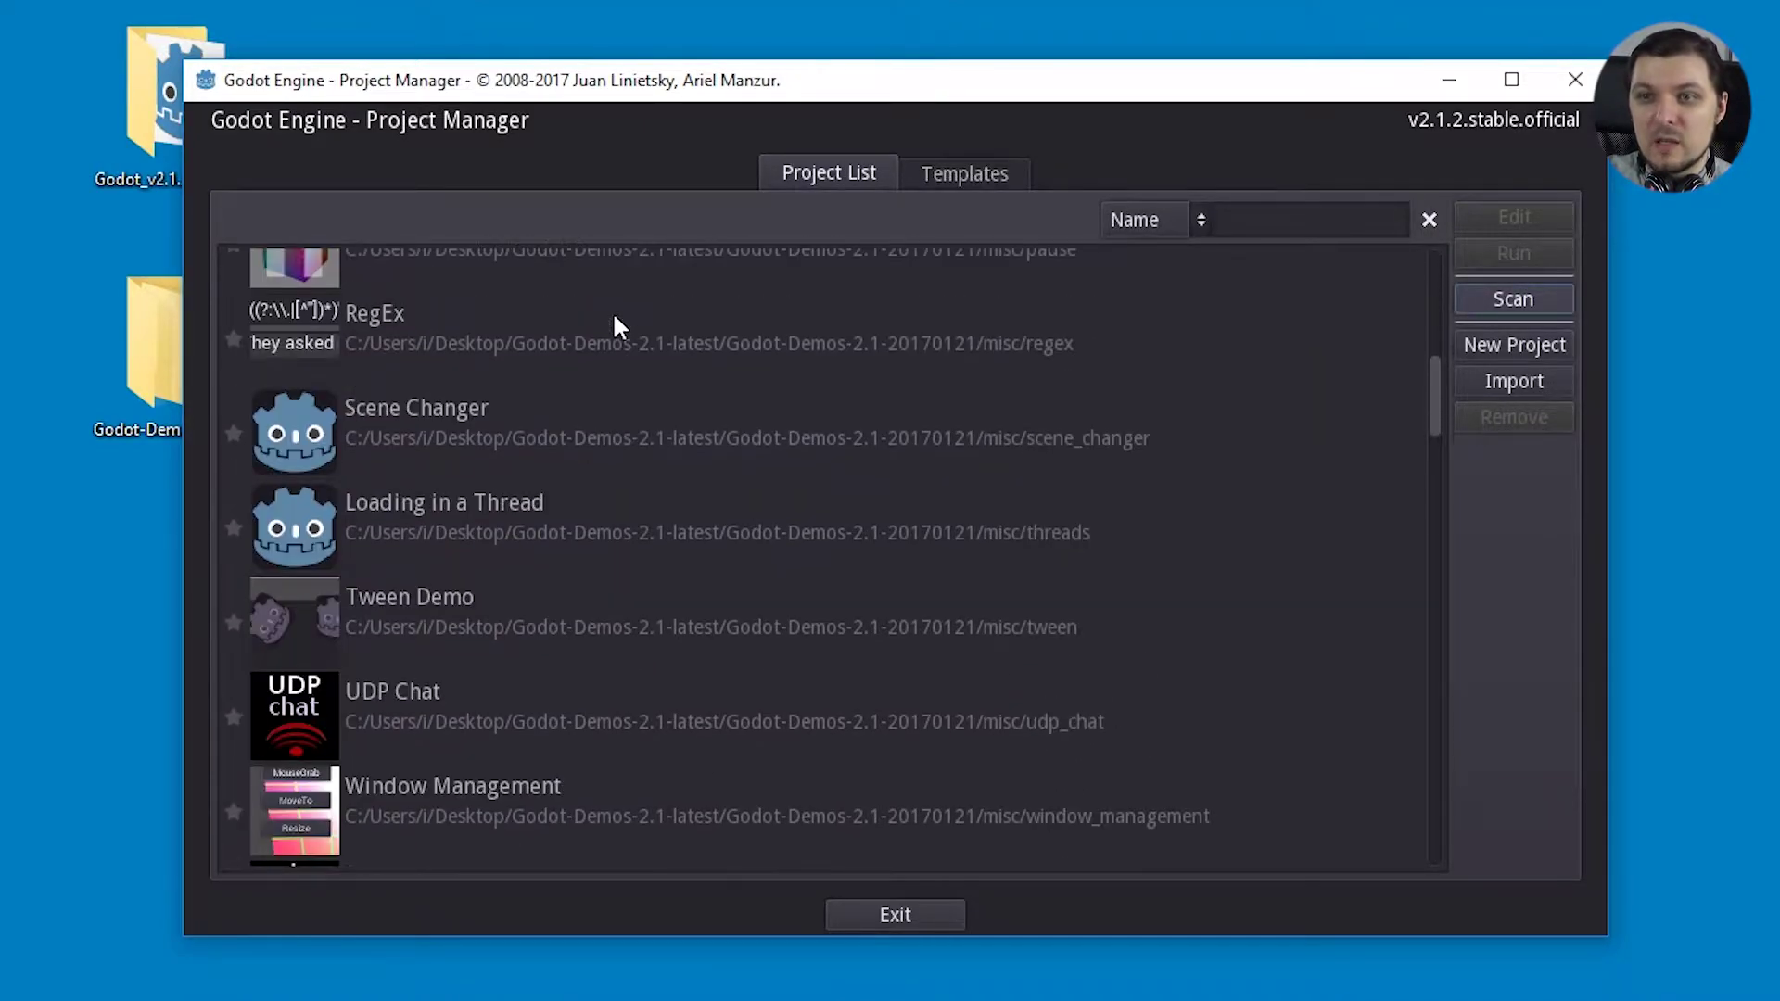
scroll(613, 315, down, 20)
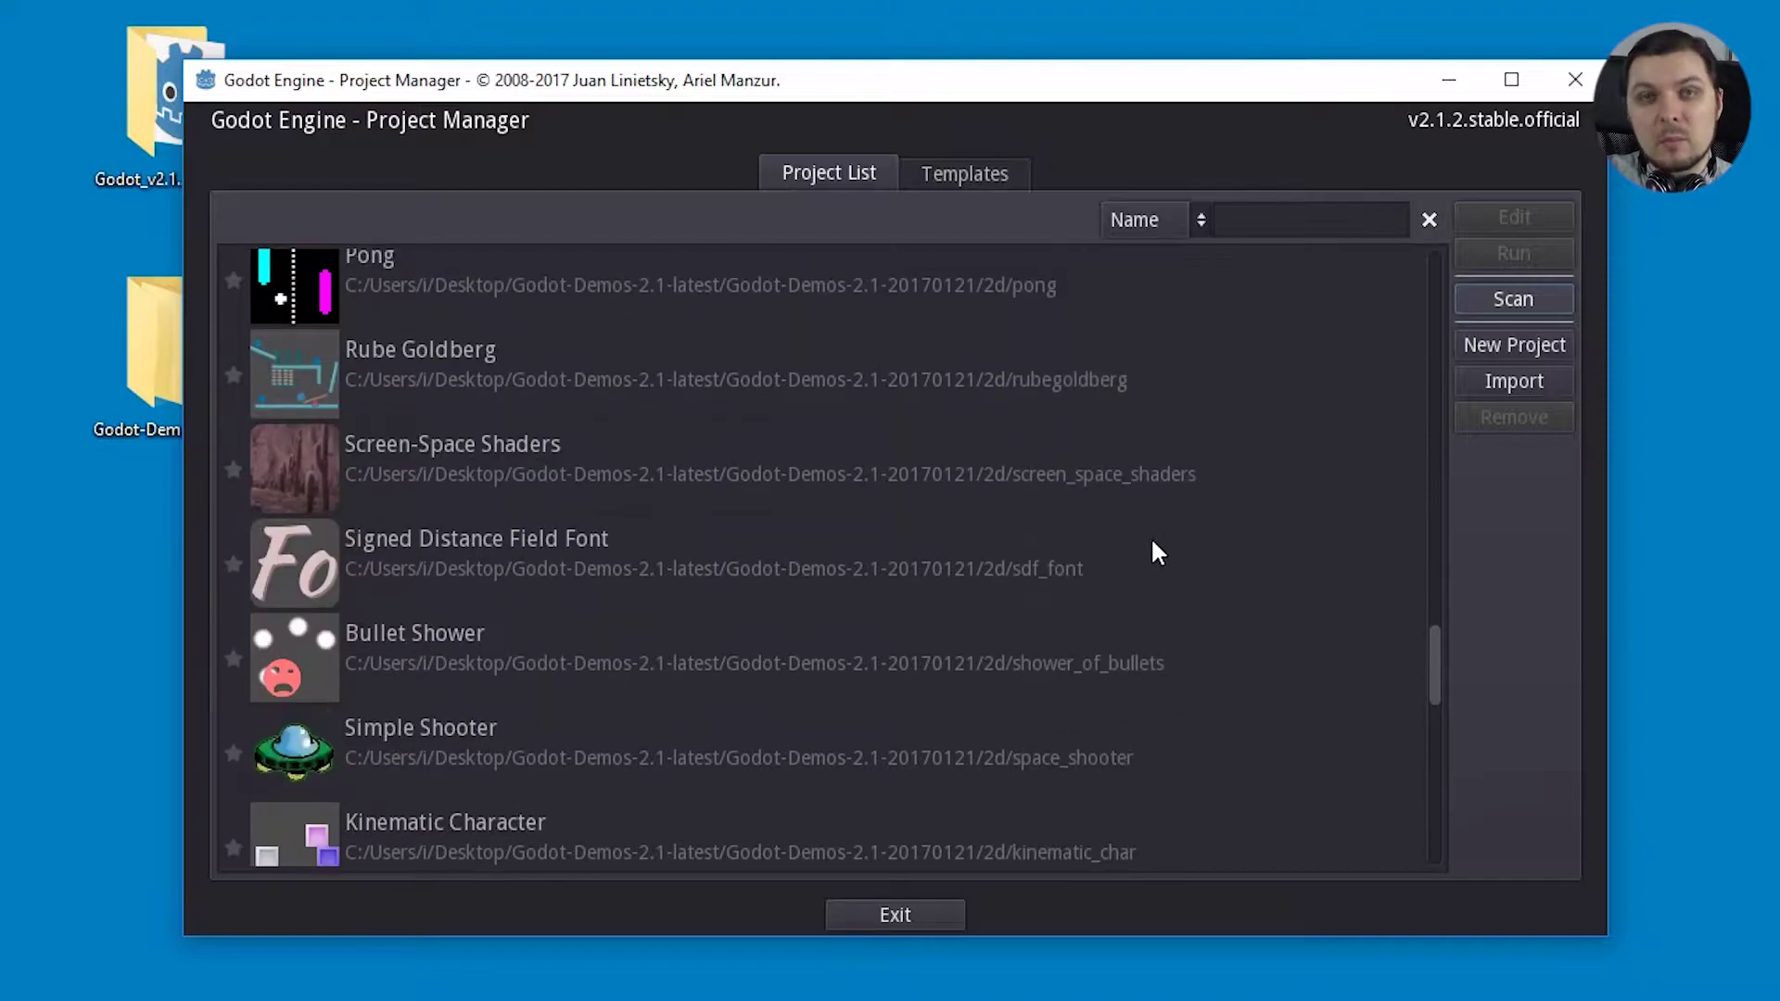
scroll(1157, 554, down, 14)
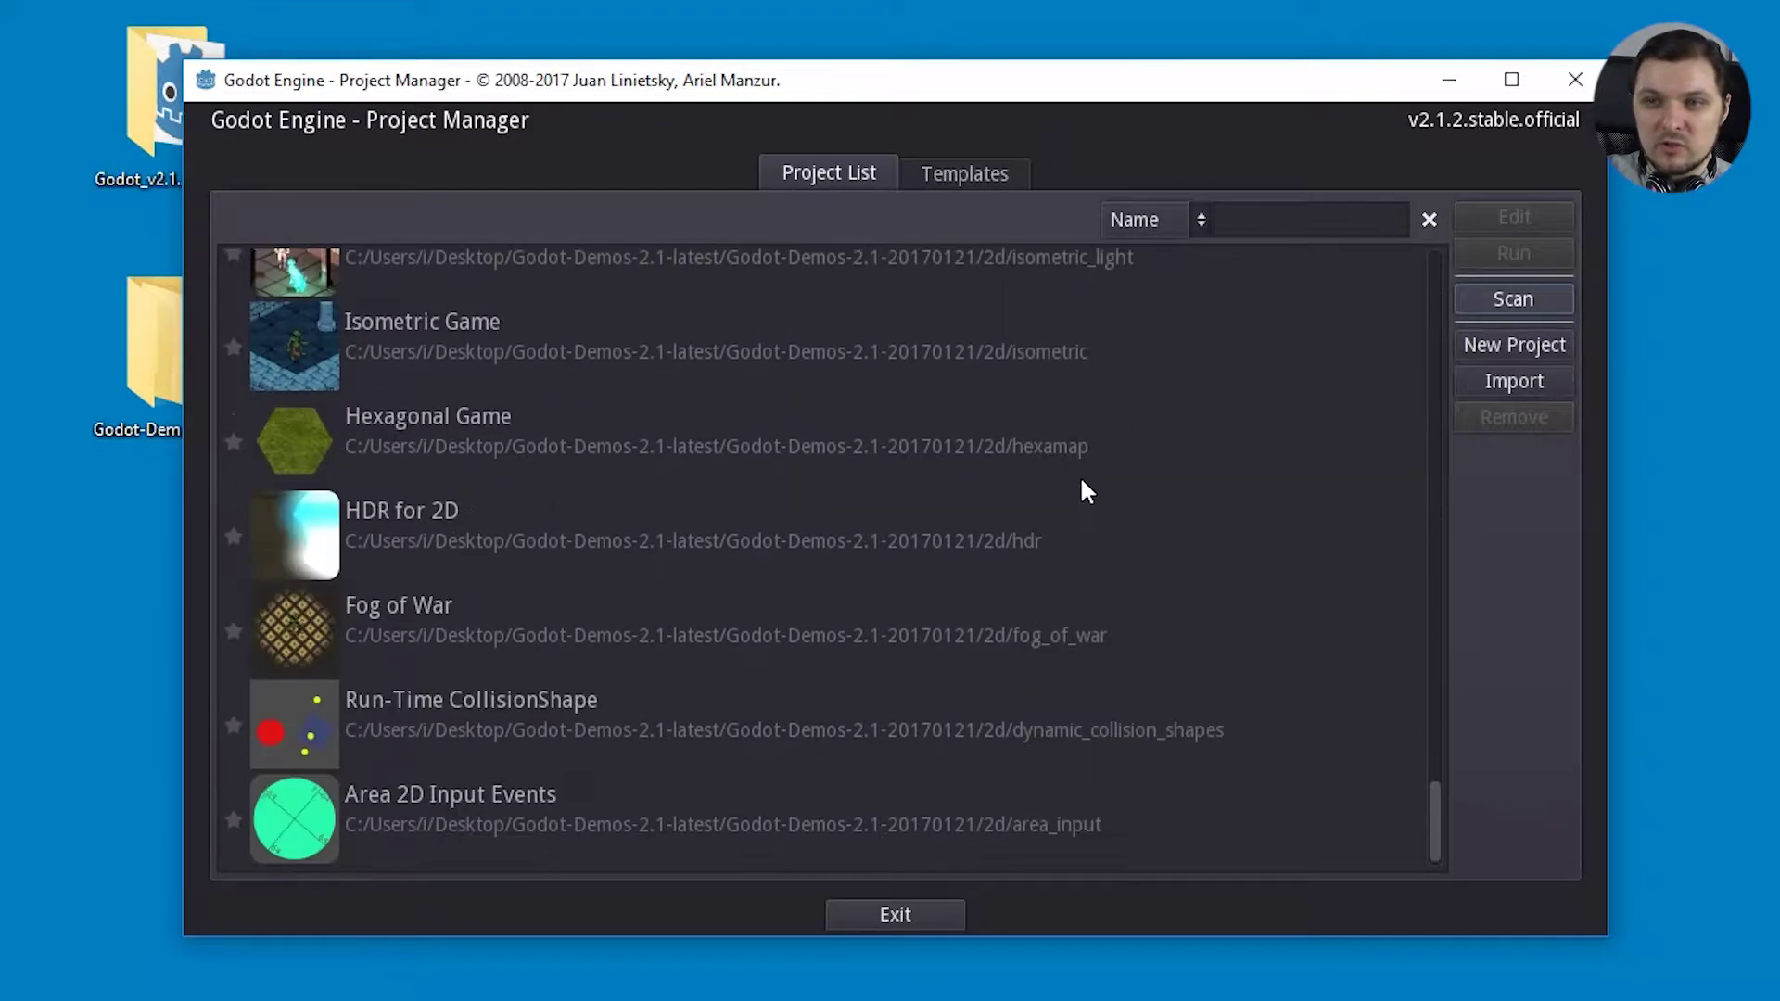
scroll(1081, 480, down, 1)
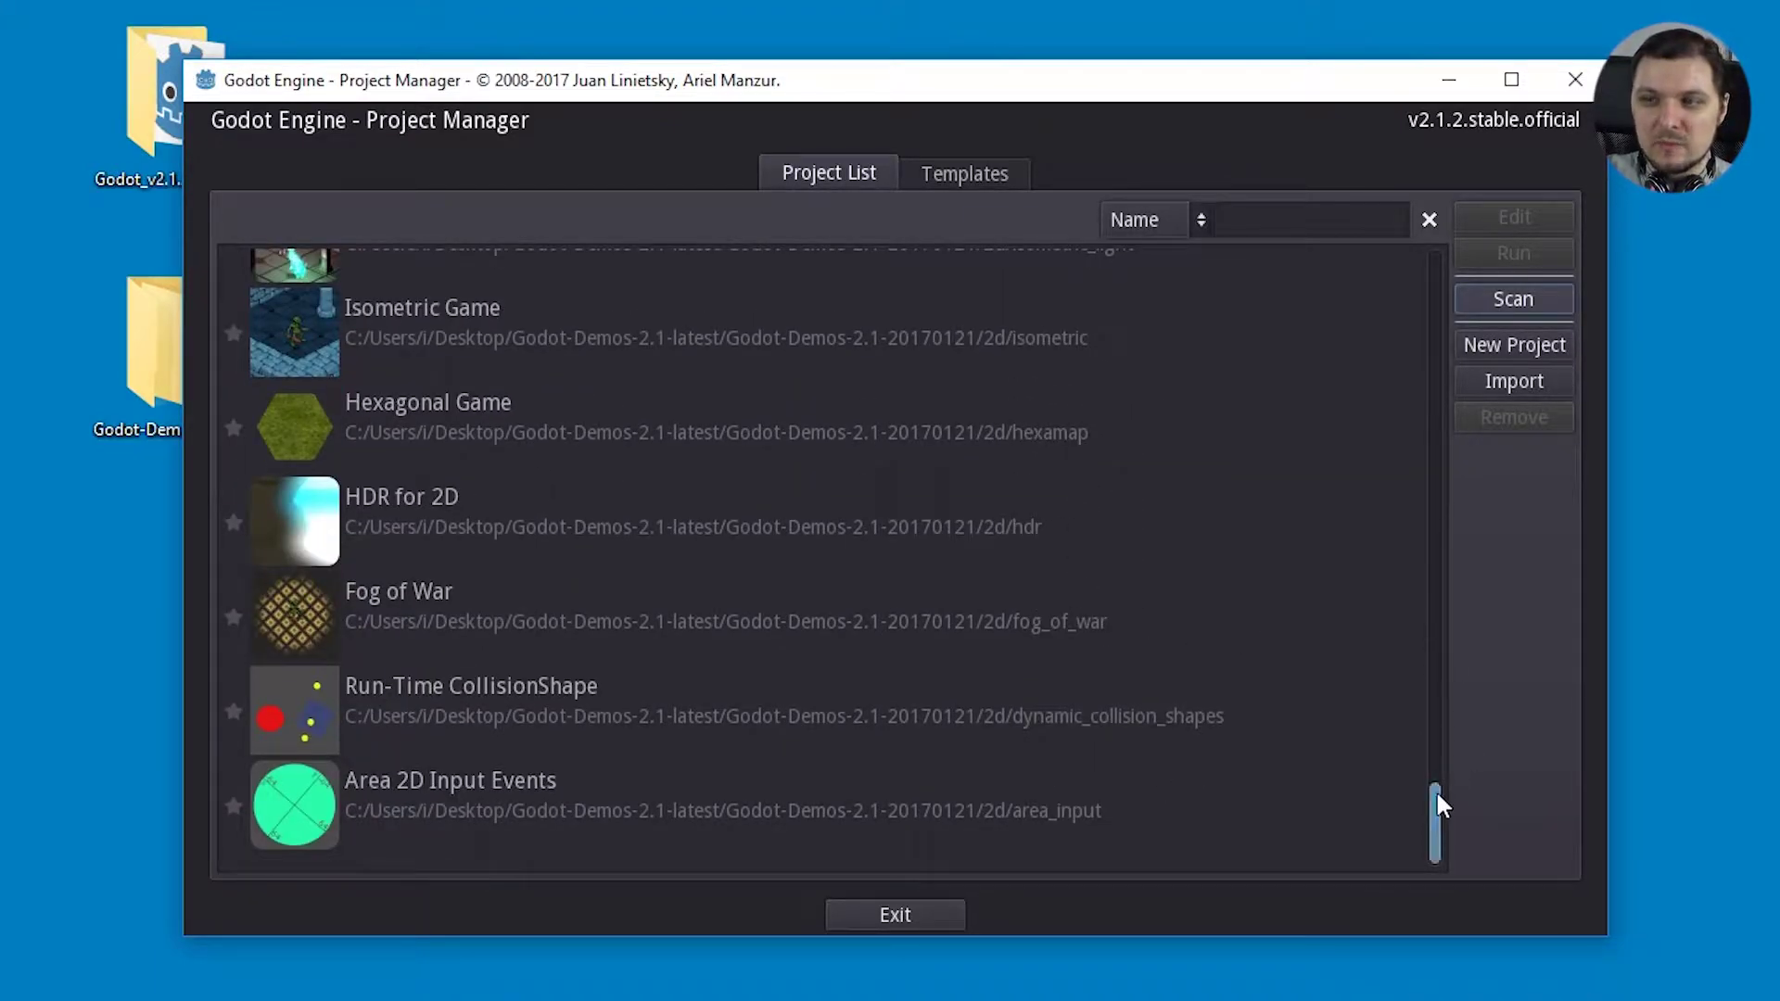
drag(1437, 793, 1437, 260)
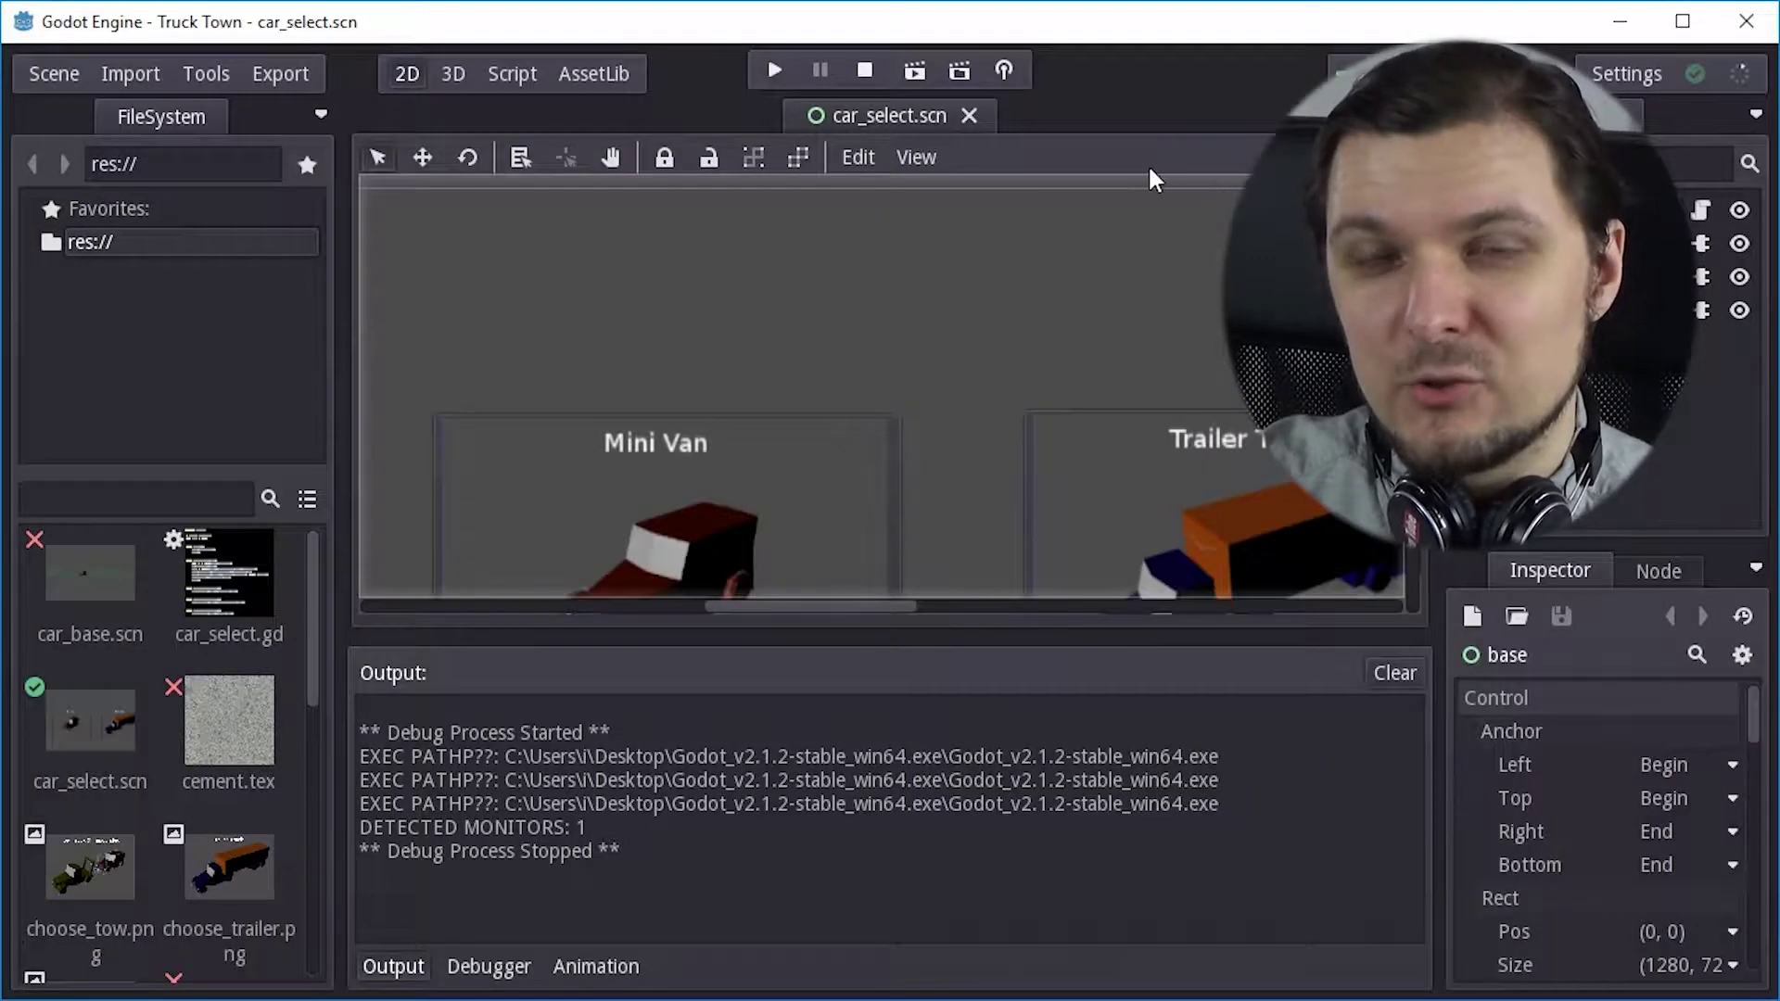
- Run the Truck Town project, choose the Trailer Truck and test-drive it through the town
click(774, 71)
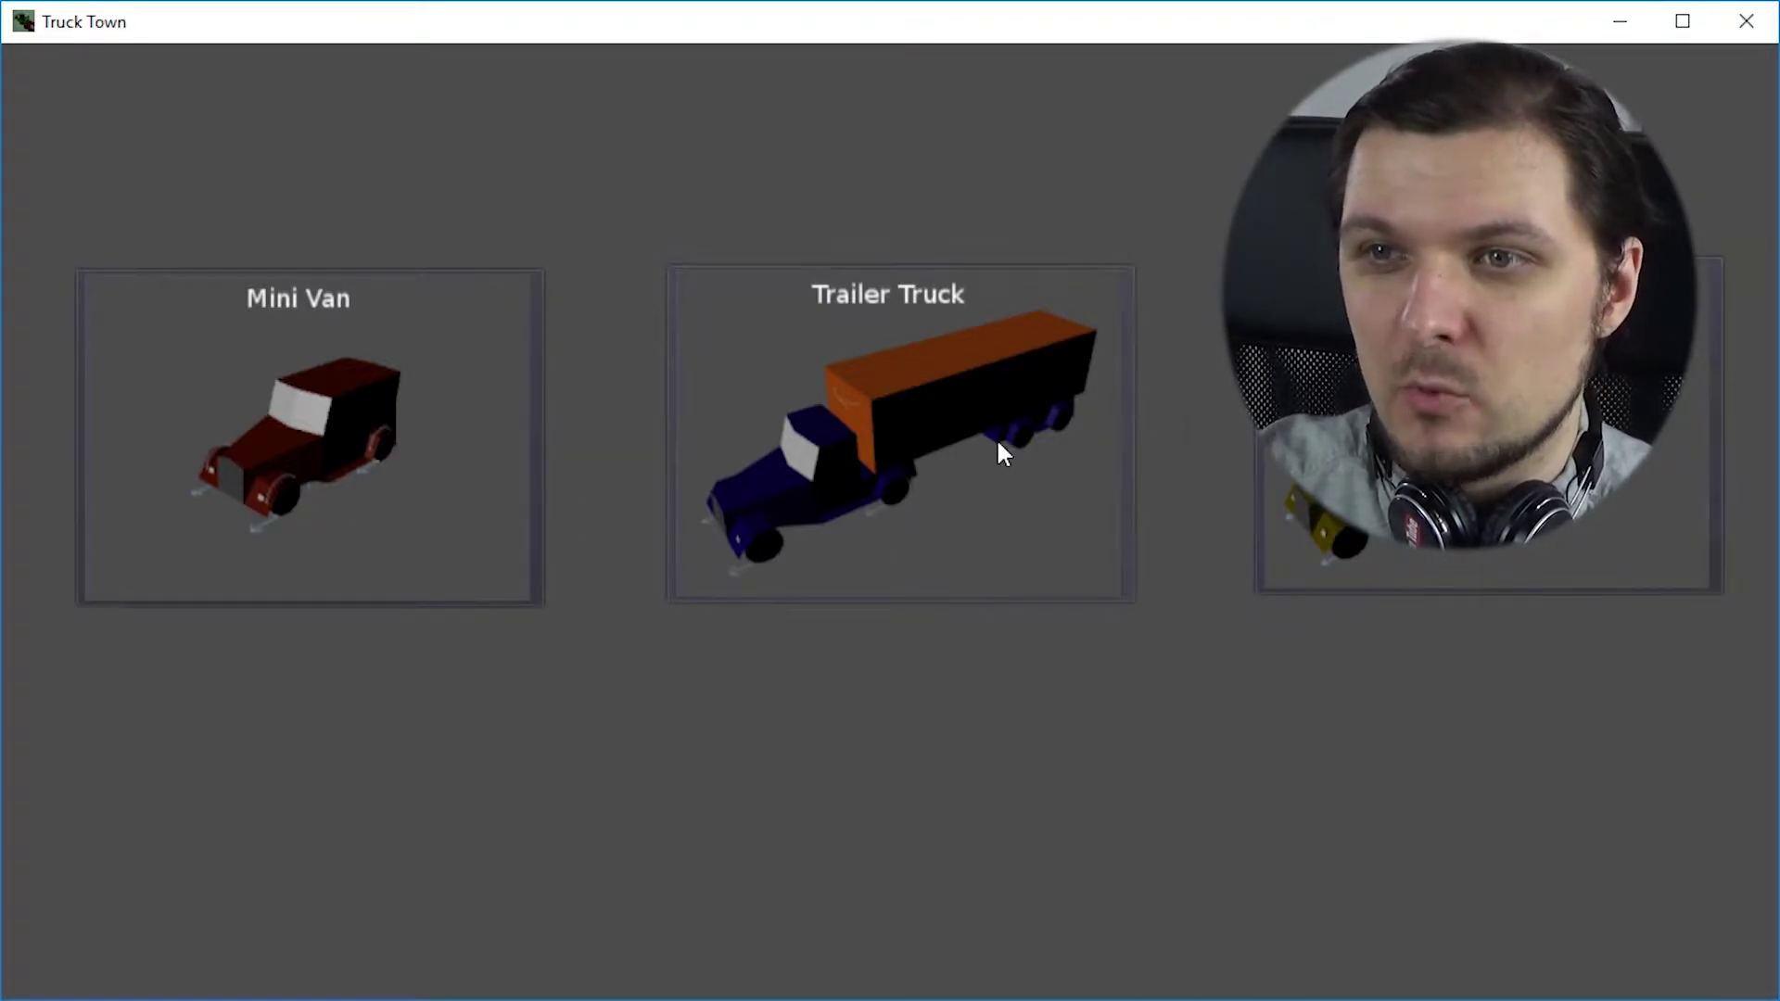
click(944, 454)
key(Up)
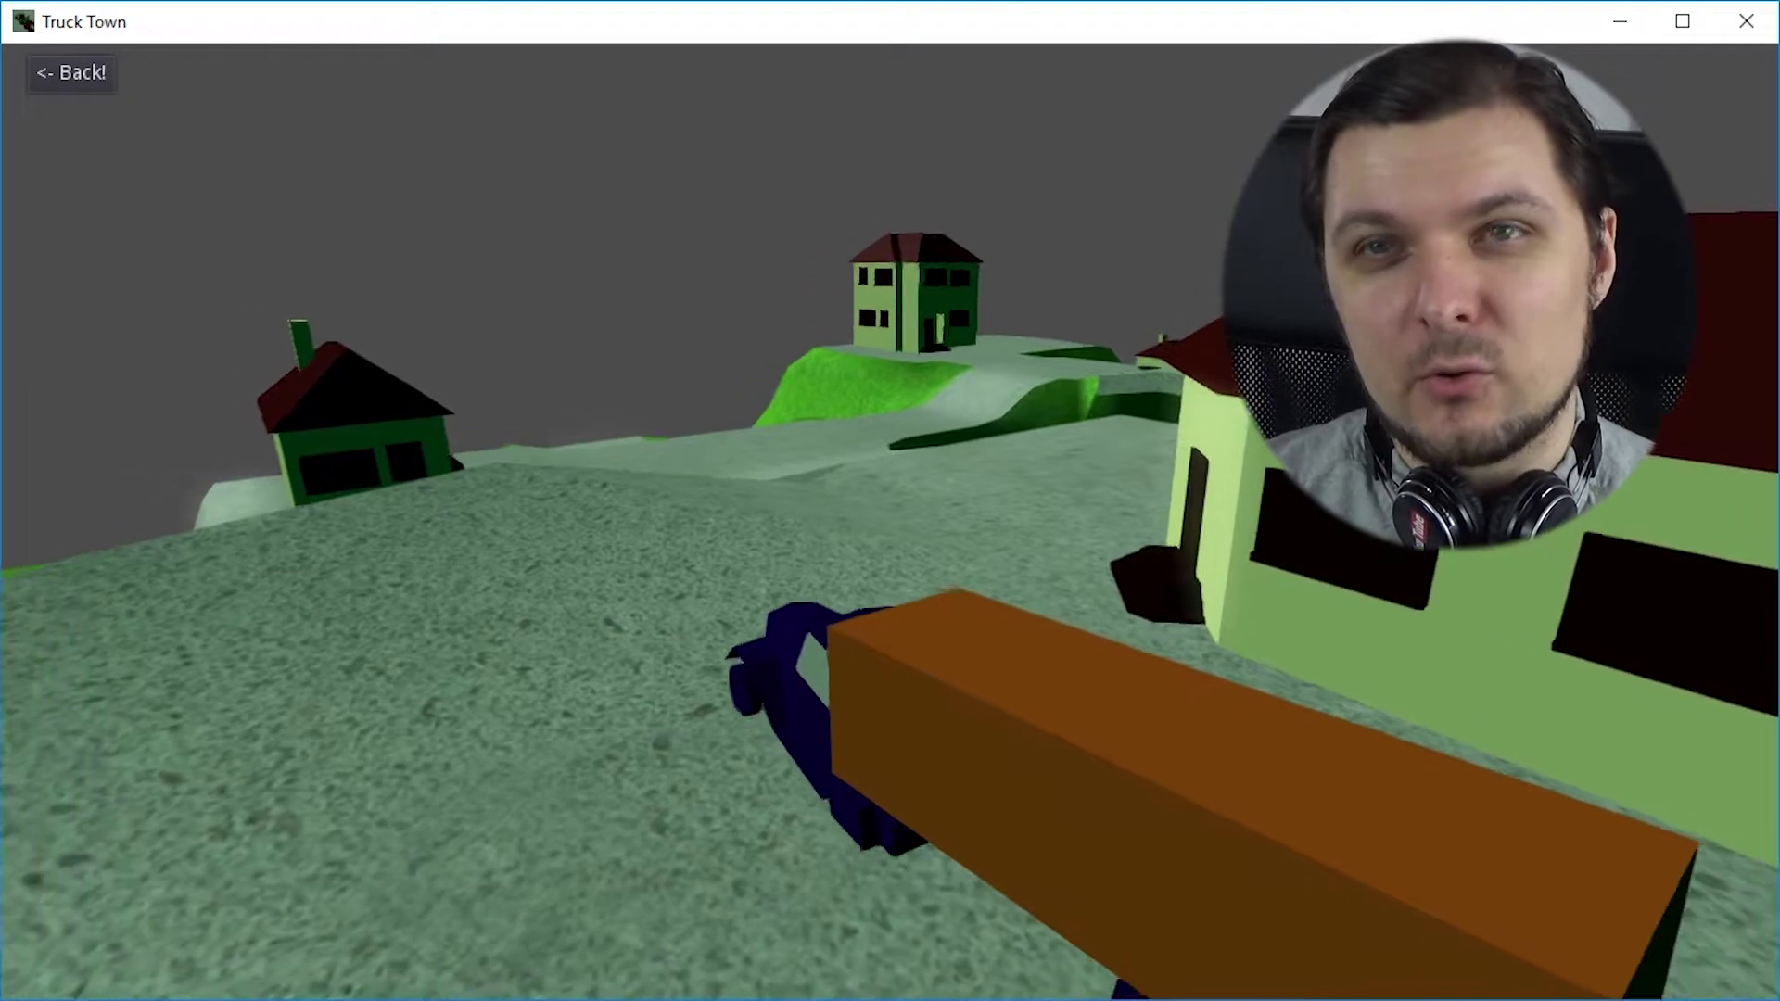
key(Right)
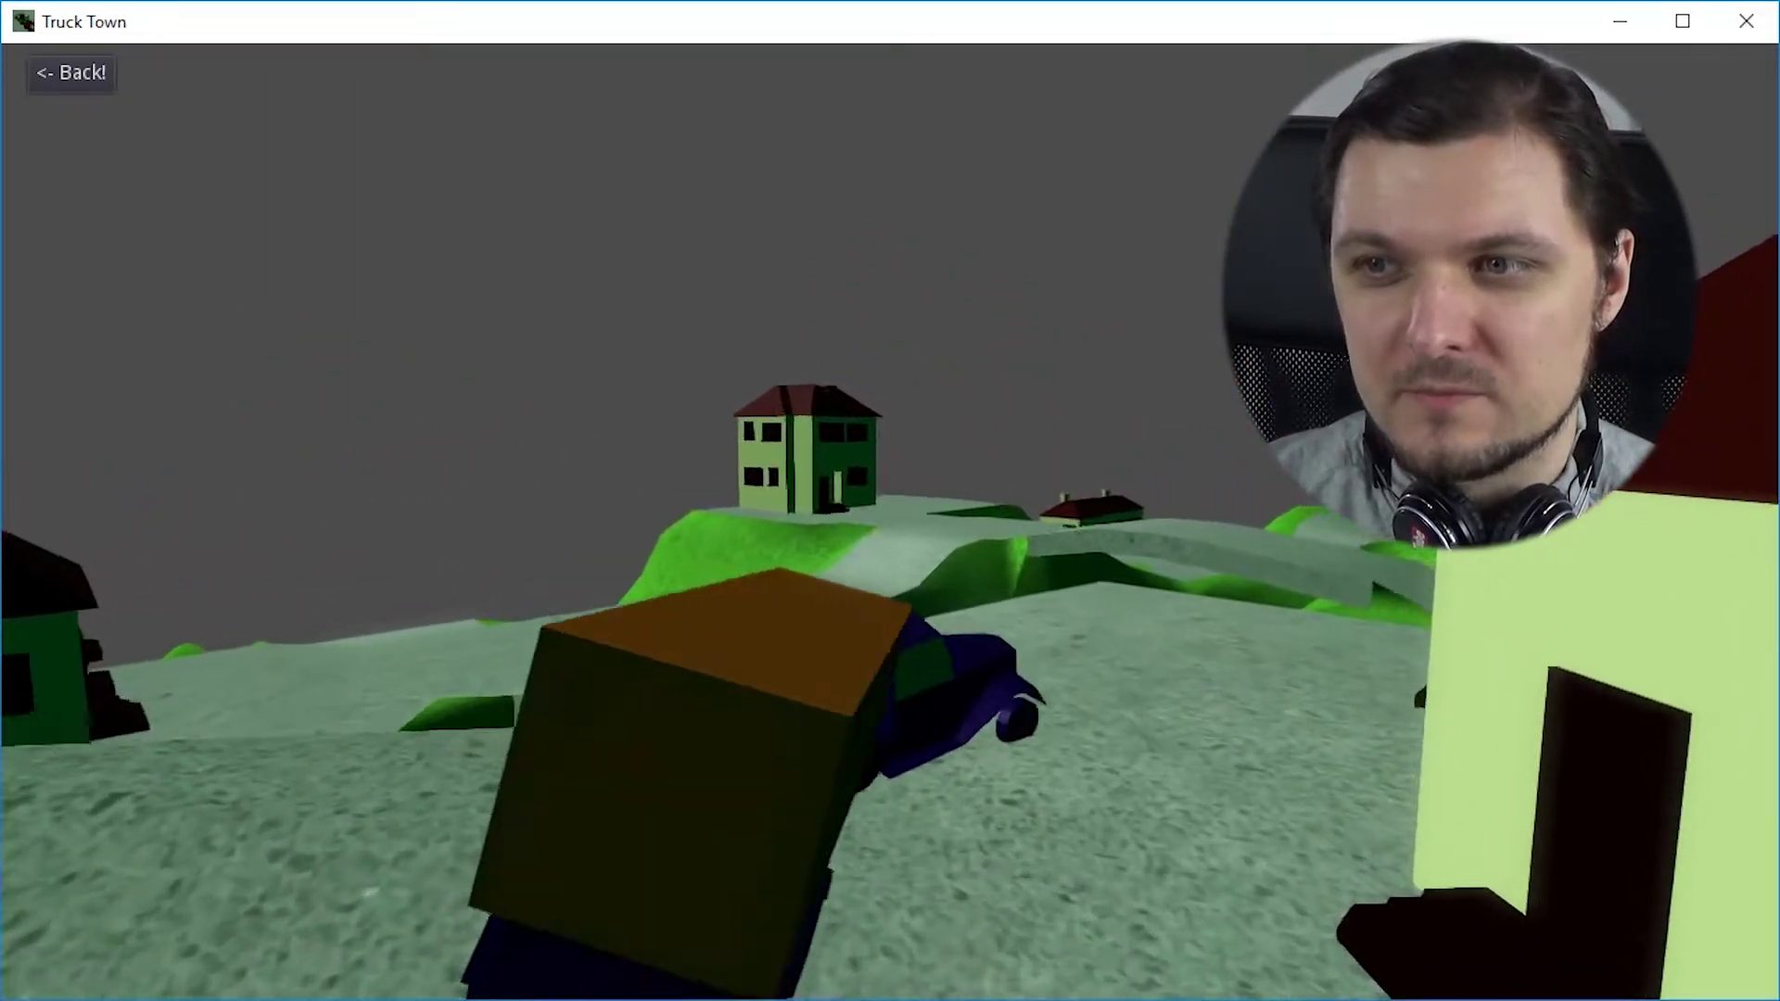
key(Up)
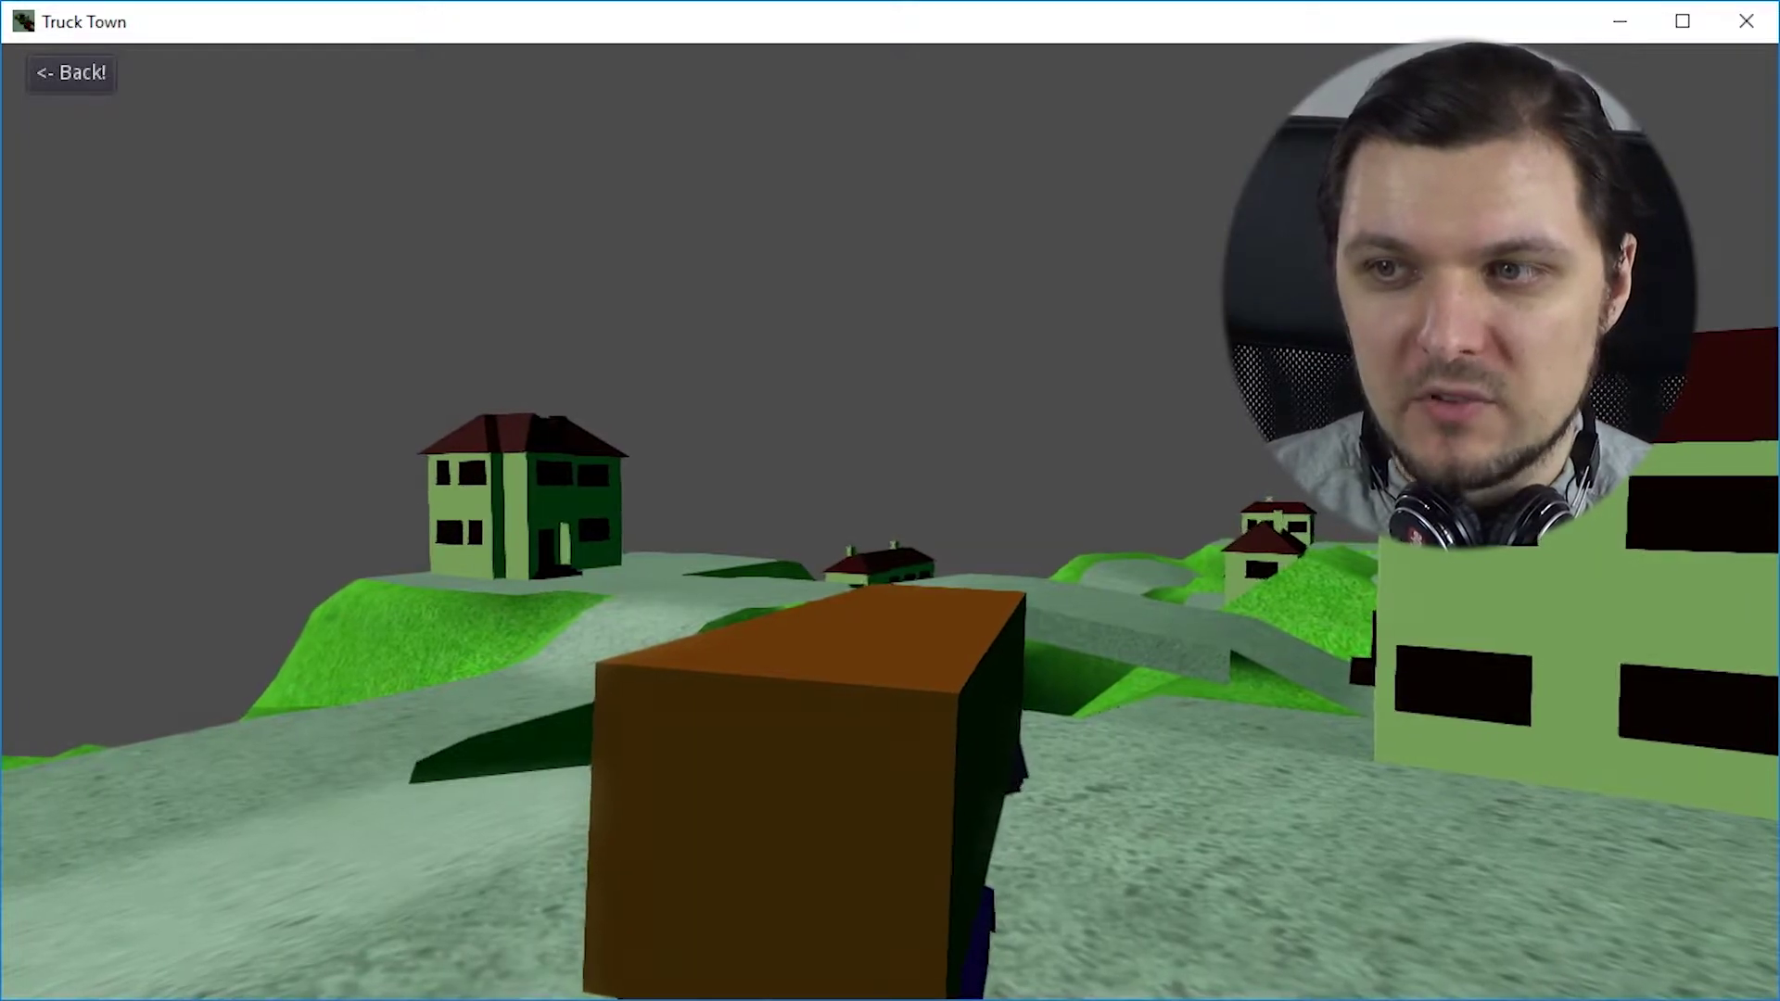
key(Up)
key(Left)
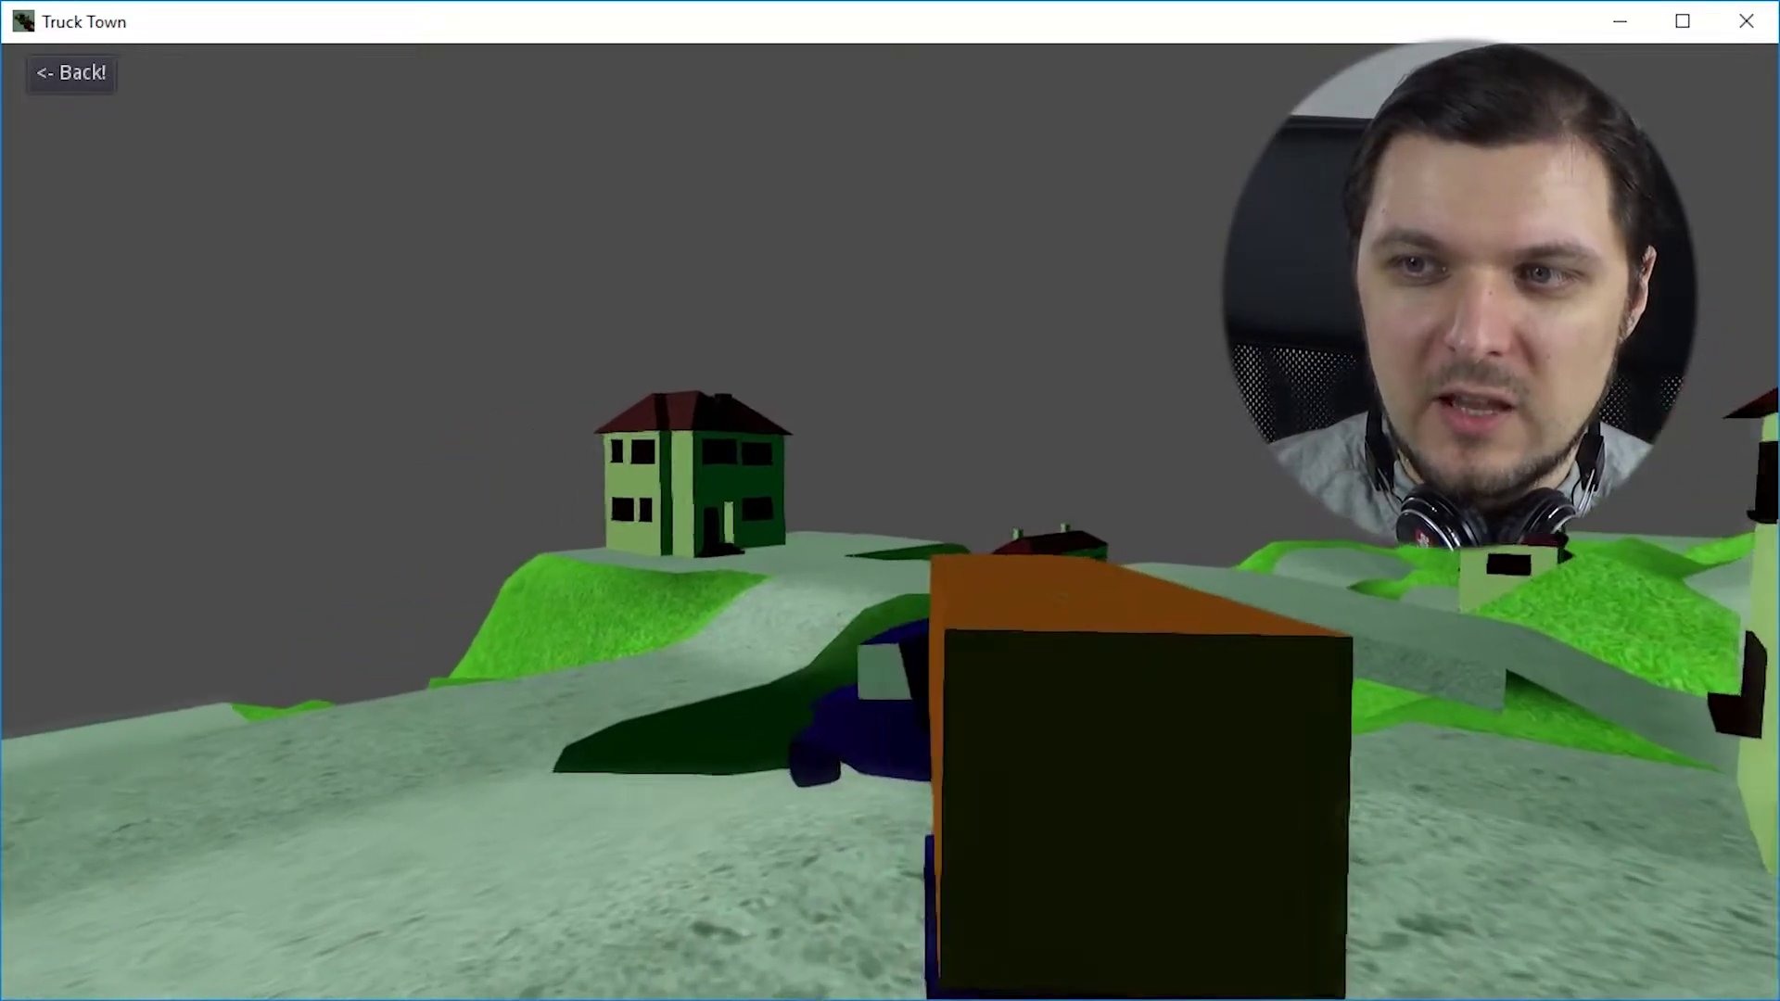
key(Up)
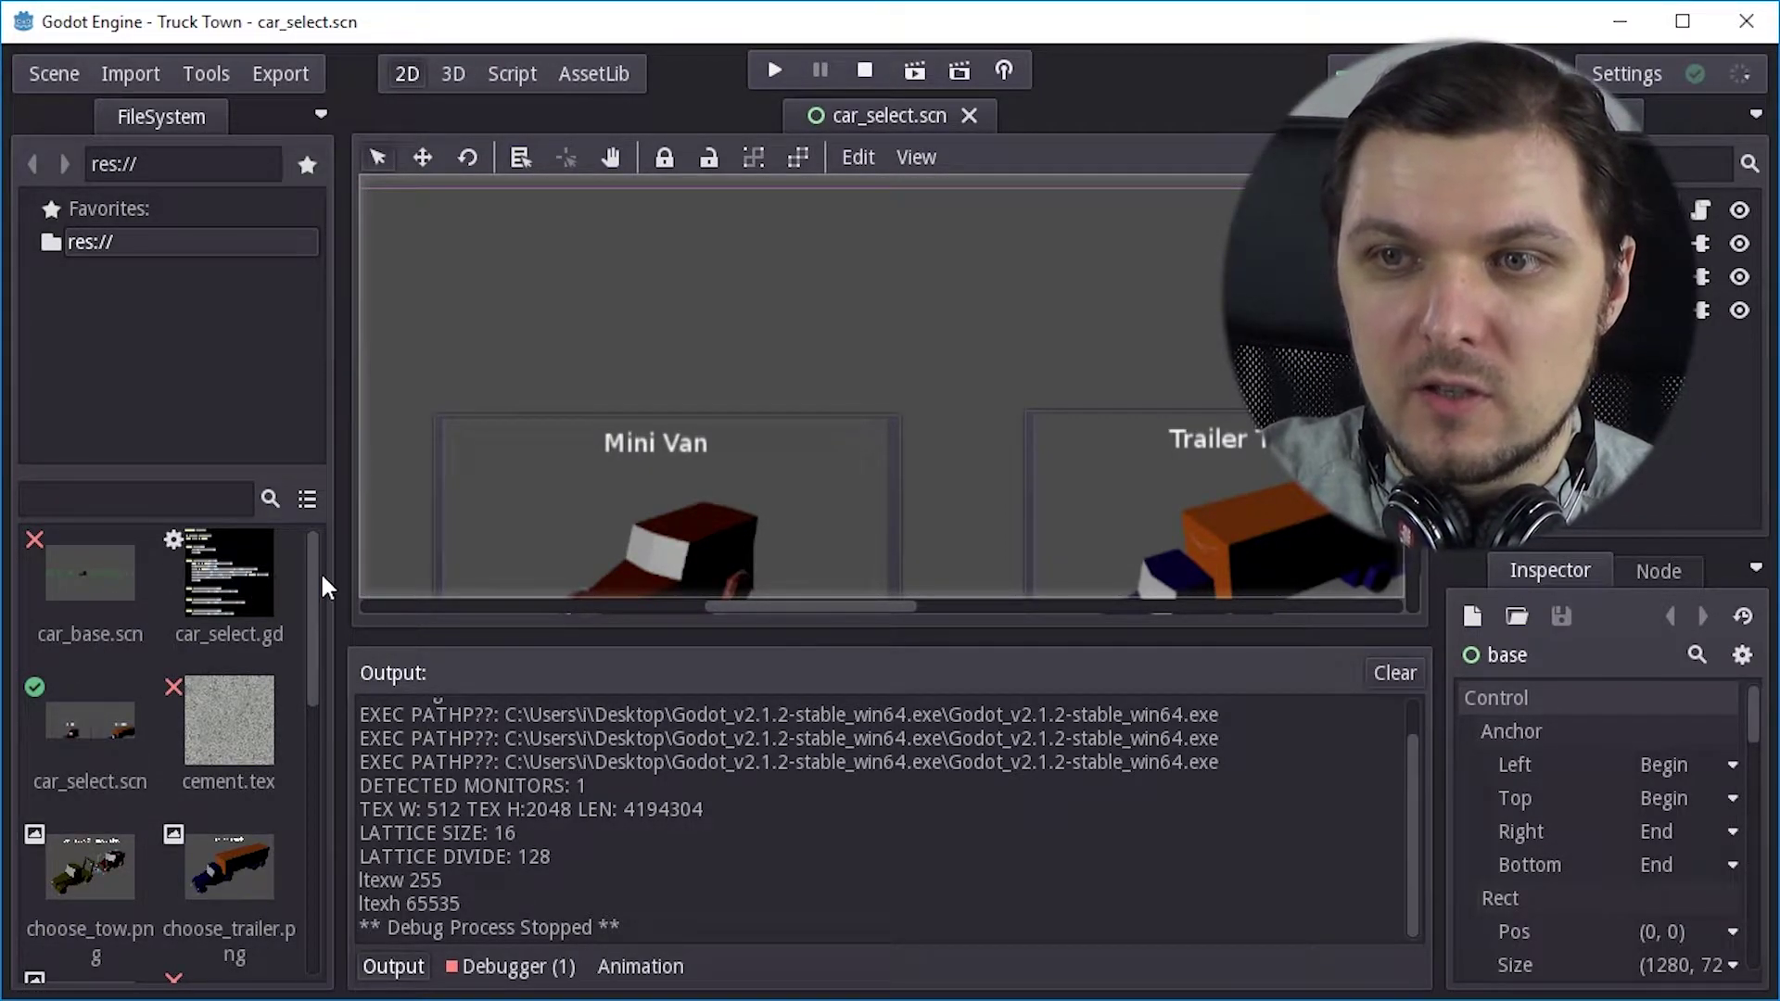
- Open the vehicle.gd script from the project files and collapse the output log to enlarge the code view
drag(325, 586, 355, 860)
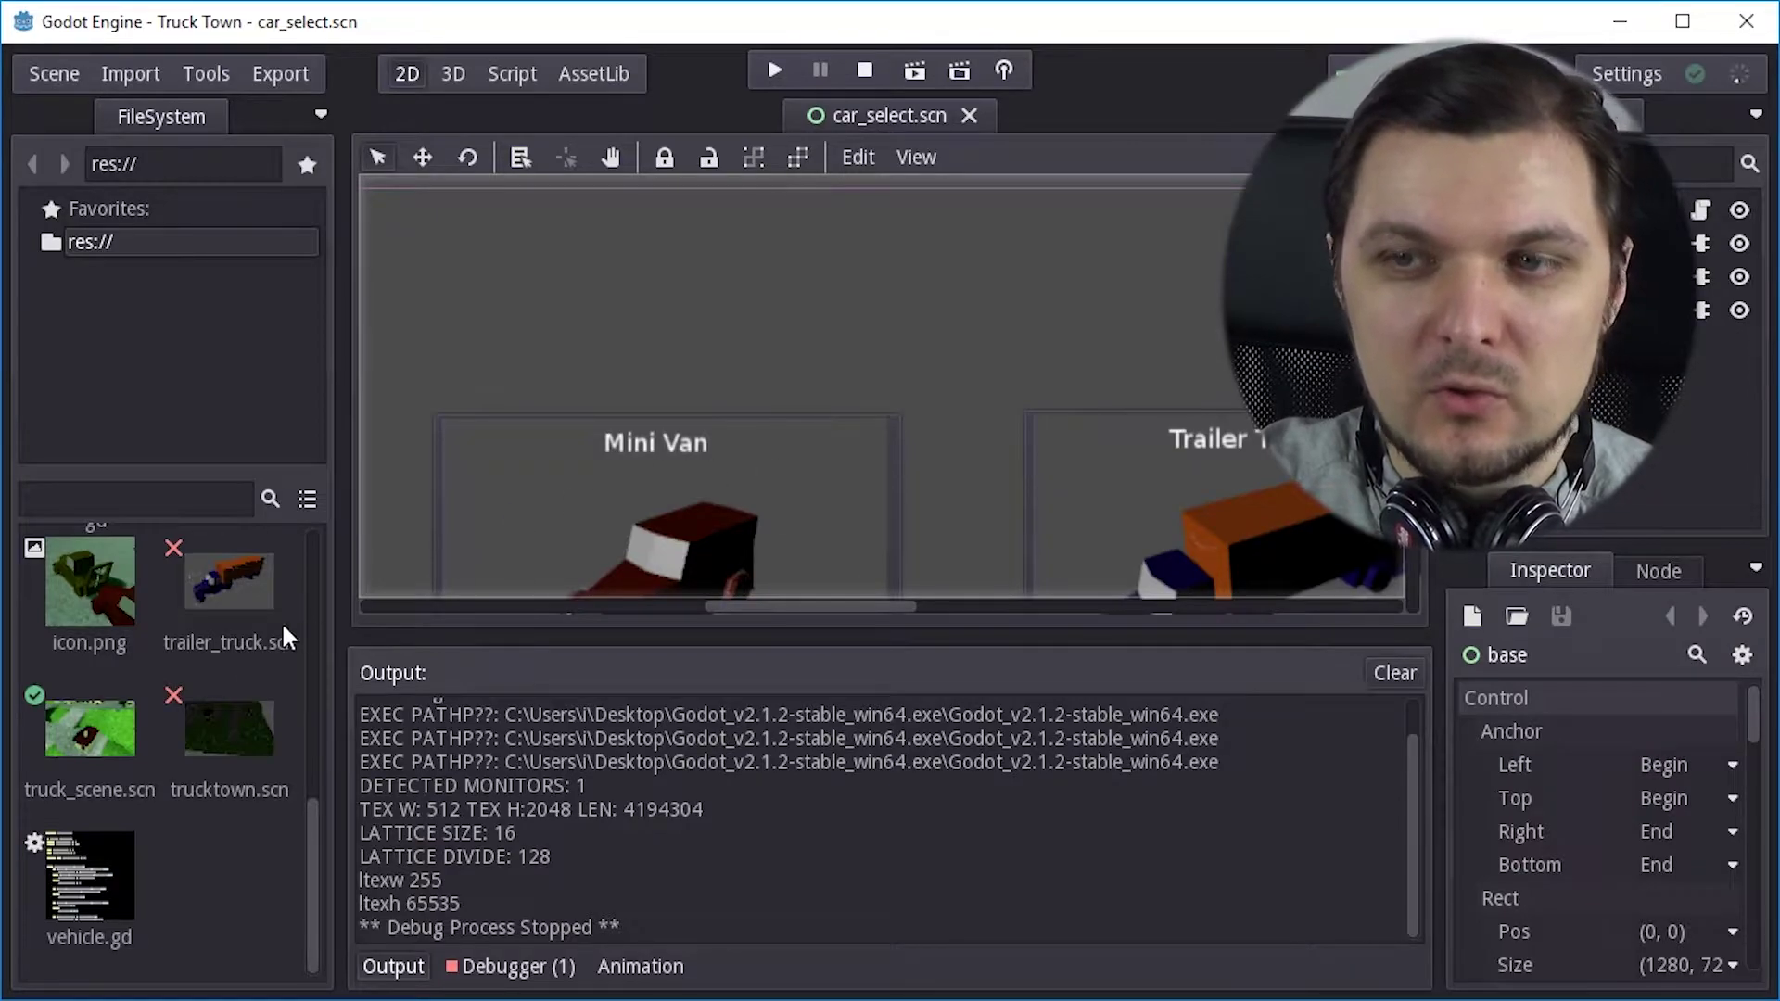
double_click(114, 893)
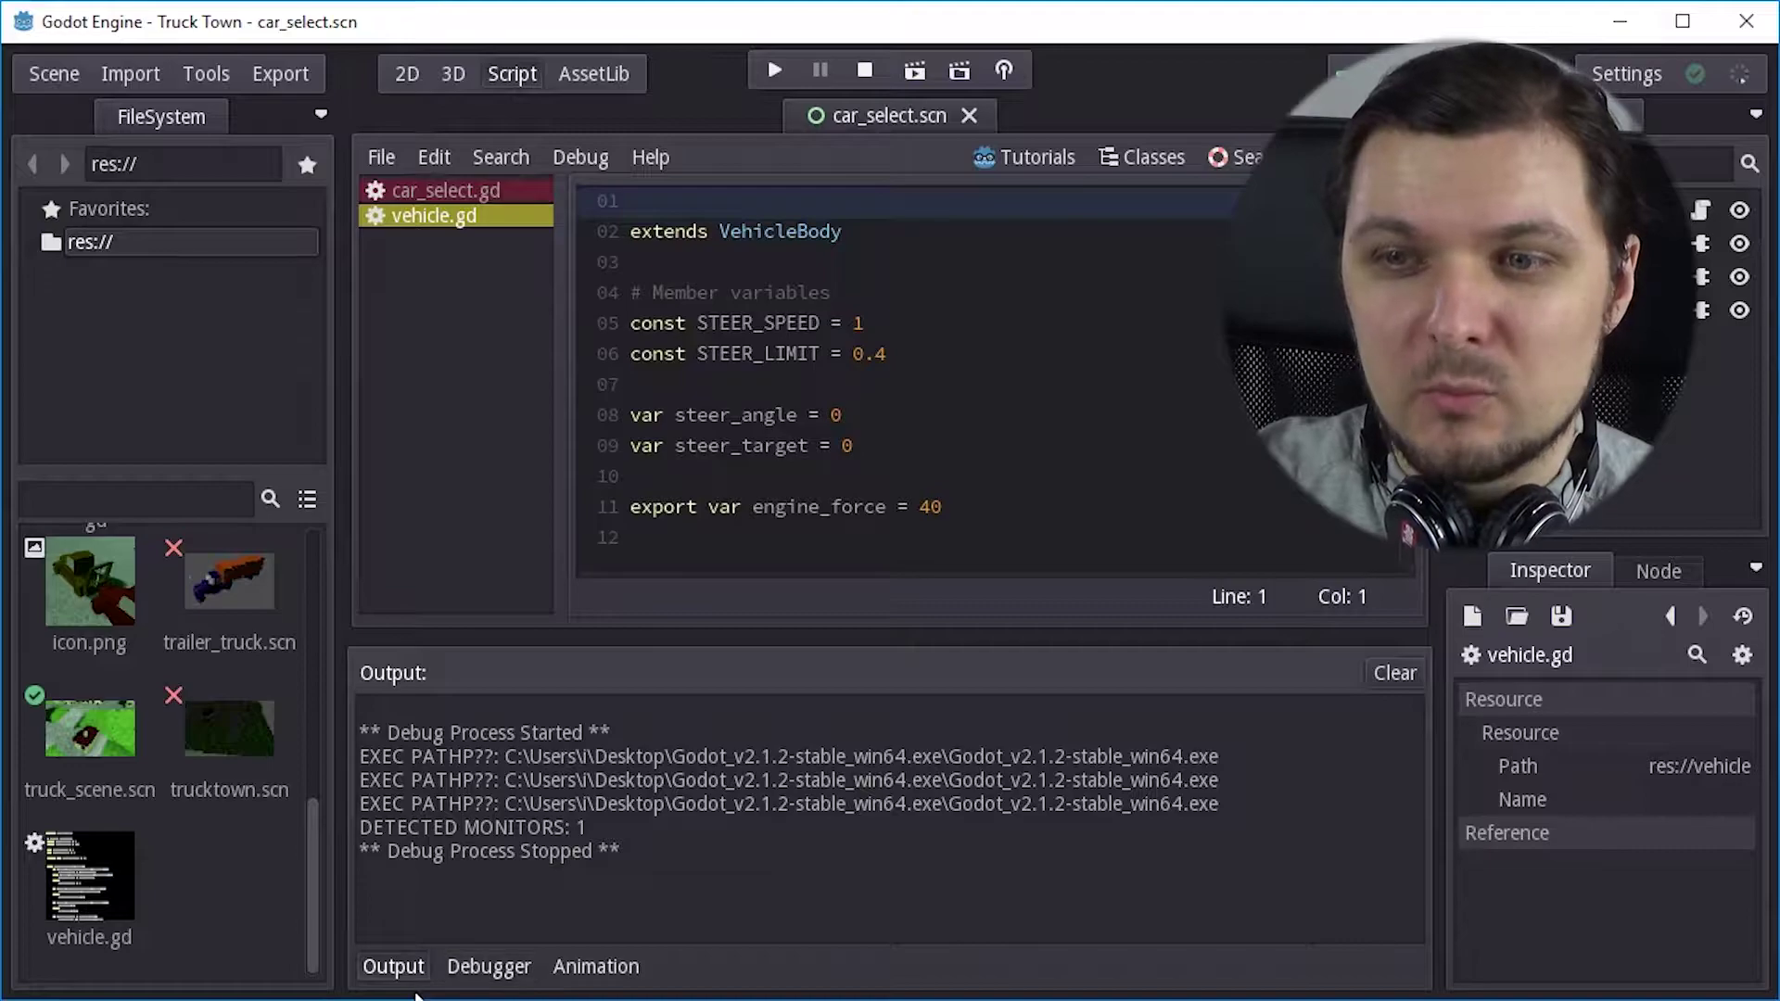
click(389, 967)
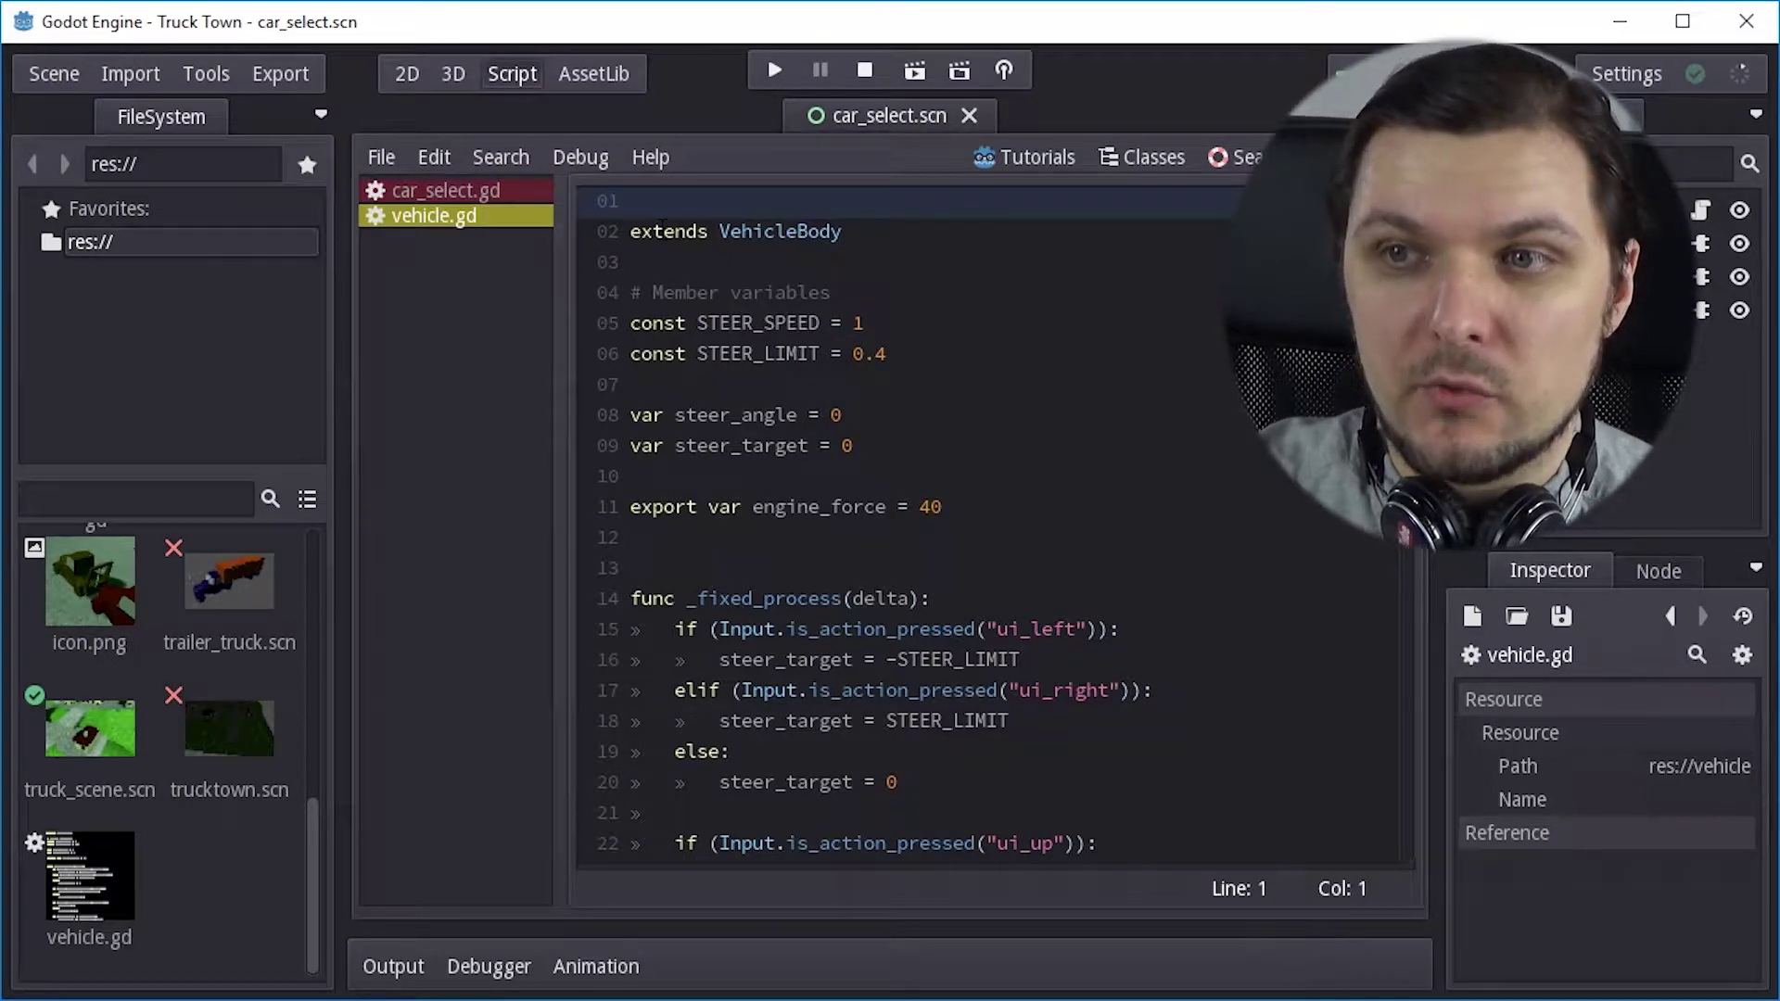
- Set the exported engine_force variable to 4000 in vehicle.gd
click(1019, 505)
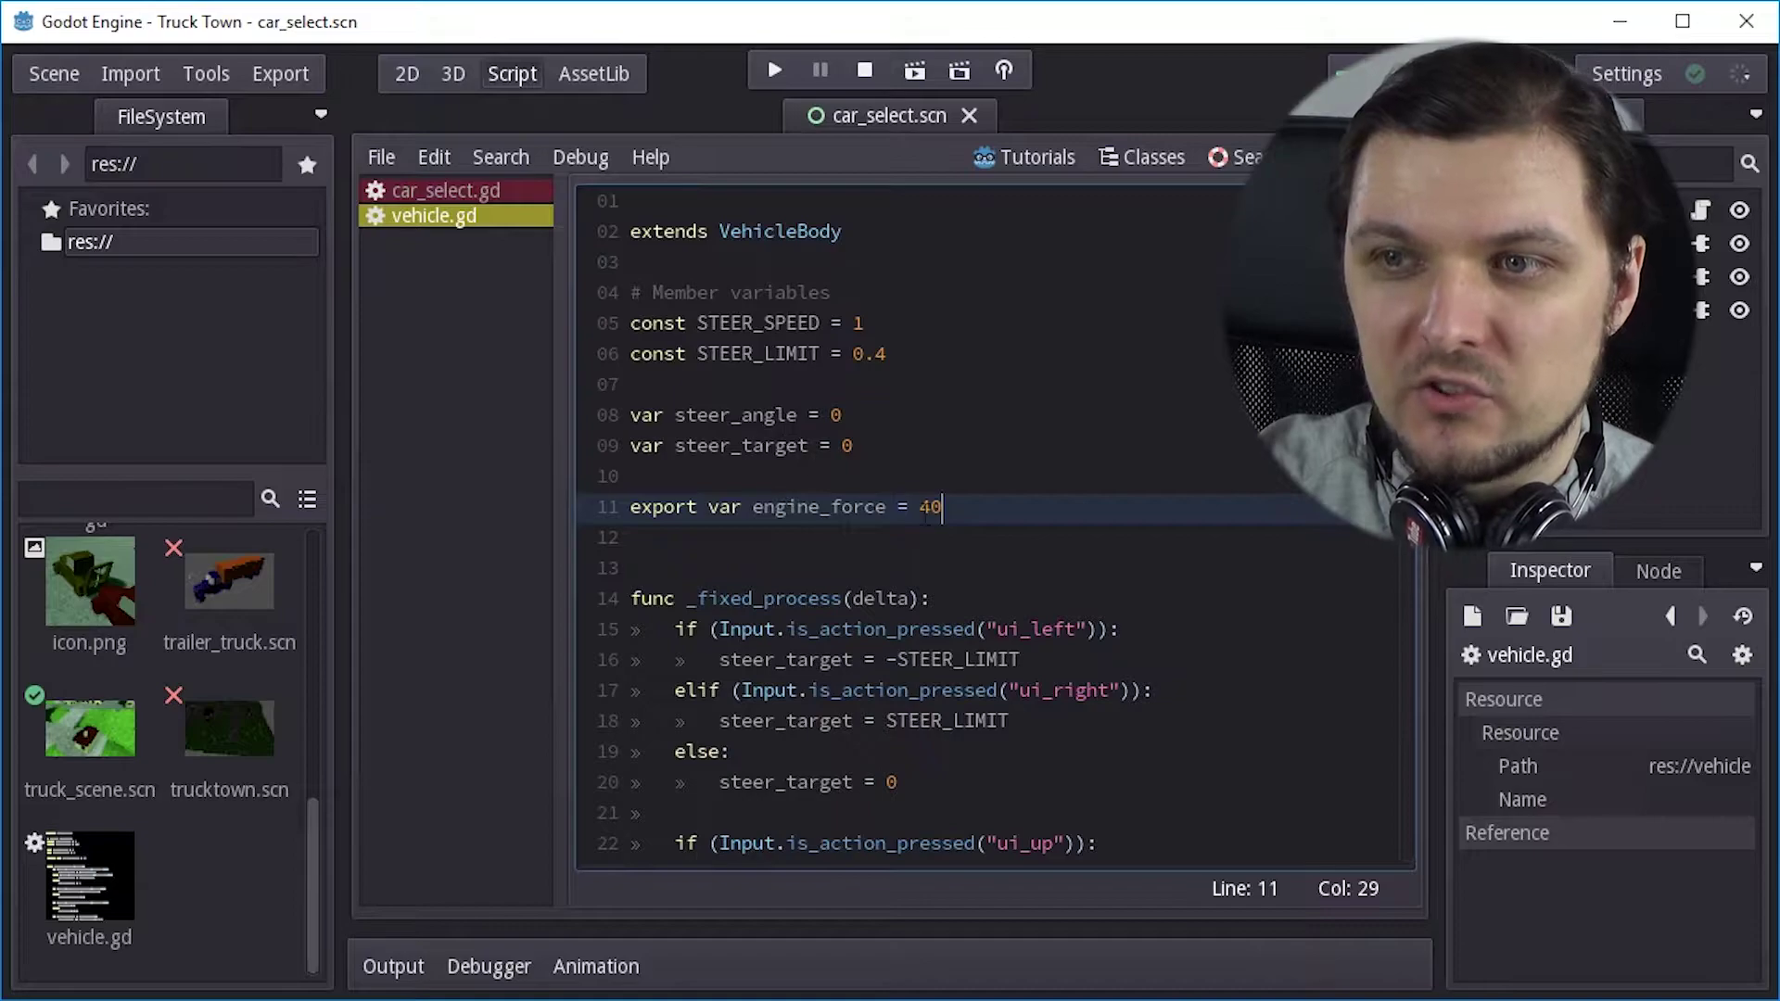
text(0)
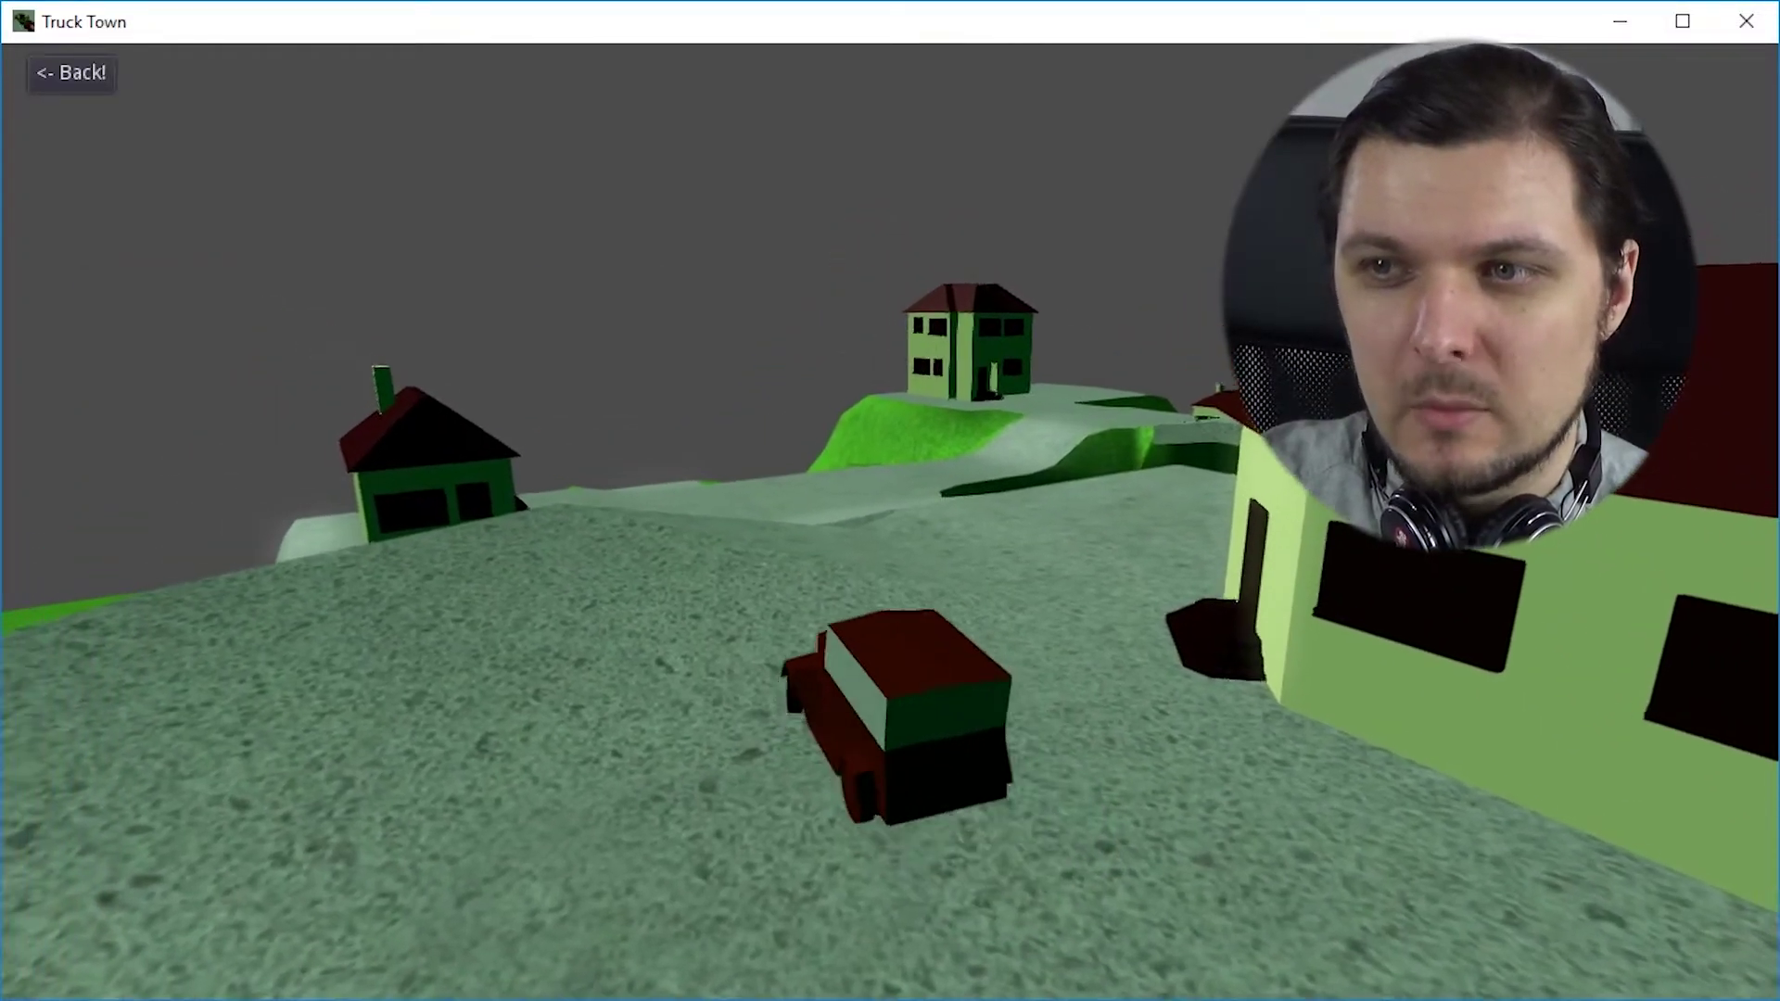
- Test-drive the vehicle through Truck Town with the new engine force and close the game window
key(Right)
key(Left)
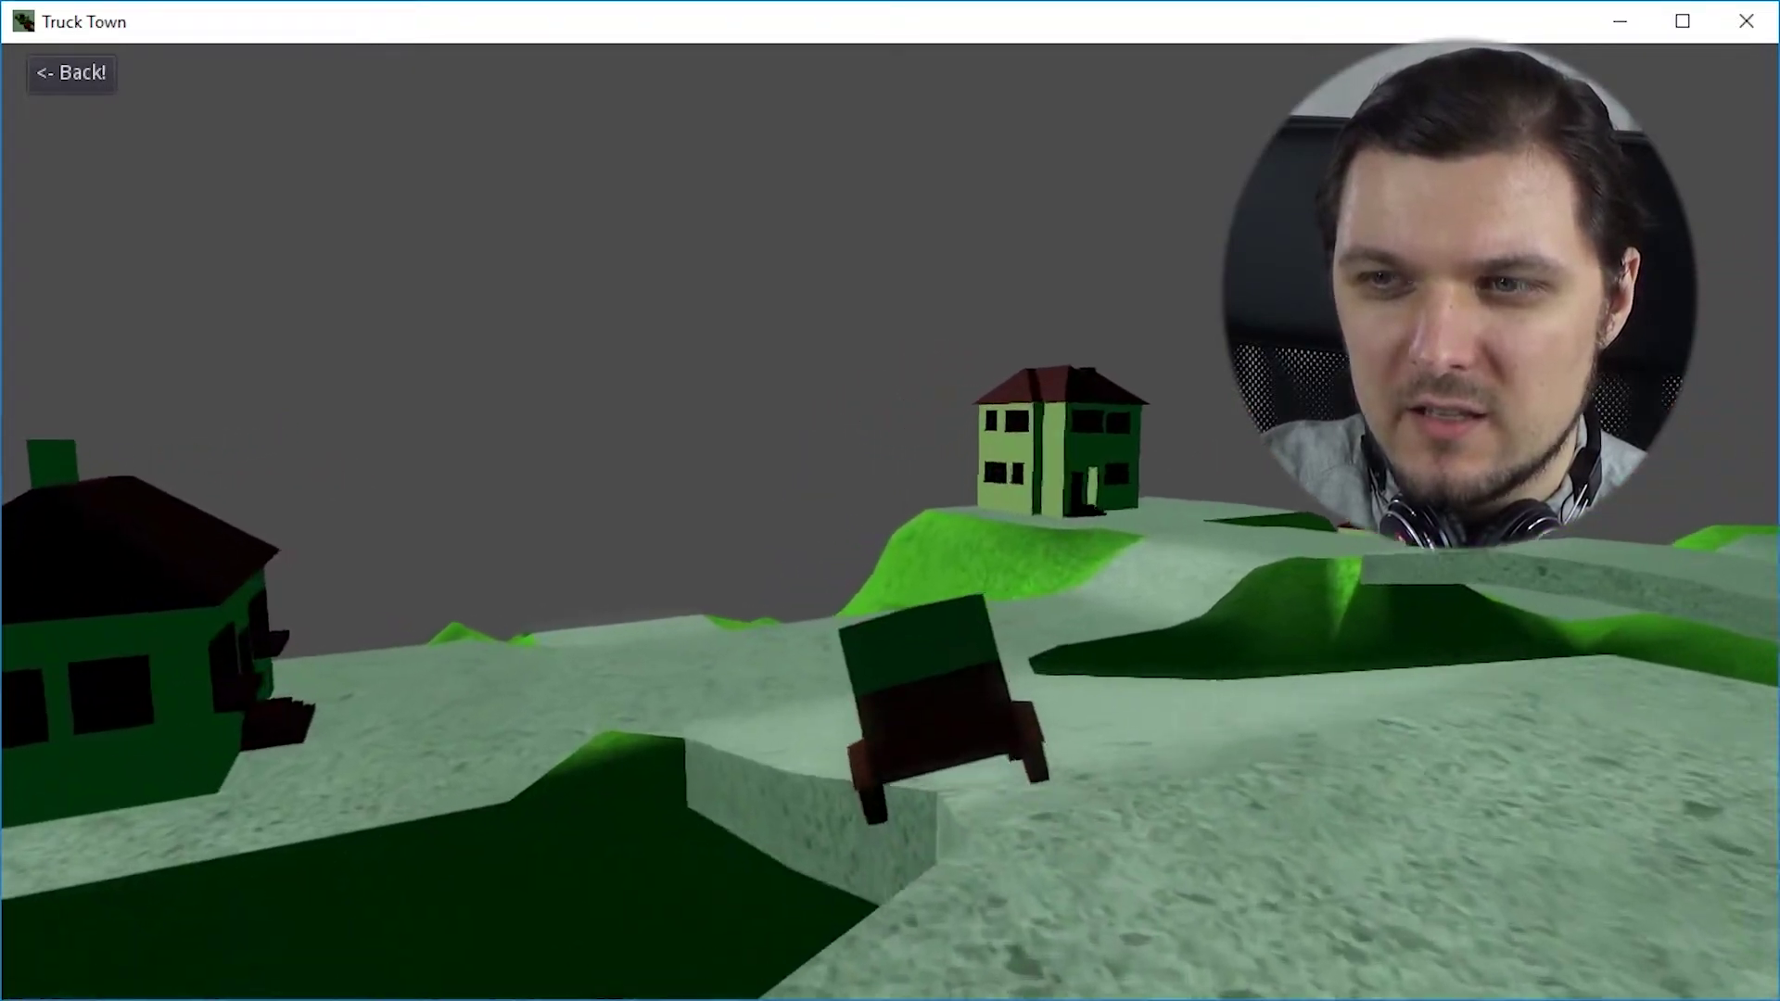
key(Left)
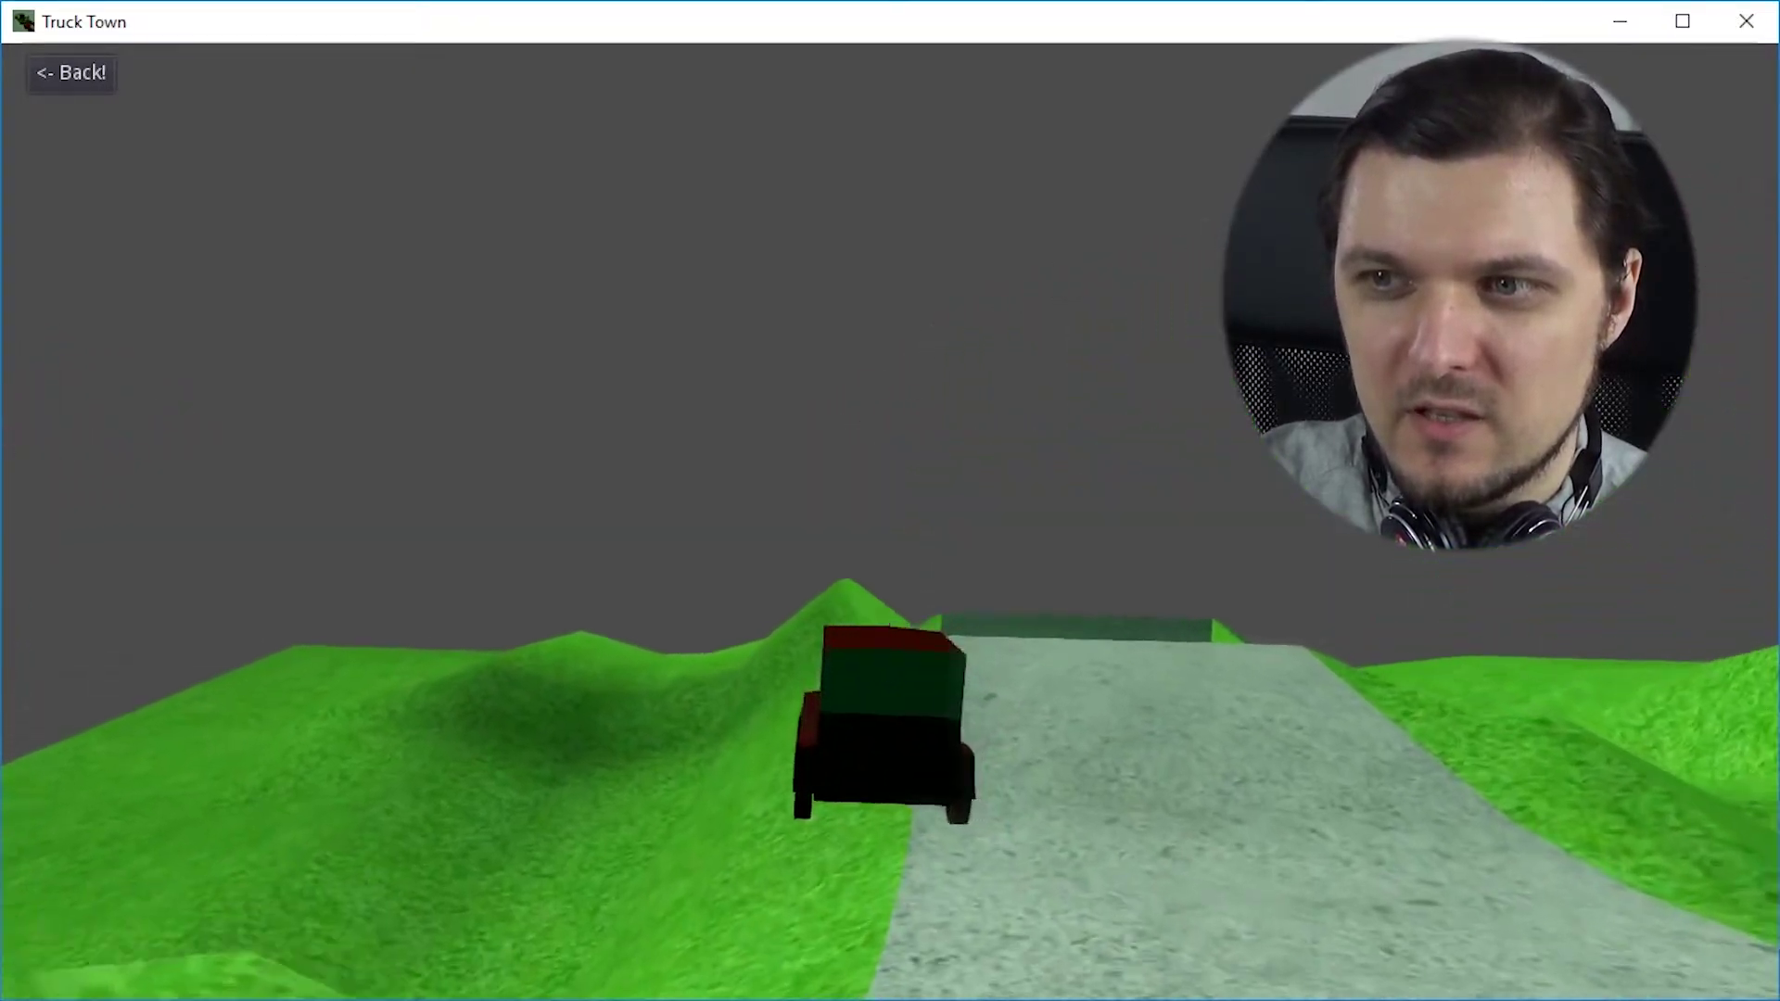
key(Up)
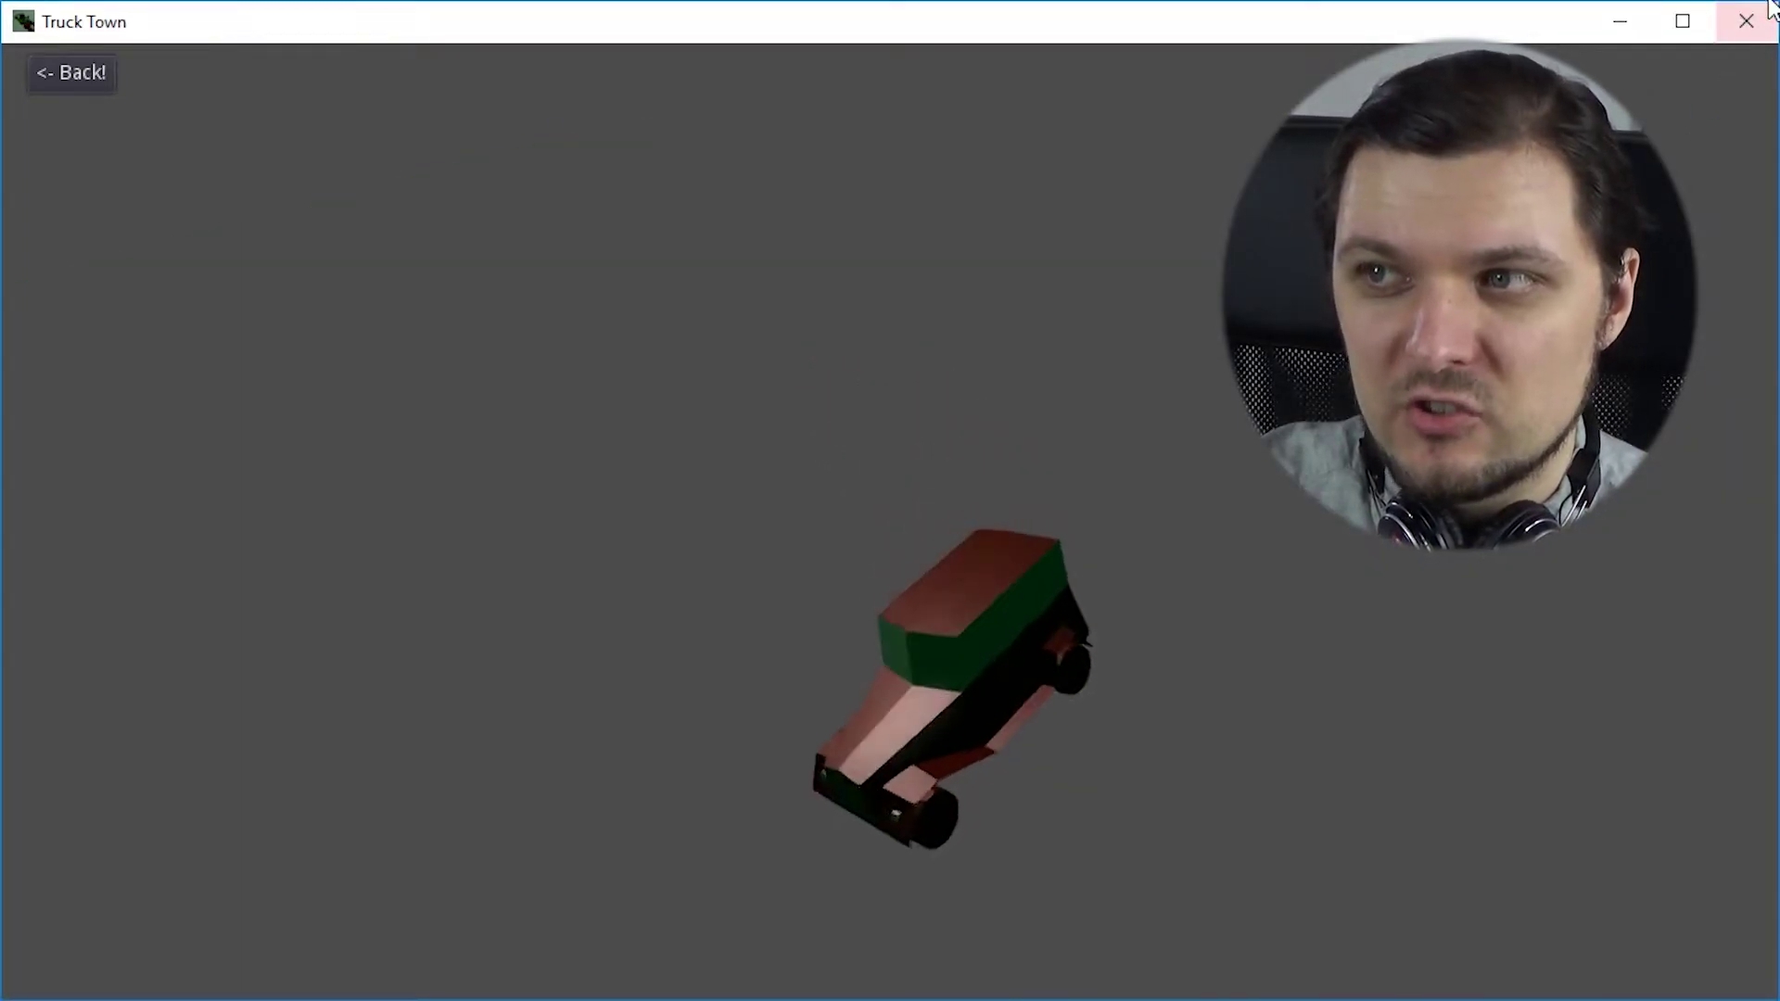
click(1771, 8)
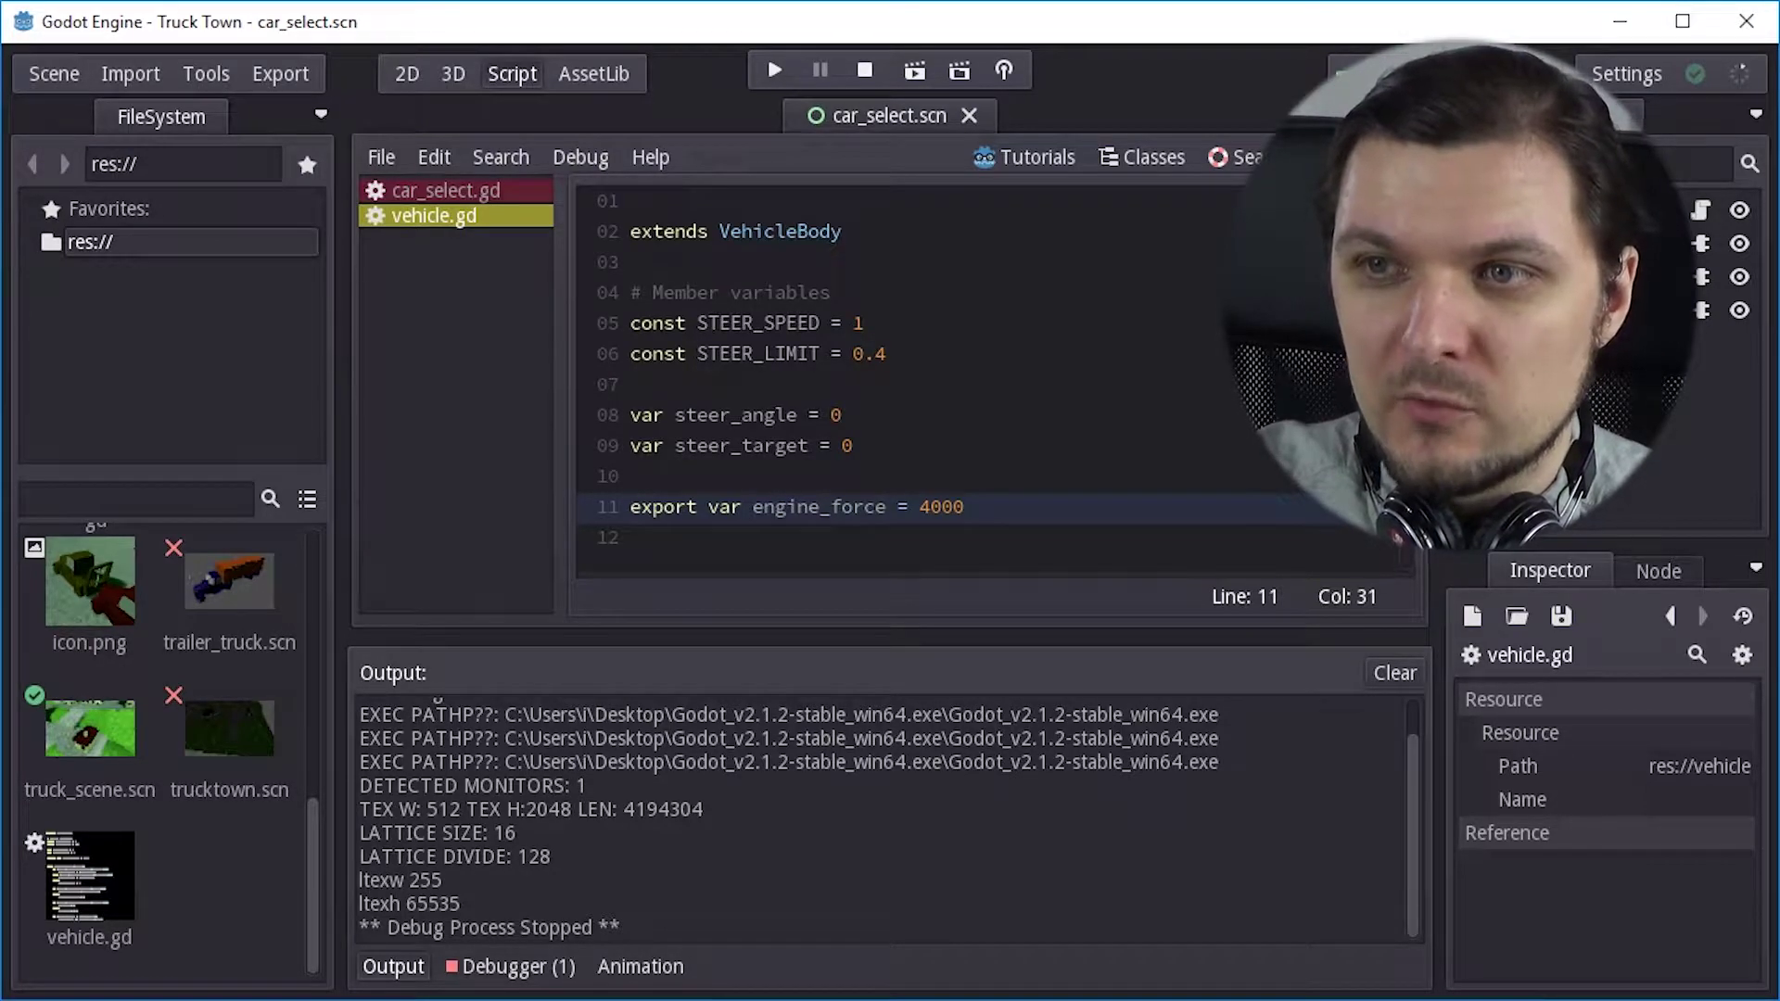
- Review the member variables at the start of vehicle.gd and read on through the _fixed_process function
scroll(933, 369, down, 2)
scroll(933, 369, up, 2)
drag(631, 231, 631, 537)
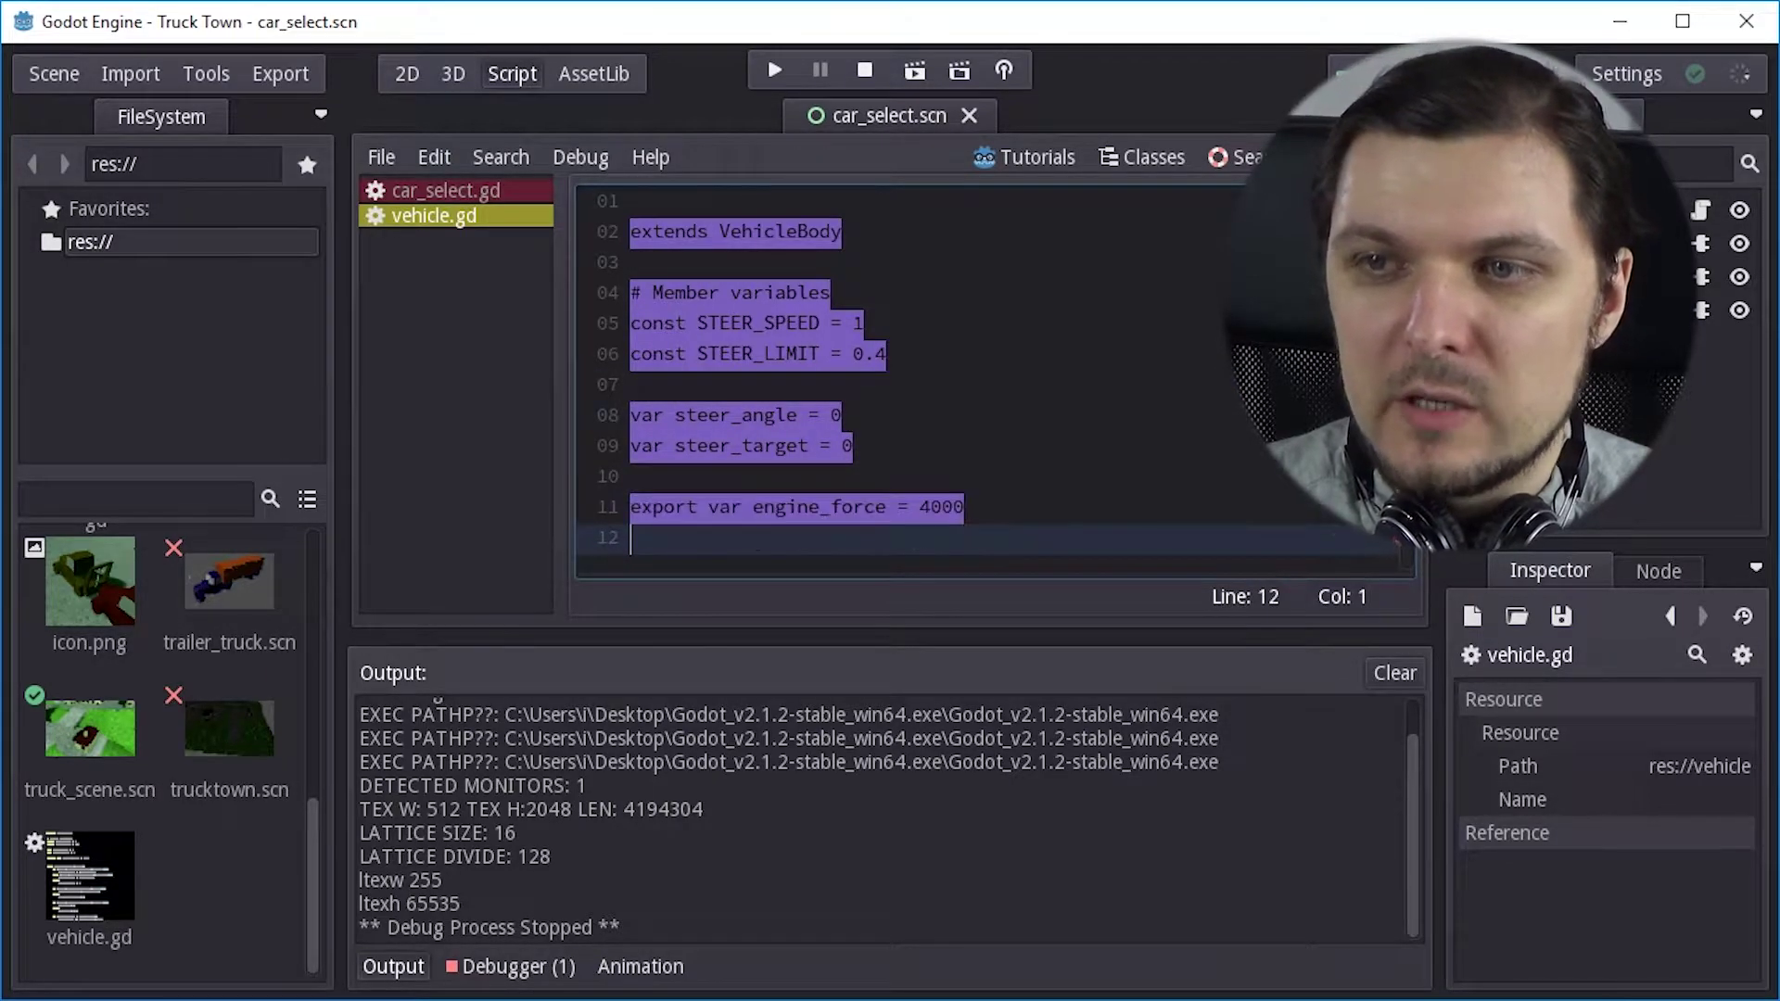
key(Down)
key(Down)
key(Down)
key(Down)
key(Down)
key(Down)
key(Down)
key(Down)
key(Down)
key(Down)
key(Down)
key(Up)
key(Up)
key(Up)
key(Up)
key(Up)
key(Up)
key(Up)
key(Up)
key(Up)
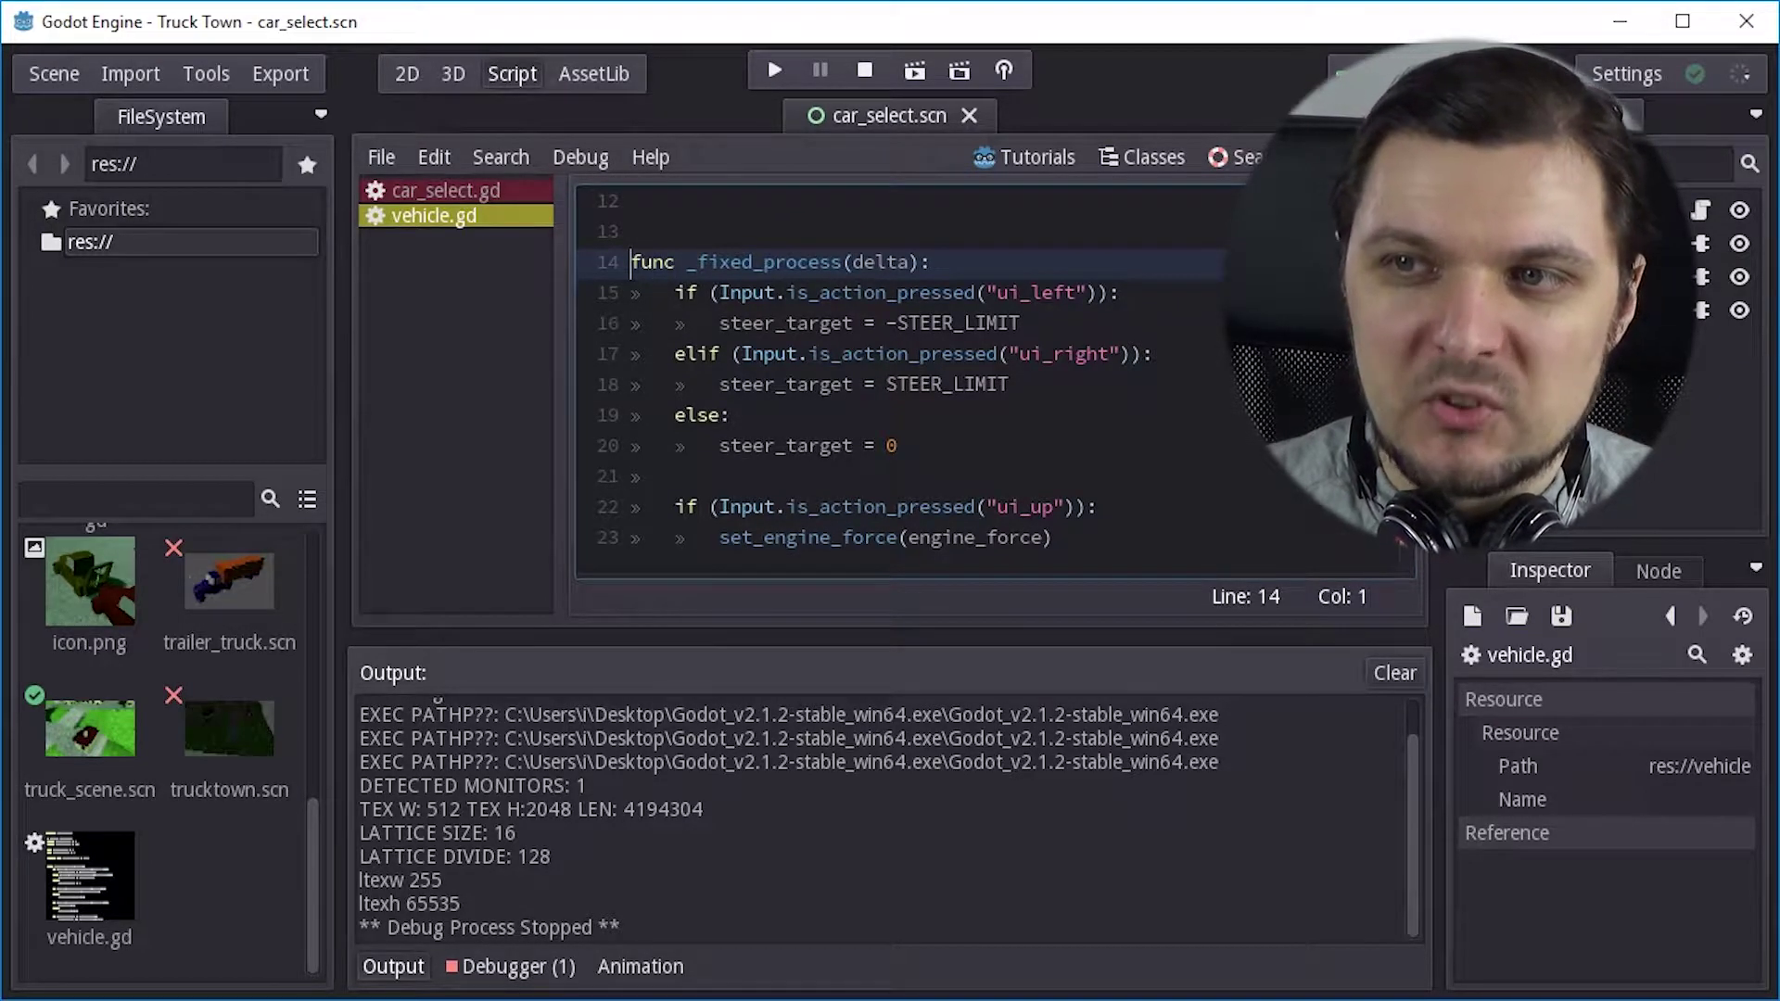
- Examine the ui_left condition in _fixed_process and the steer_target assignment below it
click(631, 292)
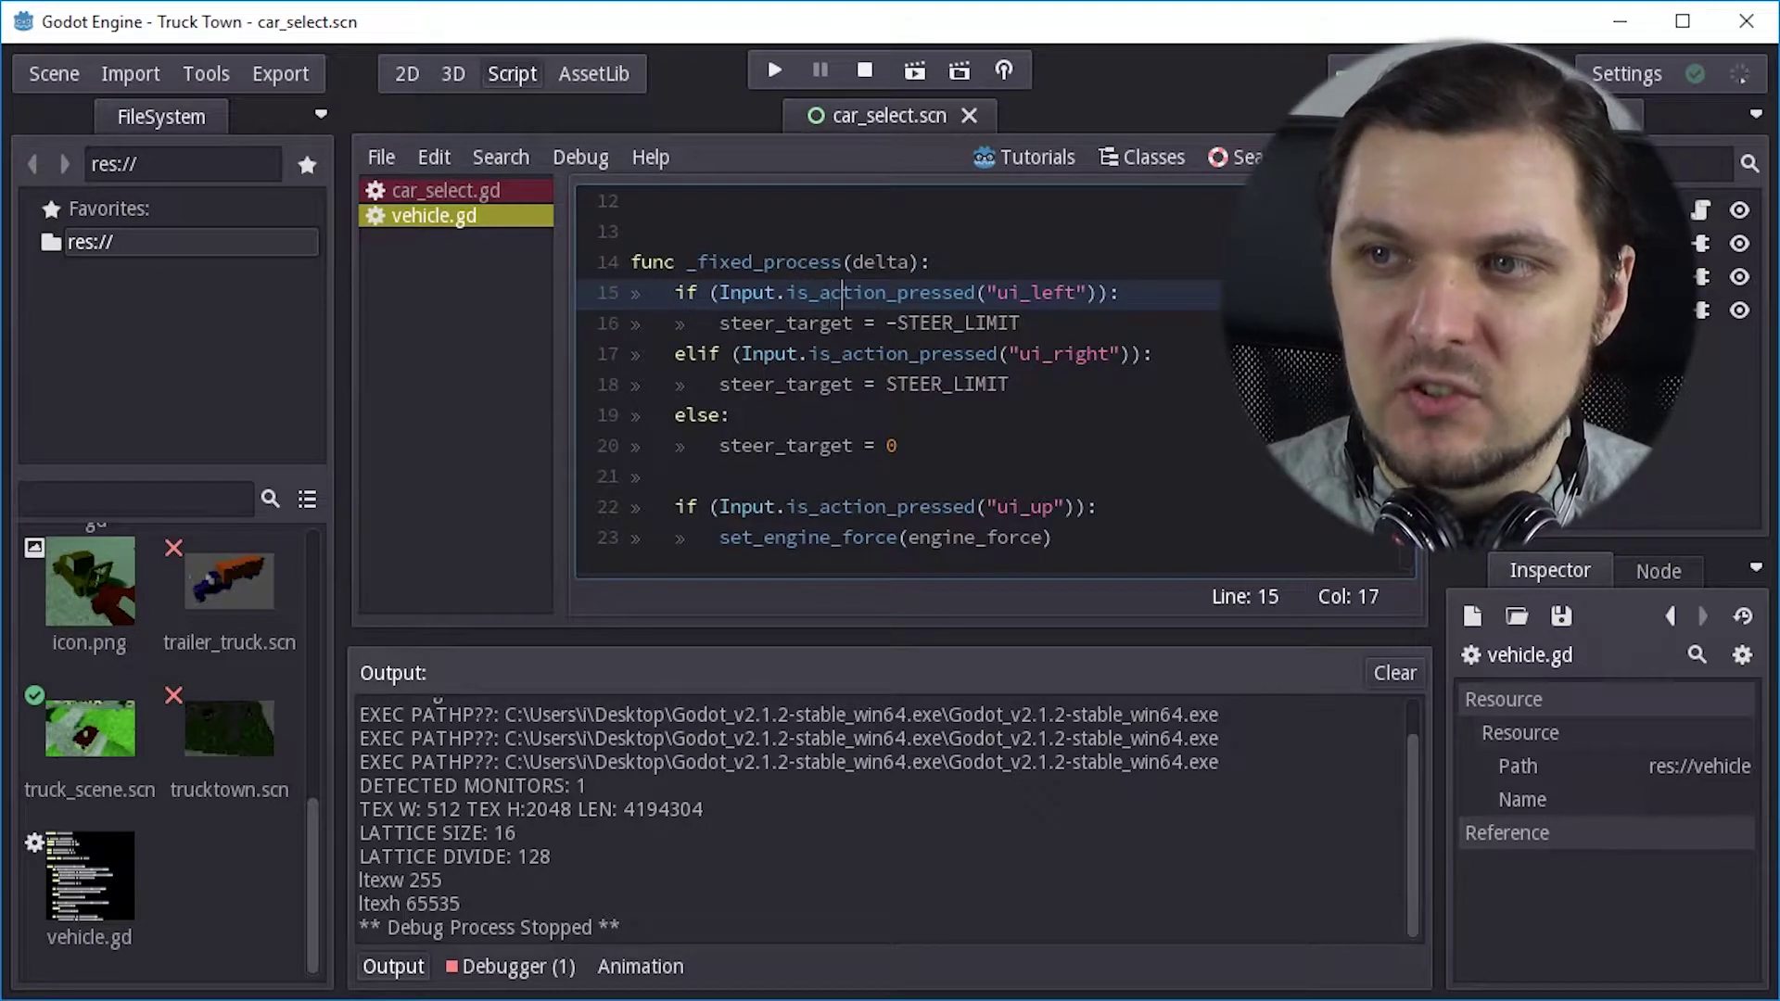
key(Right)
key(Right)
key(Right)
key(Right)
key(Right)
key(Right)
key(Right)
key(Right)
key(Right)
key(Right)
key(Right)
key(Right)
key(Right)
key(Right)
key(Right)
key(Right)
key(Down)
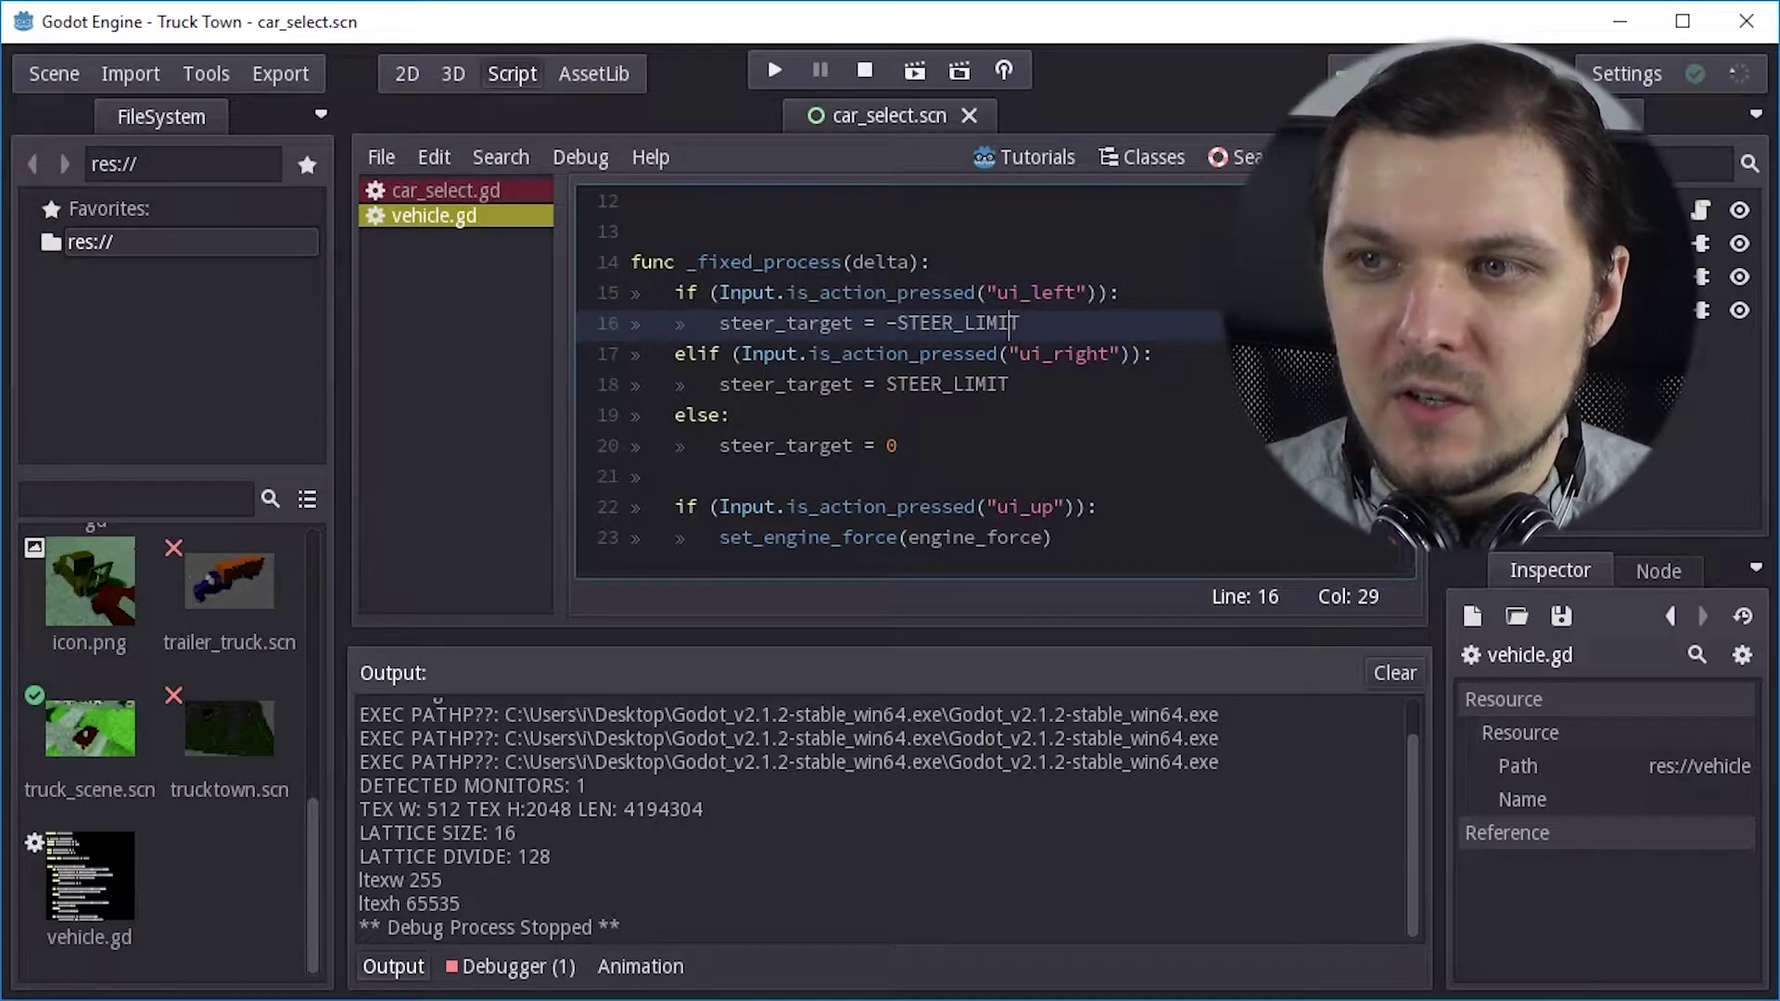
click(872, 323)
key(Right)
key(Right)
key(Right)
key(Right)
key(Right)
key(Right)
key(Right)
key(Right)
key(Right)
key(Right)
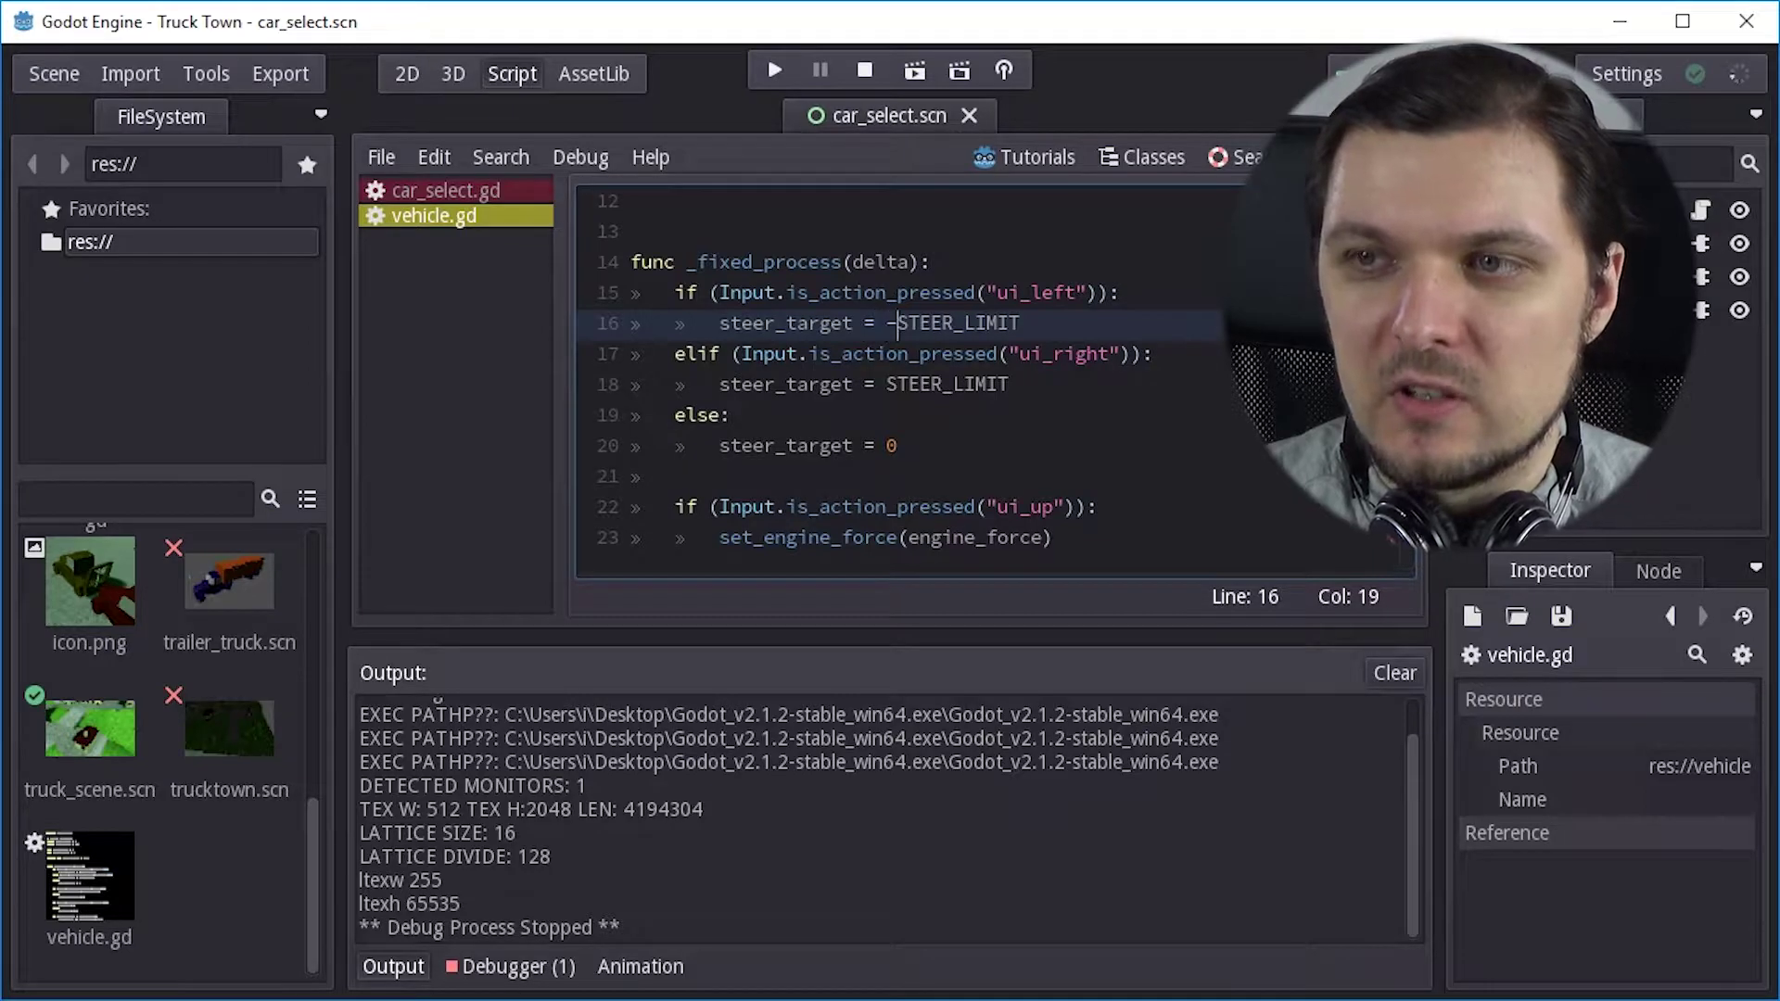
key(Up)
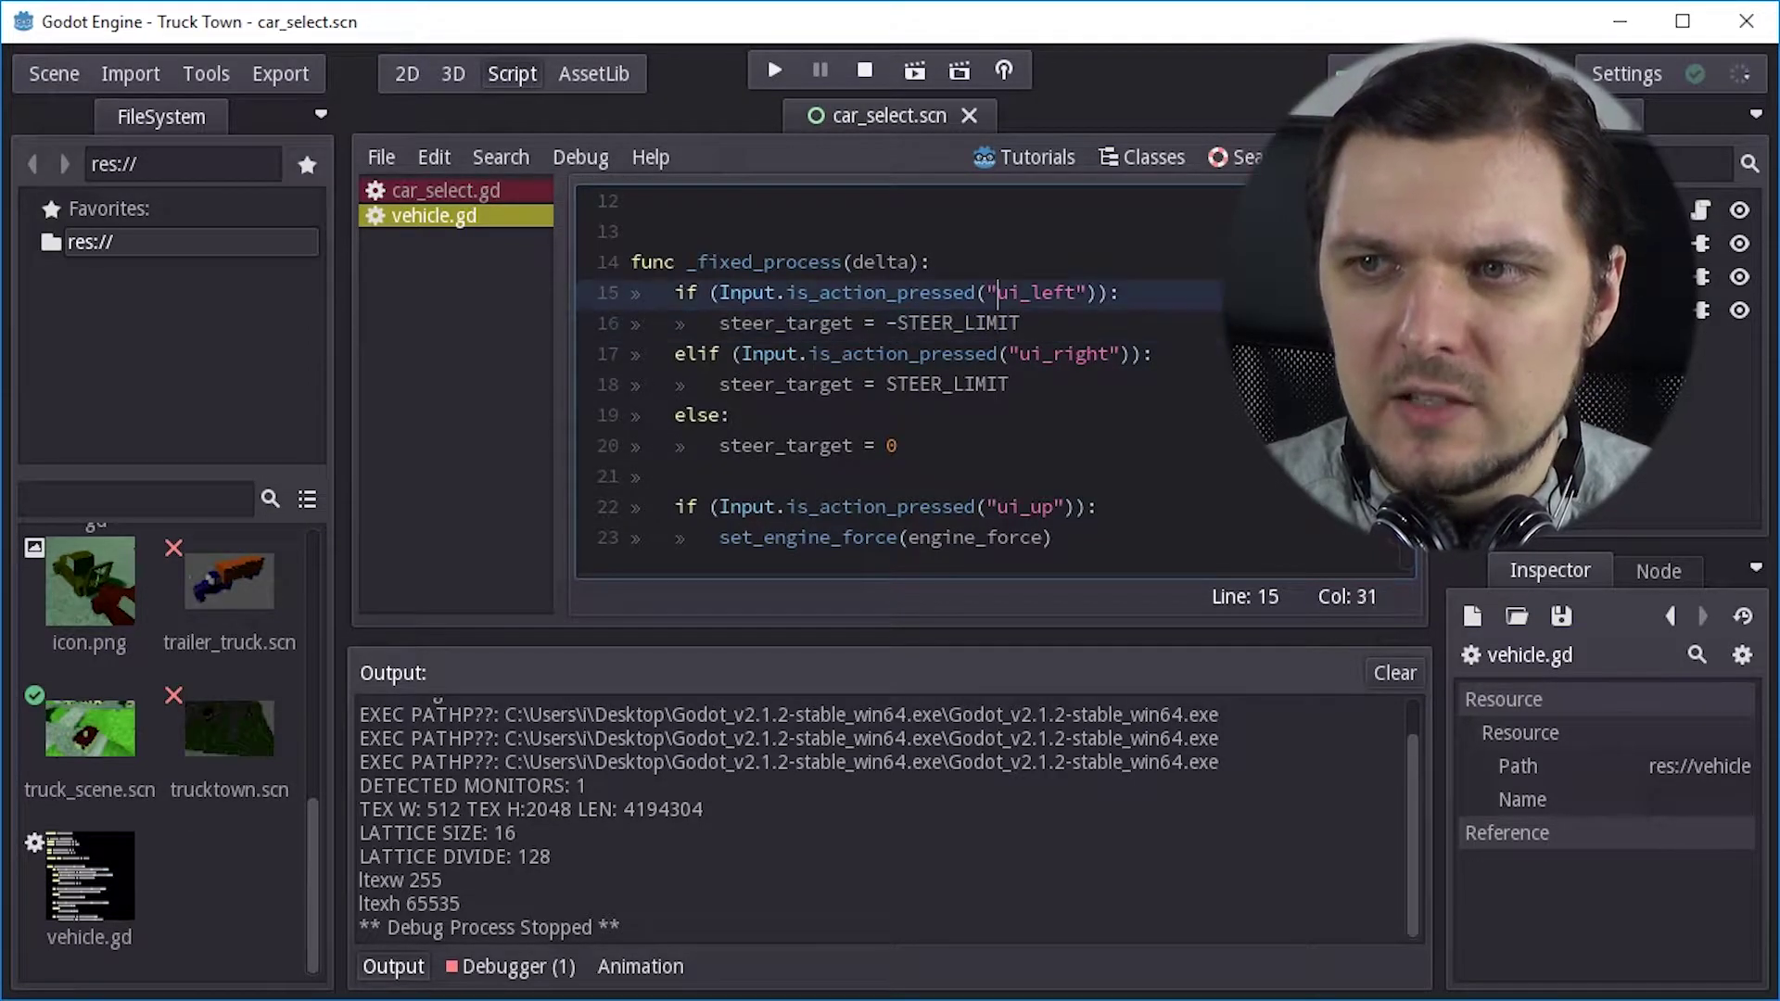
key(shift+Down)
key(shift+Left)
key(shift+Left)
key(Up)
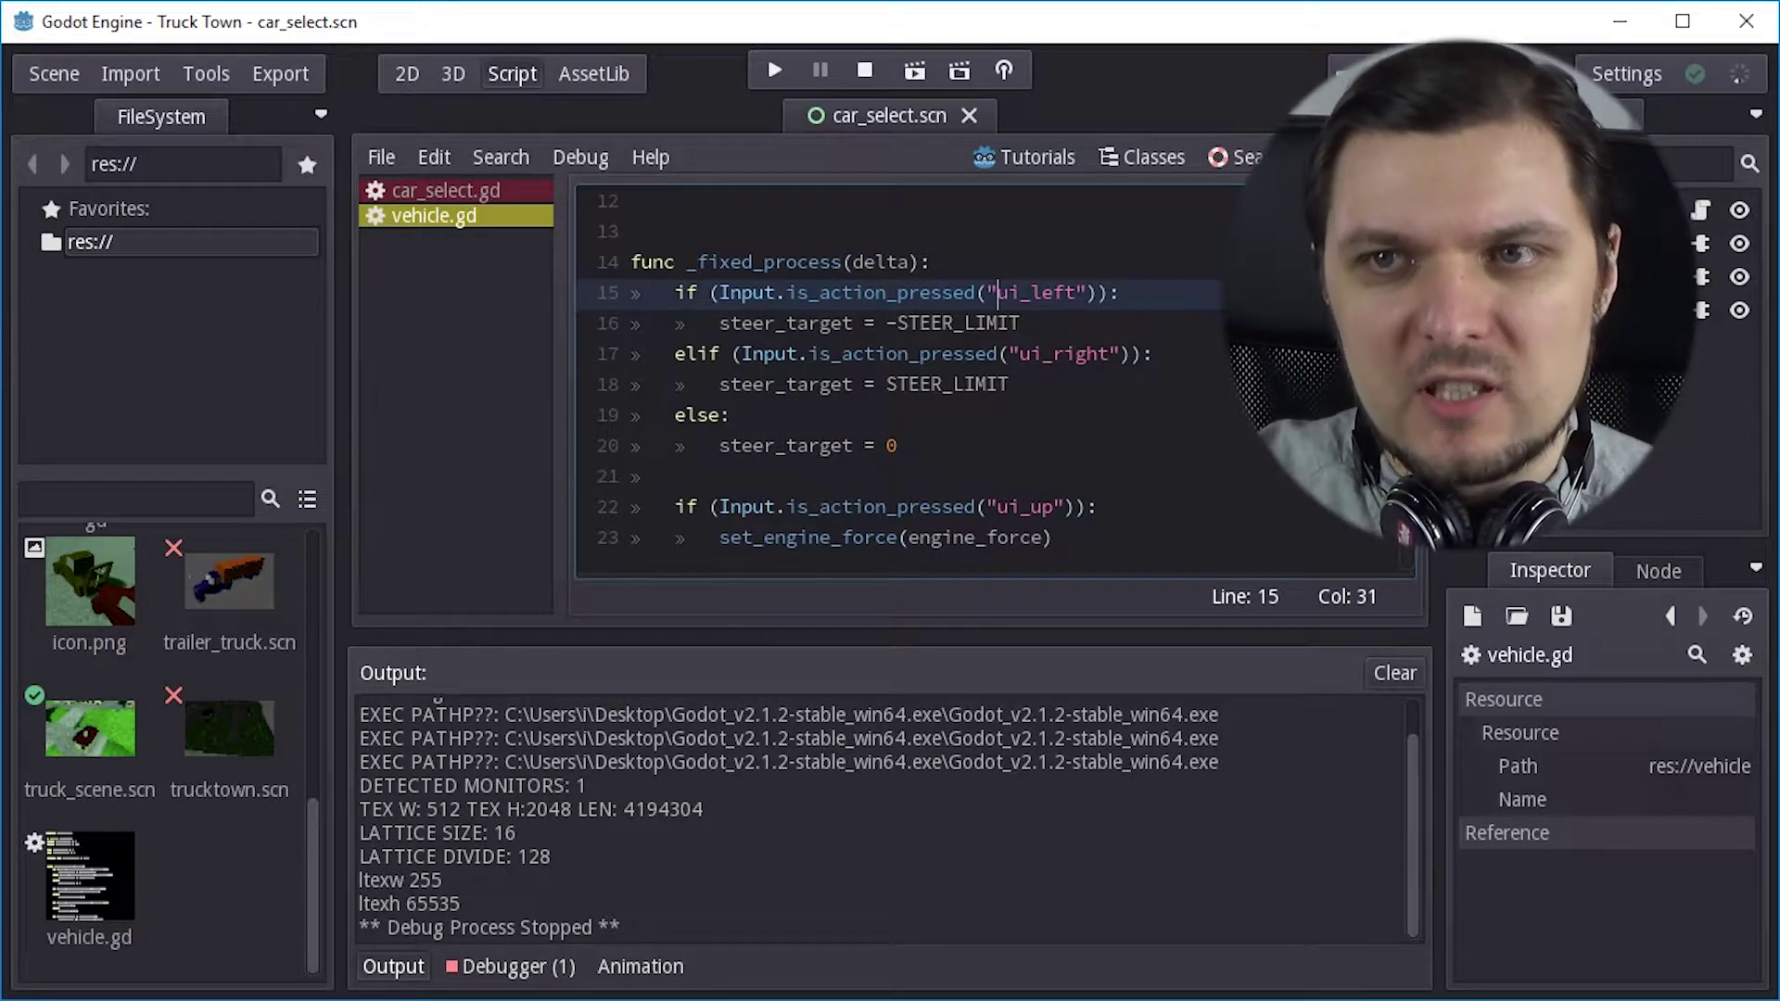
- Inspect the key bindings of the ui_left action in the project's Input Map and close the Project Settings
click(52, 74)
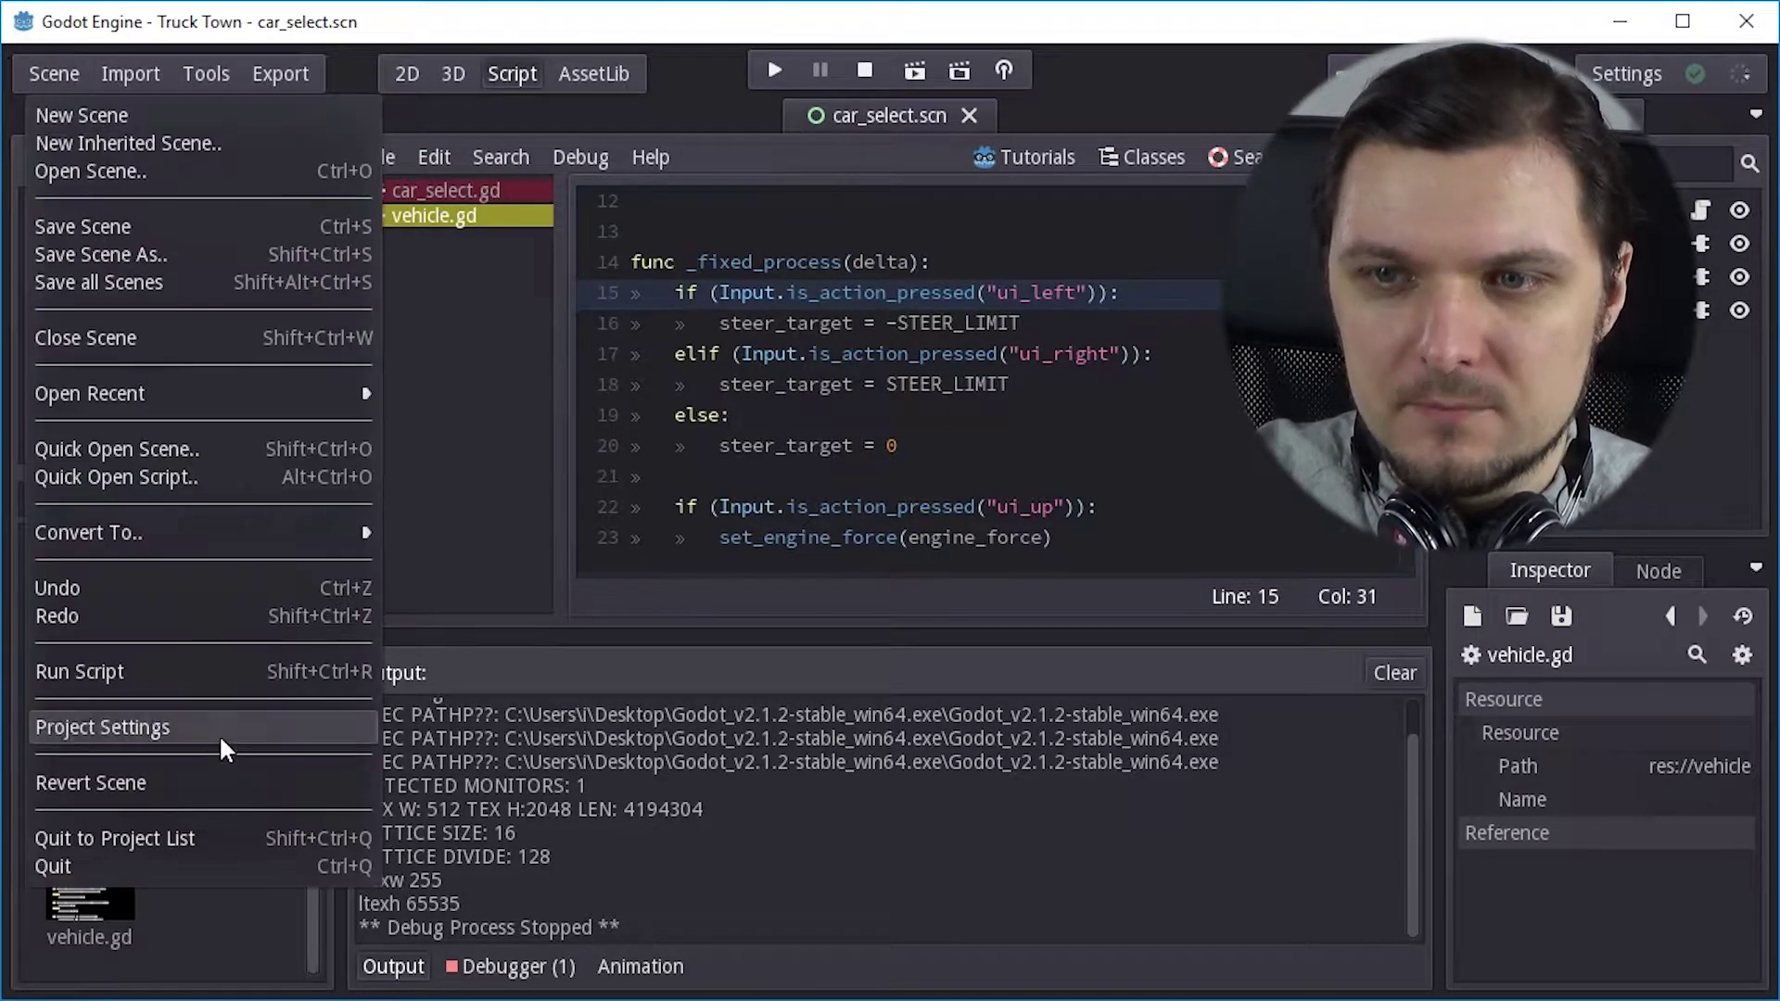
click(108, 718)
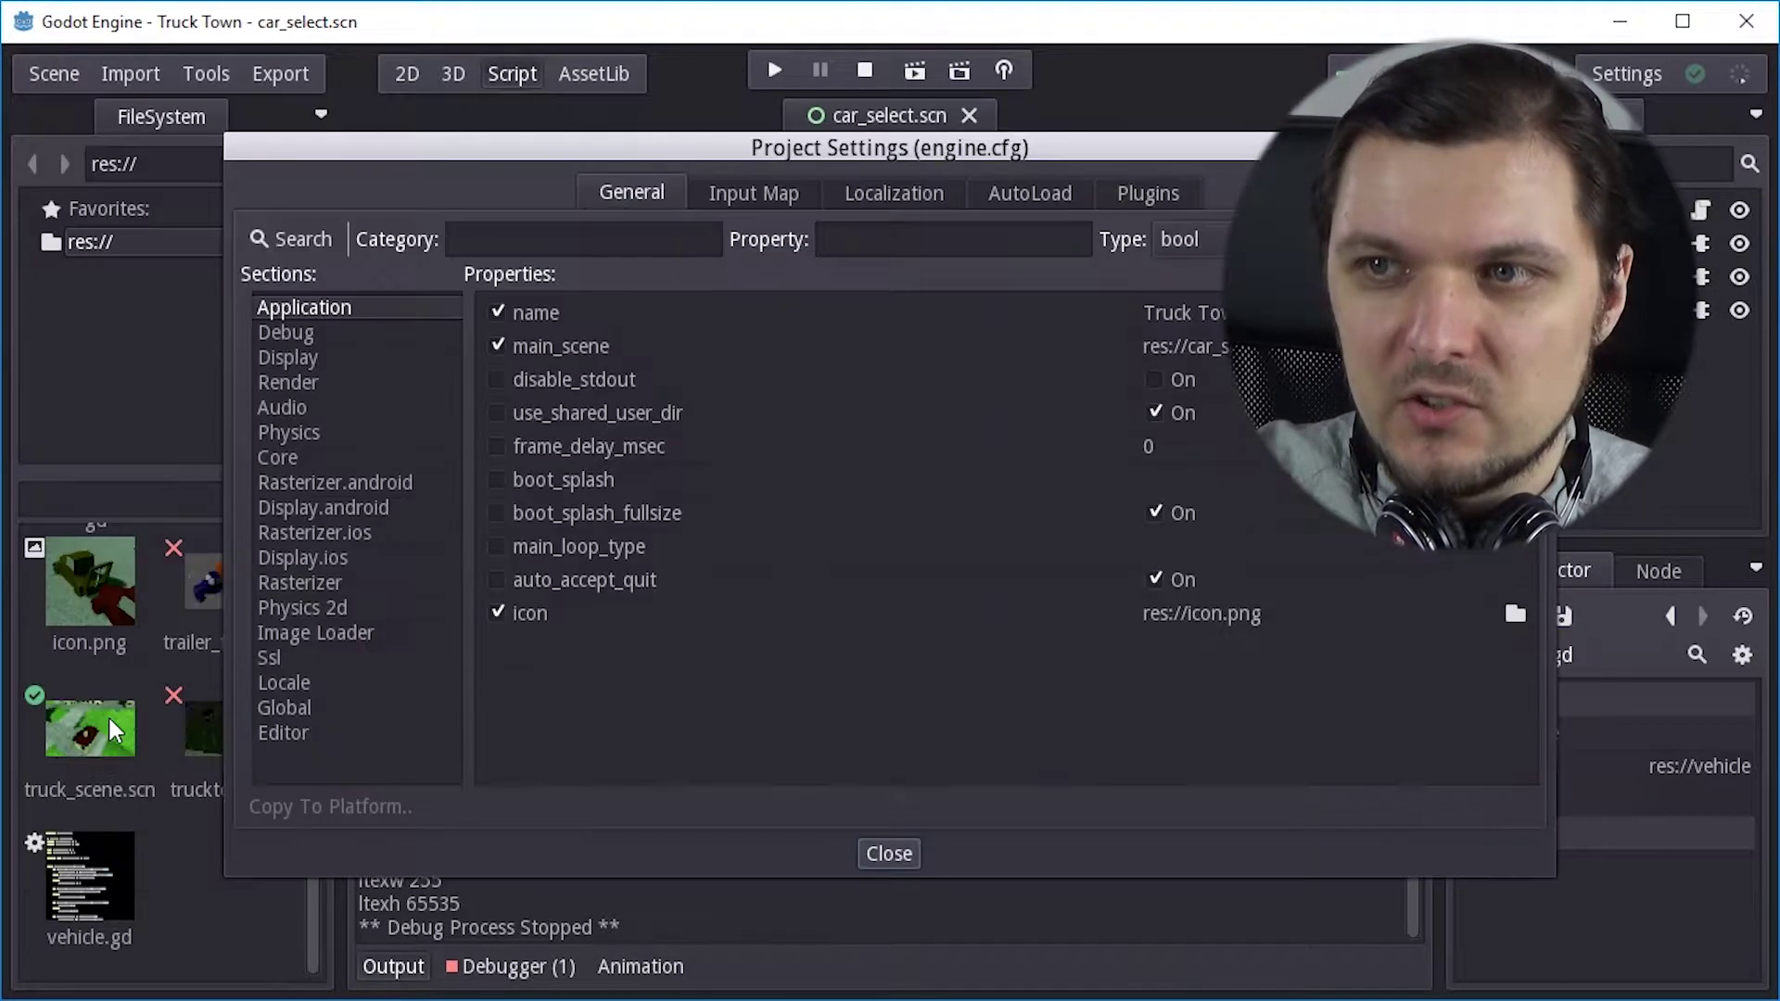
click(779, 200)
mouse_move(838, 156)
mouse_down()
mouse_move(1032, 276)
mouse_move(1255, 520)
mouse_move(994, 393)
mouse_move(827, 174)
mouse_up()
scroll(331, 491, down, 5)
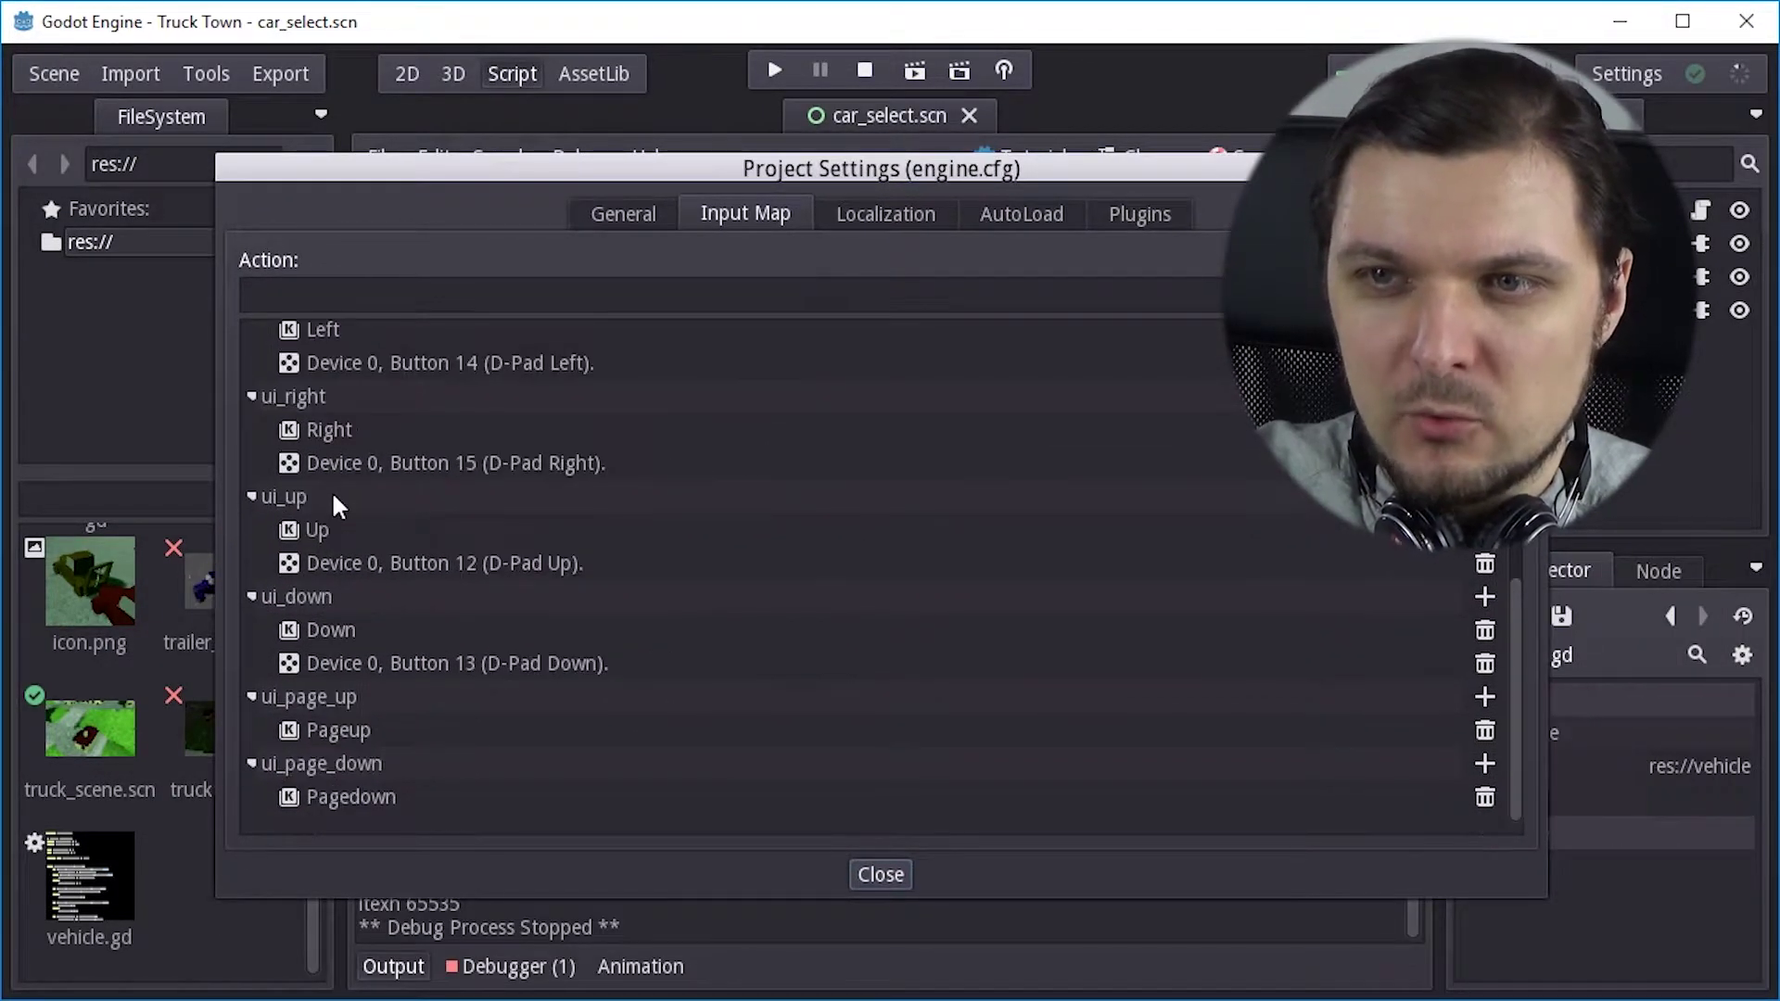
scroll(298, 369, up, 2)
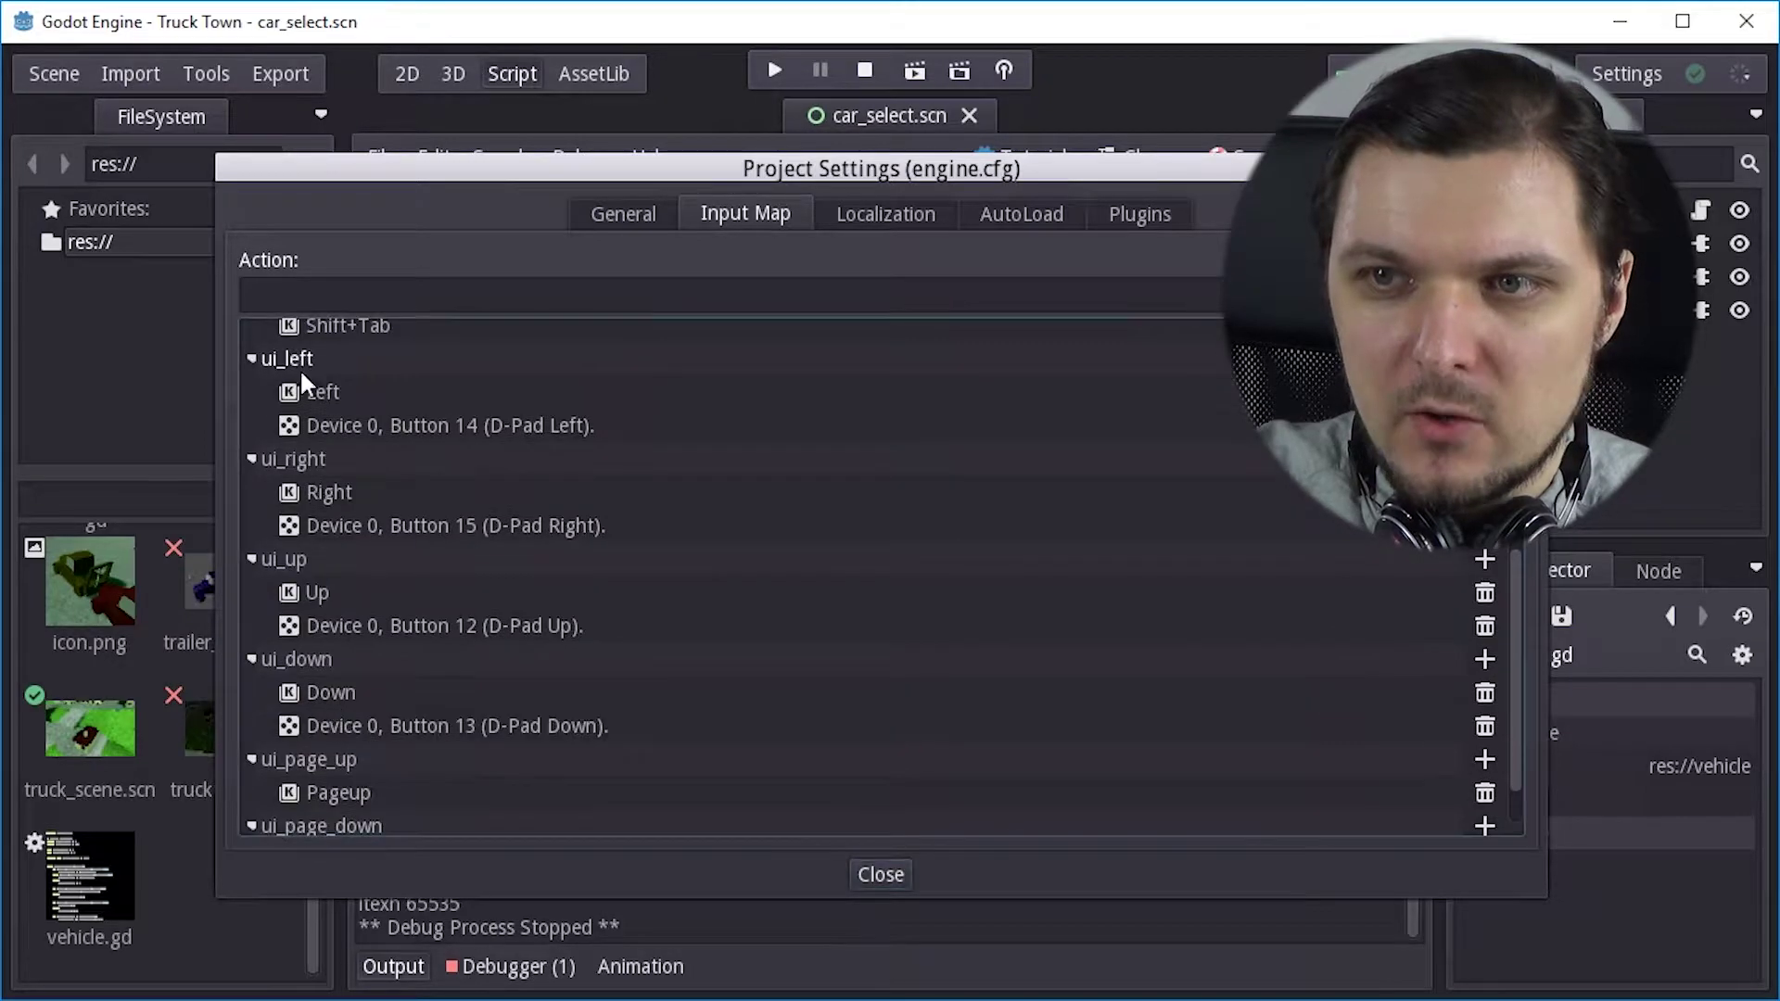
click(375, 390)
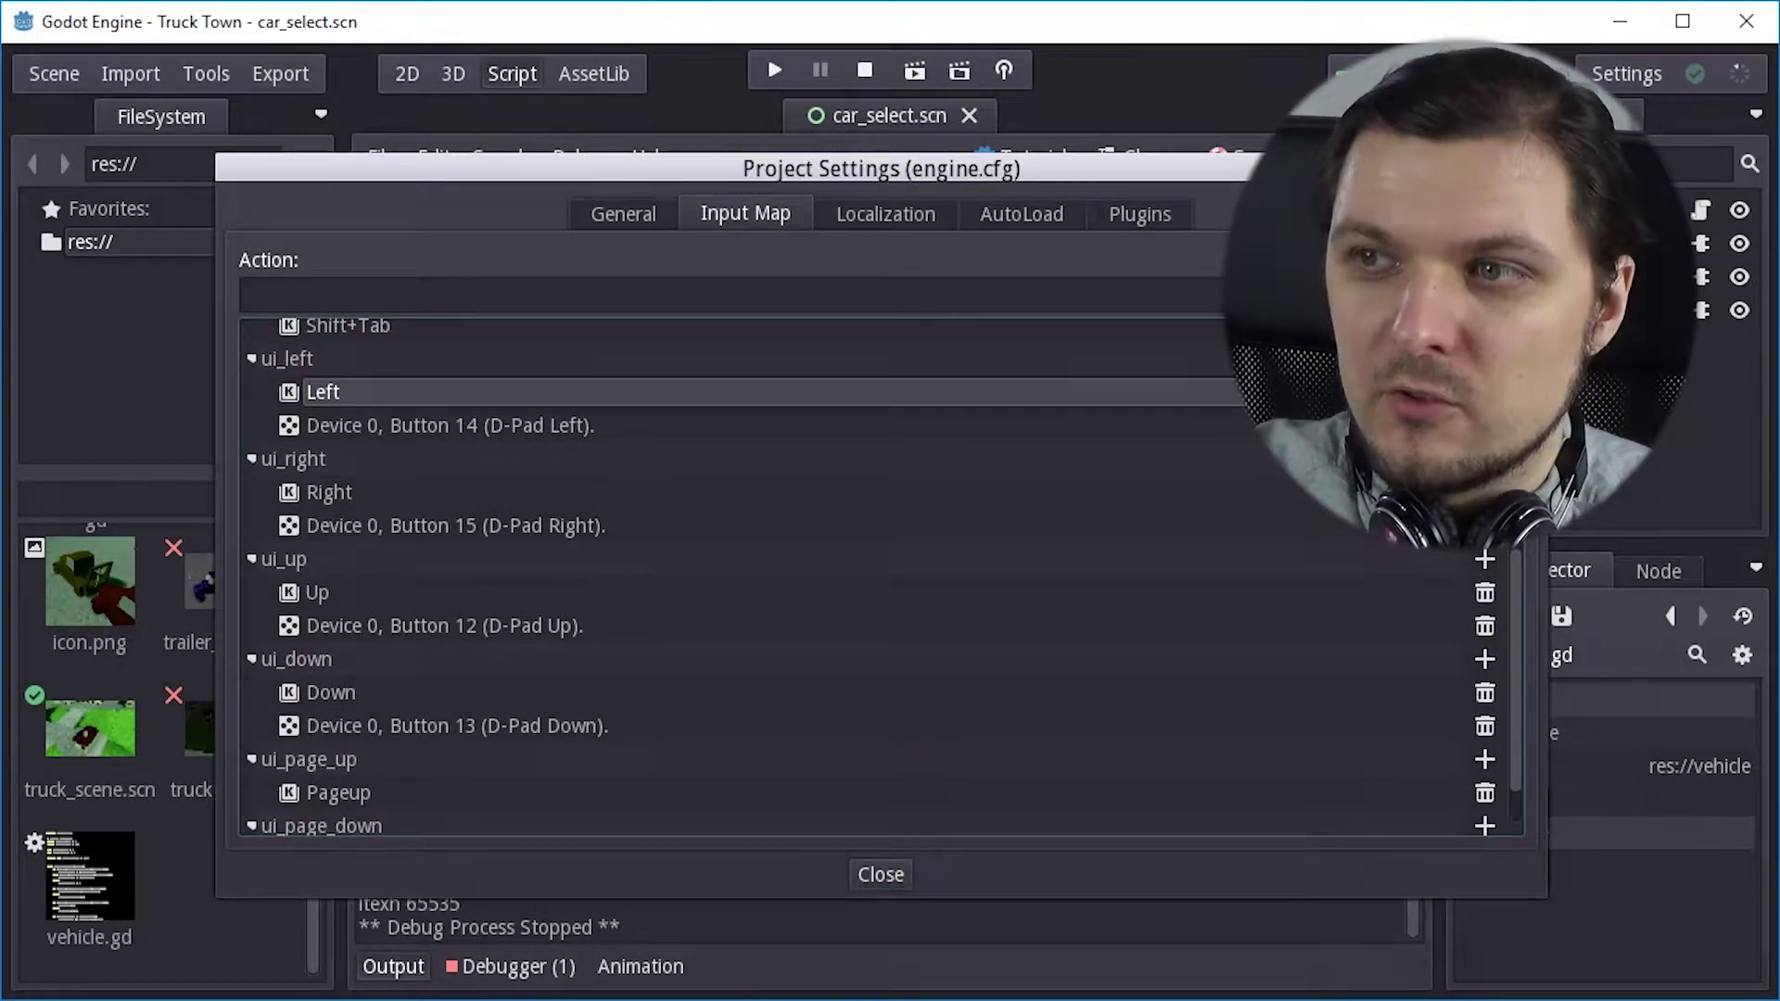
key(Escape)
- Examine how the ui_left, ui_right and else branches of _fixed_process set steer_target
click(1151, 322)
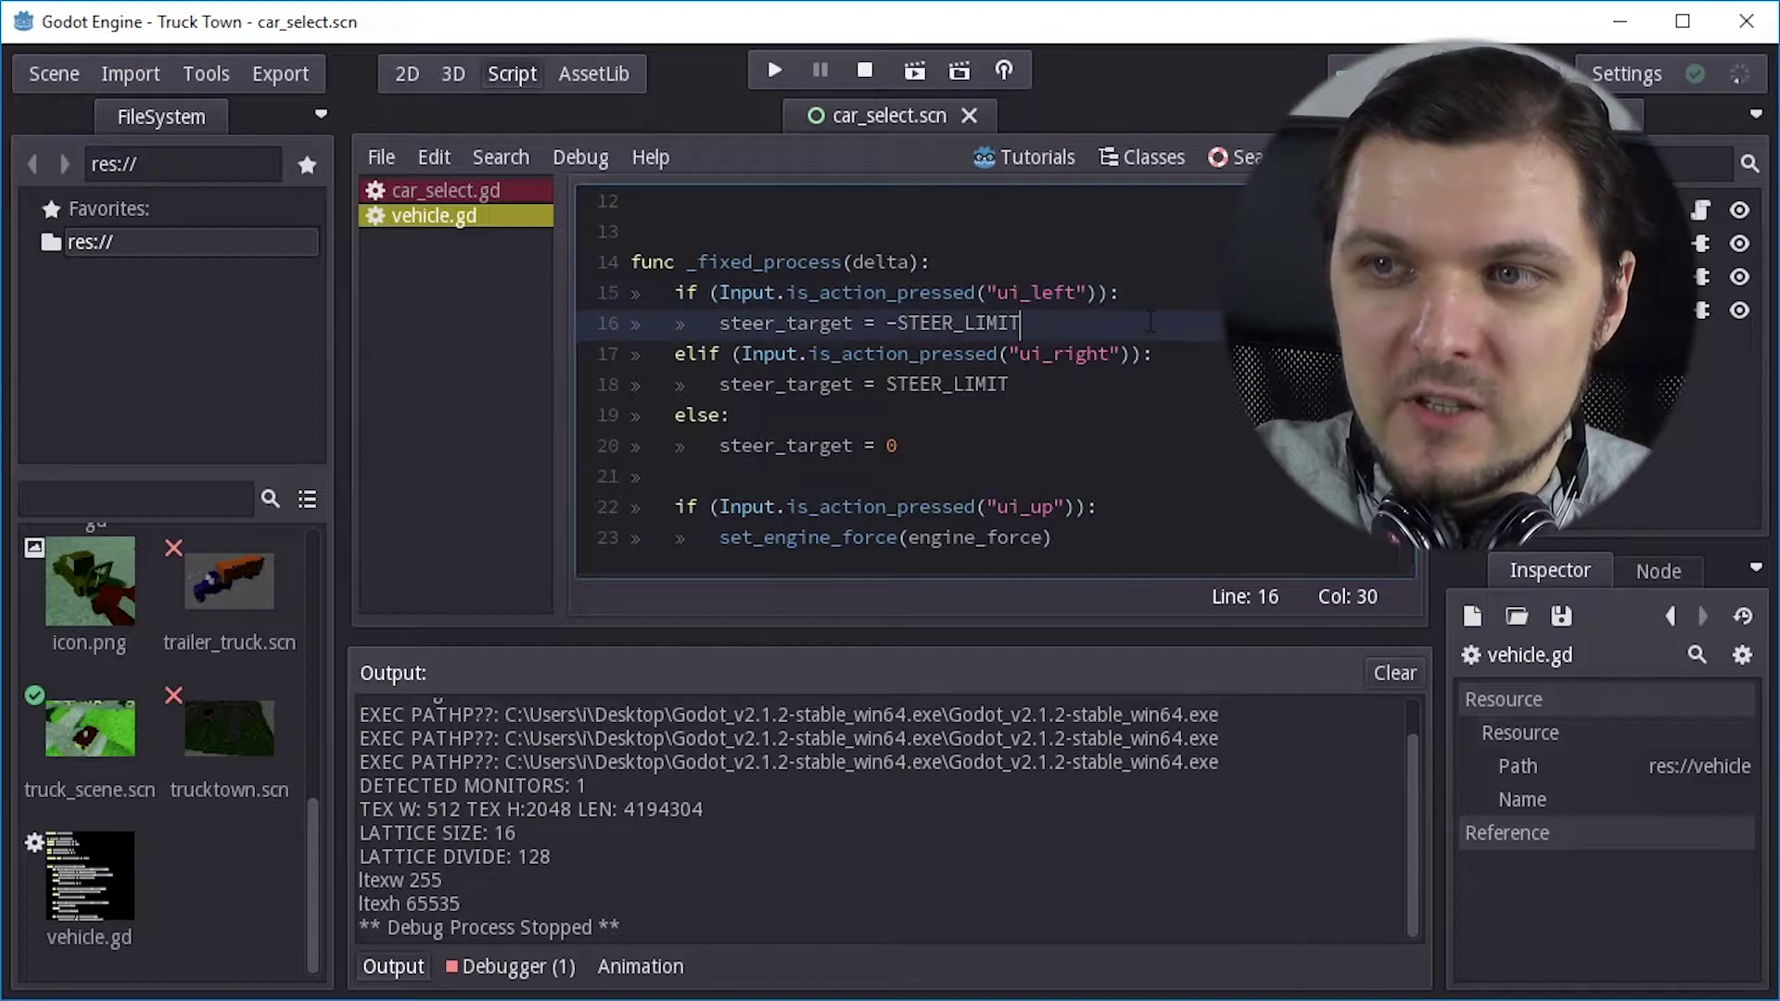
key(shift+Up)
key(shift+Up)
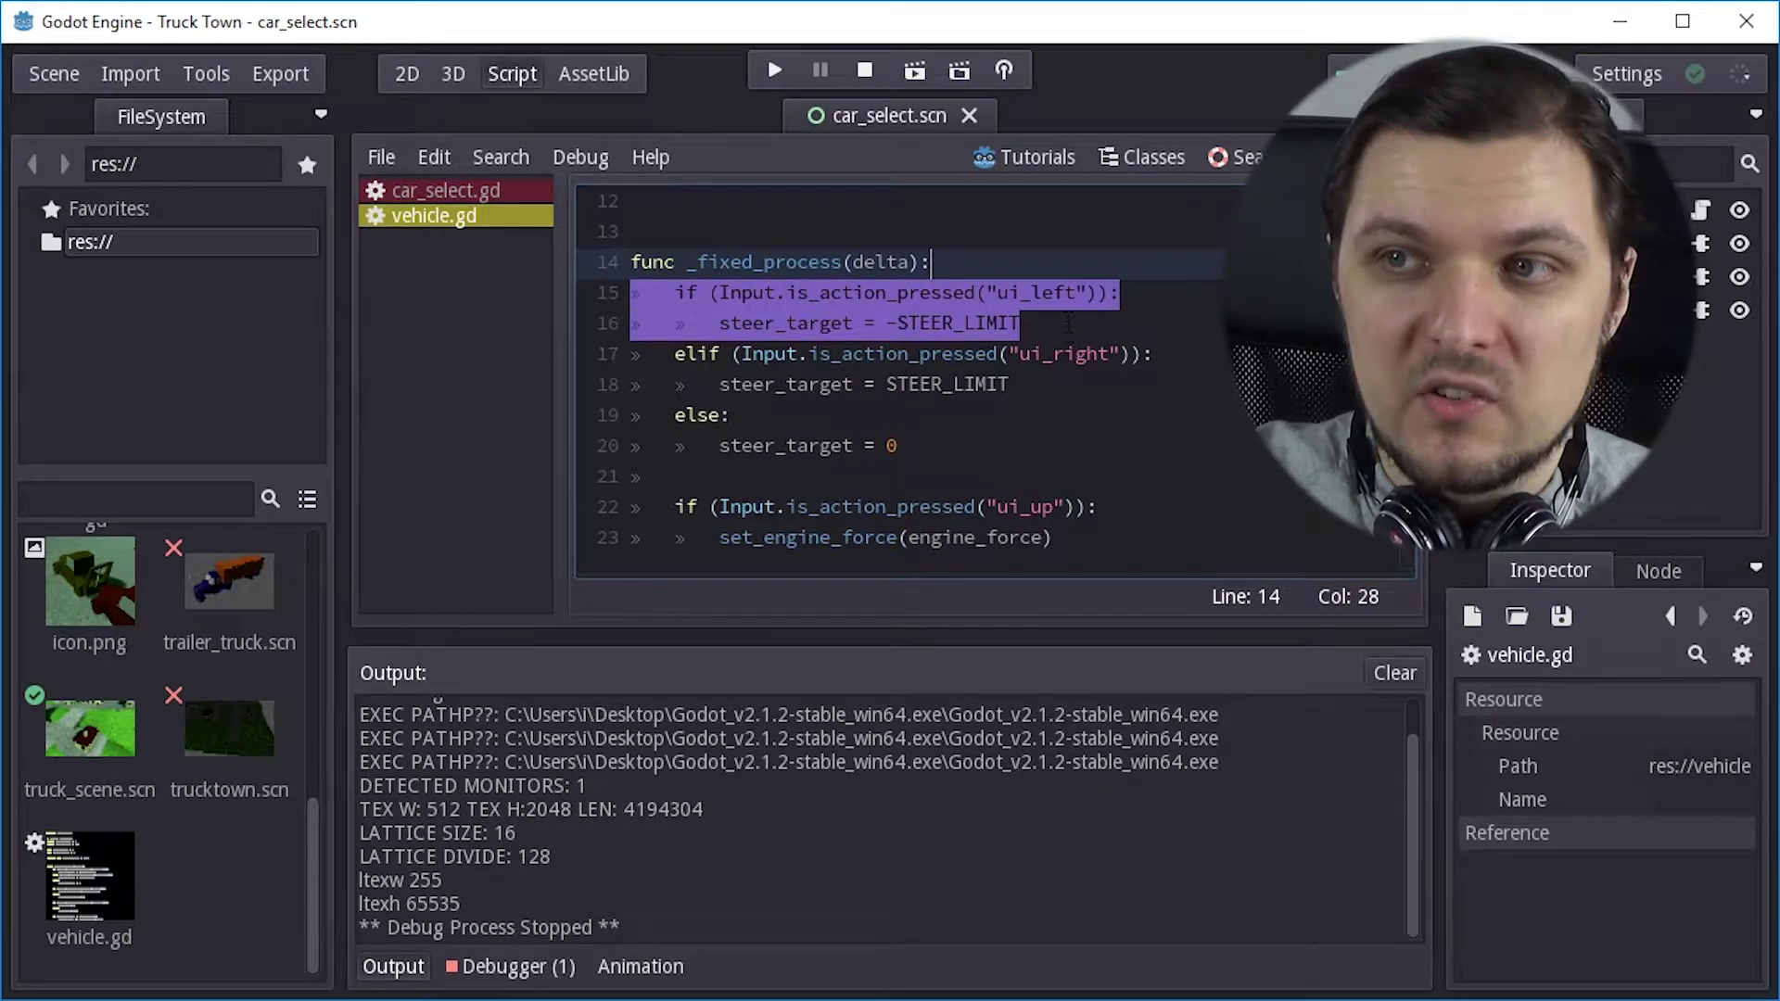
key(shift+Down)
key(shift+Down)
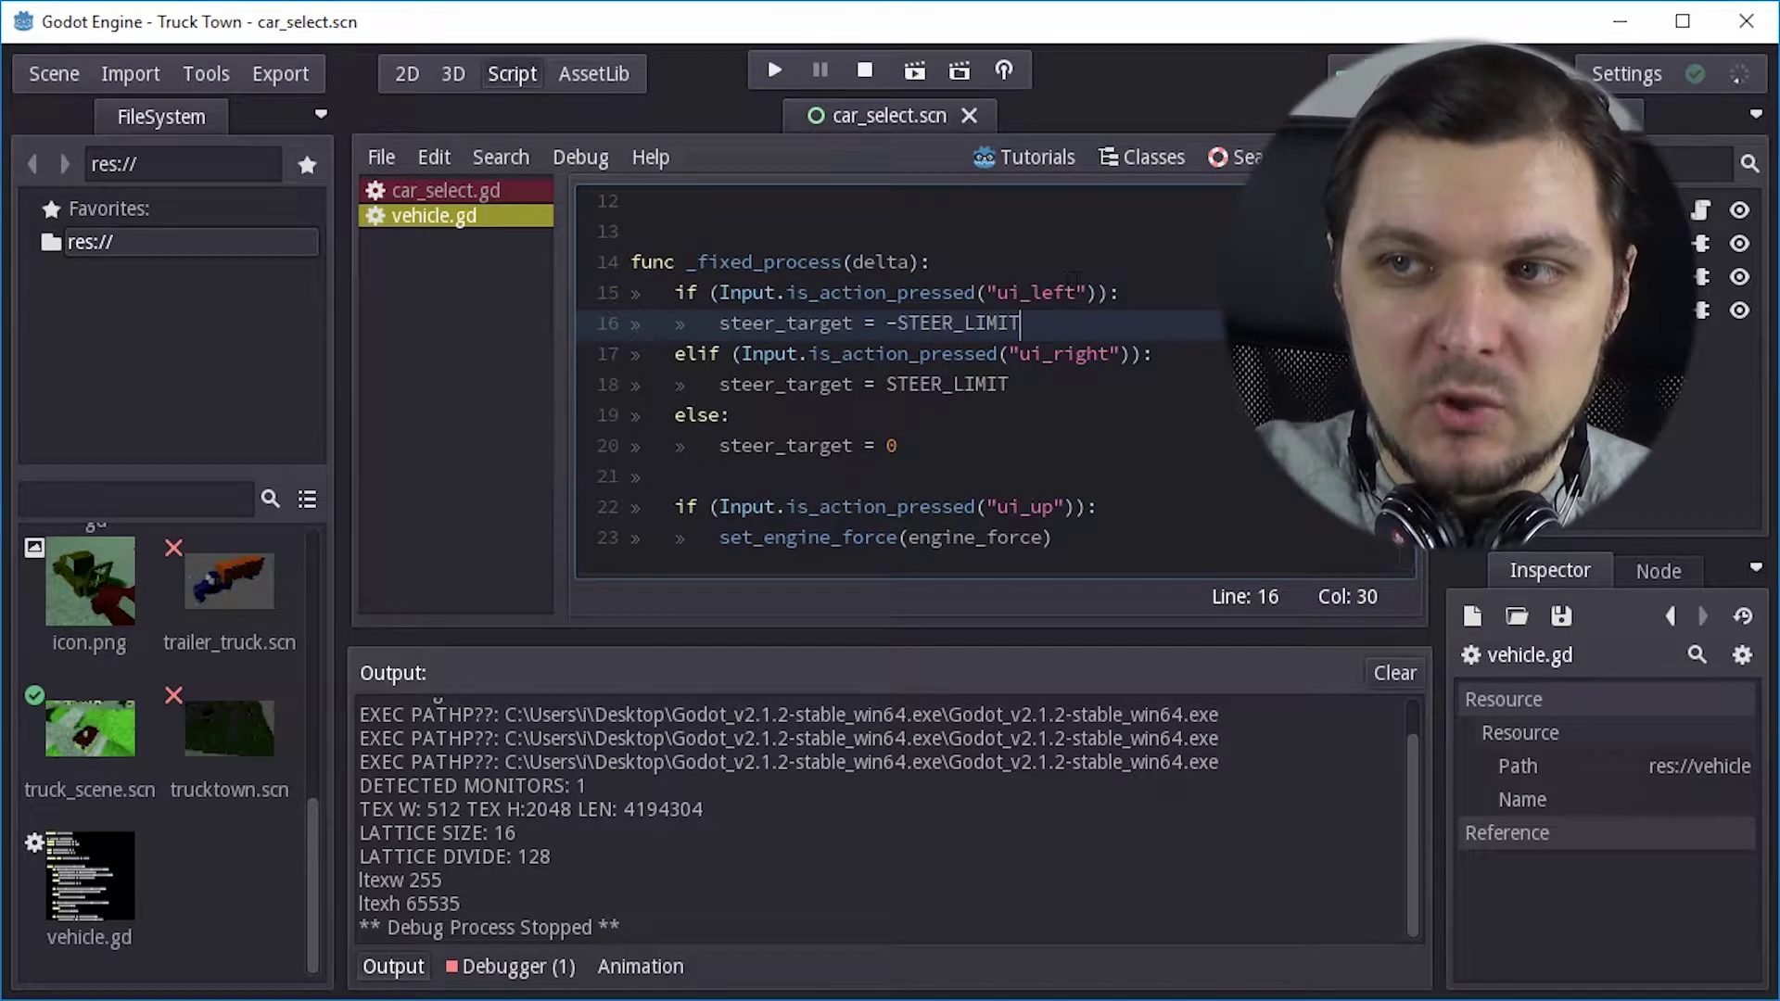
drag(1029, 386, 1120, 322)
click(1098, 378)
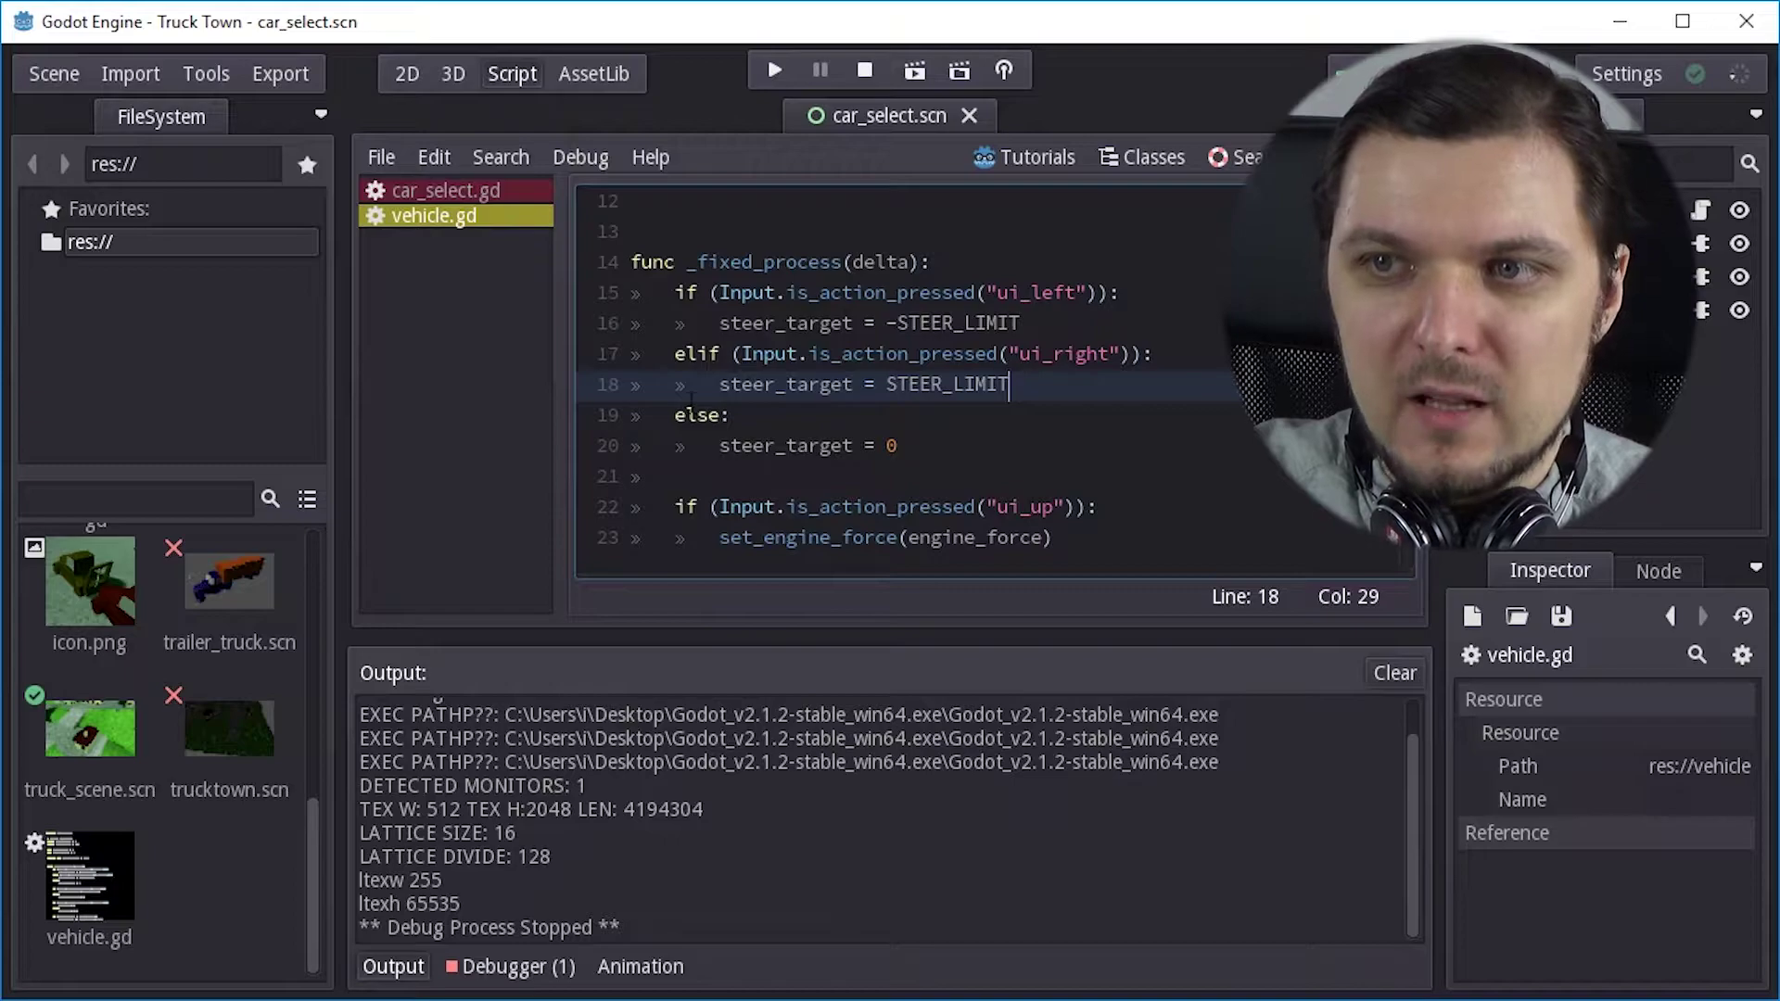
click(967, 453)
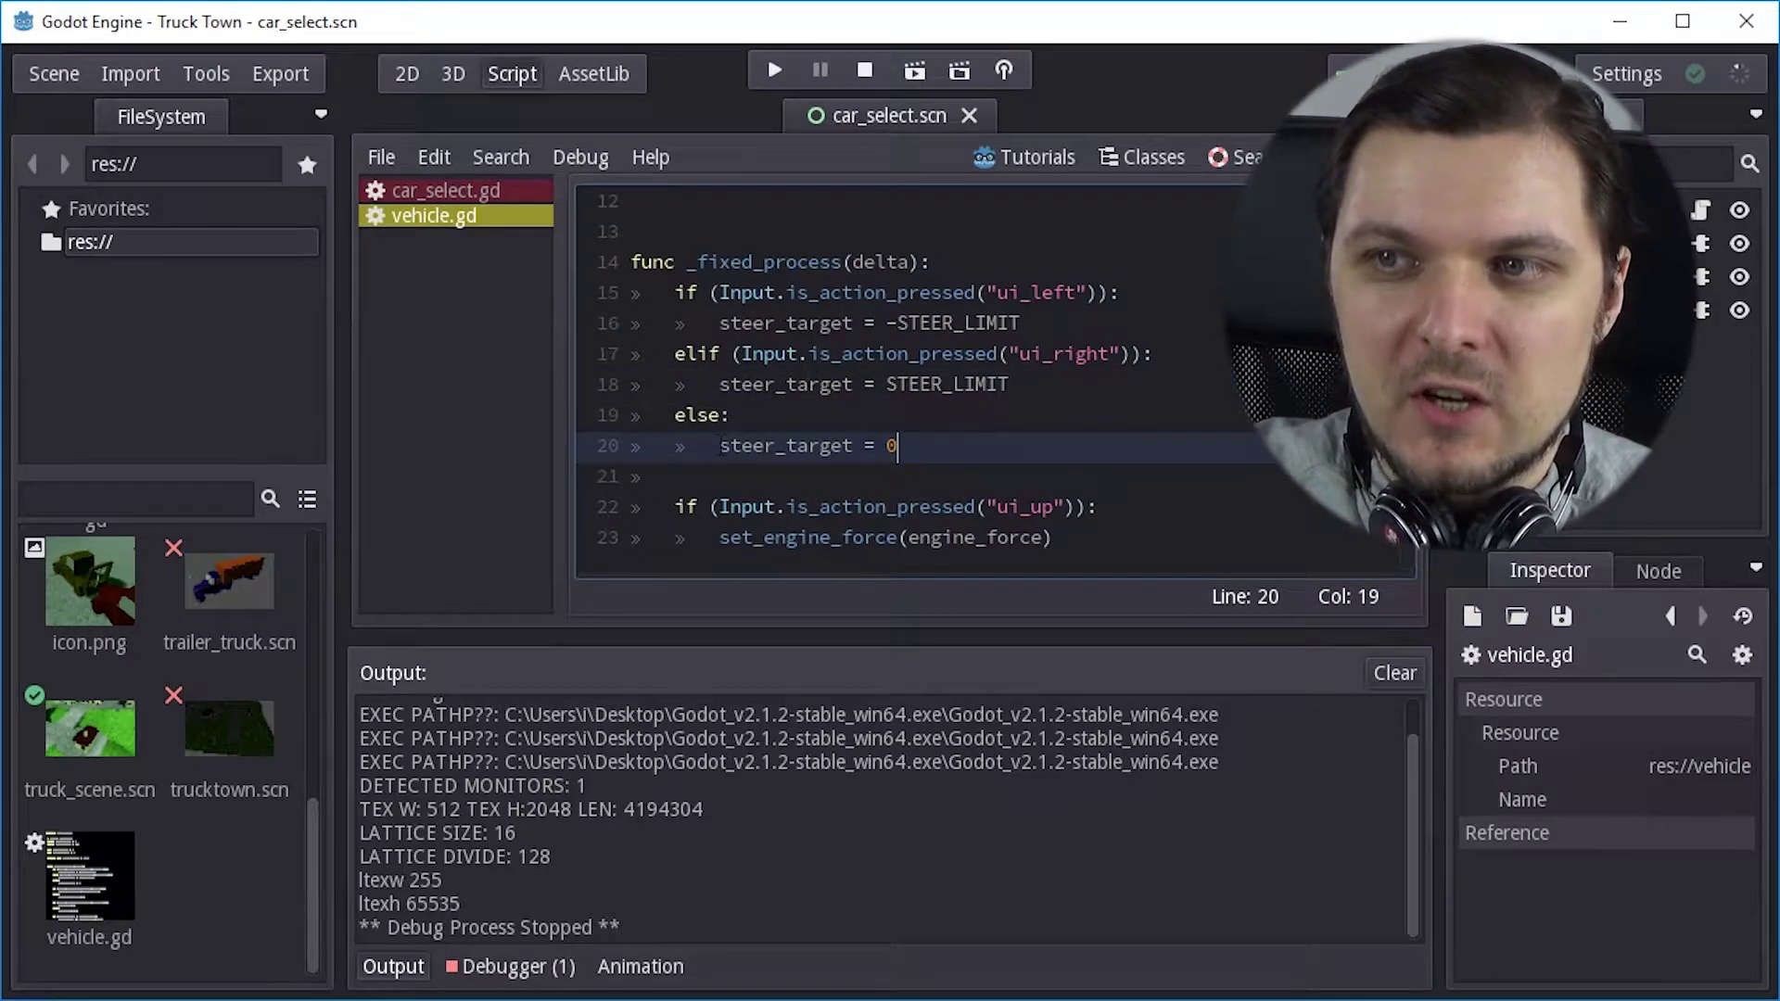
- Examine the ui_up condition and how it passes engine_force to set_engine_force
key(Down)
key(Down)
key(Down)
key(Down)
key(Down)
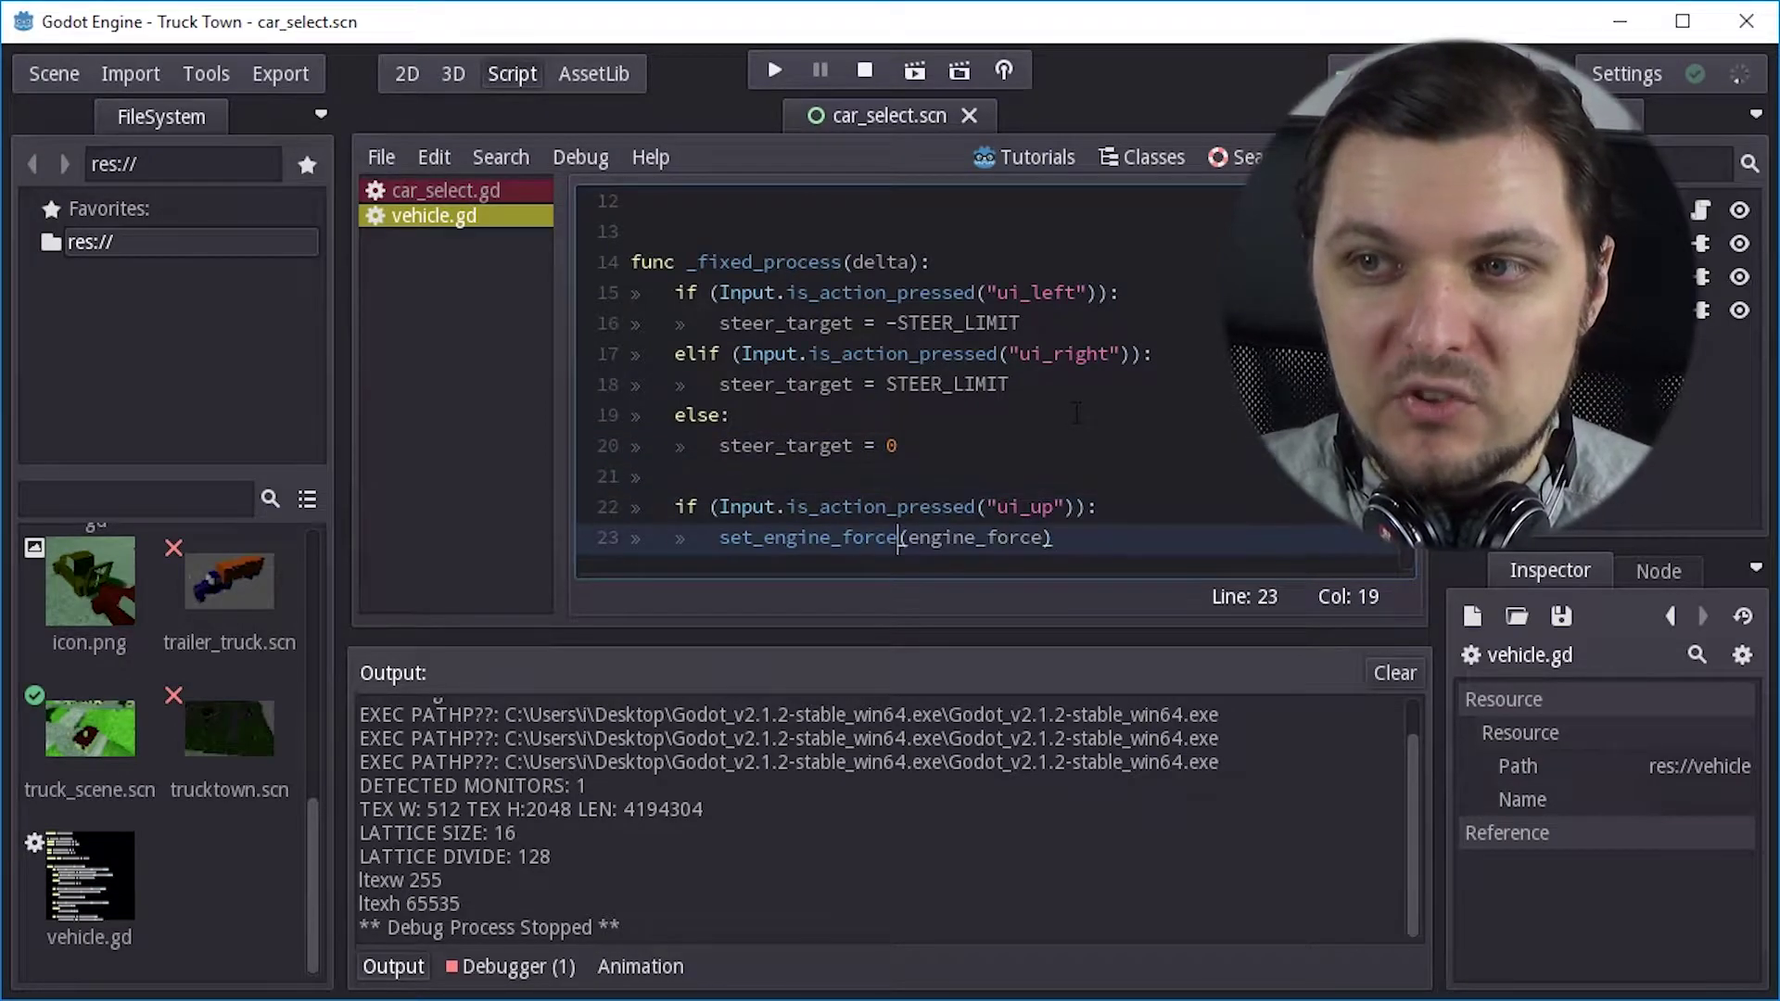
key(Up)
key(Up)
key(Up)
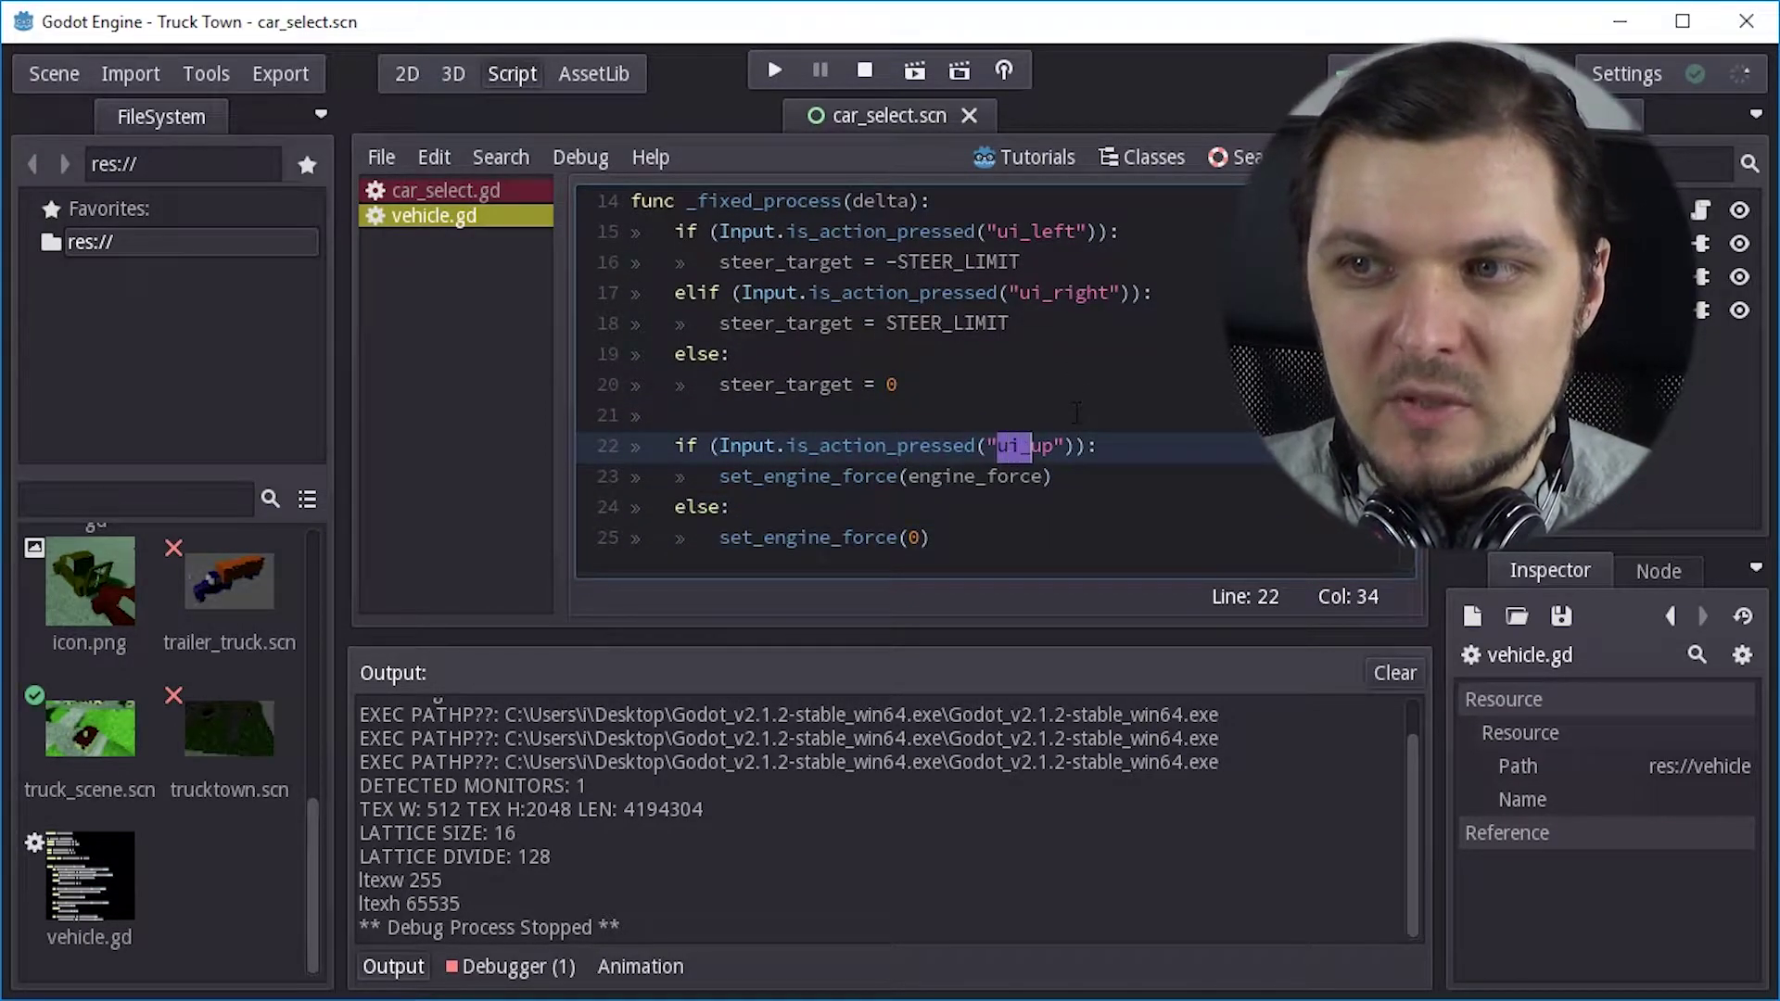
key(Down)
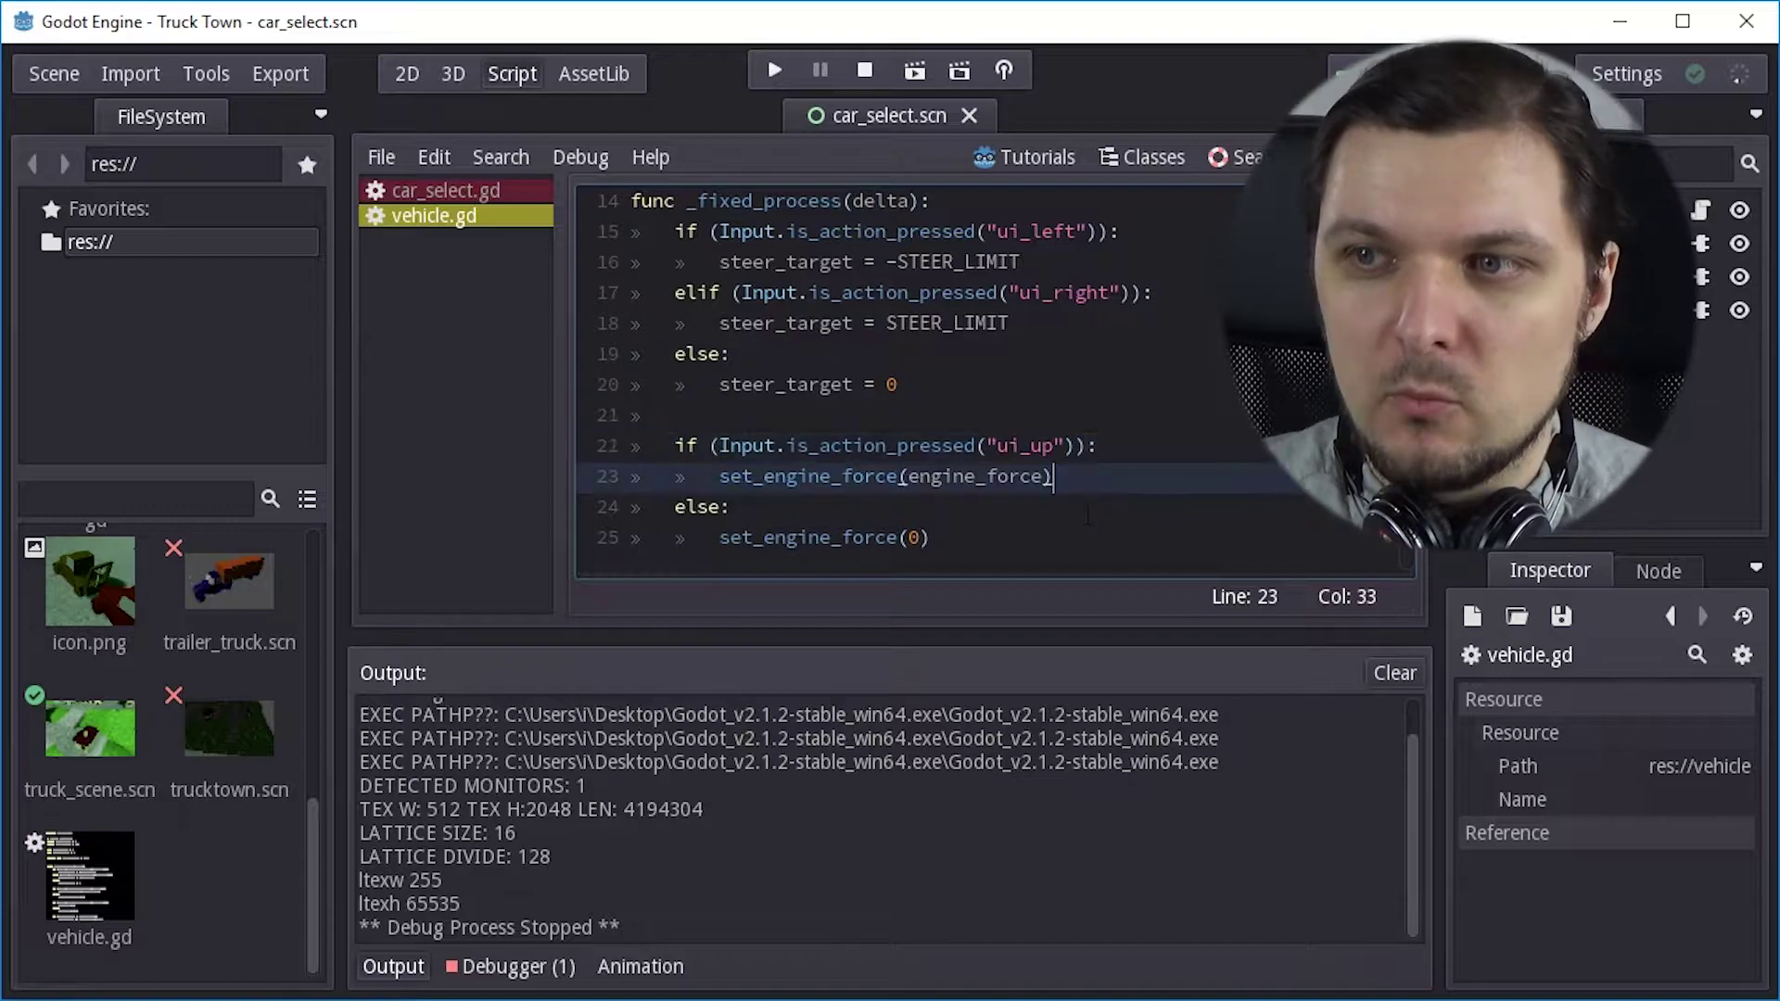
key(shift+Left)
key(shift+Left)
key(shift+Left)
key(shift+Left)
key(shift+Left)
key(shift+Left)
key(shift+Left)
key(shift+Left)
key(shift+Left)
key(shift+Left)
key(shift+Left)
key(shift+Left)
key(shift+Left)
key(shift+Left)
key(shift+Left)
key(shift+Left)
key(shift+Left)
key(shift+Left)
key(shift+Left)
key(shift+Left)
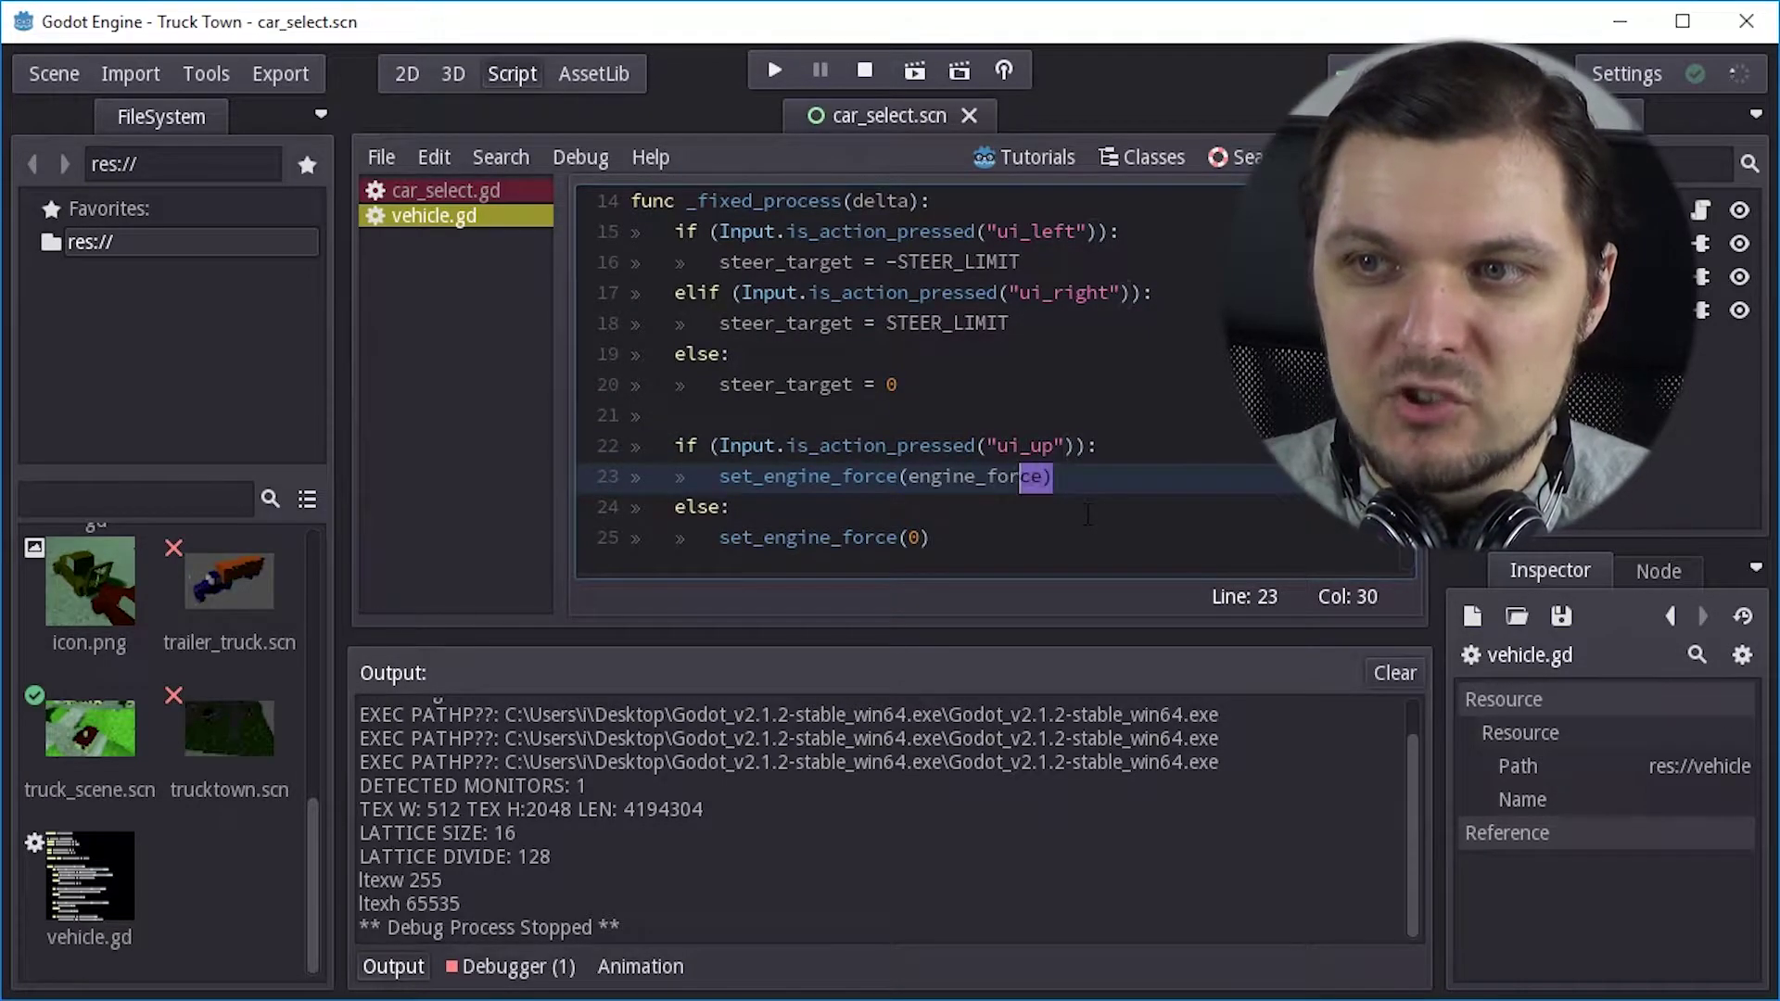
key(Right)
key(Right)
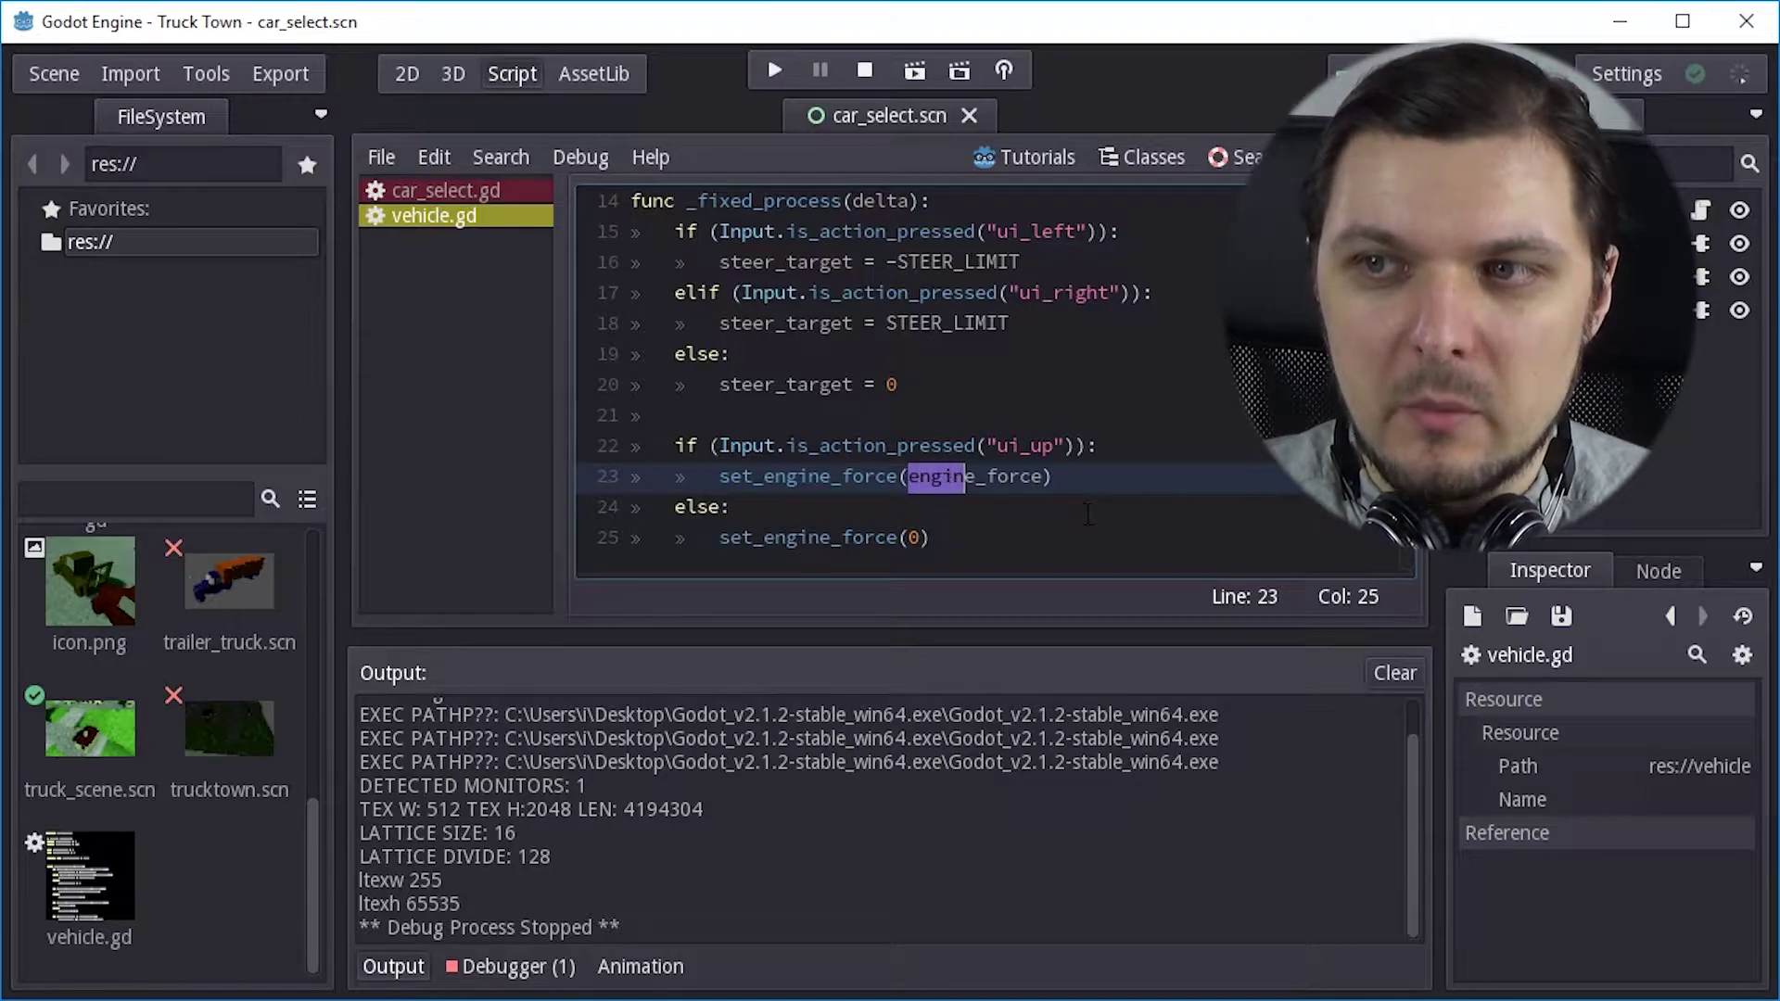
key(shift+Right)
key(shift+Right)
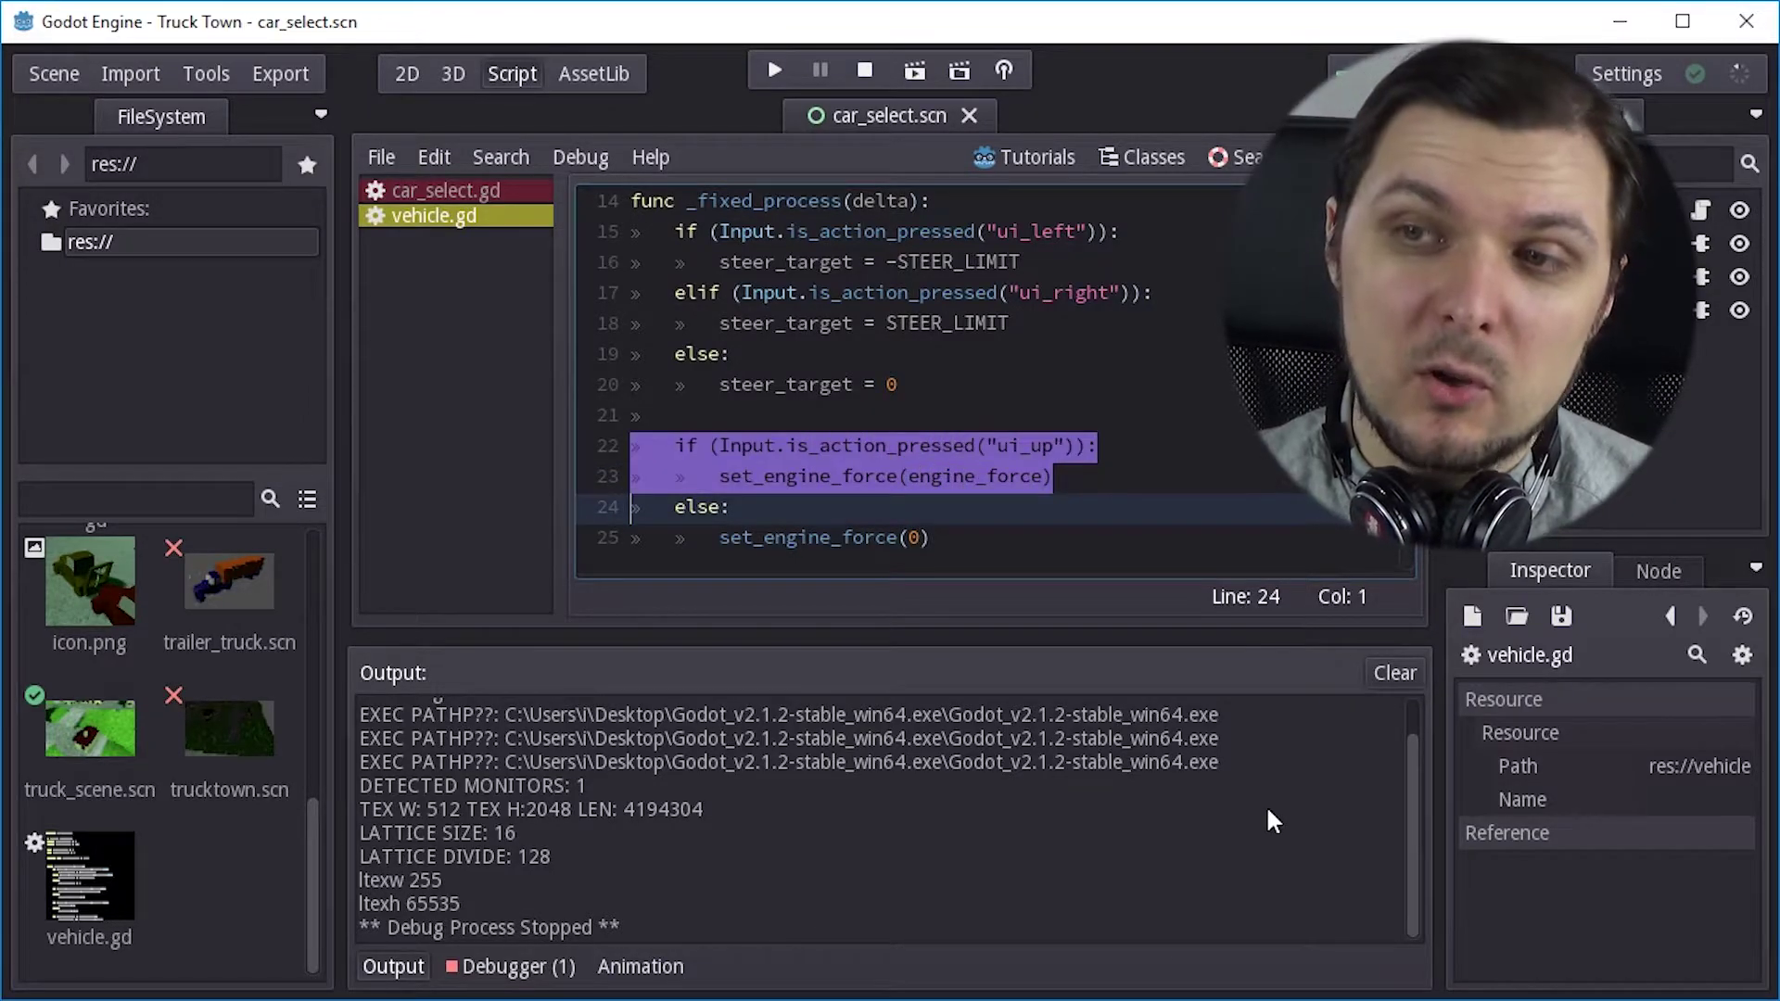
key(shift+Down)
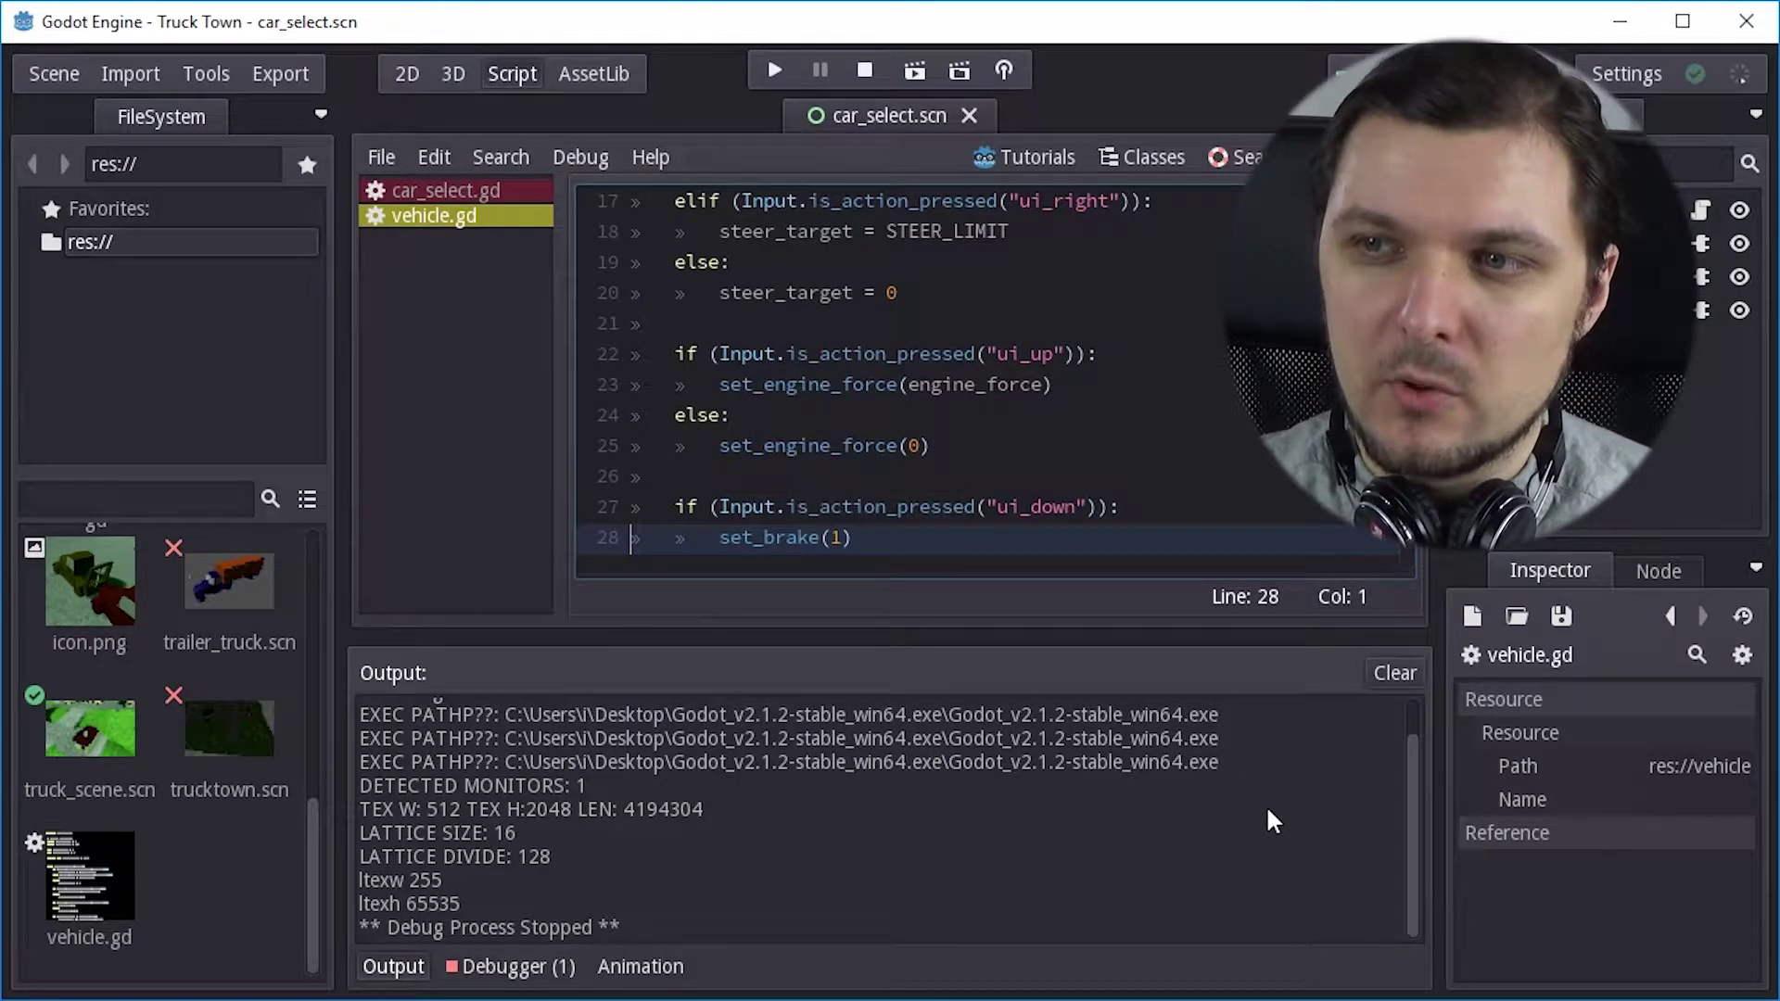
- Examine the ui_down condition and the set_brake calls in its two branches
key(Down)
key(Down)
key(Down)
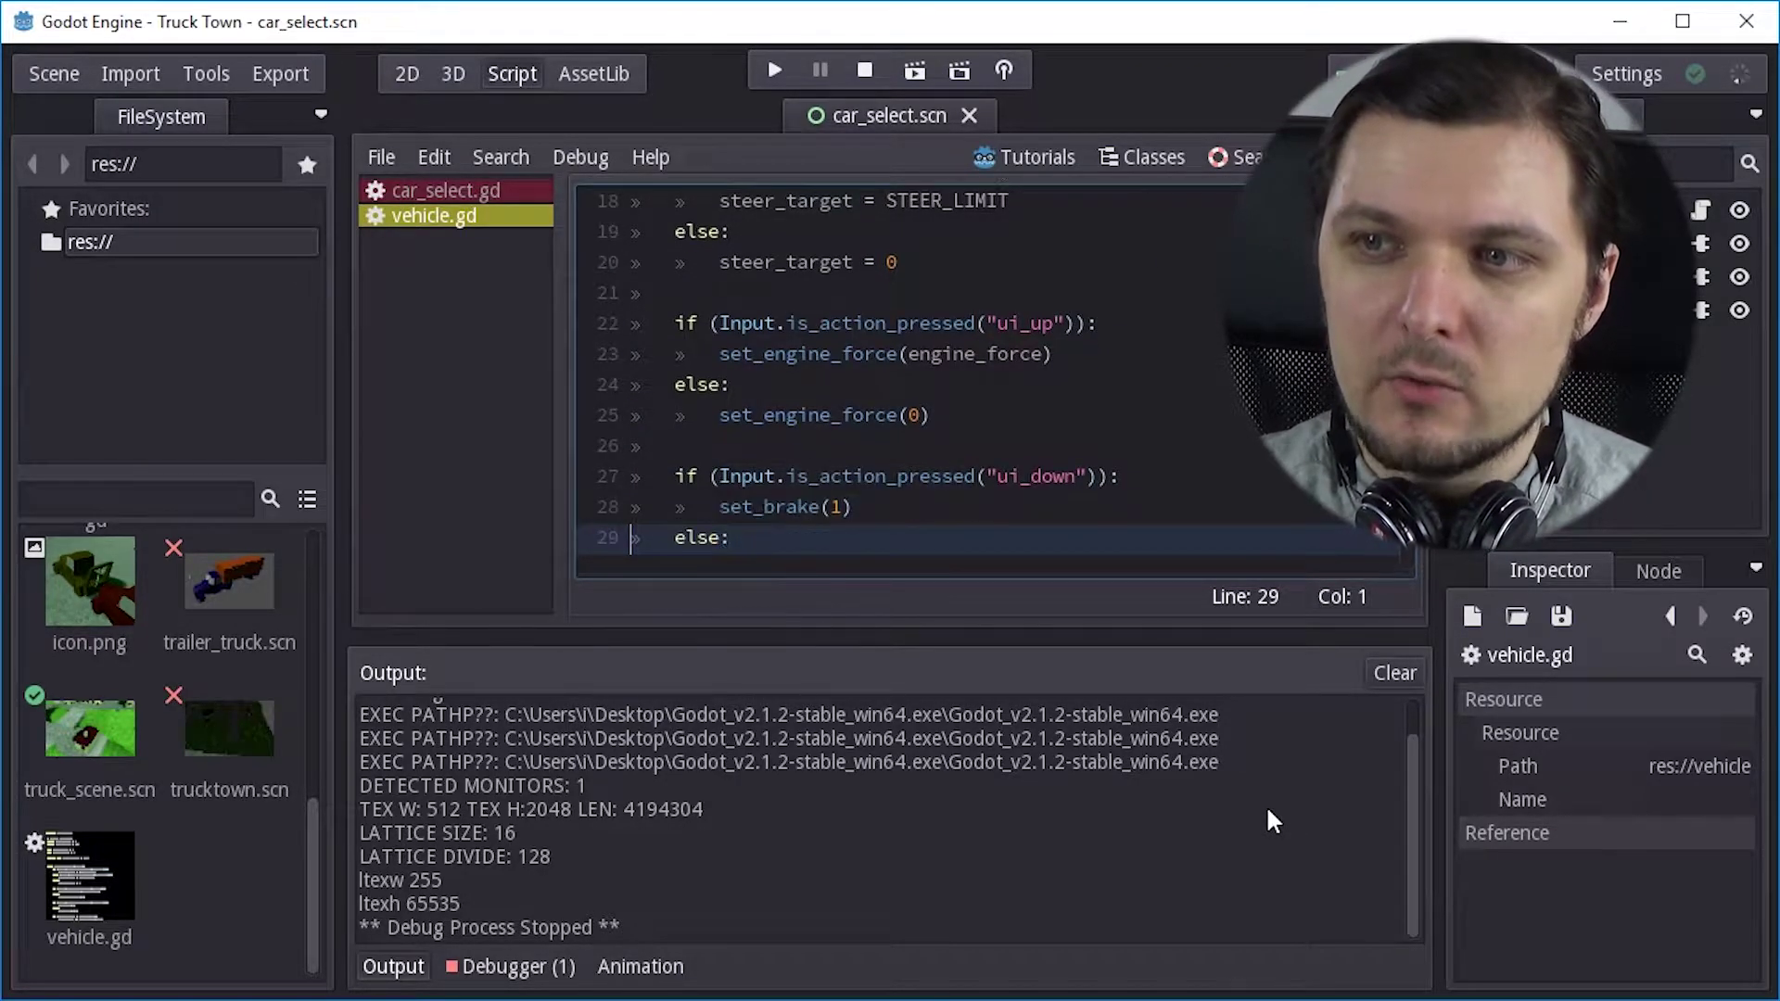
key(Up)
key(Up)
key(Up)
key(Up)
key(Up)
key(Down)
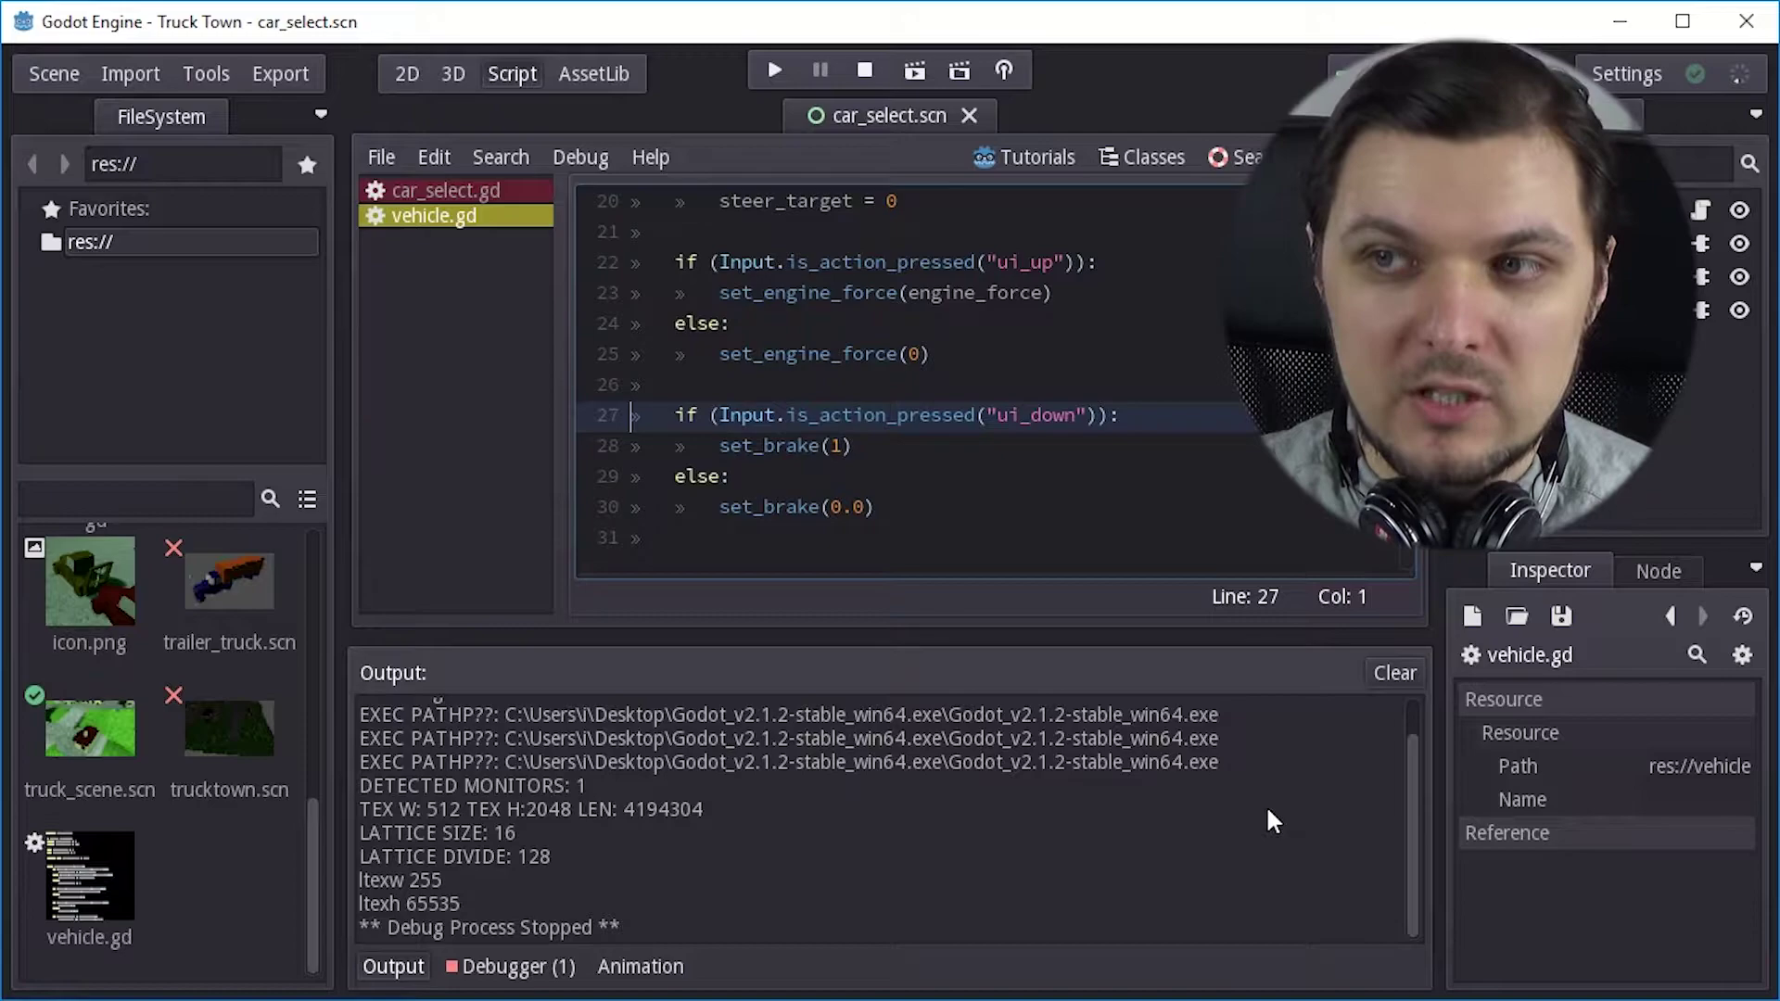
key(Down)
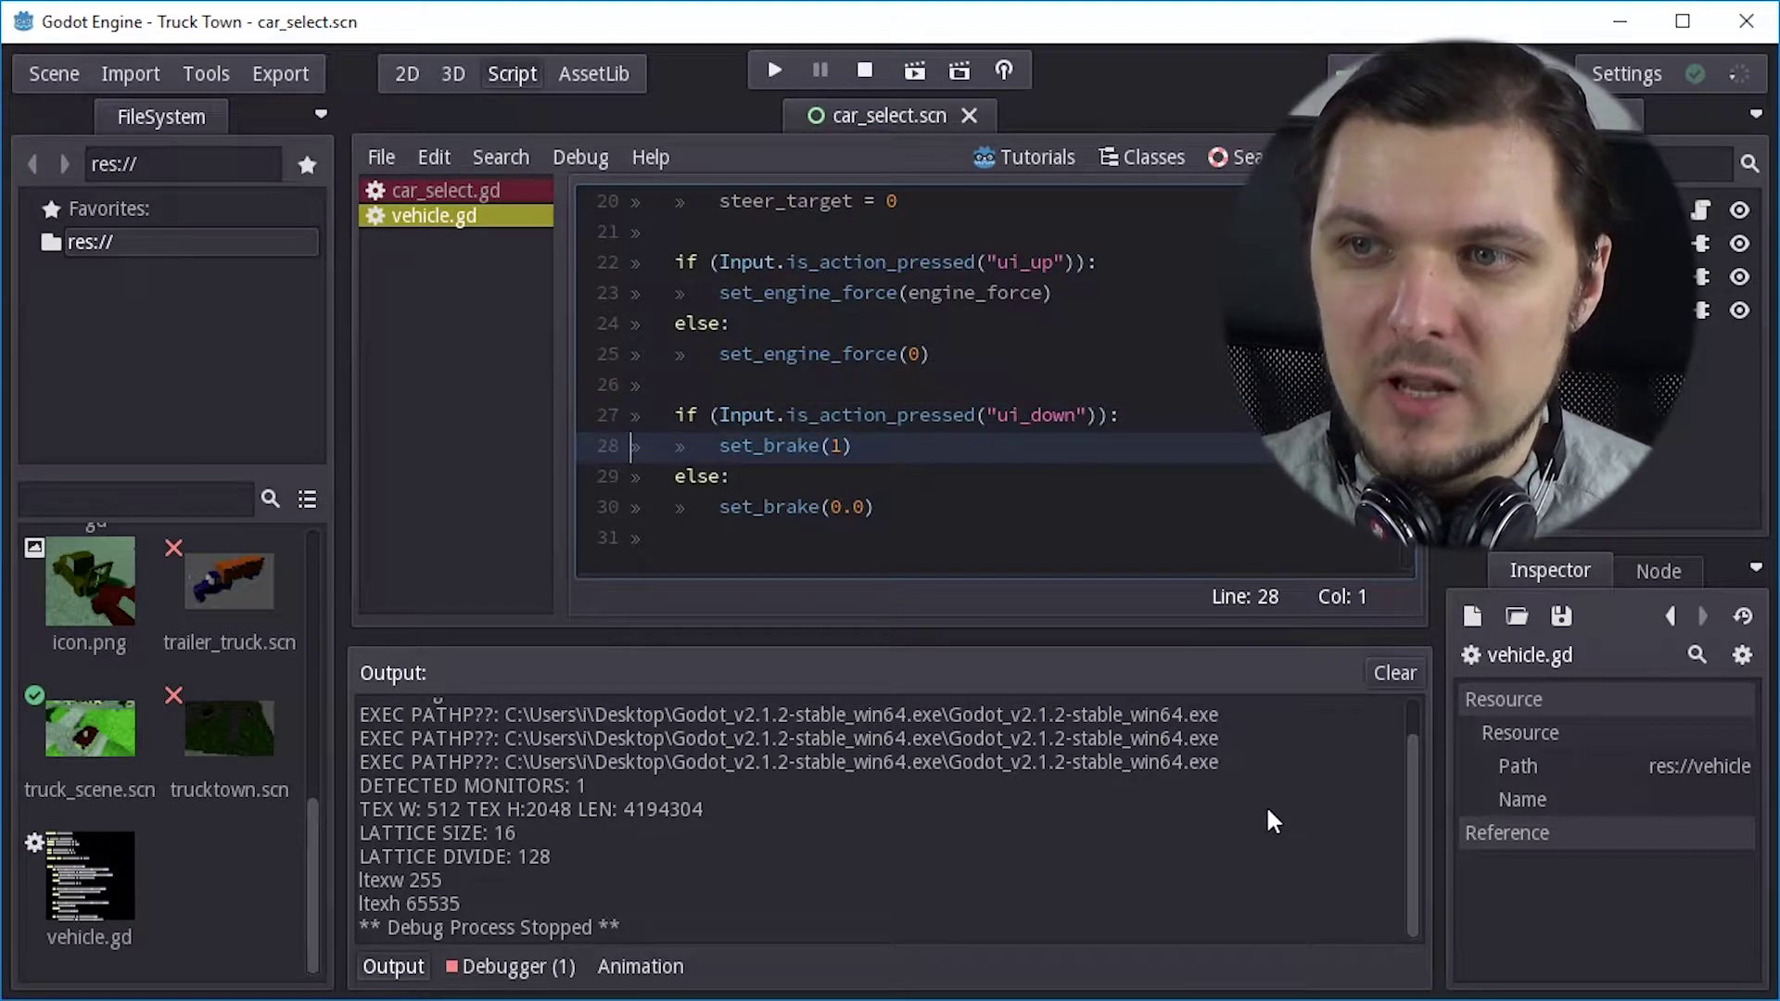
key(shift+End)
key(Down)
key(shift+Down)
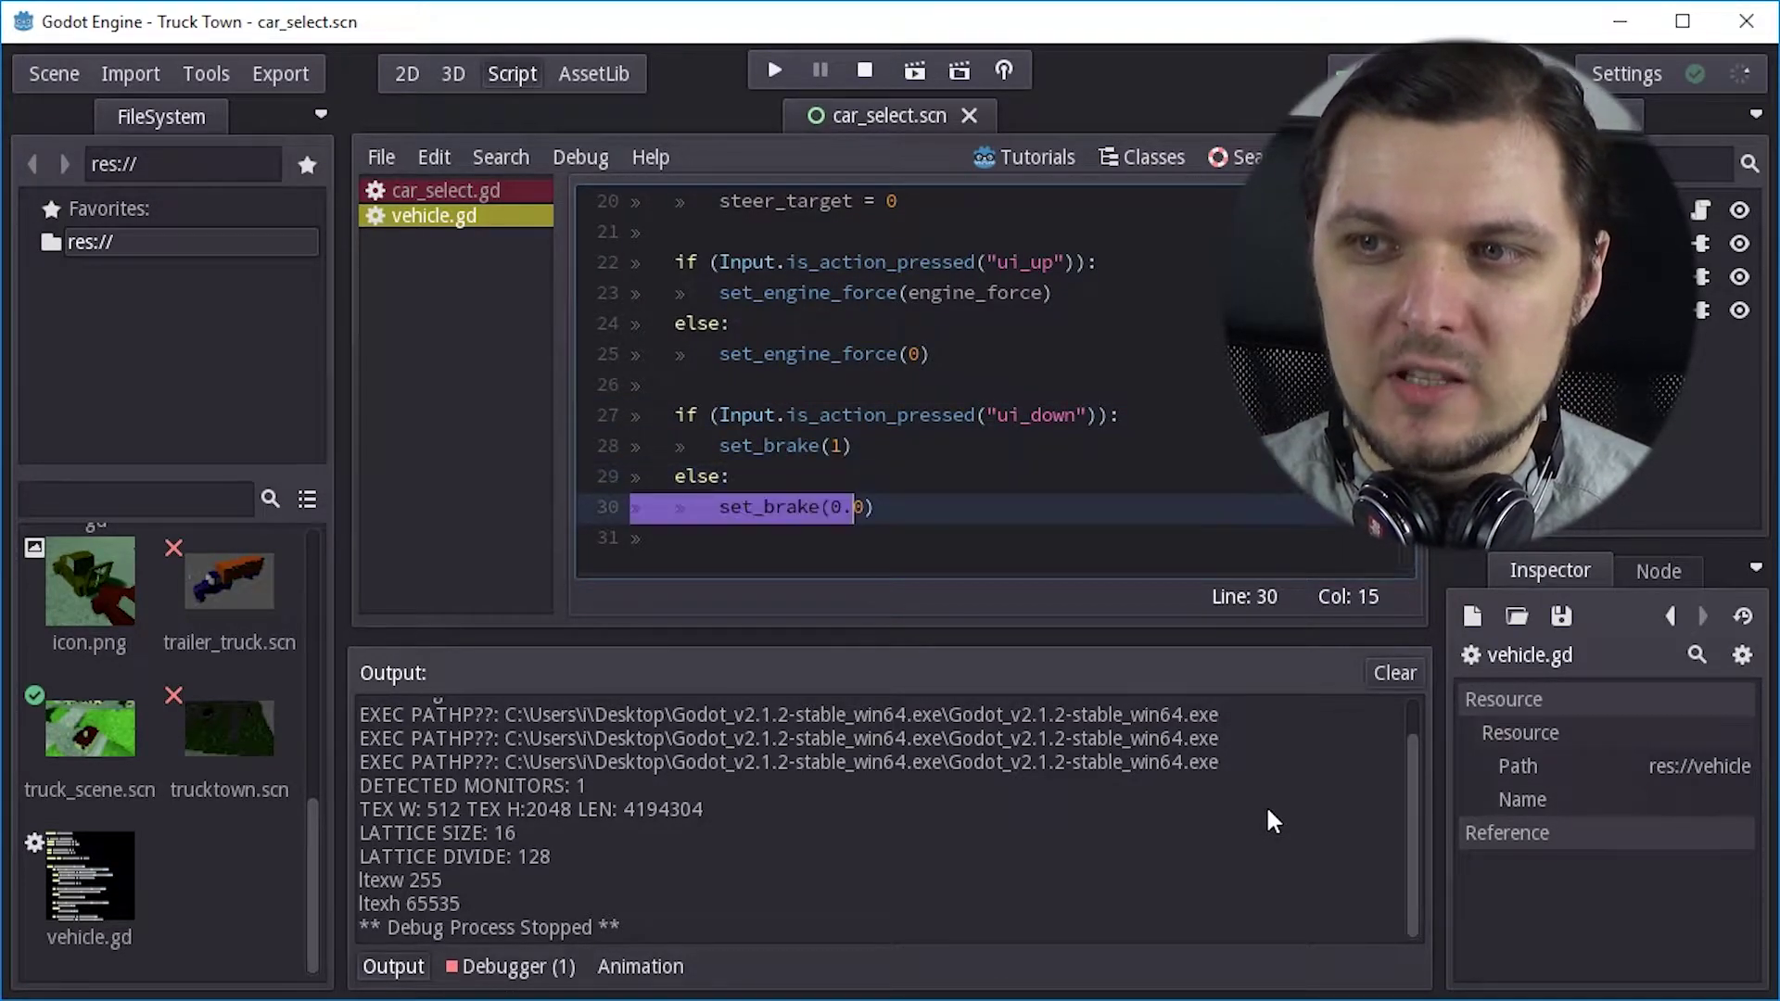
key(Up)
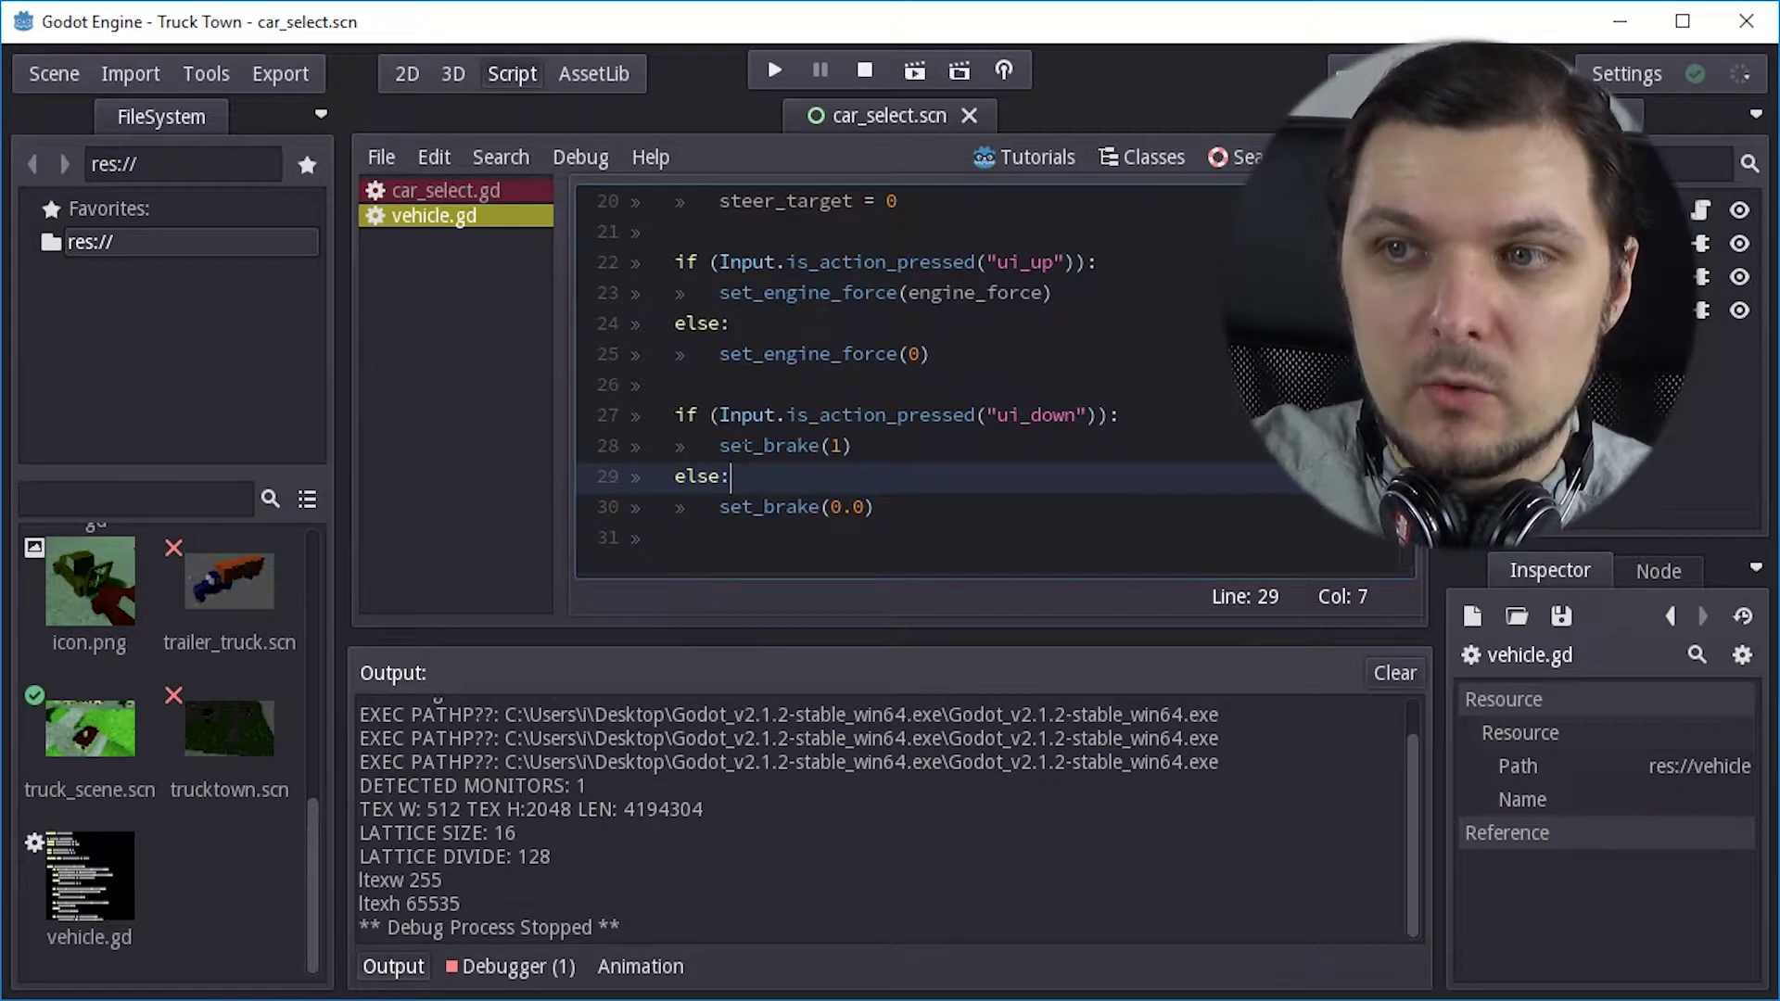
- Comment out set_brake(1) in the ui_down branch and add set_engine_force(engine_force) on a new line beneath it
click(712, 449)
text(#)
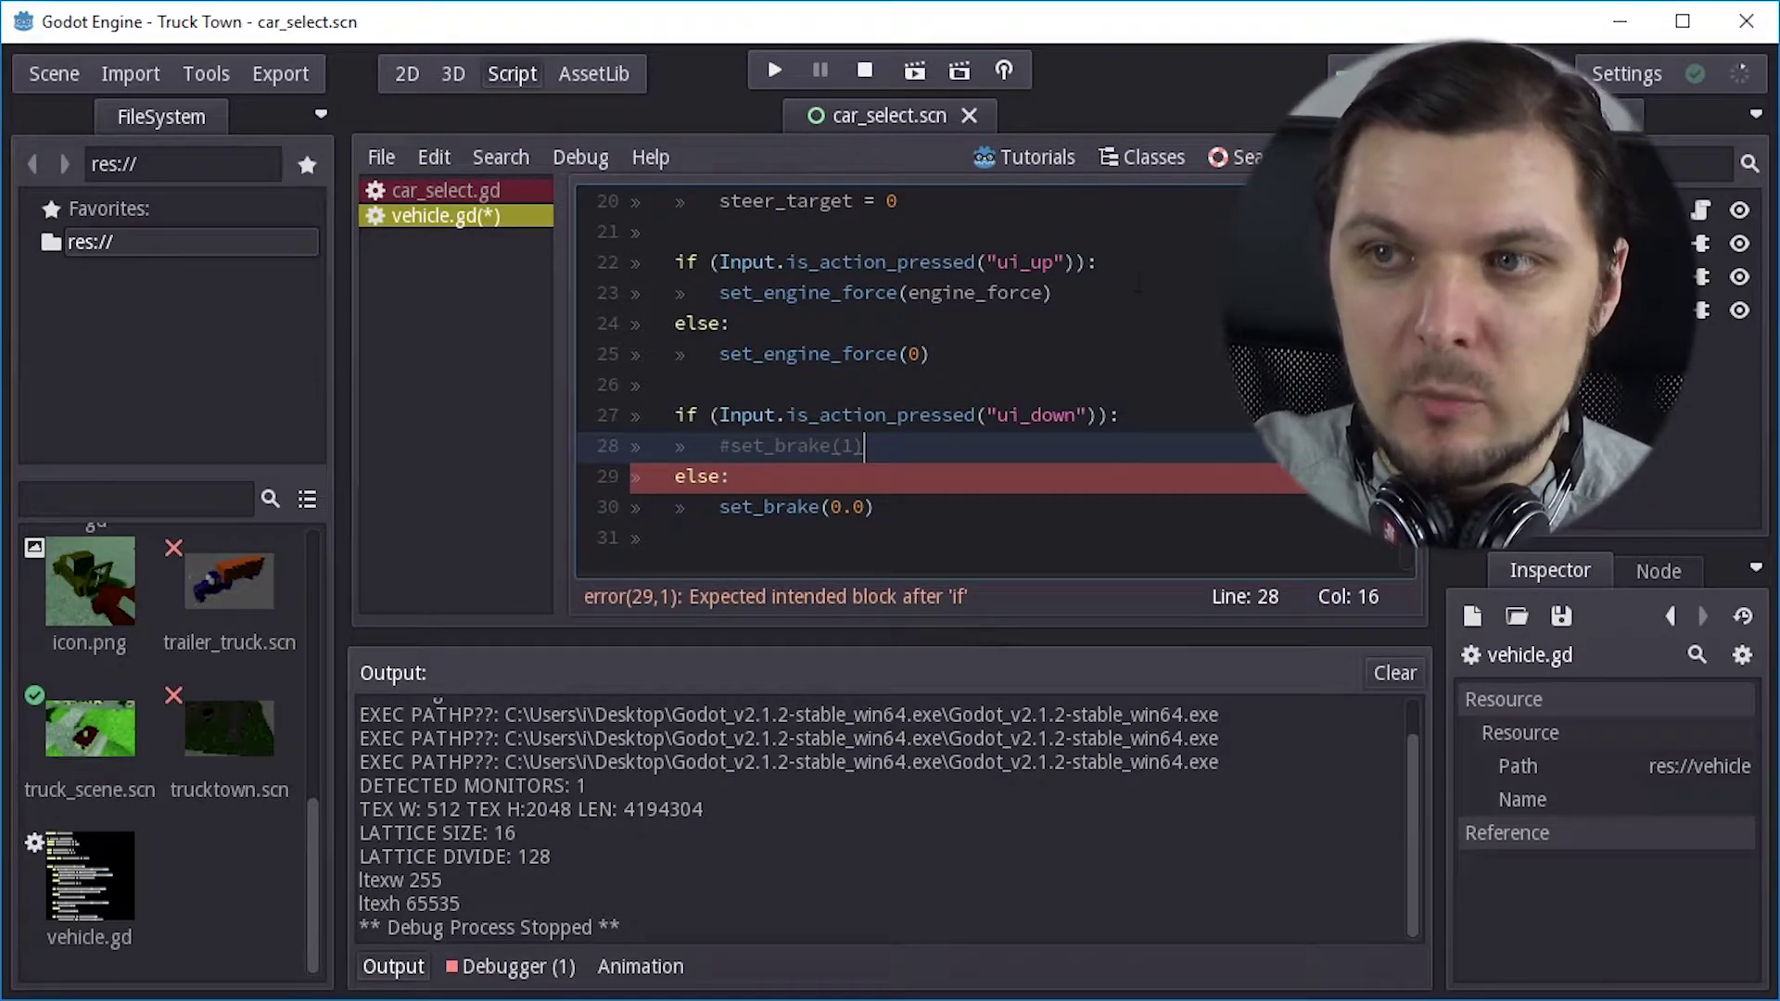
drag(1133, 293, 1119, 263)
key(ctrl+c)
click(1066, 295)
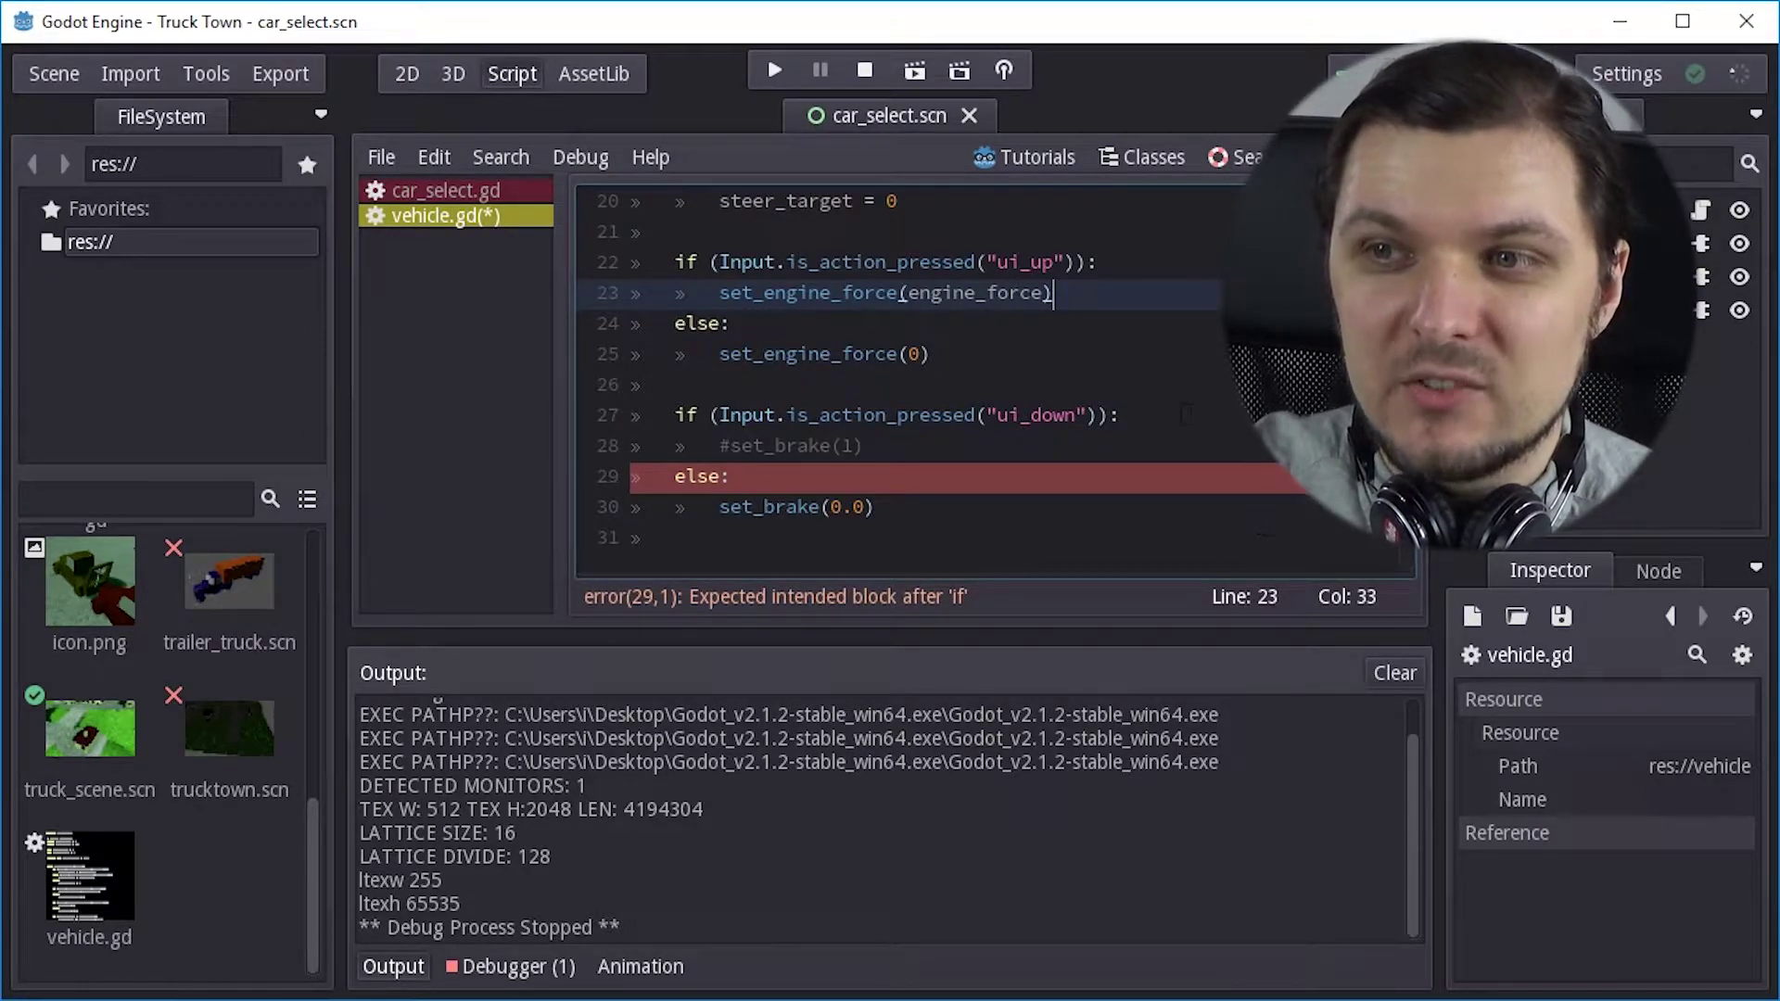
click(1187, 415)
click(945, 449)
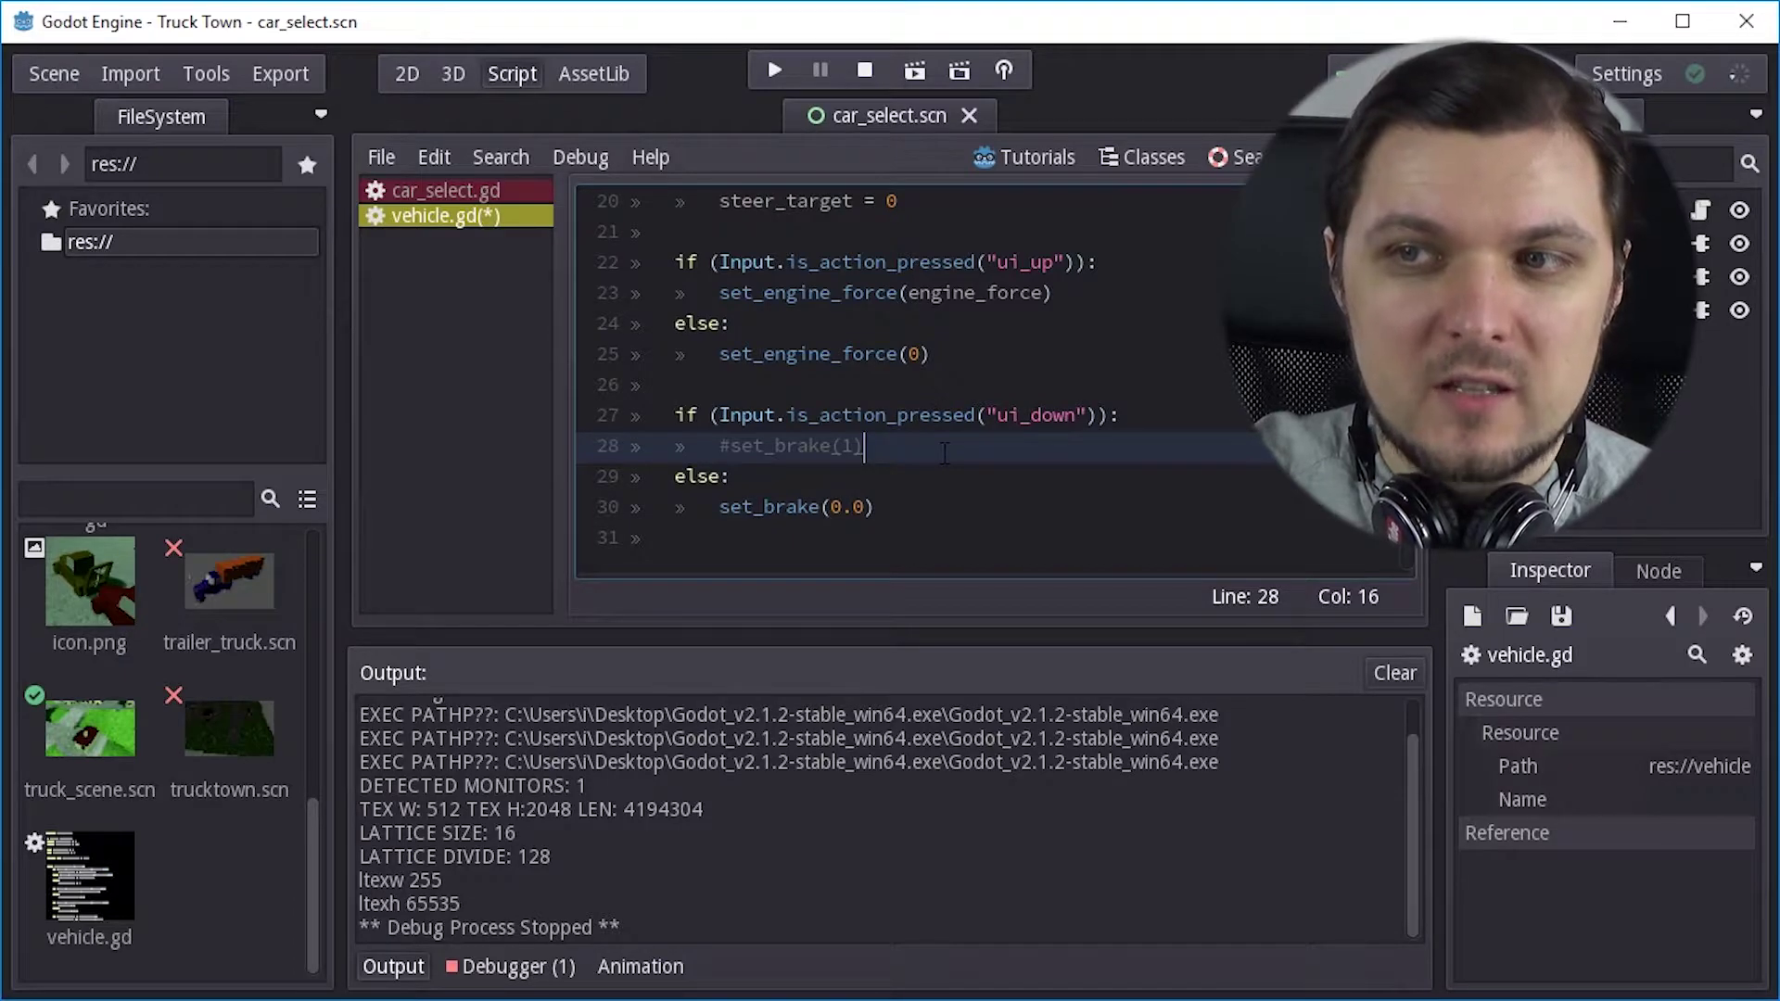
key(Return)
key(ctrl+v)
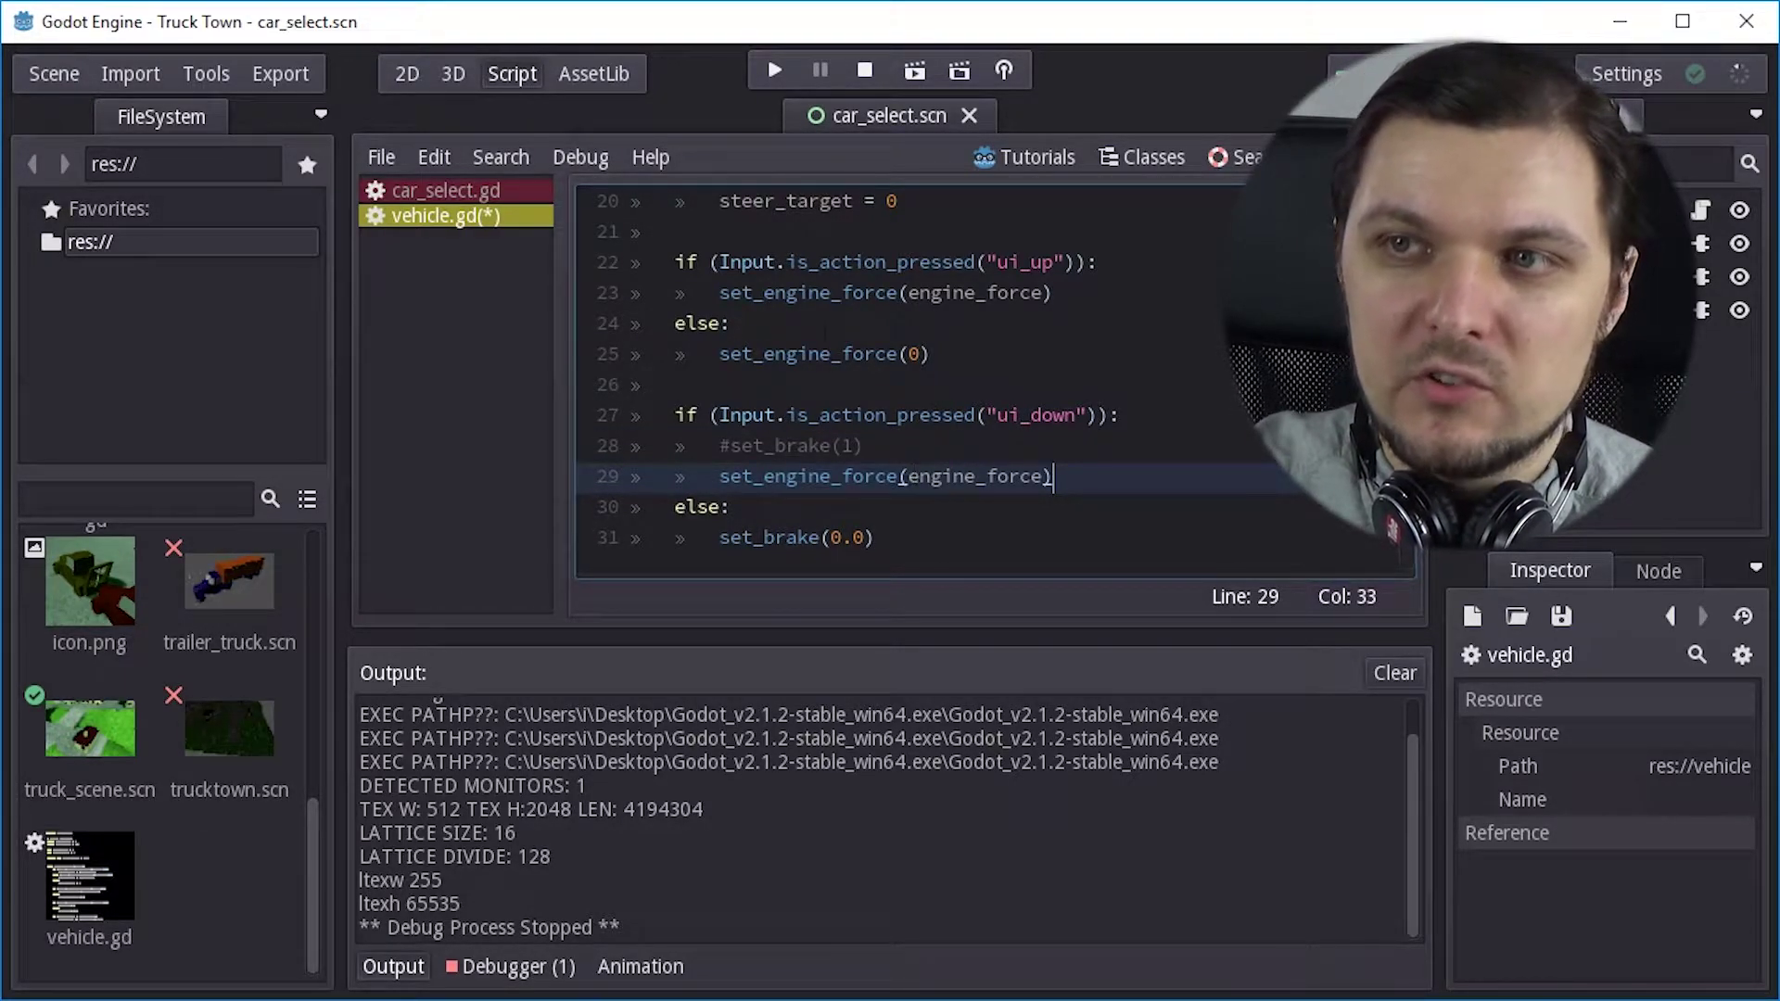
- Run the project, test-drive the mini van with the modified script and close the game window
click(782, 63)
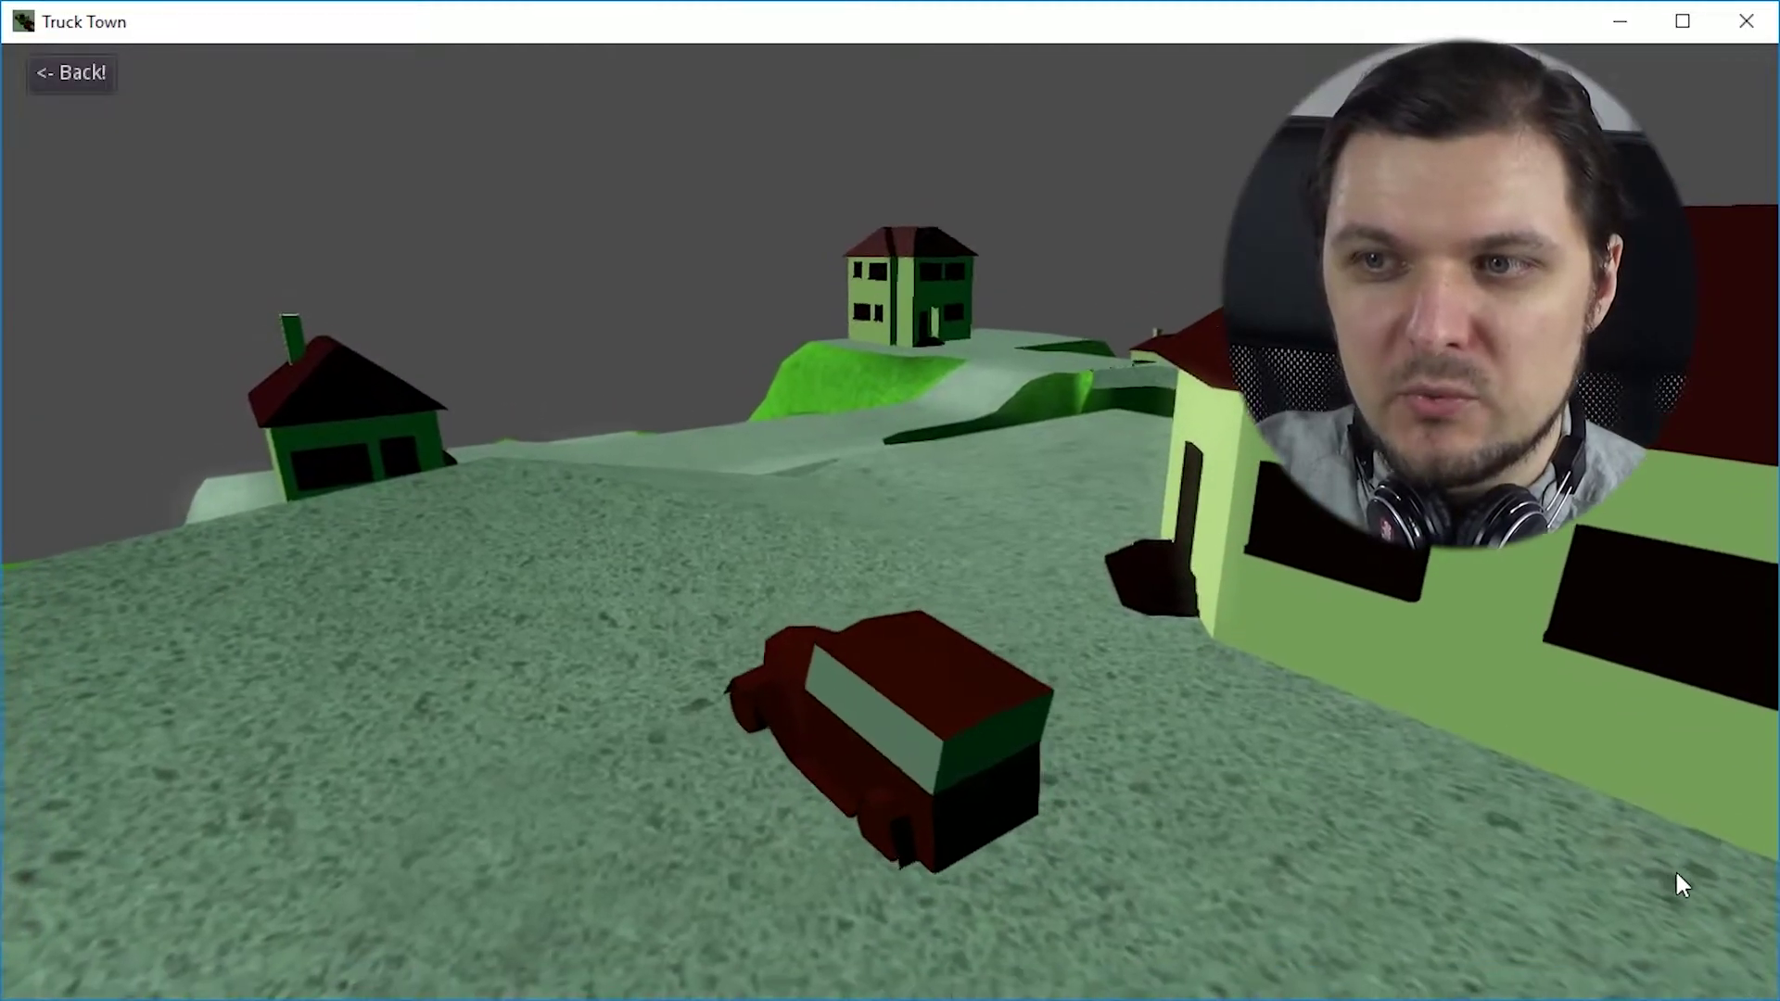
key(Up)
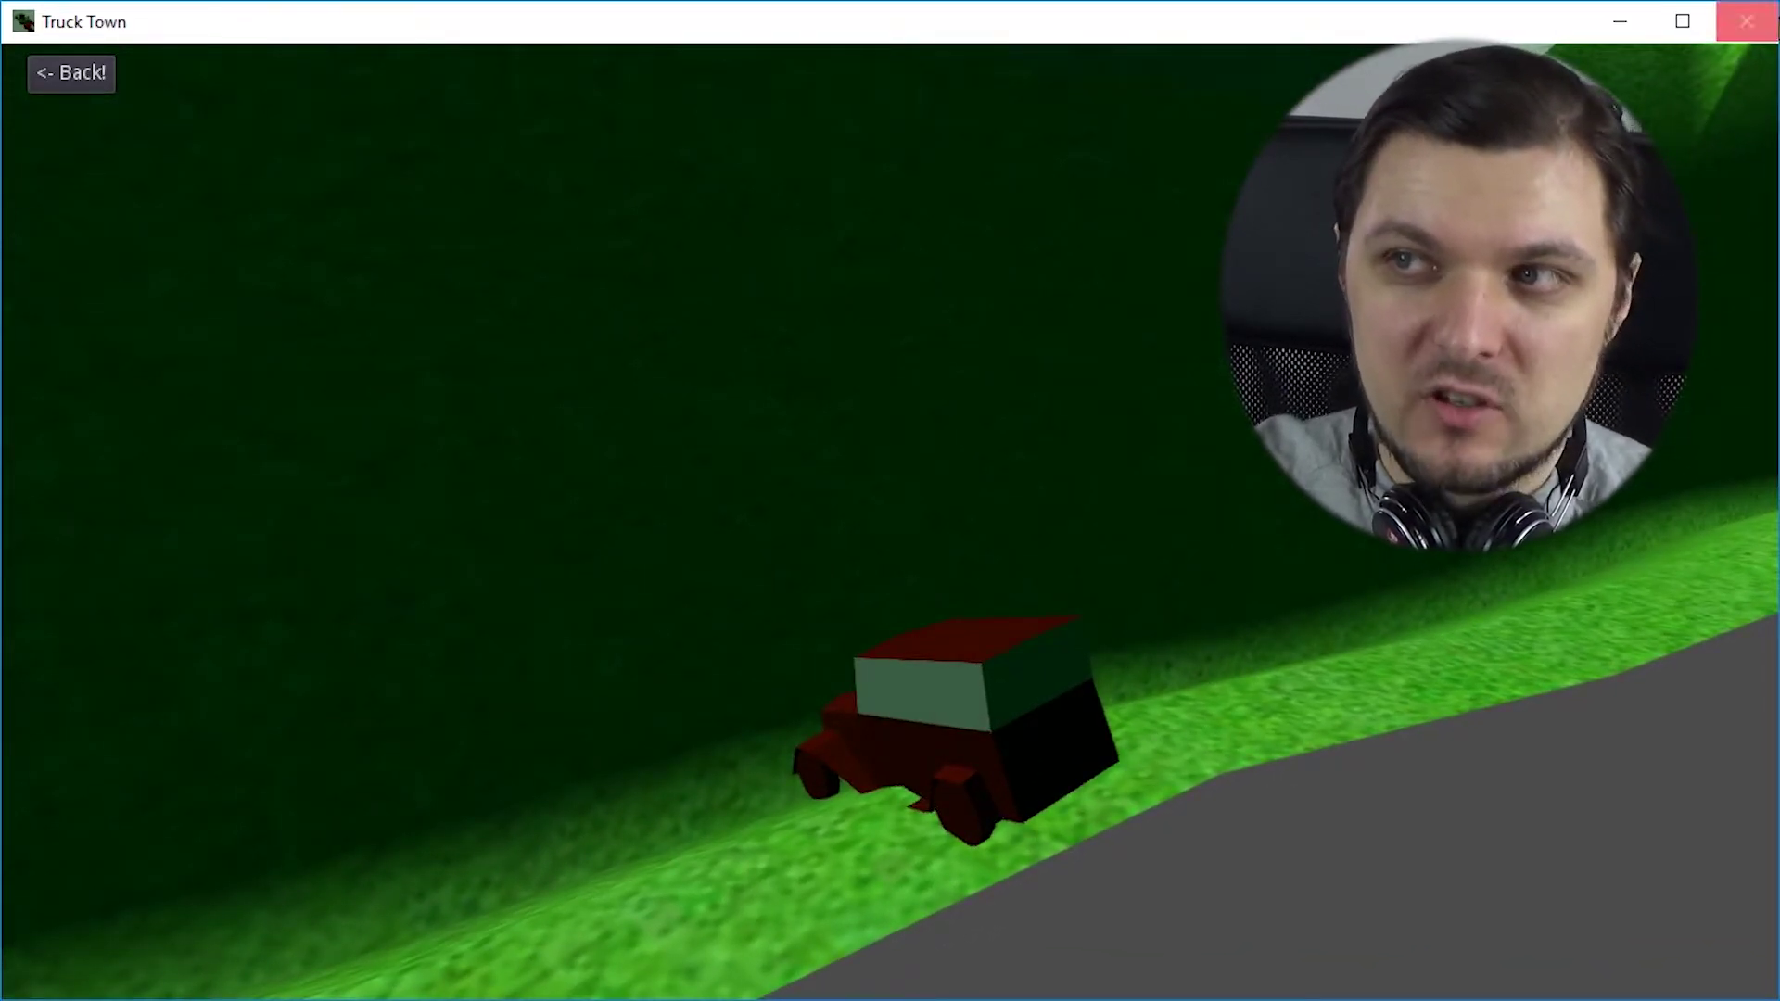
click(1769, 32)
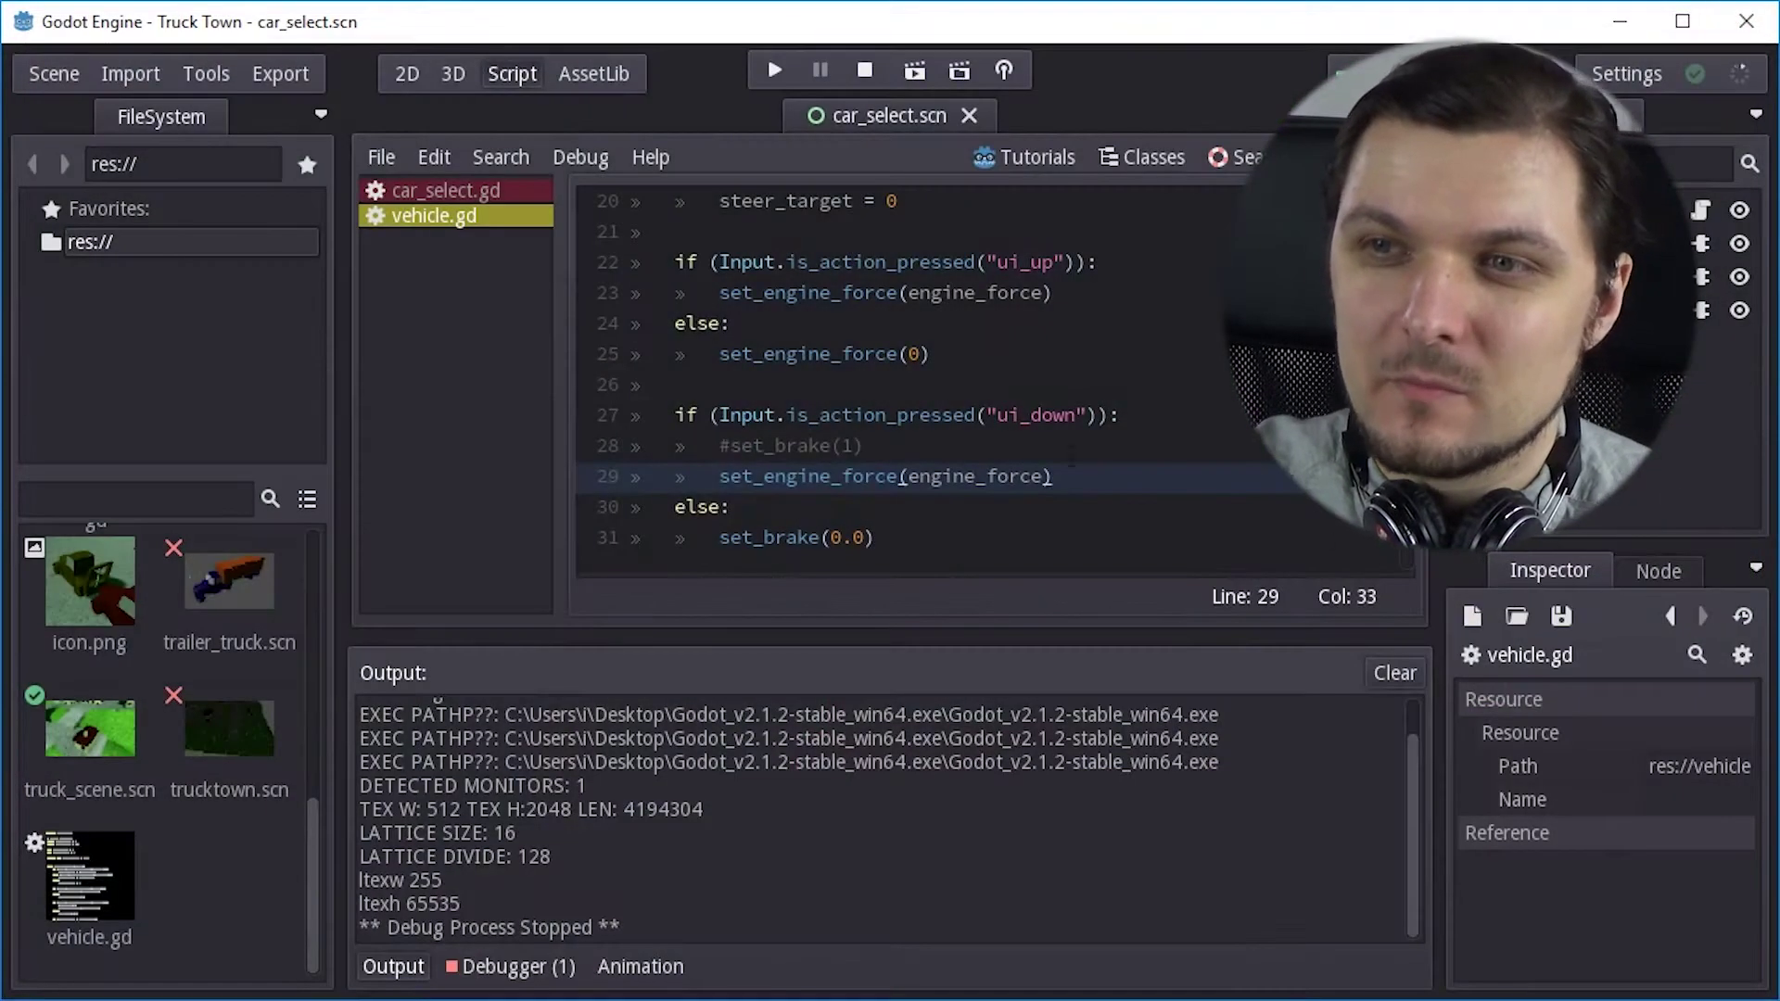
- Change the set_engine_force argument in the ui_down branch to -engine_force
click(906, 476)
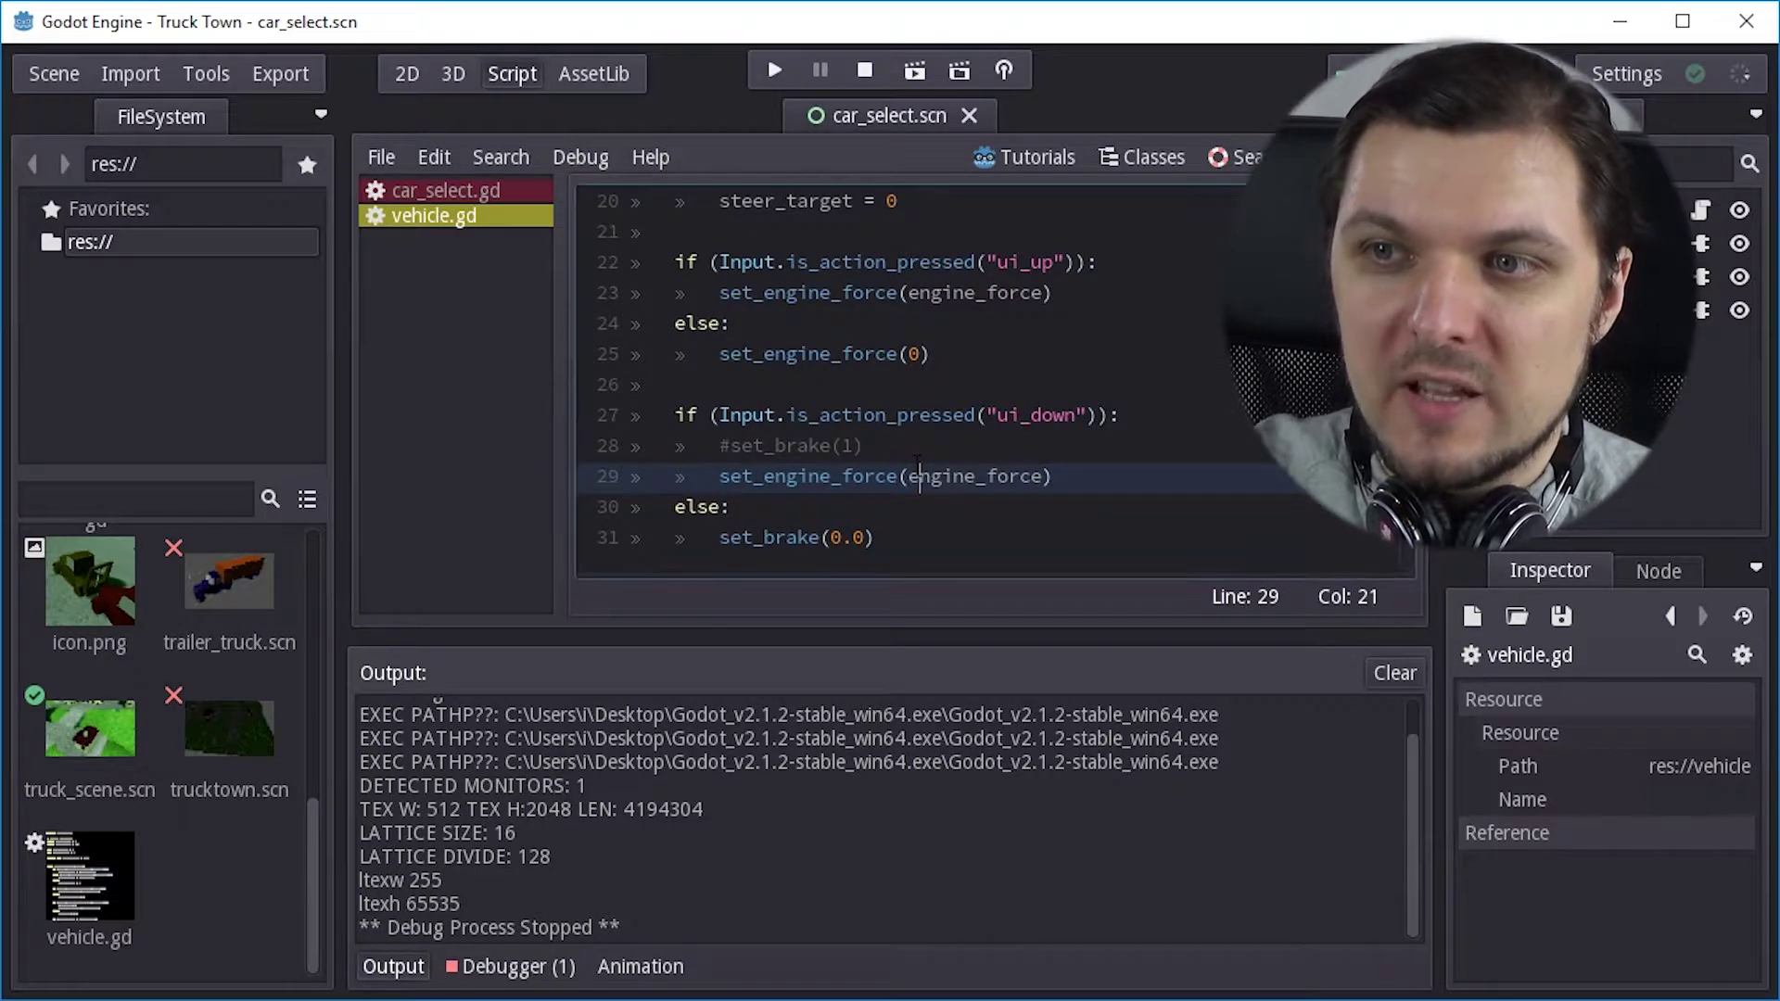
text(-)
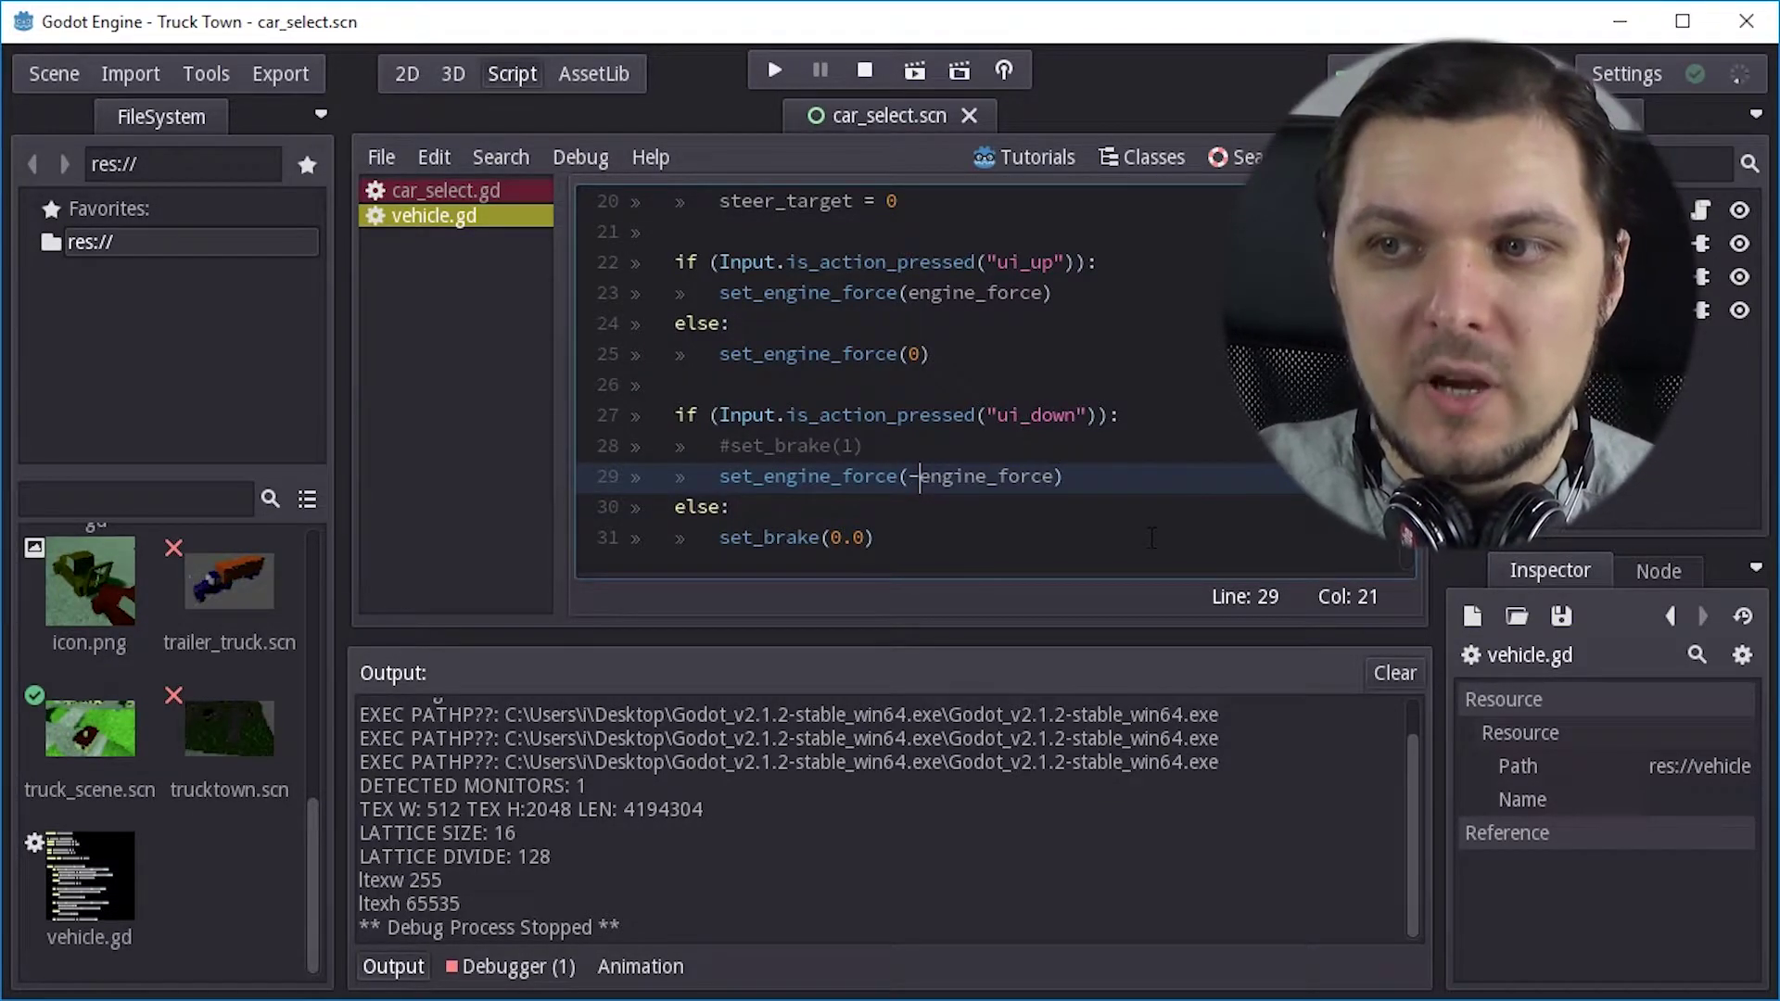
text(1*)
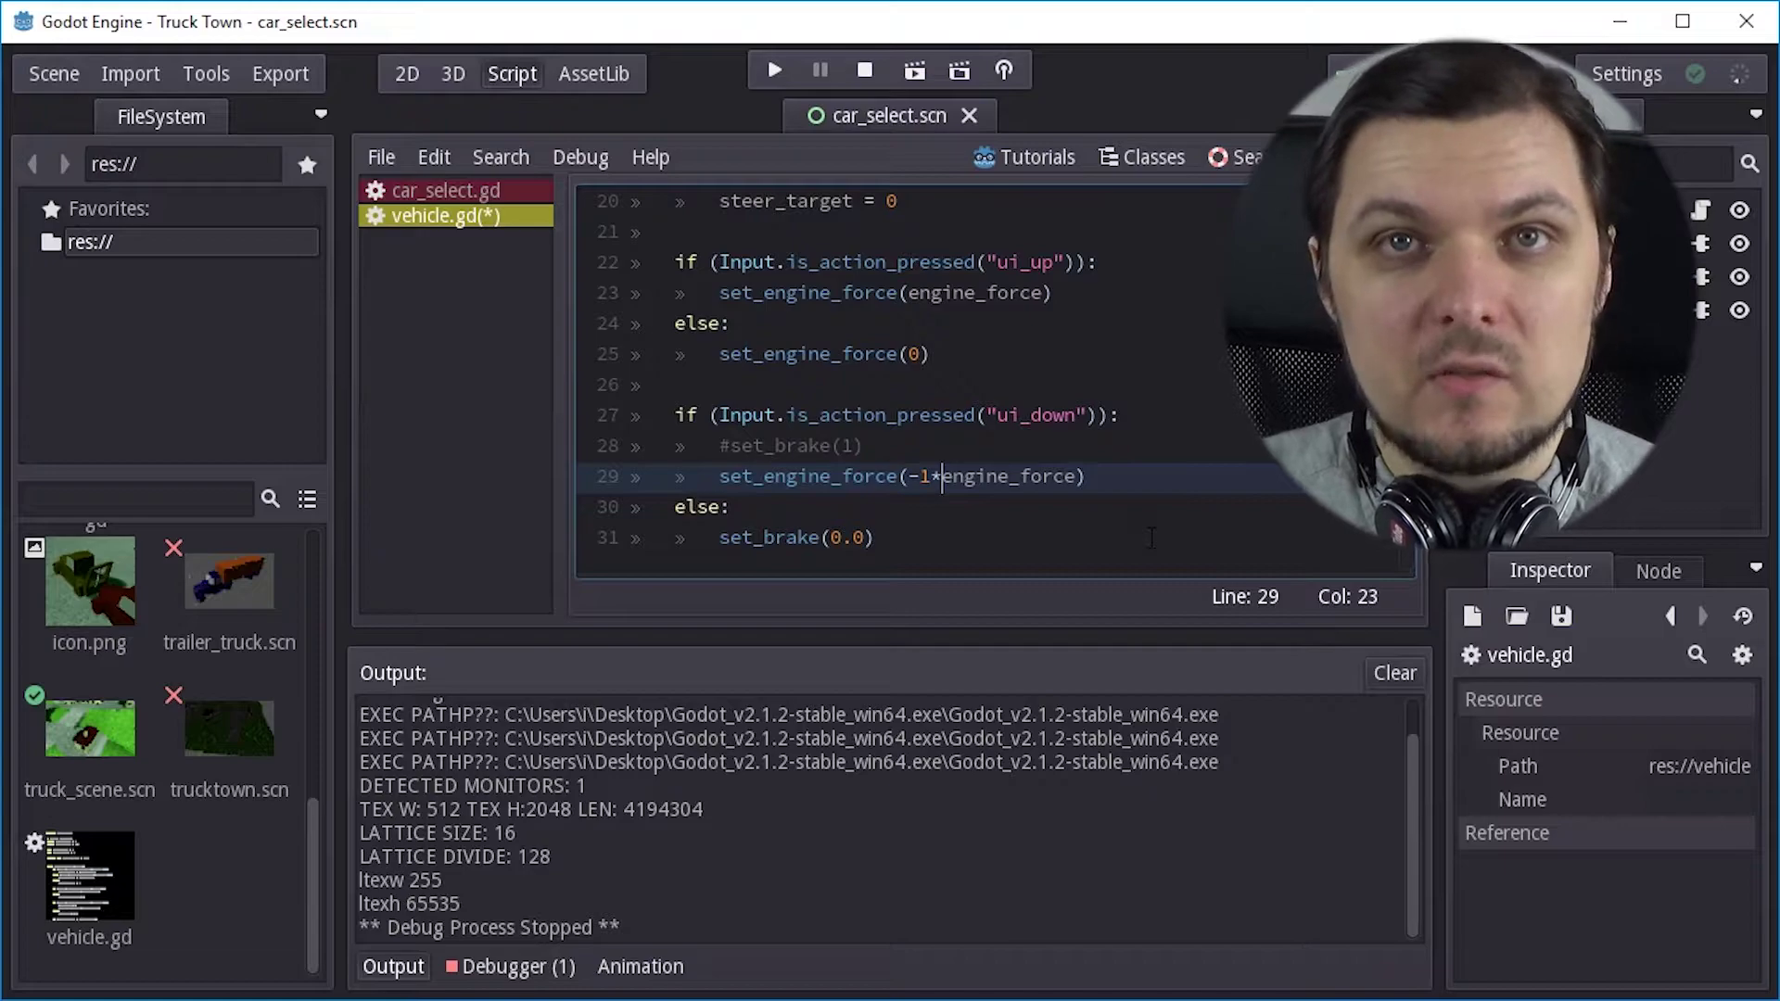
key(shift+Left)
key(shift+Left)
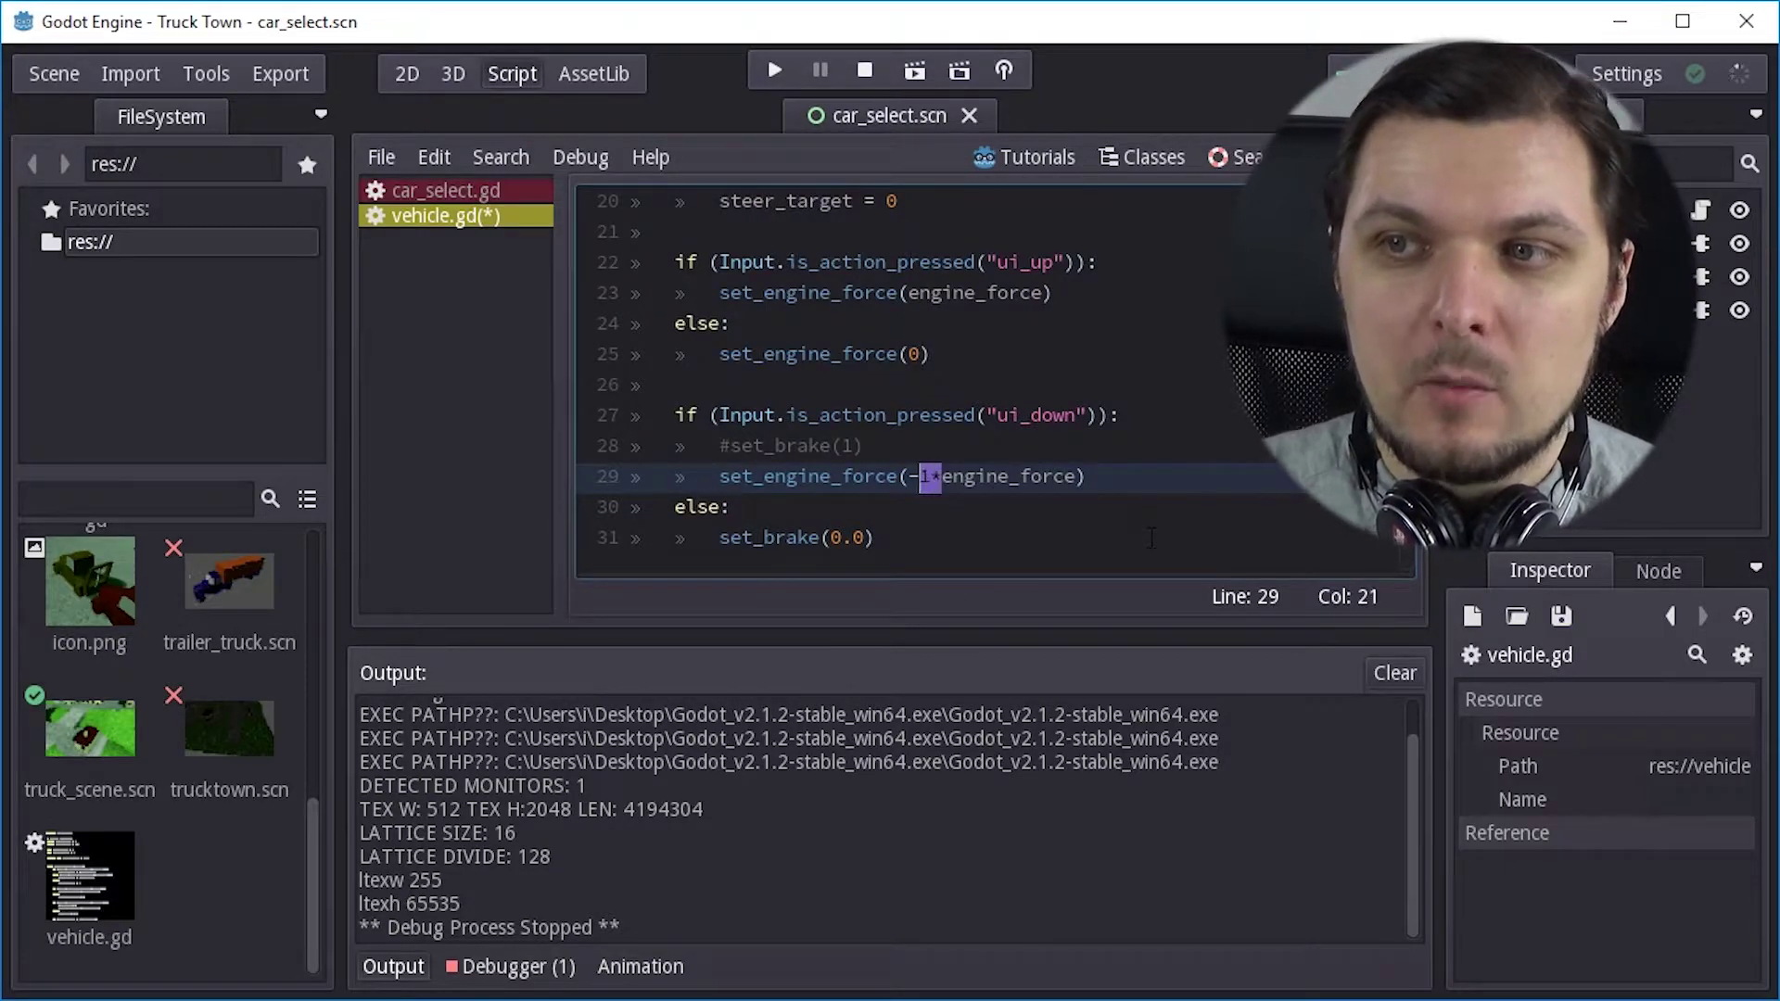
key(BackSpace)
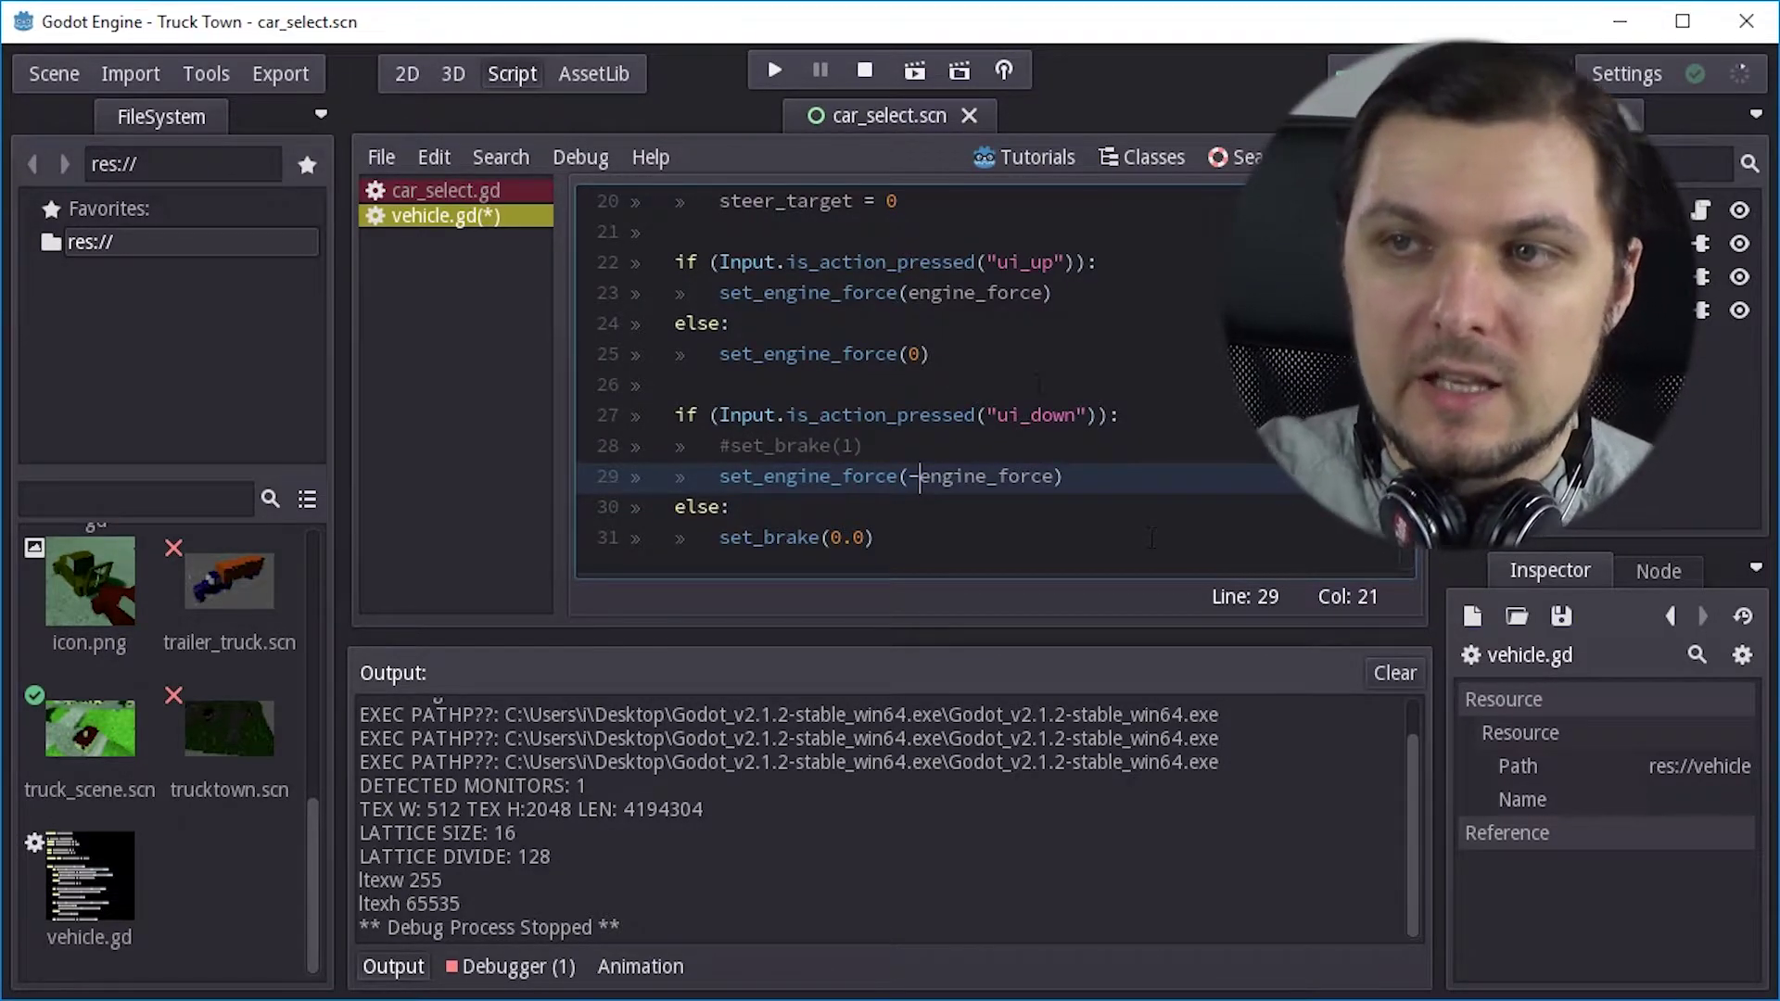
- Run the project again and test driving the mini van in reverse
click(779, 74)
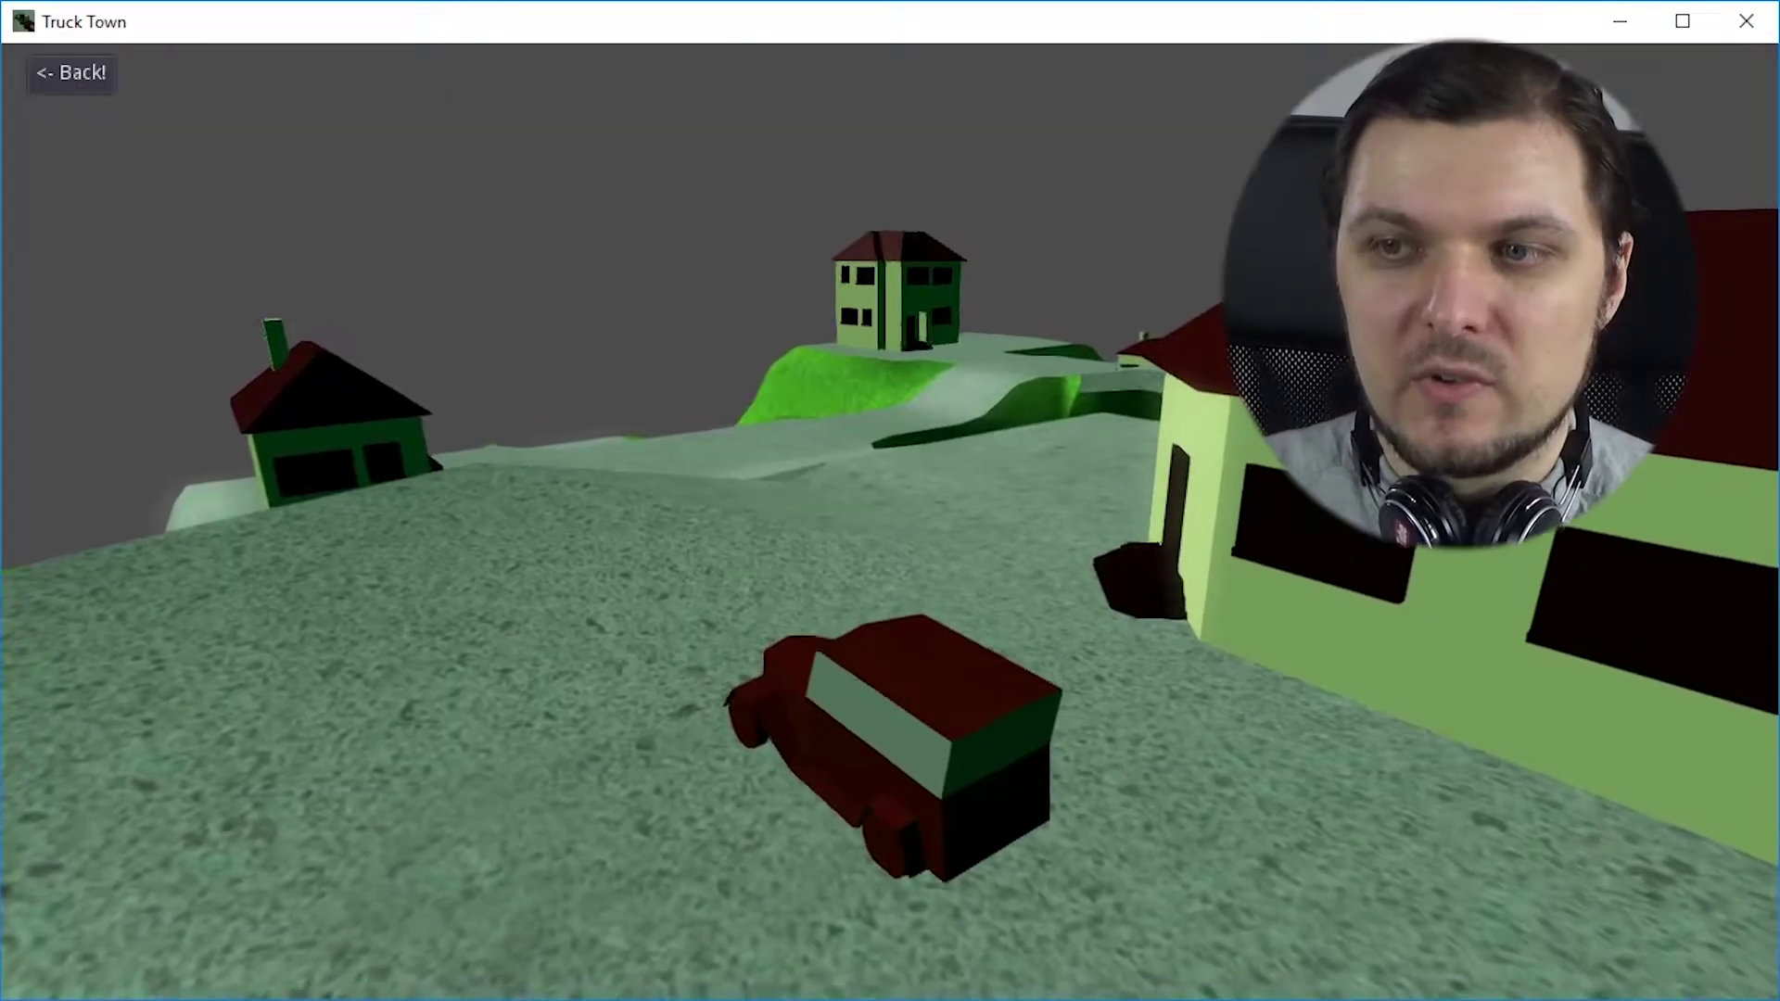
key(Down)
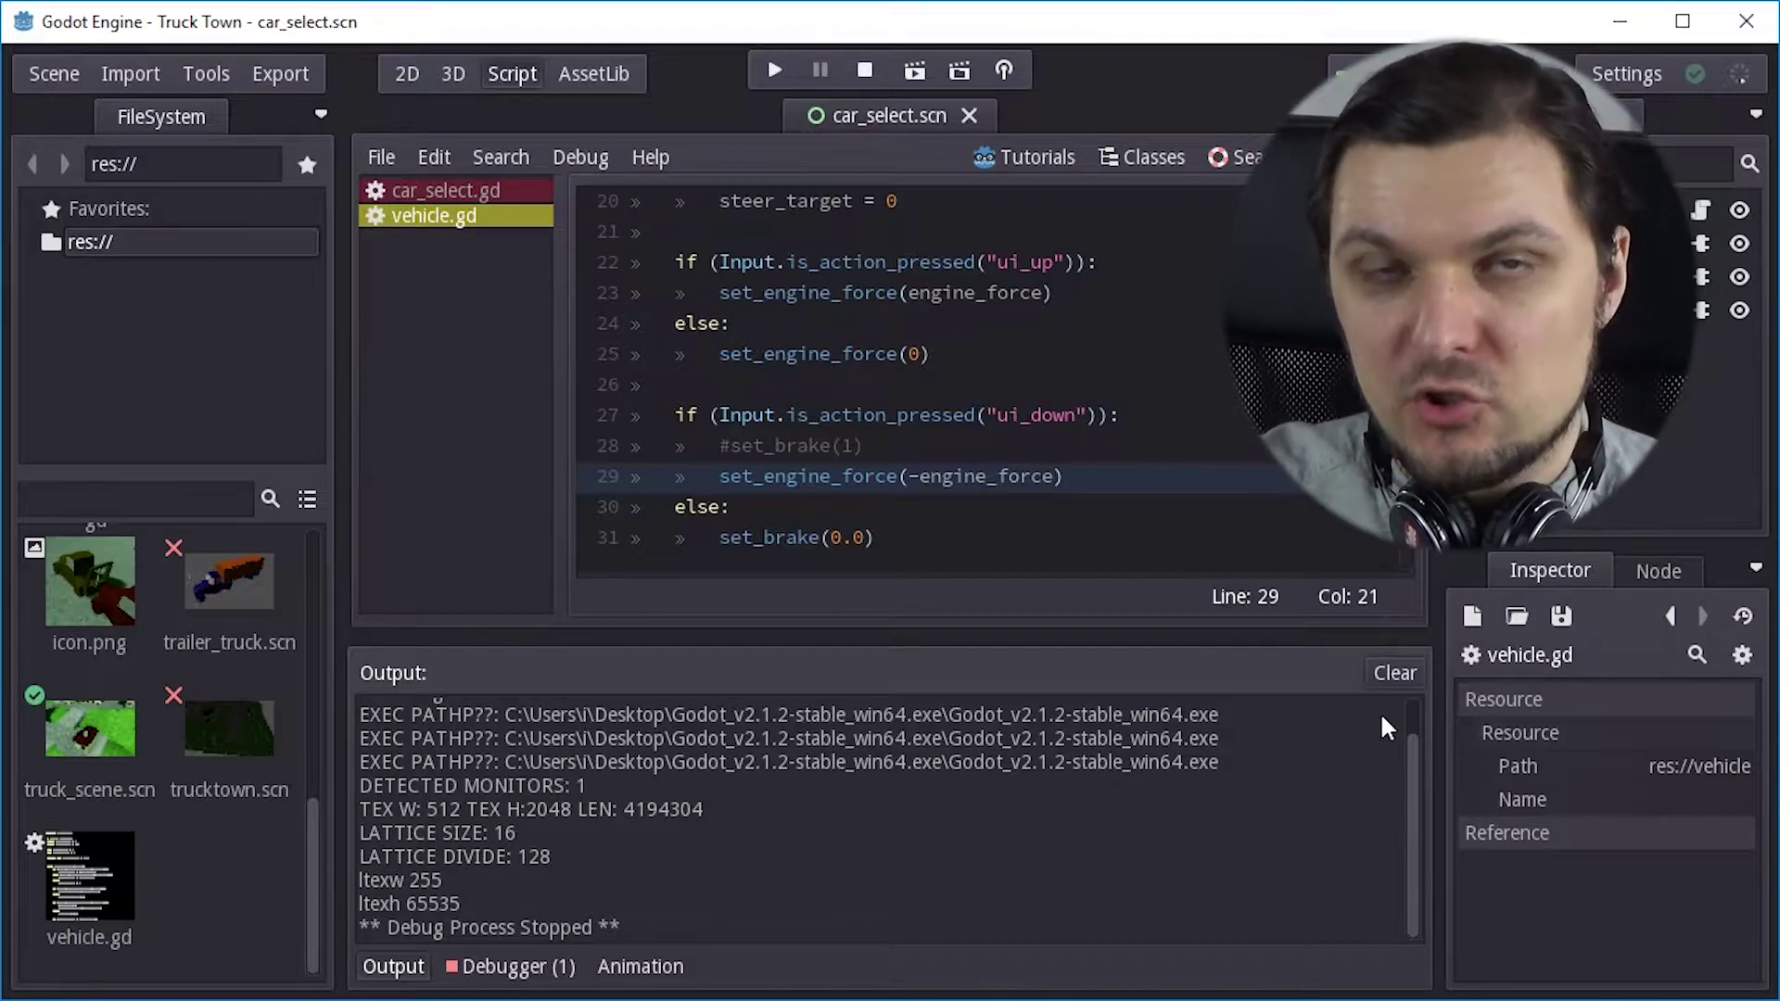
- Set the exported engine_force variable near the start of vehicle.gd to 100
scroll(890, 371, down, 2)
scroll(890, 370, up, 3)
scroll(1017, 522, up, 5)
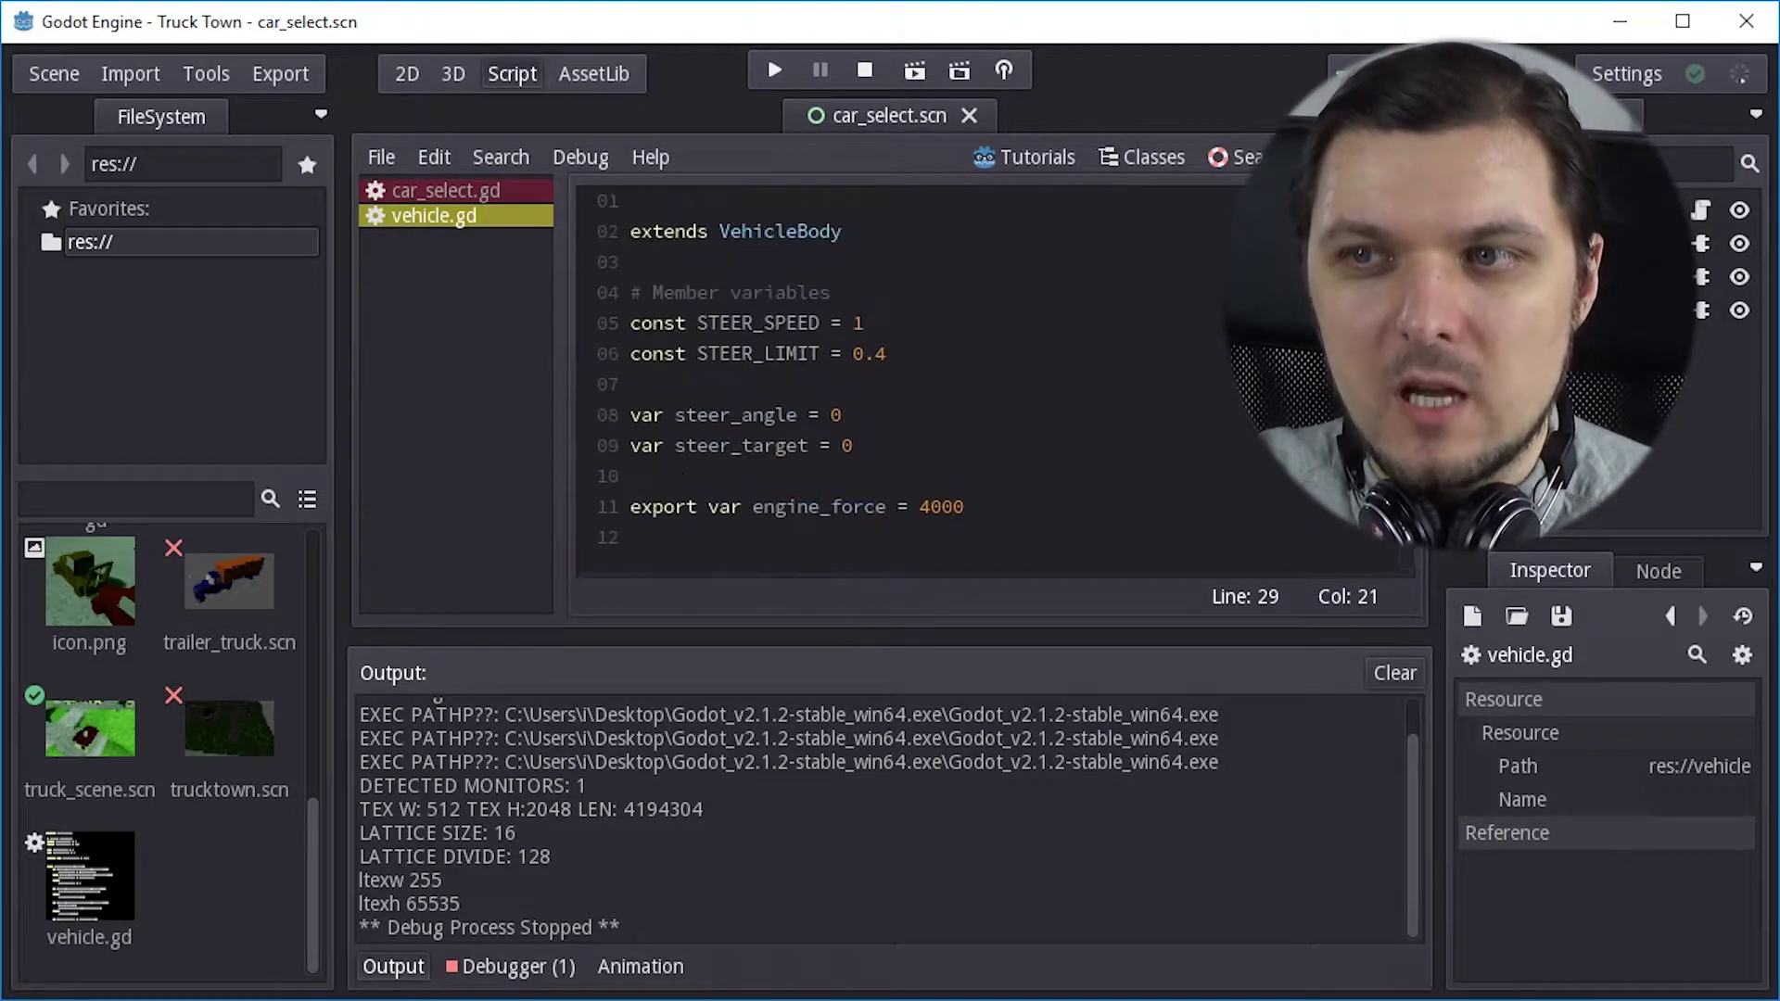
click(1018, 512)
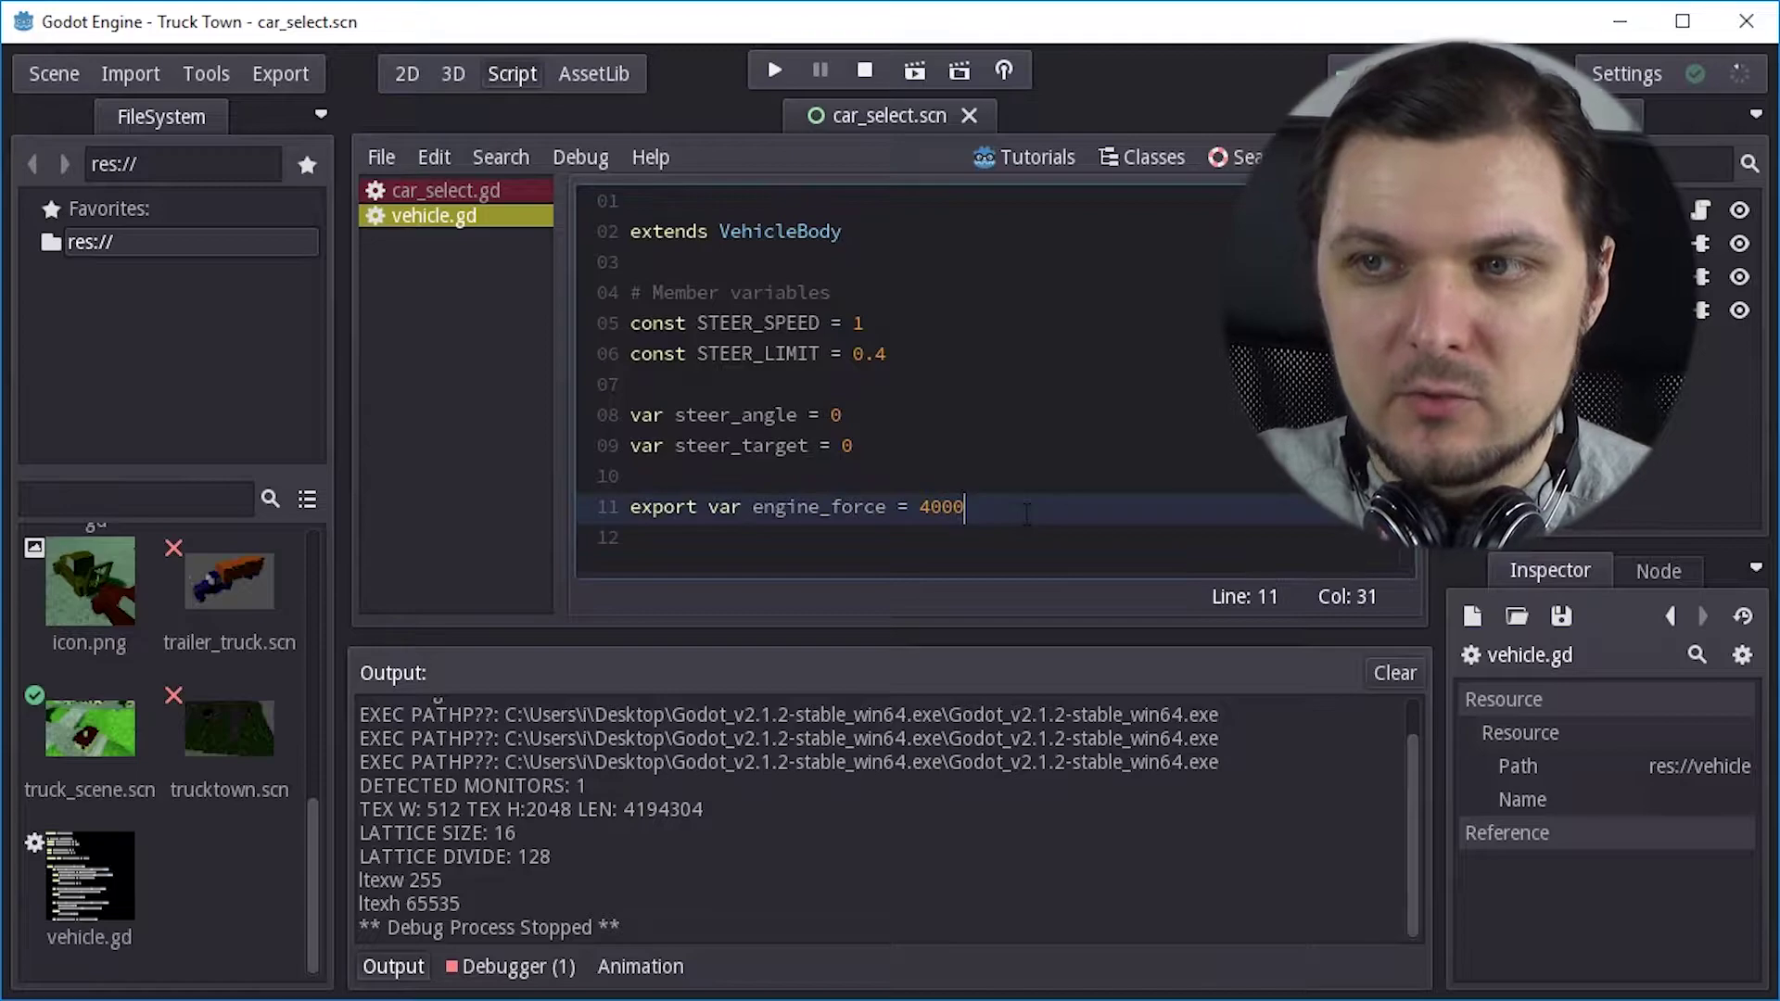
key(BackSpace)
key(BackSpace)
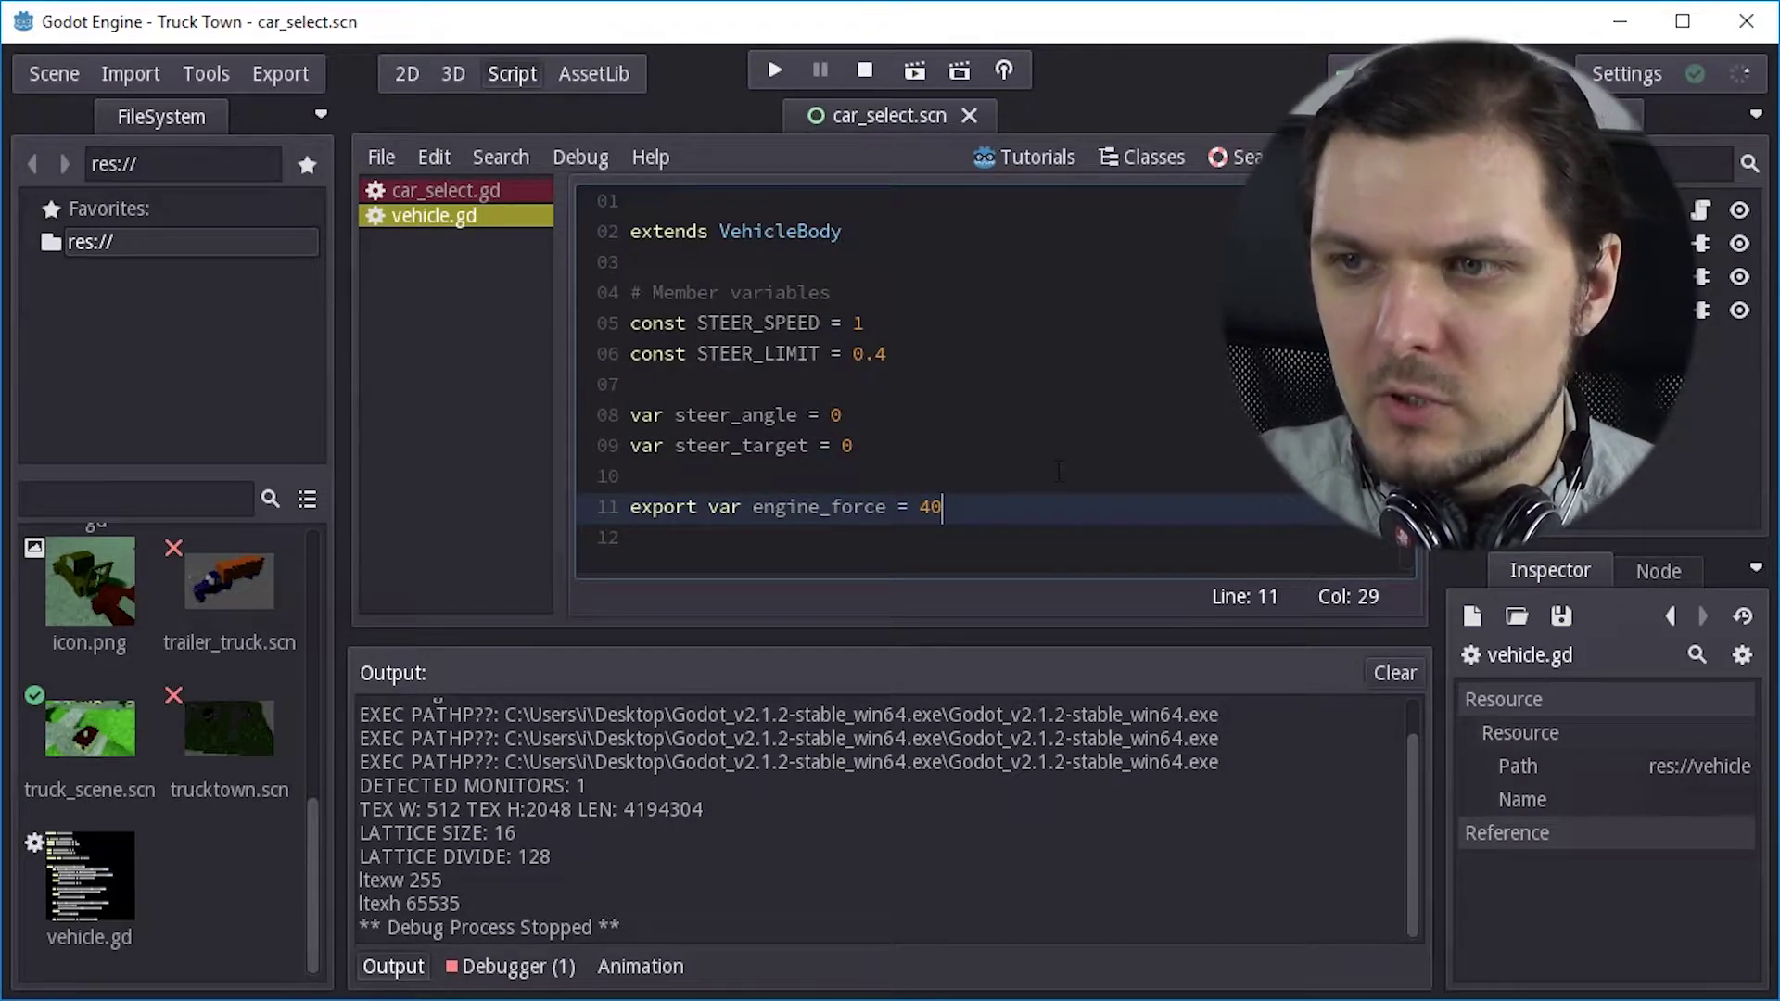
key(BackSpace)
key(BackSpace)
text(100)
- Run the project, choose the Mini Van and drive it through the town to test the new engine force
key(F5)
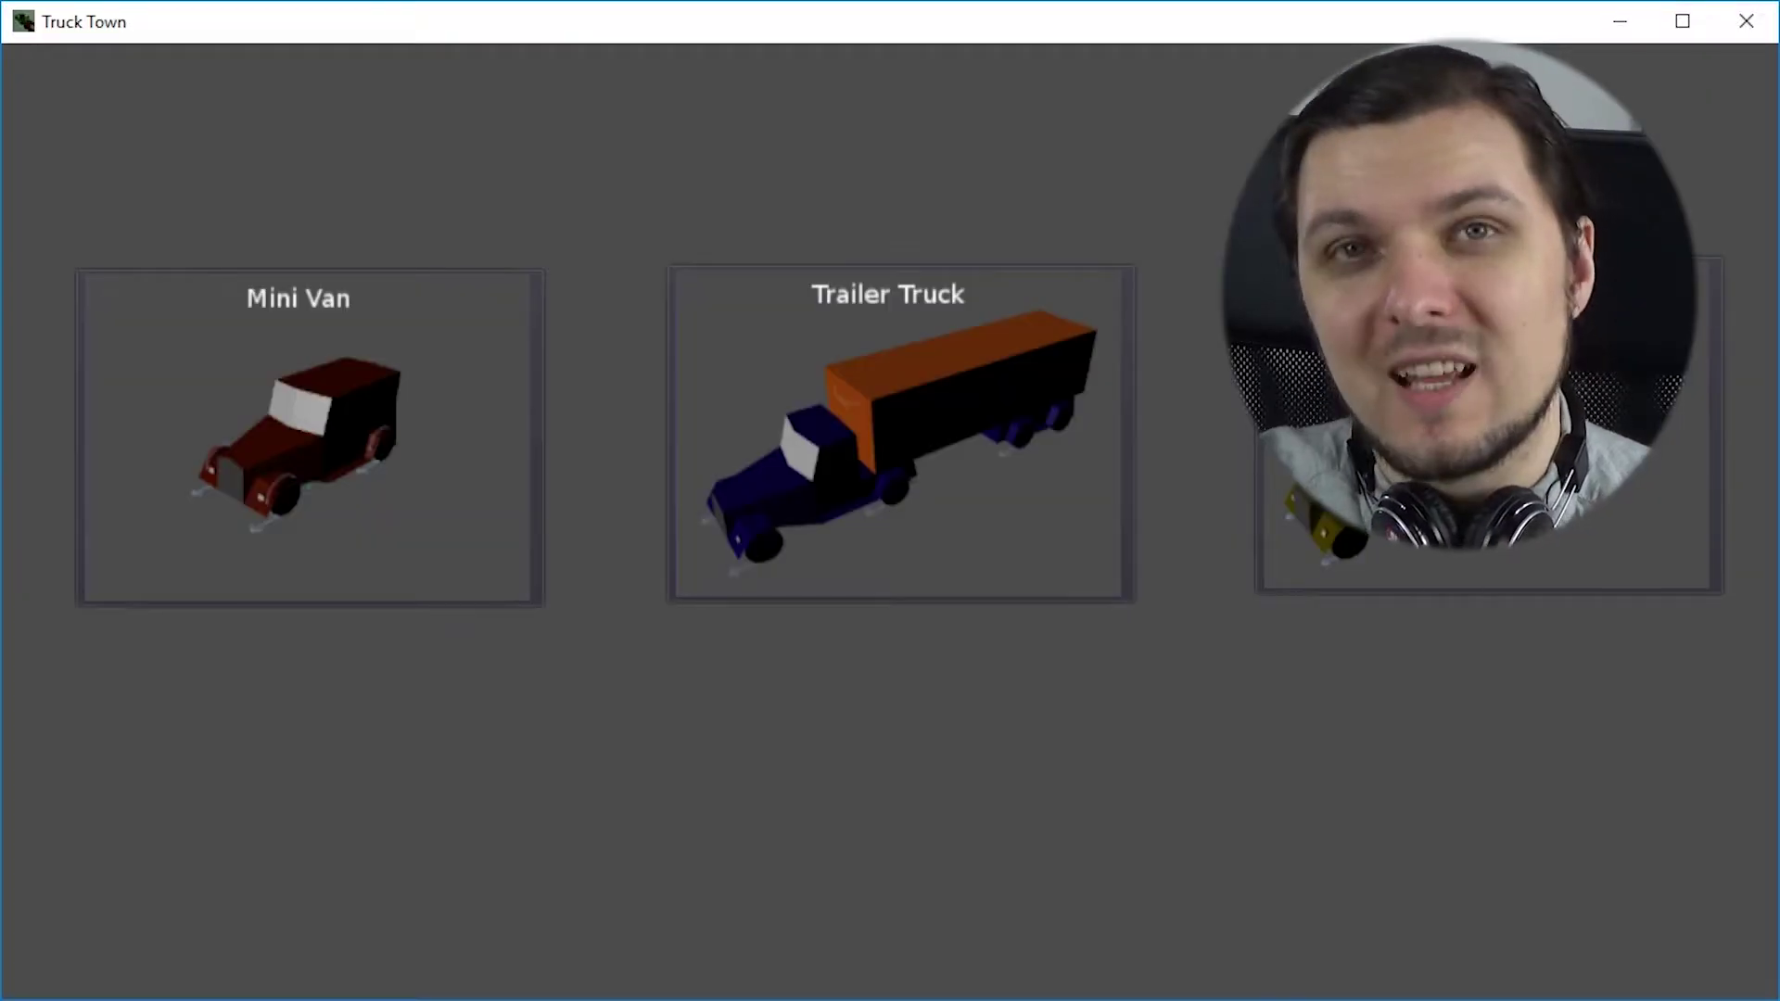
click(334, 481)
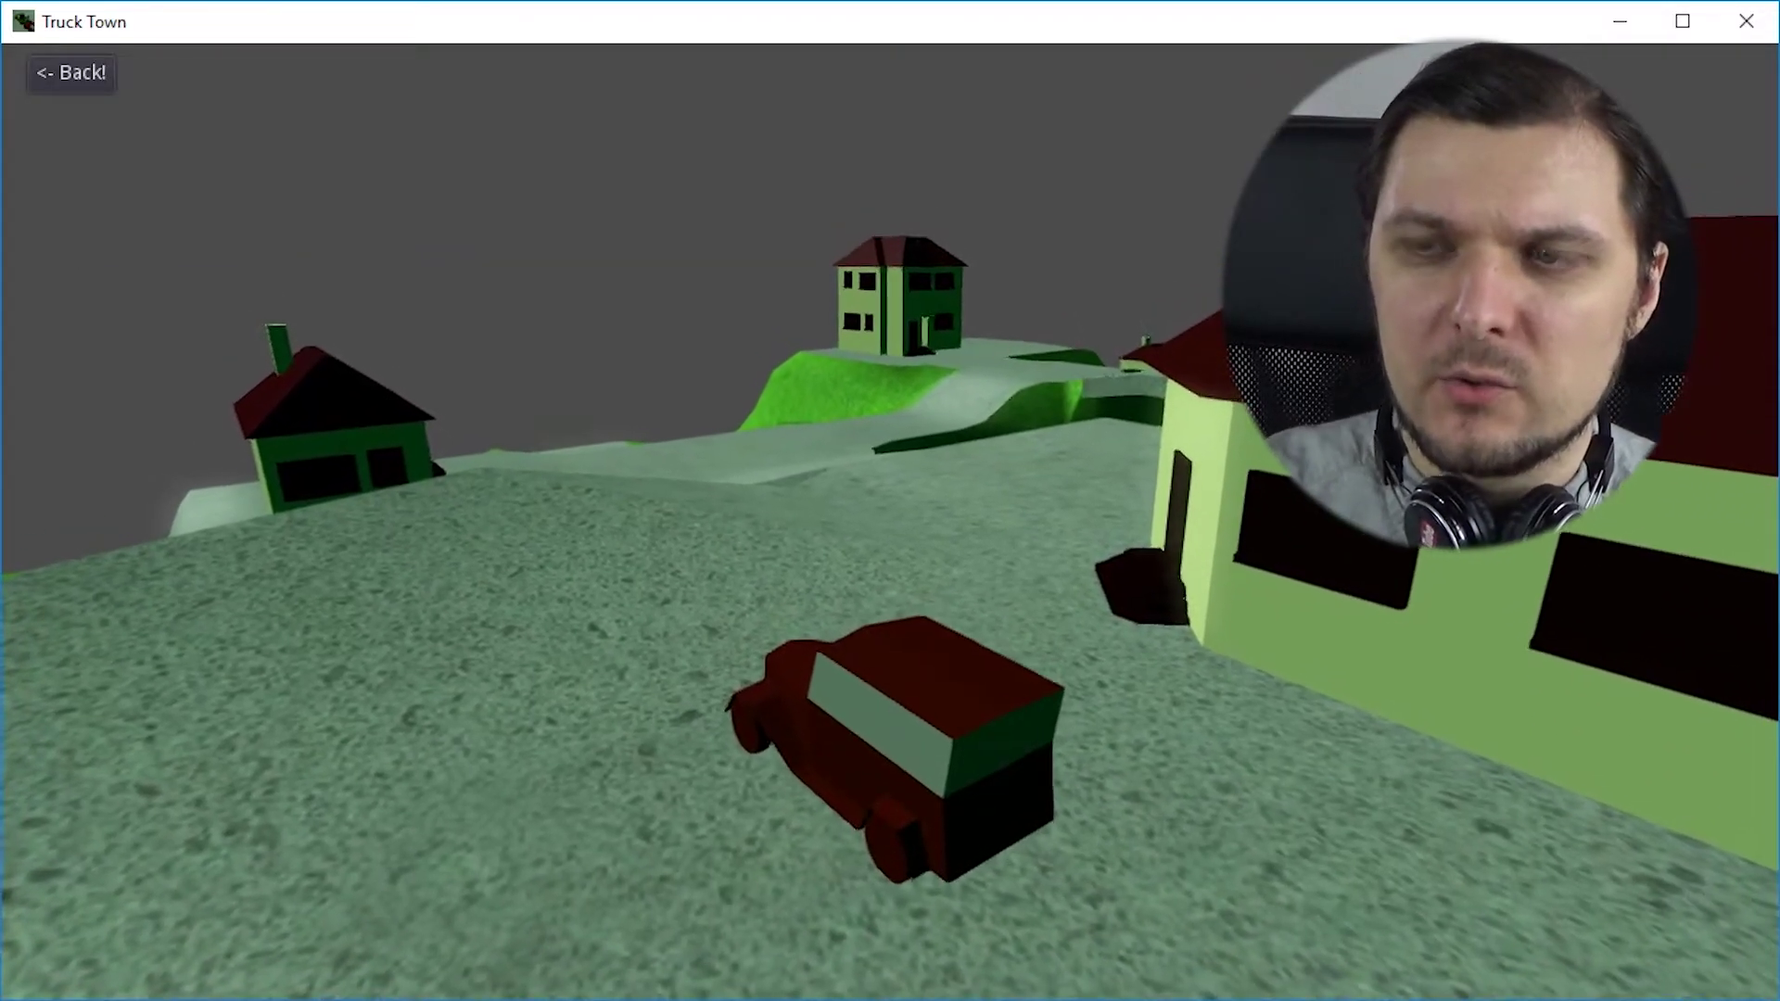
key(Up)
key(Right)
key(Up)
key(Right)
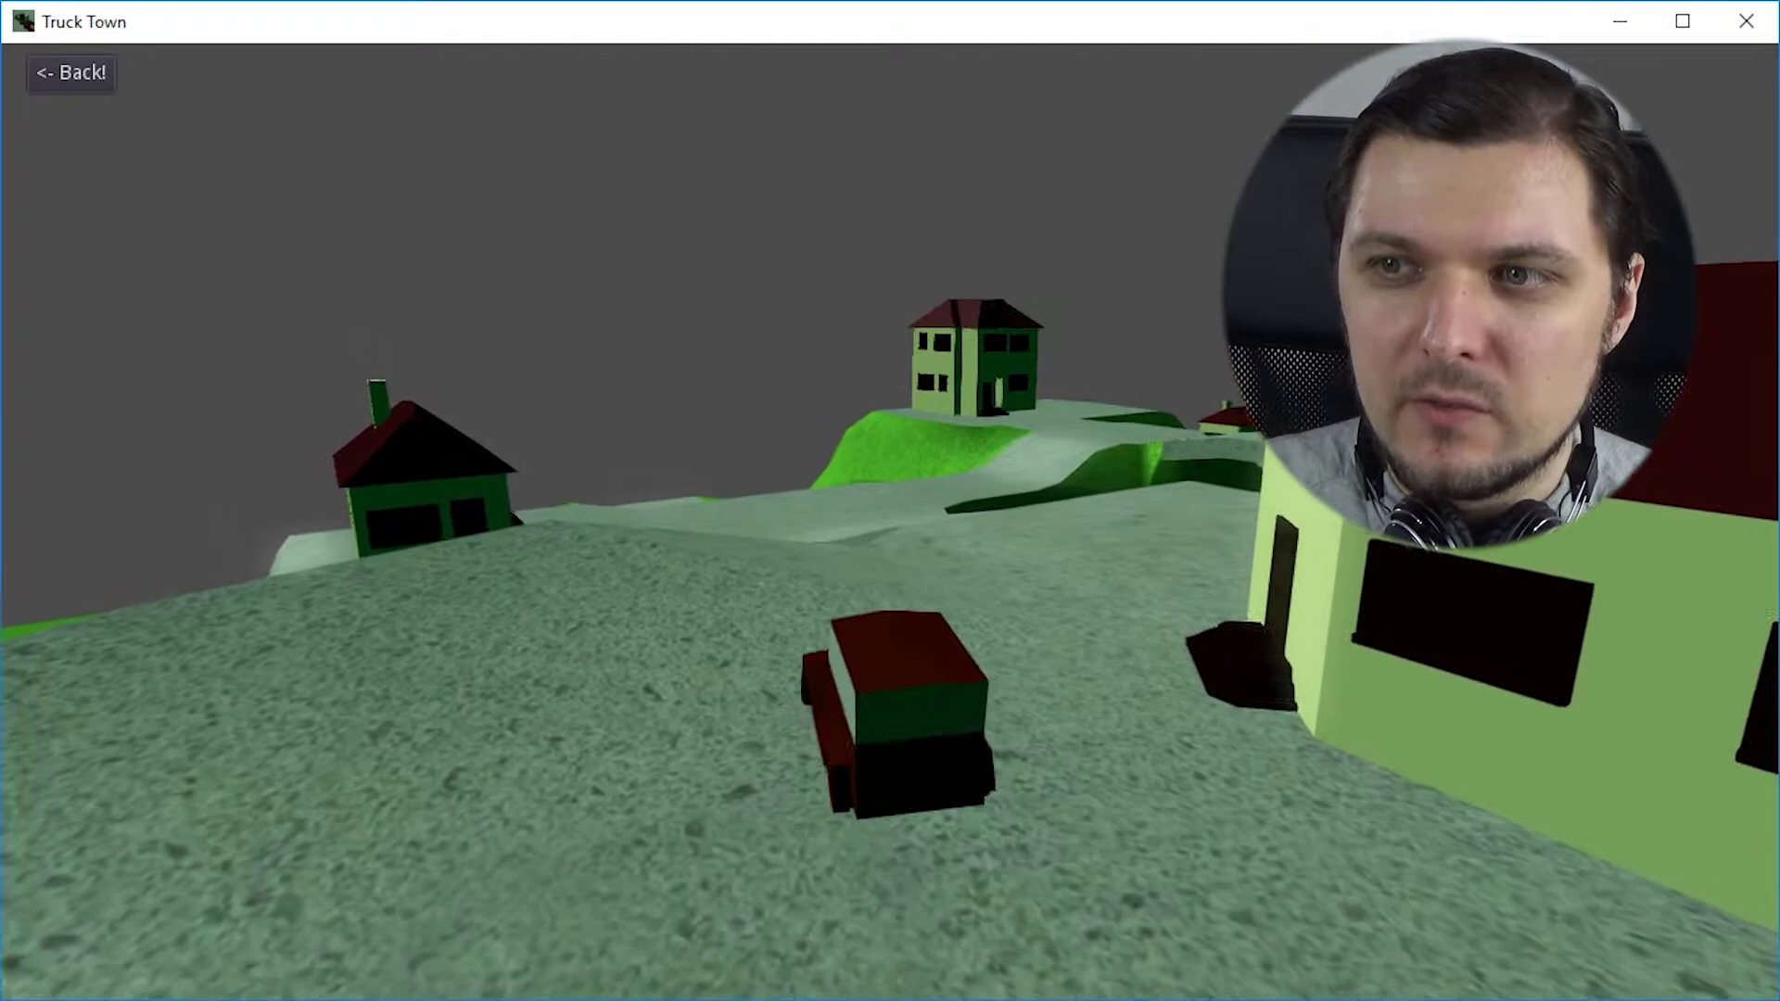
key(Up)
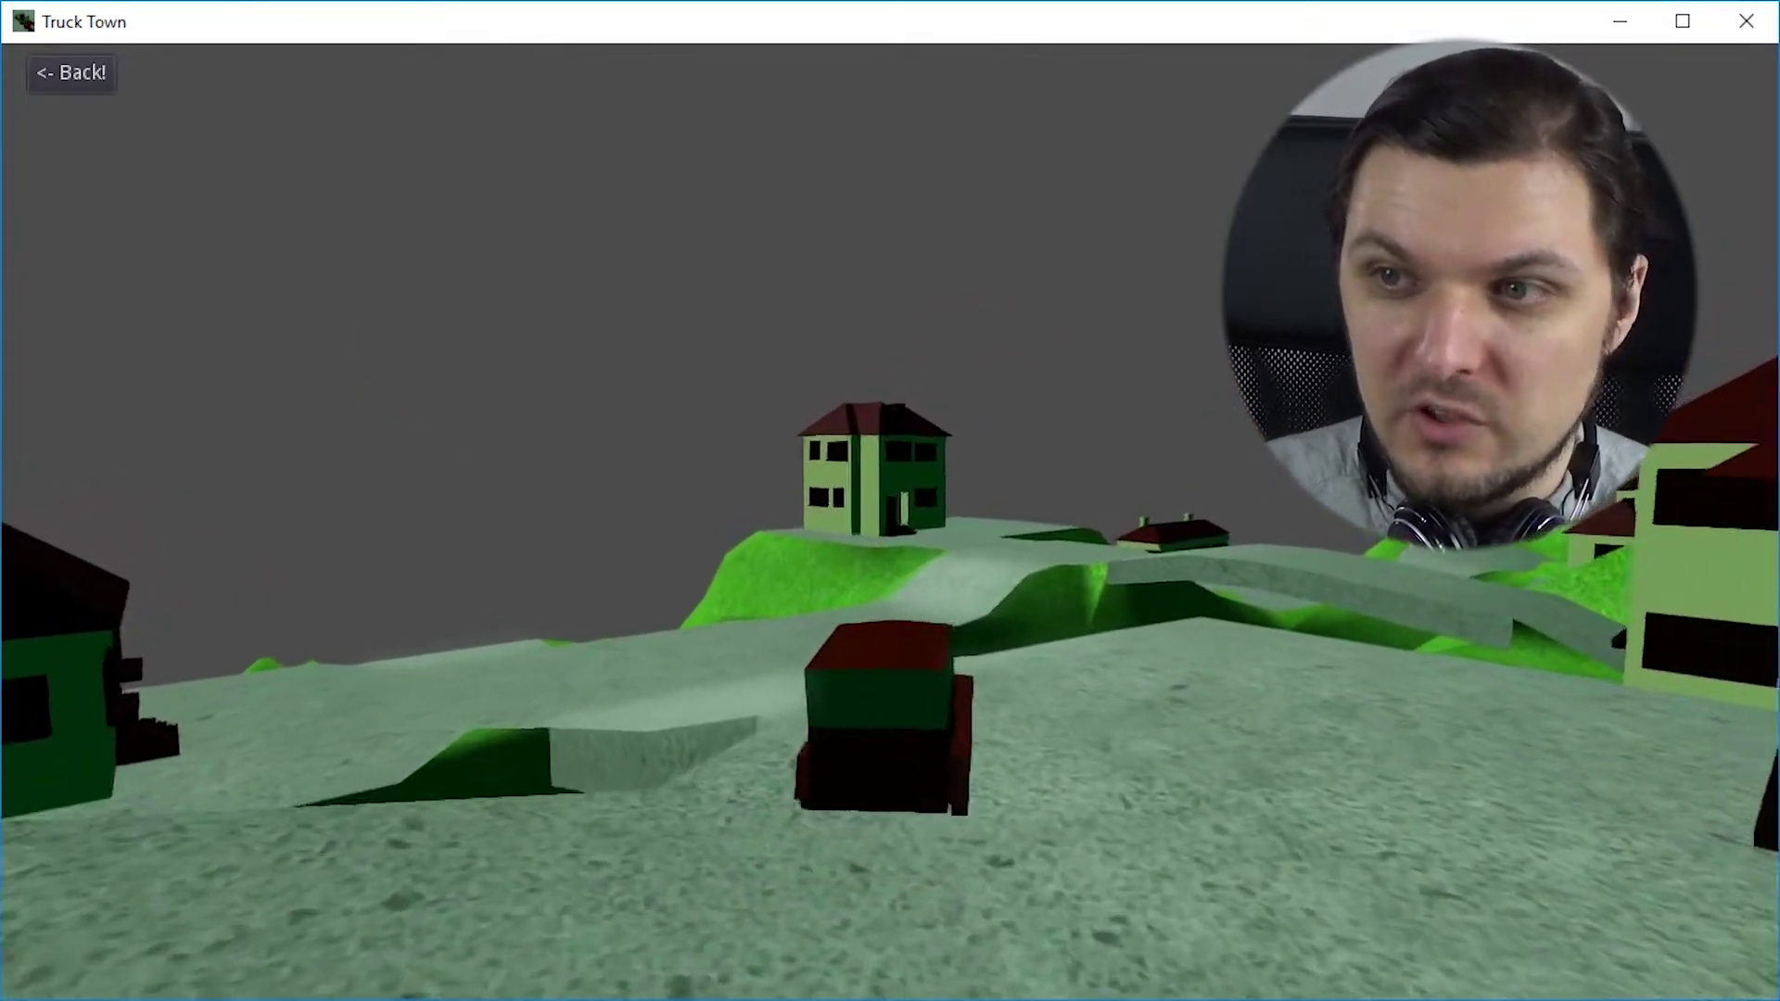
key(Up)
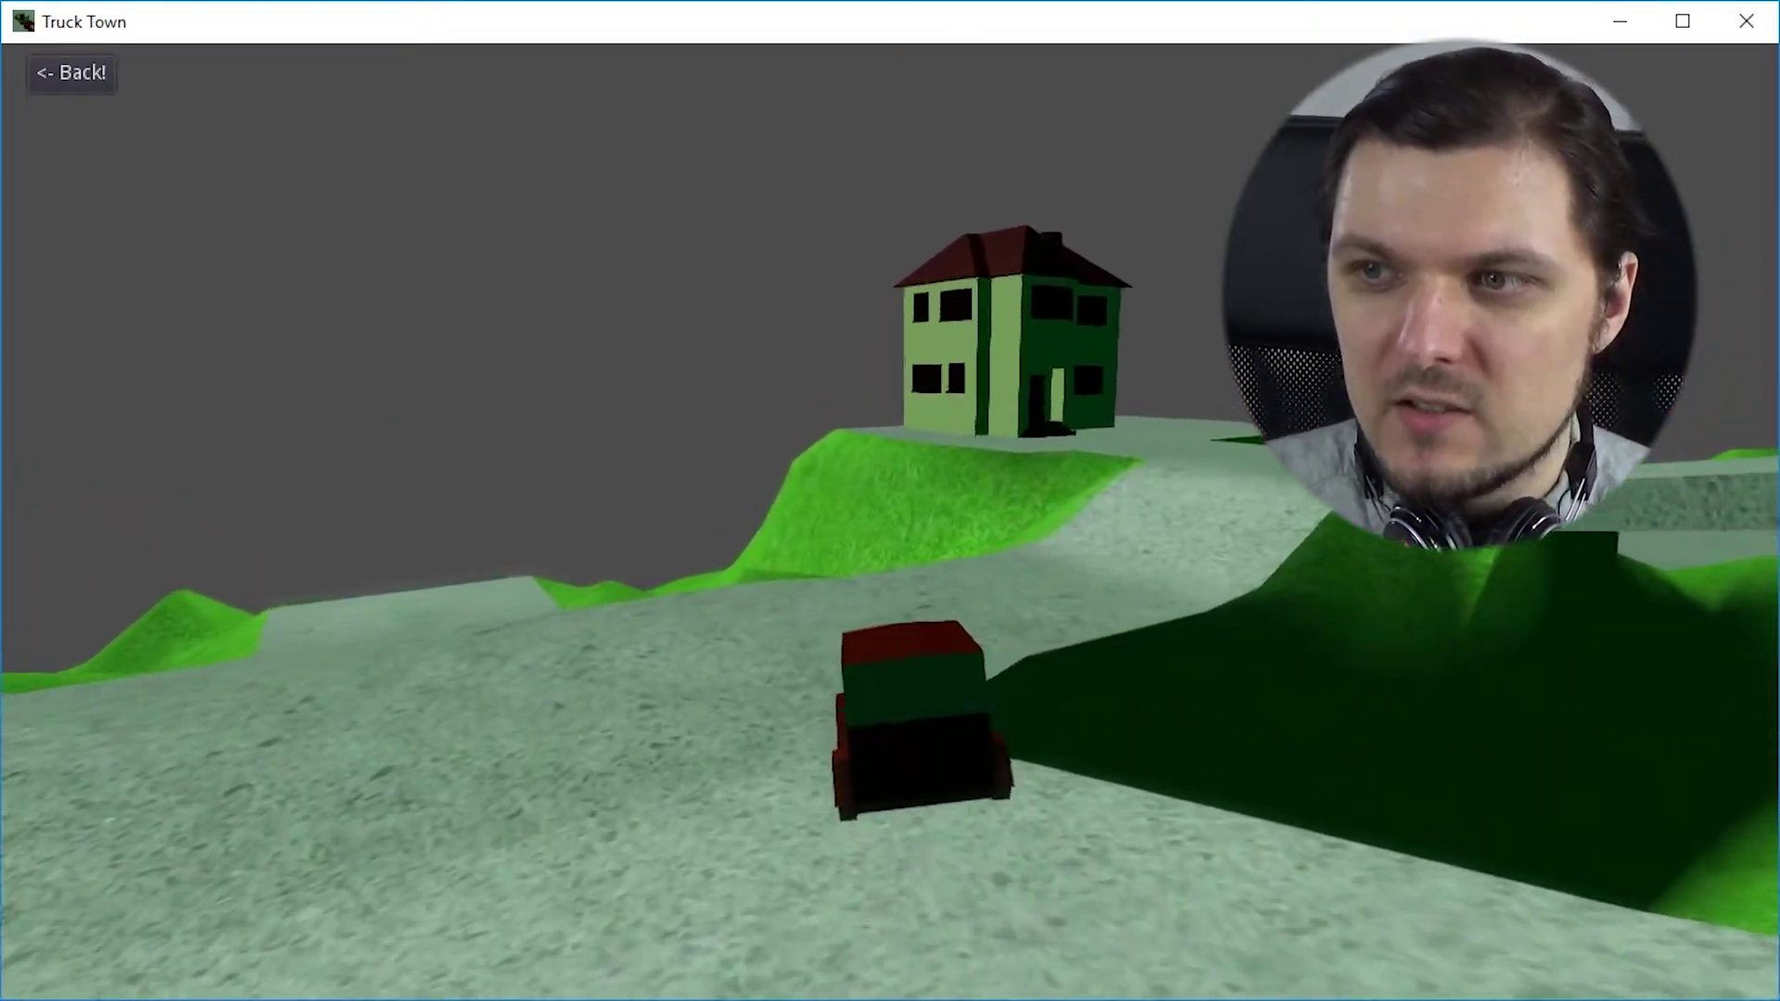
key(Up)
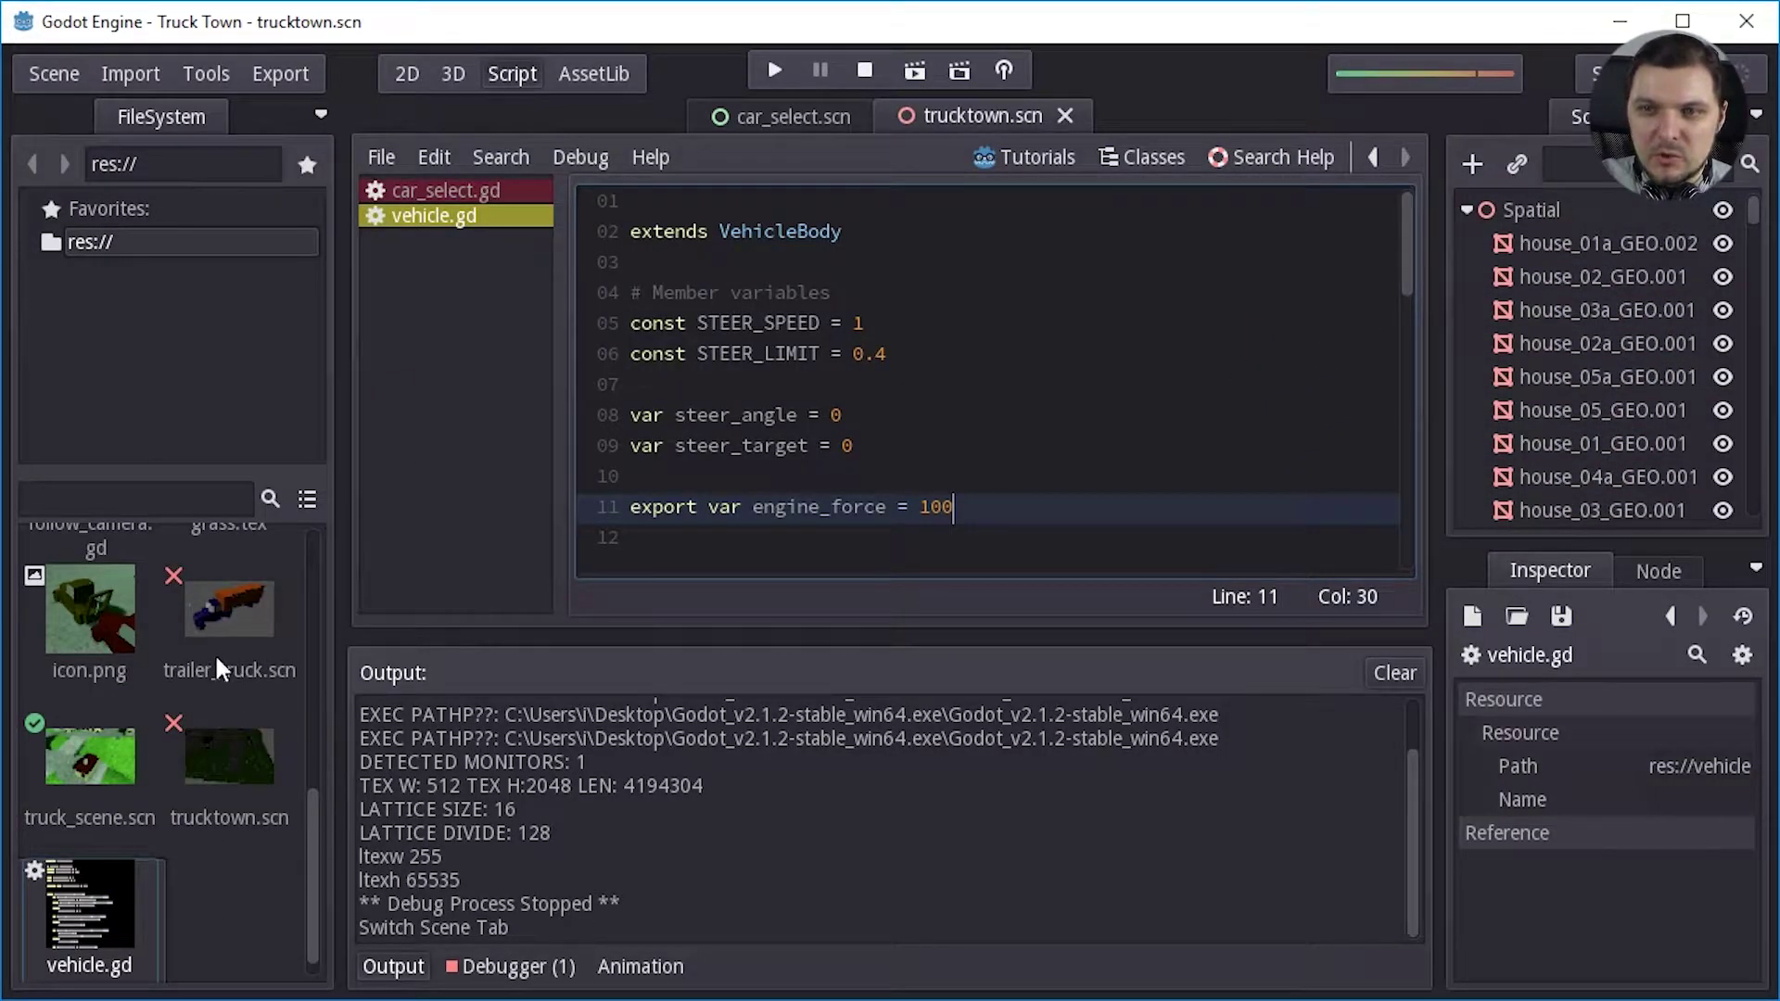
- Open truck_scene.scn and open the Environment resource of its WorldEnvironment node for editing
double_click(86, 767)
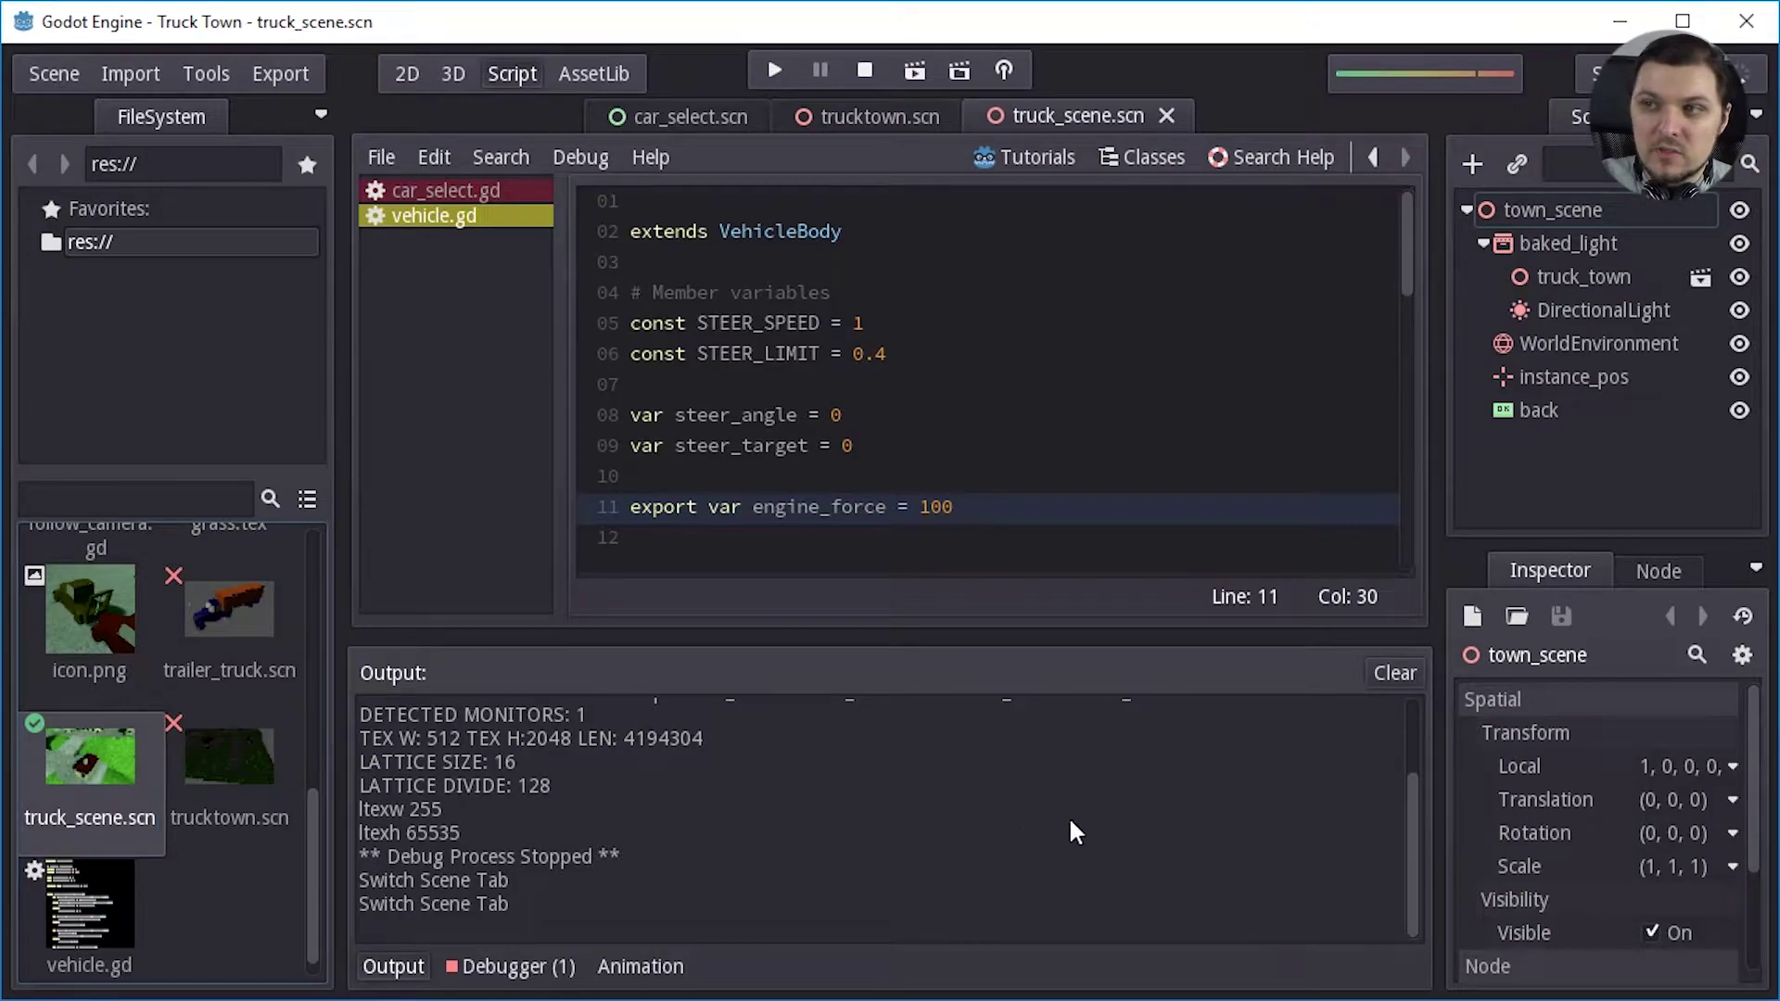
click(1608, 345)
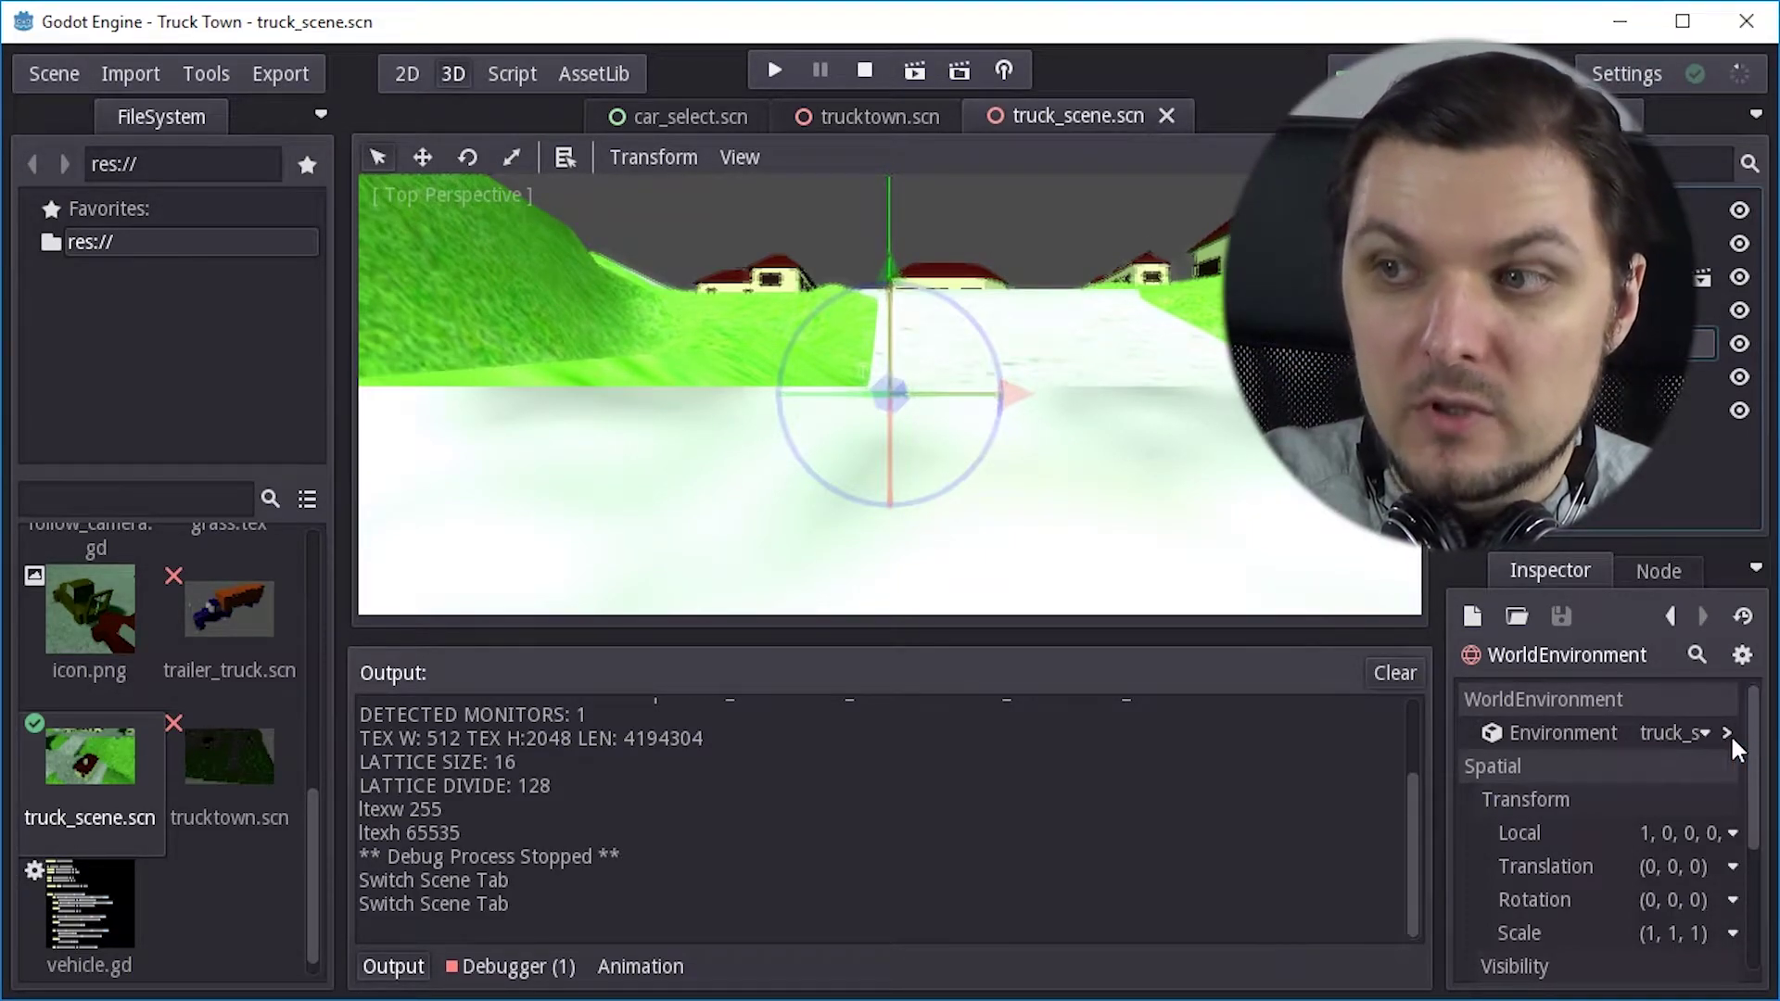
click(1728, 734)
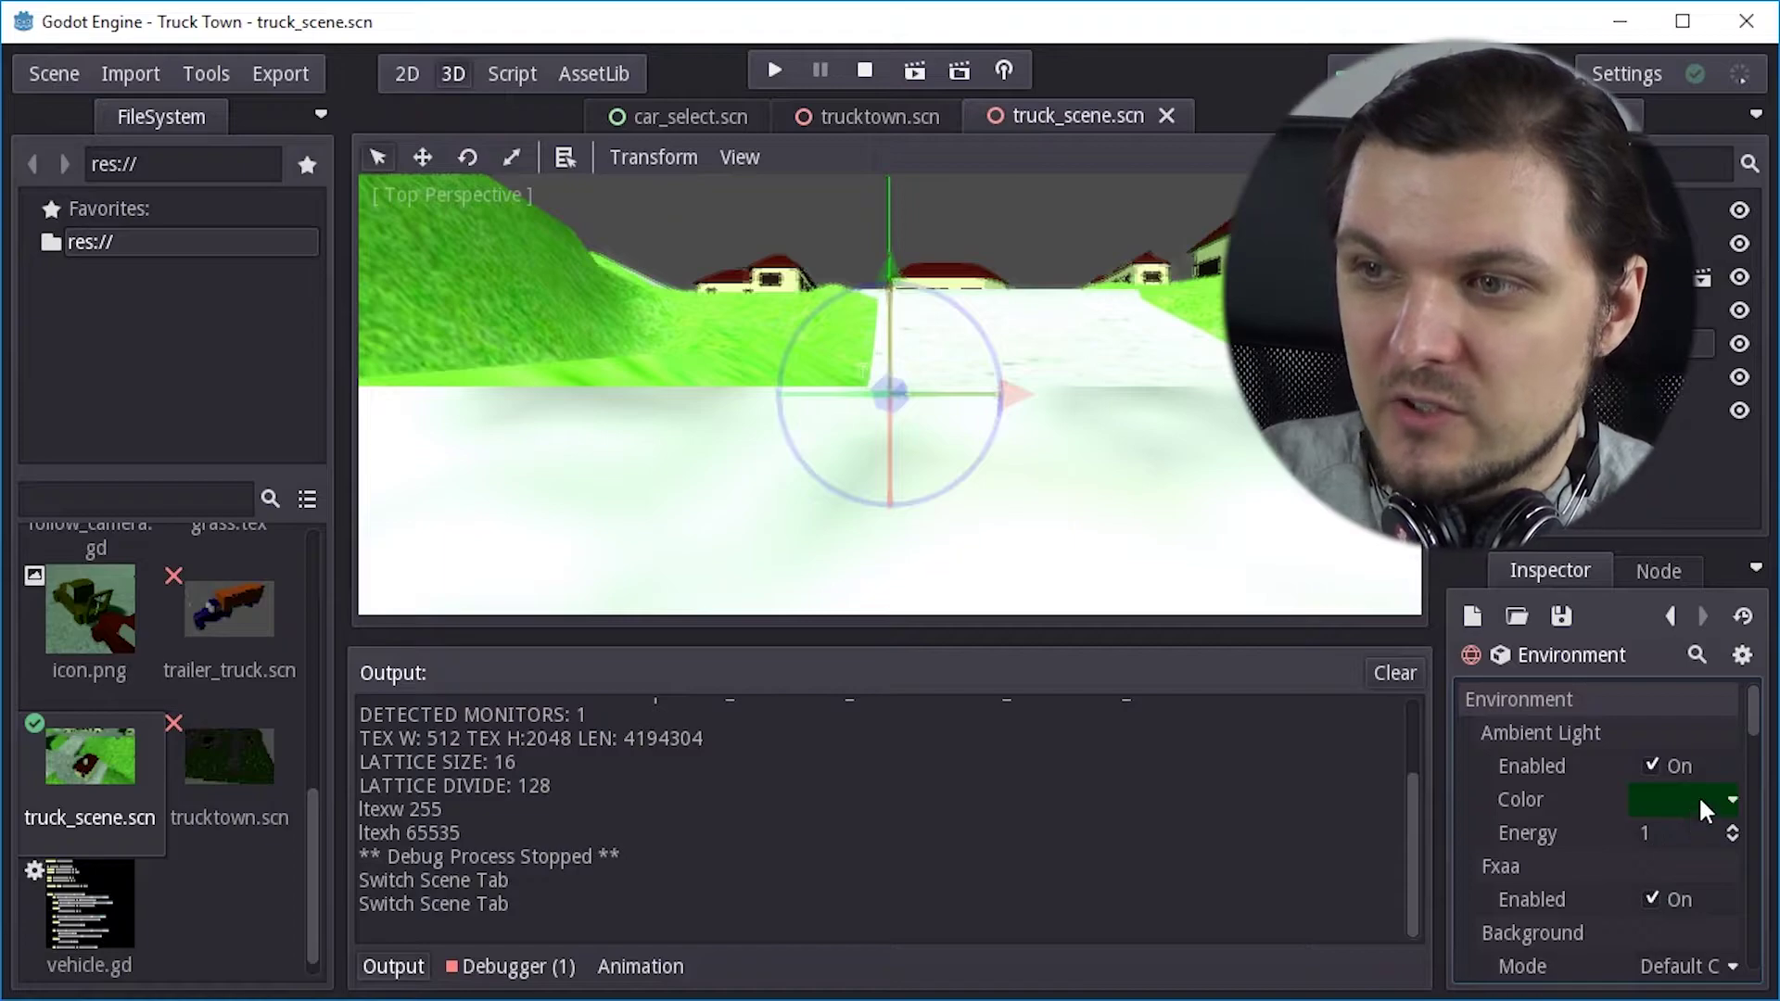
- Toggle the environment's ambient light off and back on to compare its effect on the scene
click(1651, 768)
click(1651, 768)
click(1652, 768)
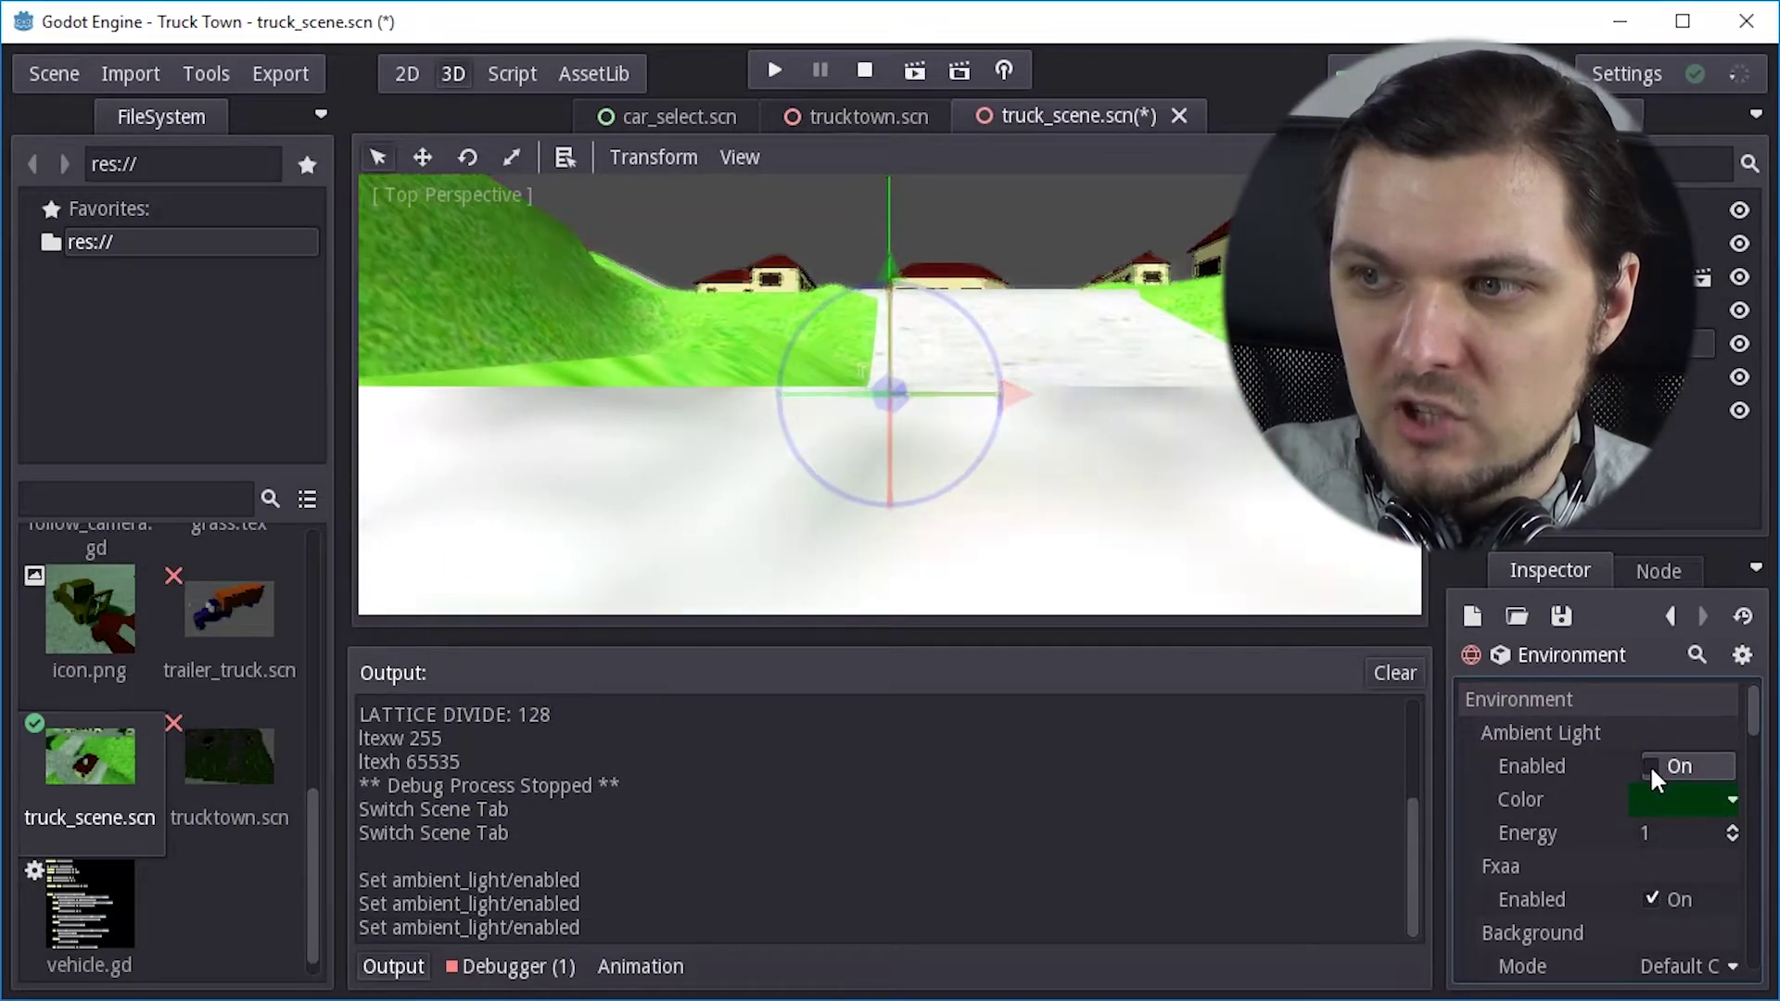
click(1650, 766)
- Try blue and other hues for the ambient light colour and set it to pure red (ff0000)
click(1710, 798)
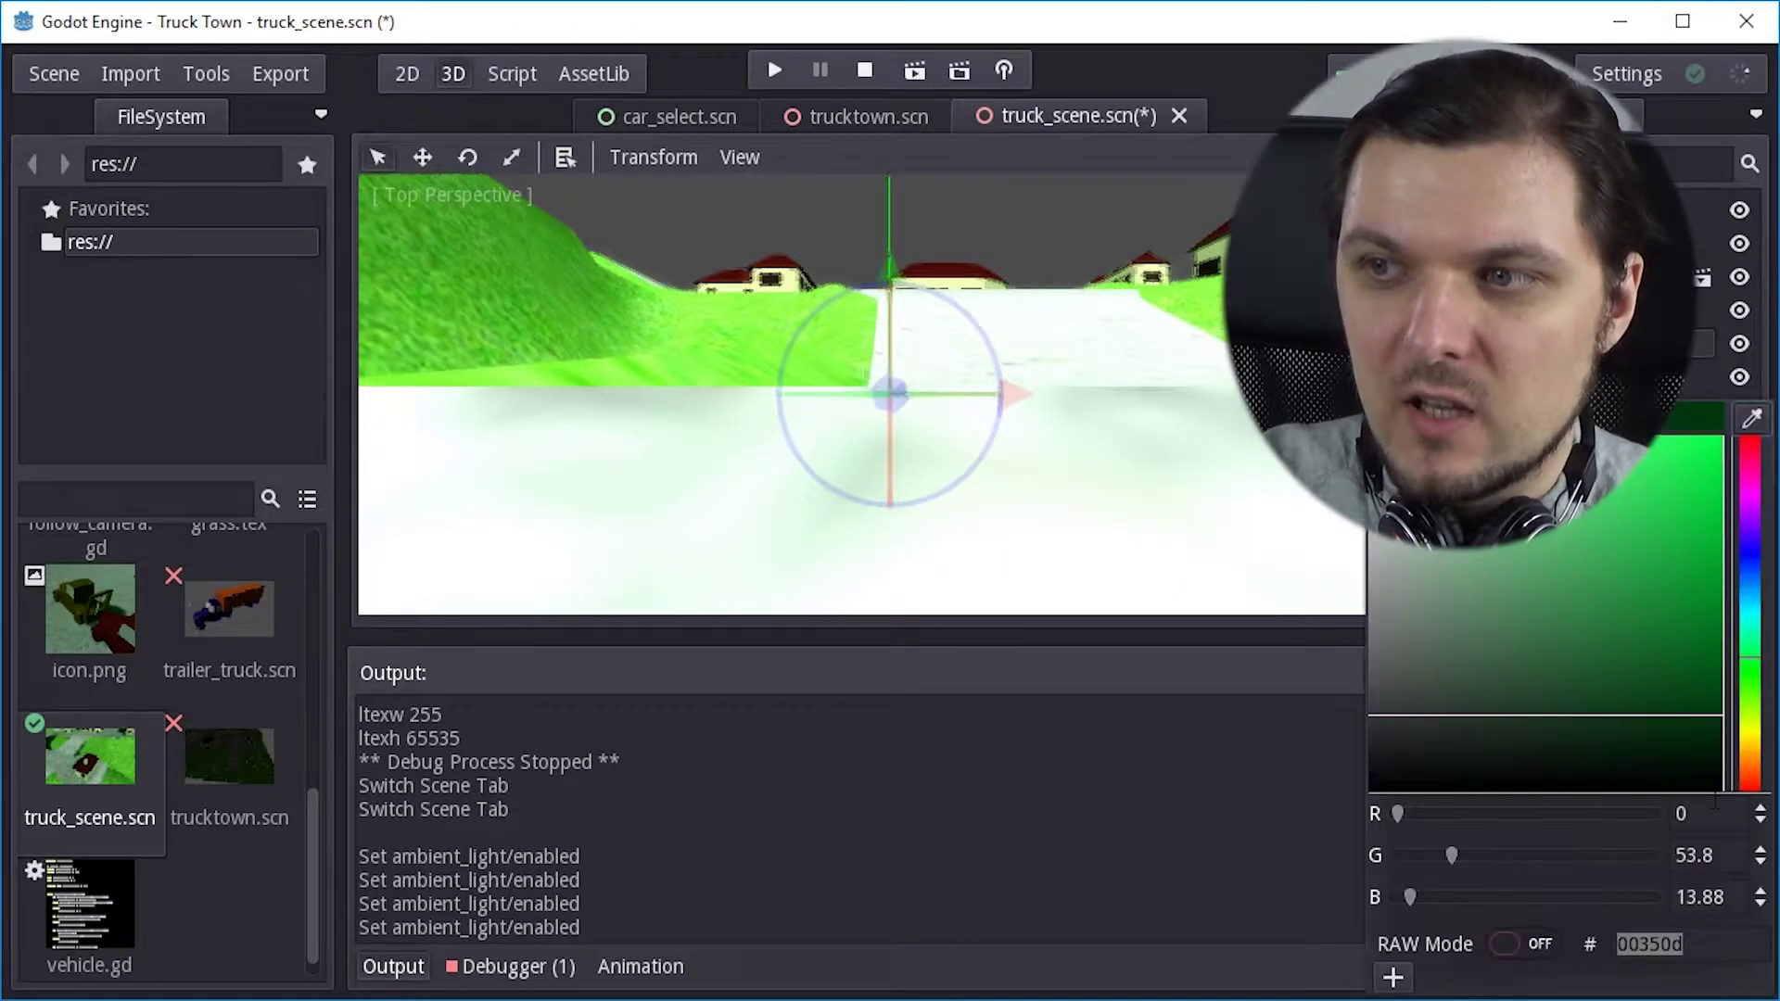
key(Escape)
click(1678, 794)
drag(1679, 775, 1637, 472)
click(1743, 567)
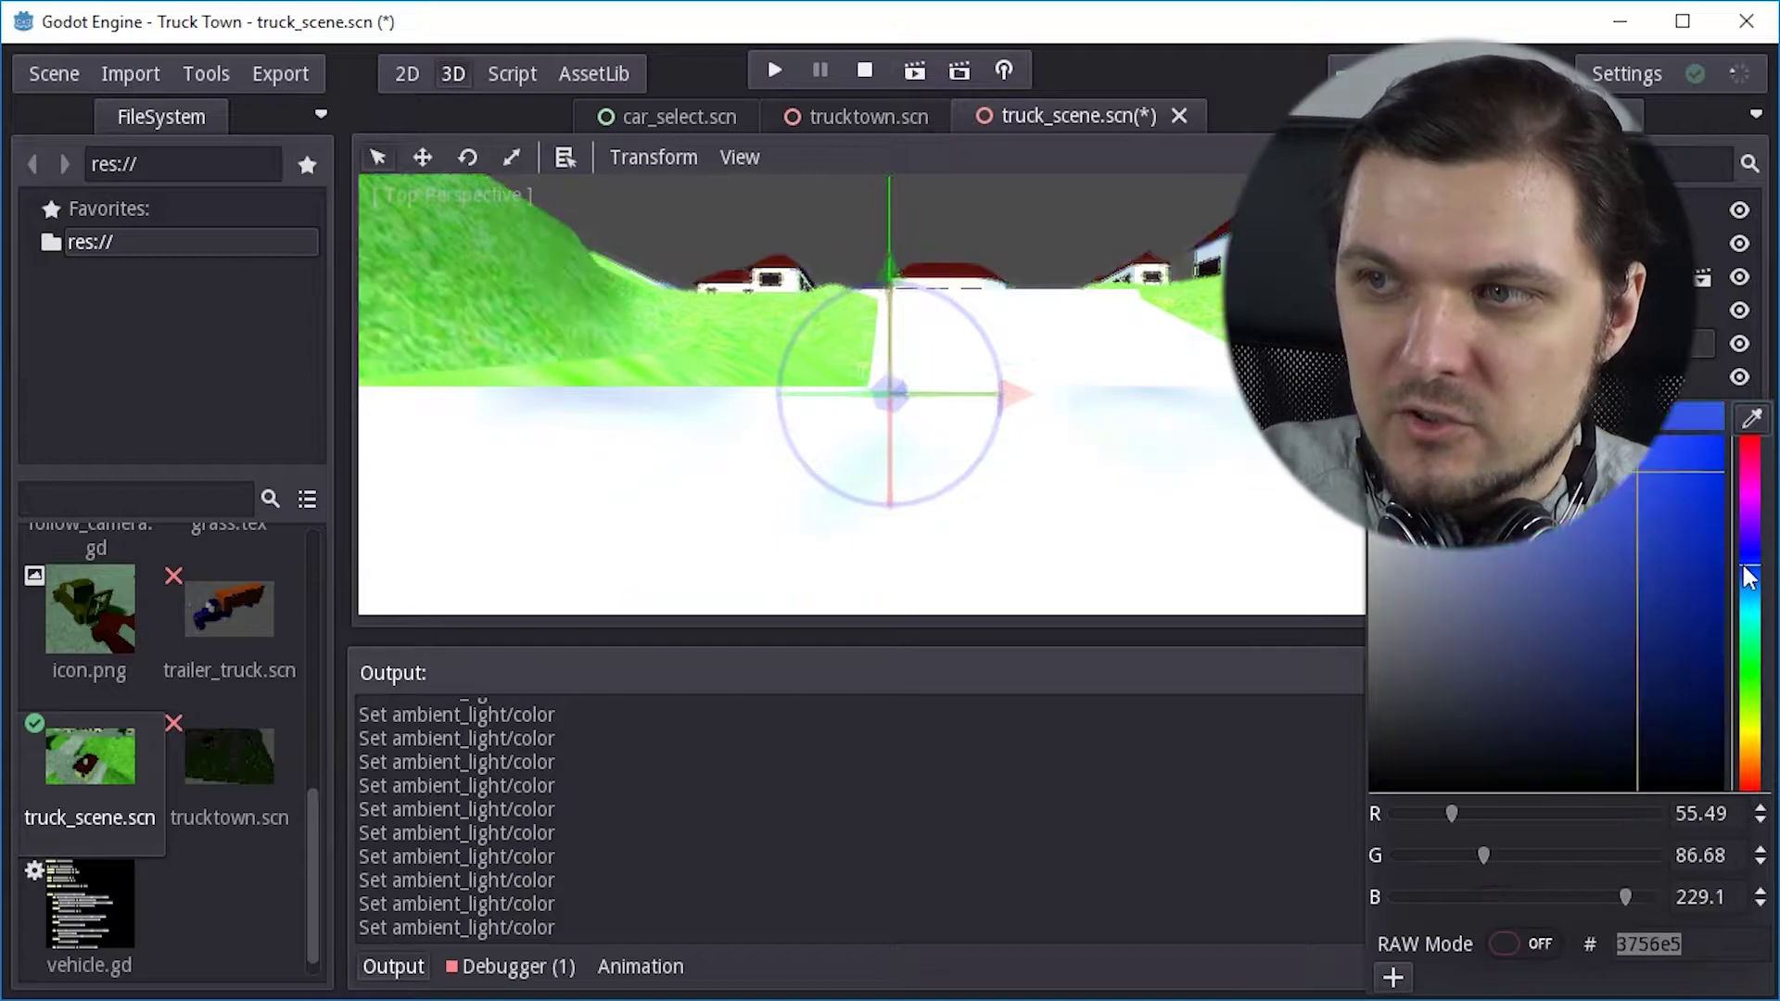
drag(1743, 566, 1755, 429)
click(1723, 436)
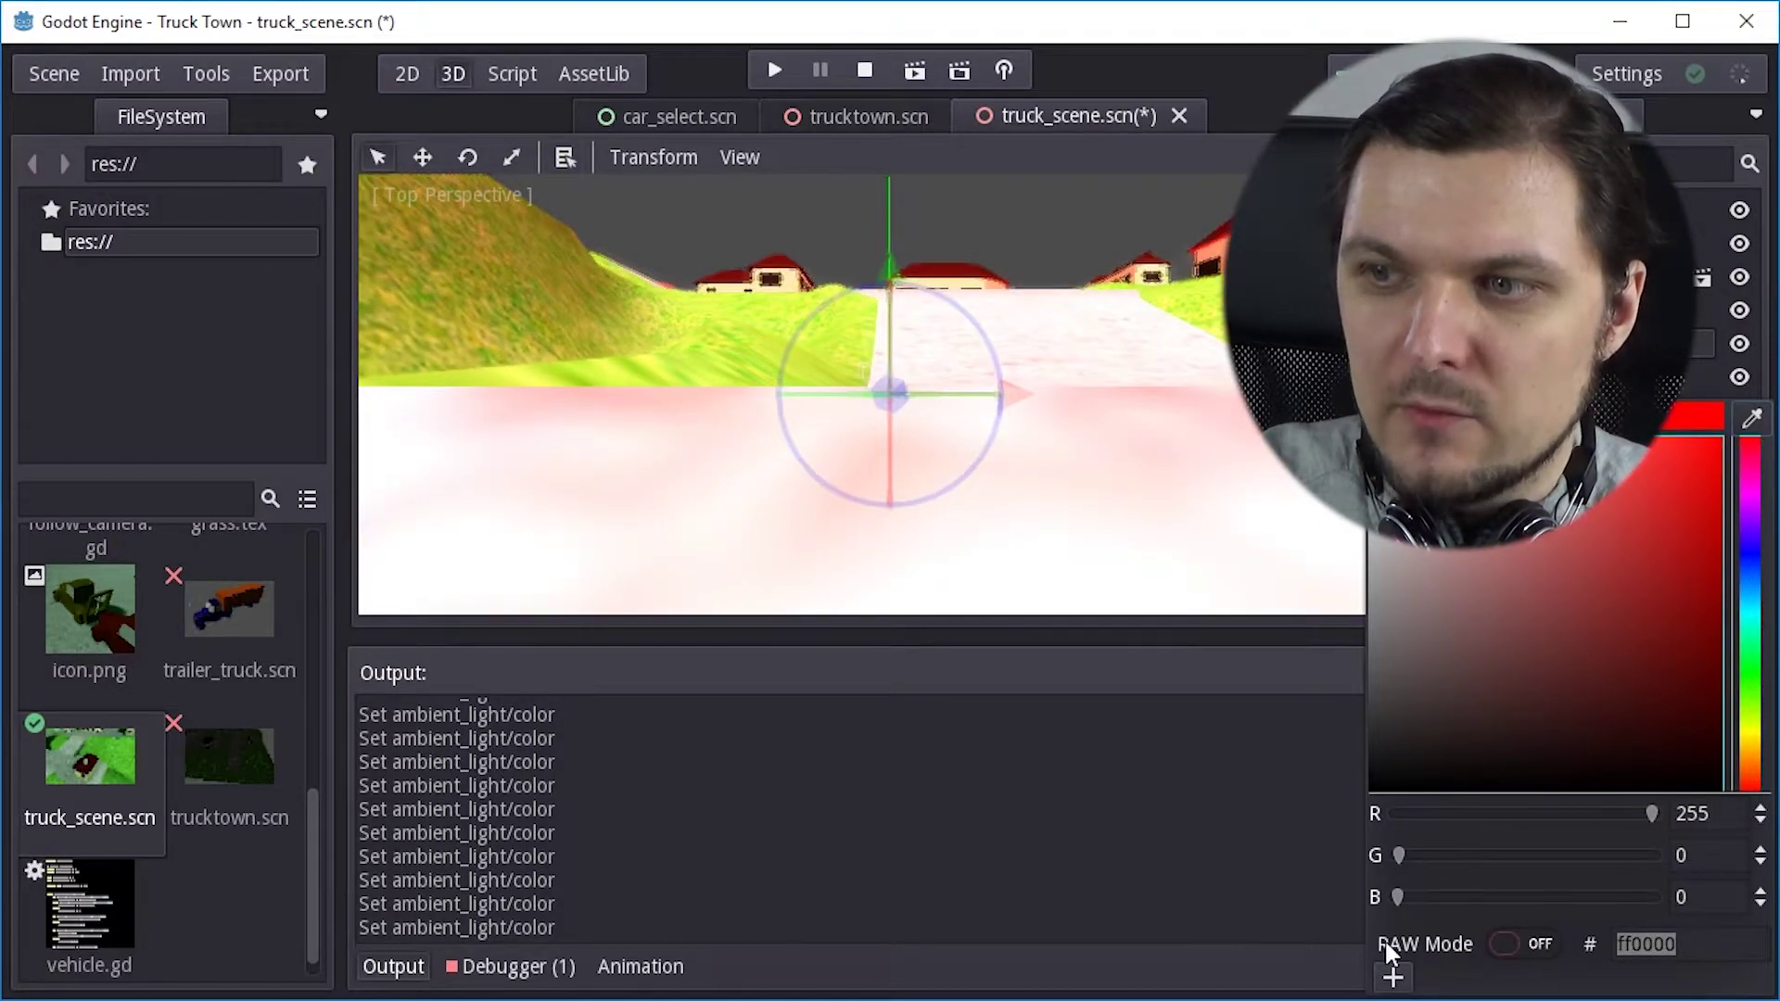
click(1263, 744)
- Raise the ambient light energy to 50.08 and test-drive the van in the running game
drag(1688, 827, 1775, 826)
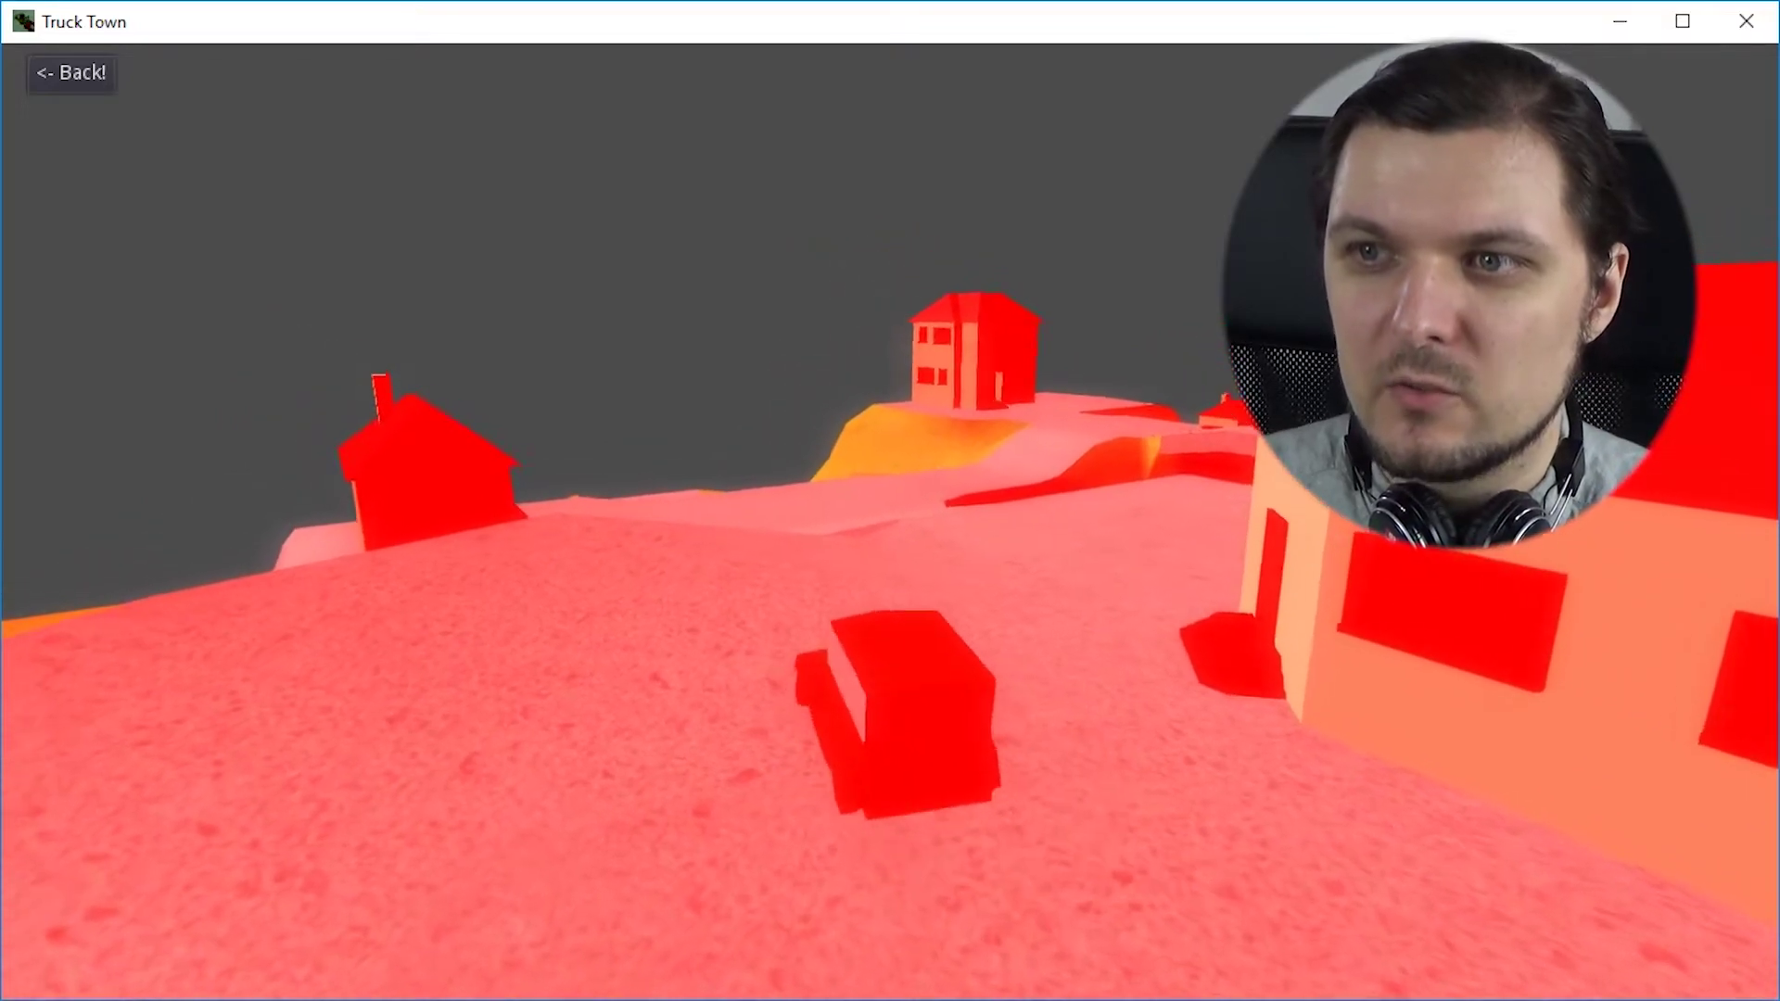
key(Up)
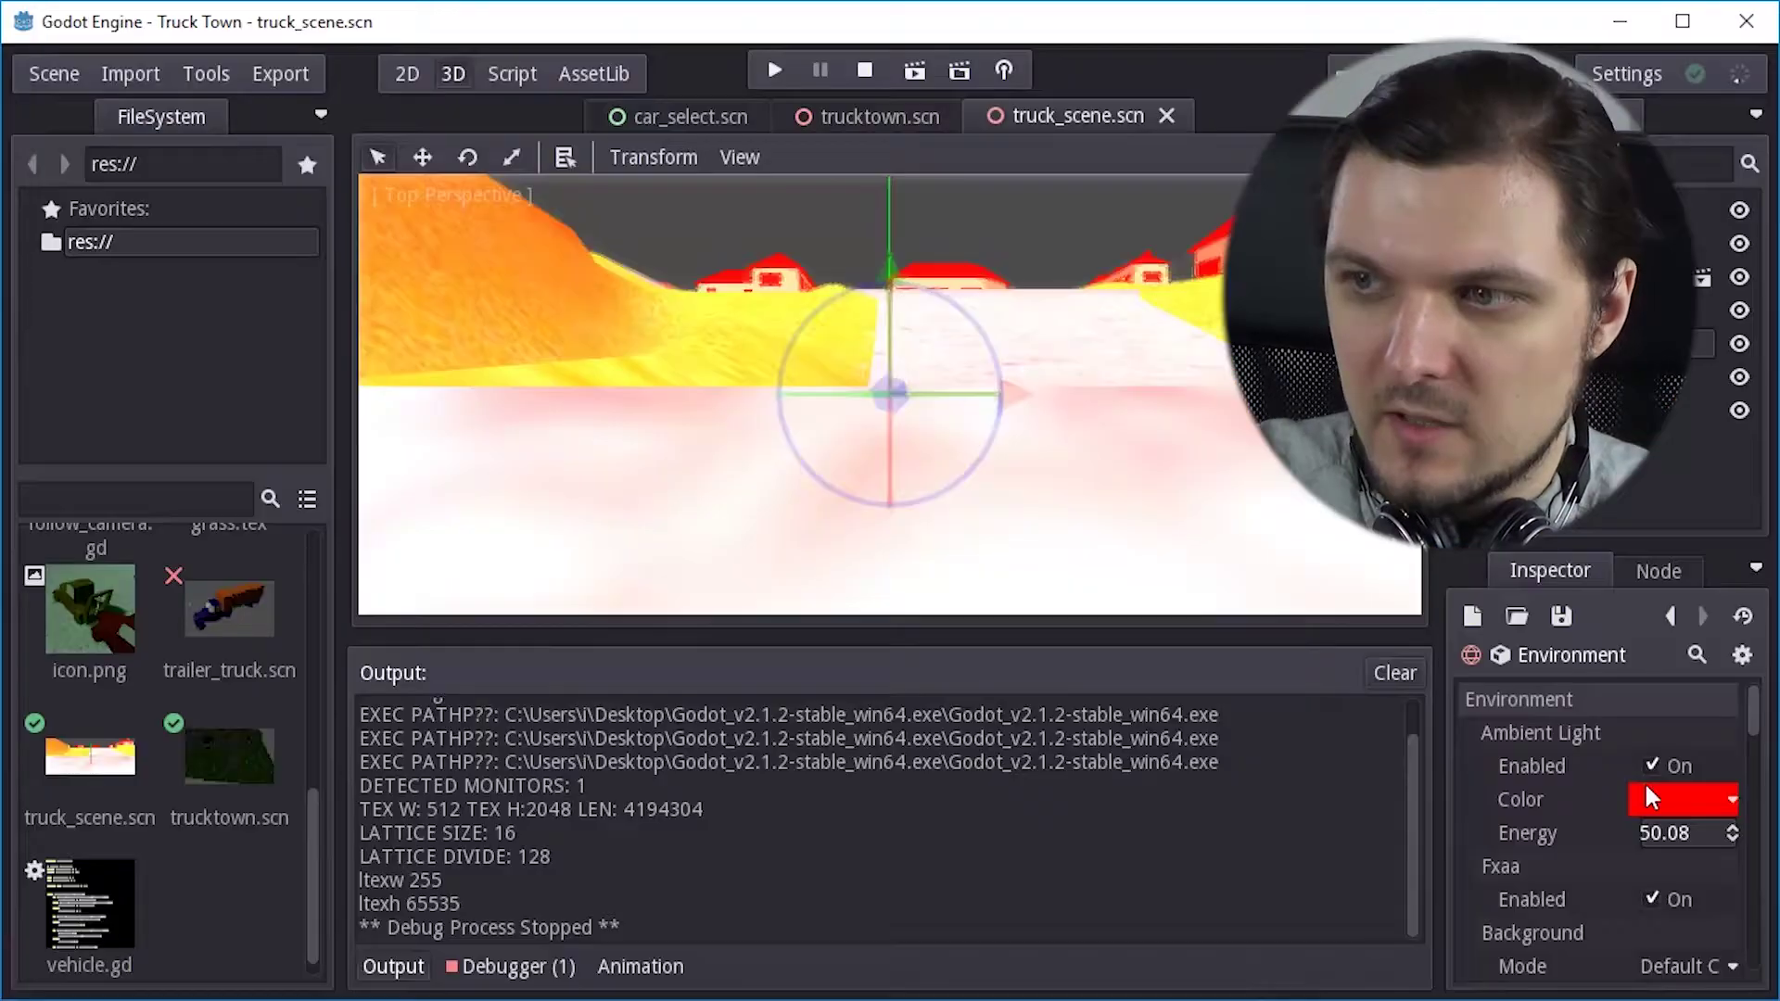
- Set the ambient light colour to a pale yellow and its energy to 1
click(1644, 791)
drag(1589, 666, 1152, 350)
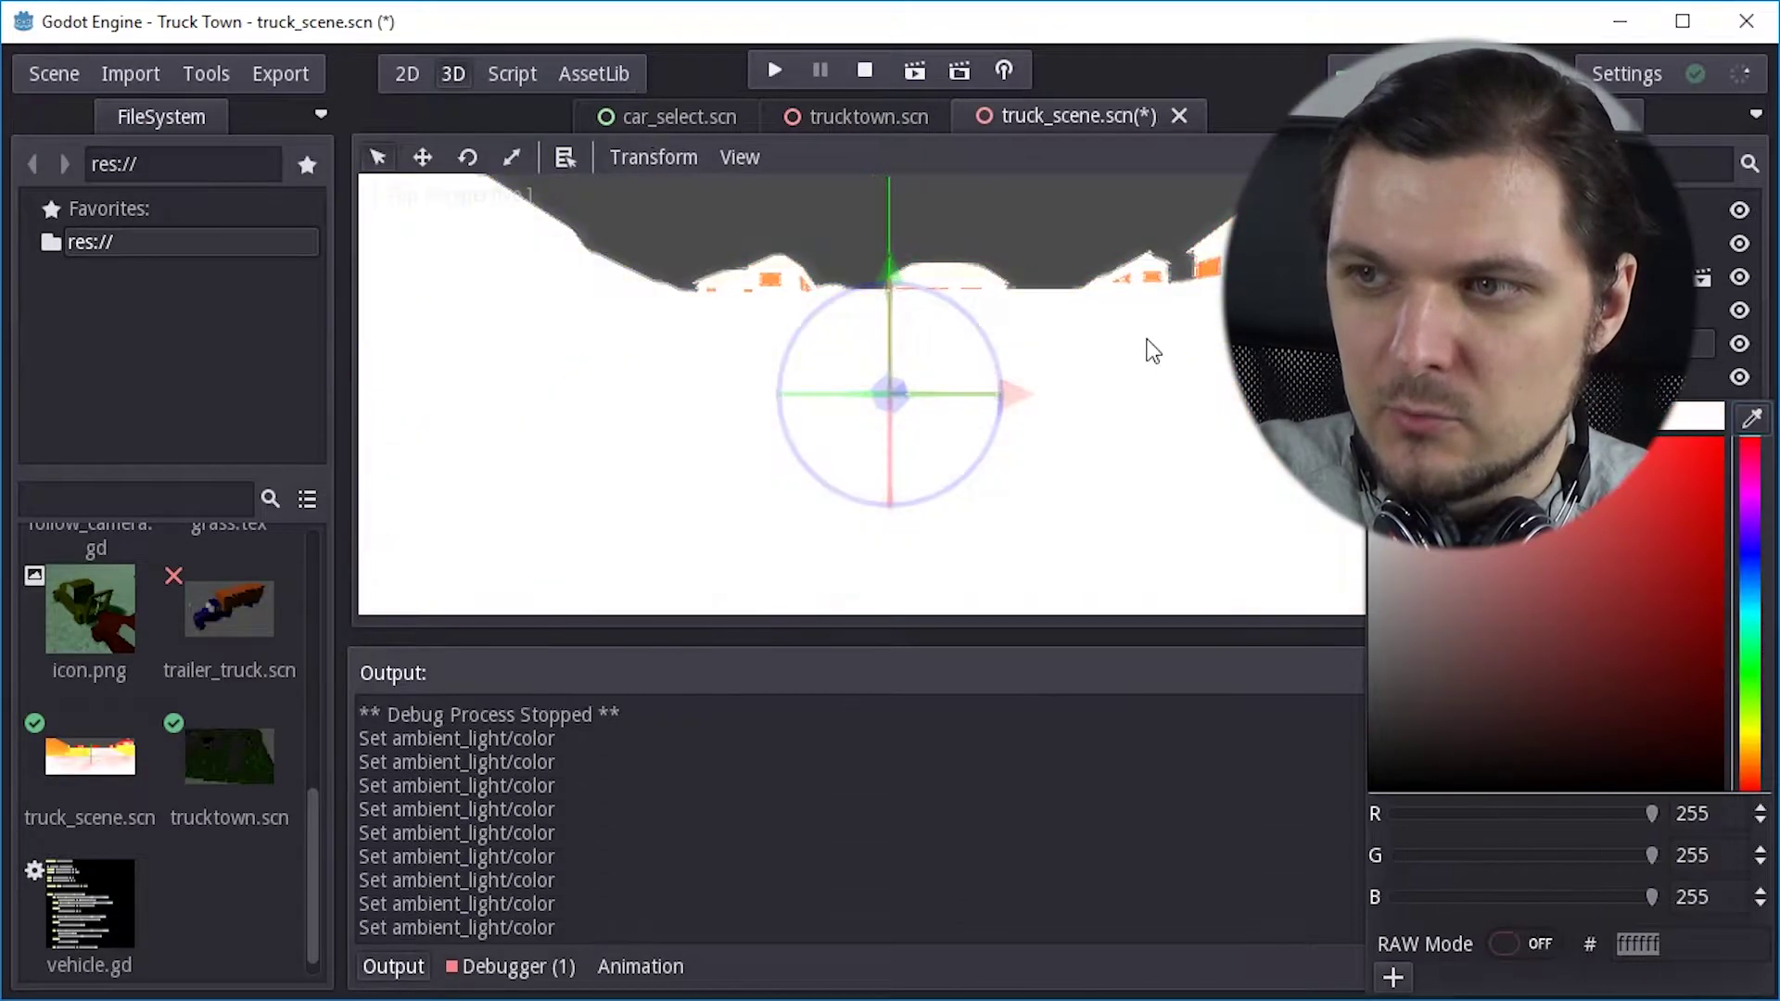
click(1757, 728)
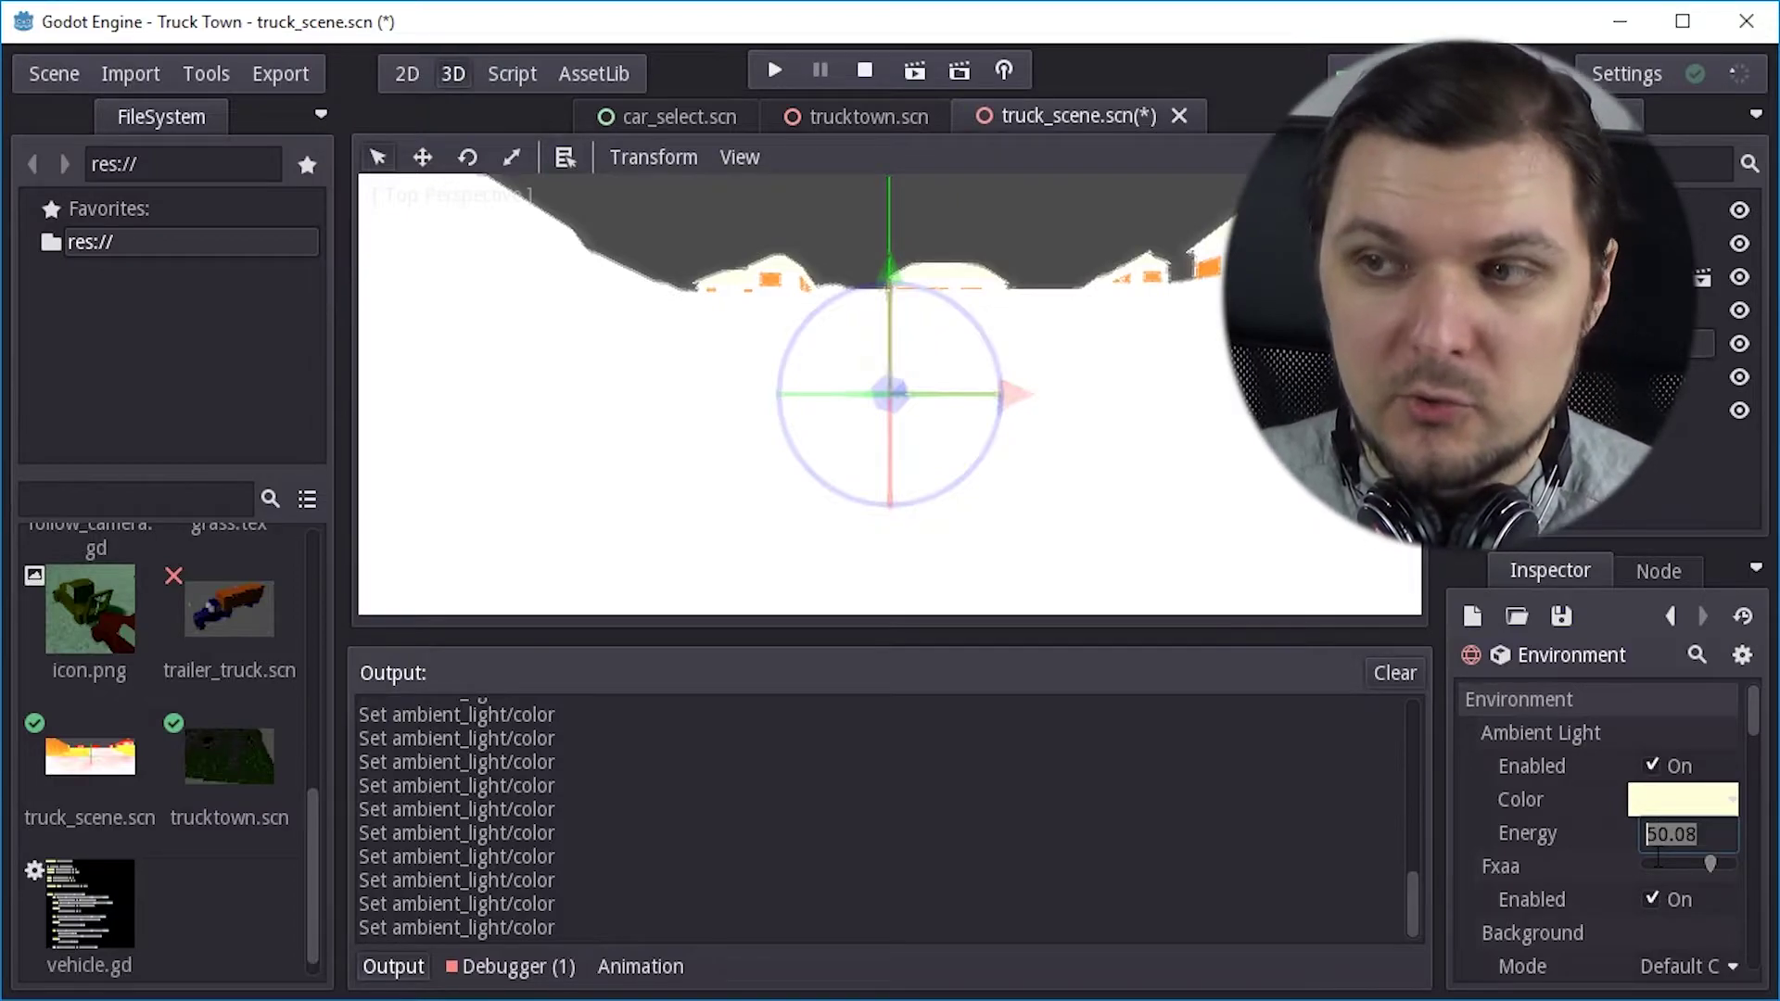
key(Return)
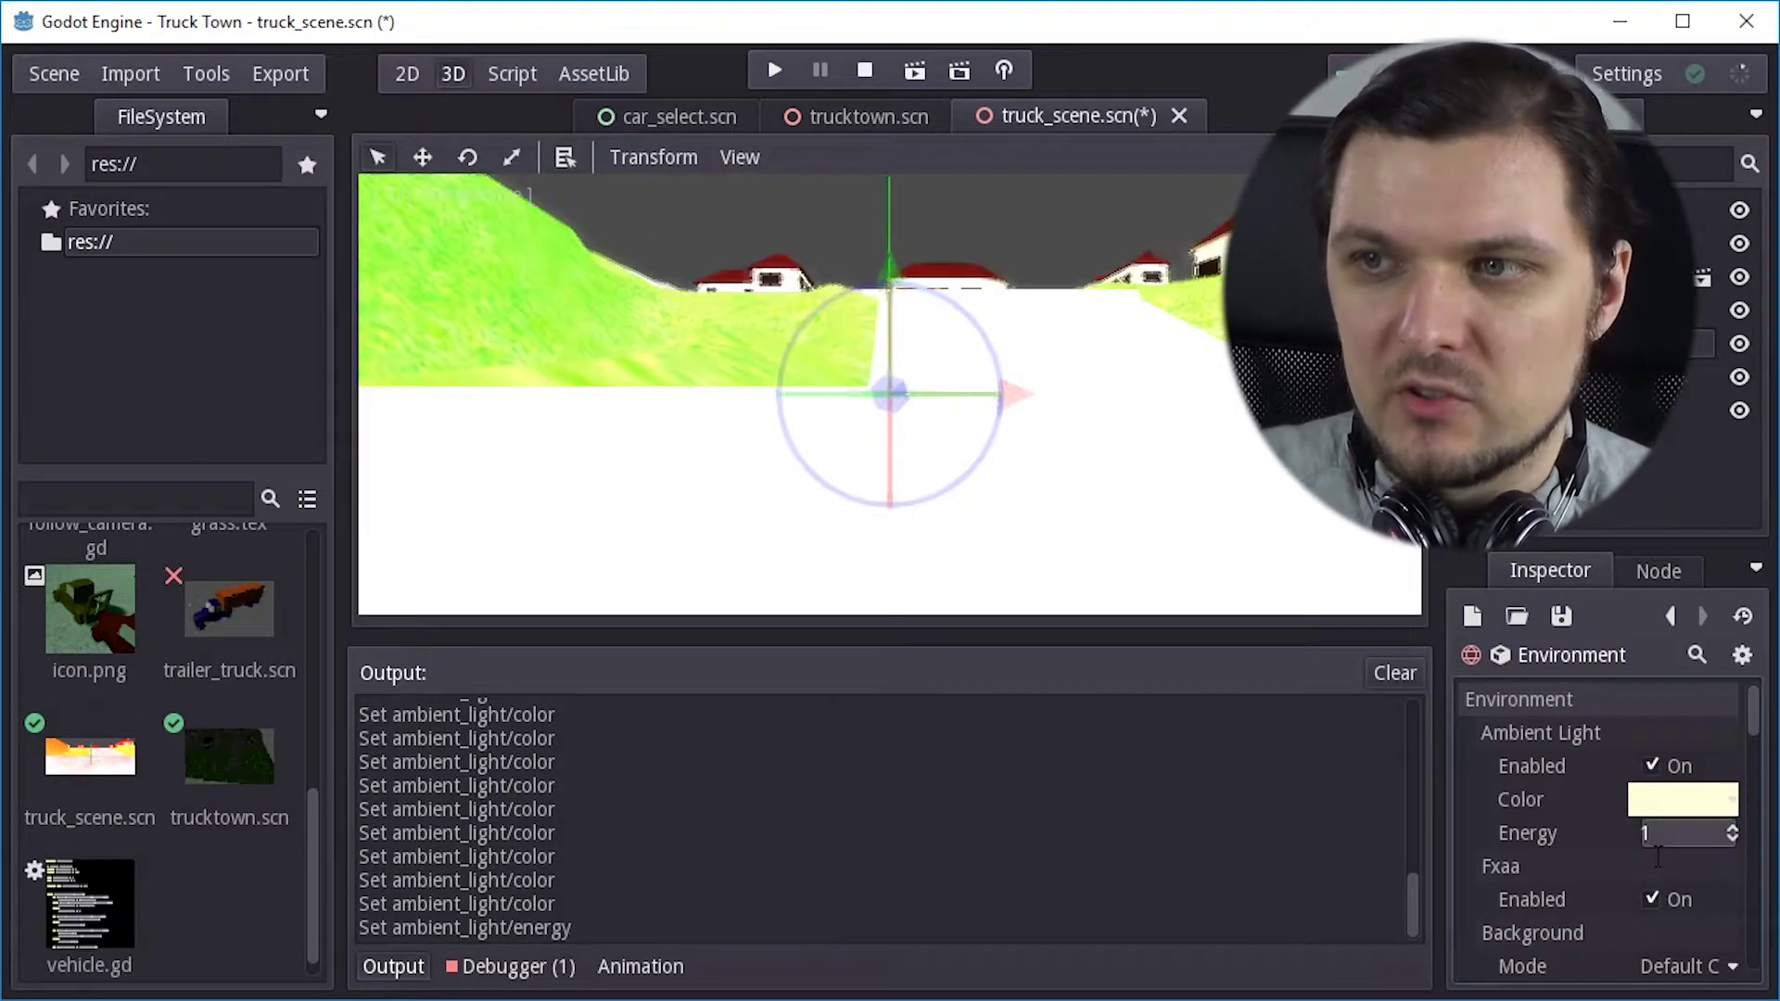
- Run the game and drive the van around to view the town under the pale yellow ambient light
click(775, 71)
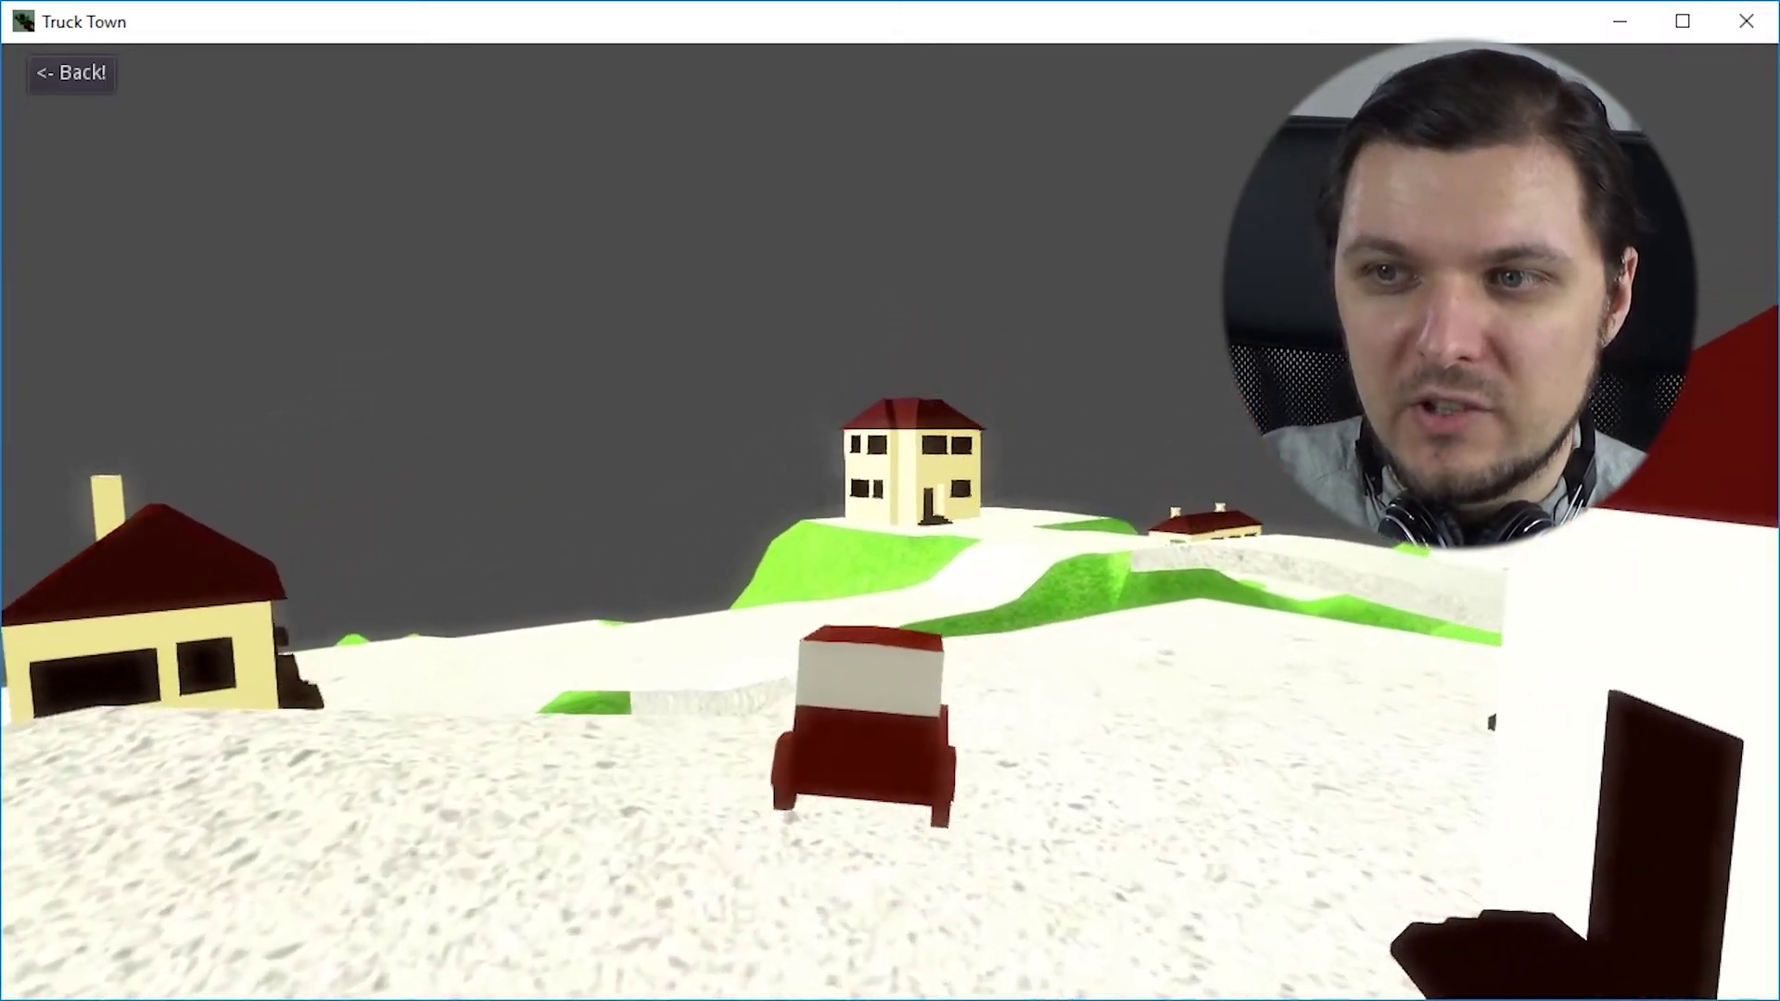
key(Up)
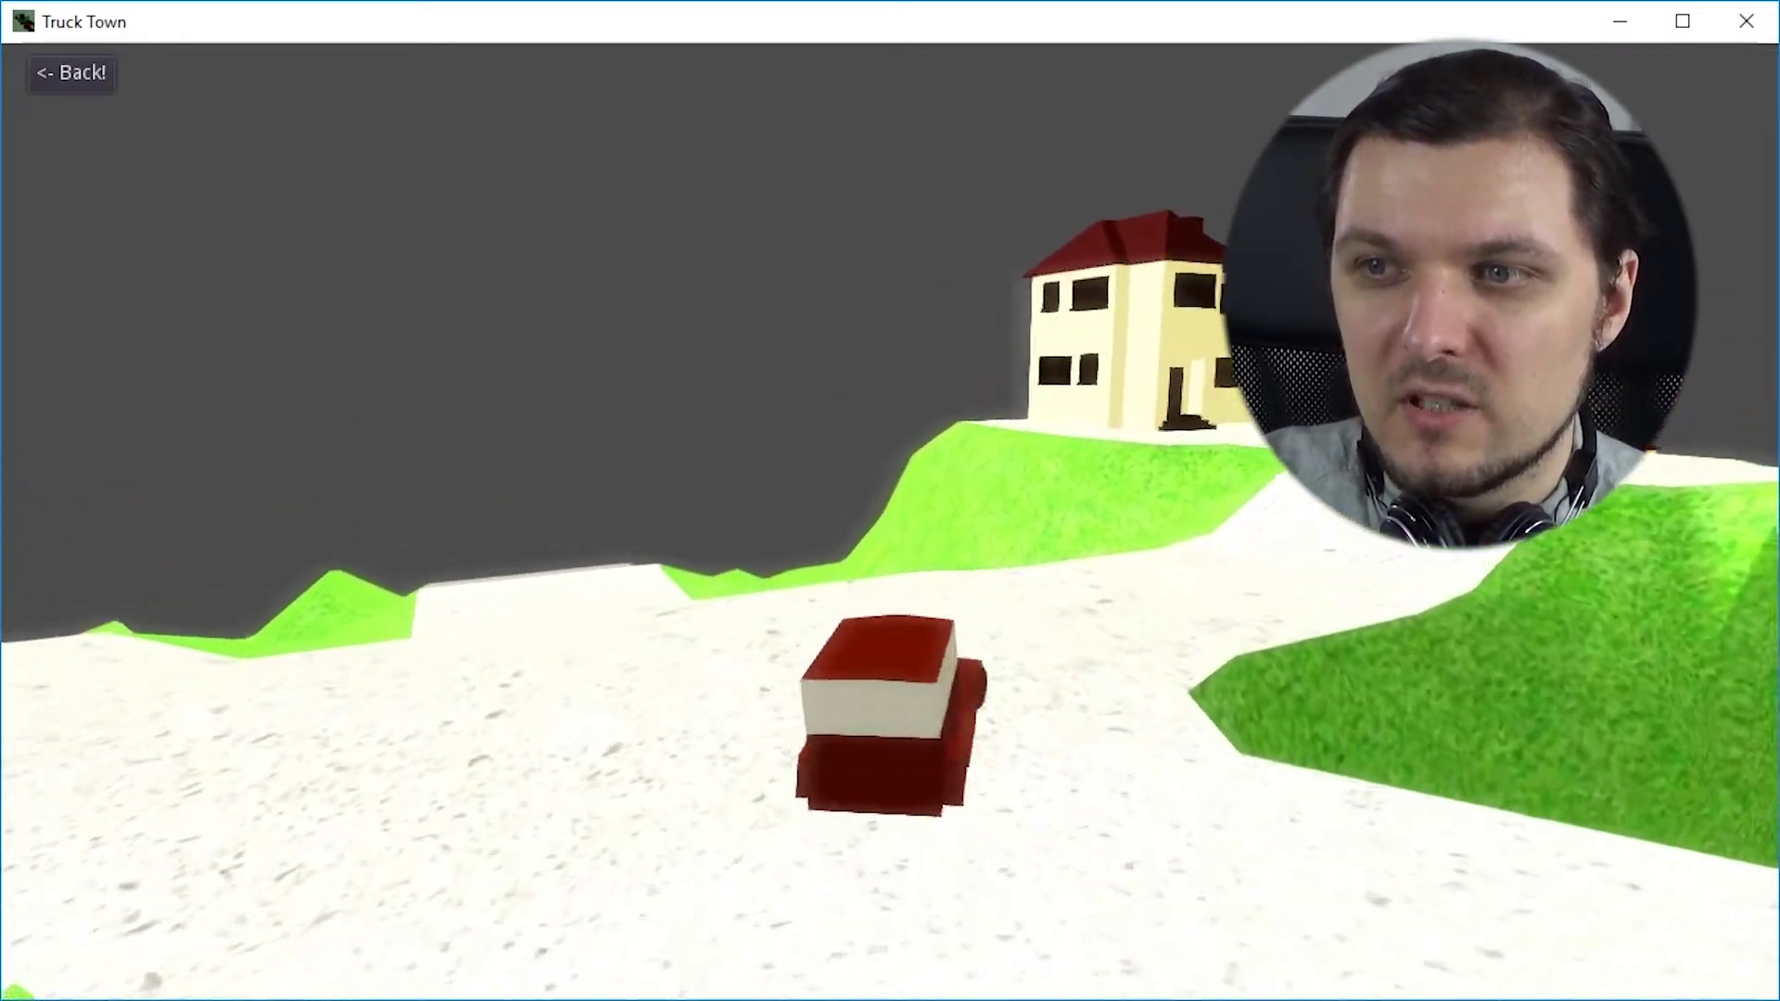
key(Right)
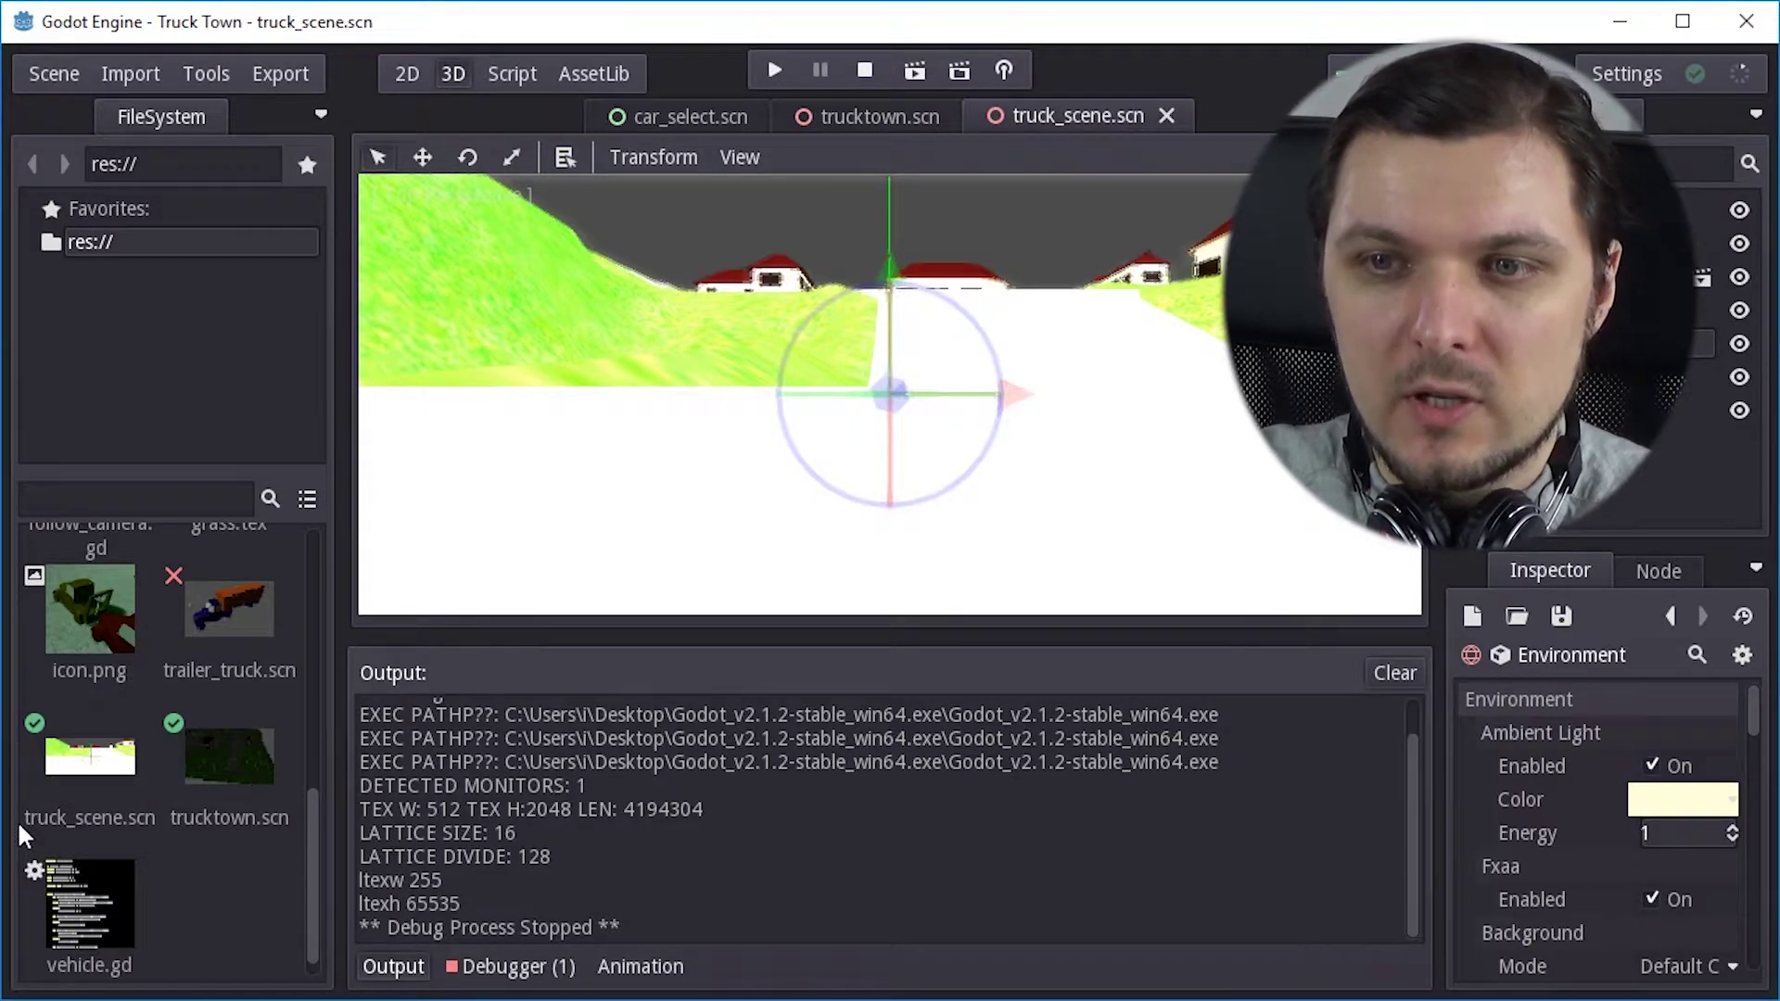
- Open the trucktown.scn scene, collapse the output log and inspect the roads, hills and houses from several angles
double_click(247, 760)
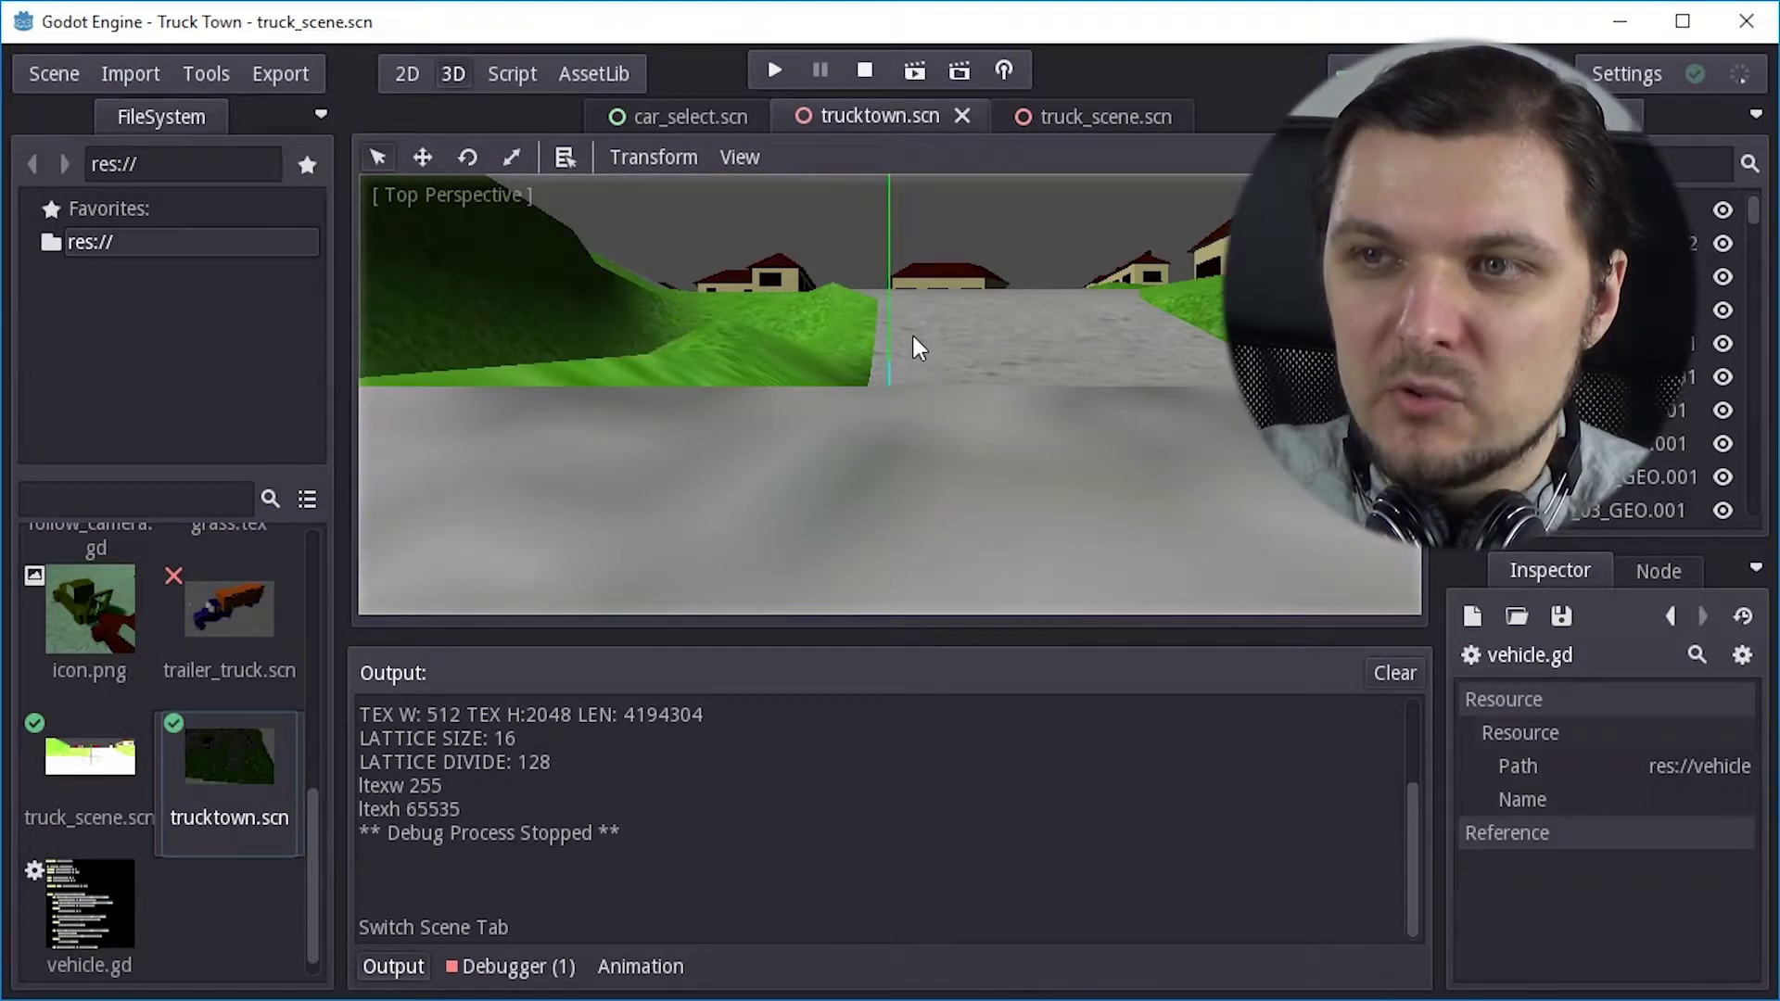
middle_drag(912, 336, 677, 382)
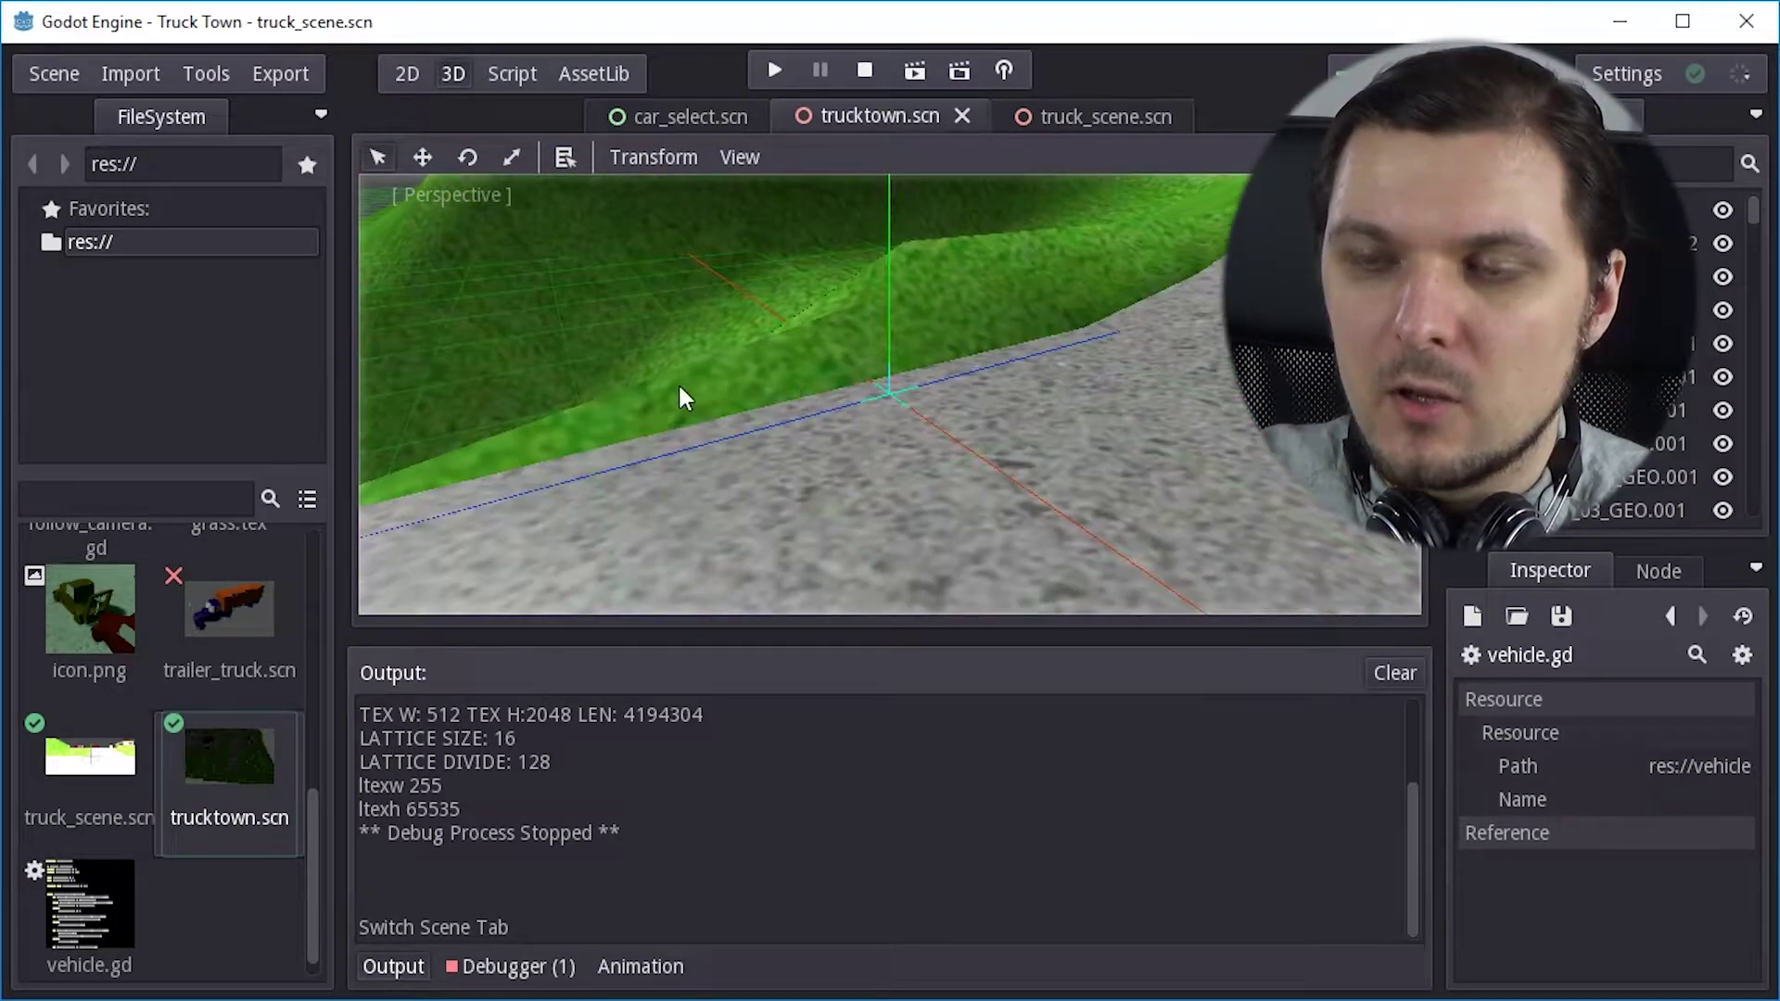
click(405, 968)
middle_drag(1055, 590, 1003, 417)
scroll(866, 489, down, 5)
scroll(902, 509, down, 5)
scroll(902, 499, up, 5)
shift+middle_drag(1146, 399, 469, 500)
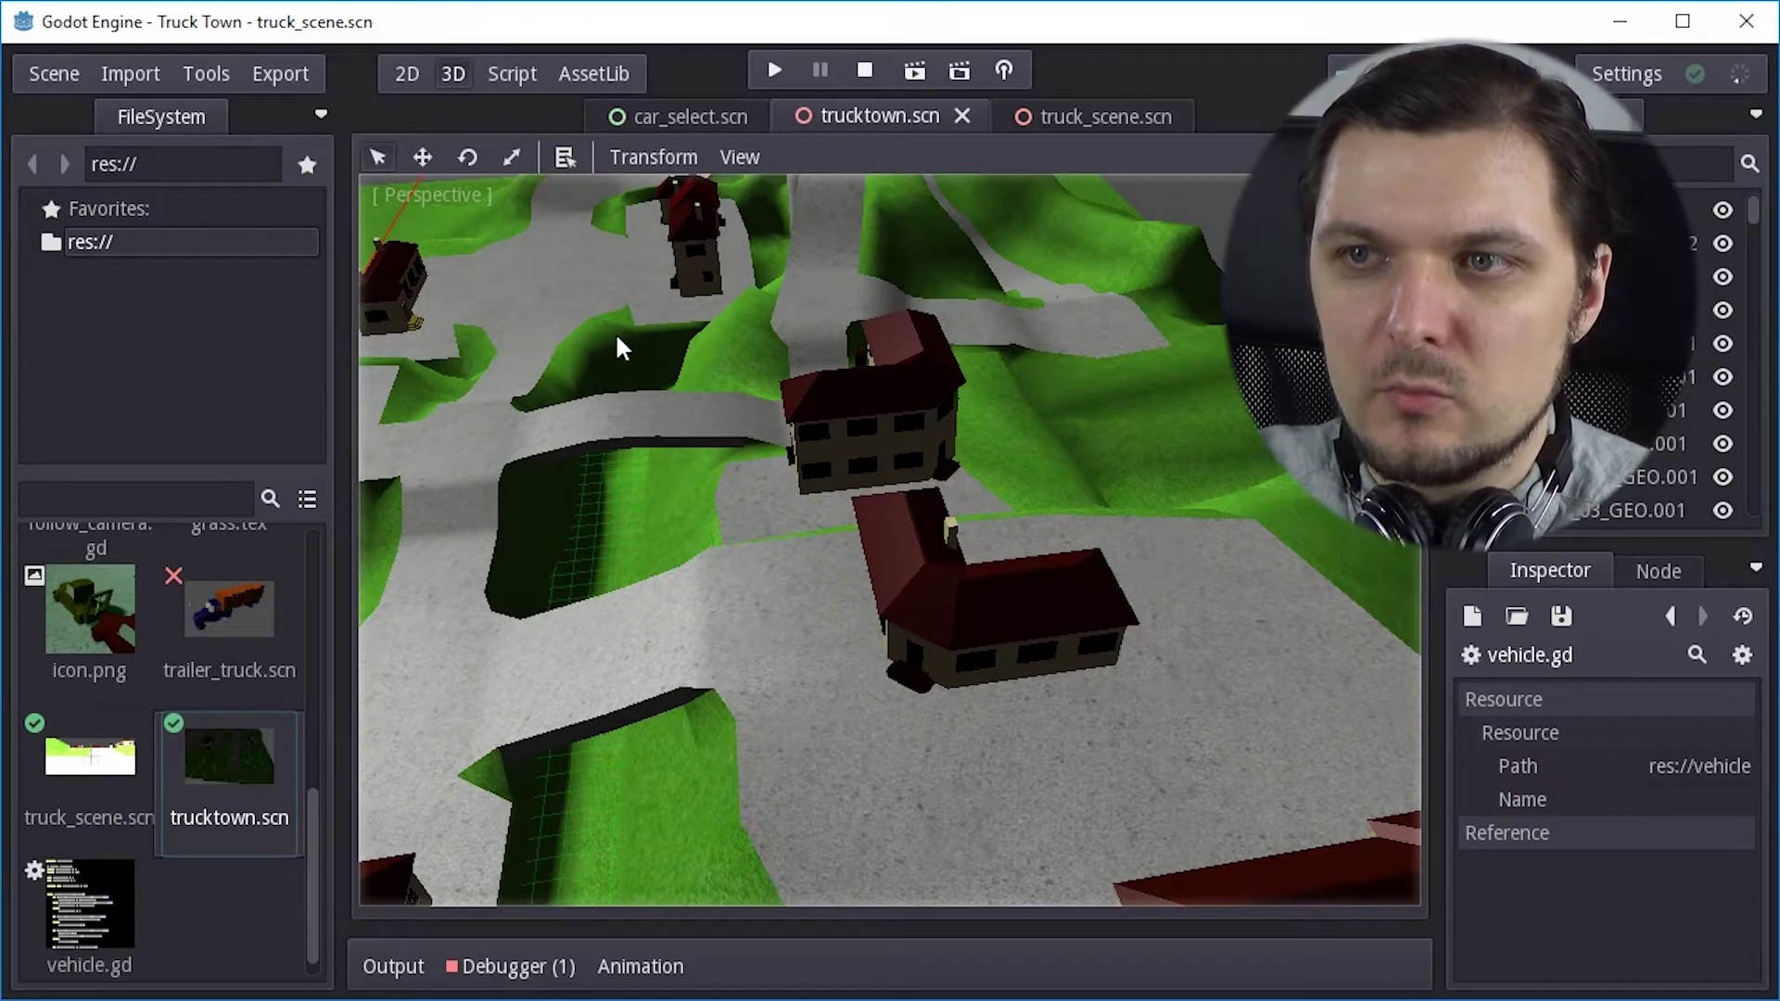
shift+middle_drag(617, 335, 789, 139)
middle_drag(890, 509, 759, 489)
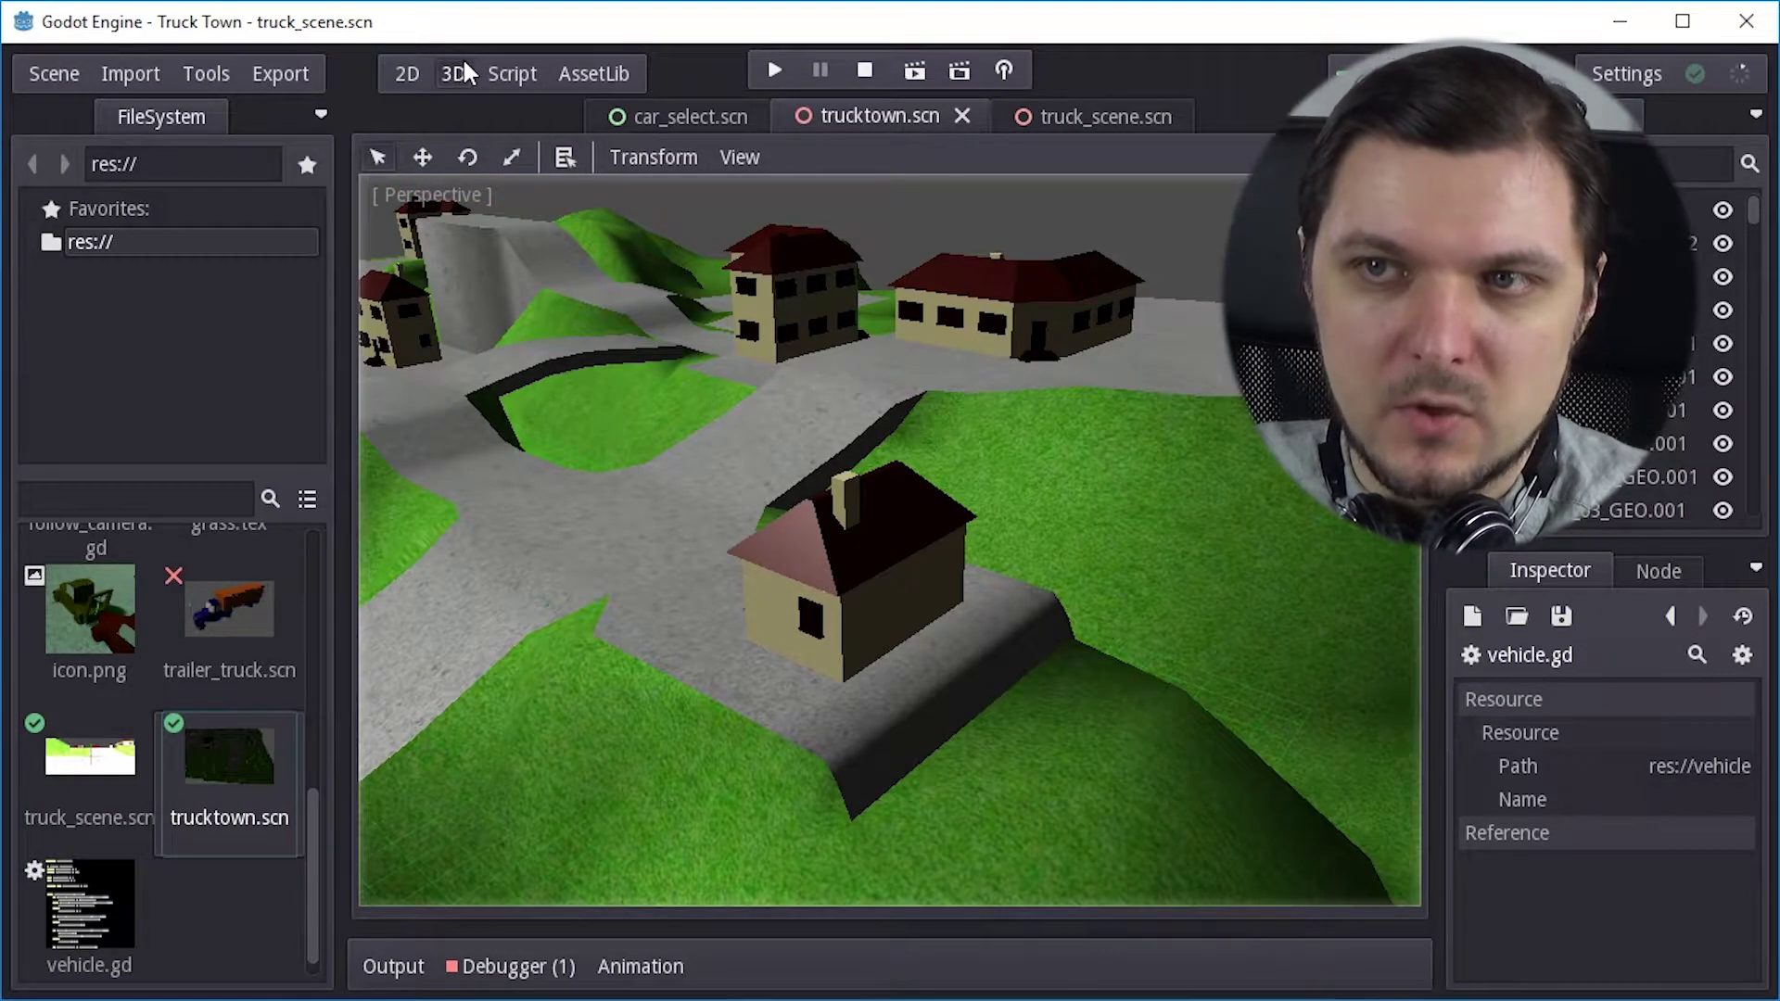
middle_drag(695, 278, 861, 489)
scroll(861, 489, up, 3)
scroll(872, 398, down, 3)
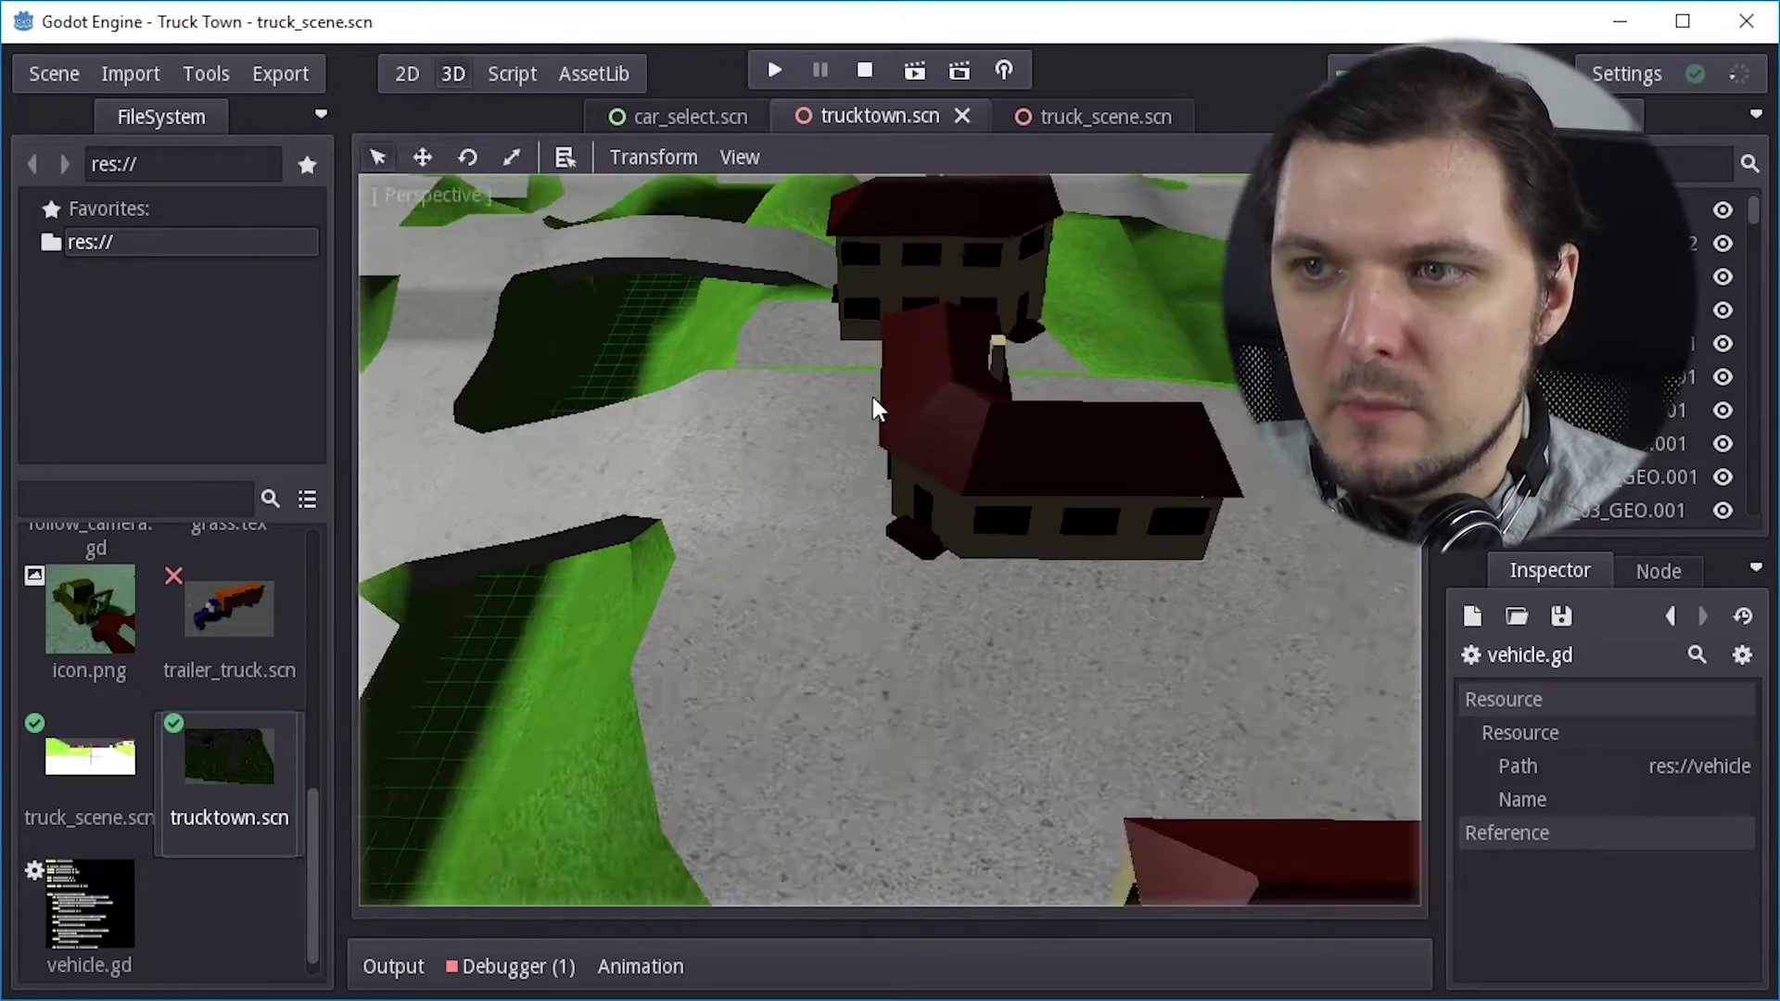
- Delete the L-shaped single-storey house's roof mesh house_05_GEO.001 and wall mesh house2, and run the game
middle_drag(1043, 537, 1005, 495)
click(1006, 493)
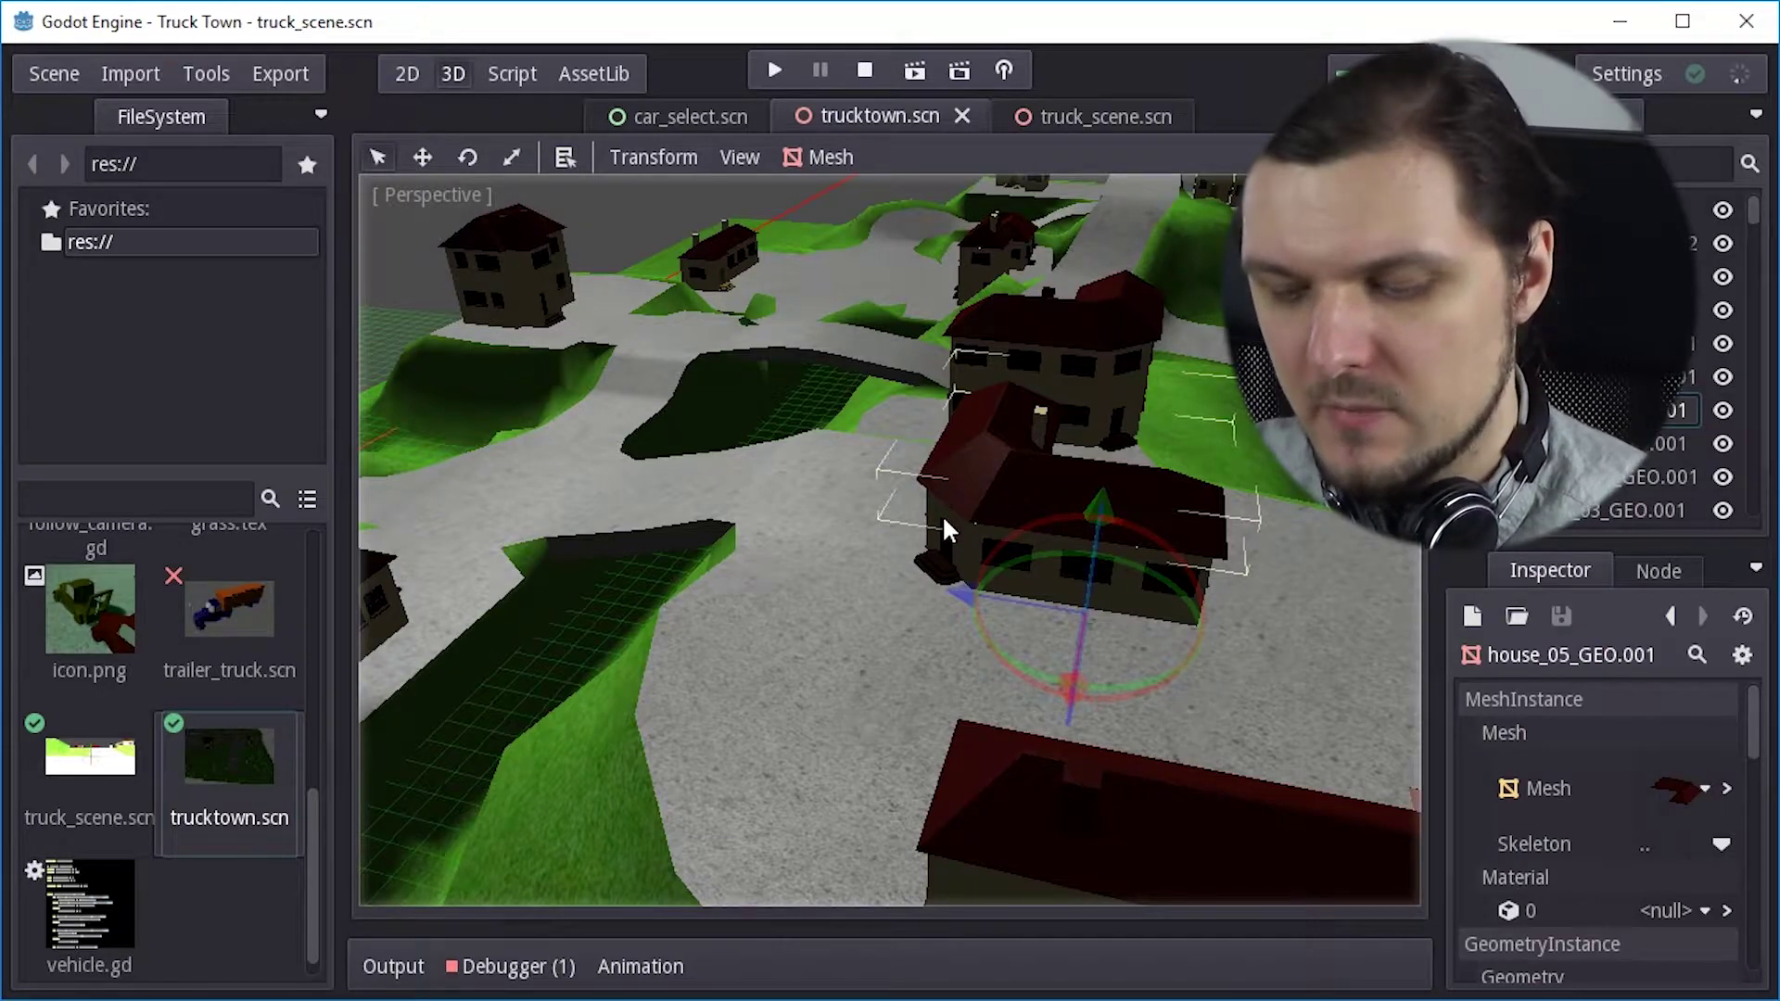
key(Delete)
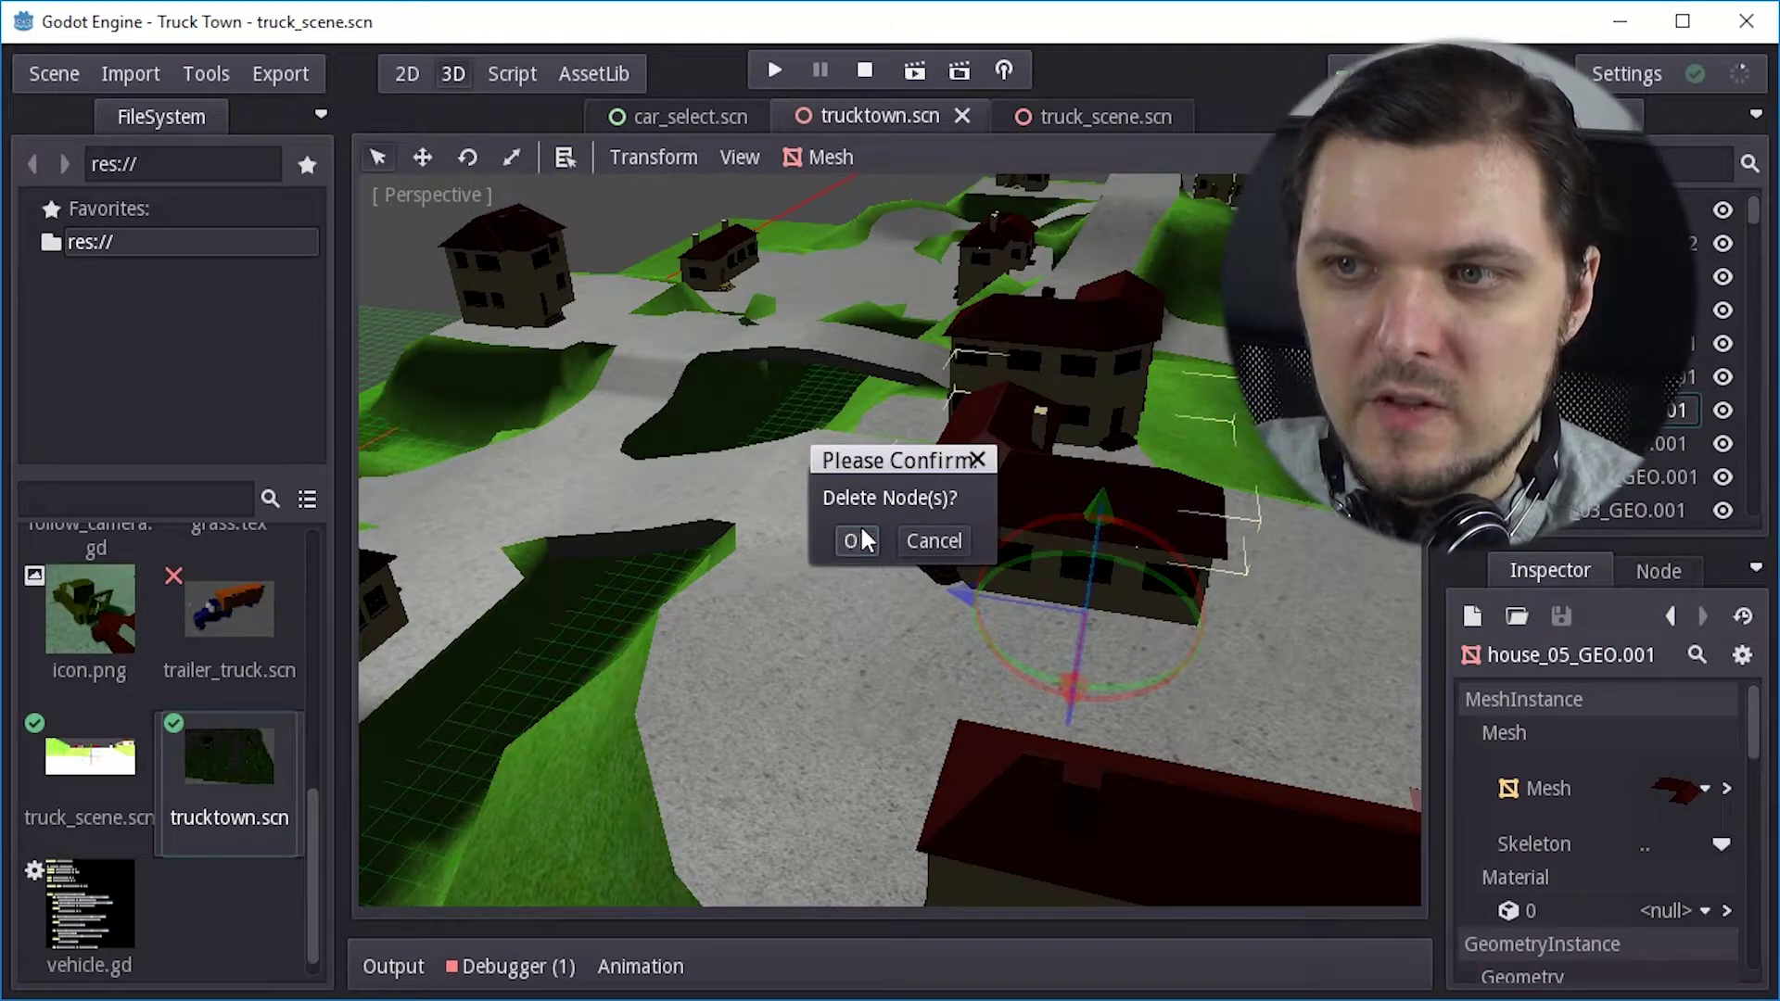
click(859, 536)
click(981, 508)
key(Delete)
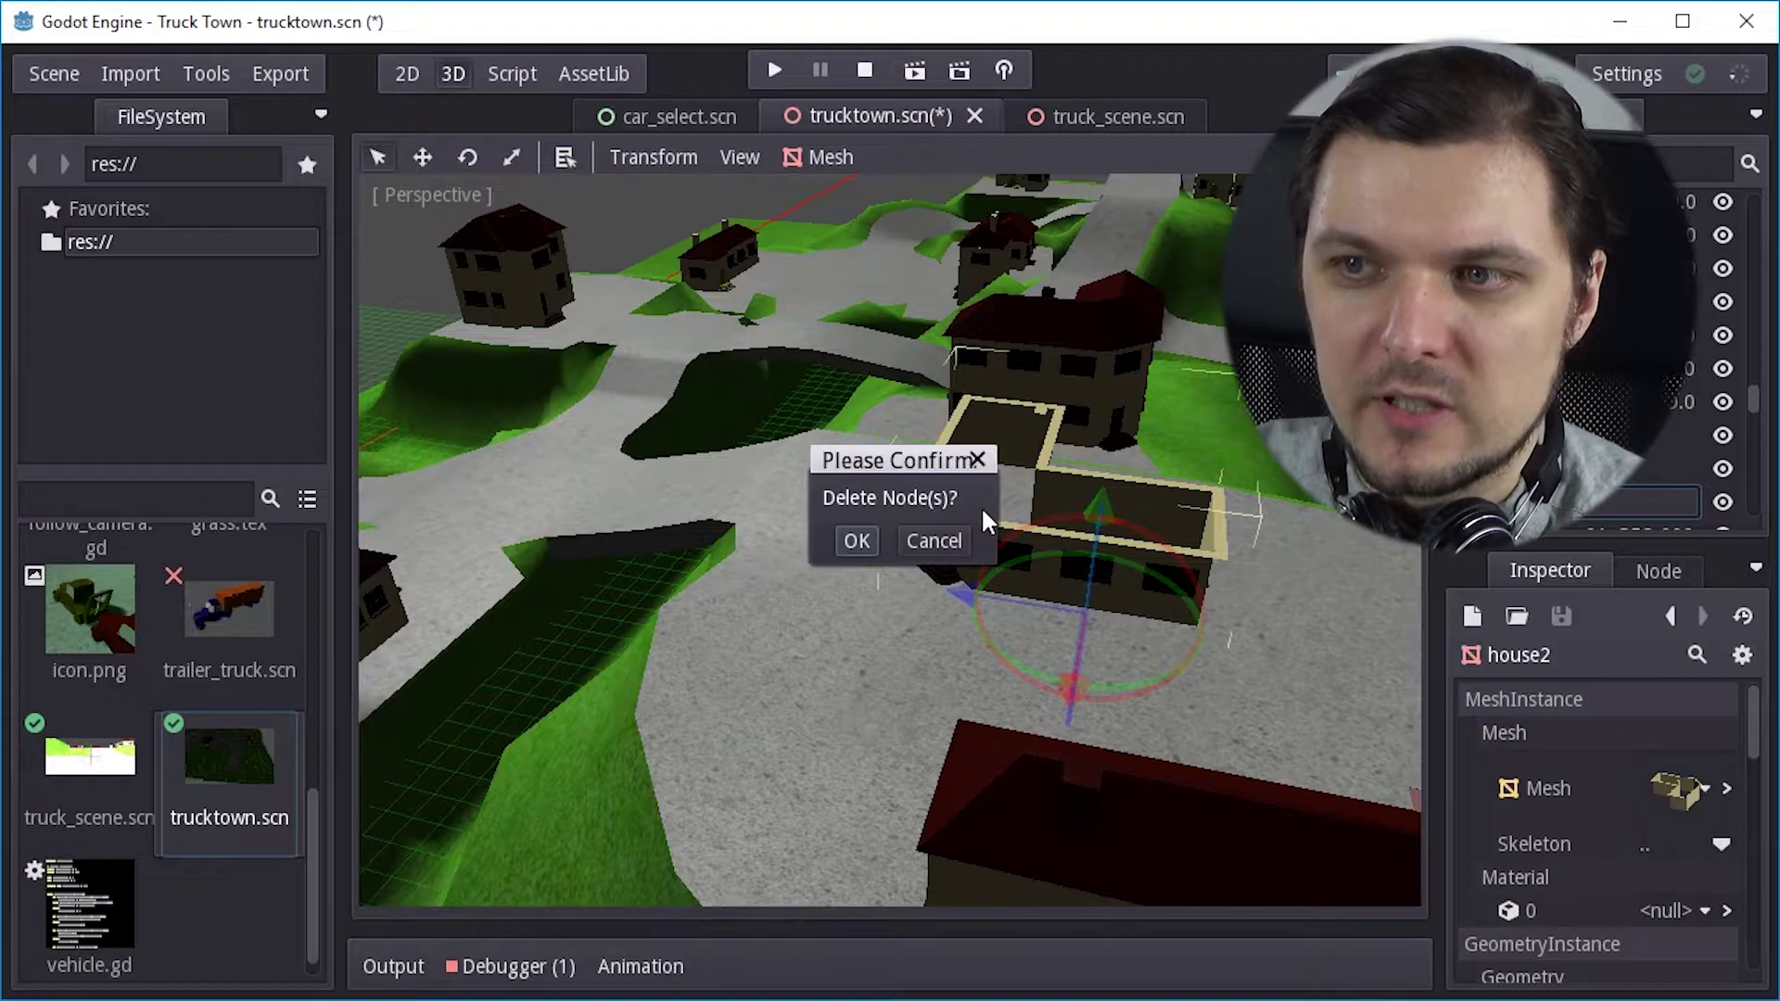
click(851, 537)
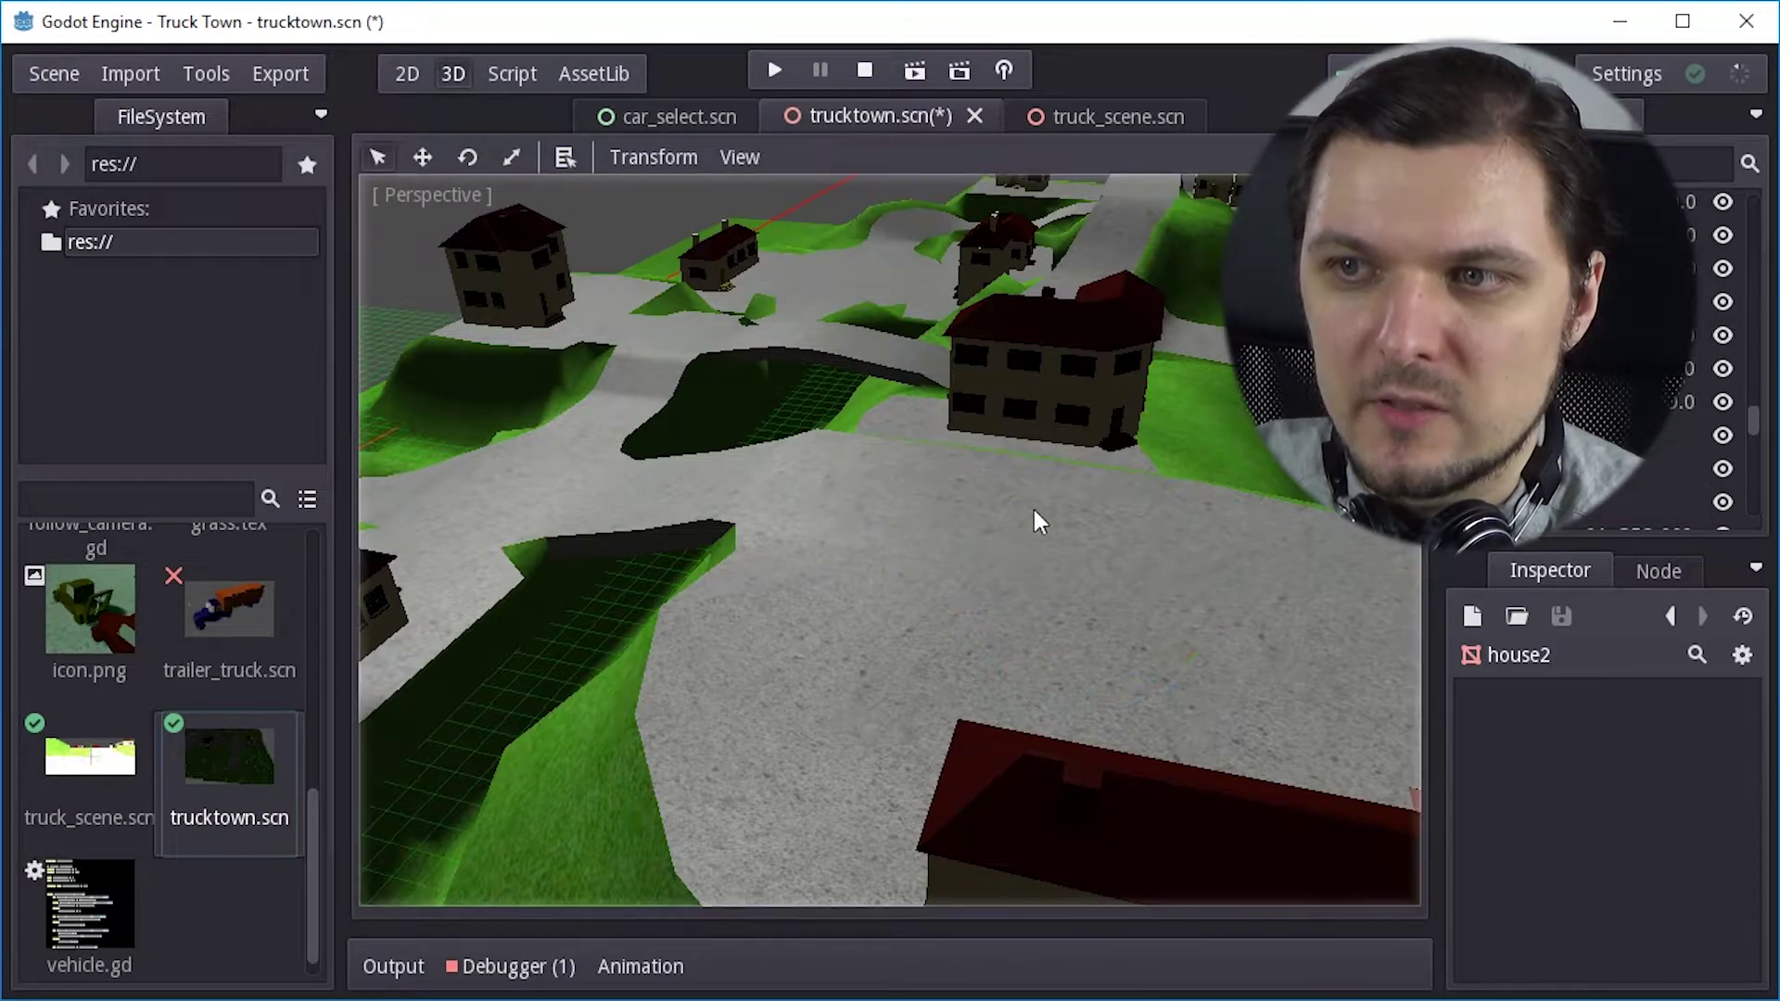
click(776, 72)
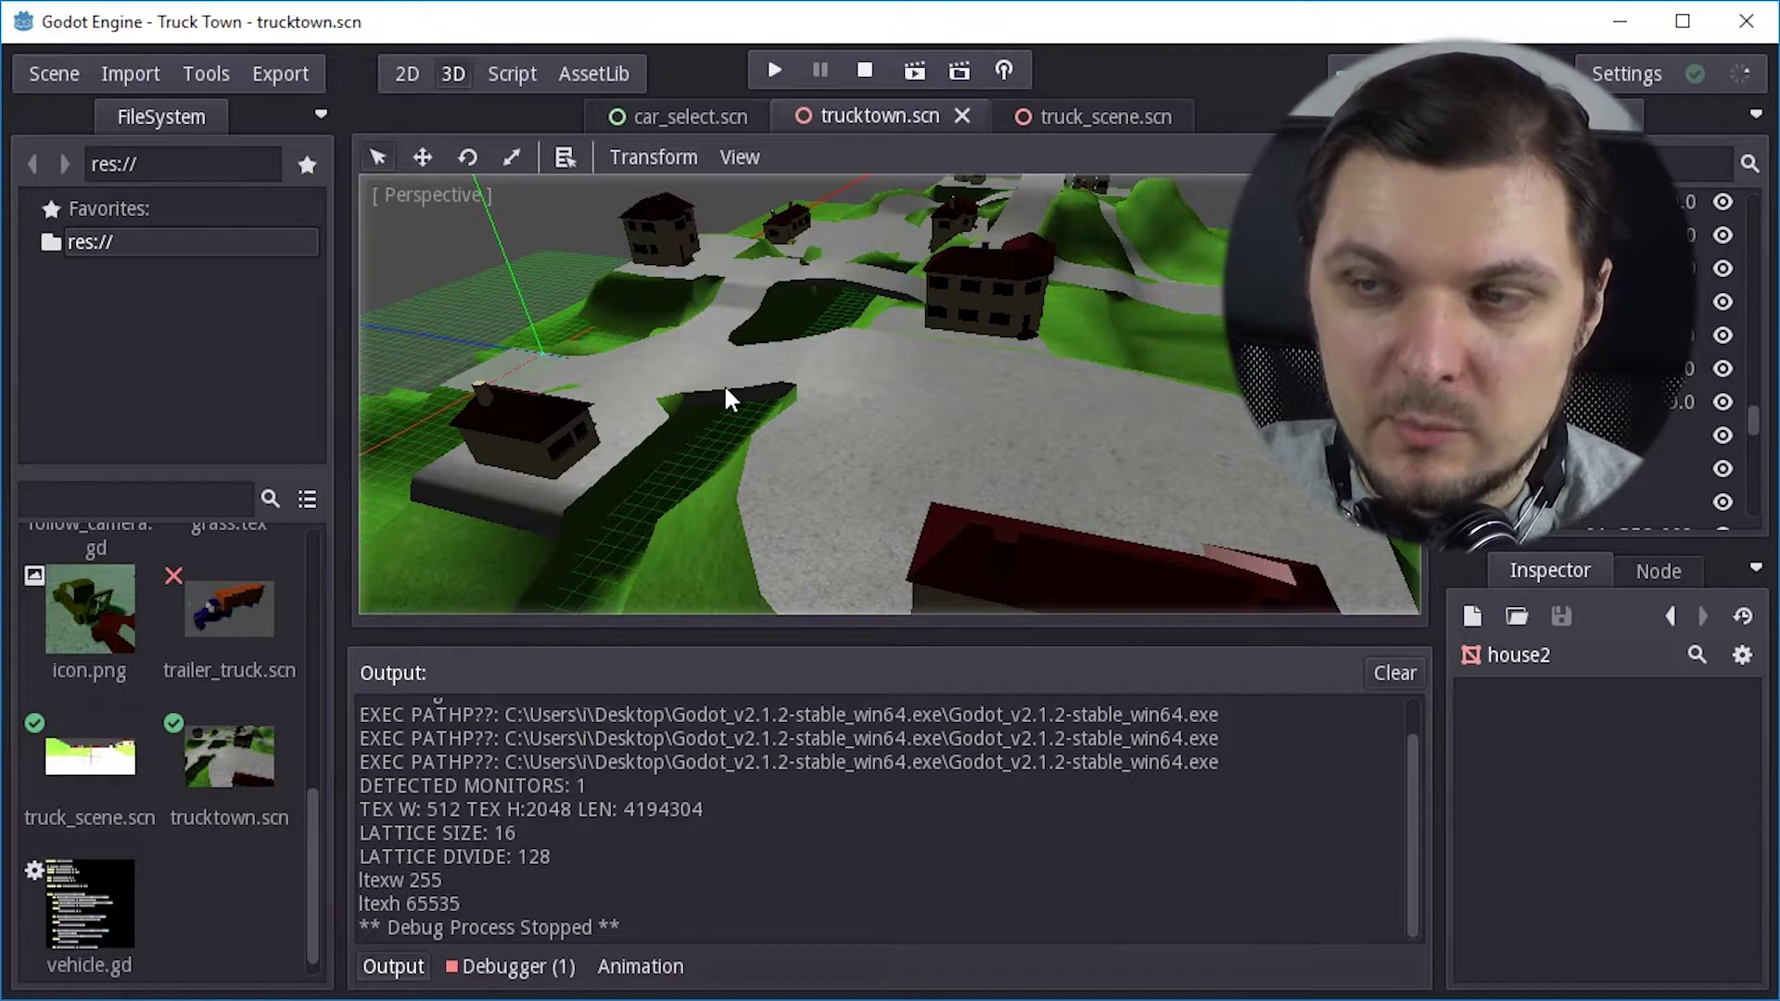
- Select the road mesh in the trucktown scene and enlarge it freehand with the Scale tool
scroll(725, 383, down, 4)
middle_drag(725, 384, 881, 366)
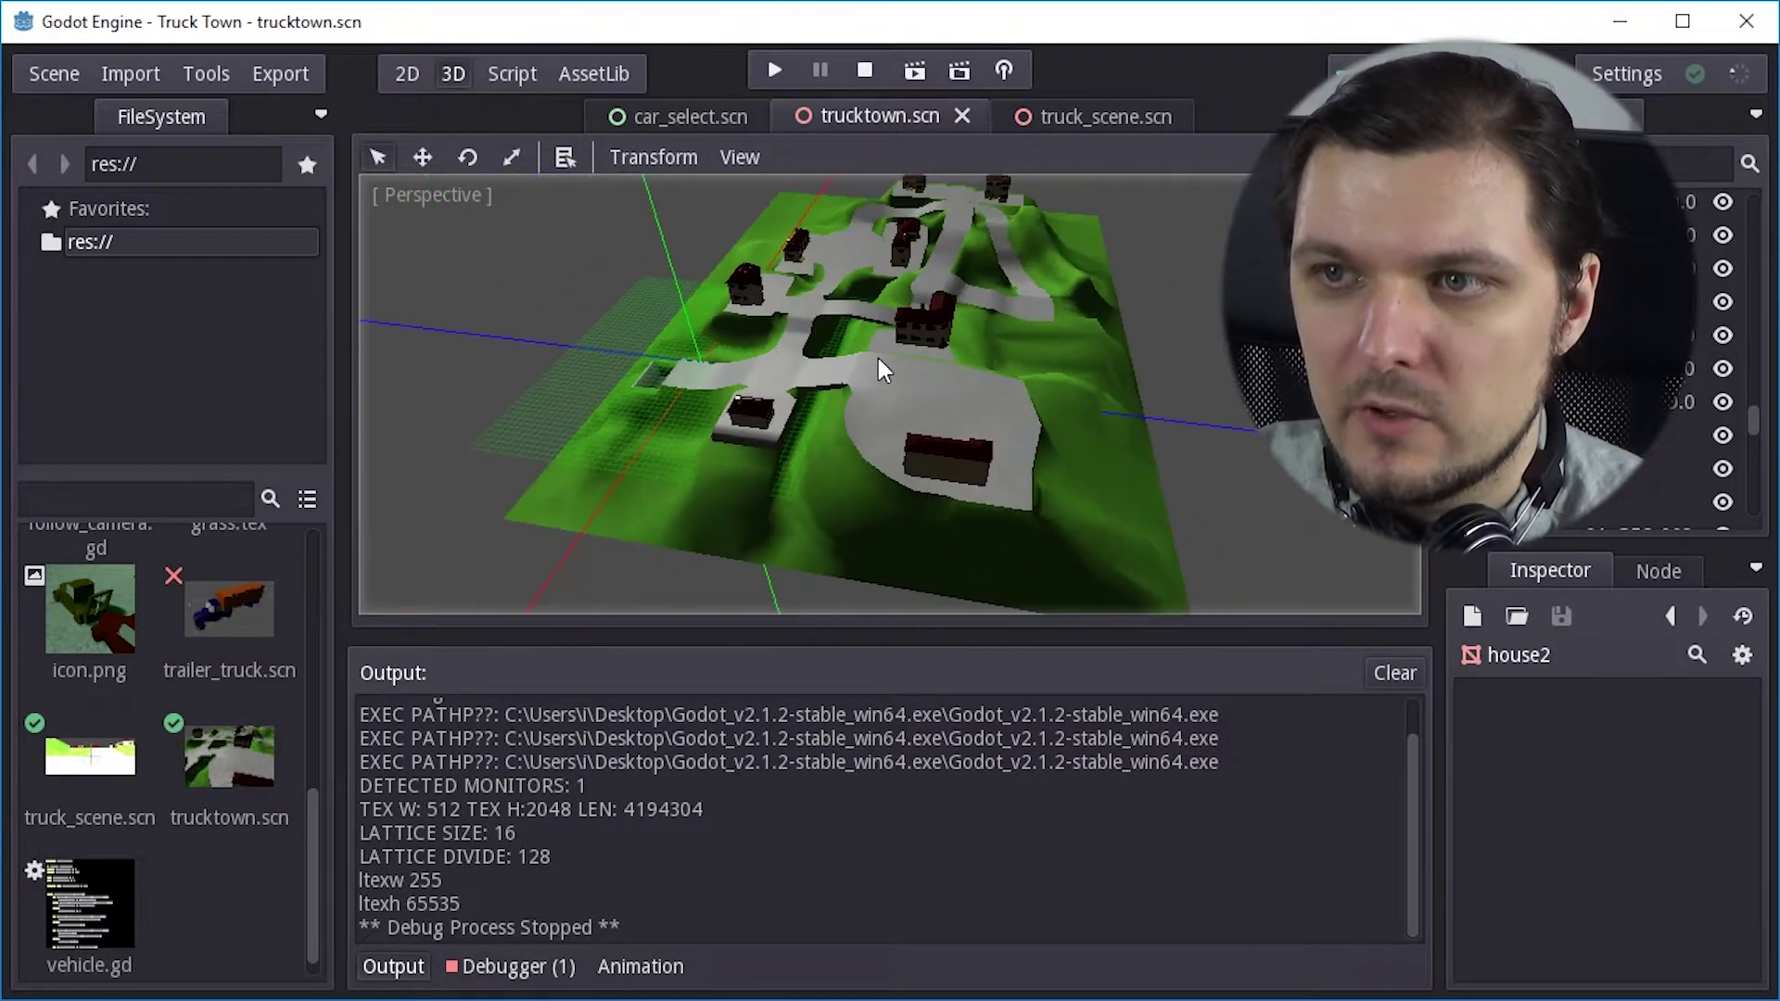
click(775, 349)
click(793, 348)
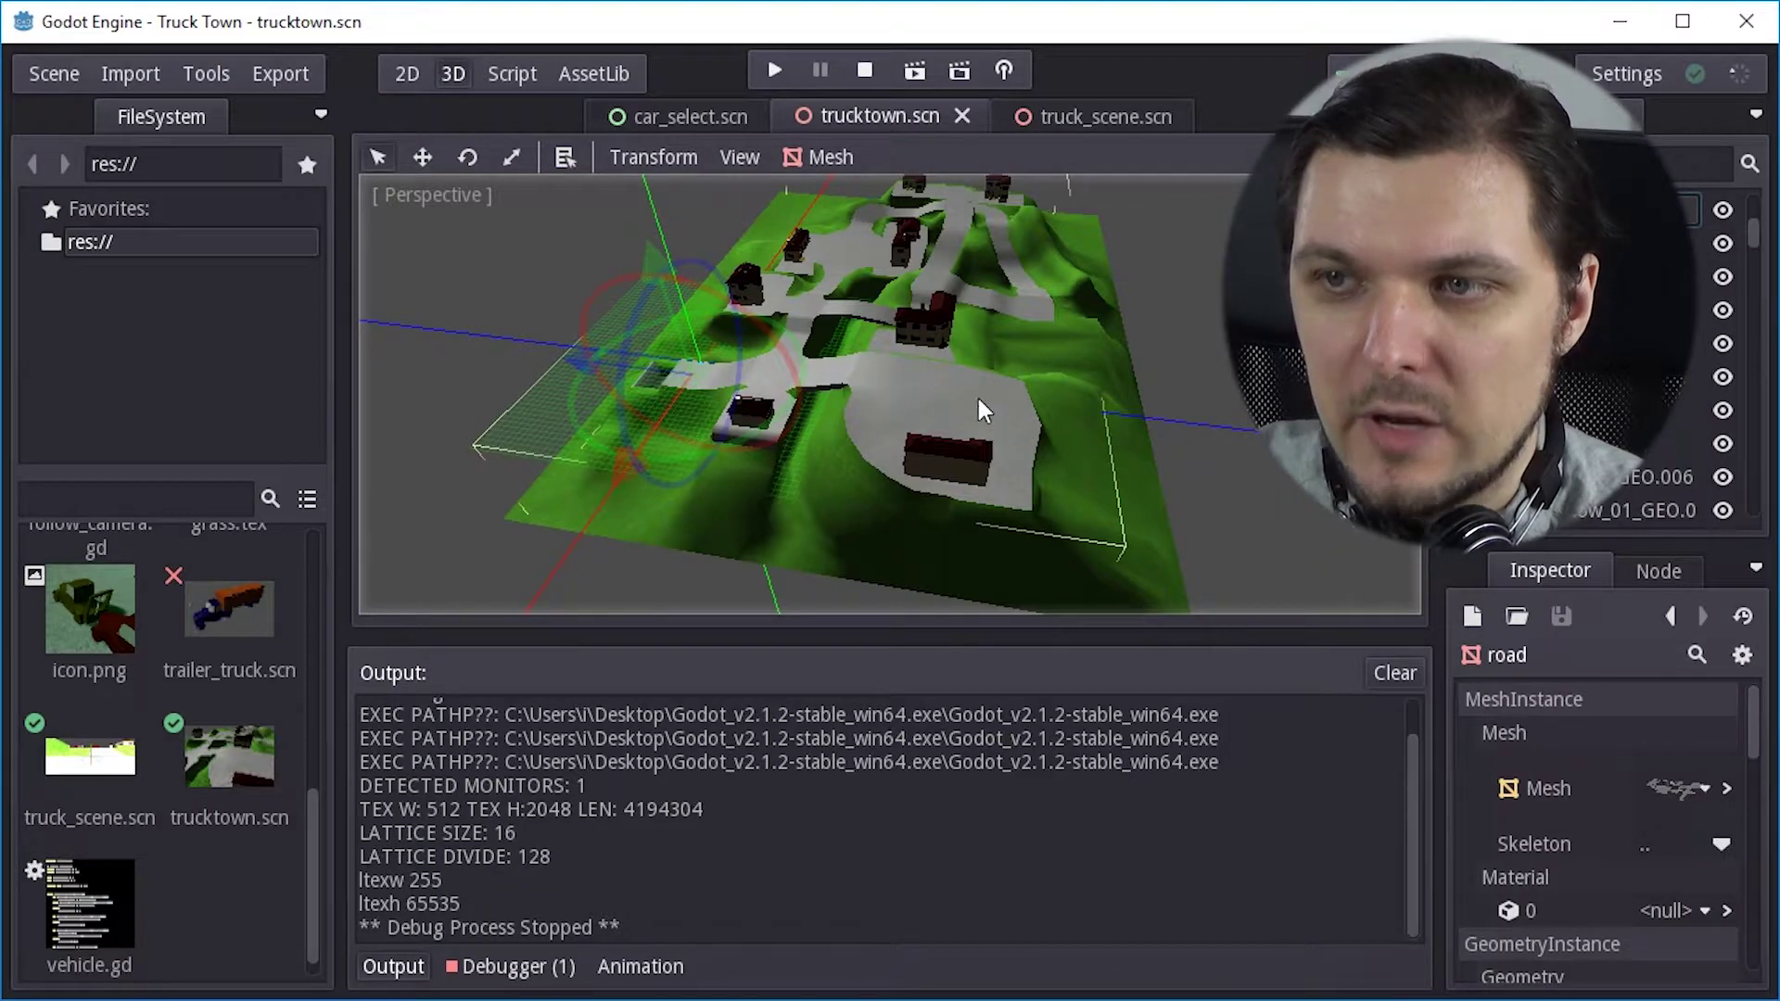
middle_drag(981, 408, 932, 376)
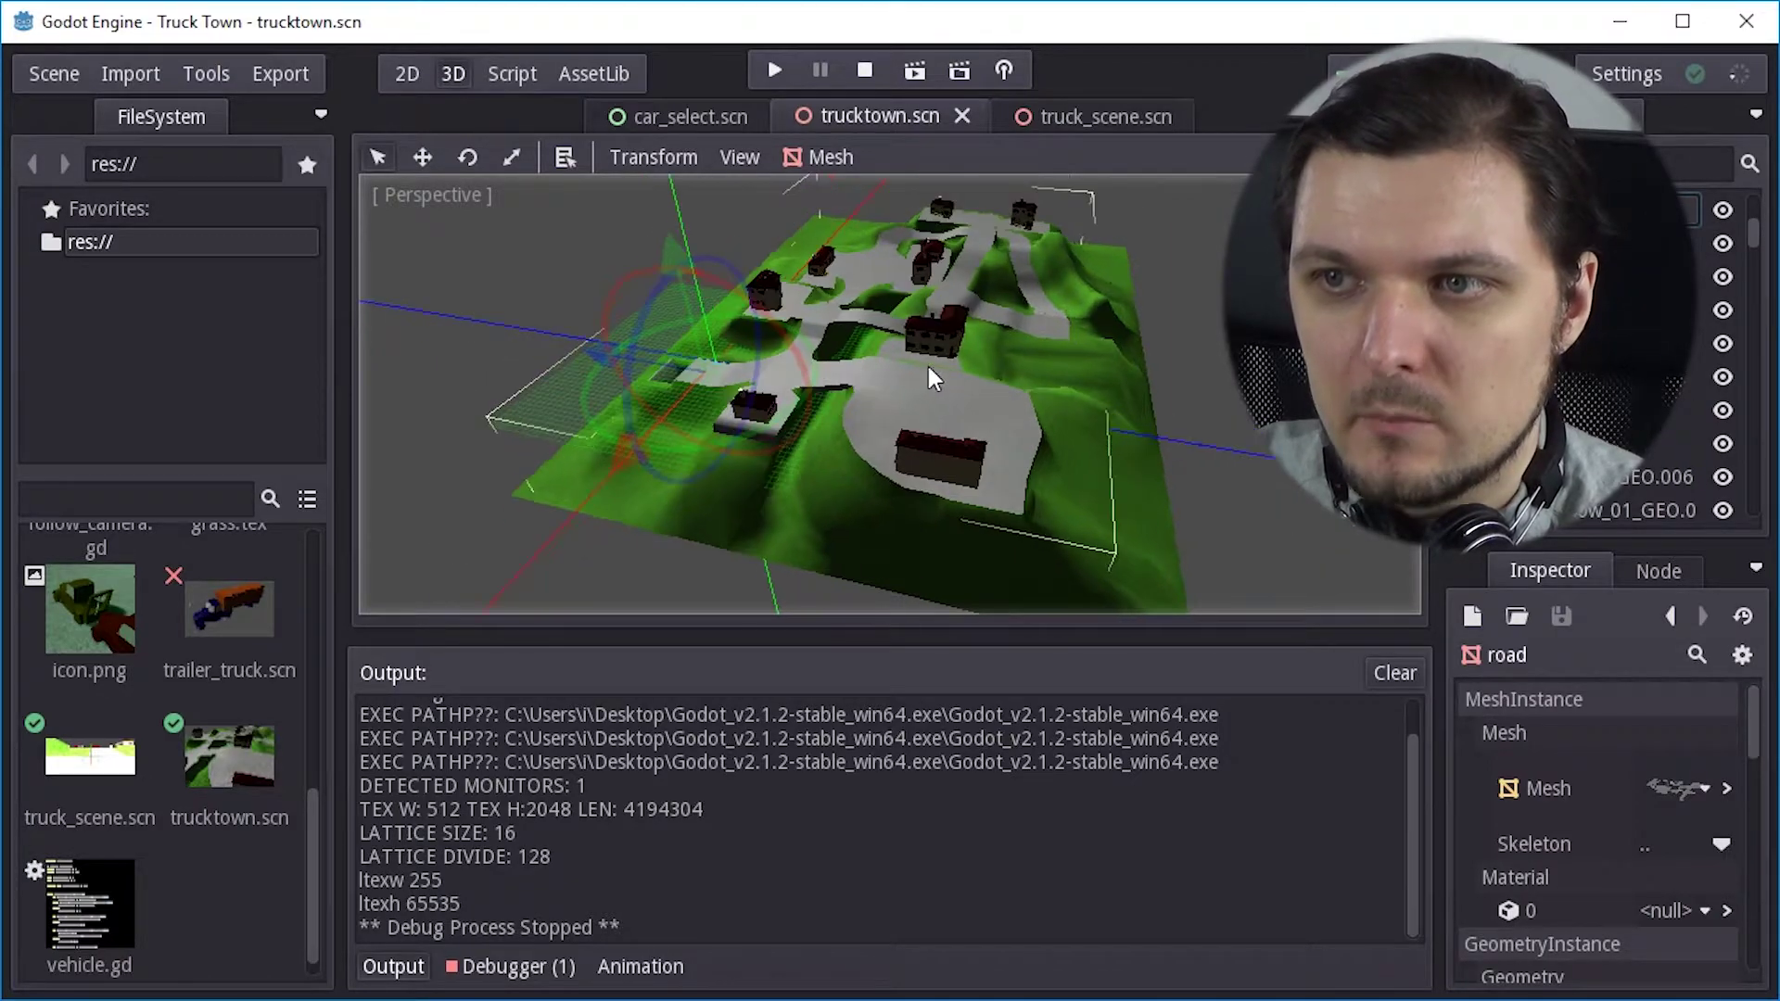
click(1129, 413)
click(857, 381)
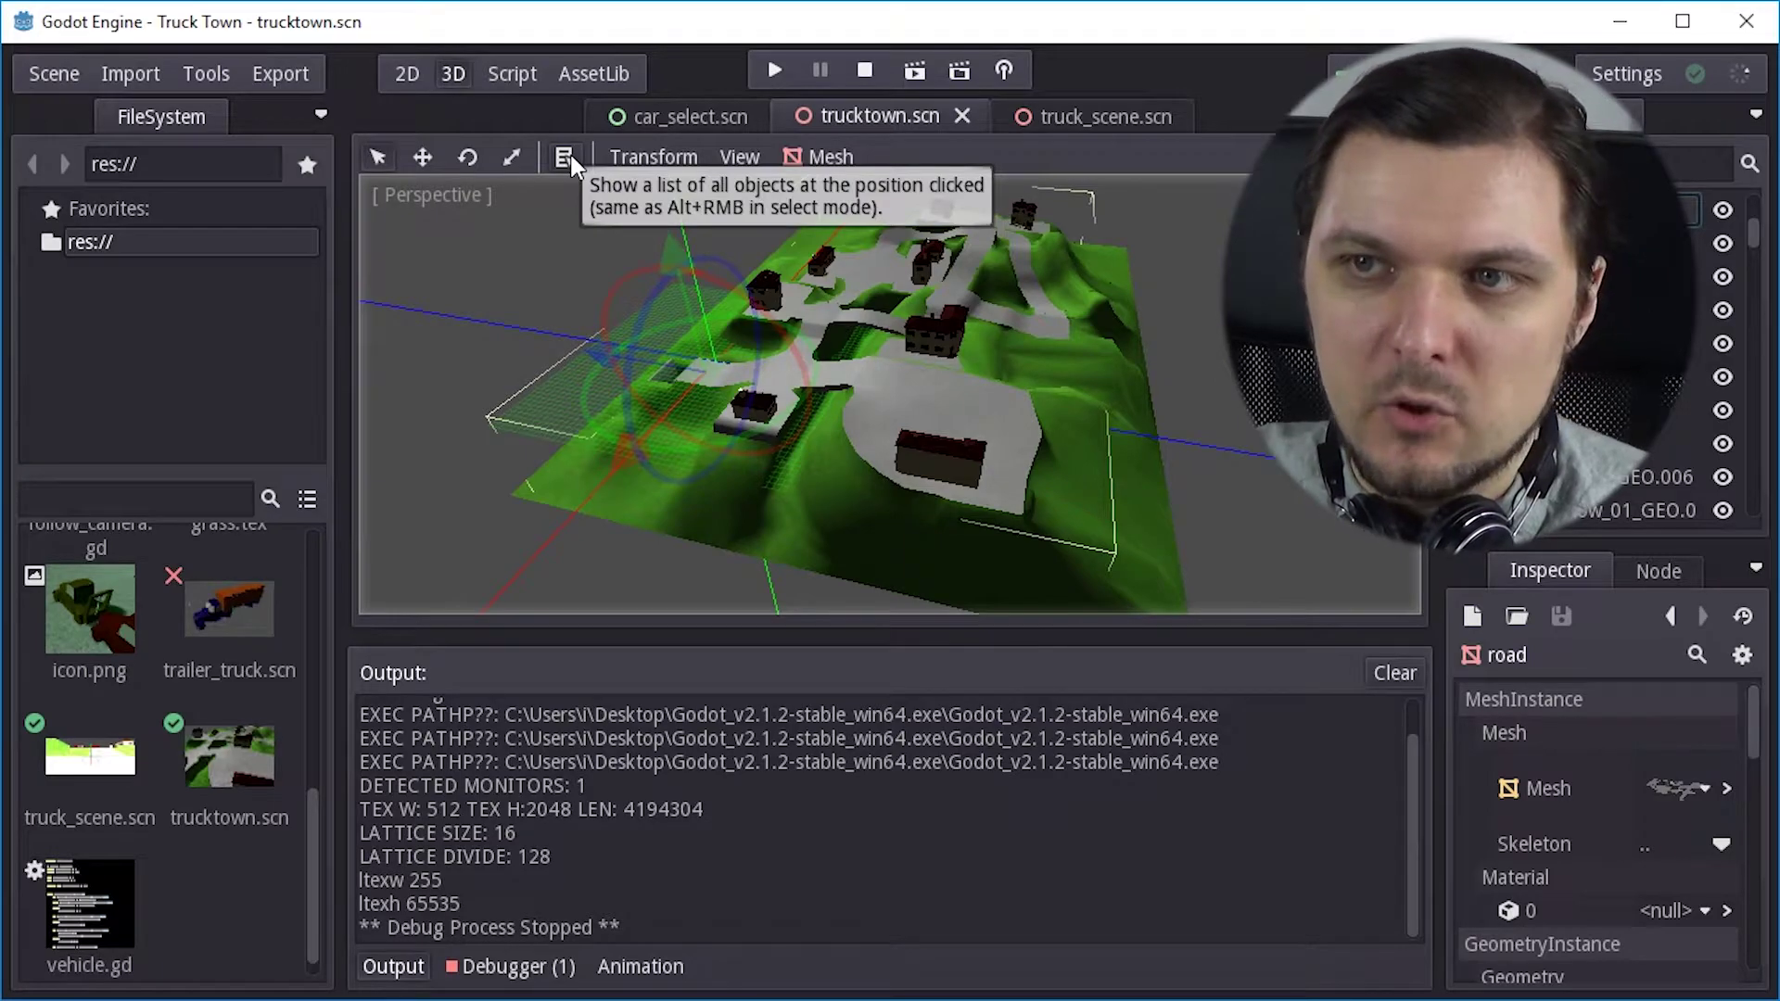
click(510, 154)
drag(1027, 420, 1120, 438)
right_click(896, 398)
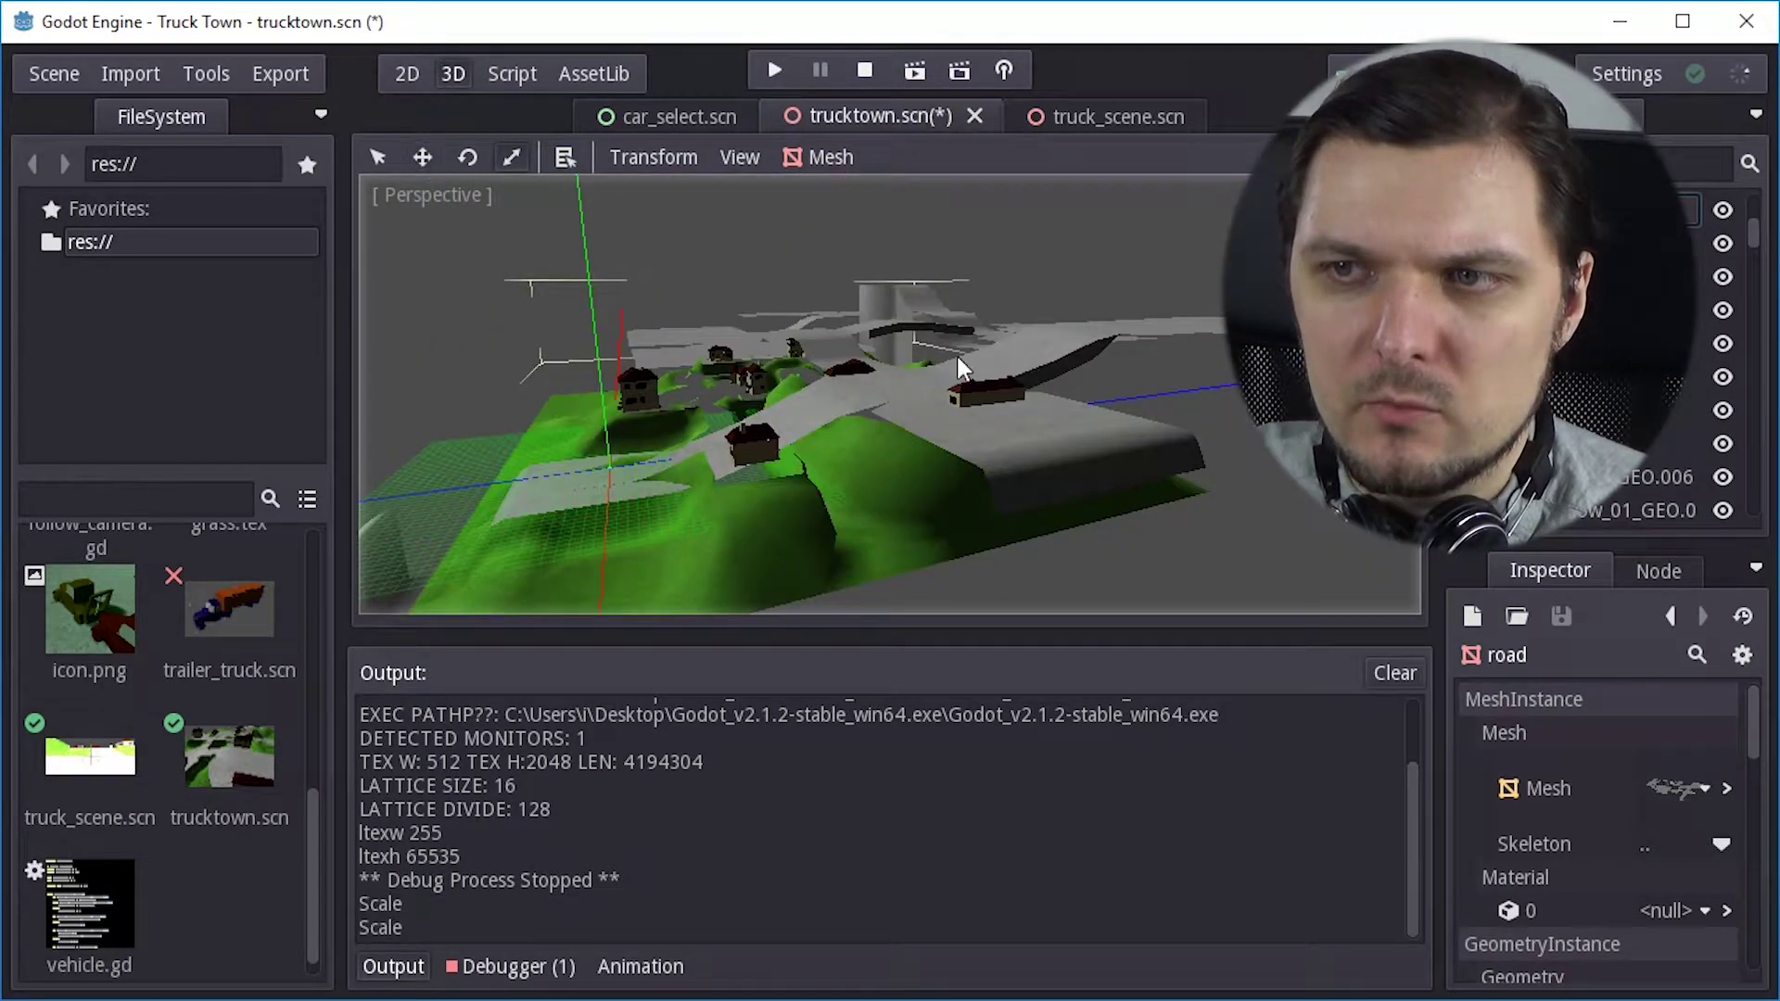
- Reposition the enlarged road mesh relative to the terrain and houses with the Move tool
middle_drag(958, 358, 918, 389)
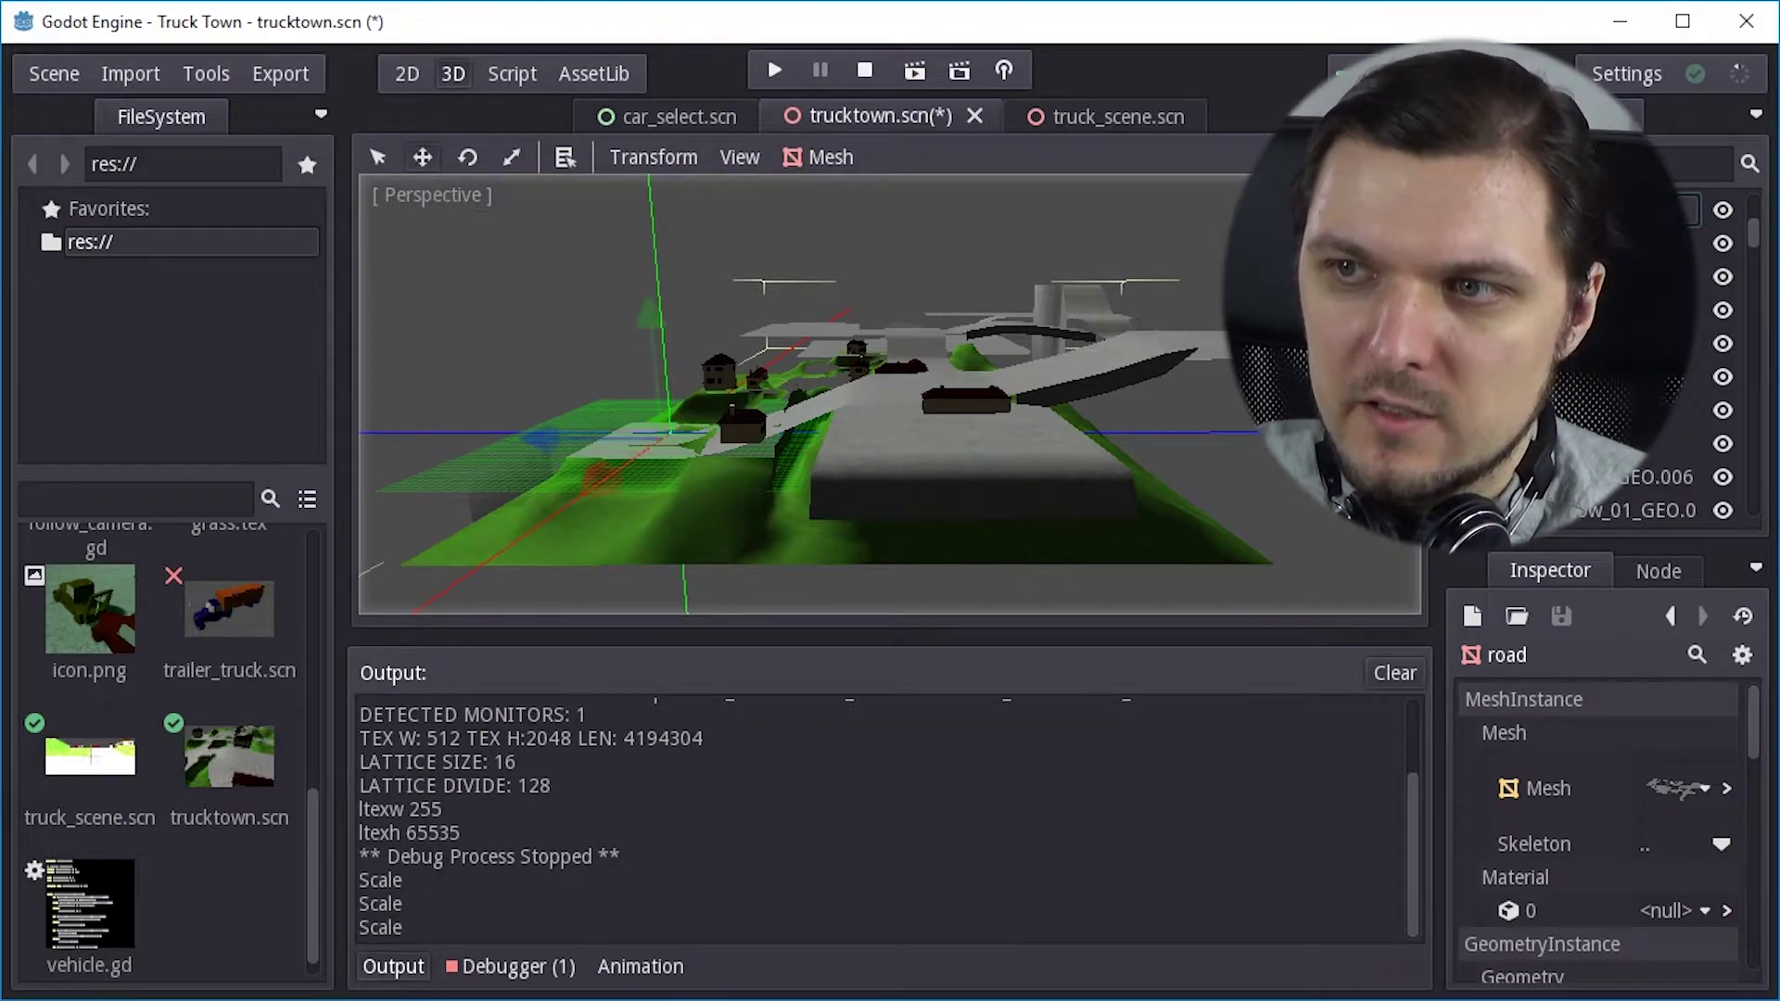
drag(1303, 345, 948, 410)
right_click(948, 409)
middle_drag(1120, 349, 754, 425)
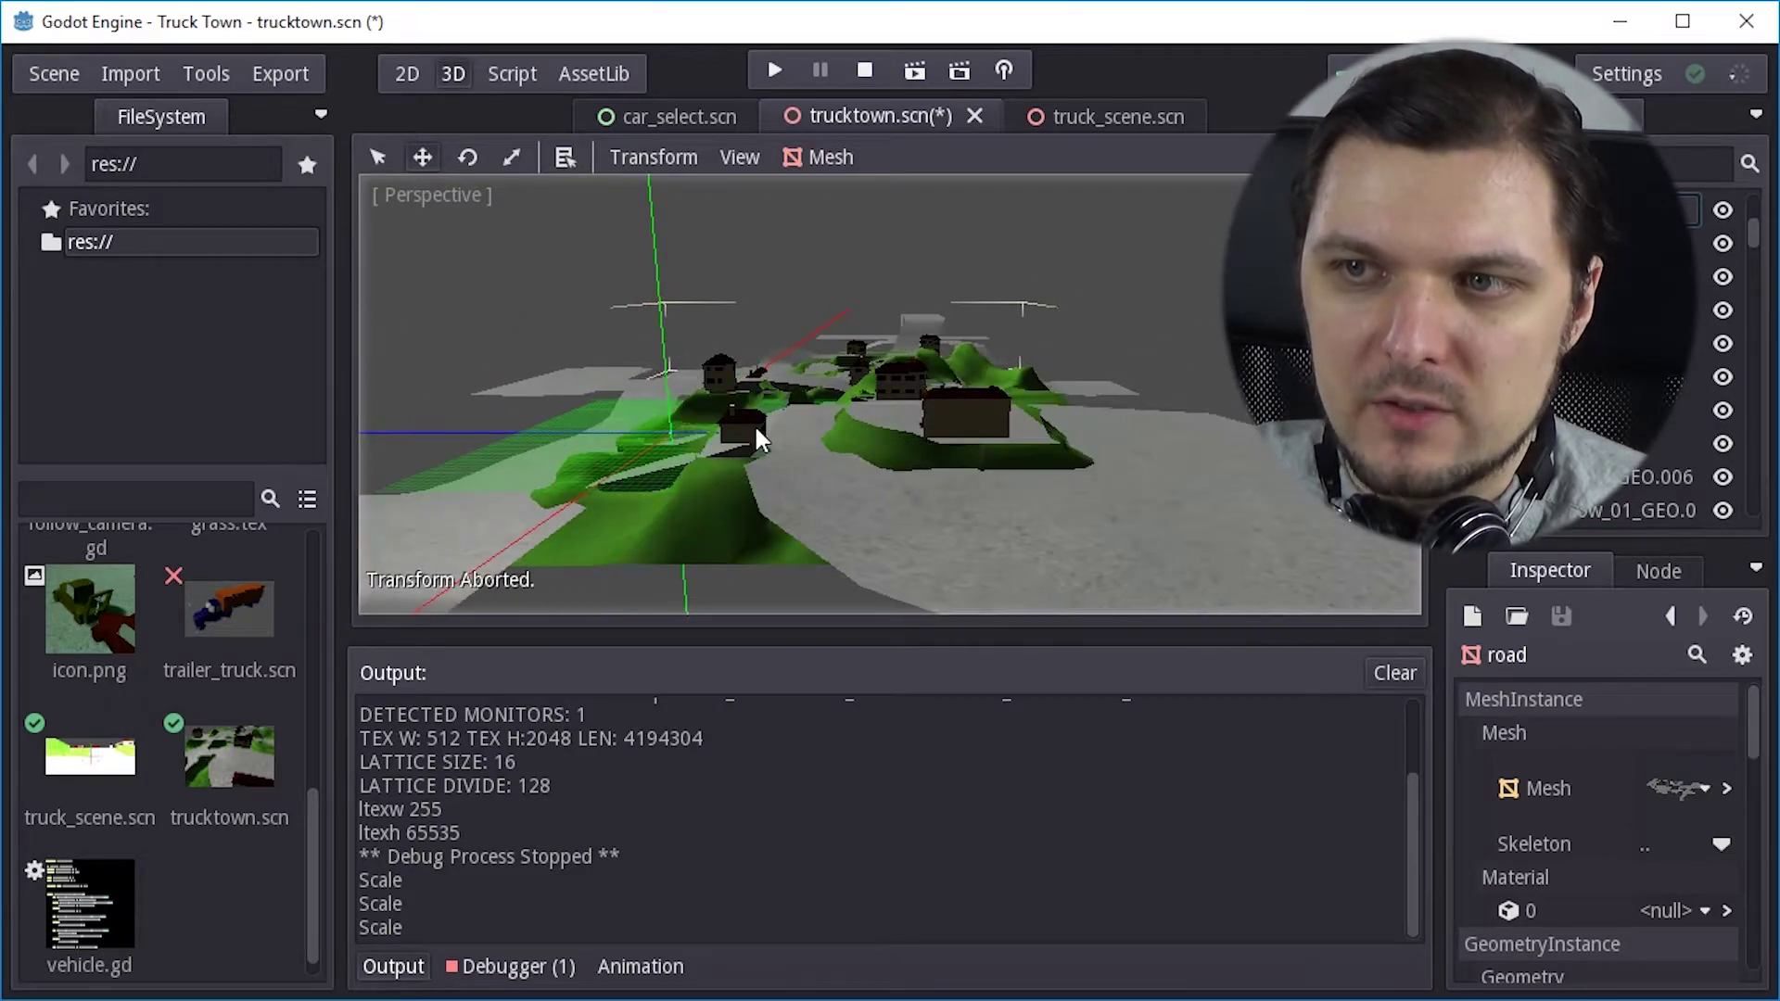
drag(756, 421, 758, 394)
- Run the game and test-drive the van over the enlarged road, past the houses and hills
click(773, 71)
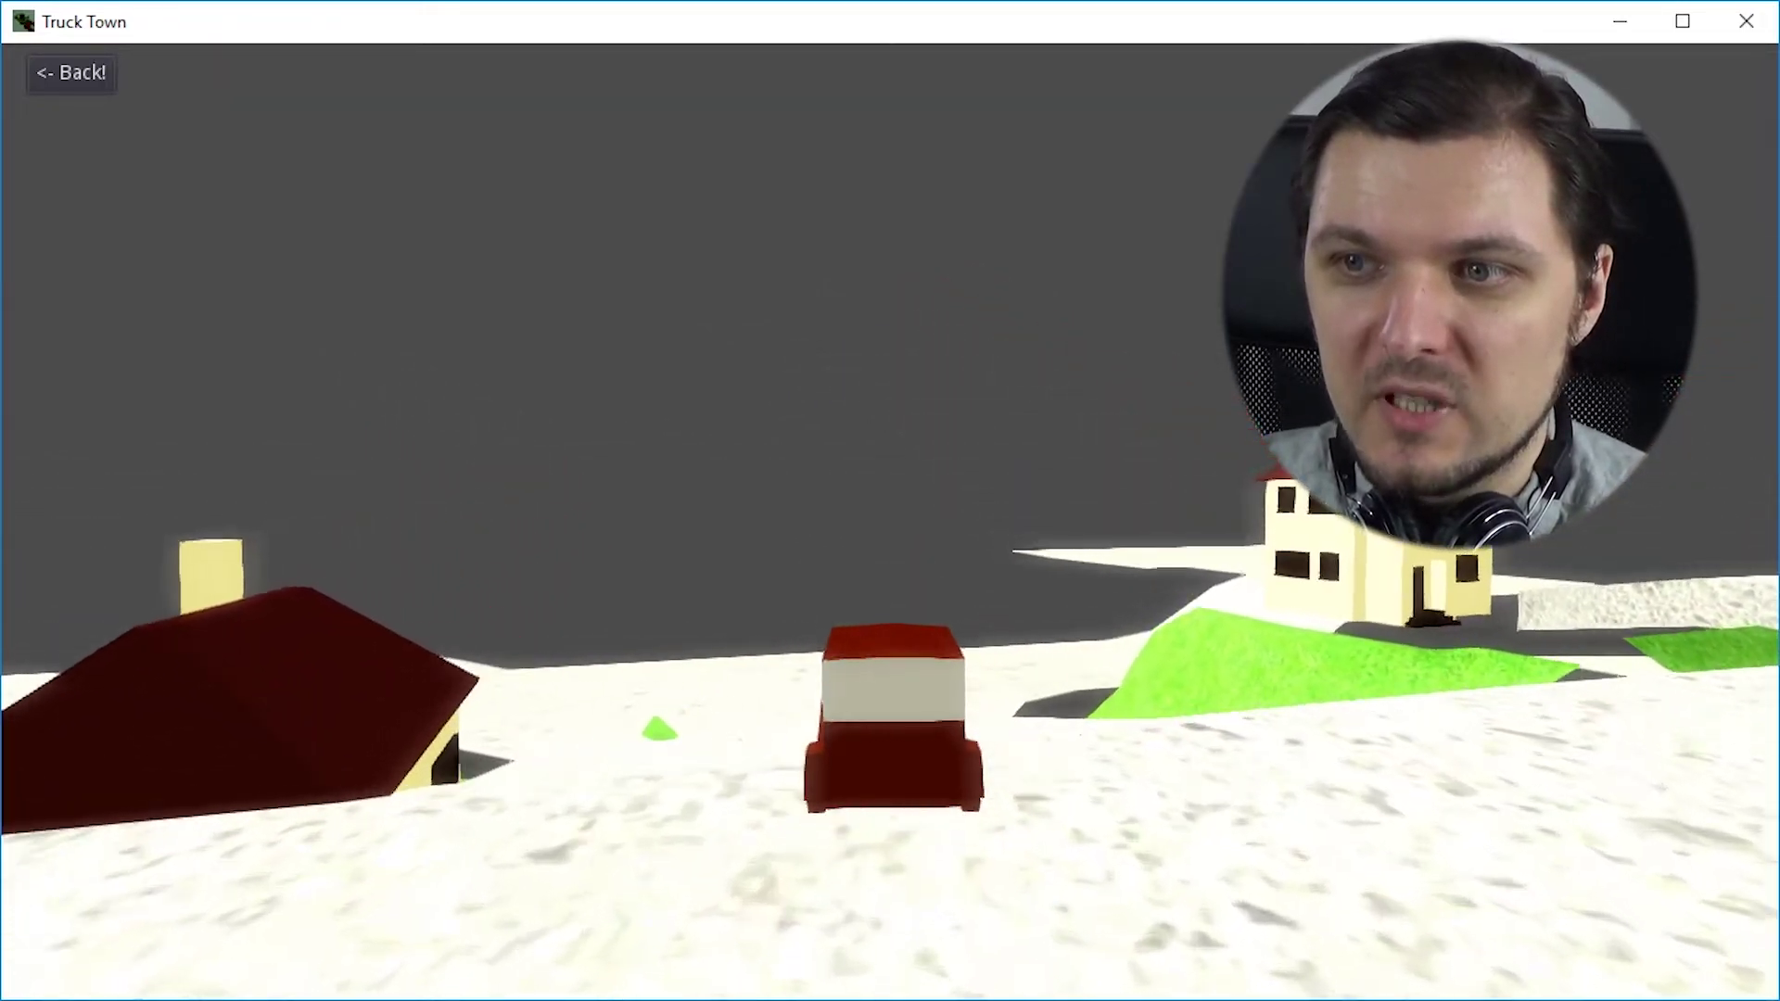
key(Up)
key(Left)
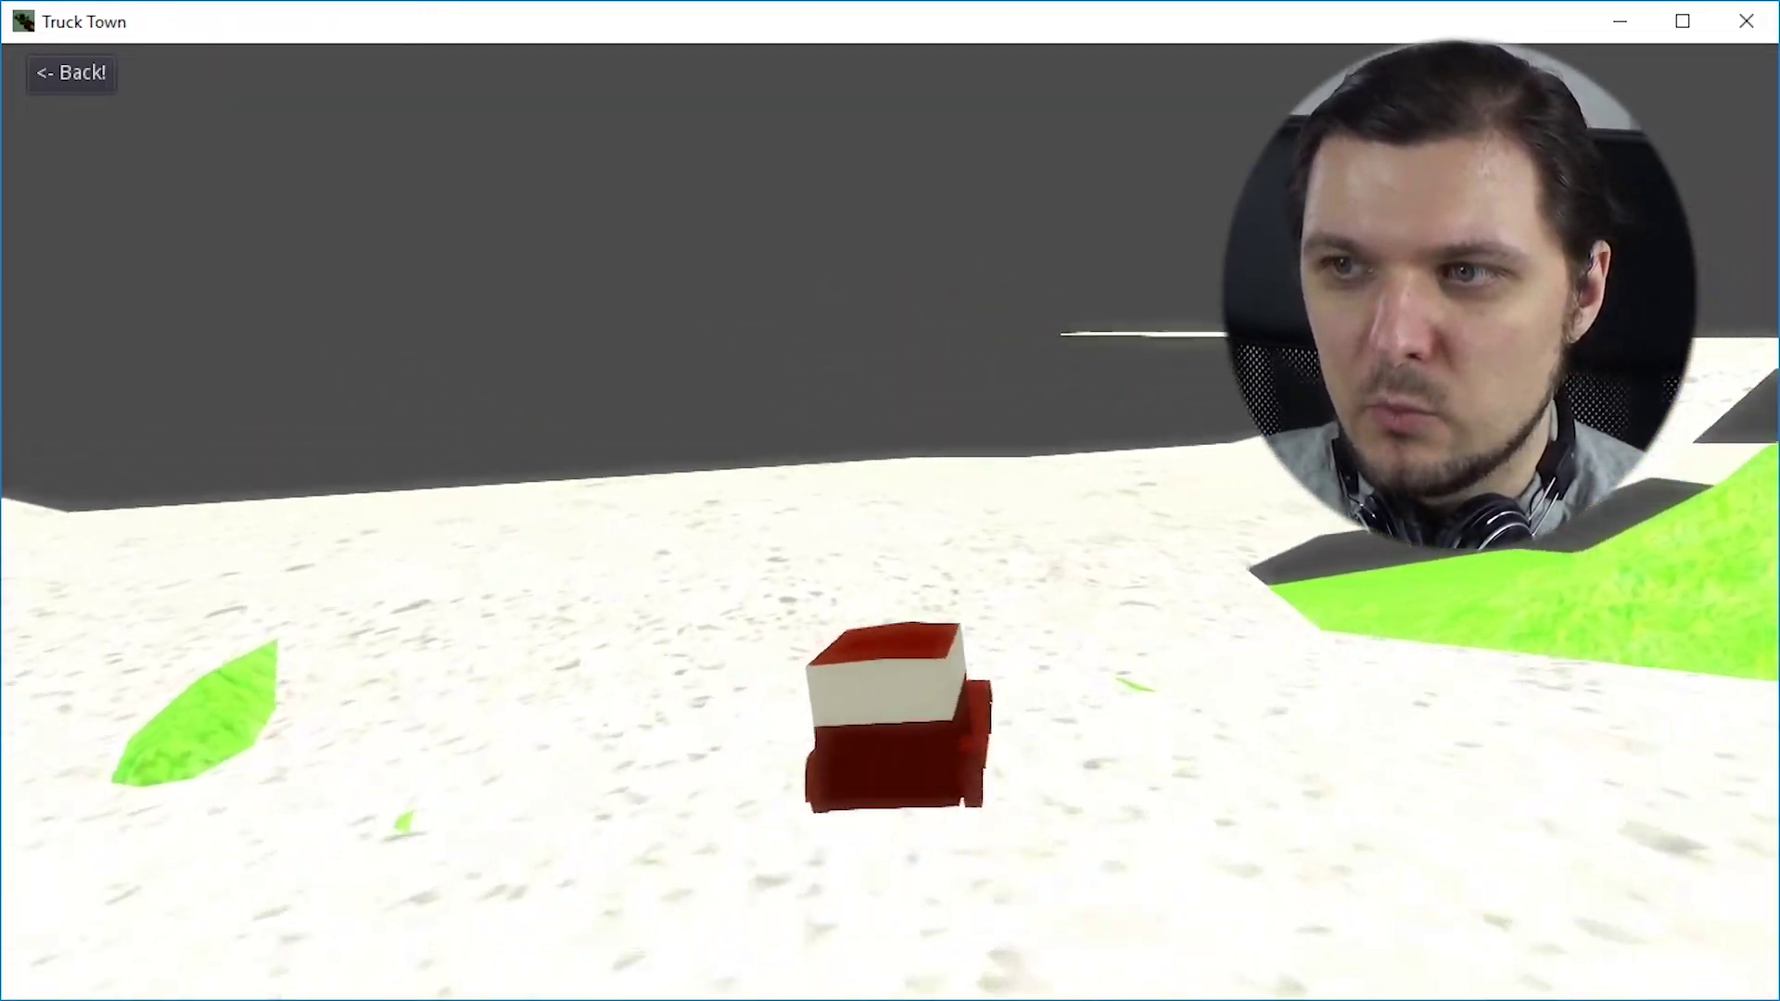
key(Up)
key(Right)
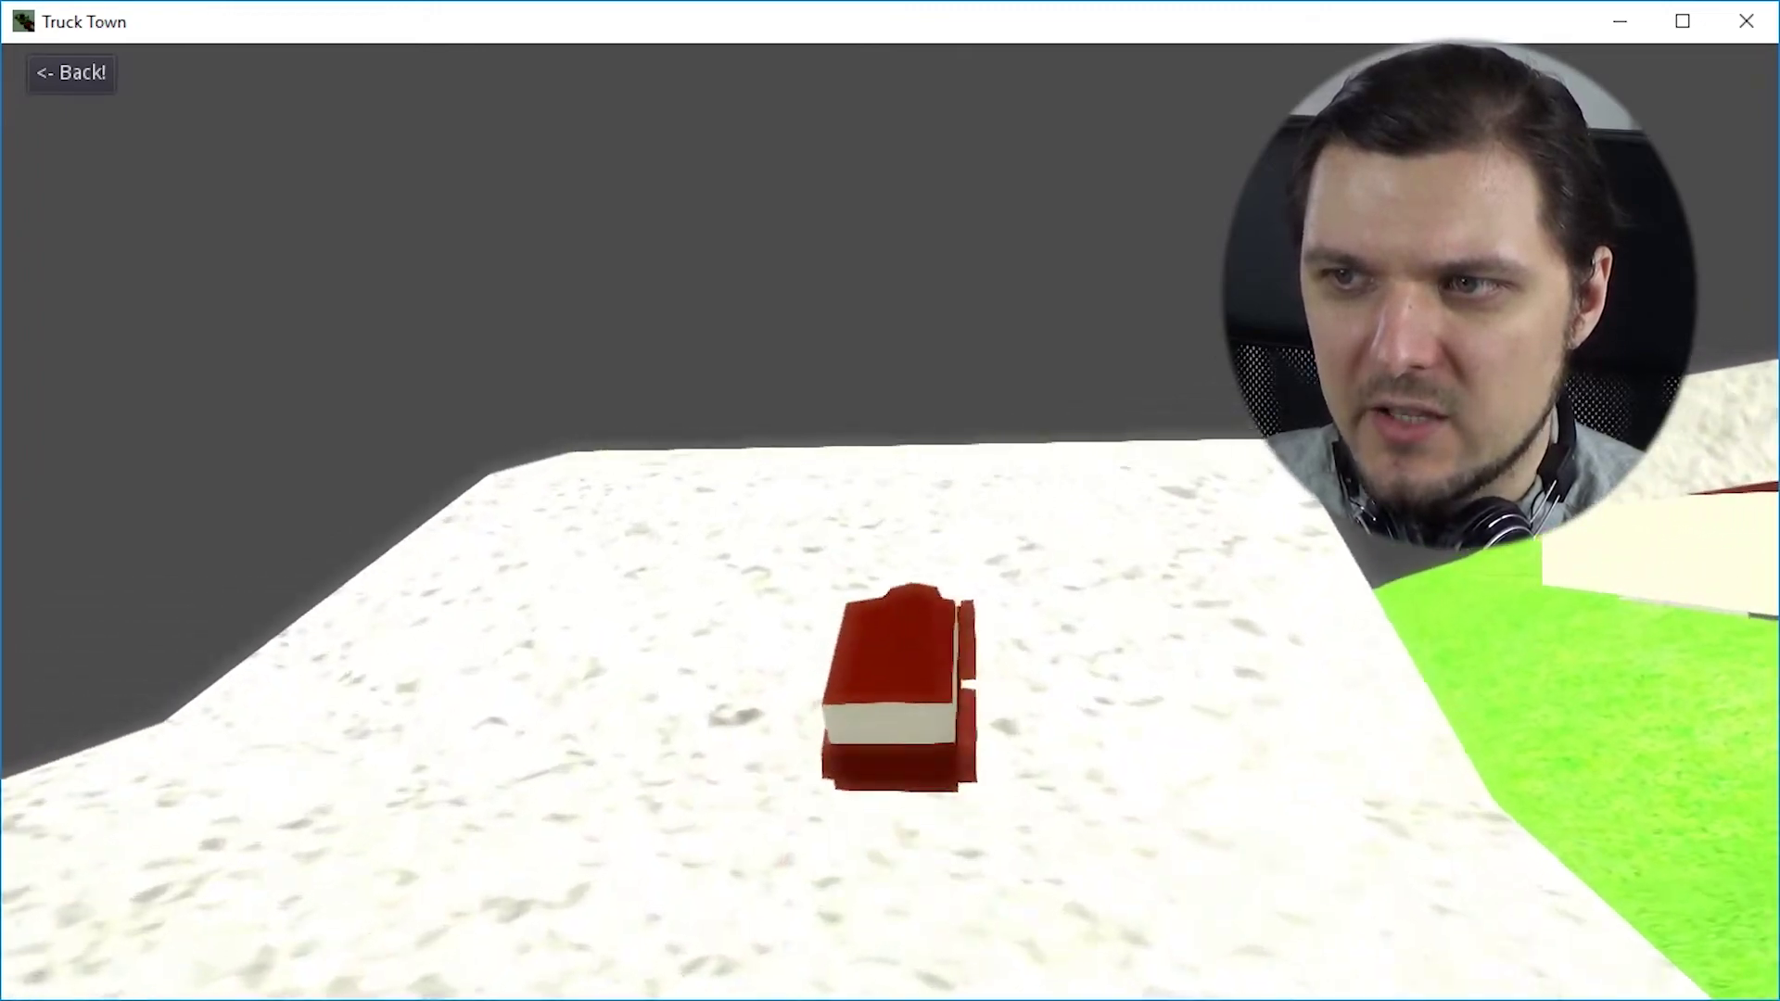
key(Up)
key(Up)
key(Right)
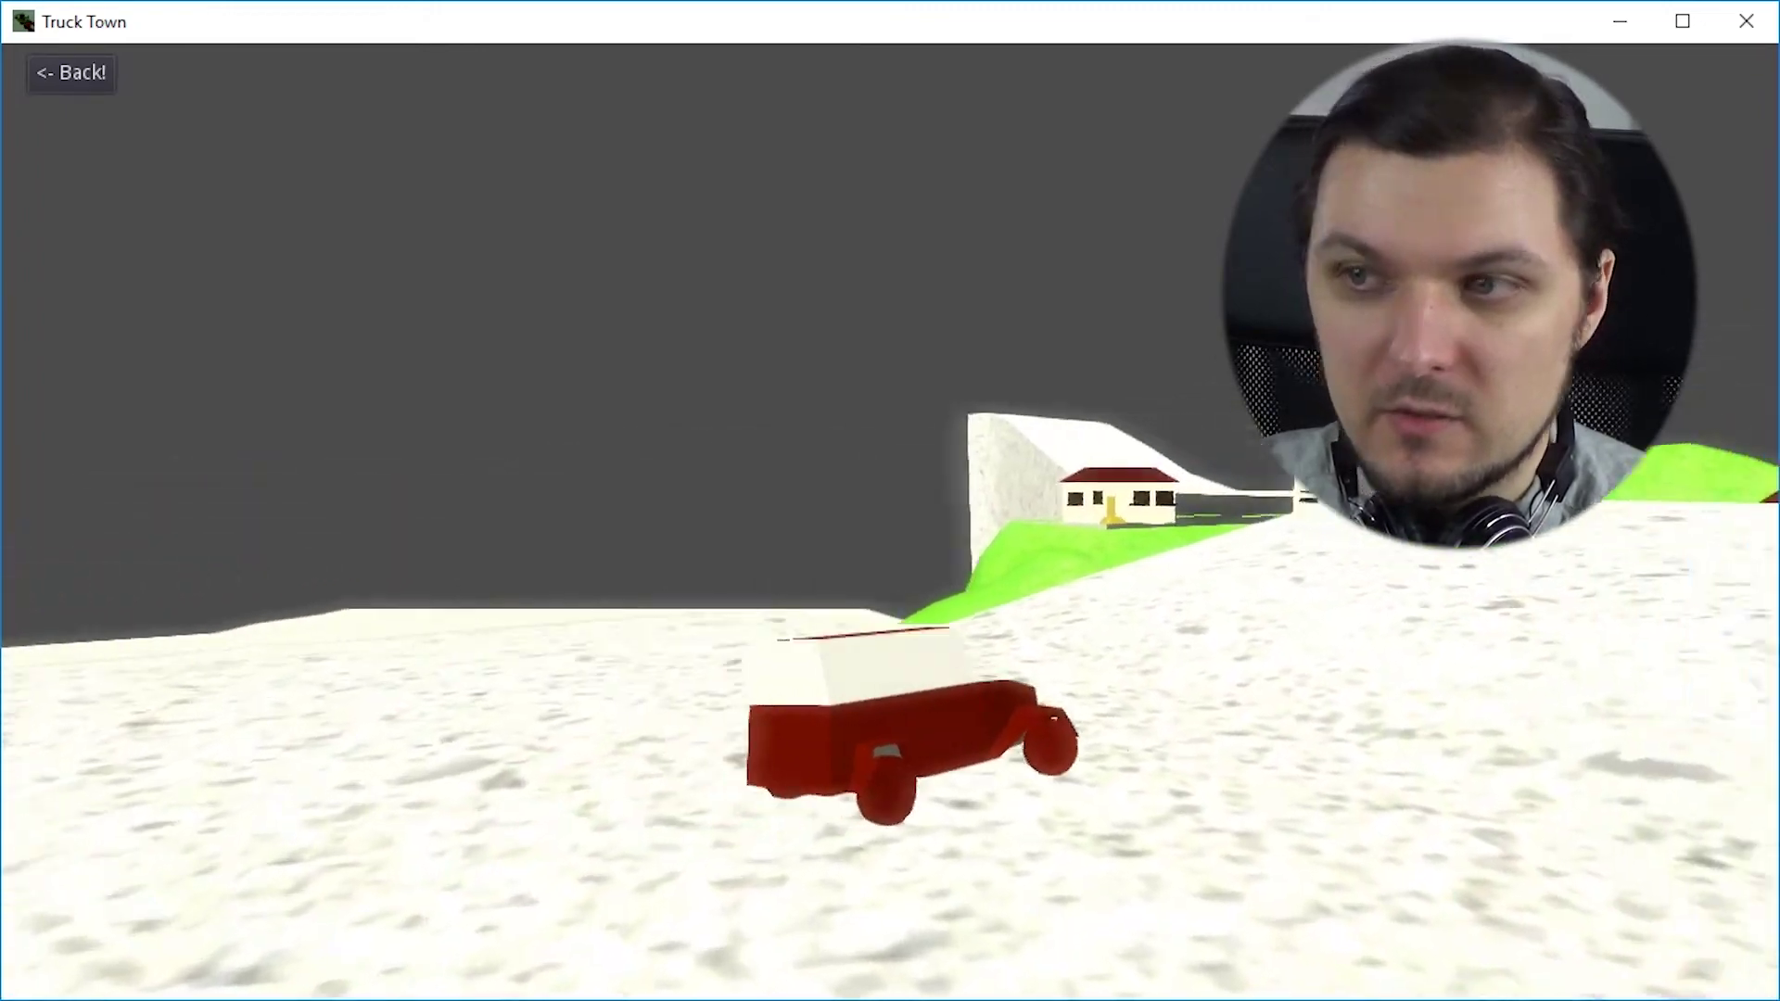
key(Up)
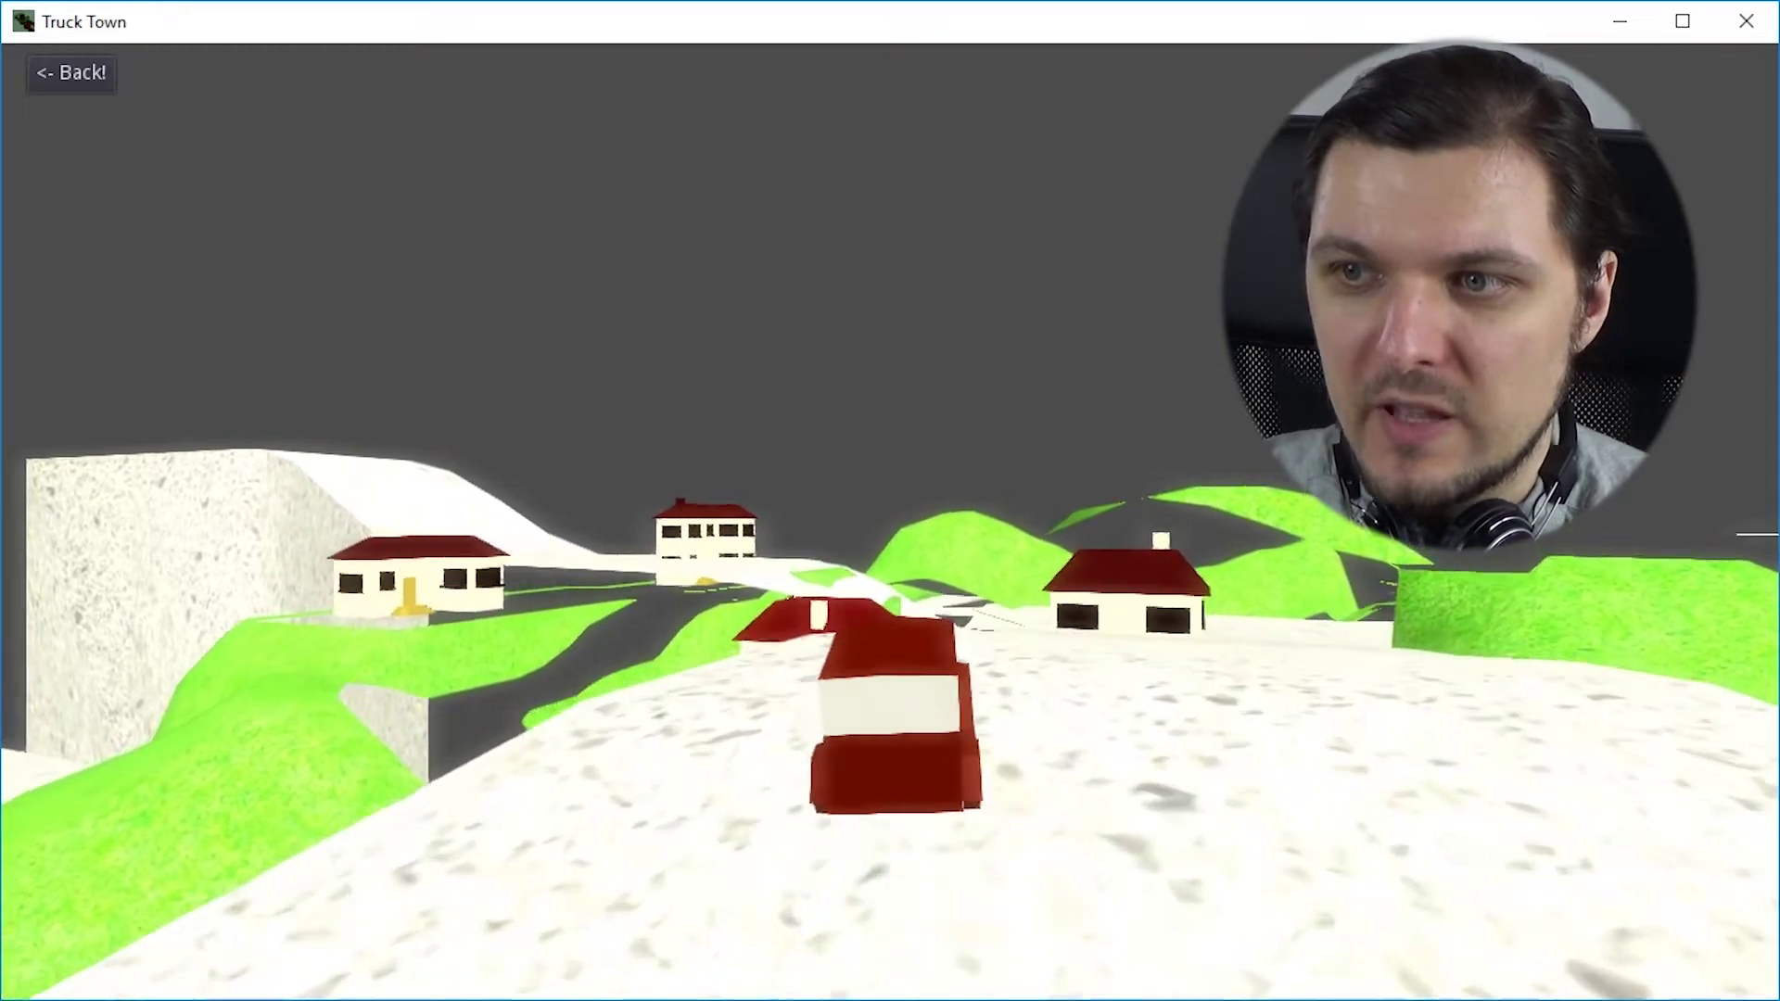
key(Up)
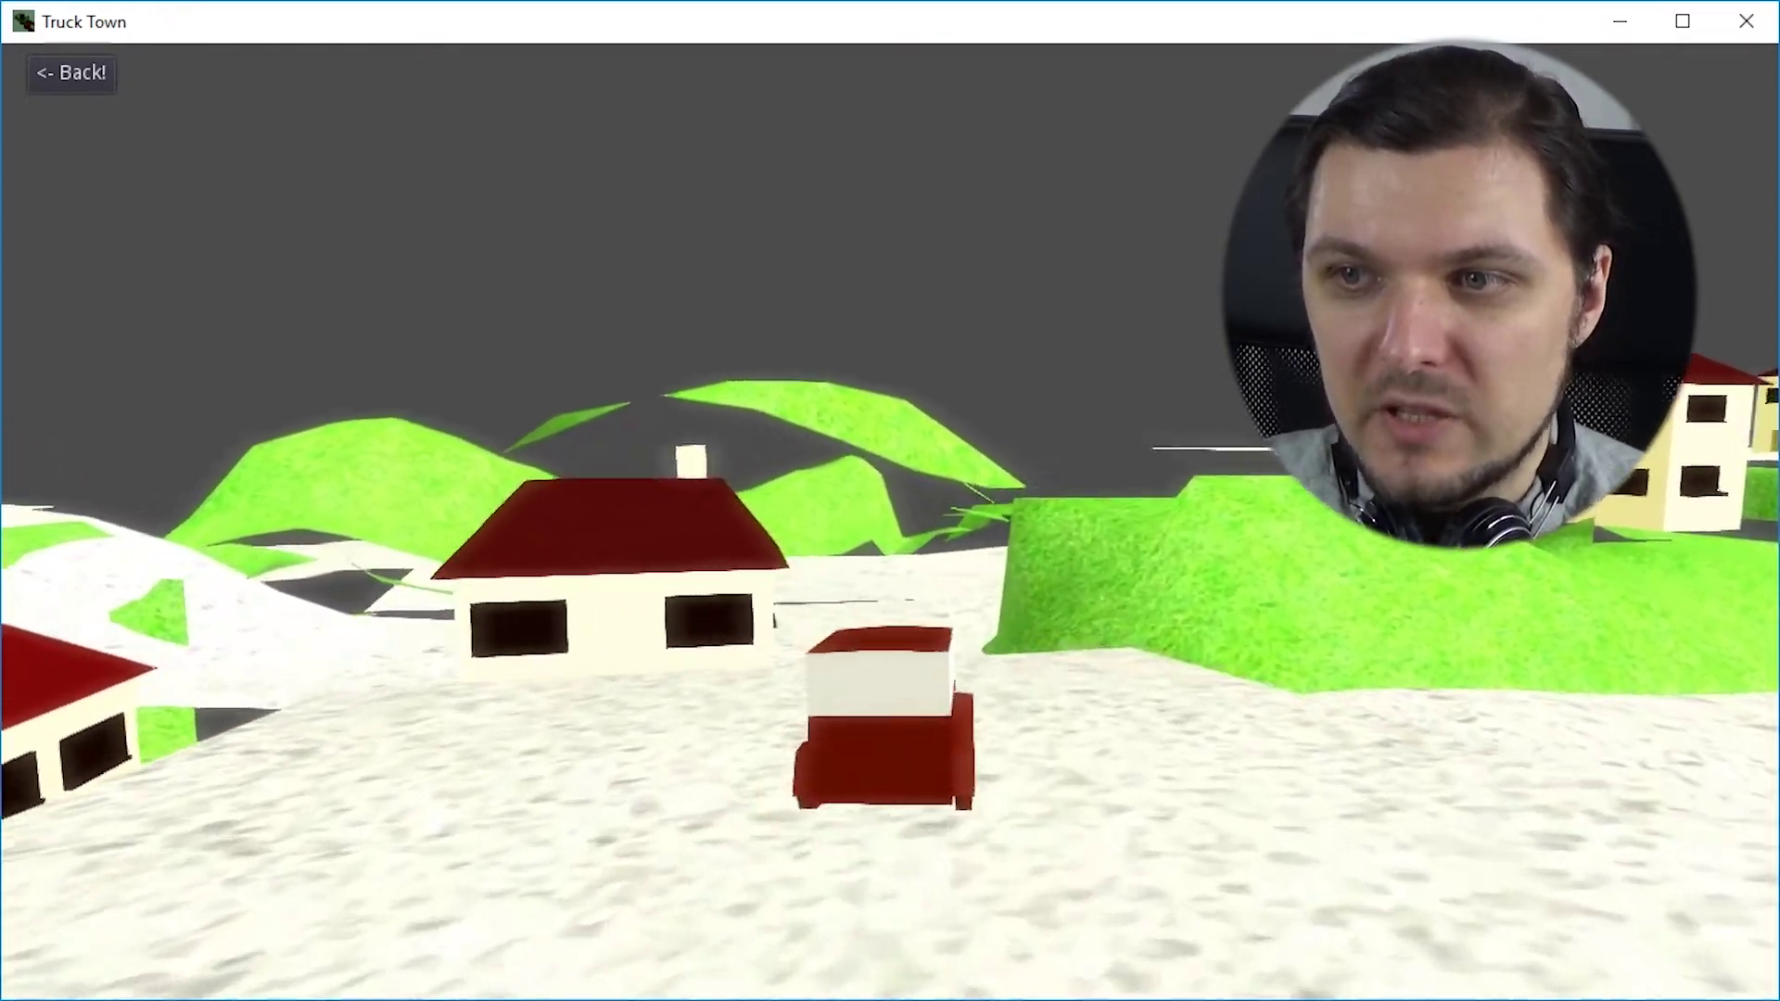
key(Up)
key(Left)
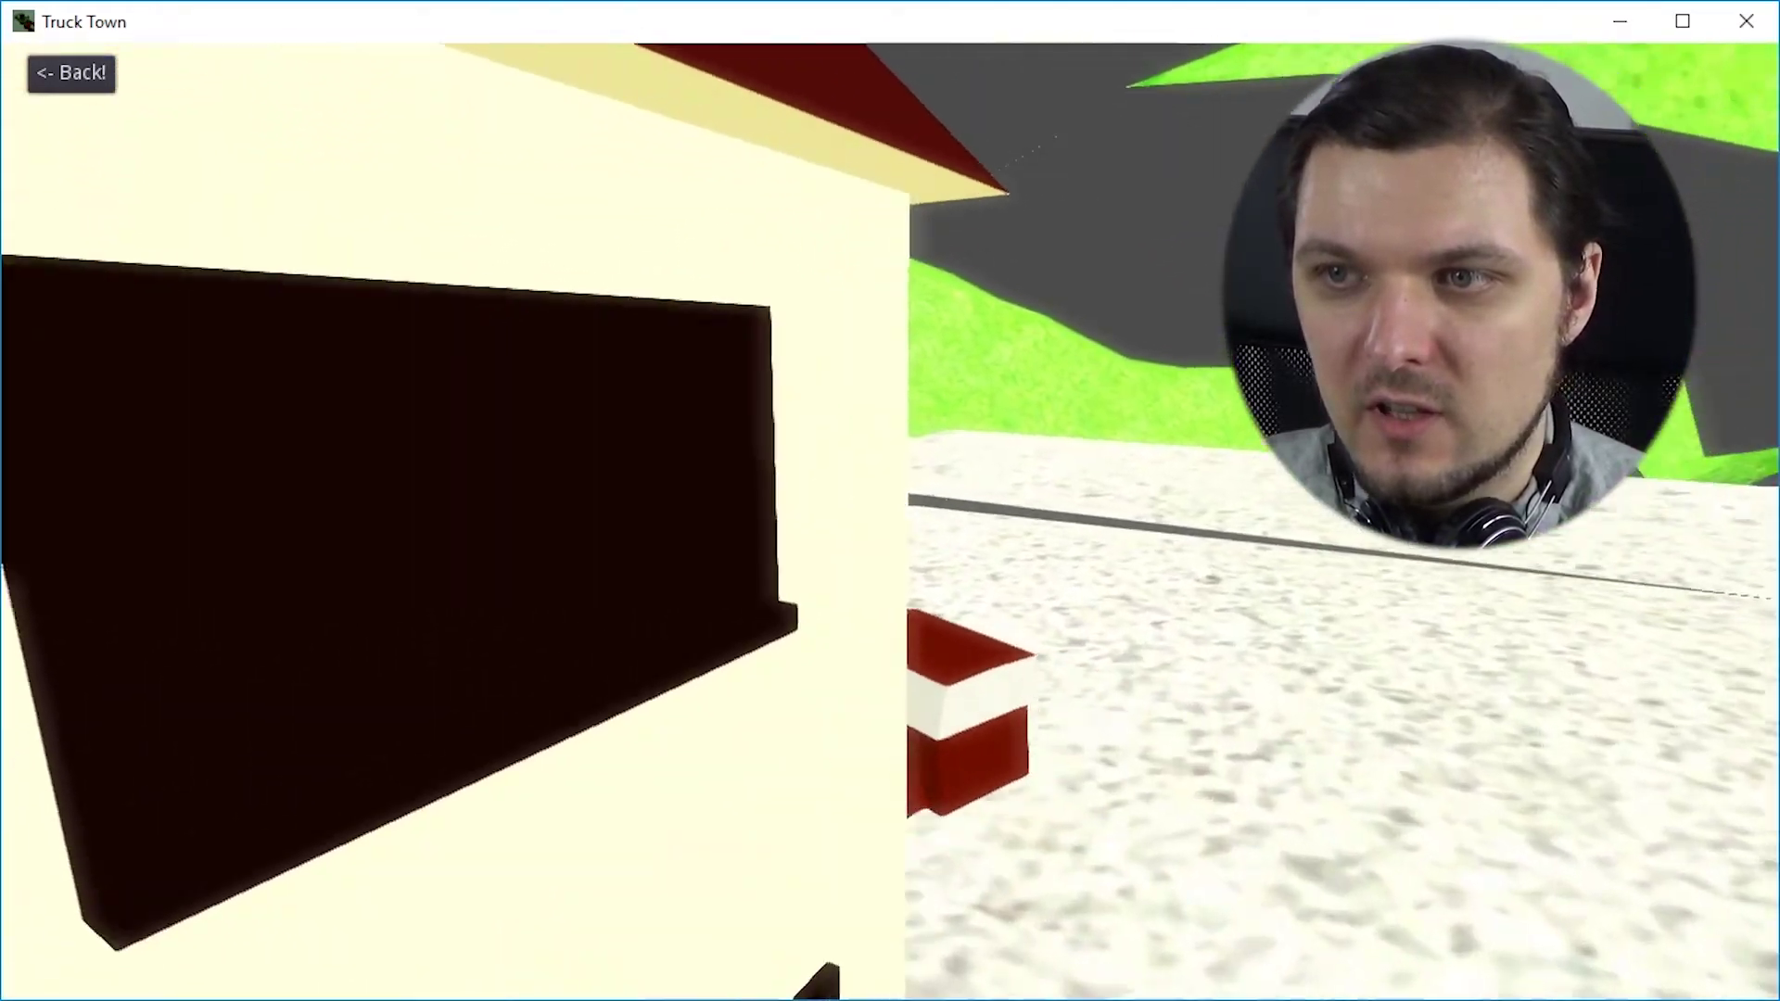
key(Up)
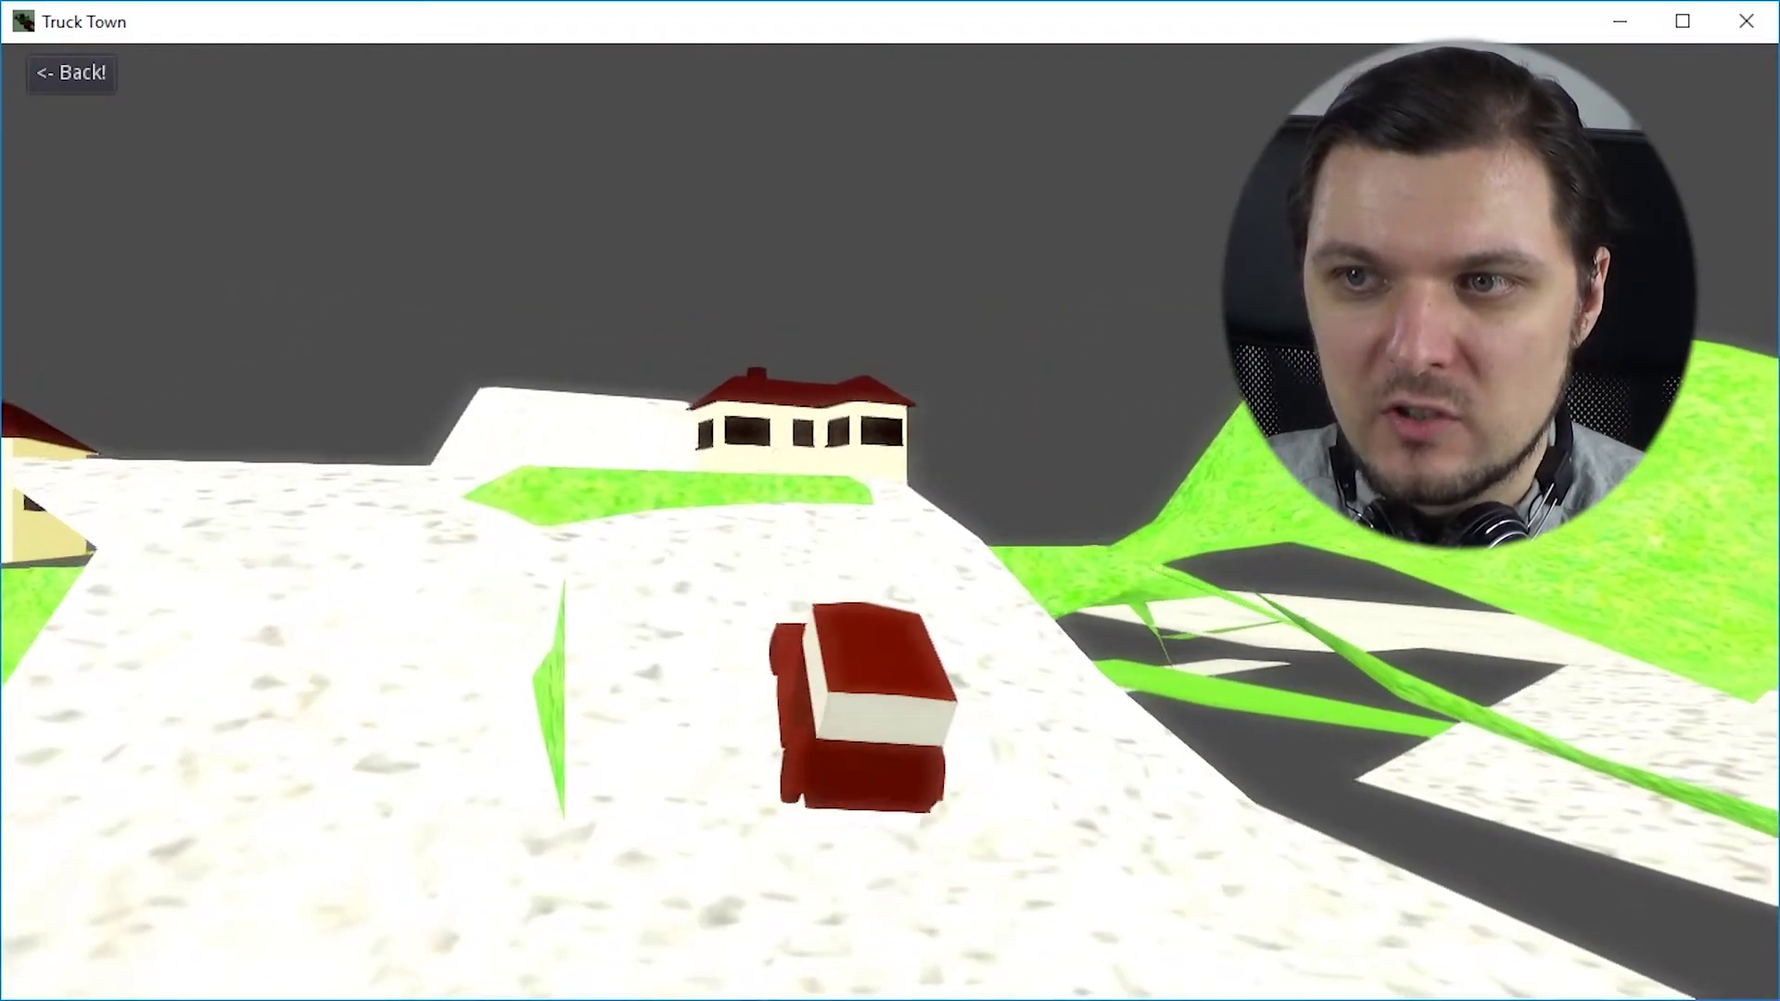
key(Up)
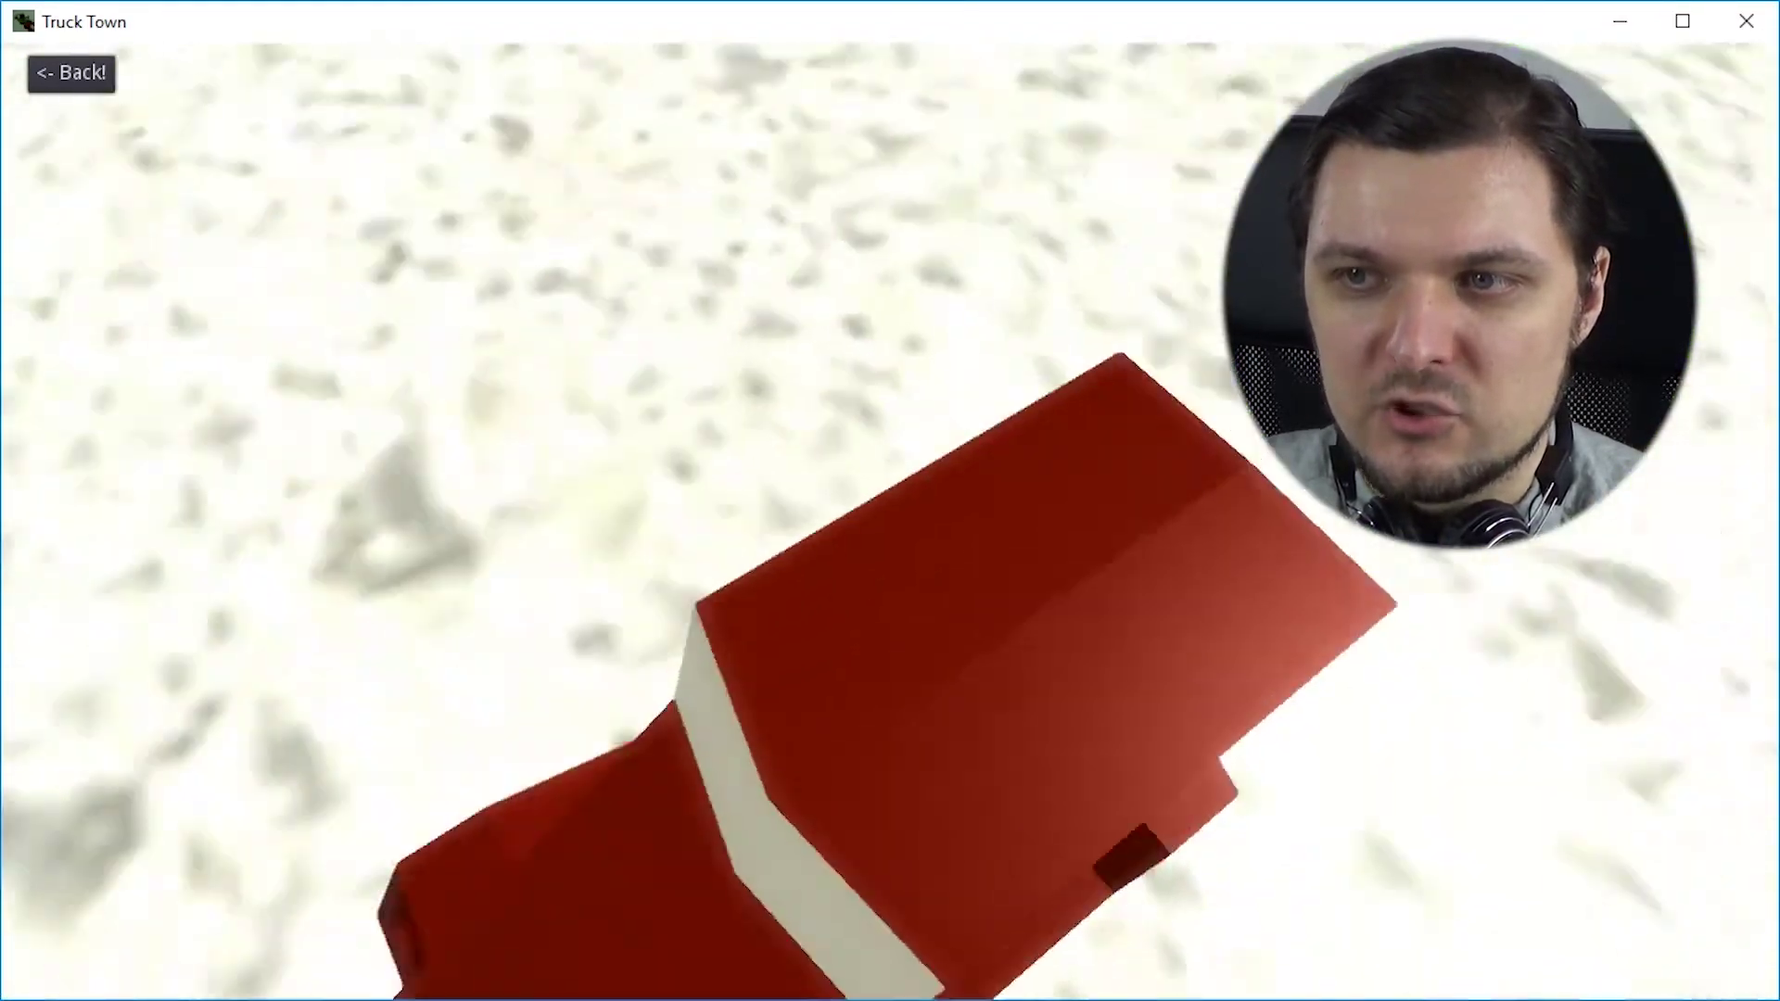
key(Up)
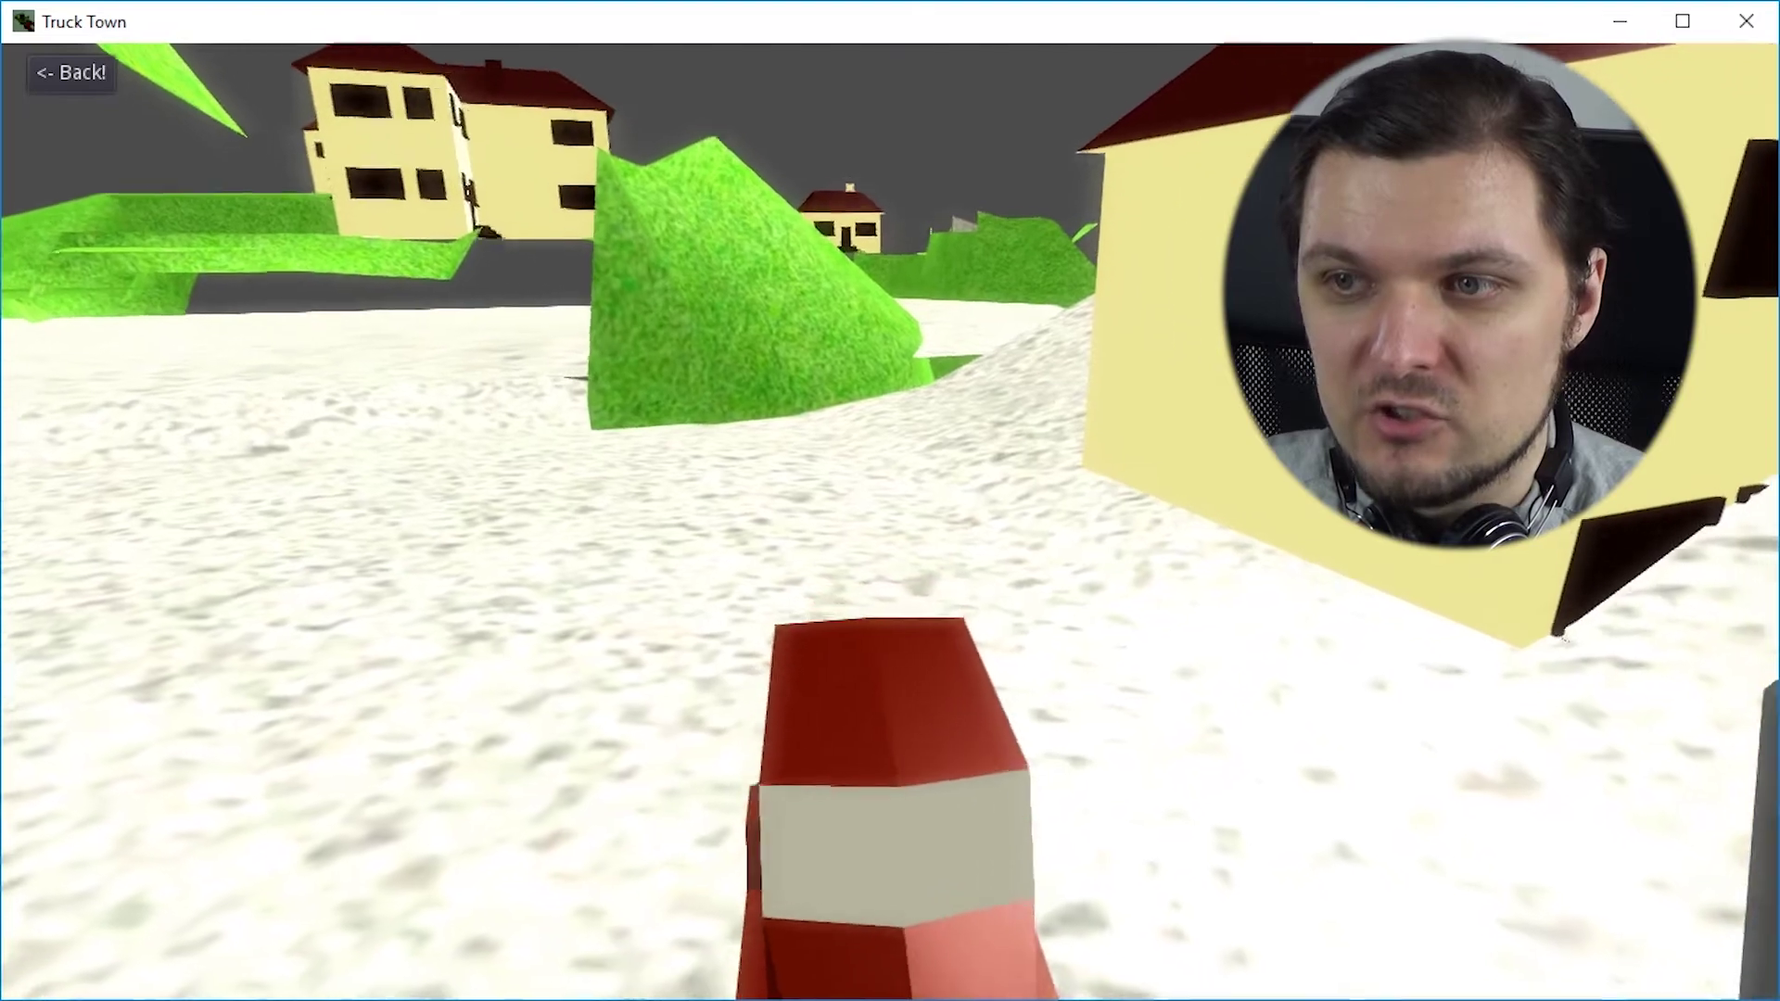
key(Up)
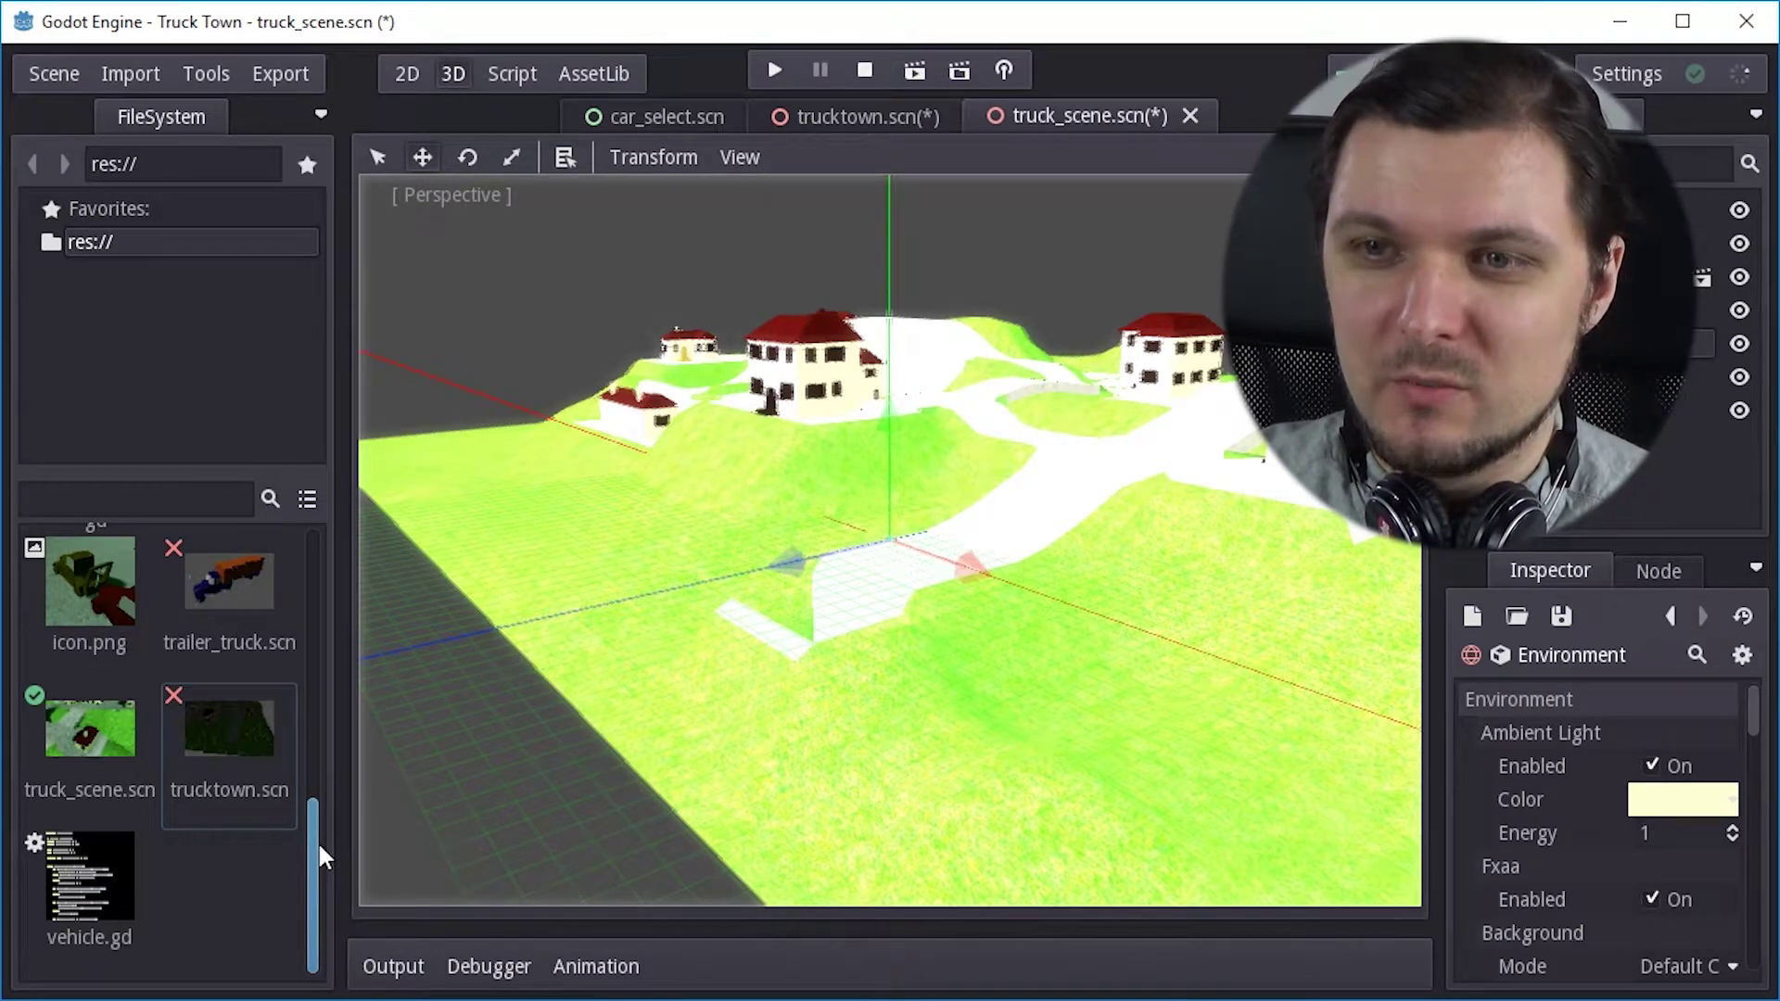
- Open the car_base.scn scene and select the wheel1 VehicleWheel node under BODY to examine its properties
drag(319, 841, 336, 547)
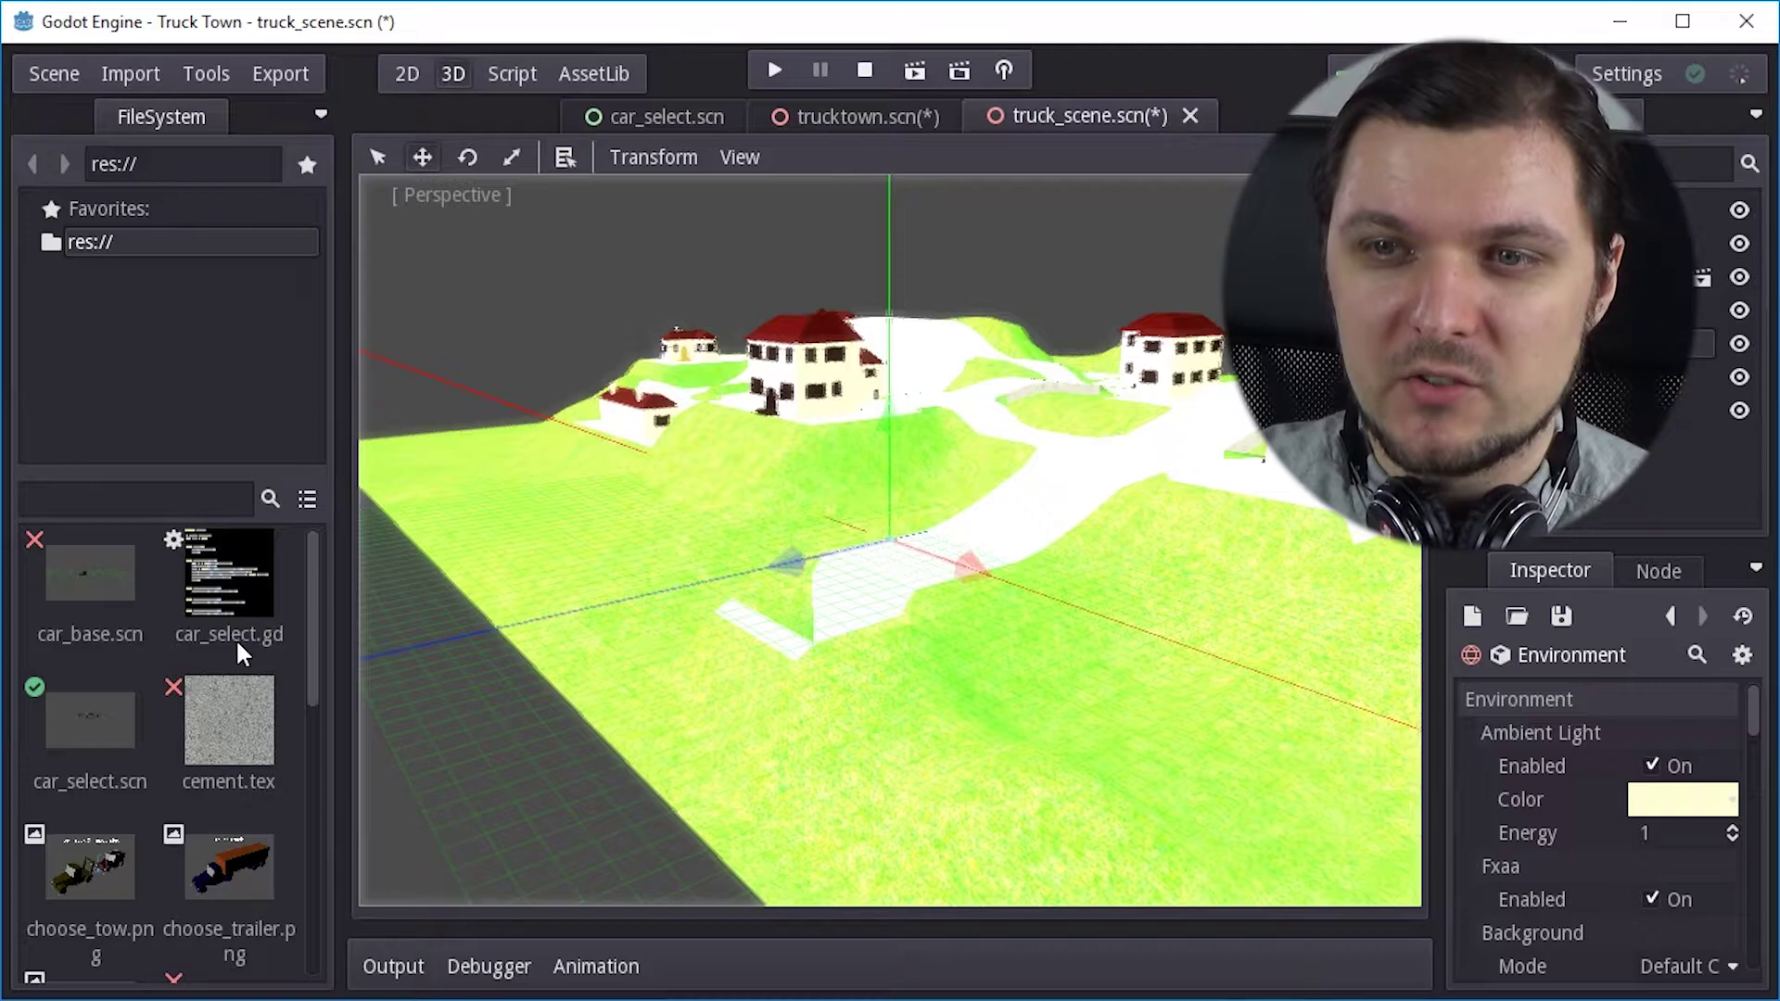
double_click(104, 575)
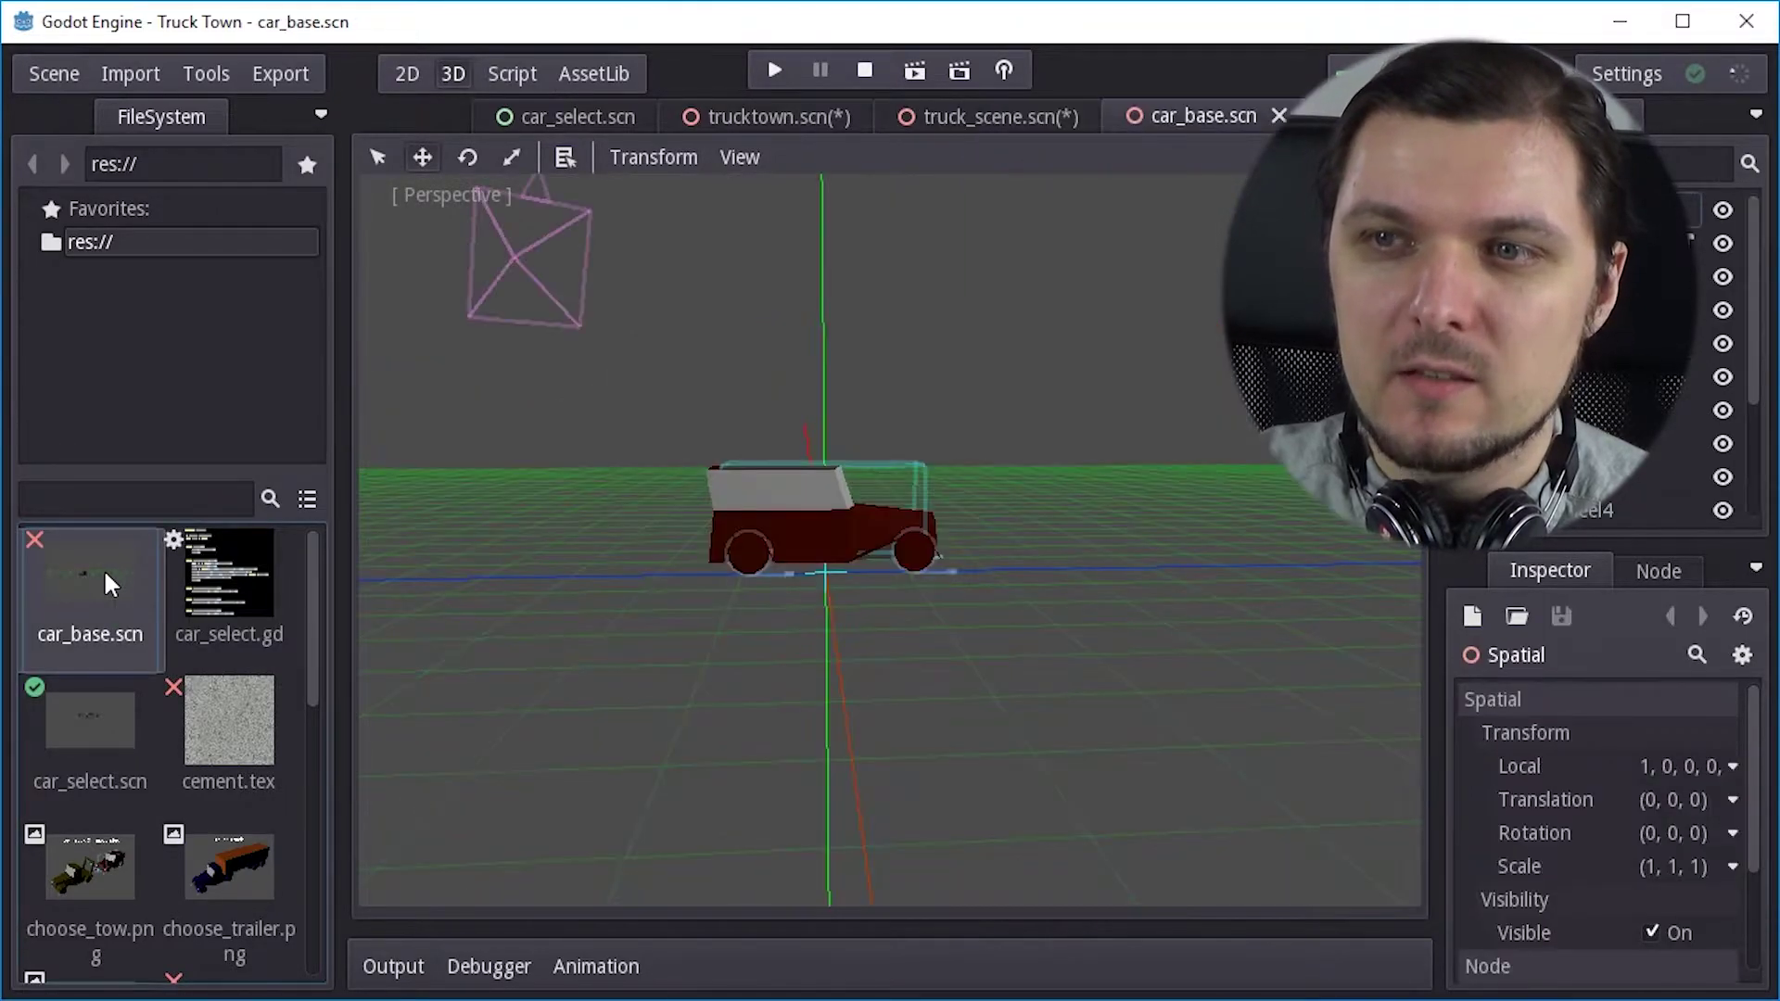
middle_drag(917, 519, 966, 474)
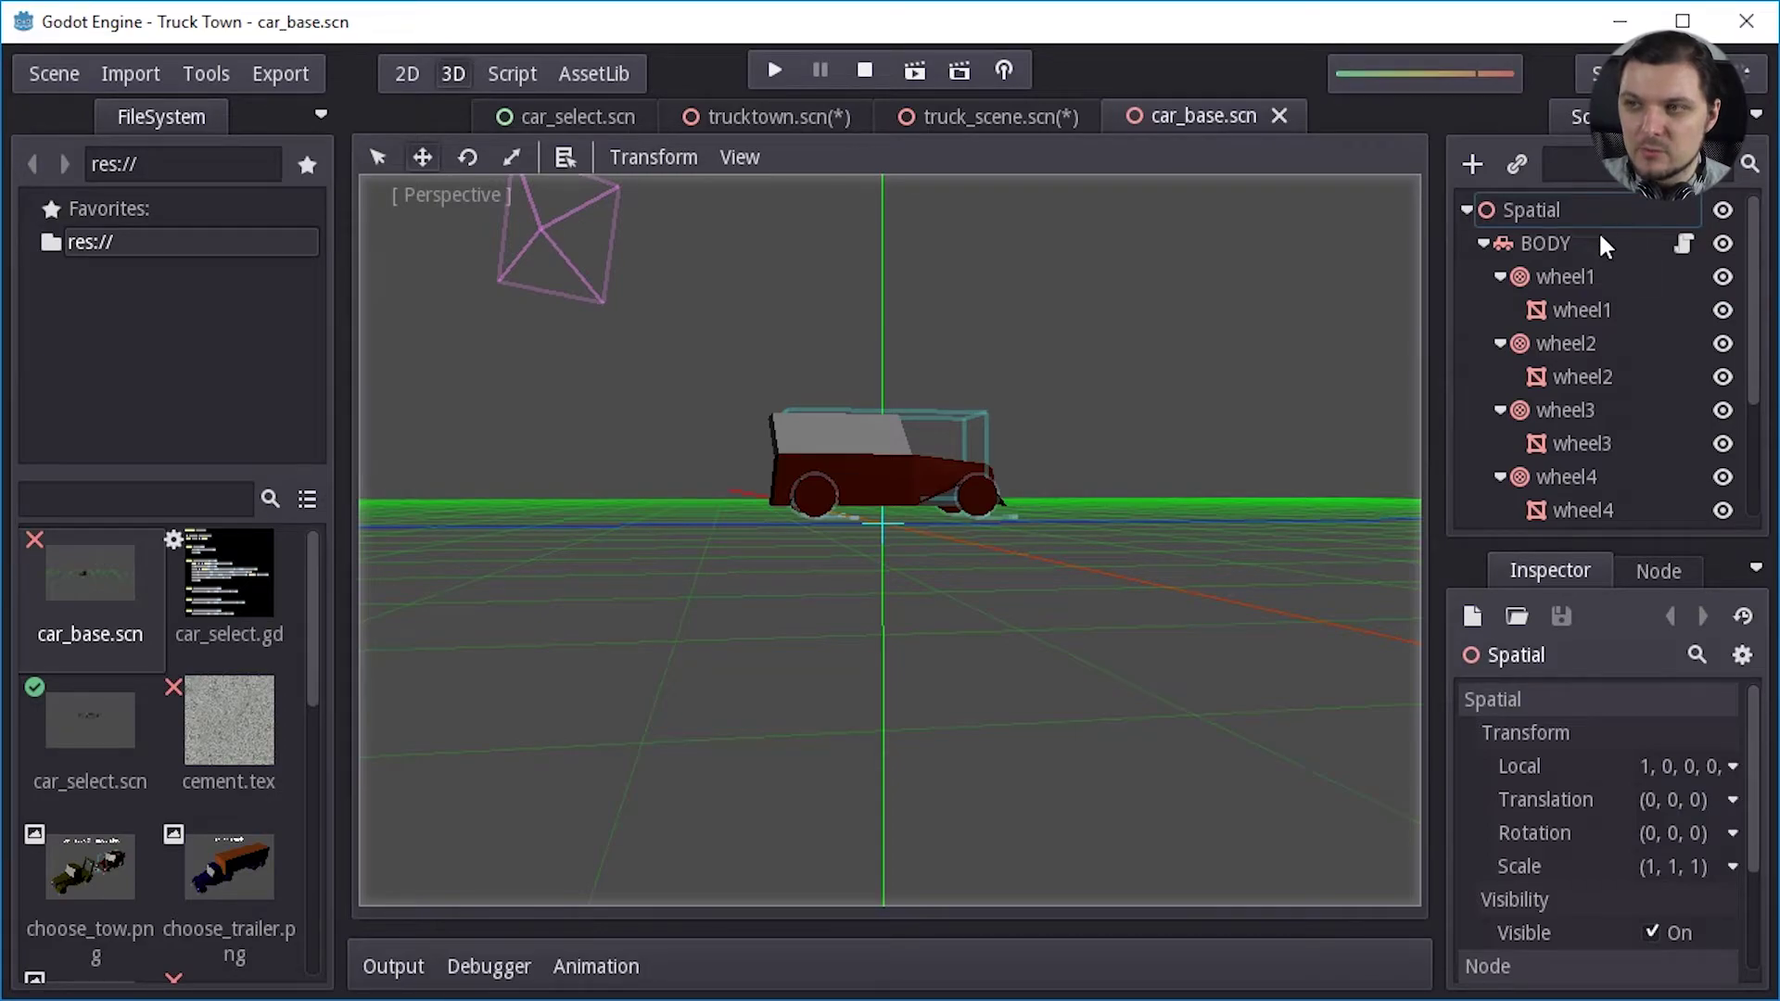
click(1599, 306)
click(1568, 280)
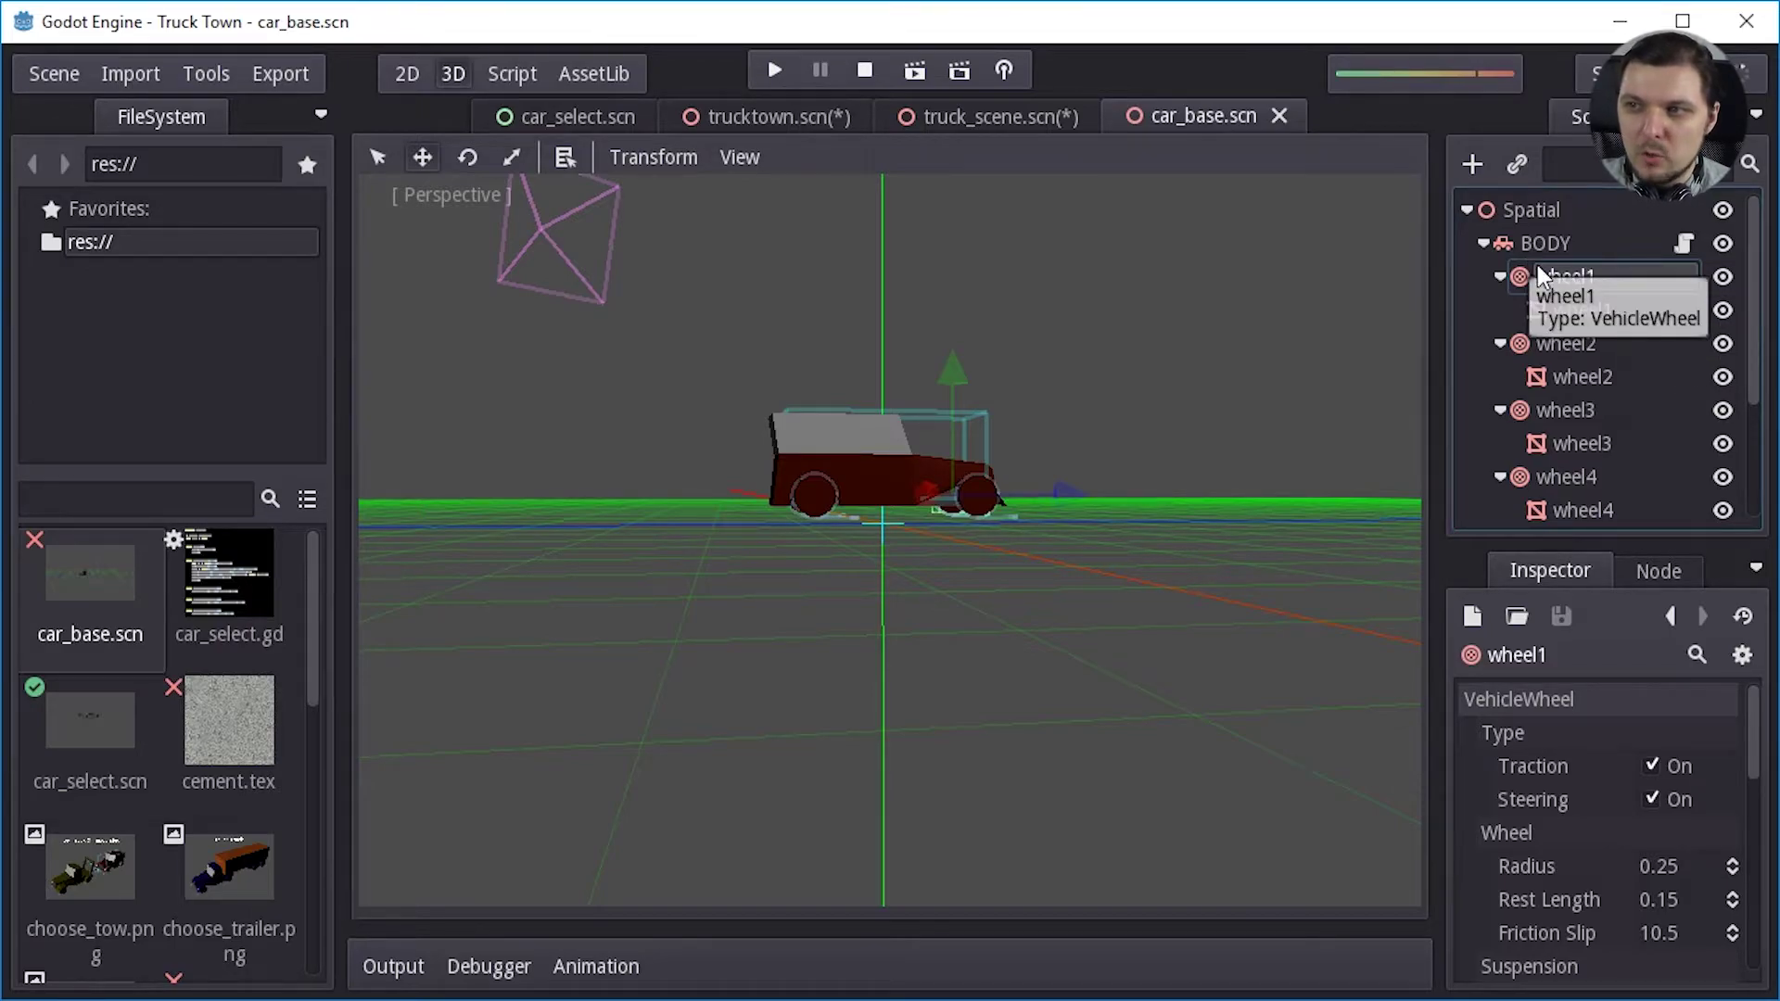
- Select the wheel1 mesh under the wheel1 VehicleWheel node and enlarge it freehand with the Scale tool
click(1569, 306)
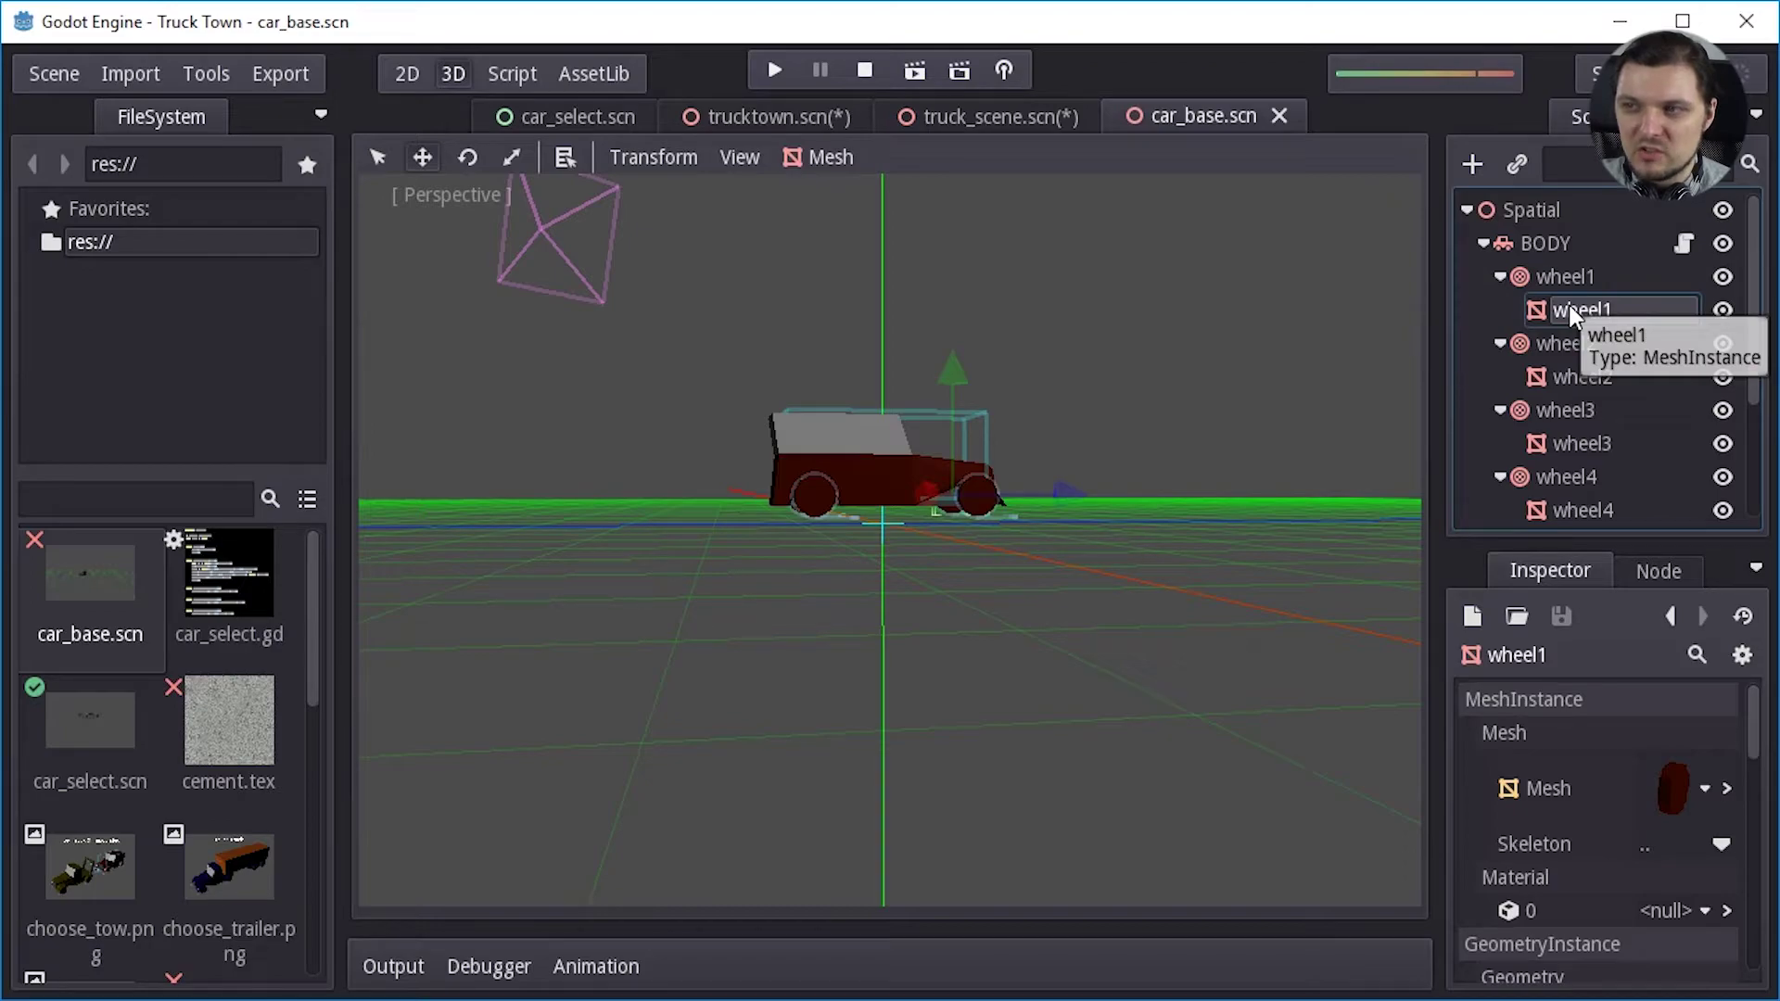
click(1551, 278)
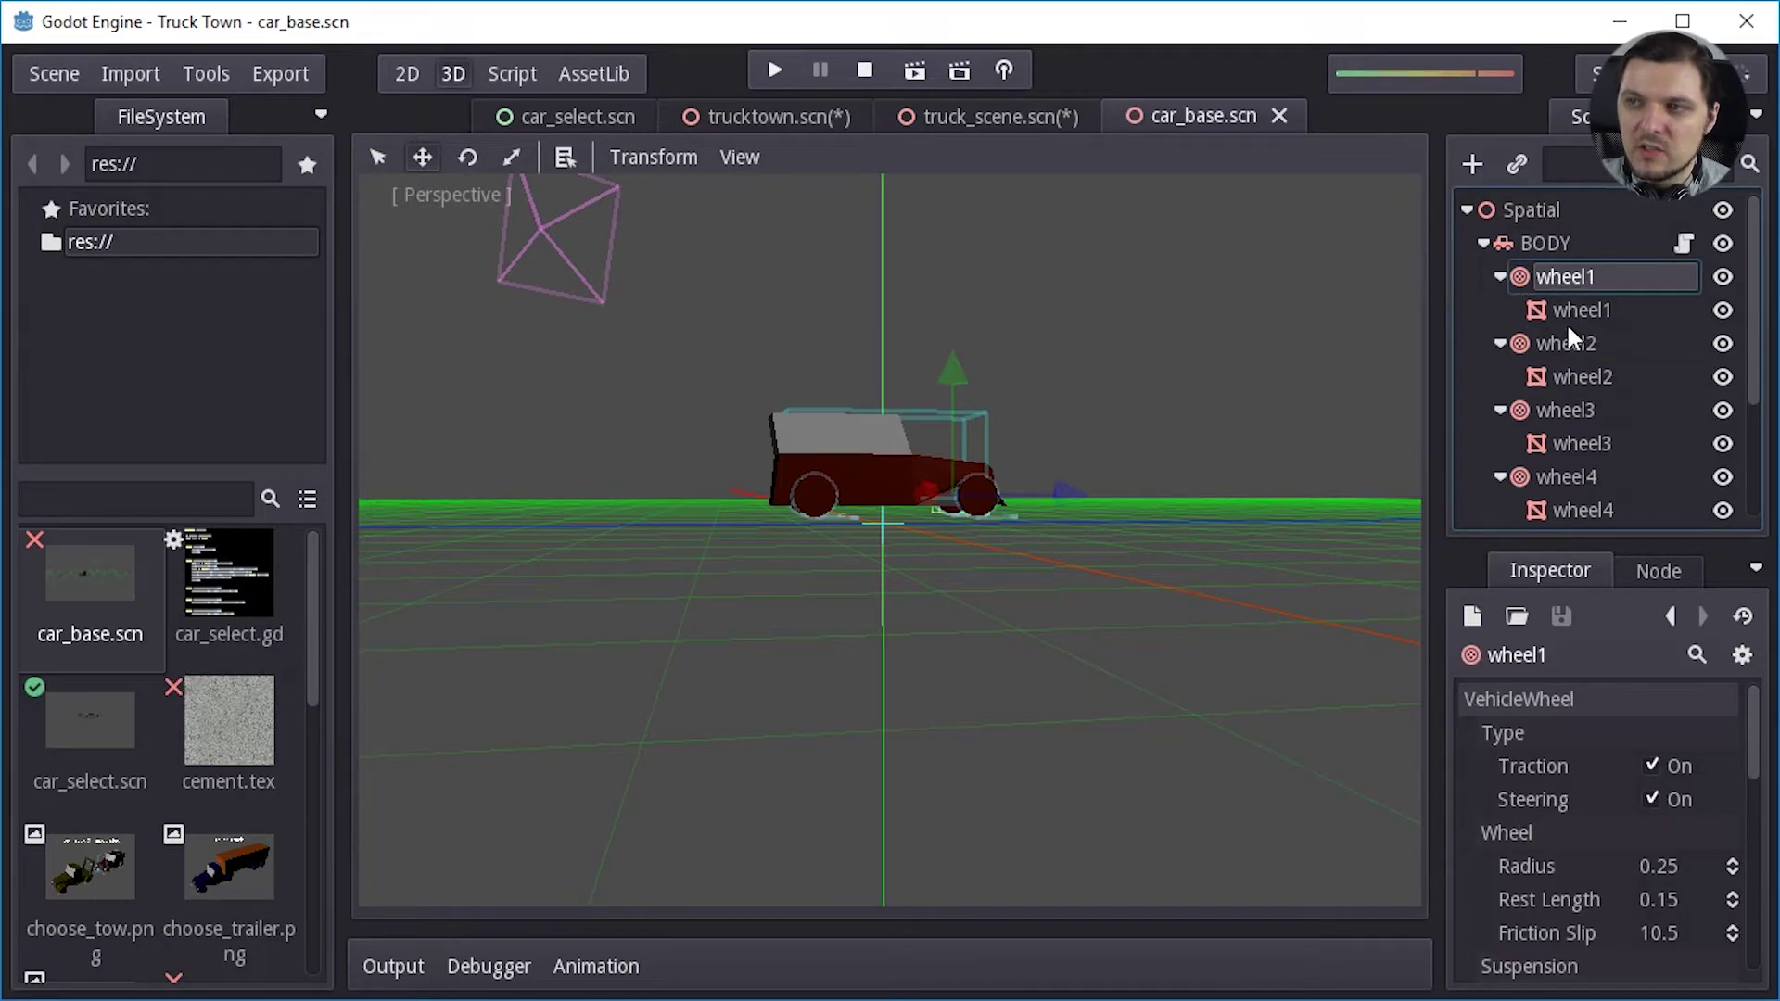
click(1596, 309)
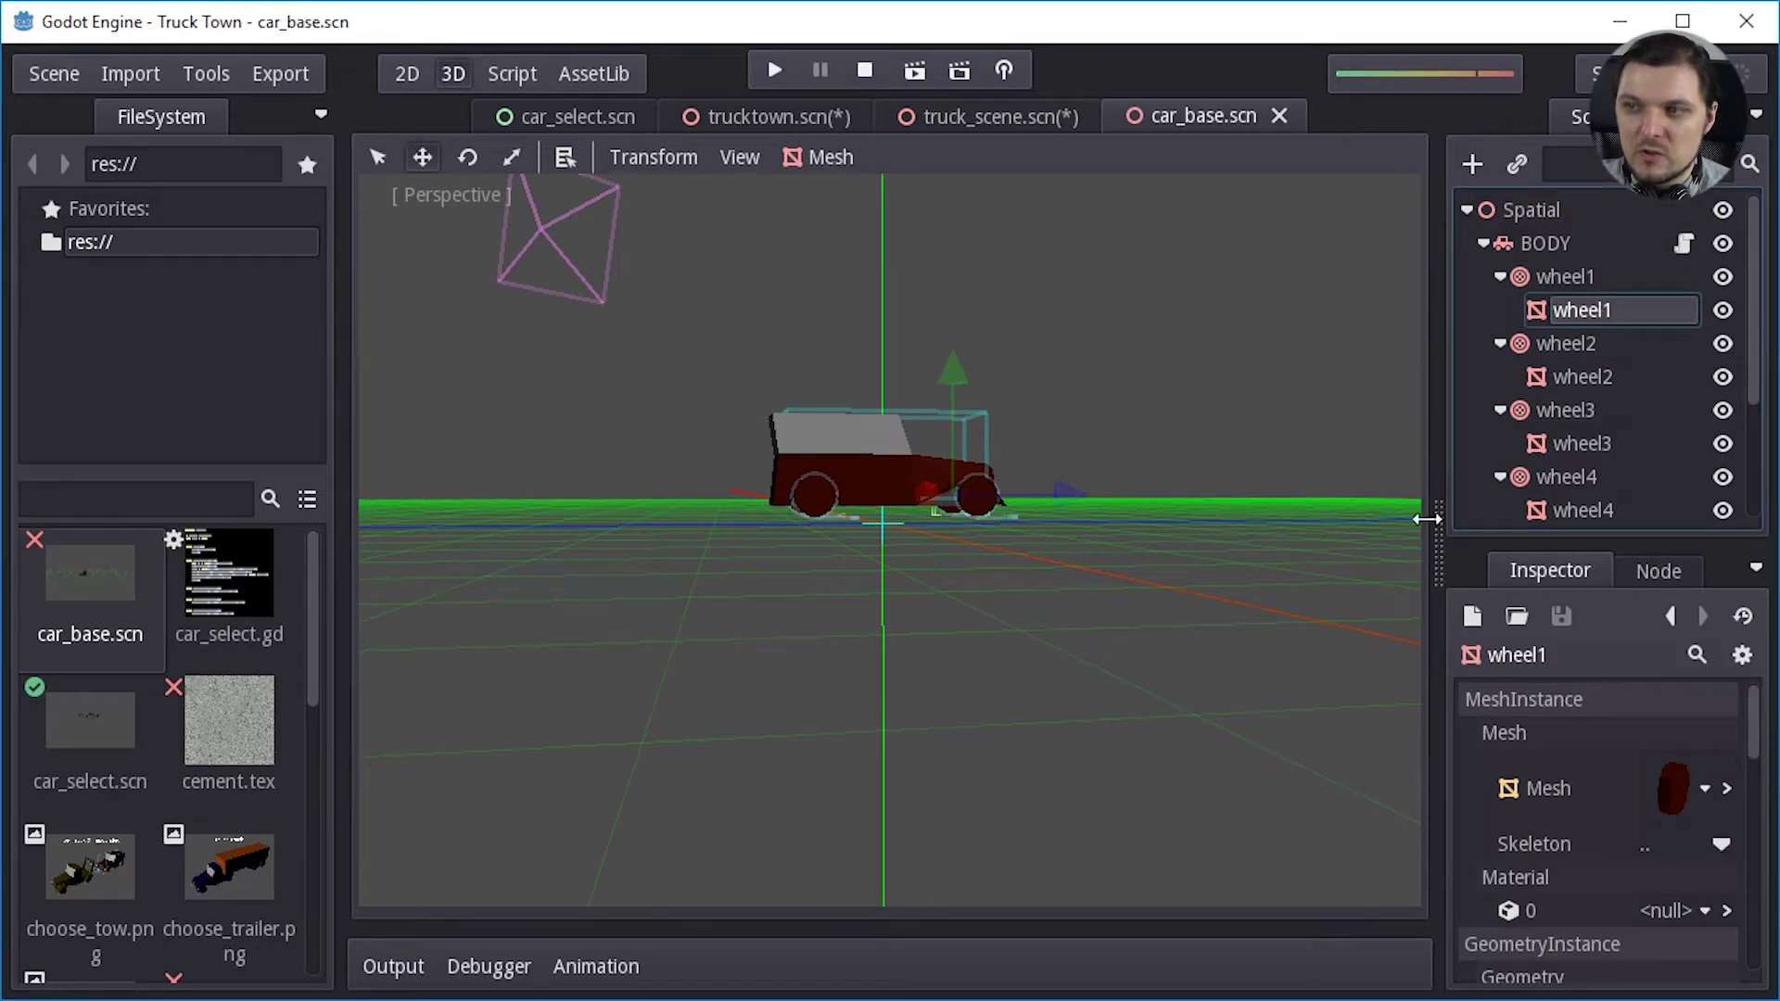
click(521, 152)
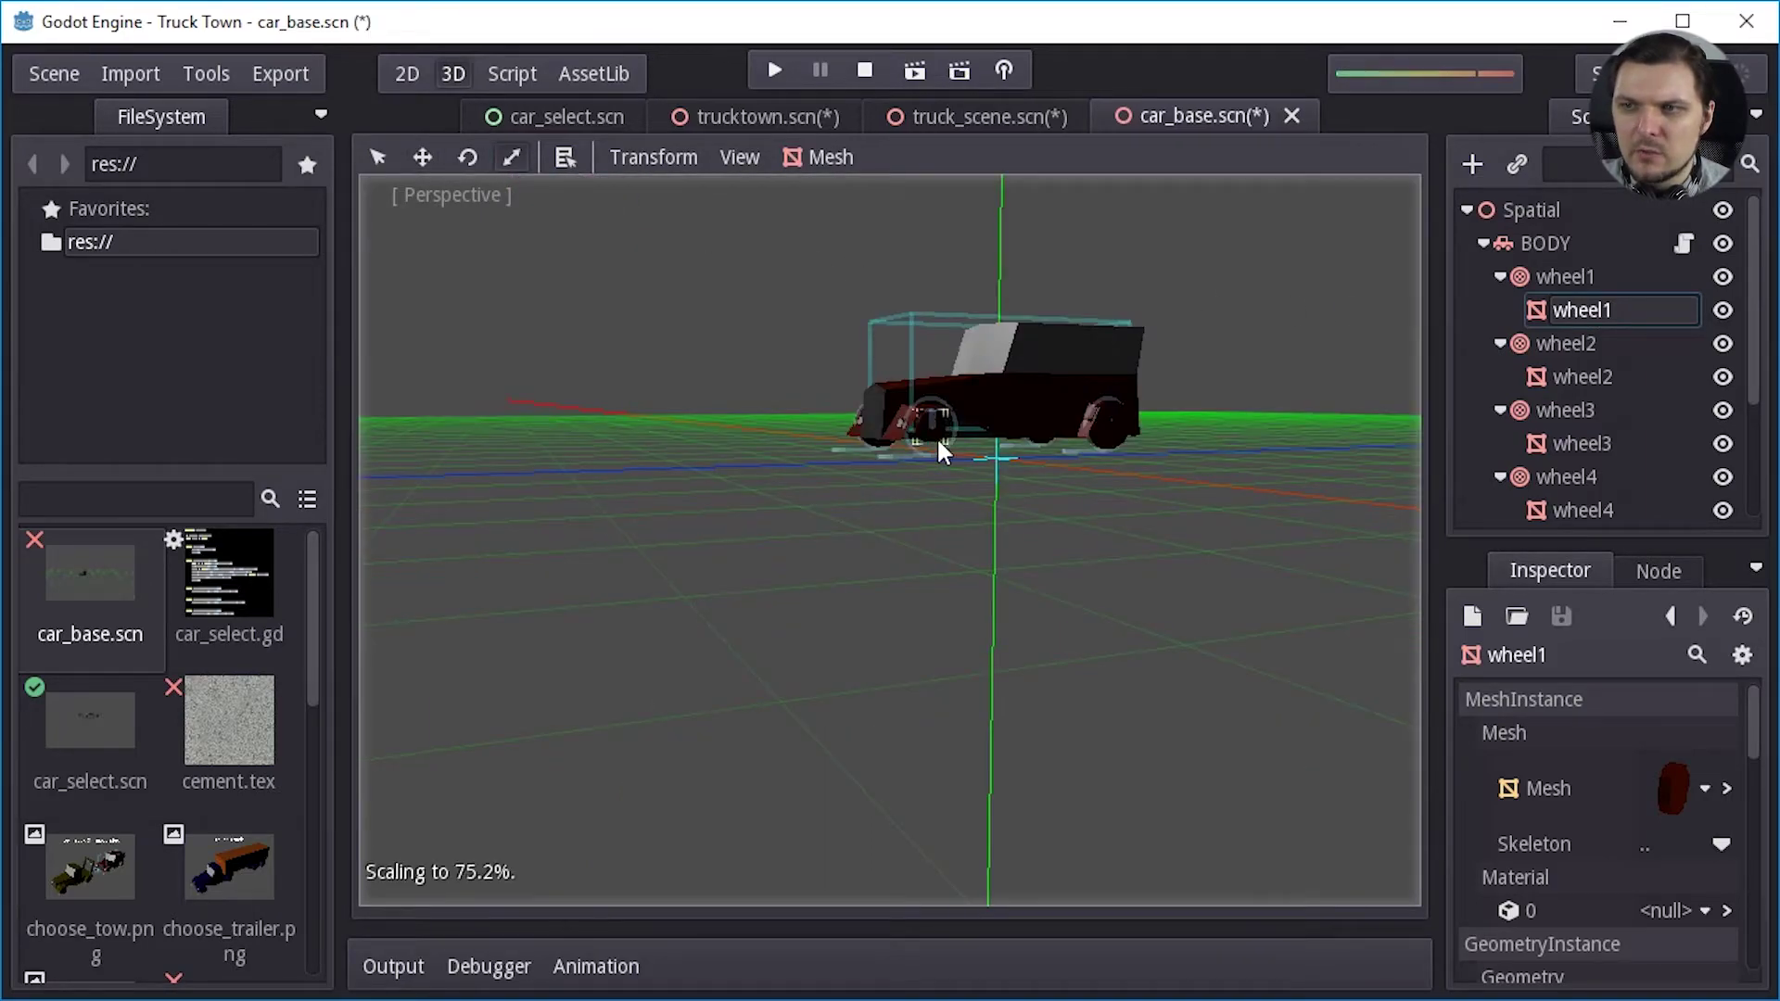
drag(937, 437, 991, 473)
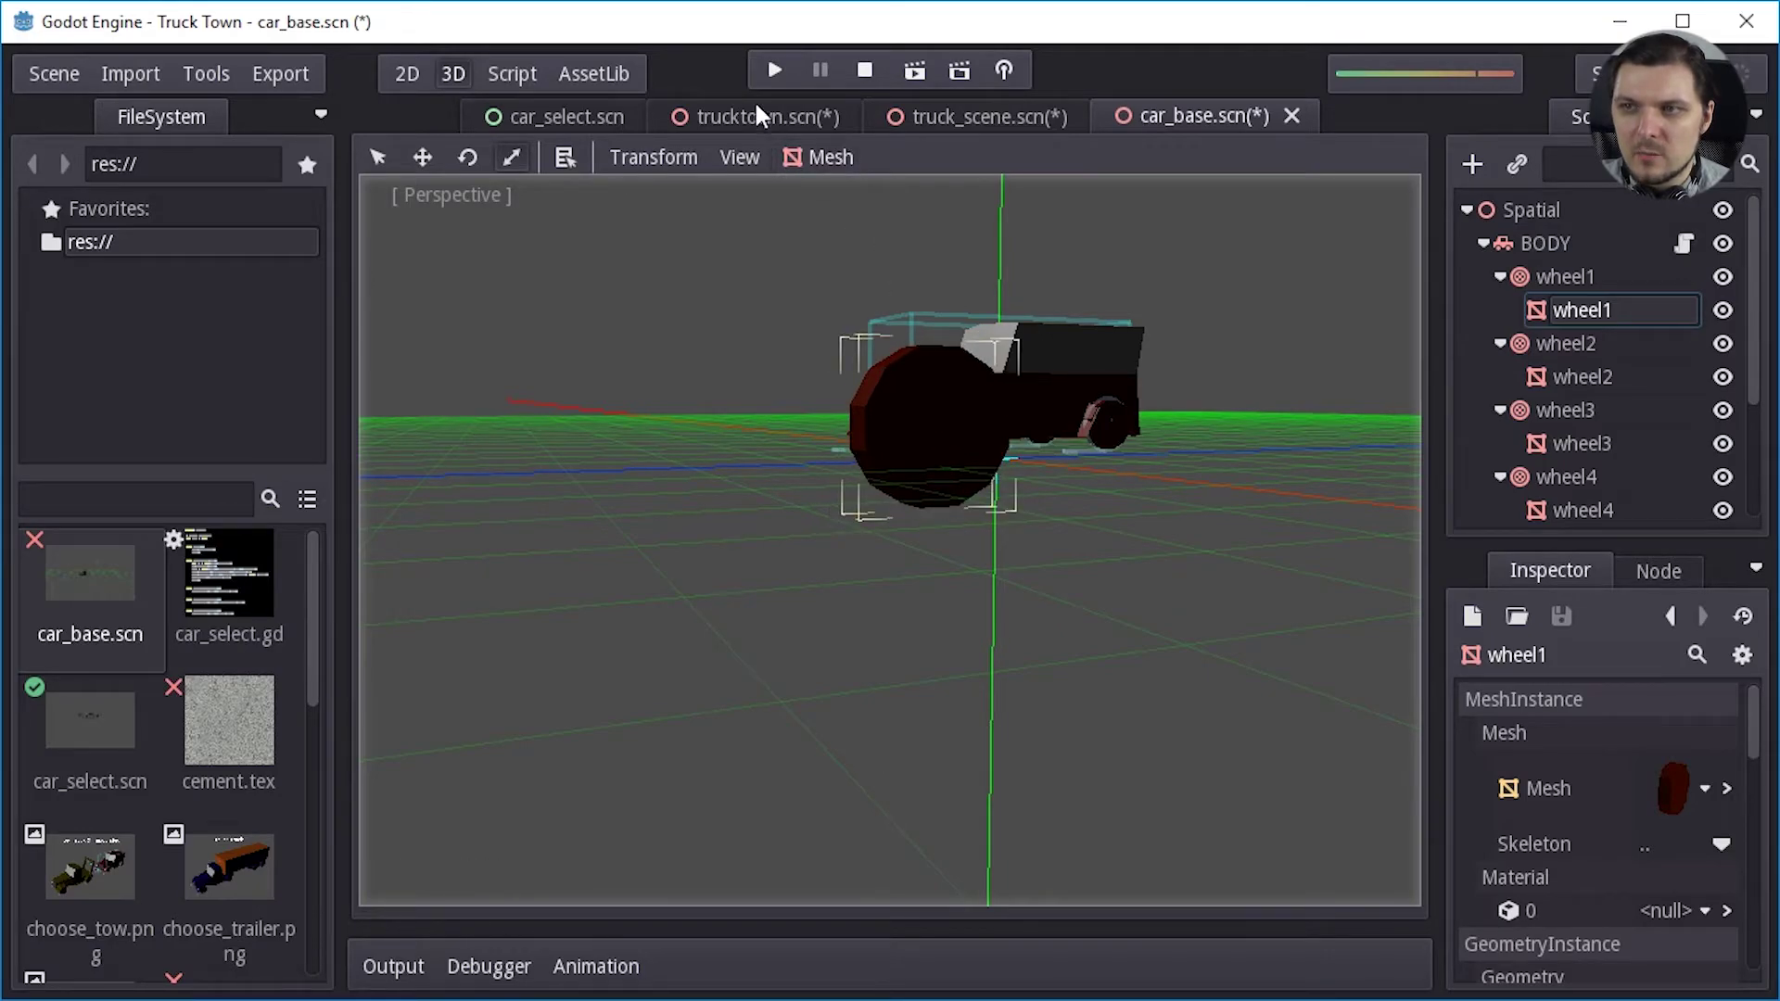
- Run the game and test-drive the car with its enlarged front wheel, steering and reversing along the road
click(772, 72)
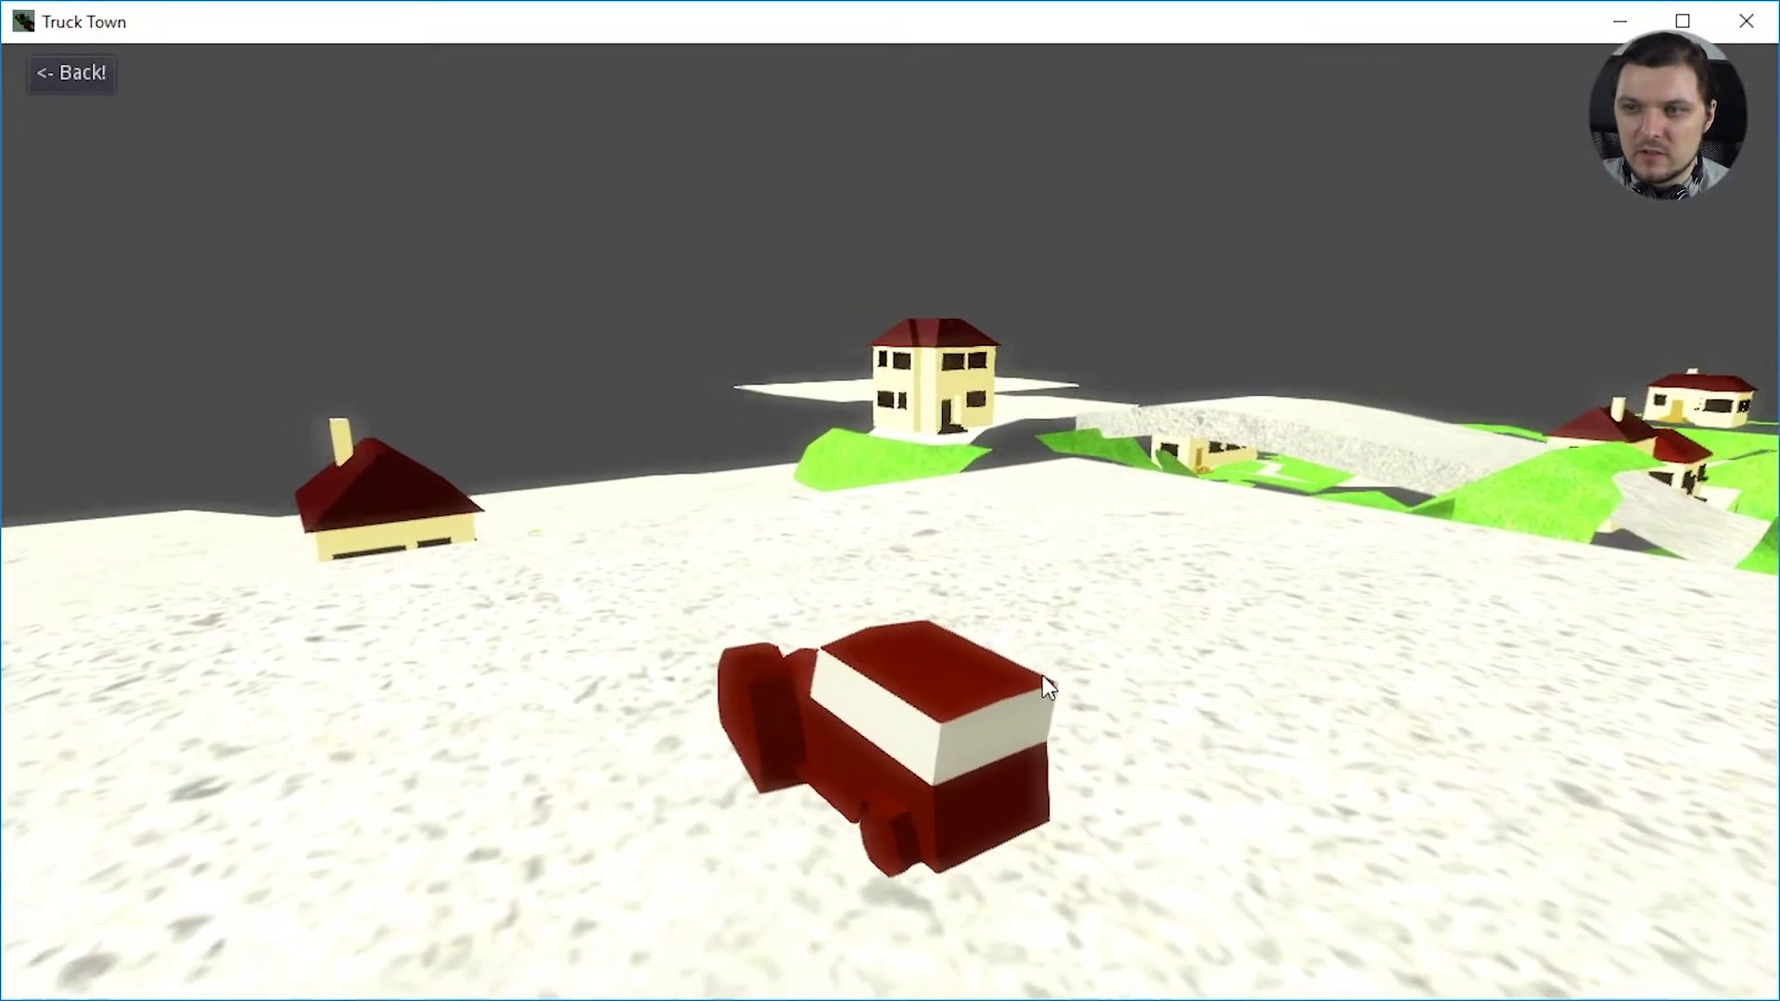
key(Up)
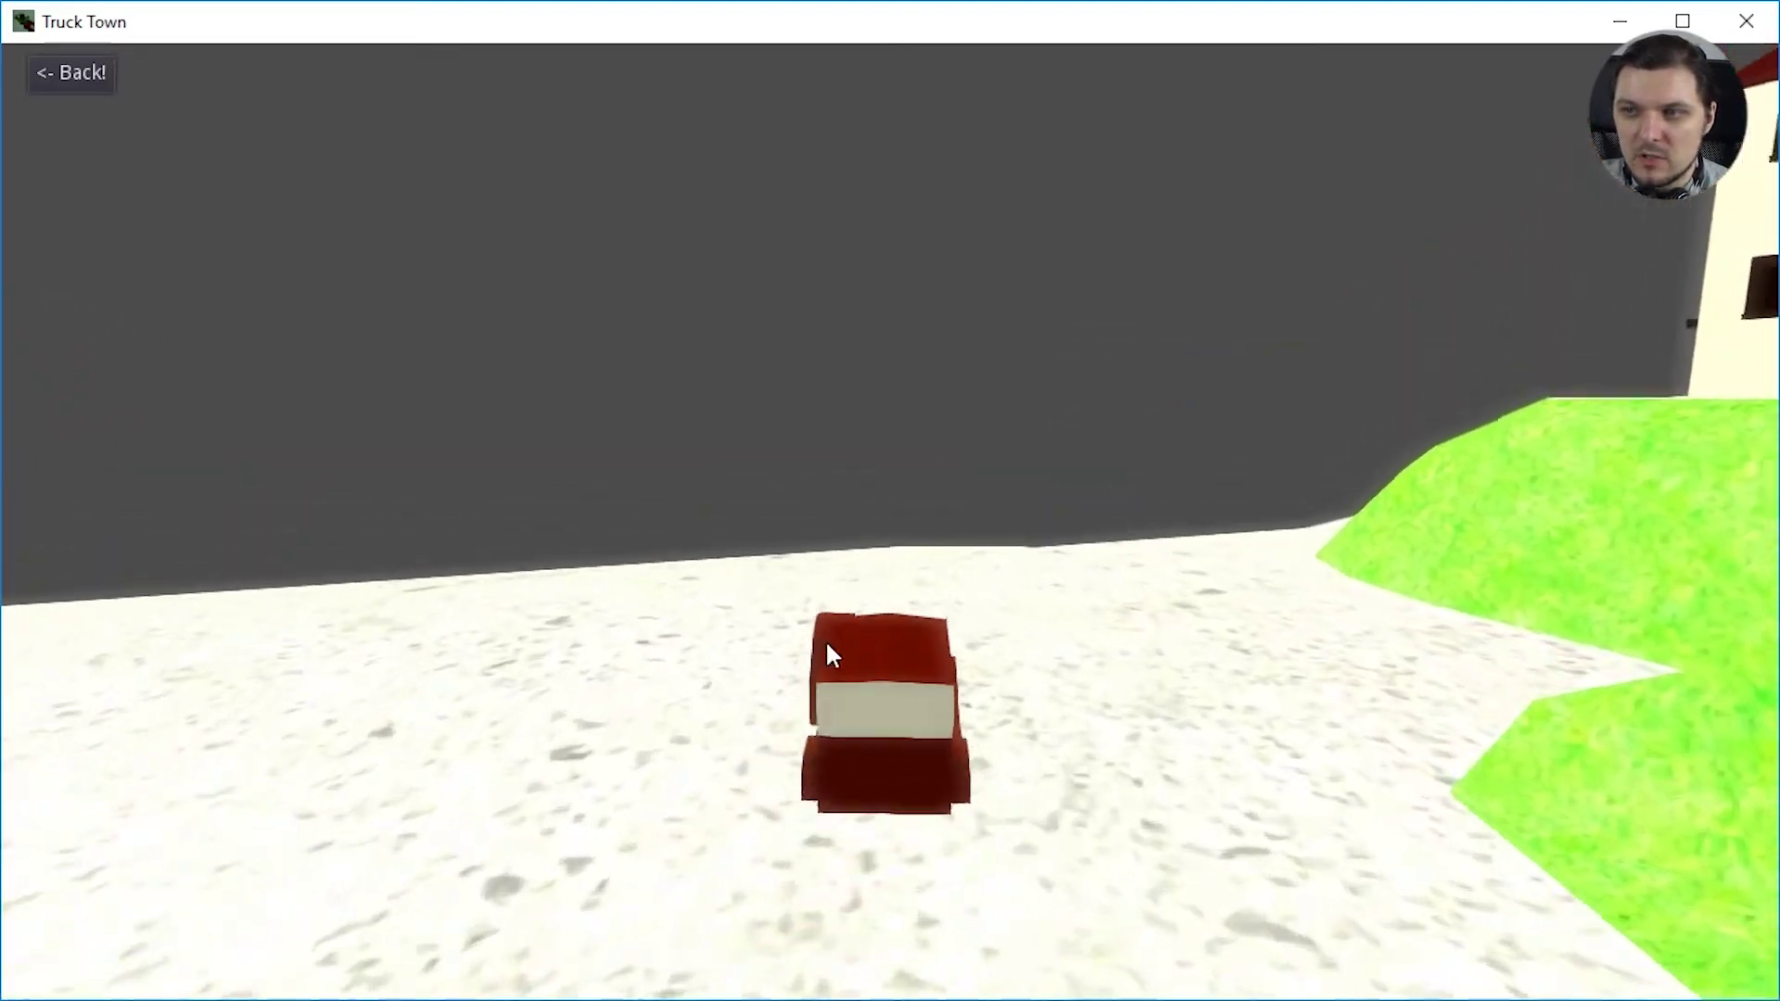
key(Right)
key(Up)
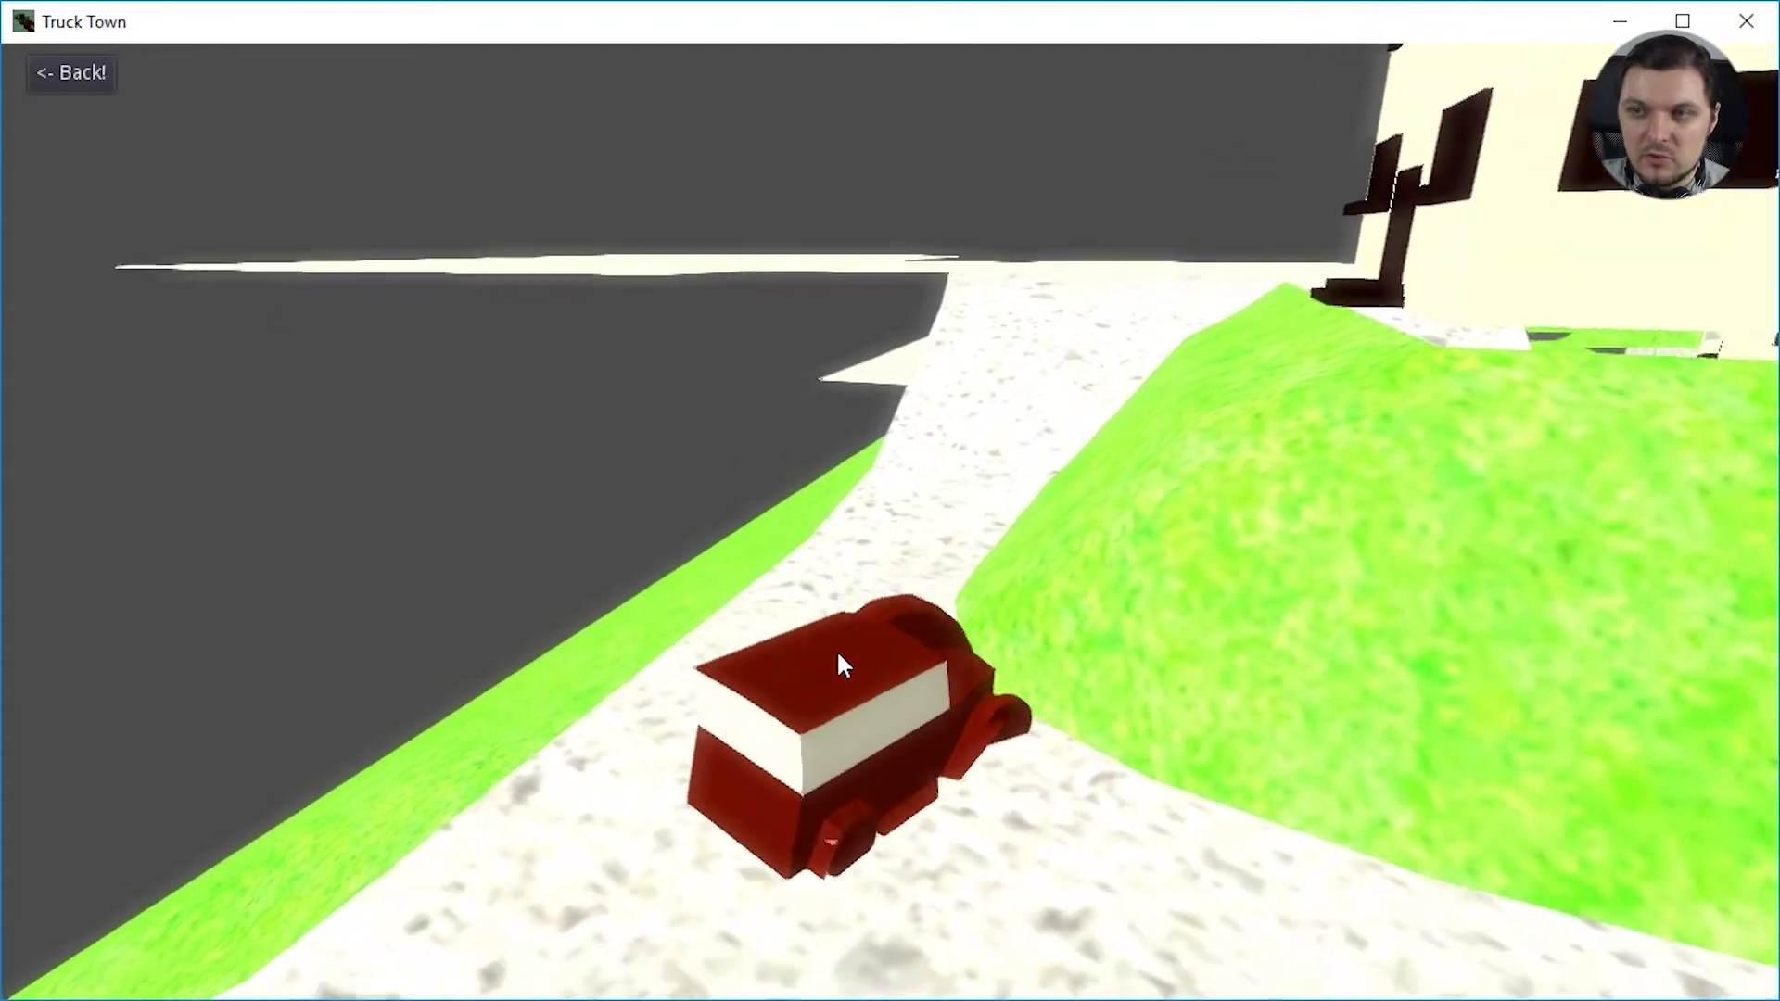
key(Down)
key(Down)
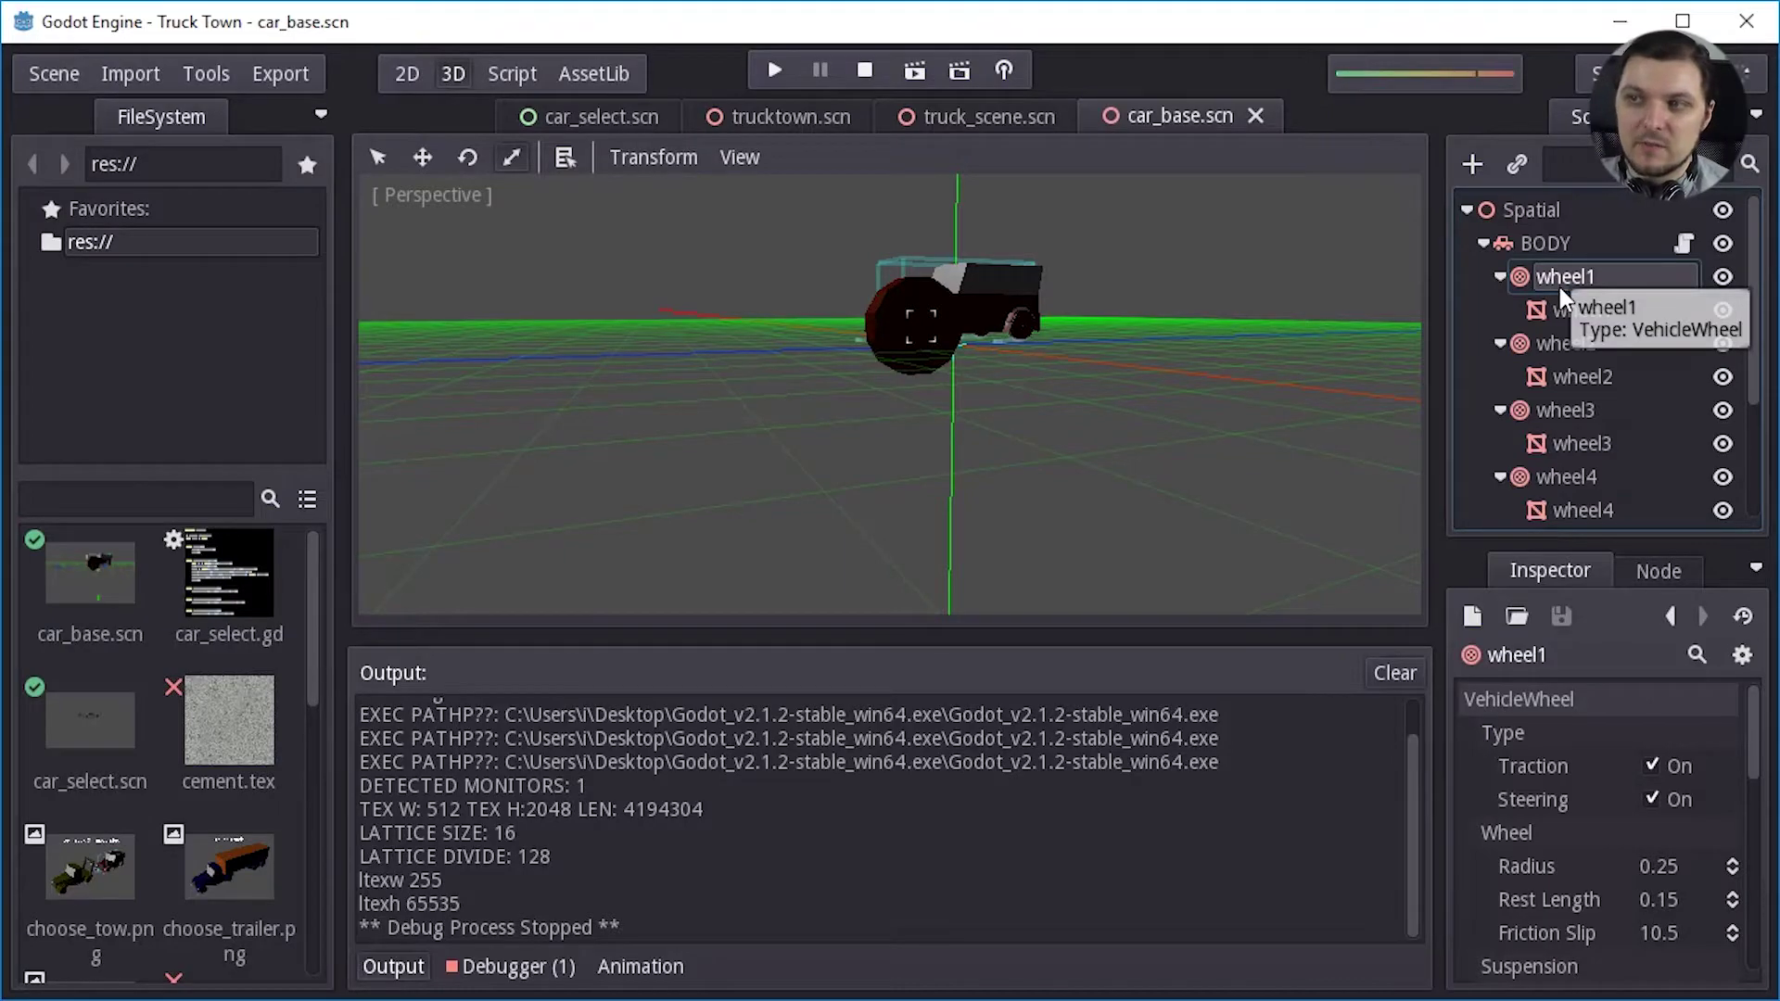
- Try a radius of 1 on the wheel1 VehicleWheel, settle on 0.75, and check the car in the running game
middle_drag(891, 356, 922, 345)
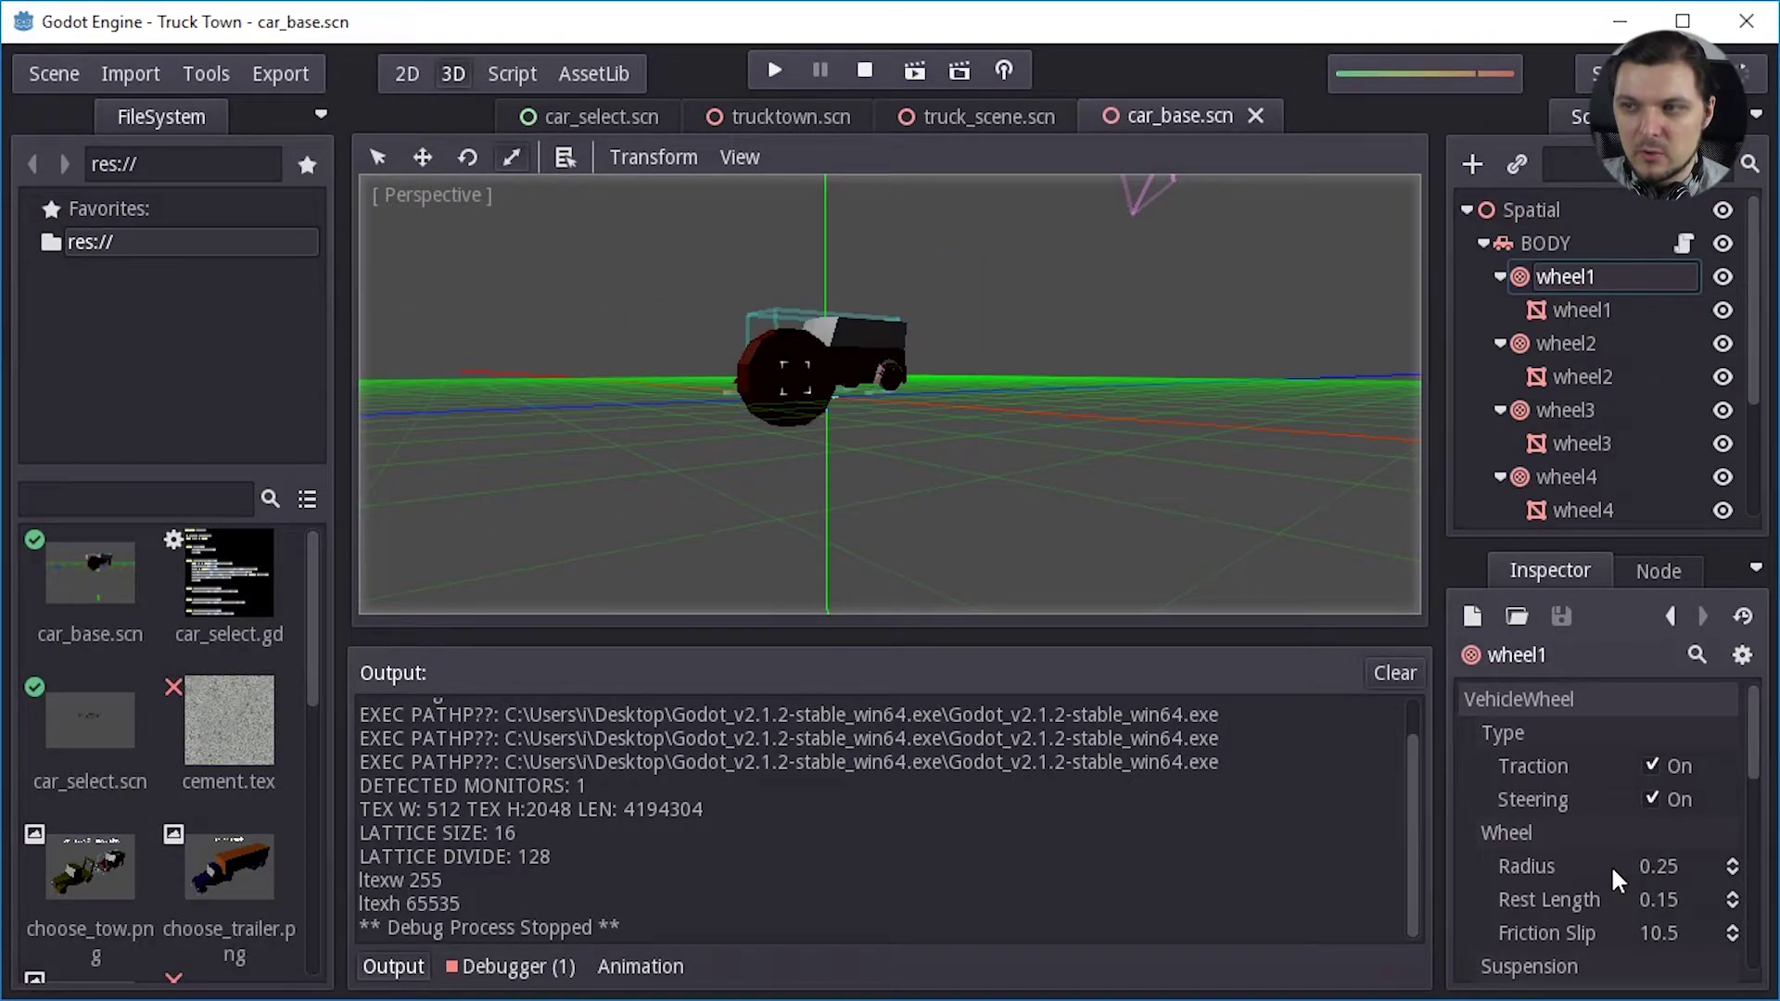
click(1665, 868)
text(1)
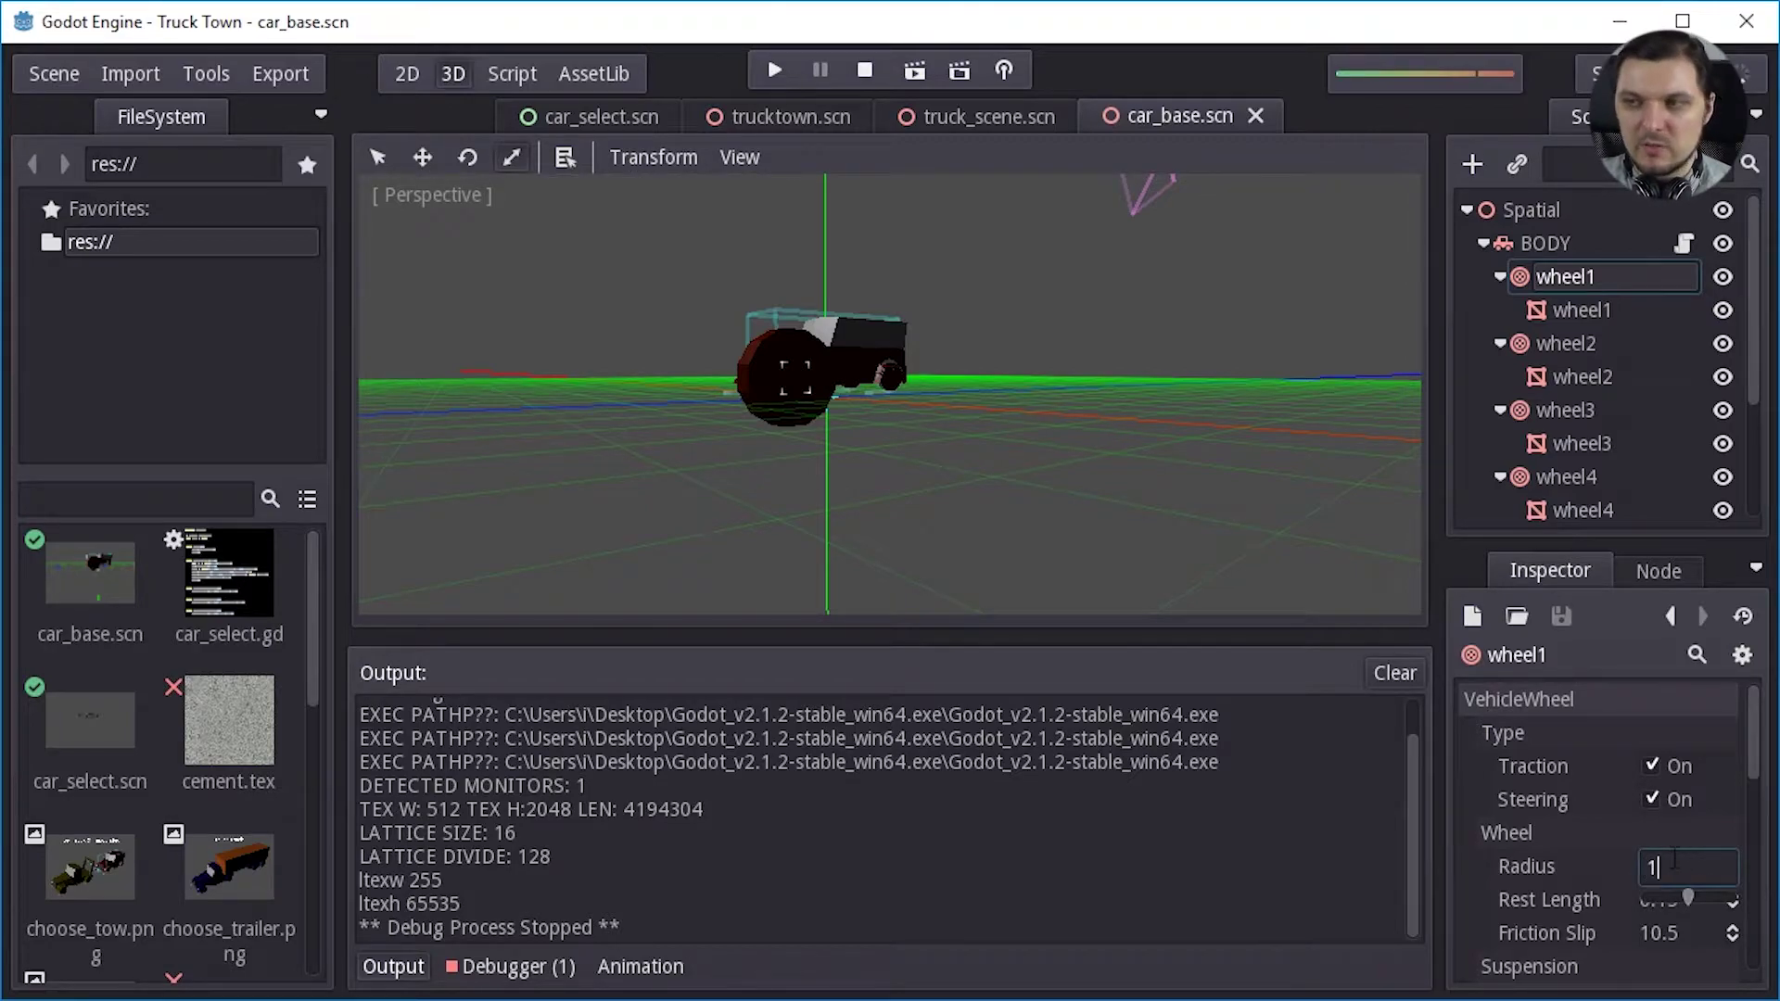
key(Return)
click(1665, 874)
text(0.75)
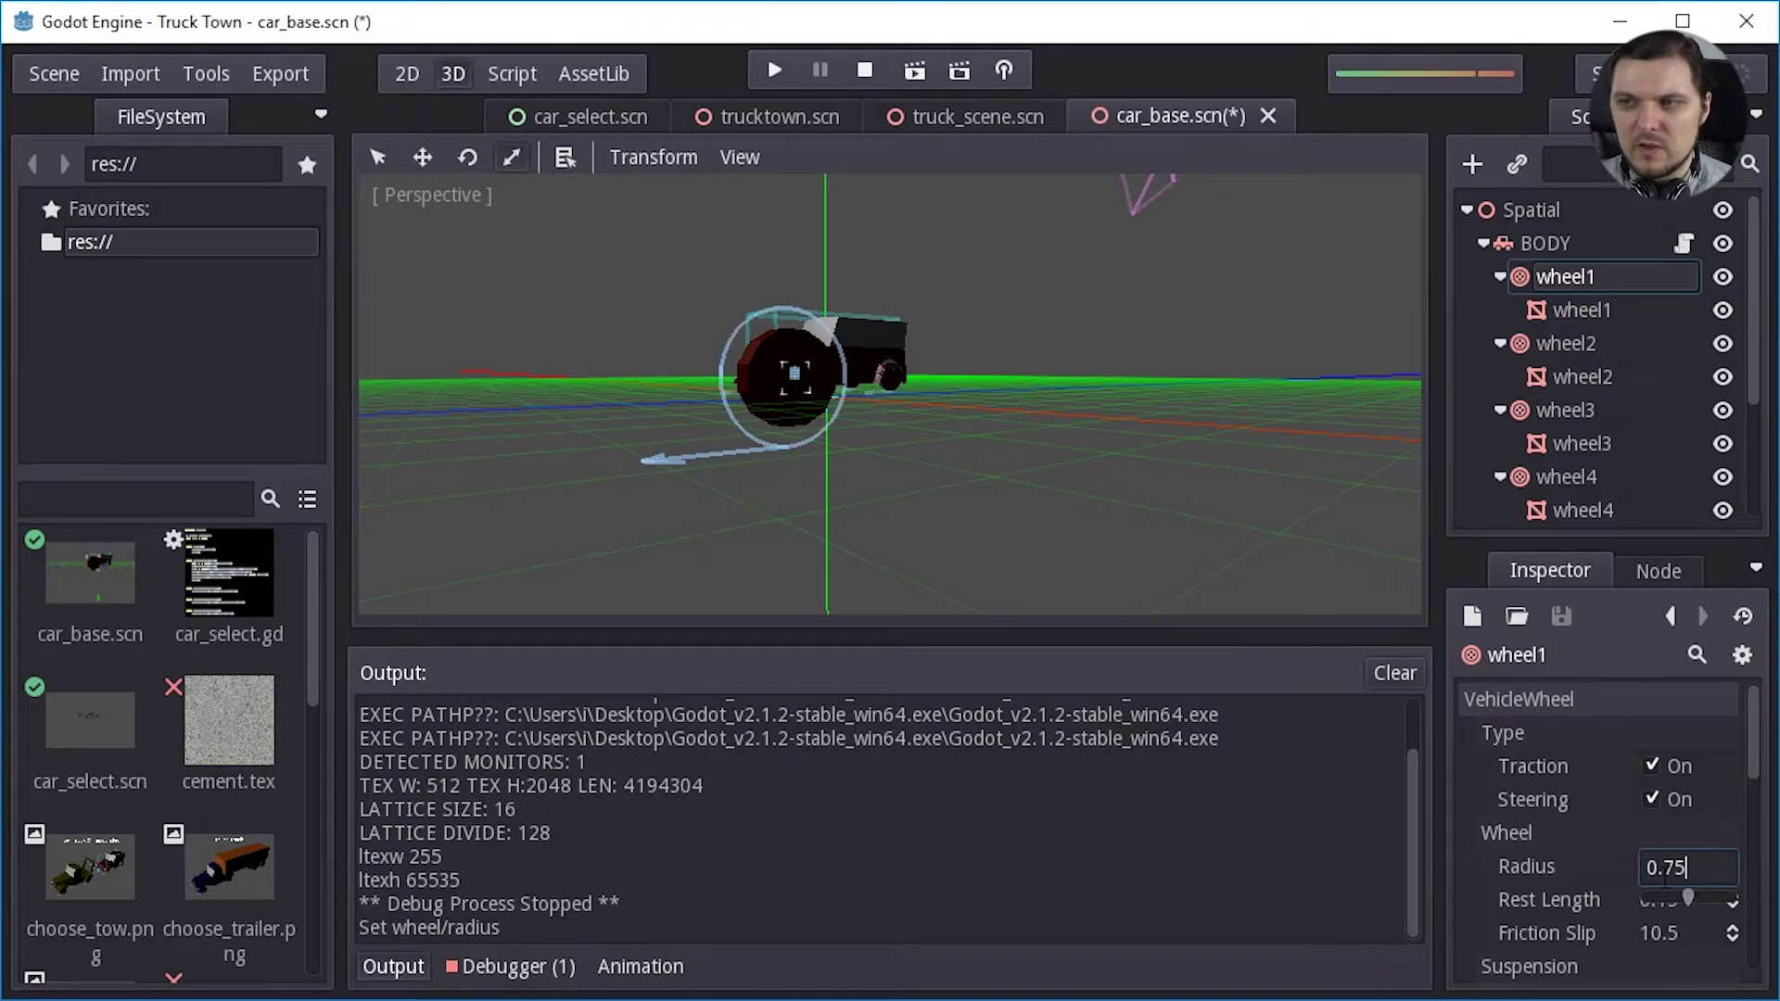
key(Return)
click(774, 71)
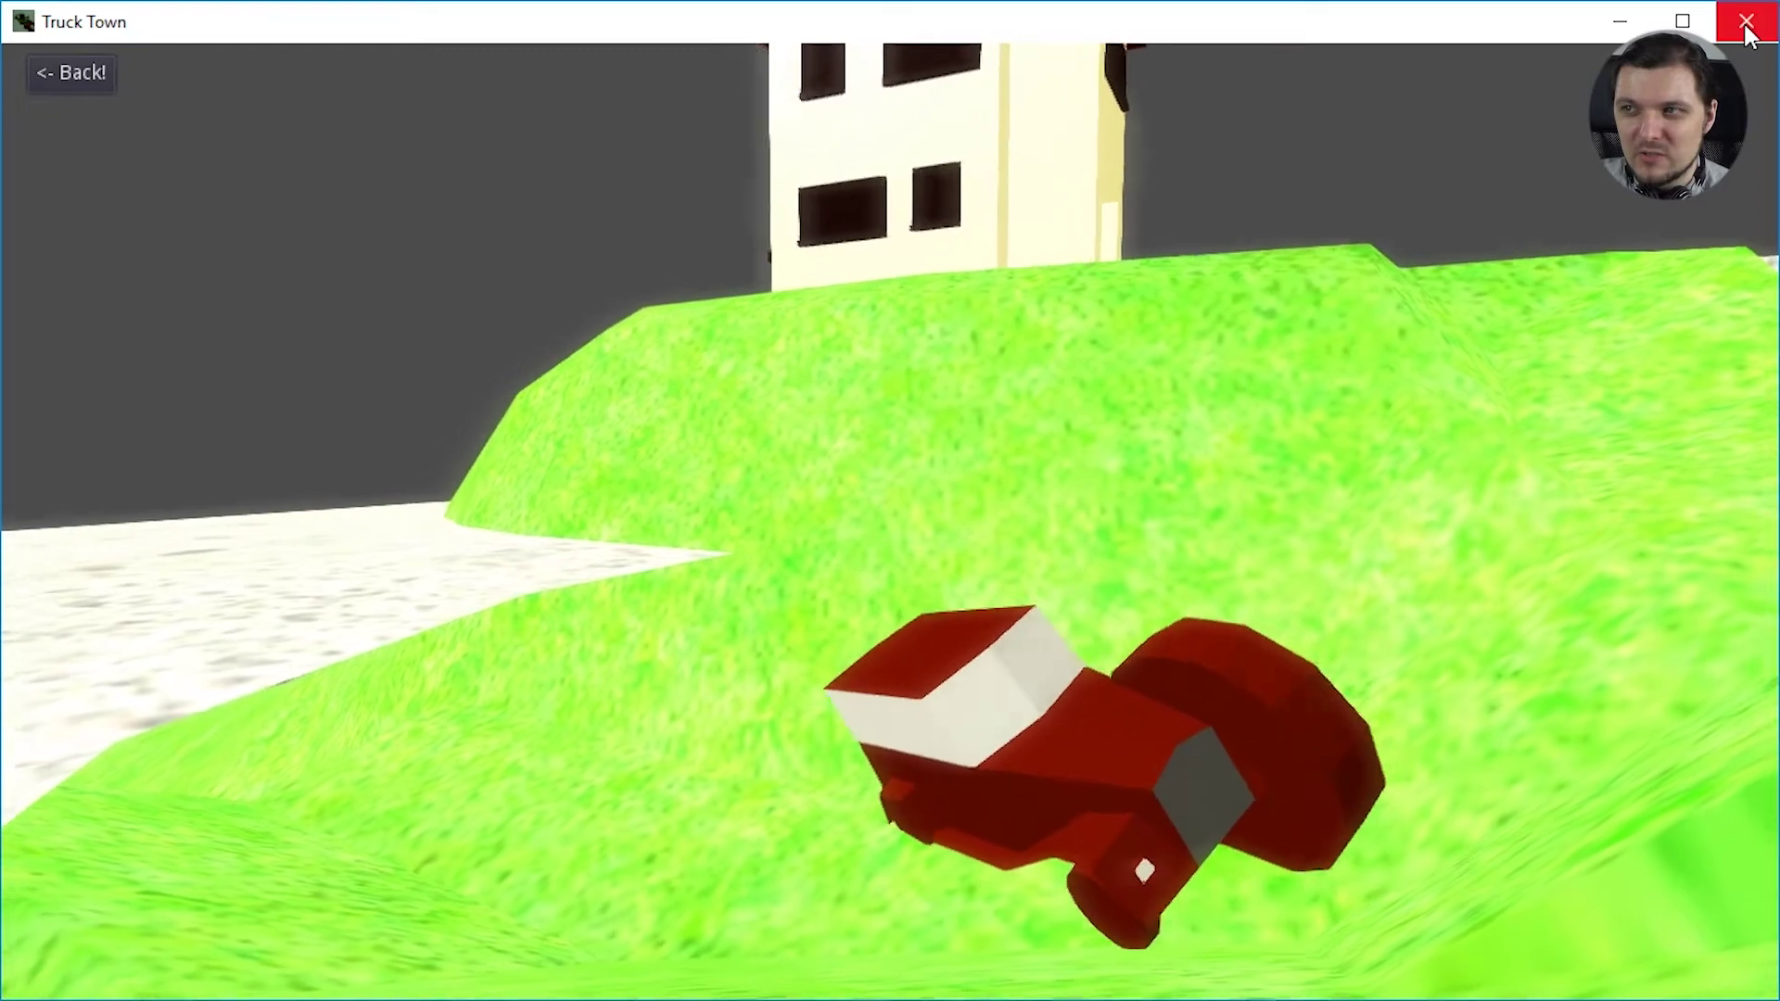
click(1746, 21)
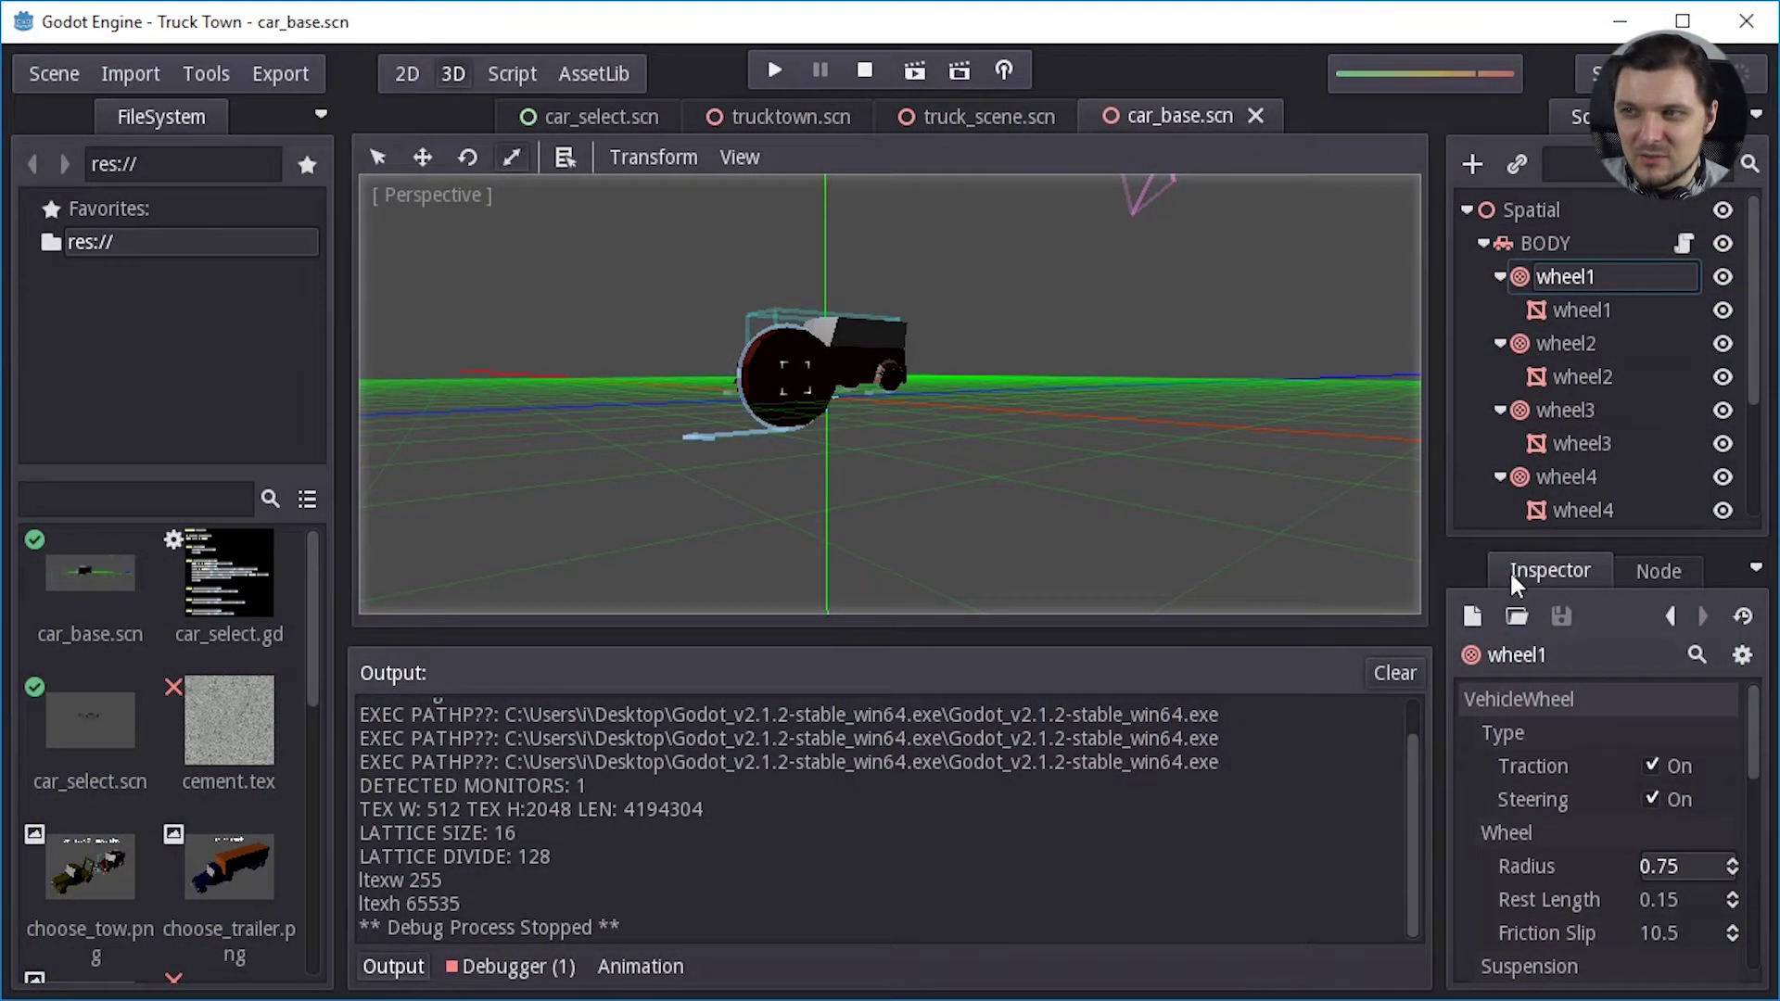
- Set the radius of the wheel2, wheel3 and wheel4 VehicleWheel nodes to 0.75
click(1623, 352)
click(1676, 867)
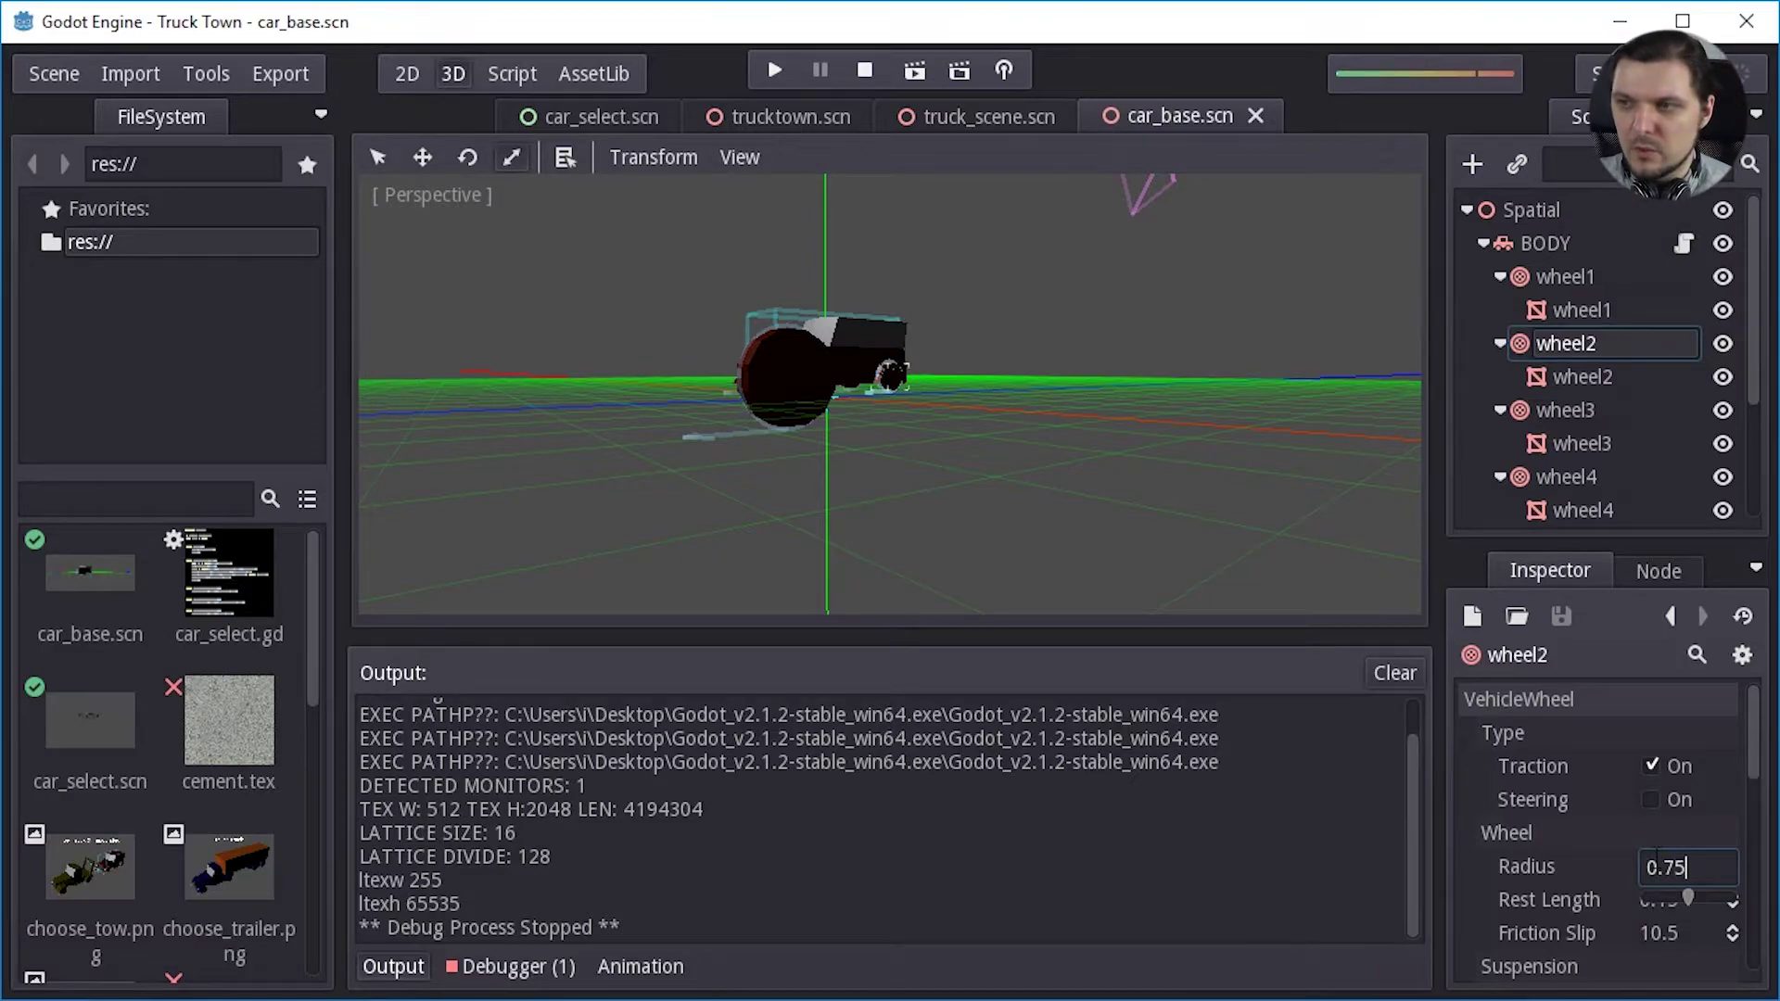
key(Return)
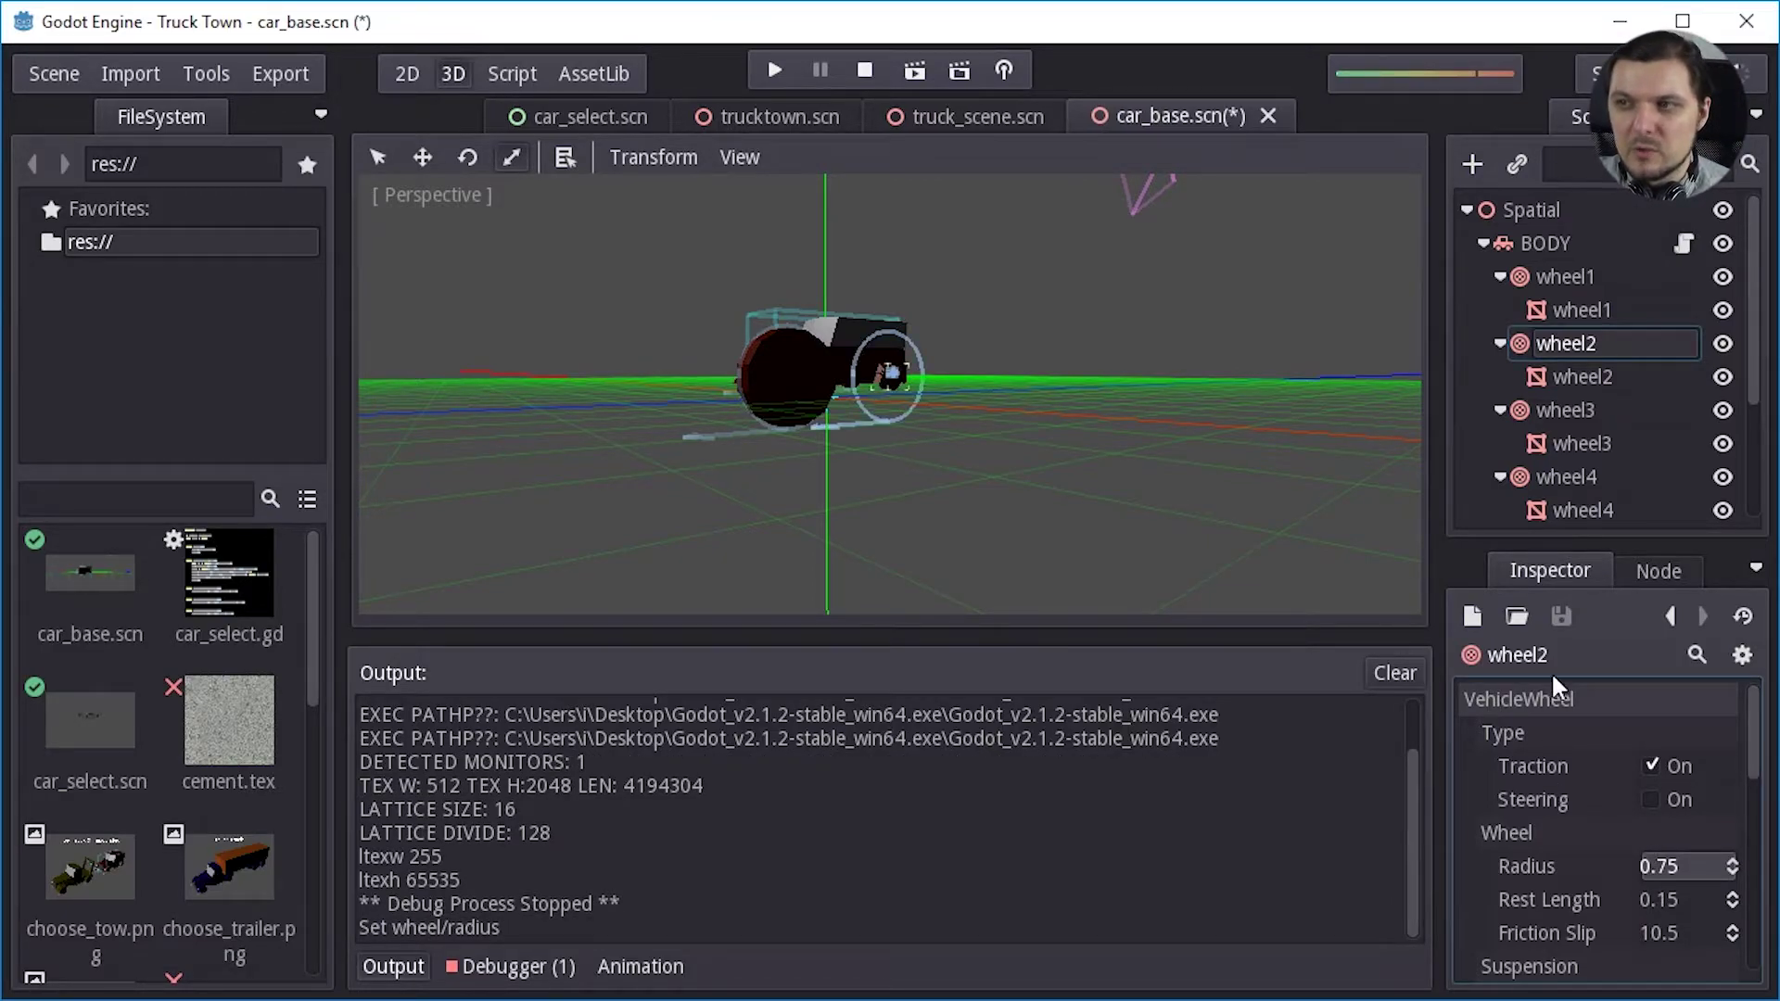
click(1615, 413)
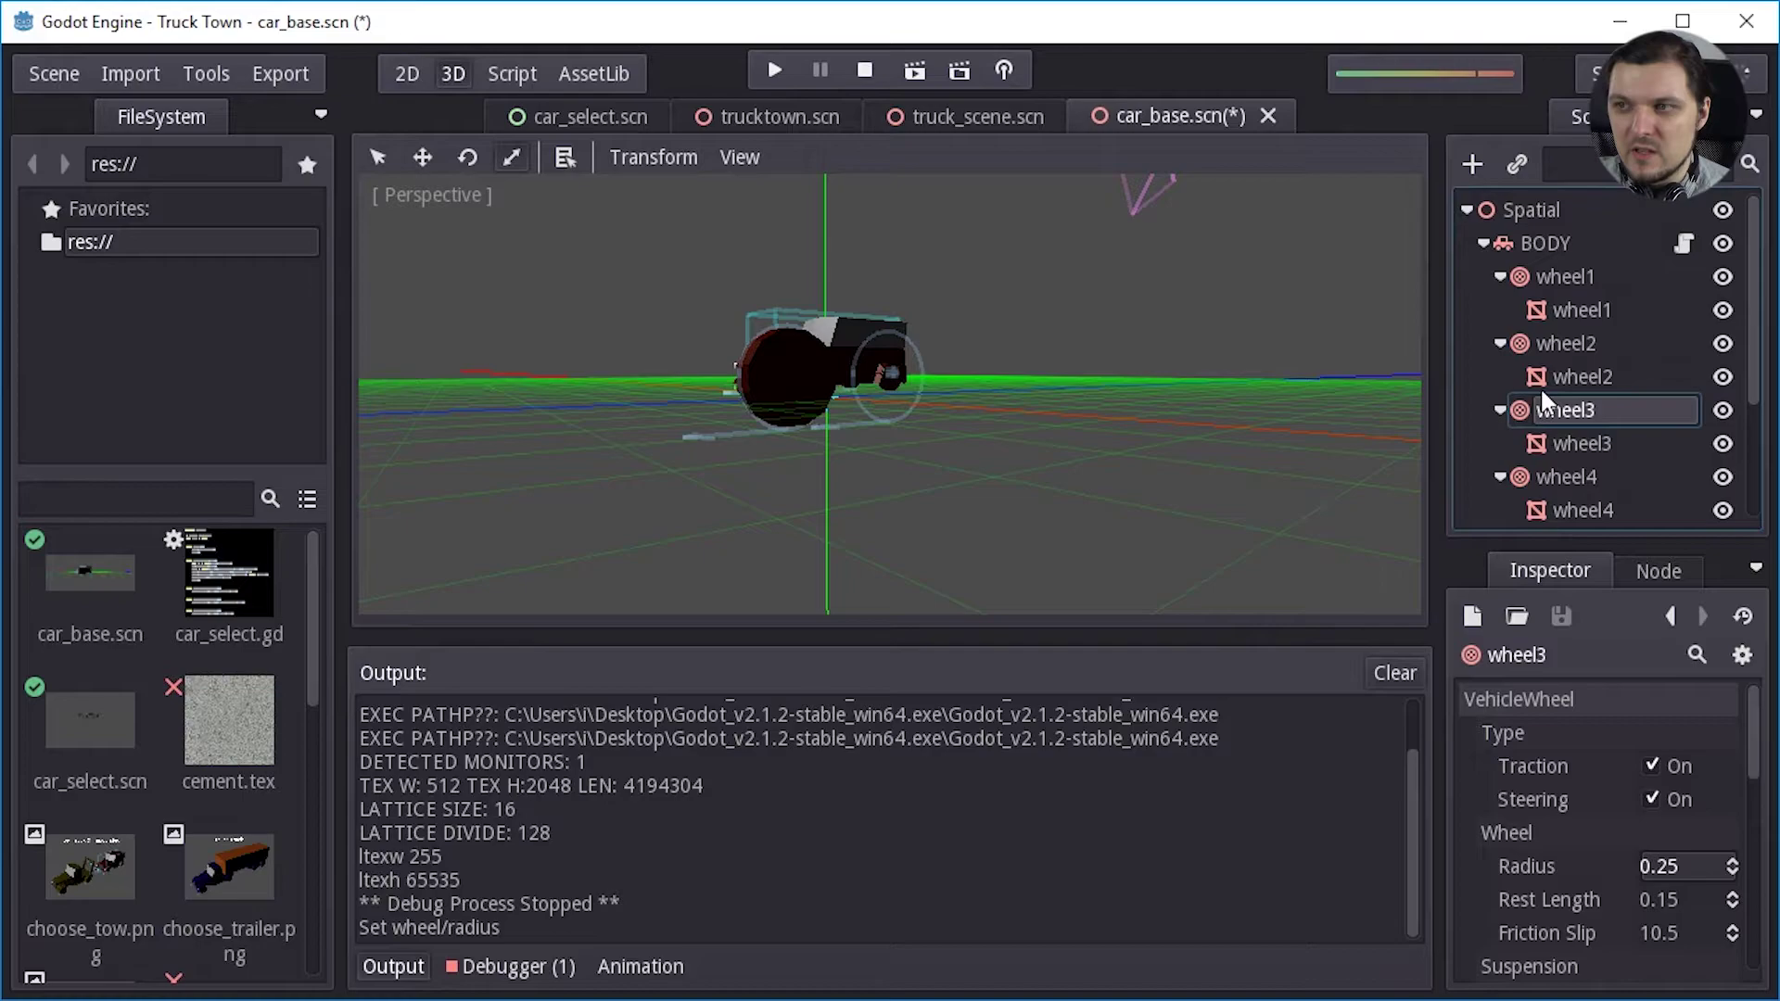
click(1641, 867)
text(0.75)
key(Return)
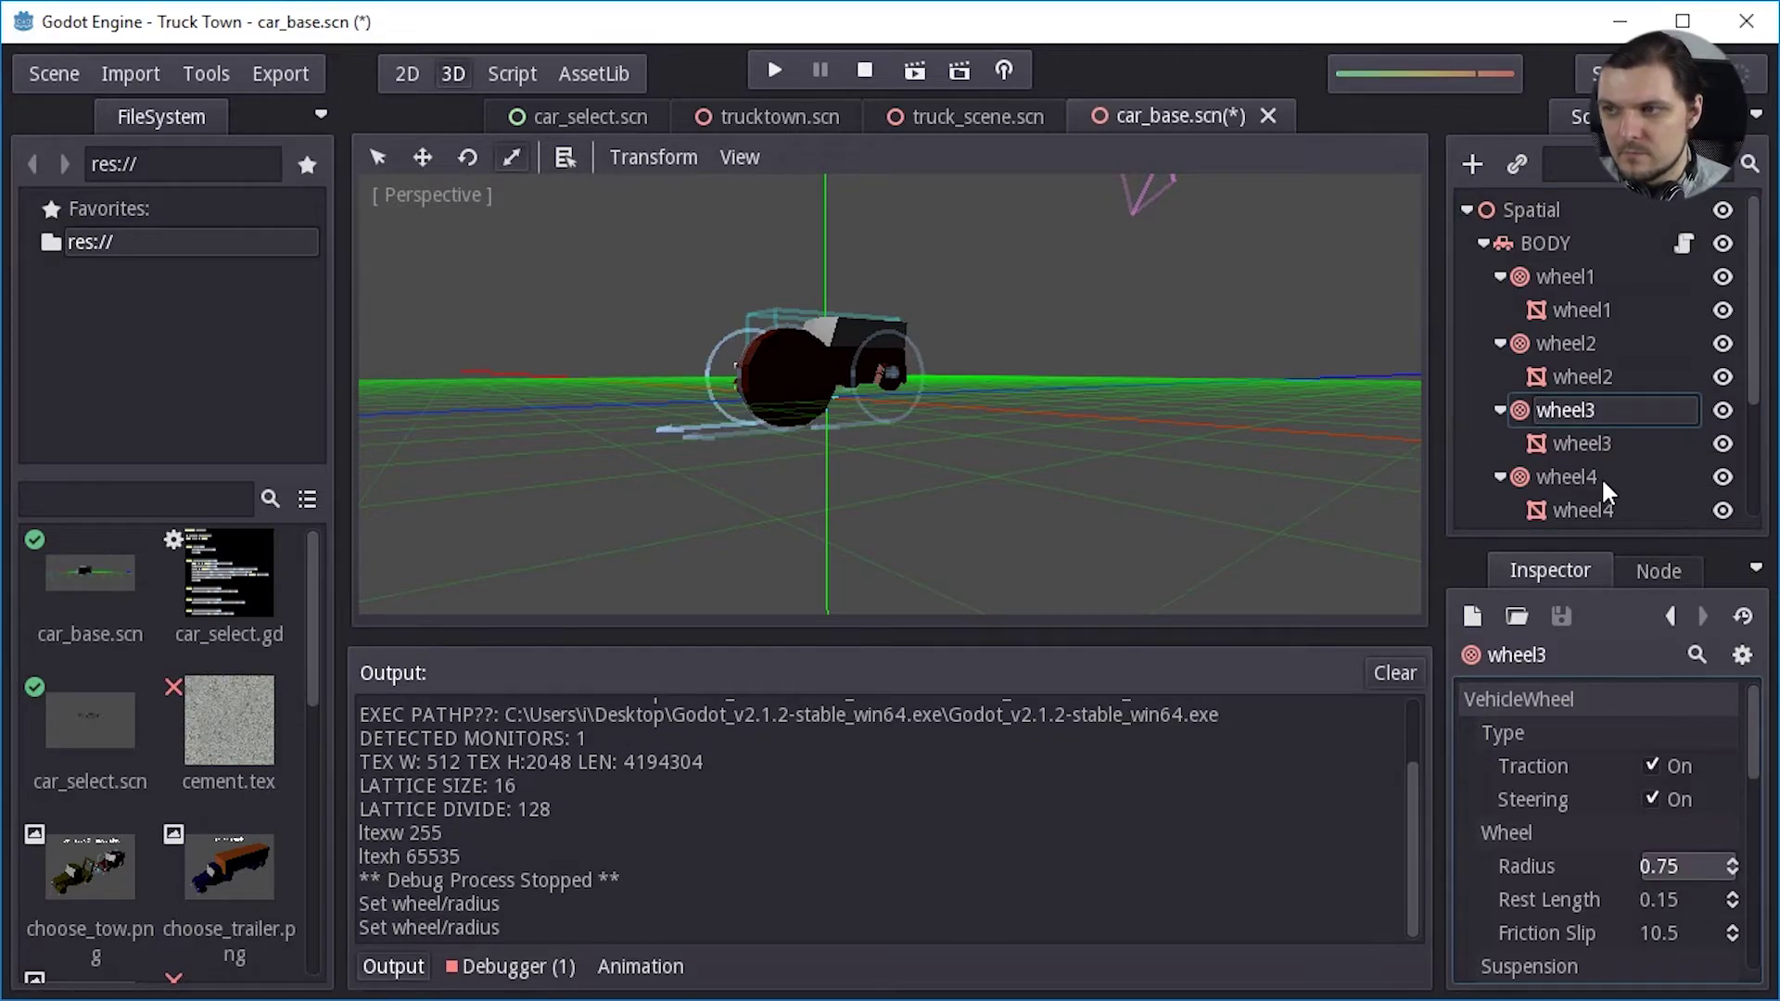
click(1588, 480)
click(1661, 869)
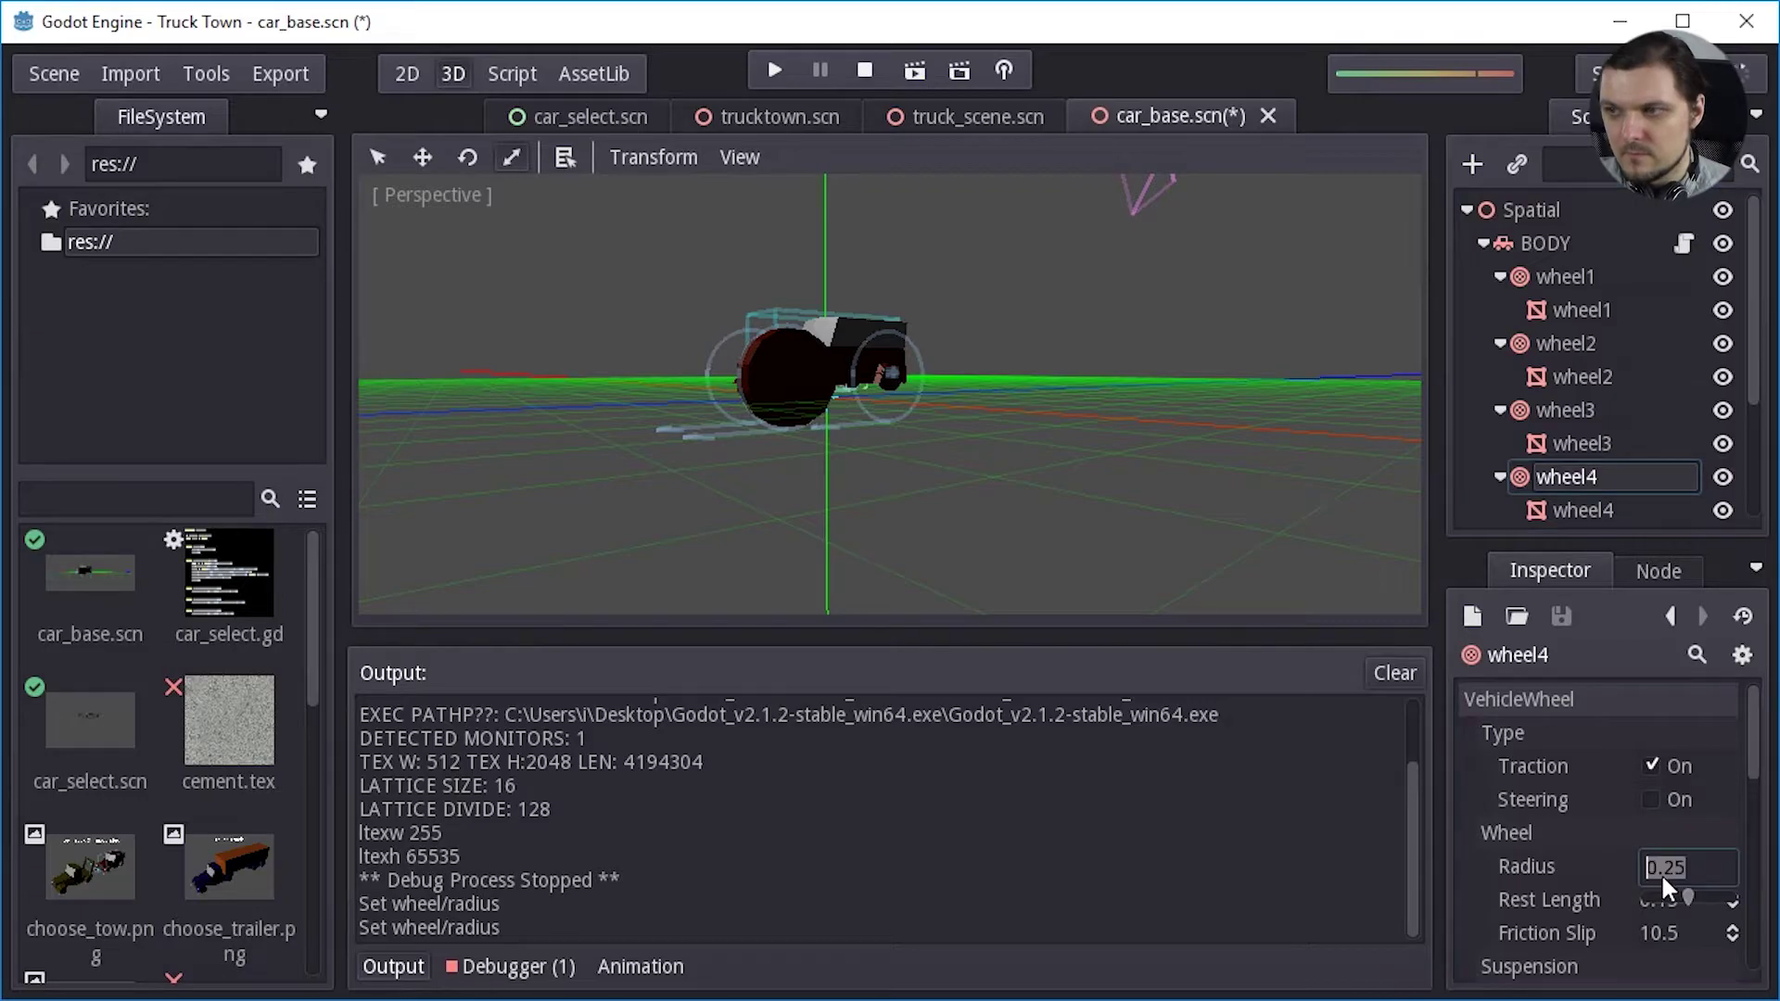
text(0.75)
key(Return)
- Run the game, test-drive the car with the new radius on all four wheels, and close the game
key(F5)
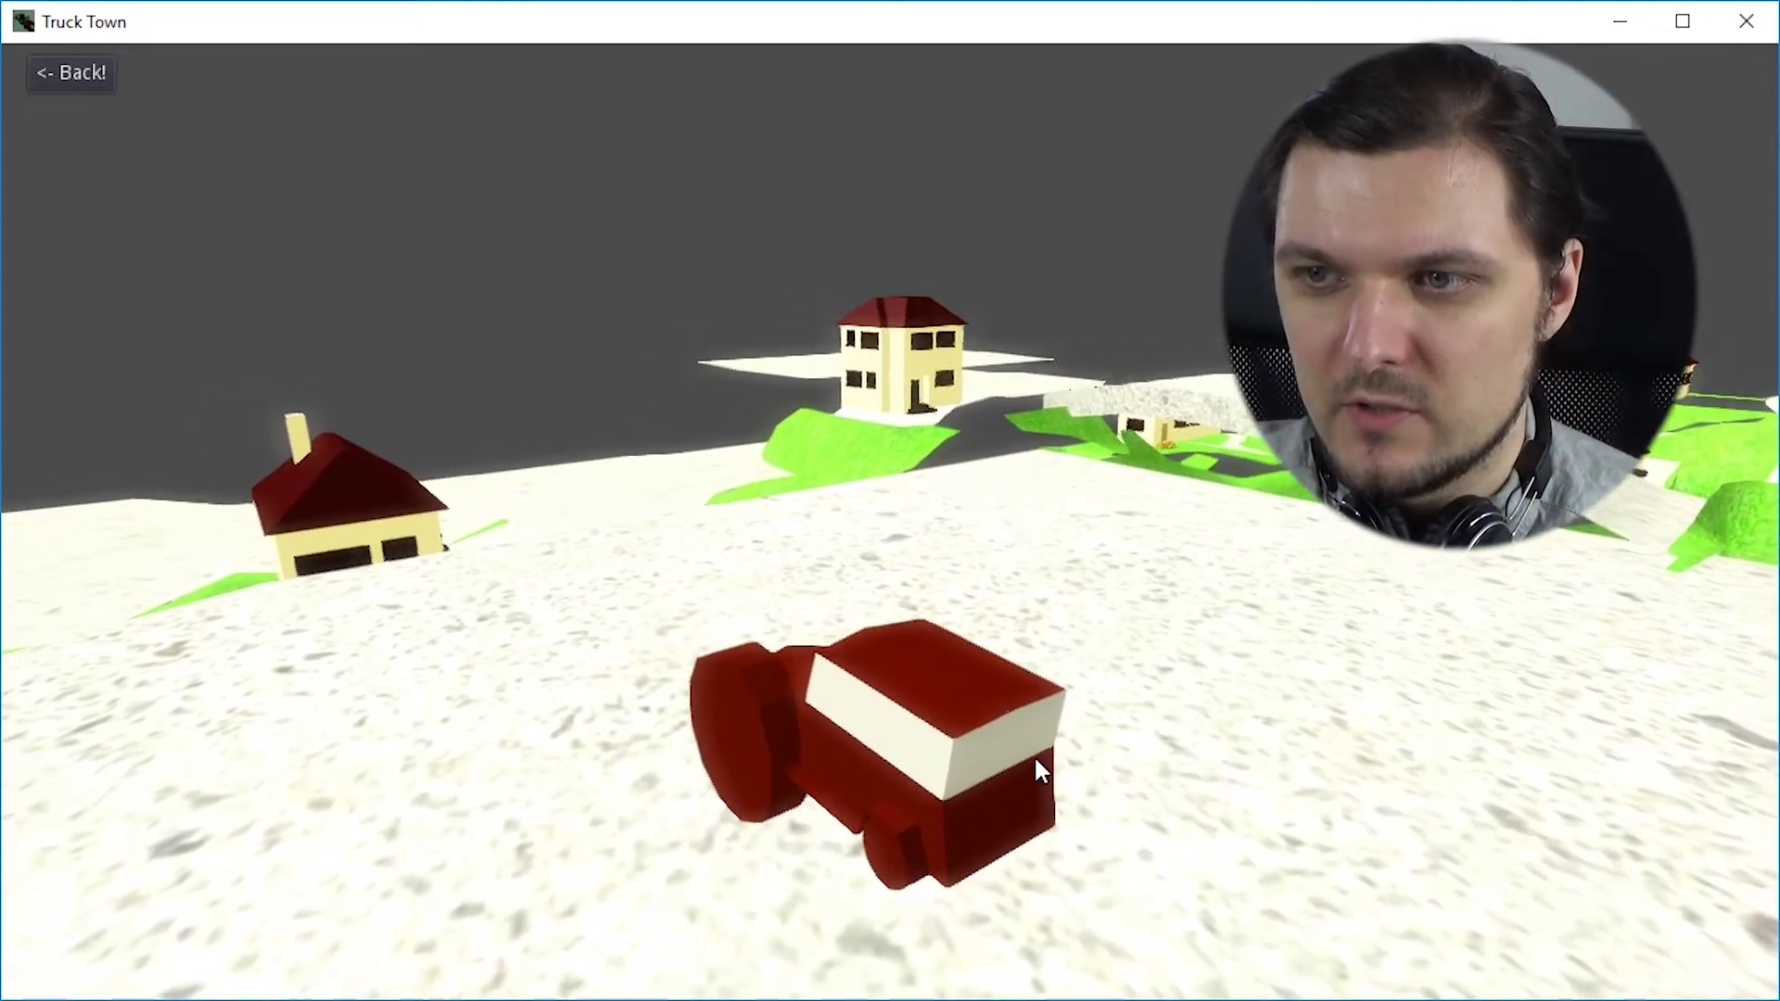
key(Up)
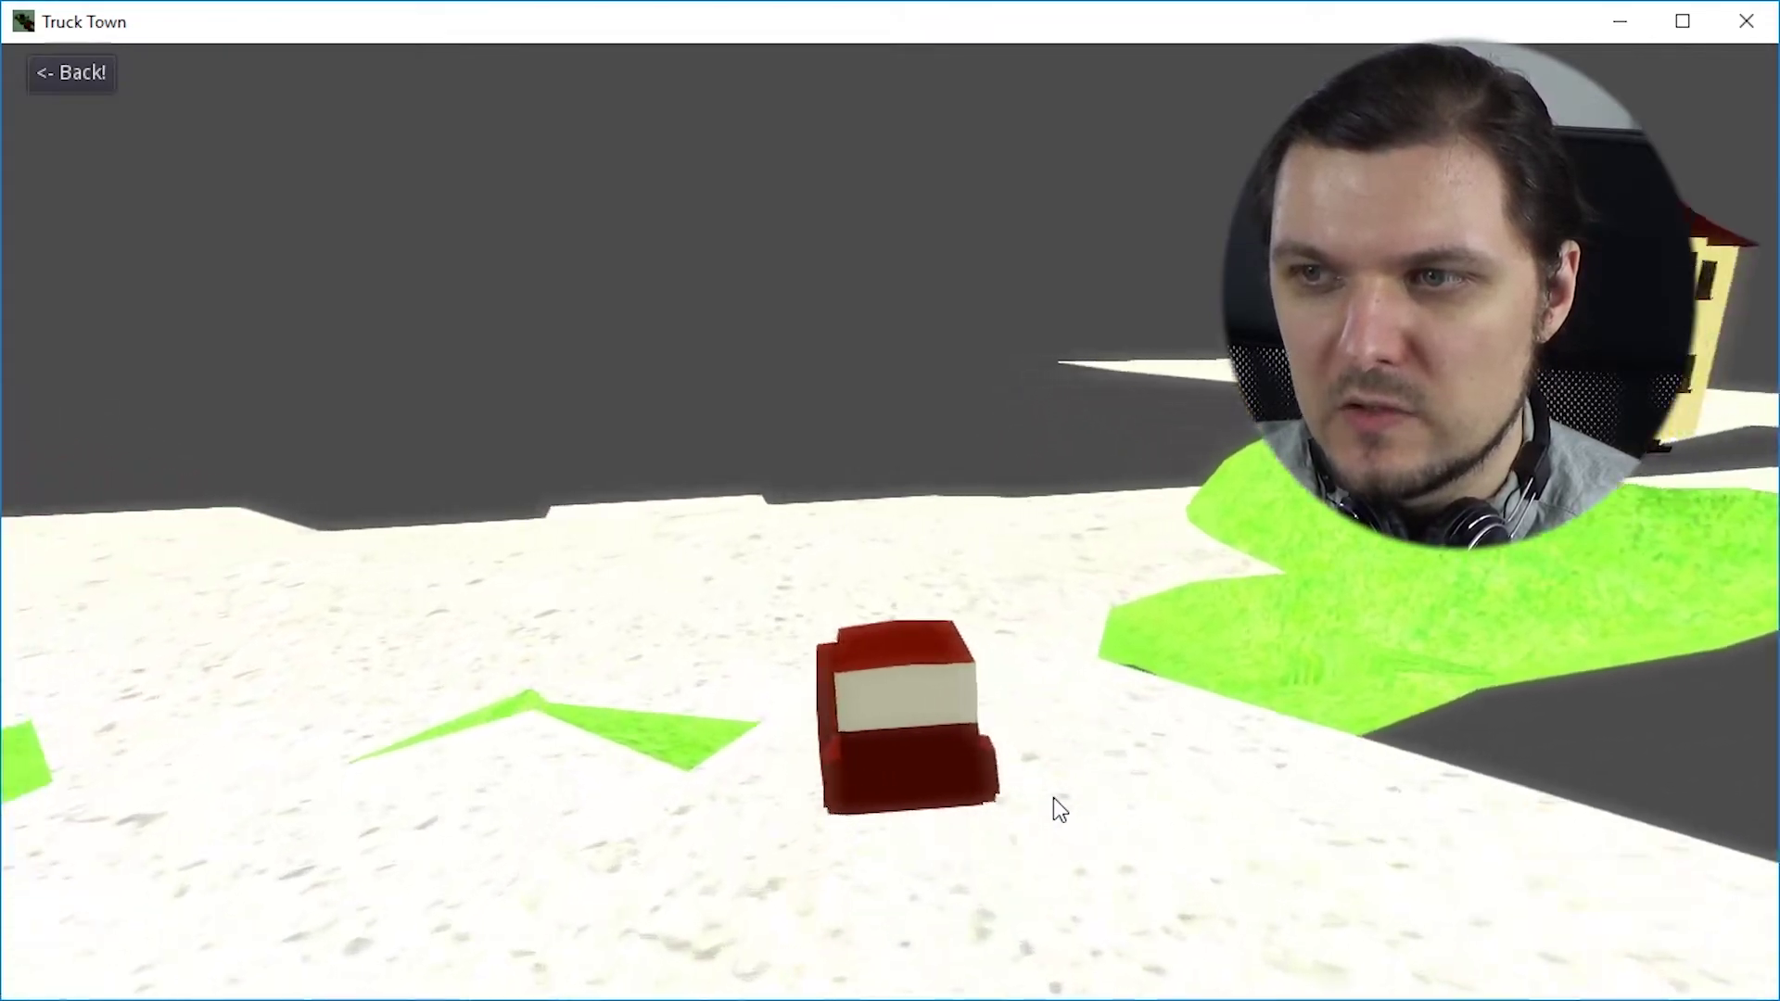
key(Right)
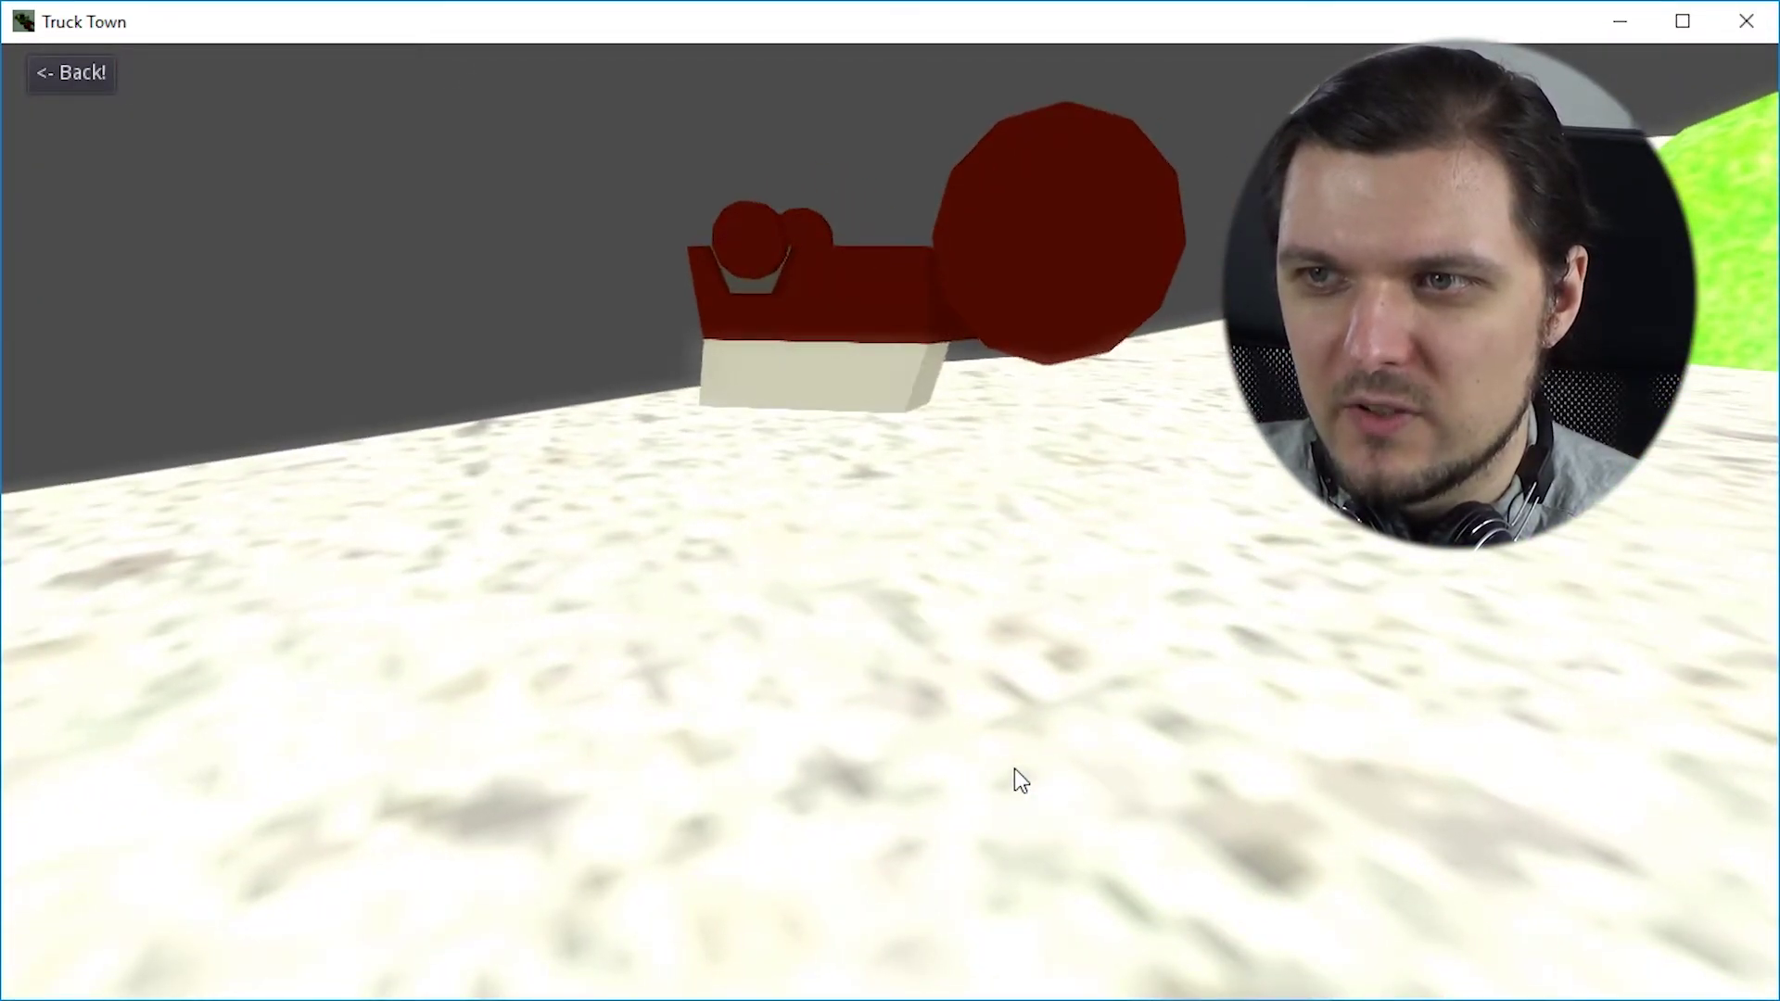
click(1748, 22)
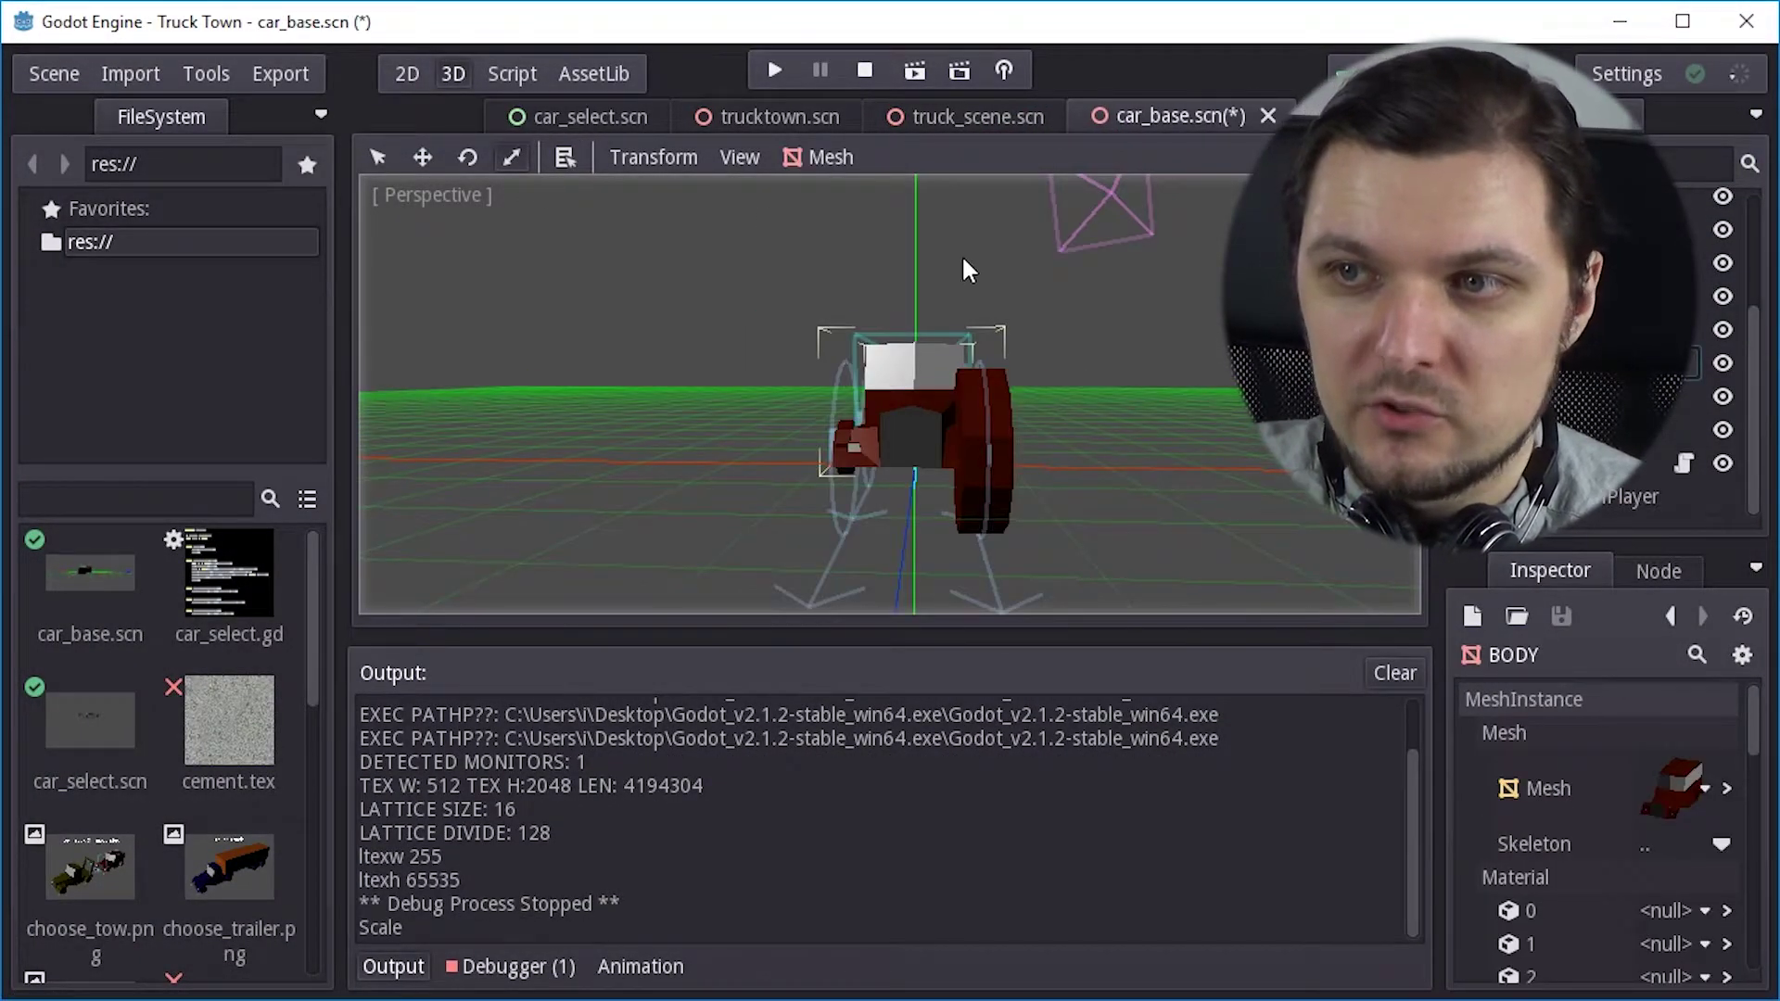
- Enlarge the car's BODY mesh freehand with the Scale tool and raise it above the wheels with the Move tool
drag(963, 377, 983, 335)
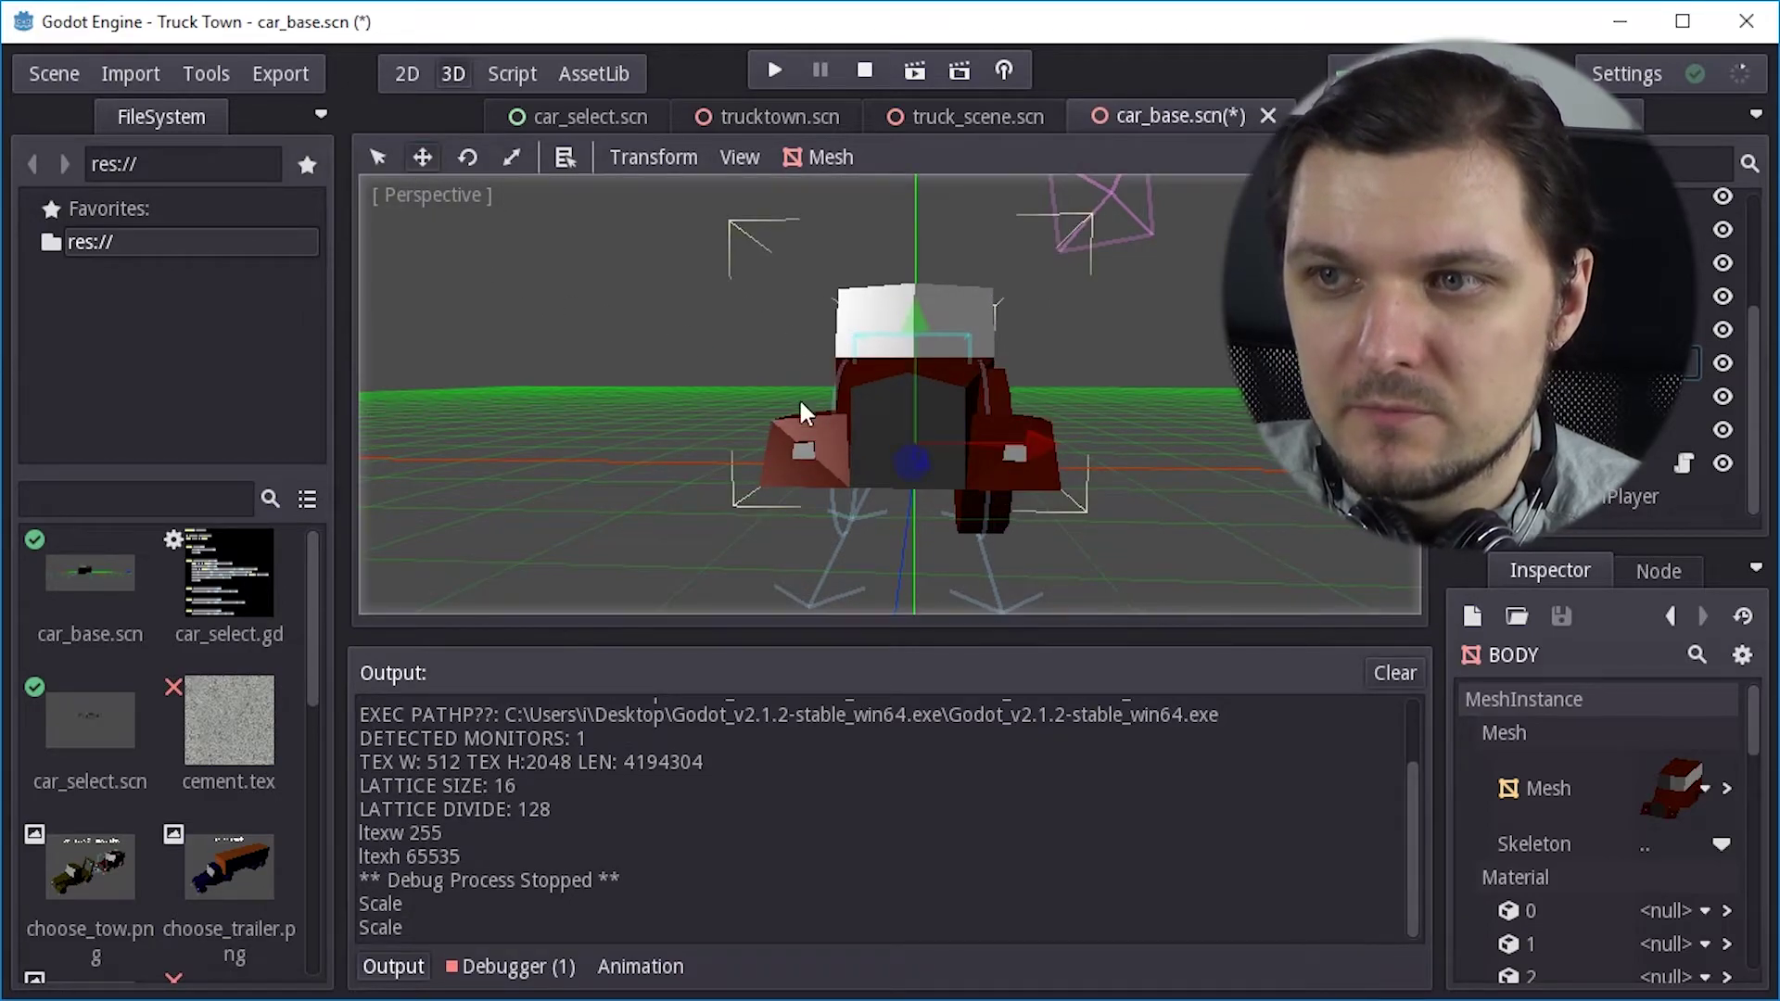
drag(800, 401, 892, 381)
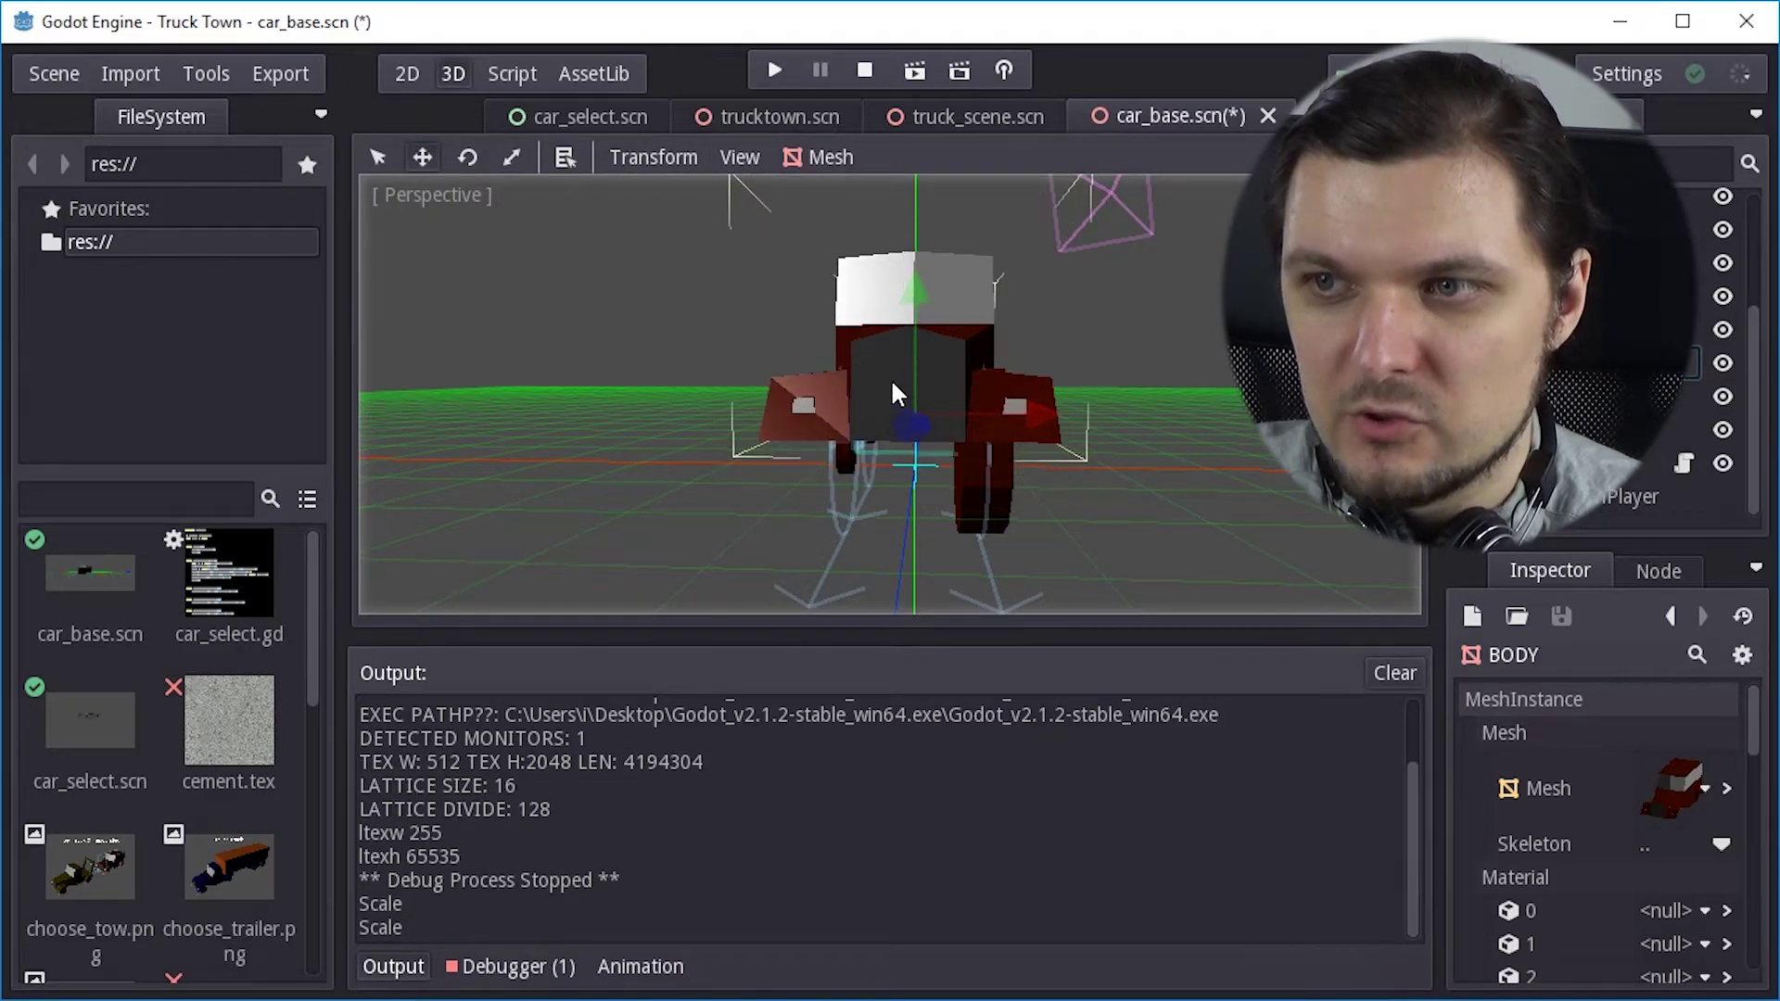
- Run the game, drive the car with the enlarged body past the houses and along the road, and close the game
click(770, 71)
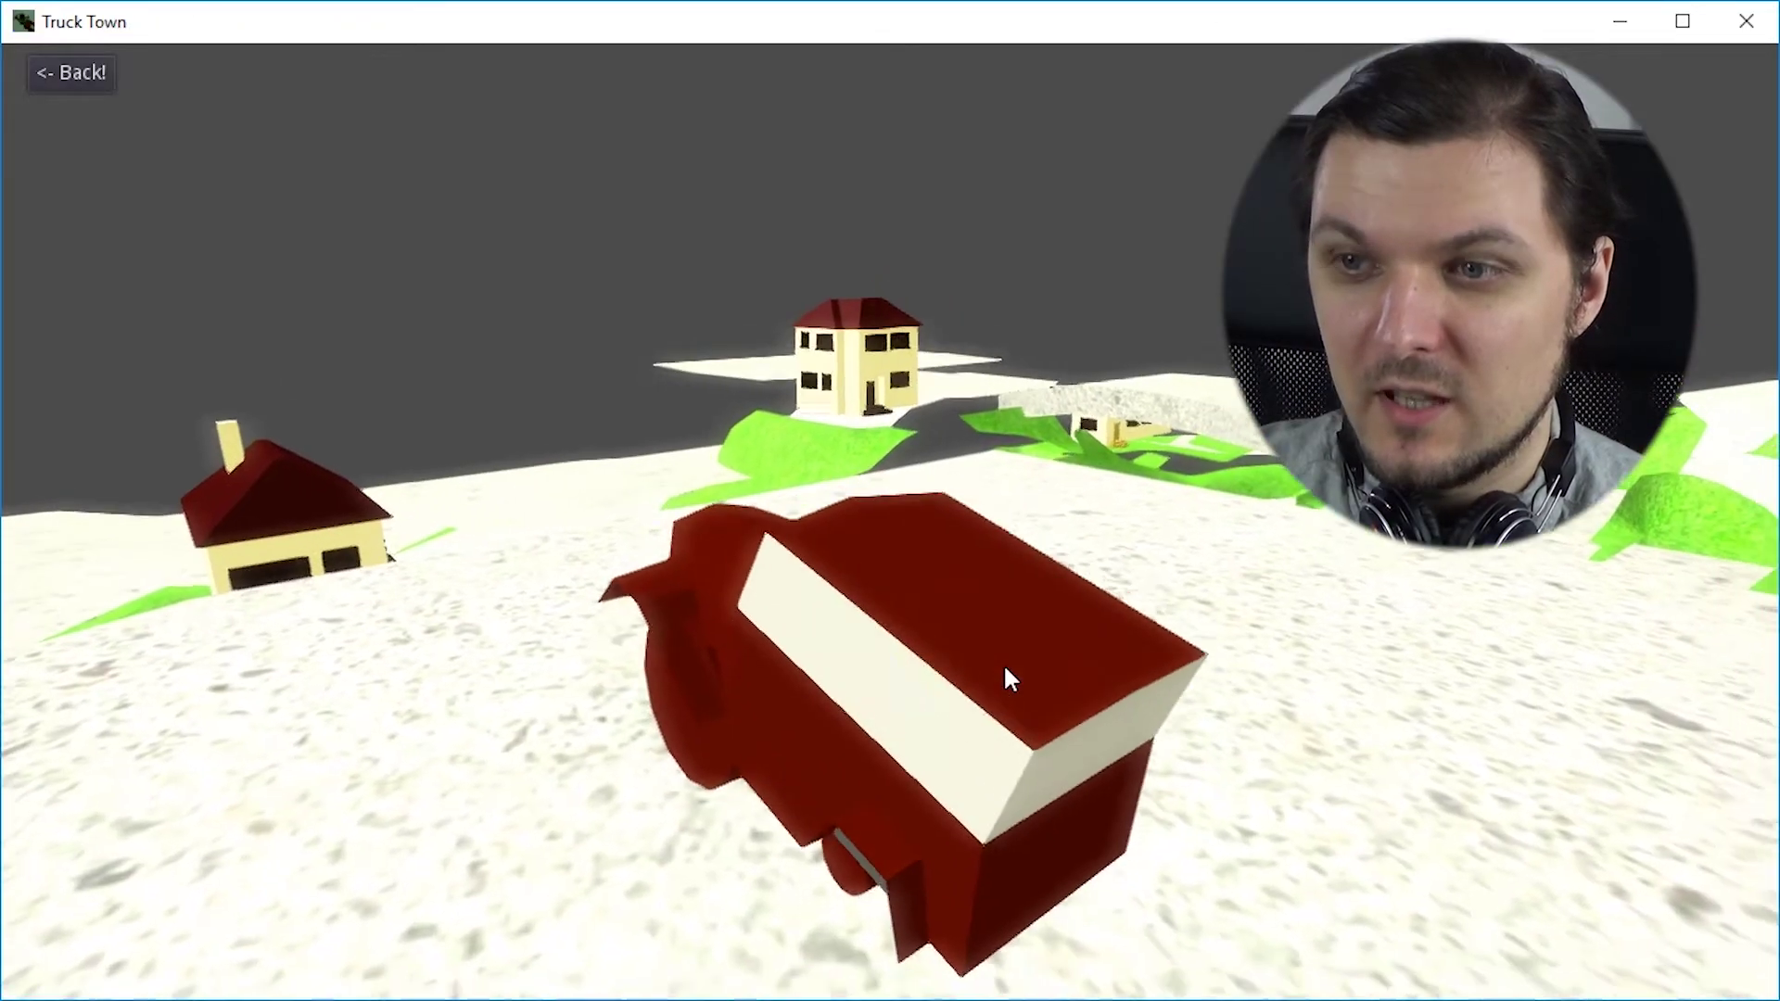
key(Up)
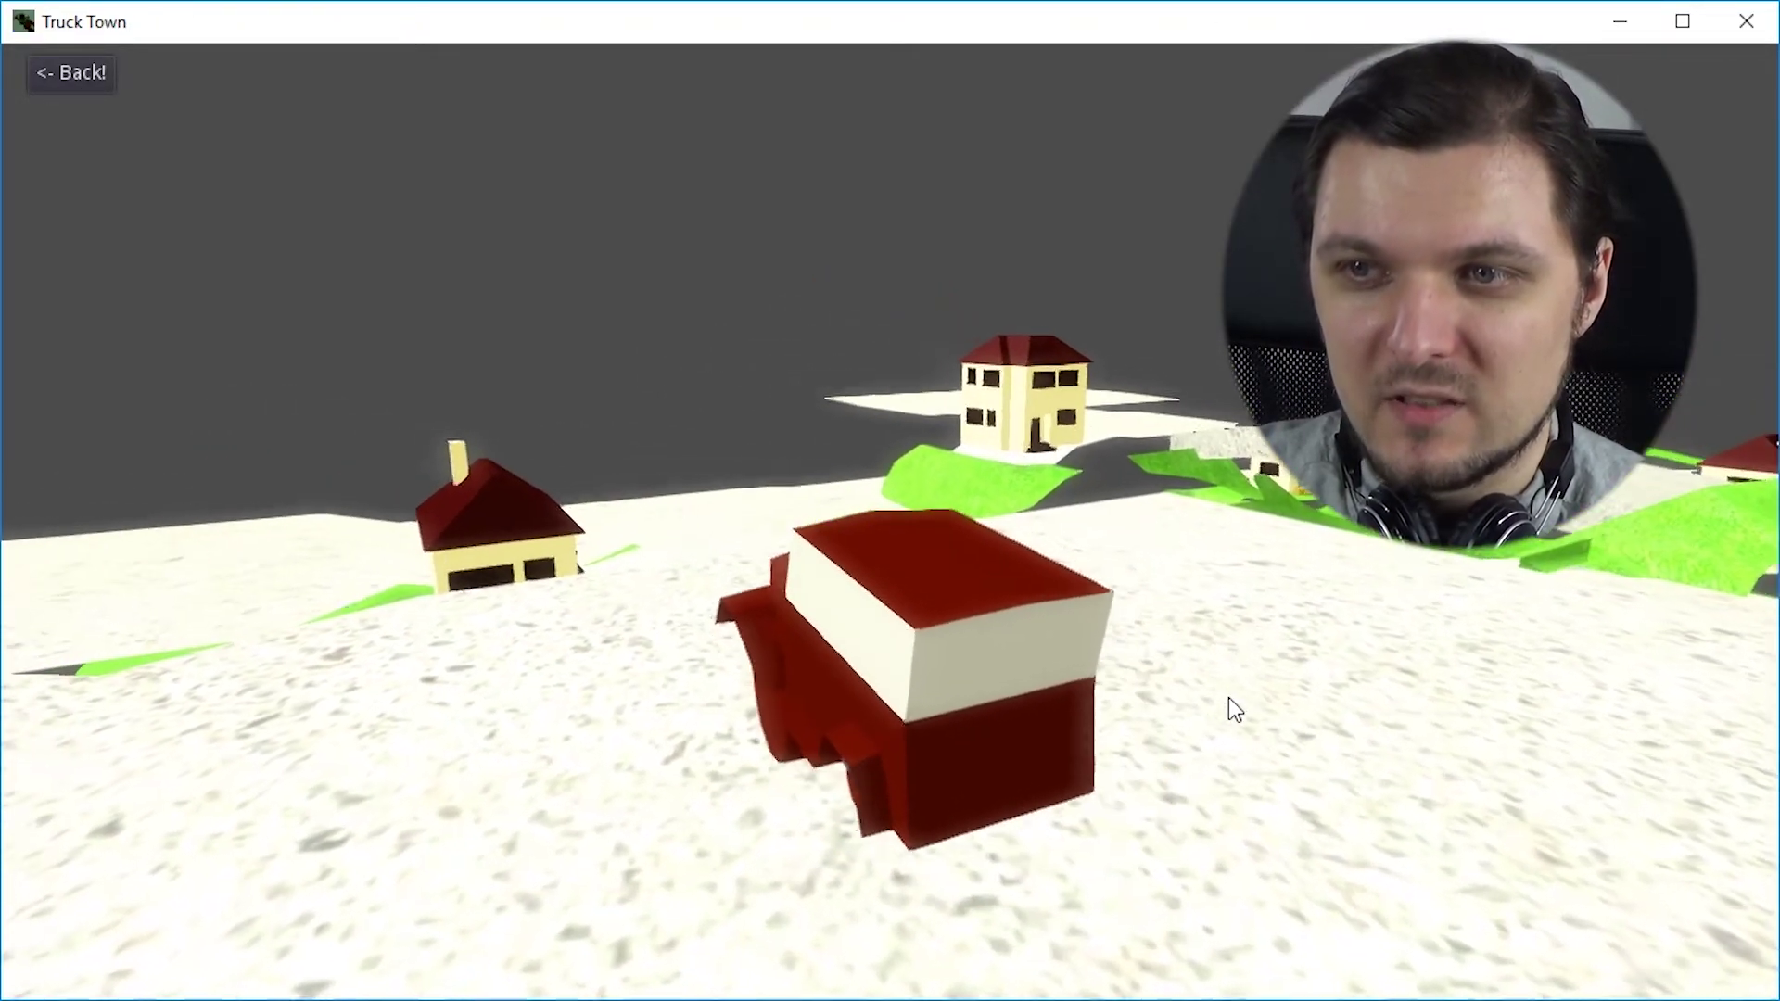
key(Up)
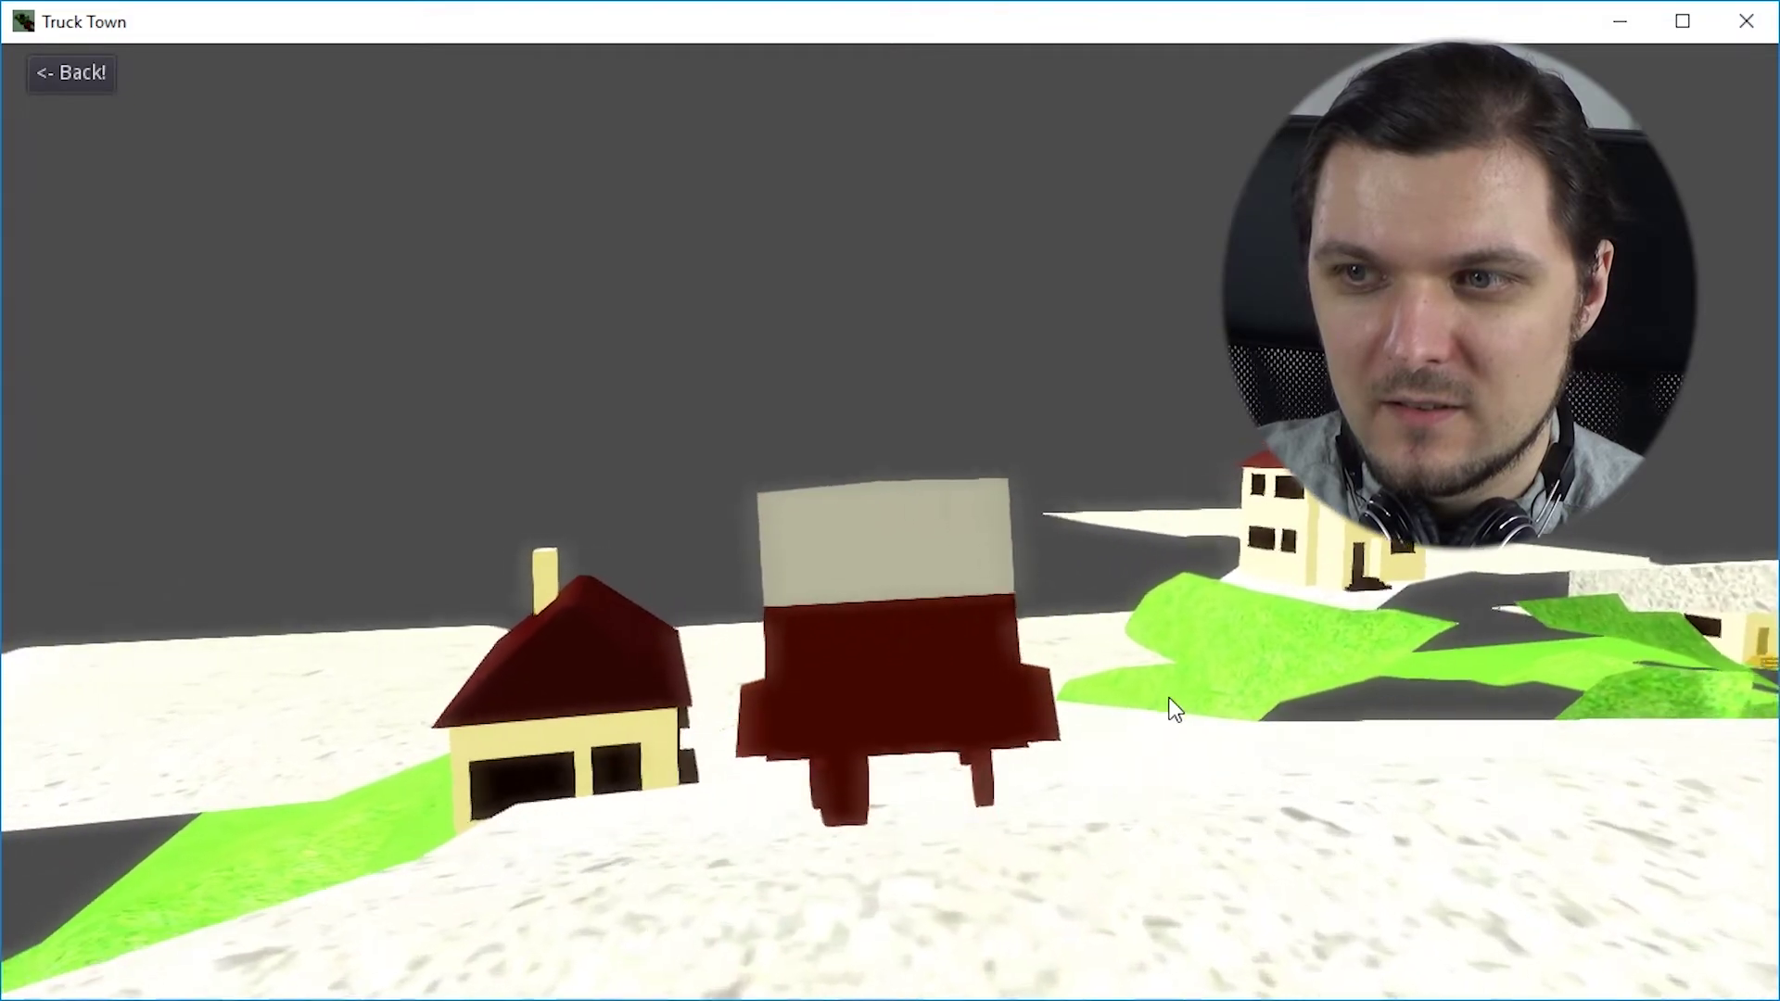
key(Up)
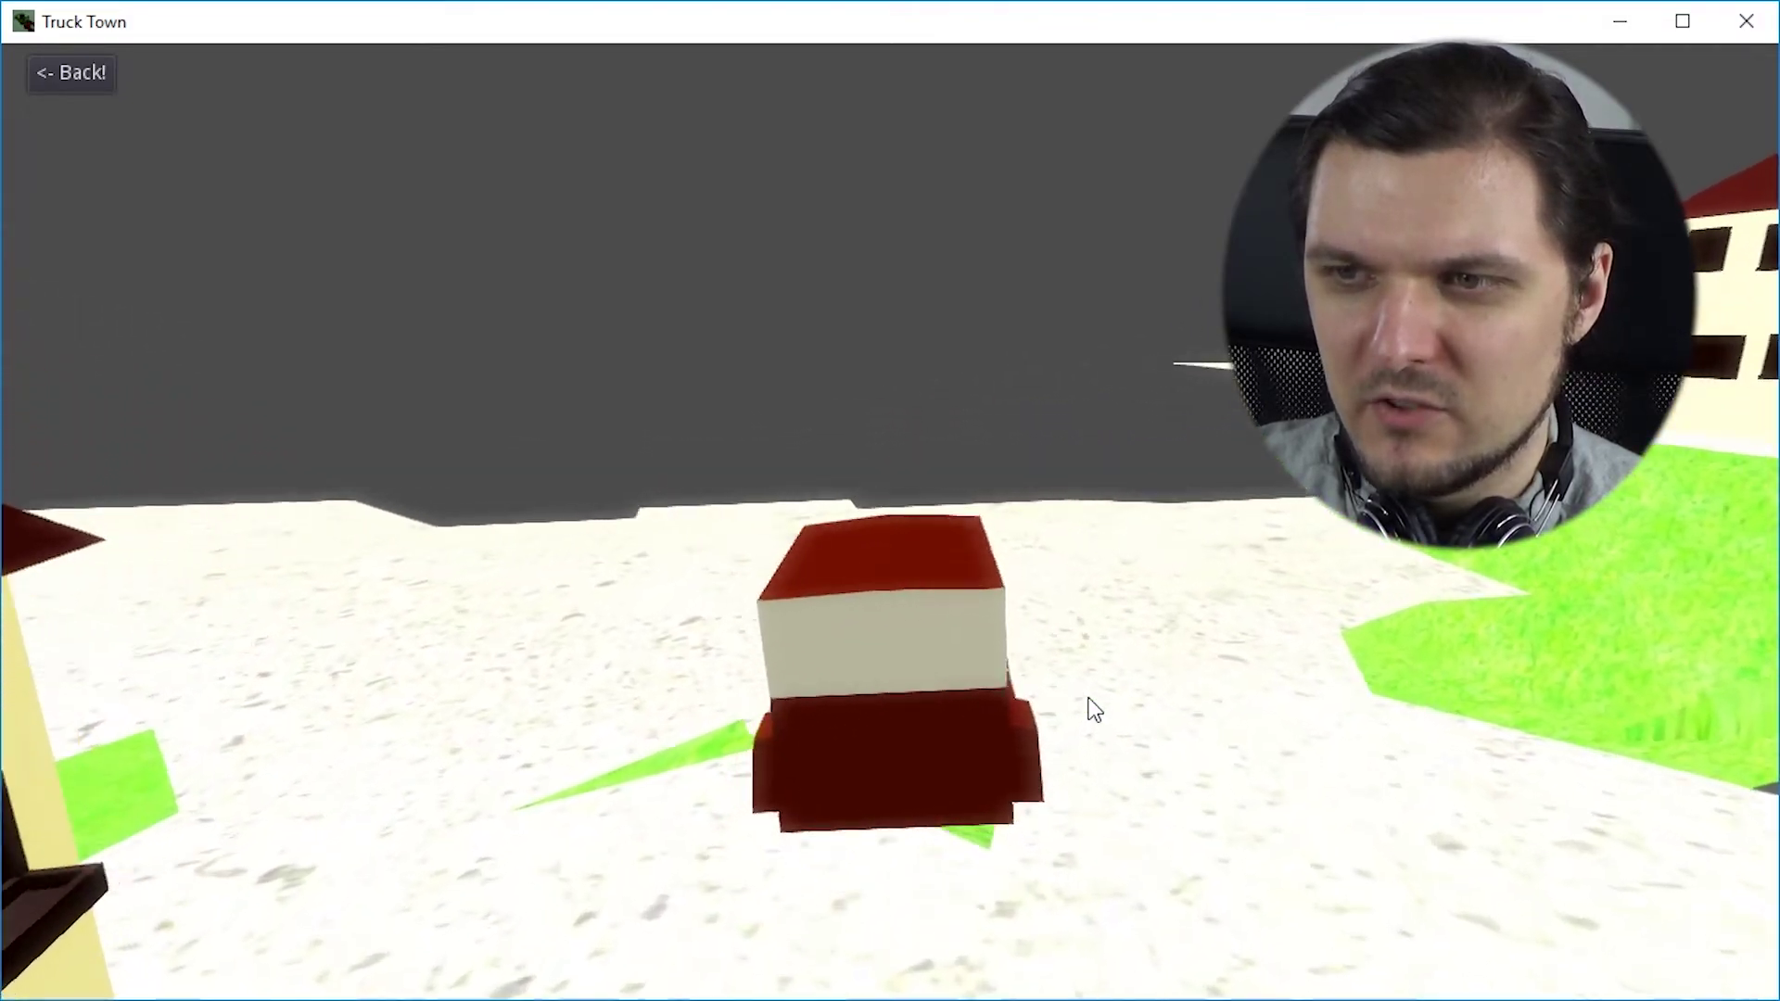
key(Up)
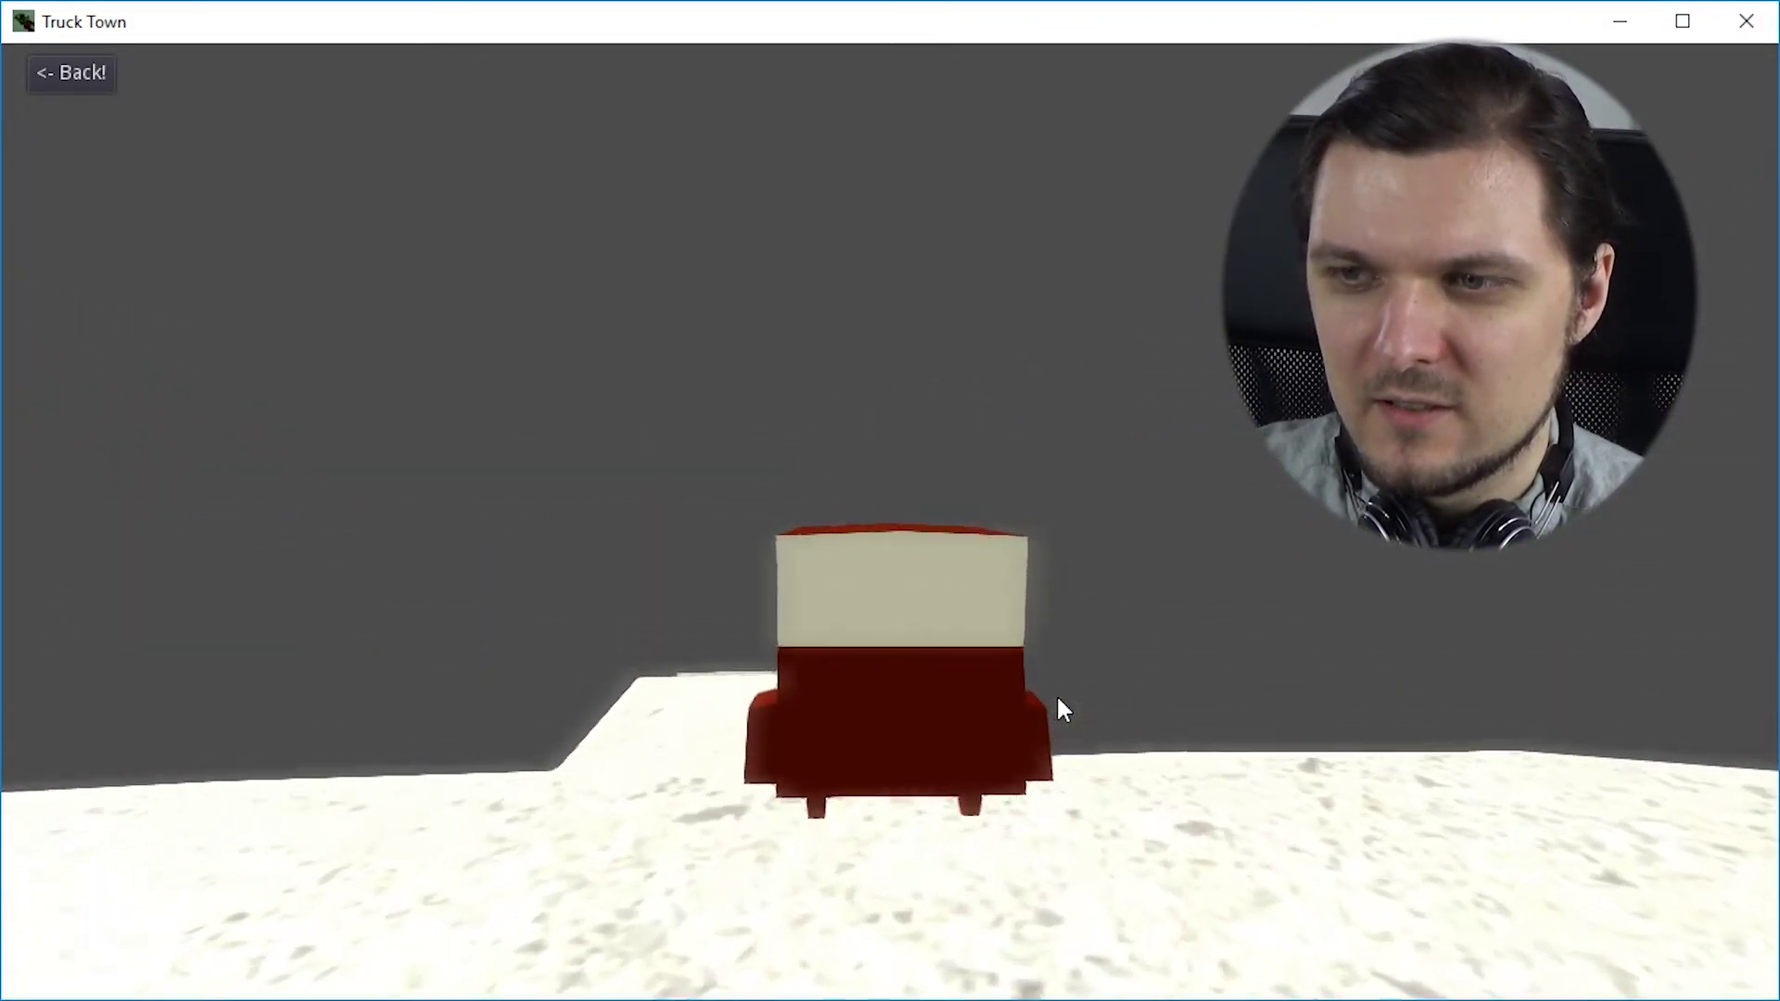
key(Up)
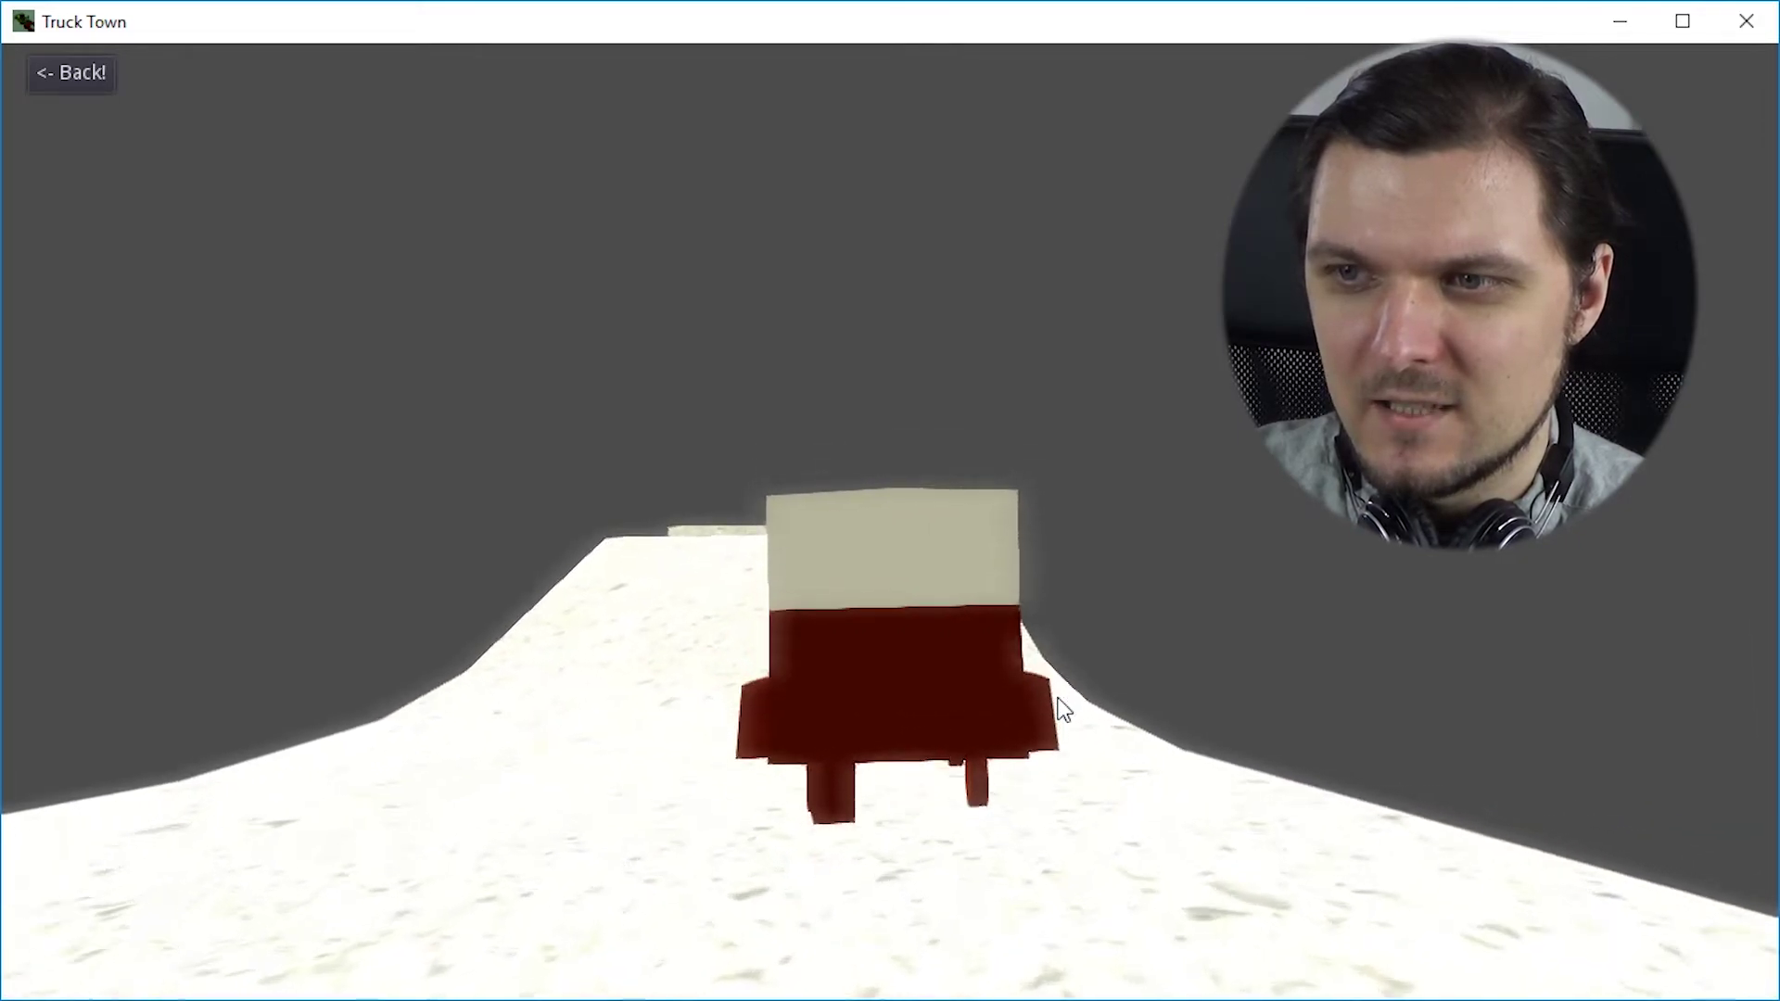
key(Up)
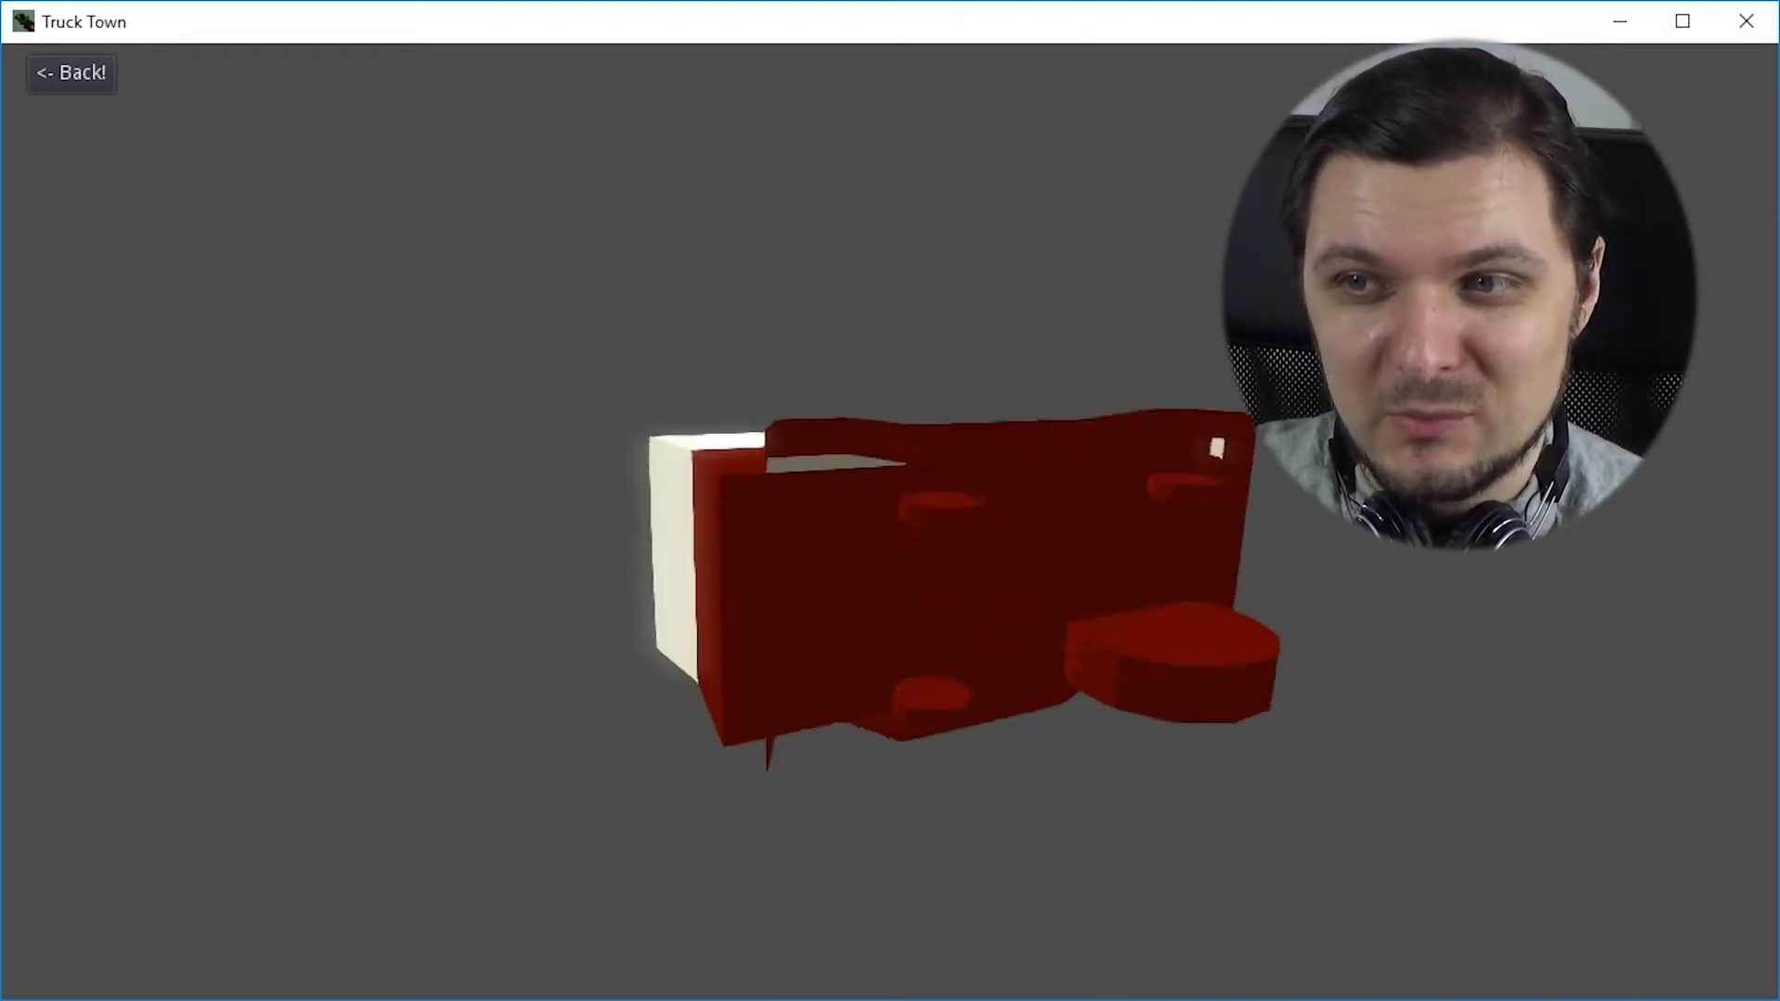
click(1755, 17)
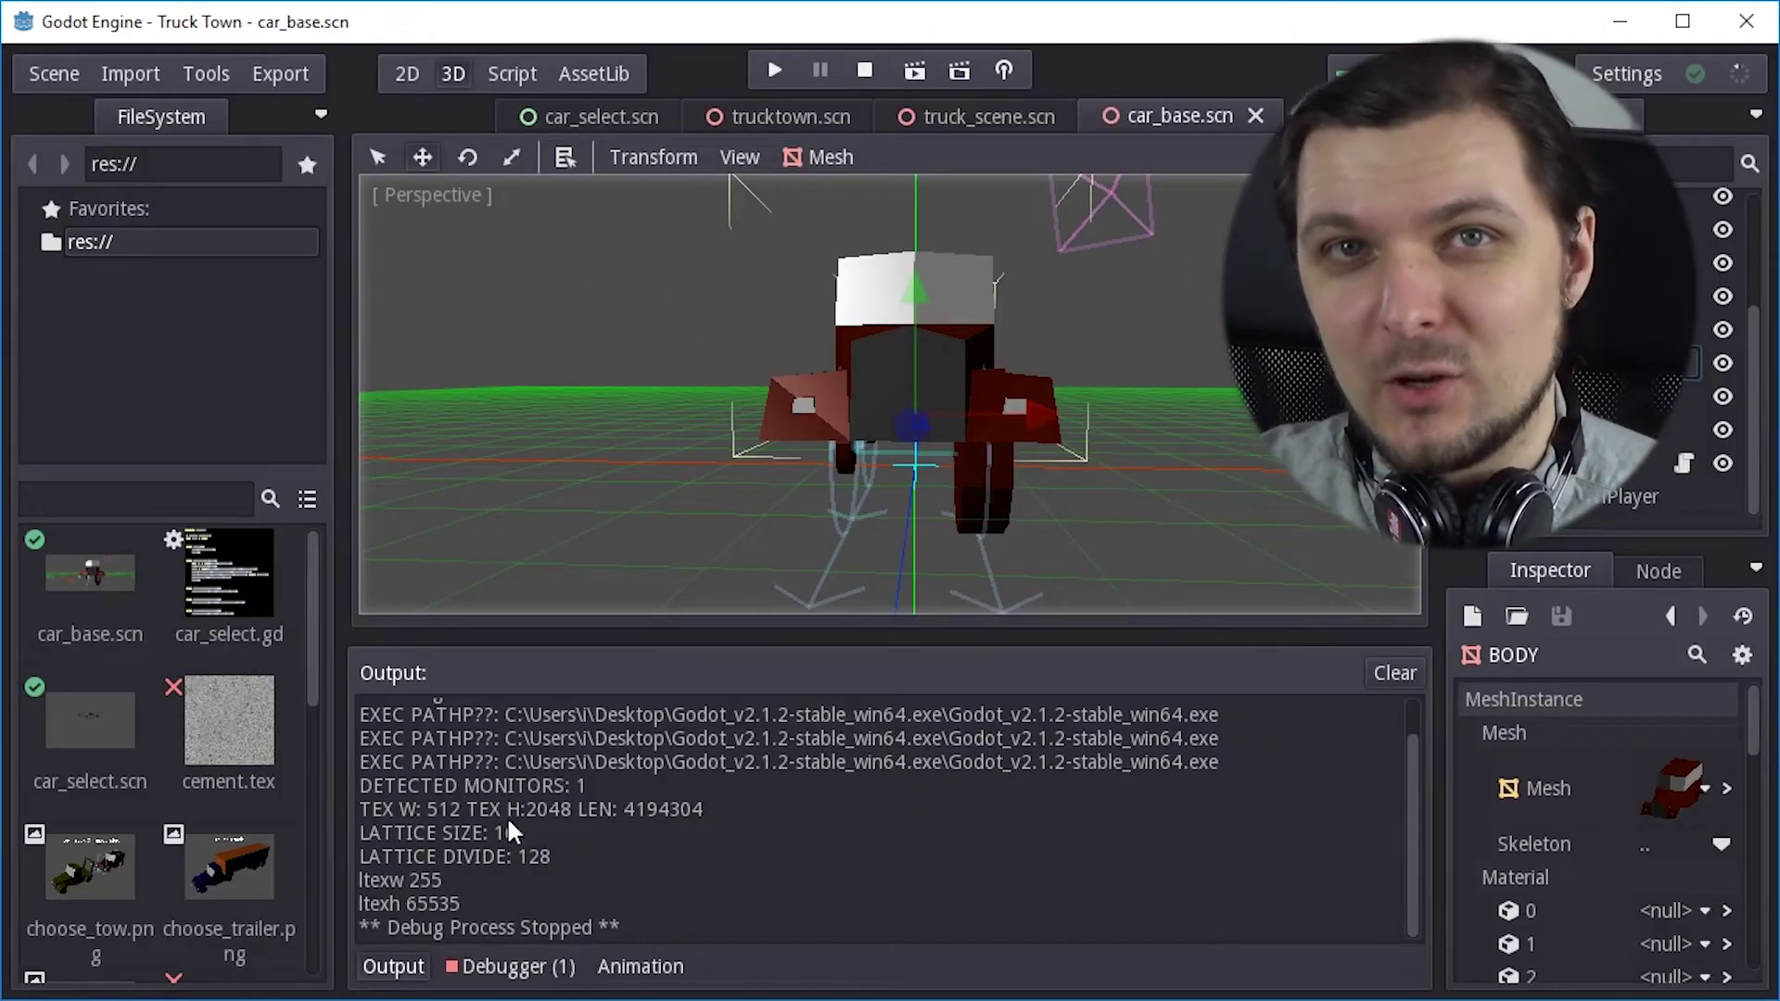
- Quit the Truck Town project and return to the project list
click(57, 75)
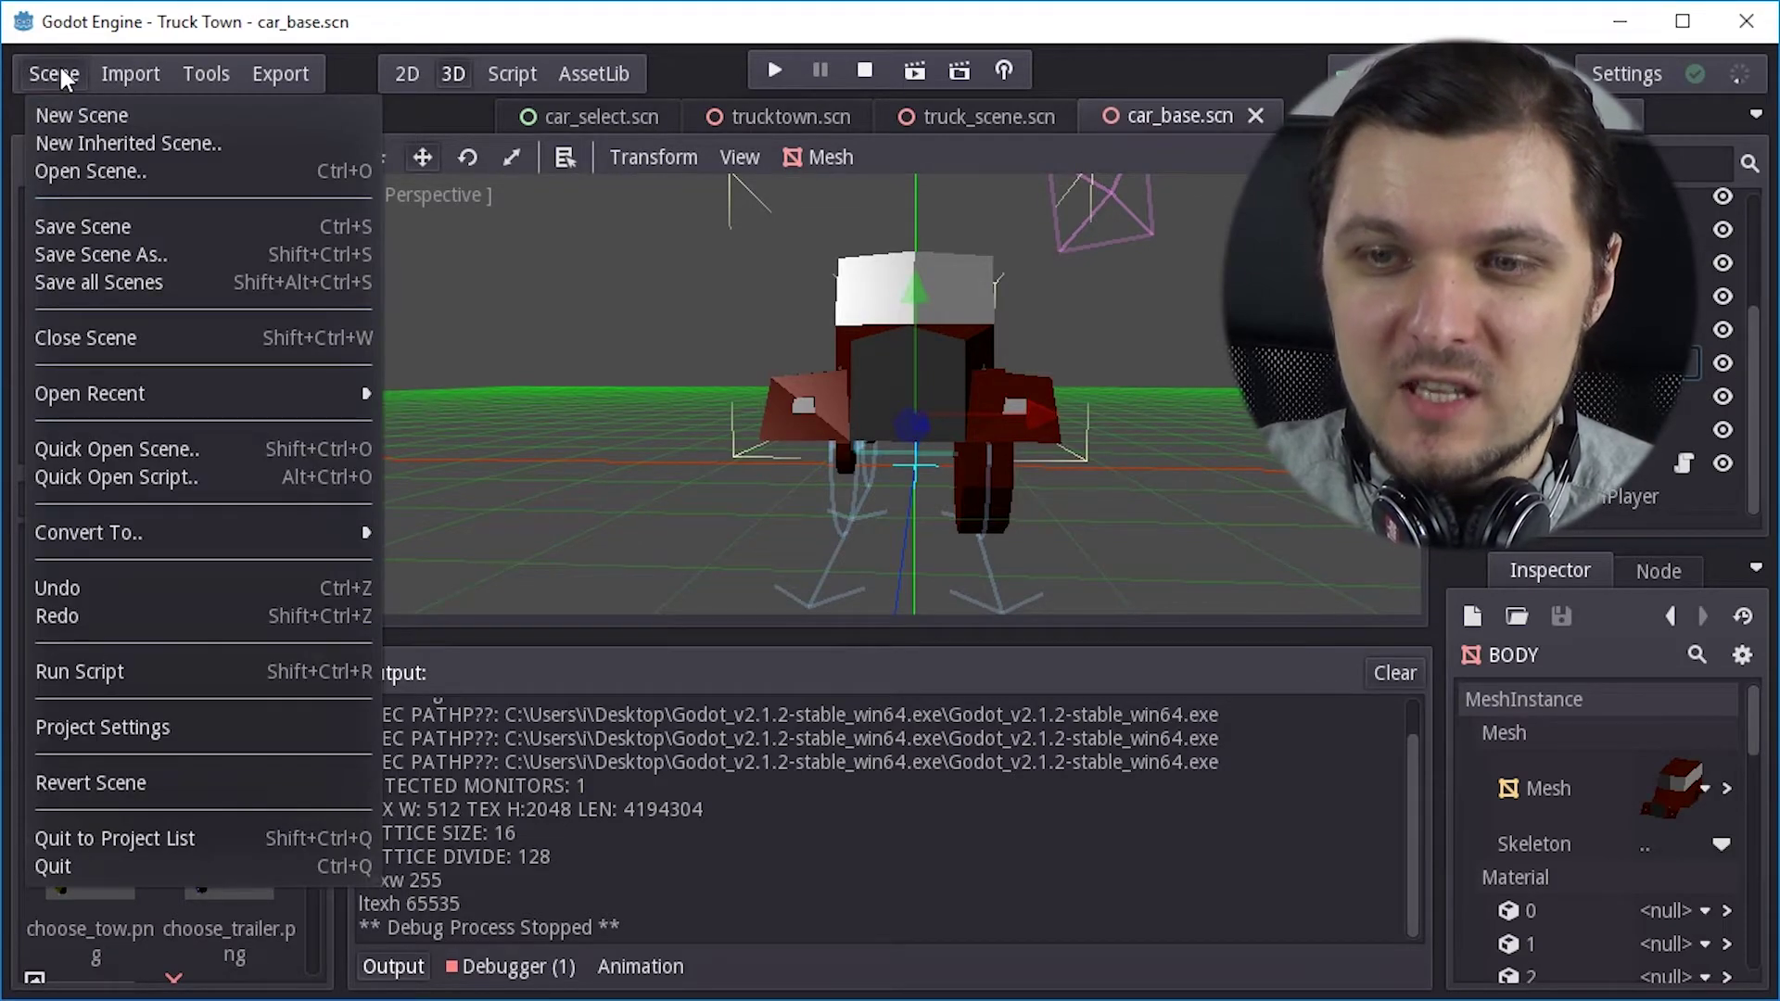
click(231, 840)
click(826, 554)
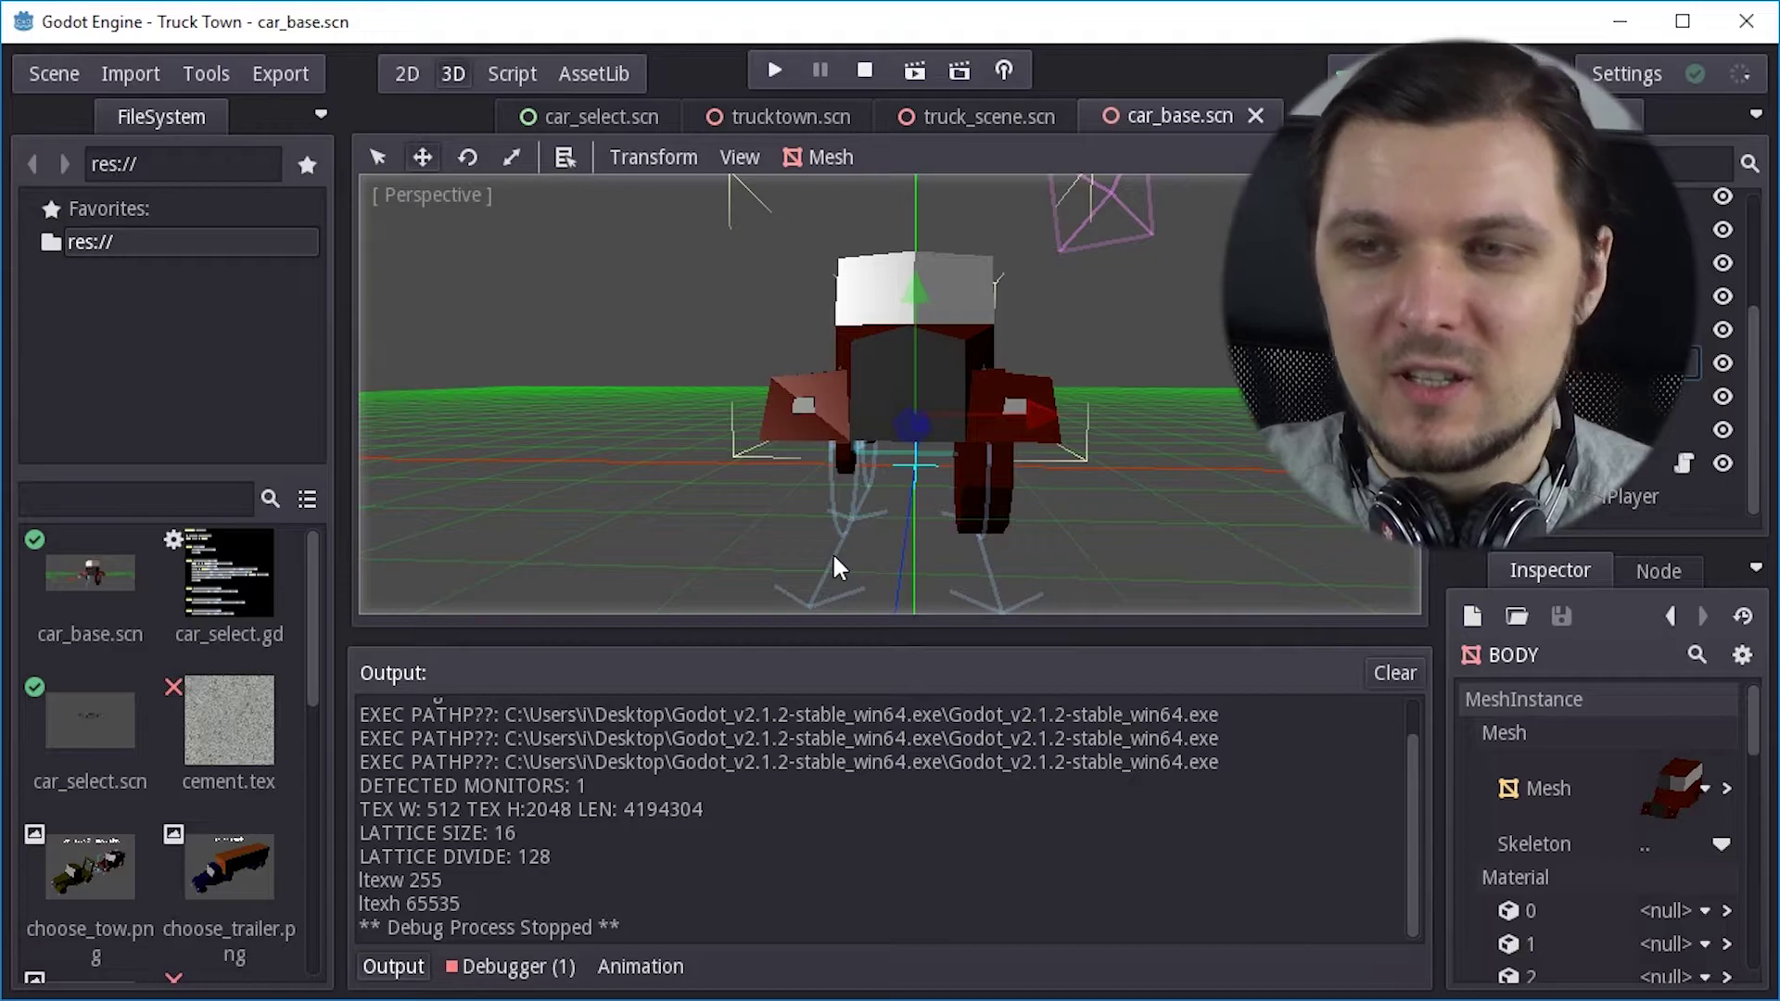
- Find the Platformer 3D demo in the project list and open it
scroll(1054, 430, down, 3)
scroll(1068, 391, down, 10)
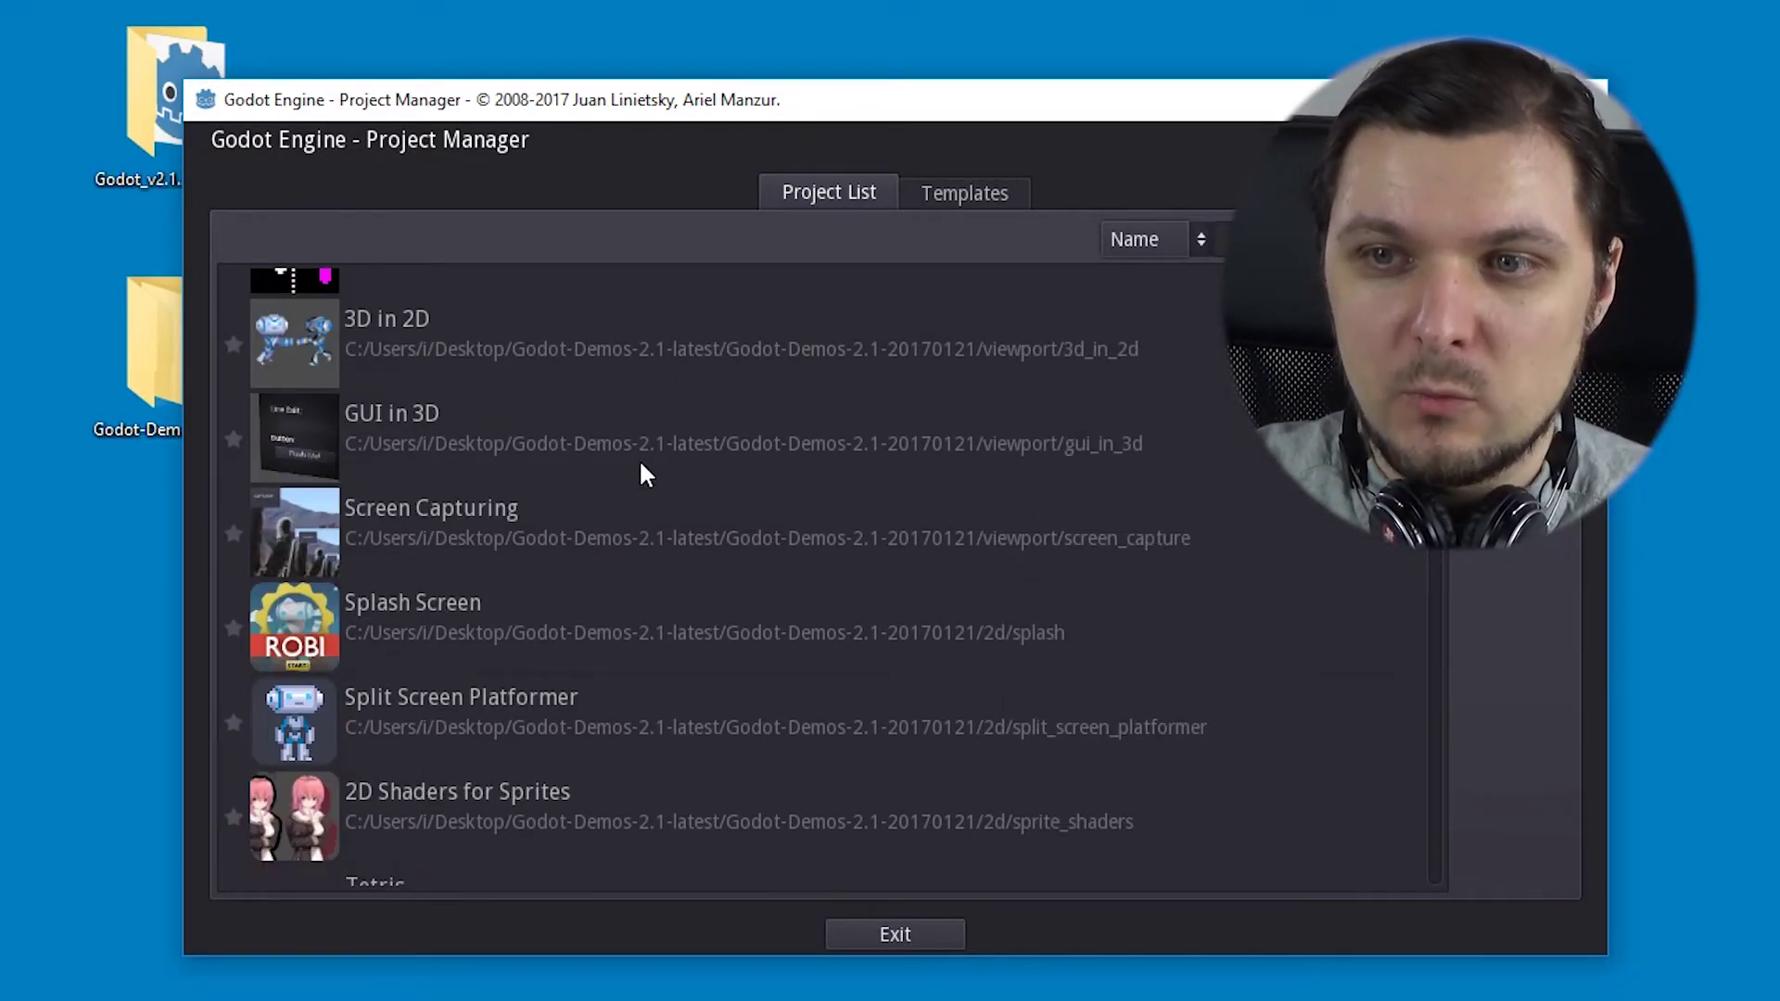
scroll(646, 474, down, 12)
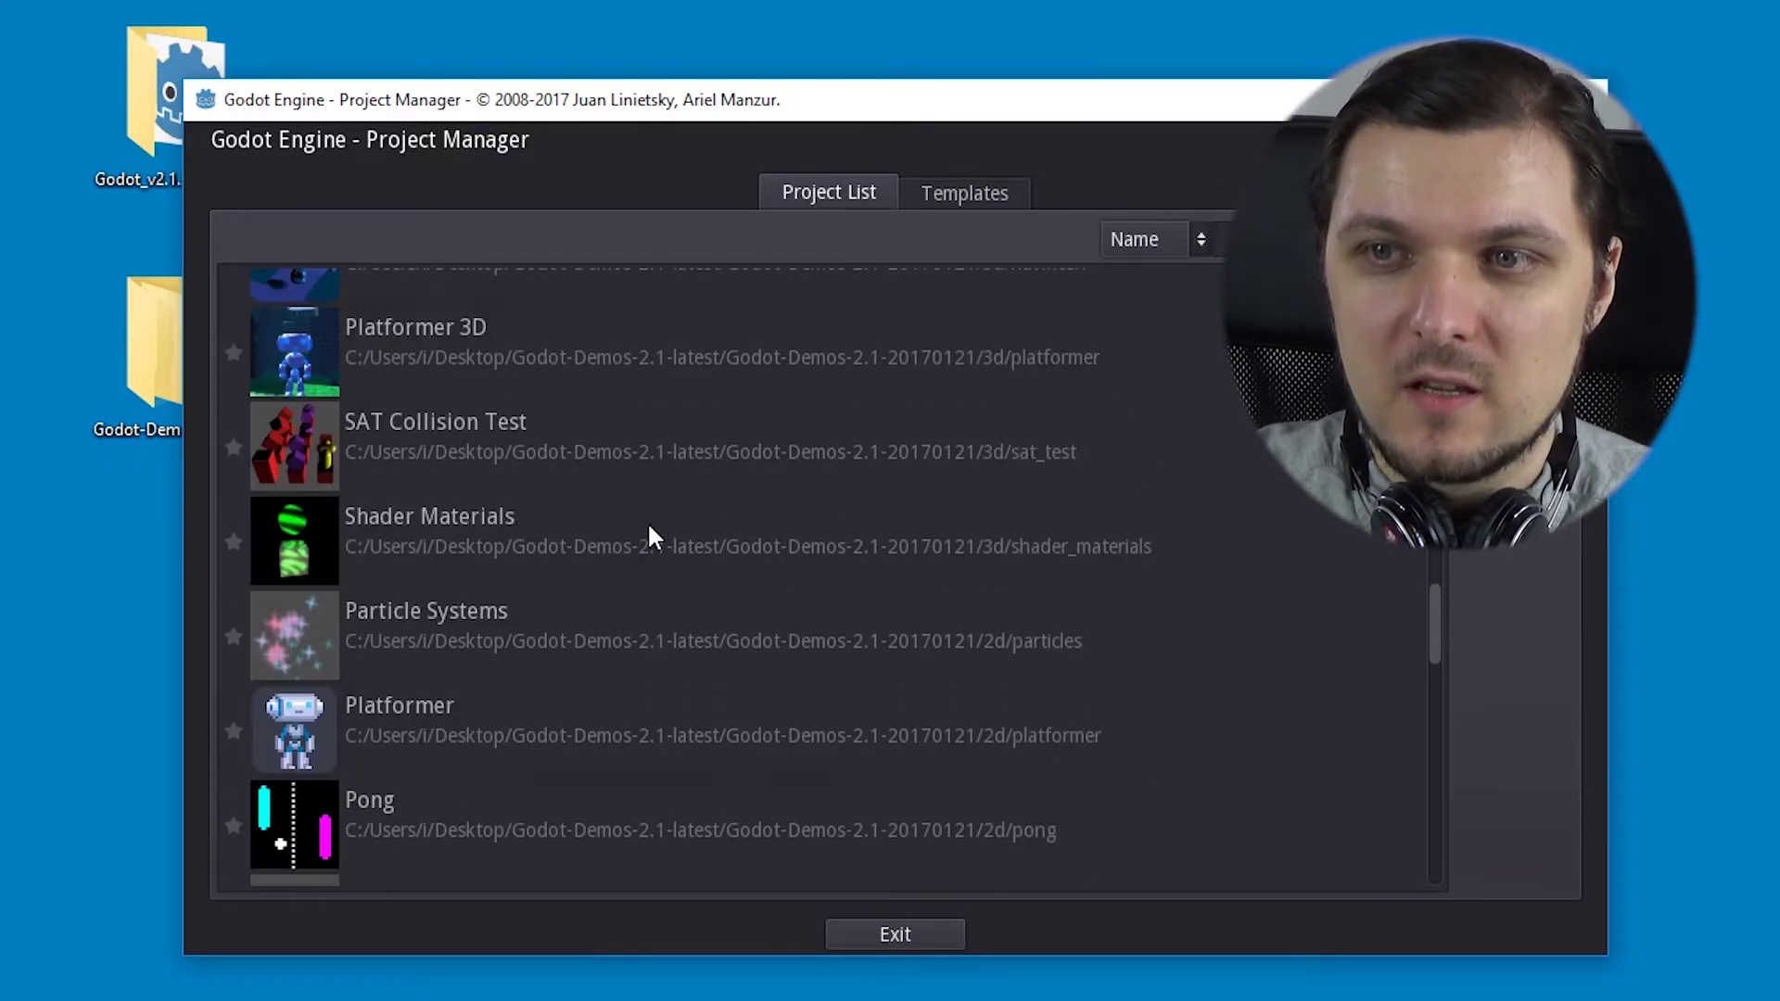
click(618, 358)
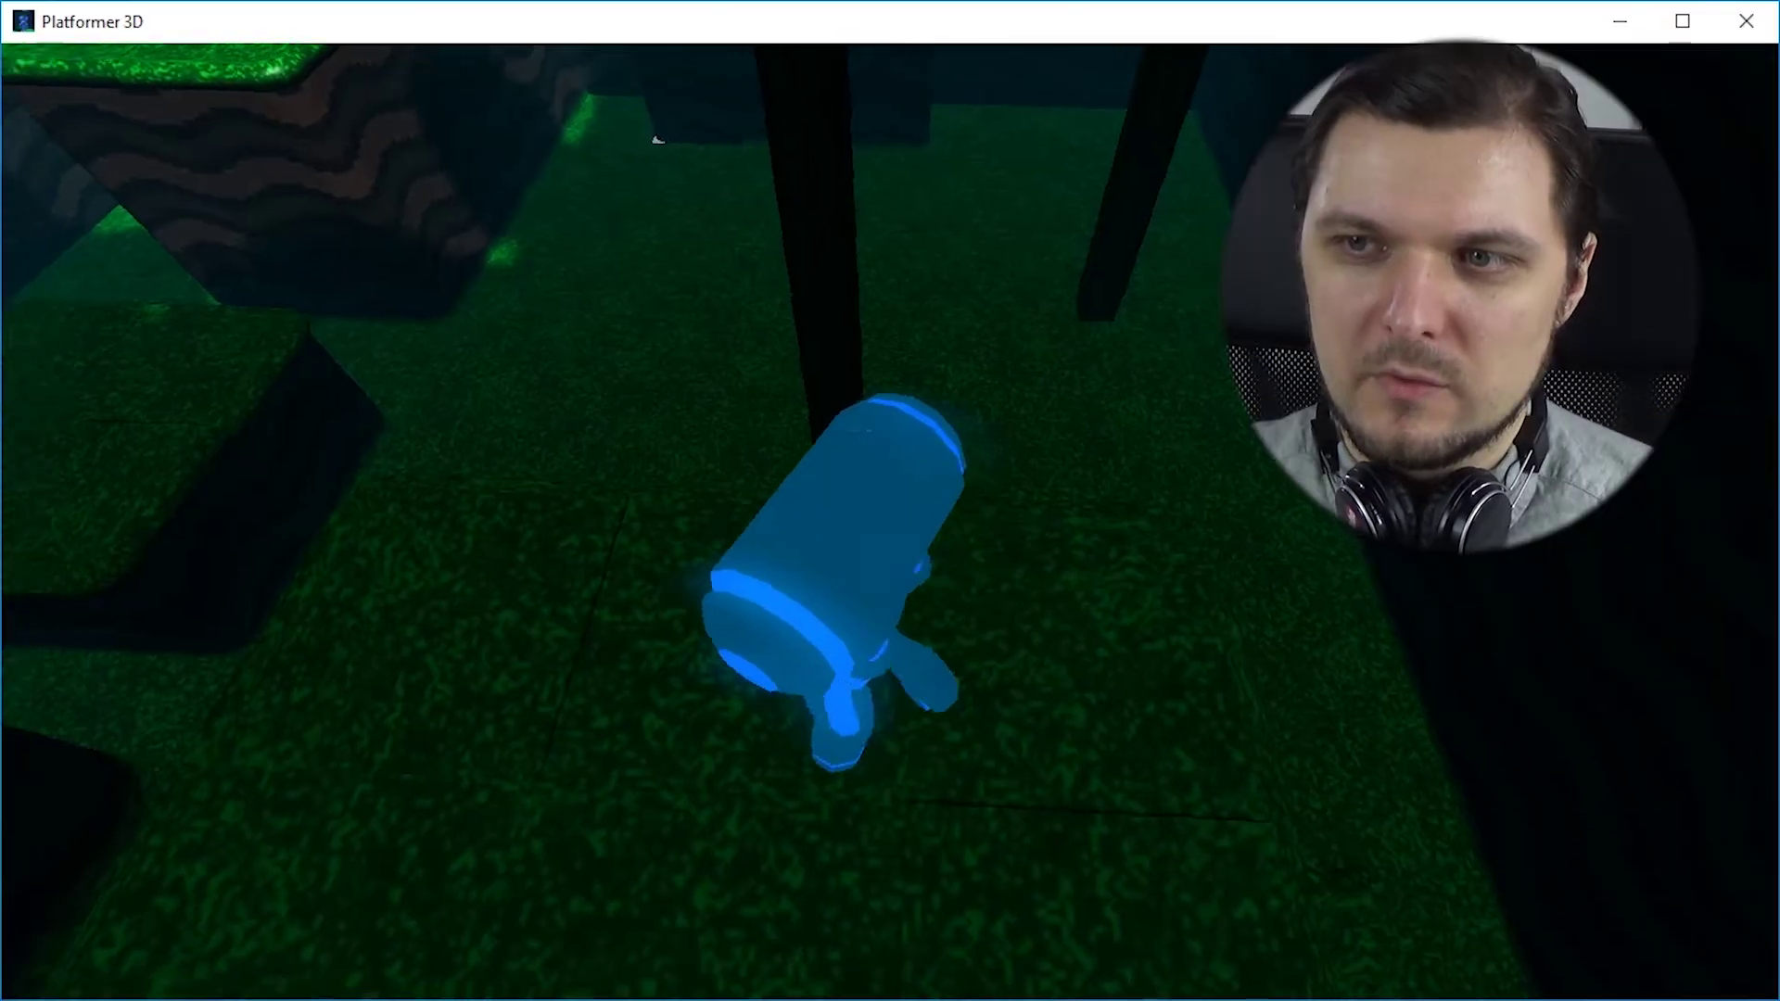
- Run and jump the robot around the Platformer 3D level near the red enemy's platform, and quit the game
key(w)
key(space)
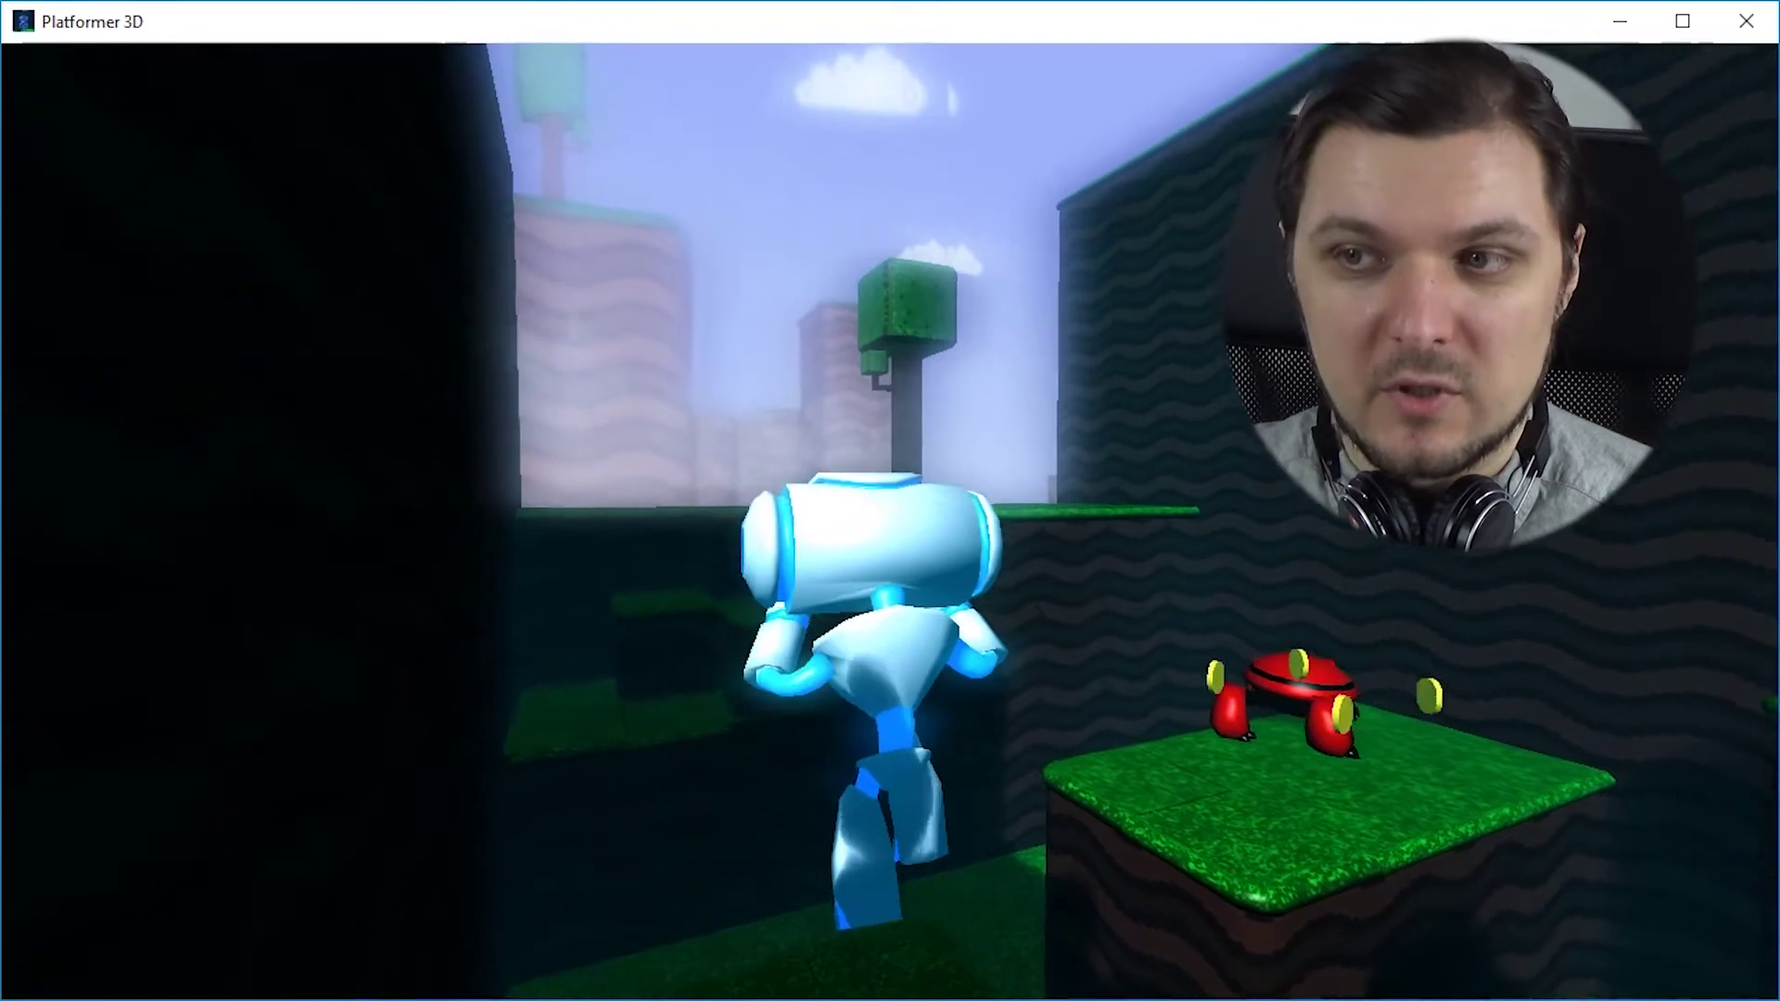
key(space)
key(d)
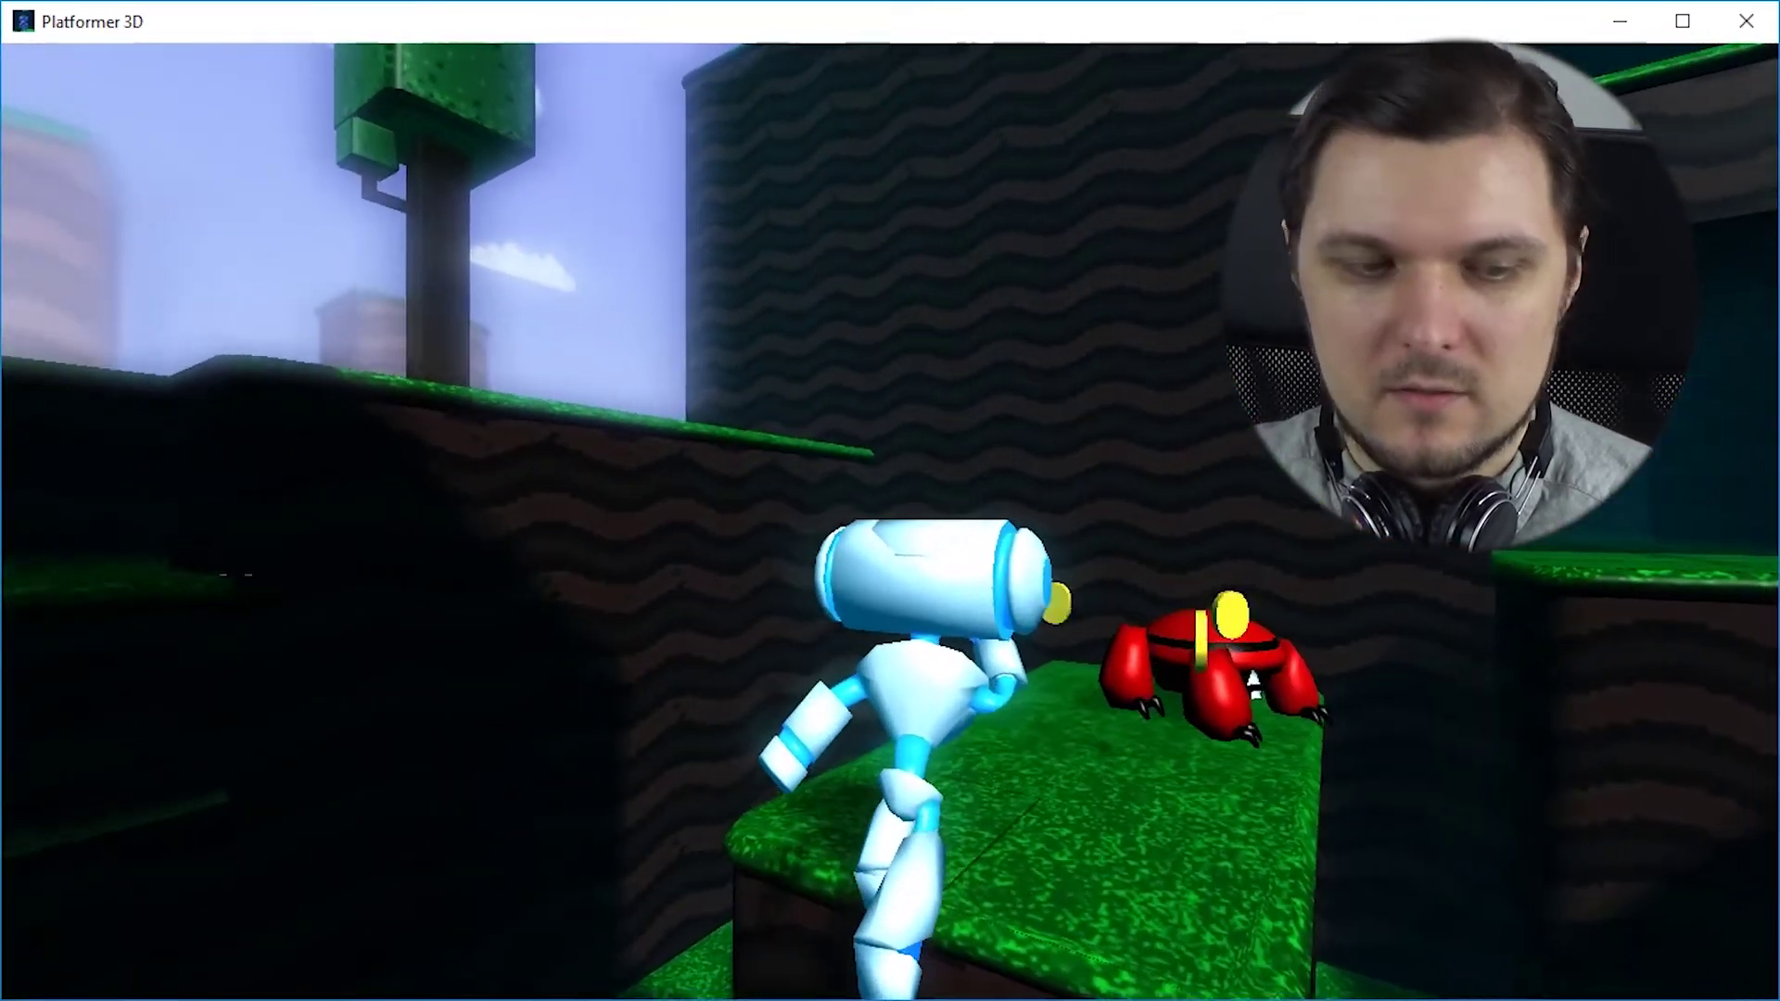
key(s)
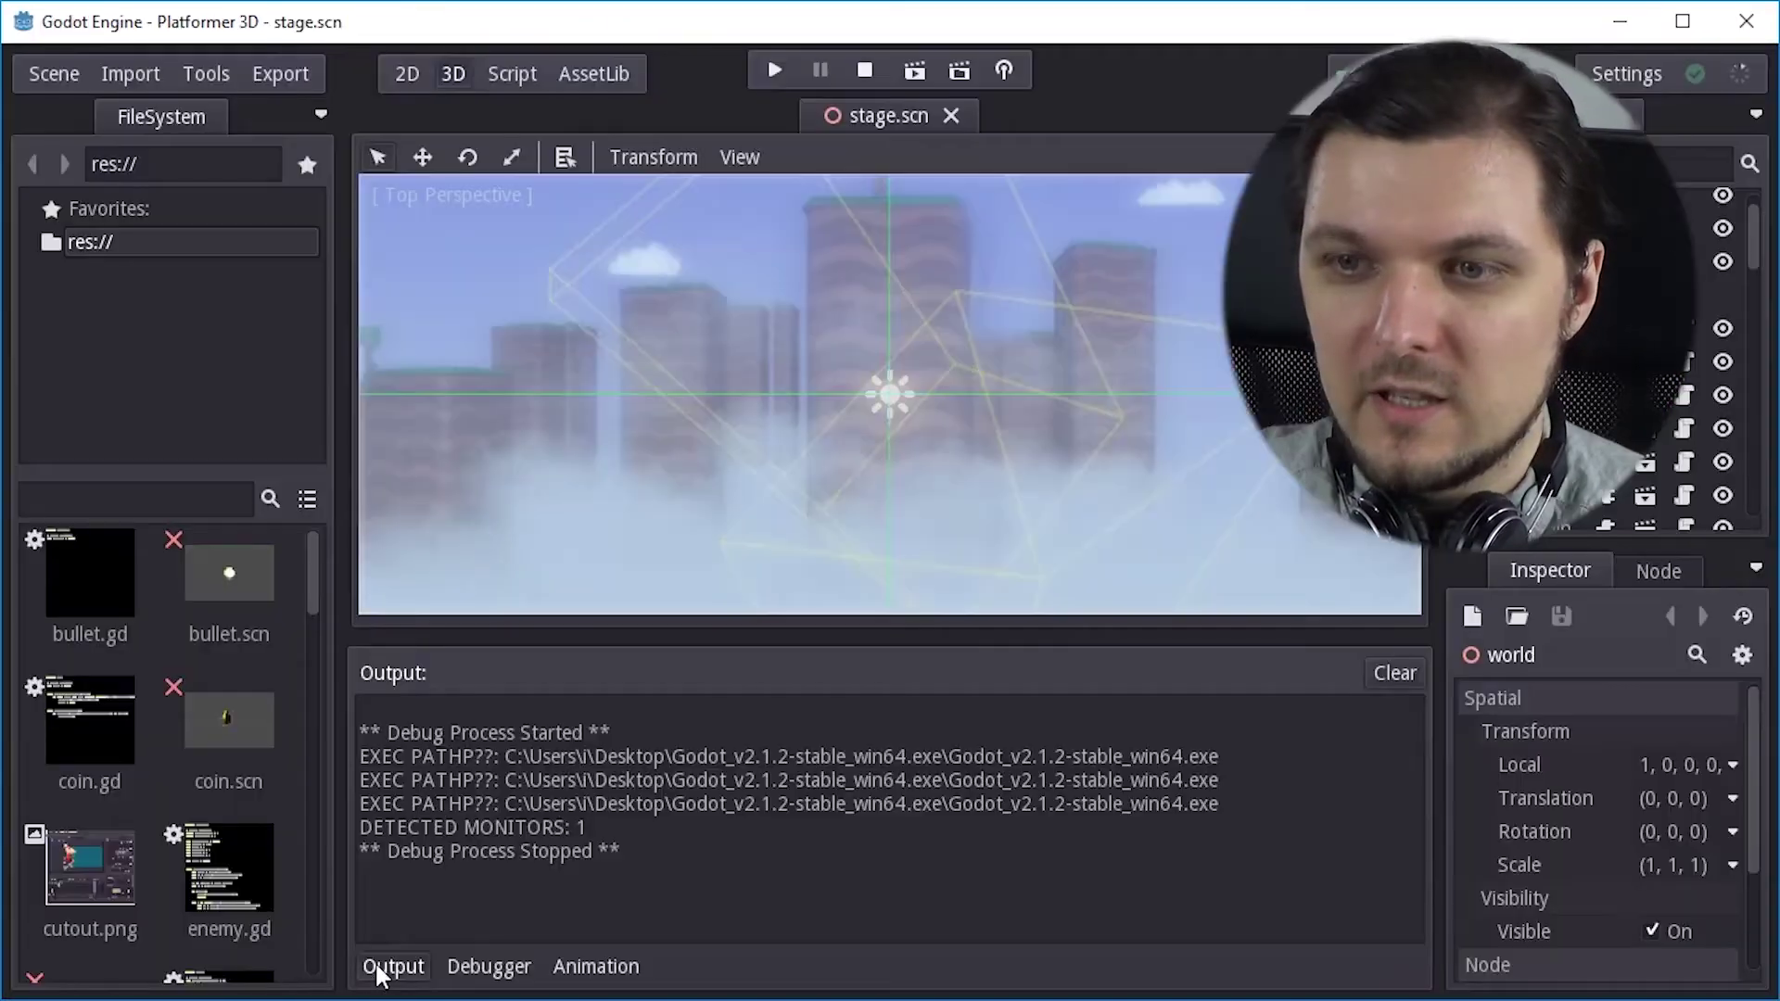
- Hide the output log and locate the stage.scn scene among the project files
click(378, 969)
scroll(243, 787, down, 5)
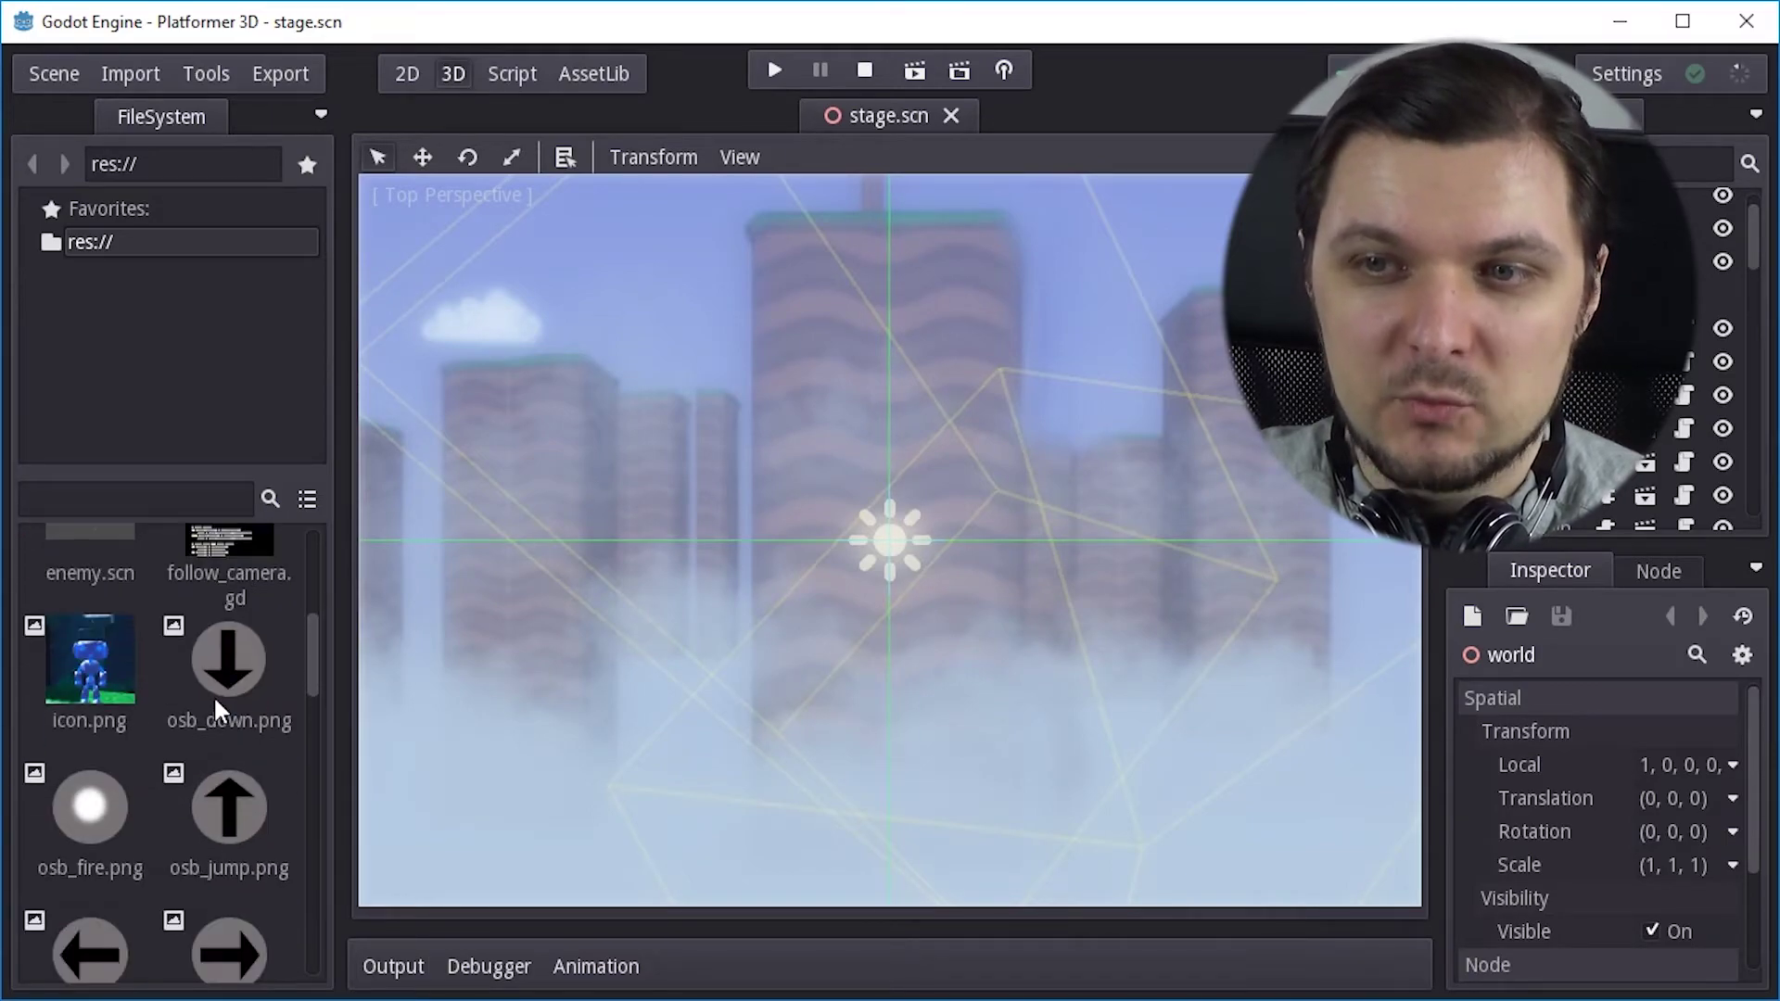
drag(313, 620, 313, 902)
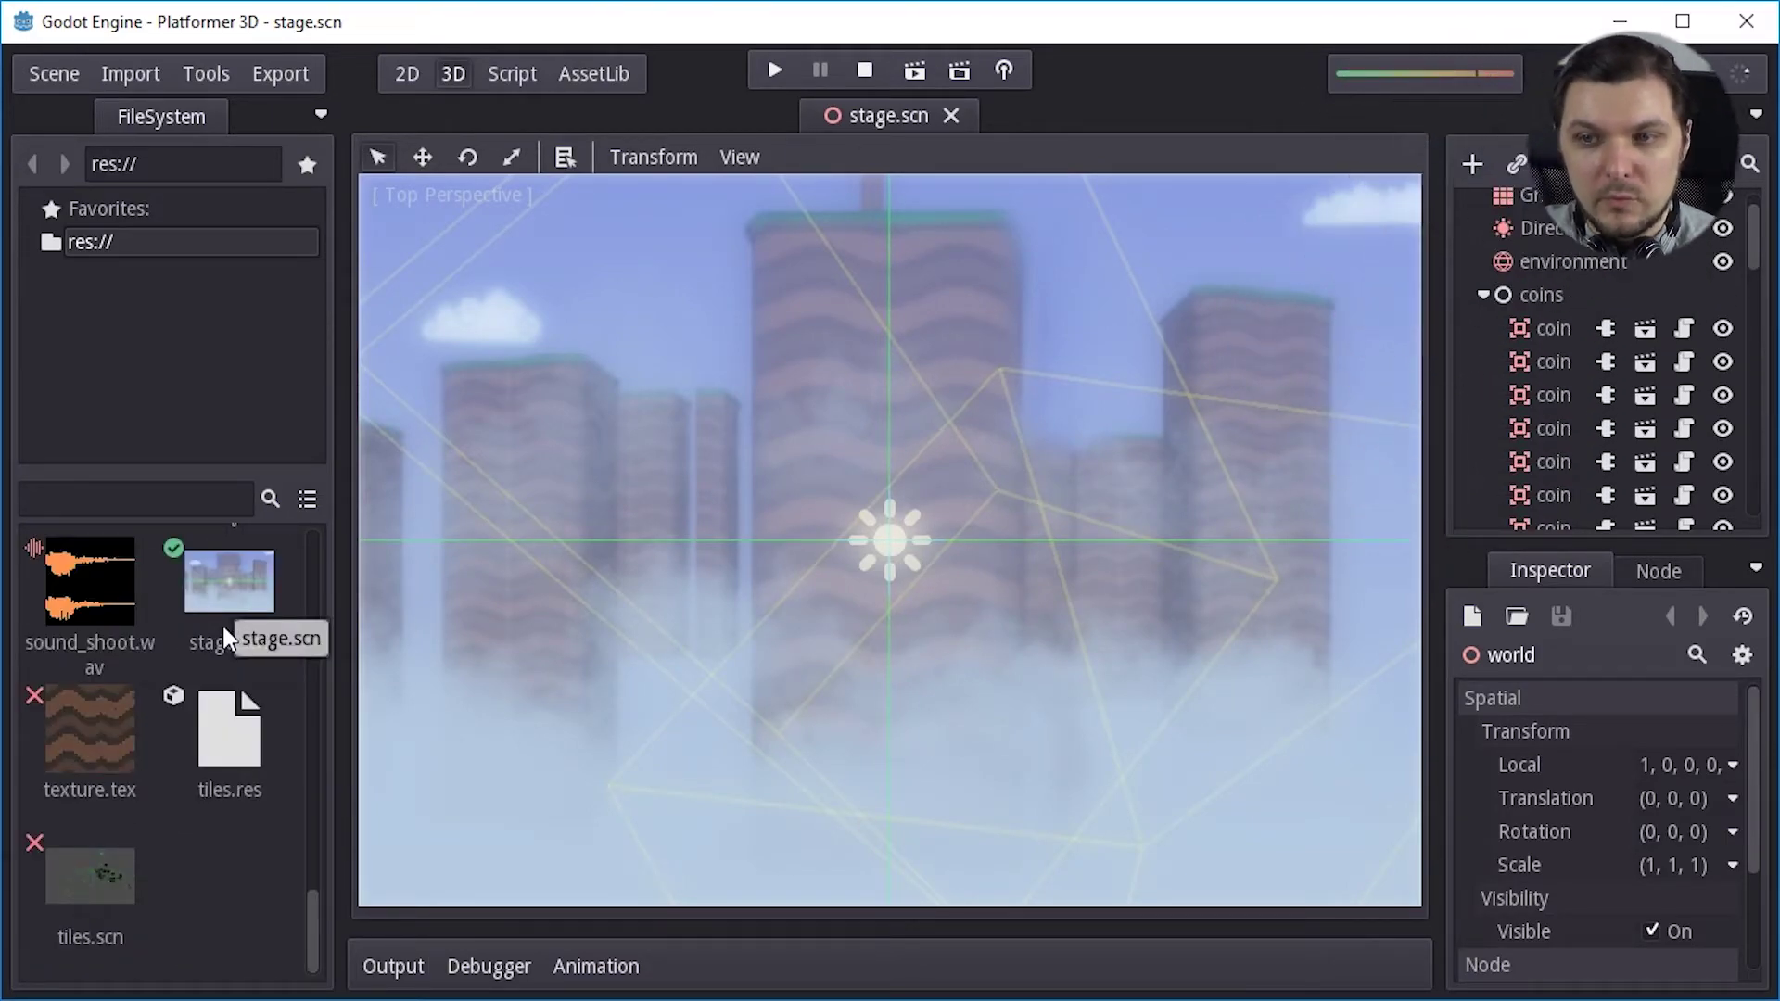
click(233, 587)
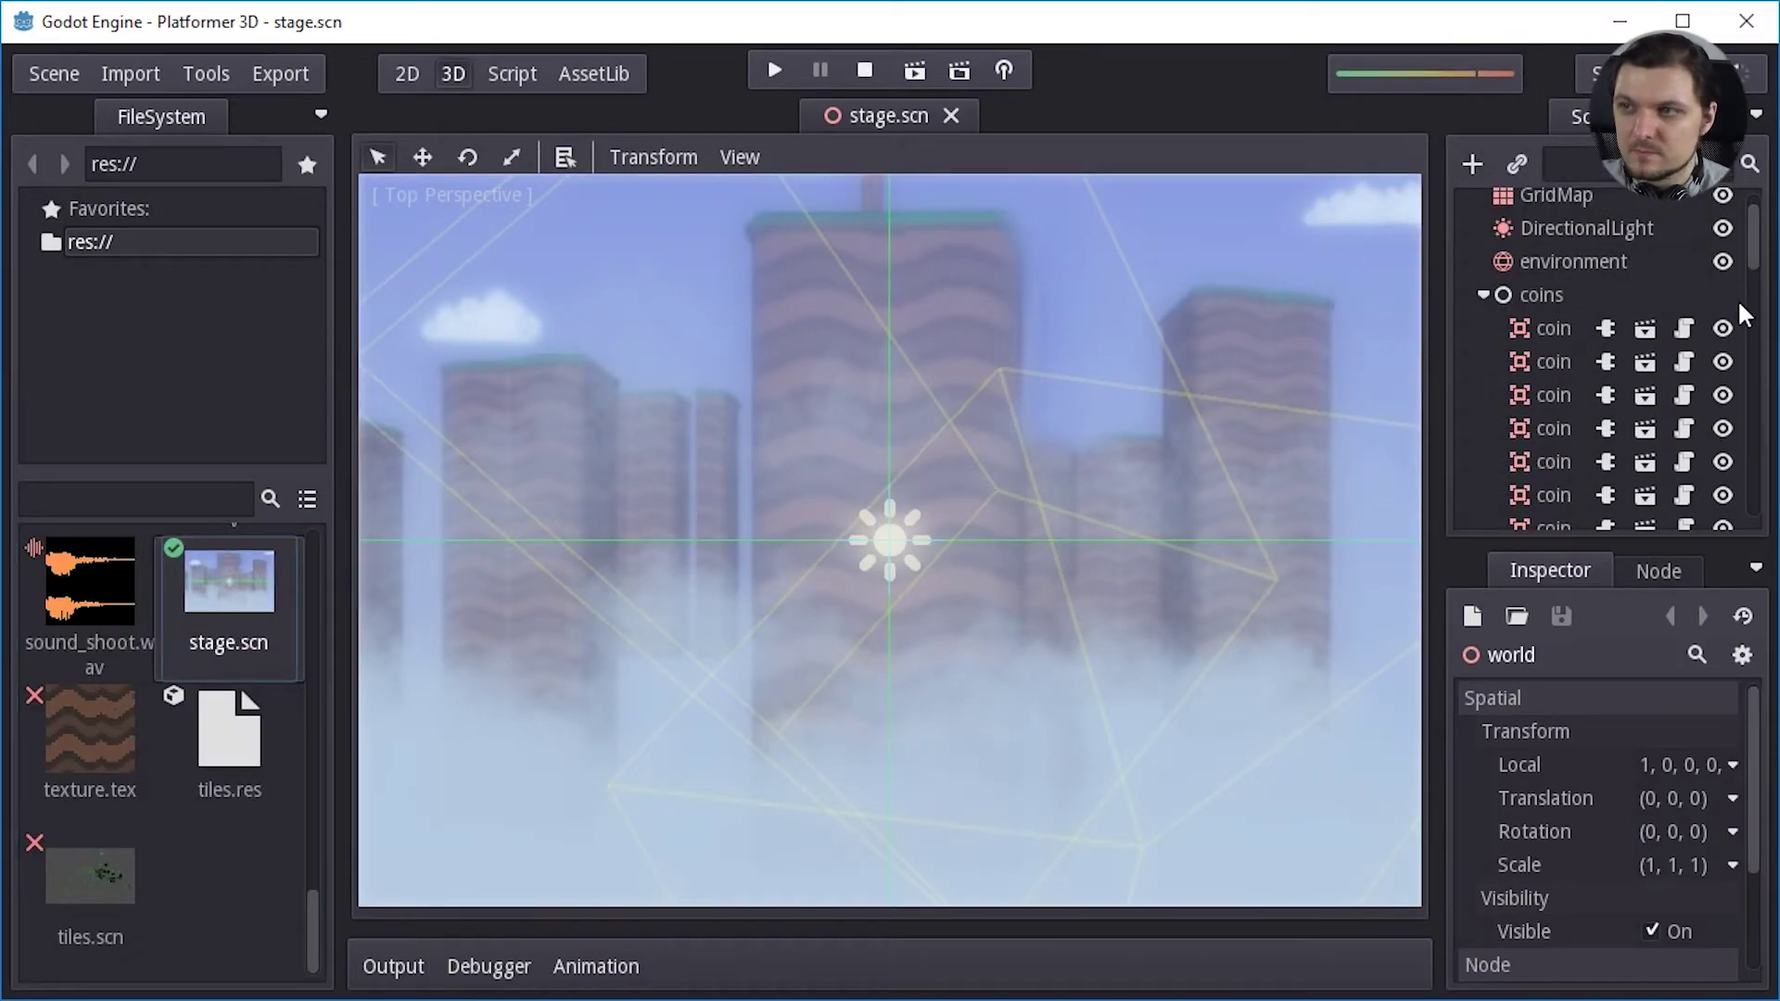
- Change the ambient light color in the environment node's Environment resource to light orange ffd39c
scroll(1730, 250, up, 2)
click(1545, 308)
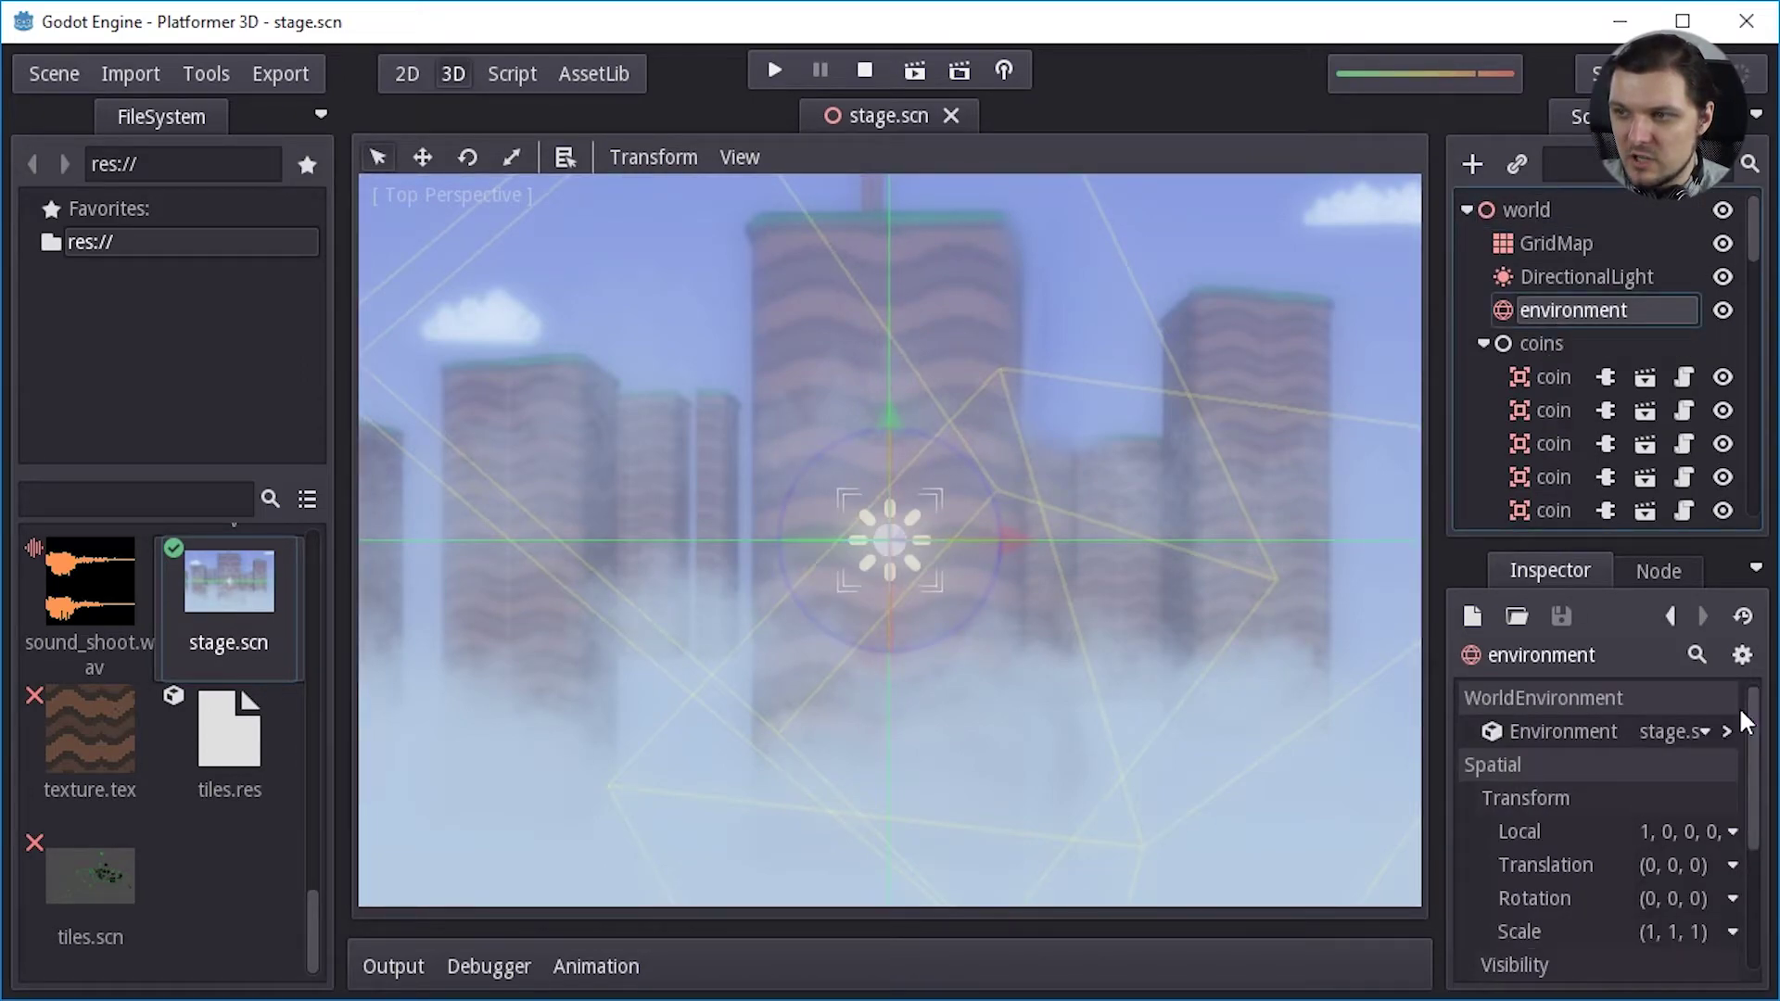
click(1727, 730)
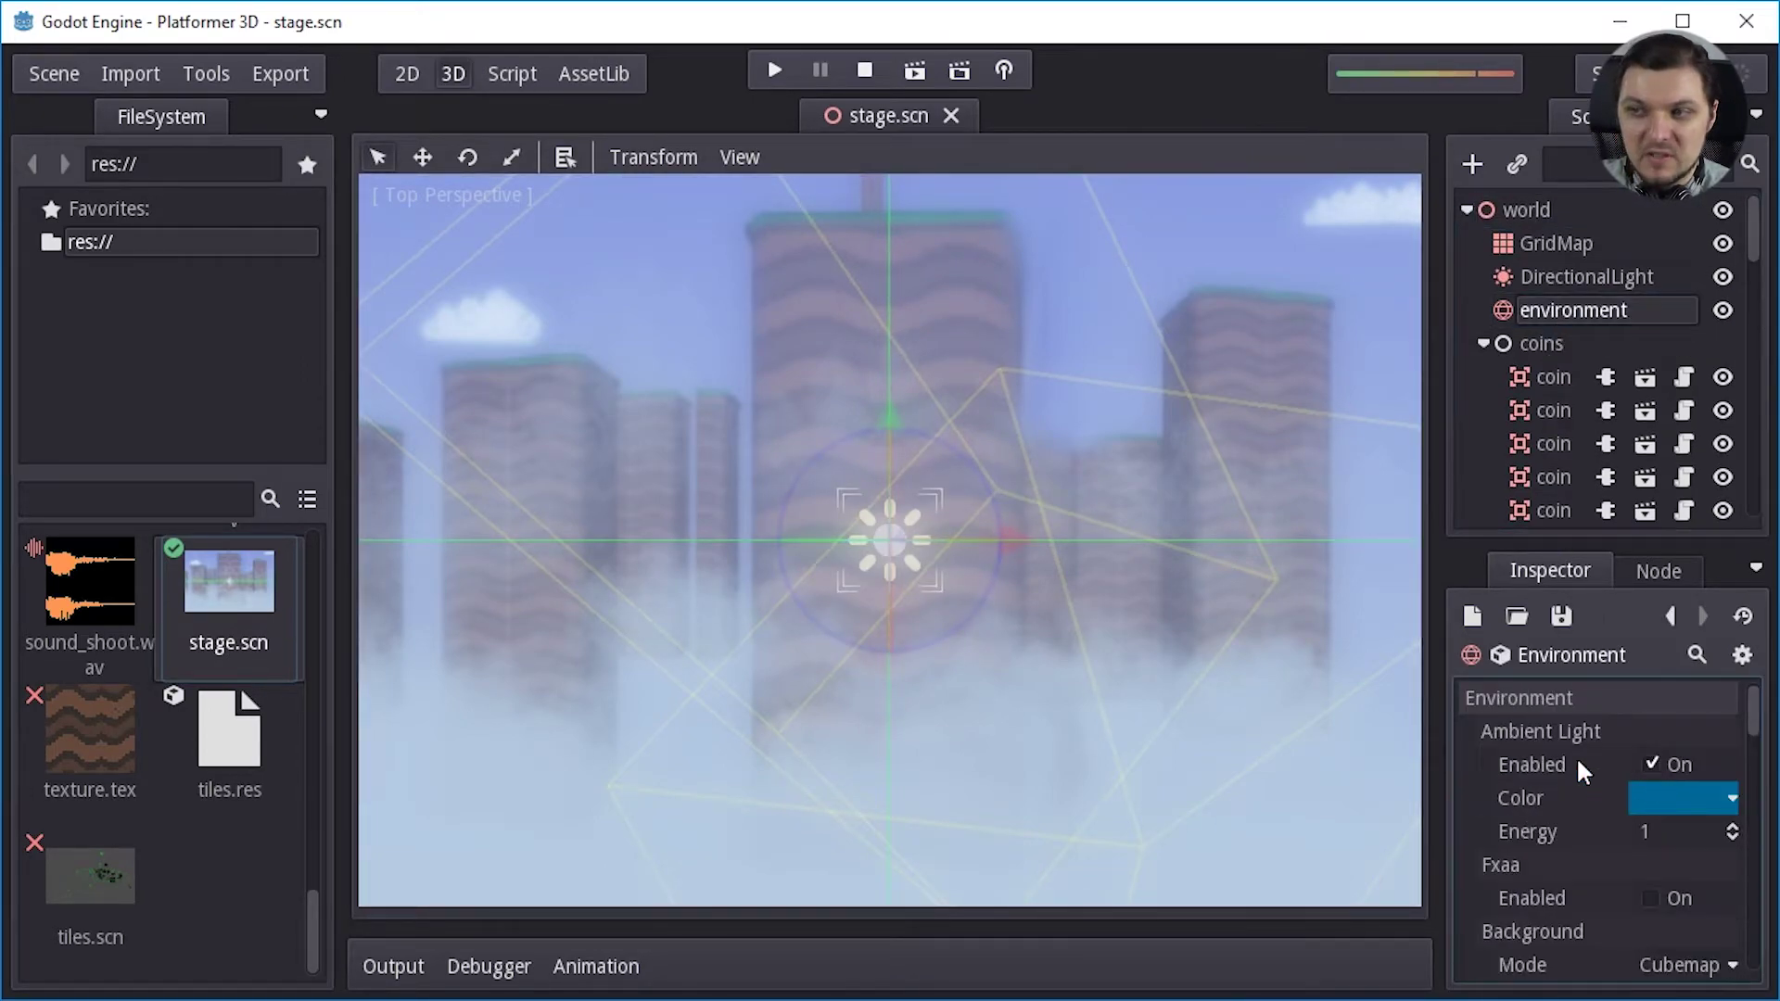
click(1669, 801)
drag(1752, 739, 1752, 770)
drag(1547, 487, 1506, 426)
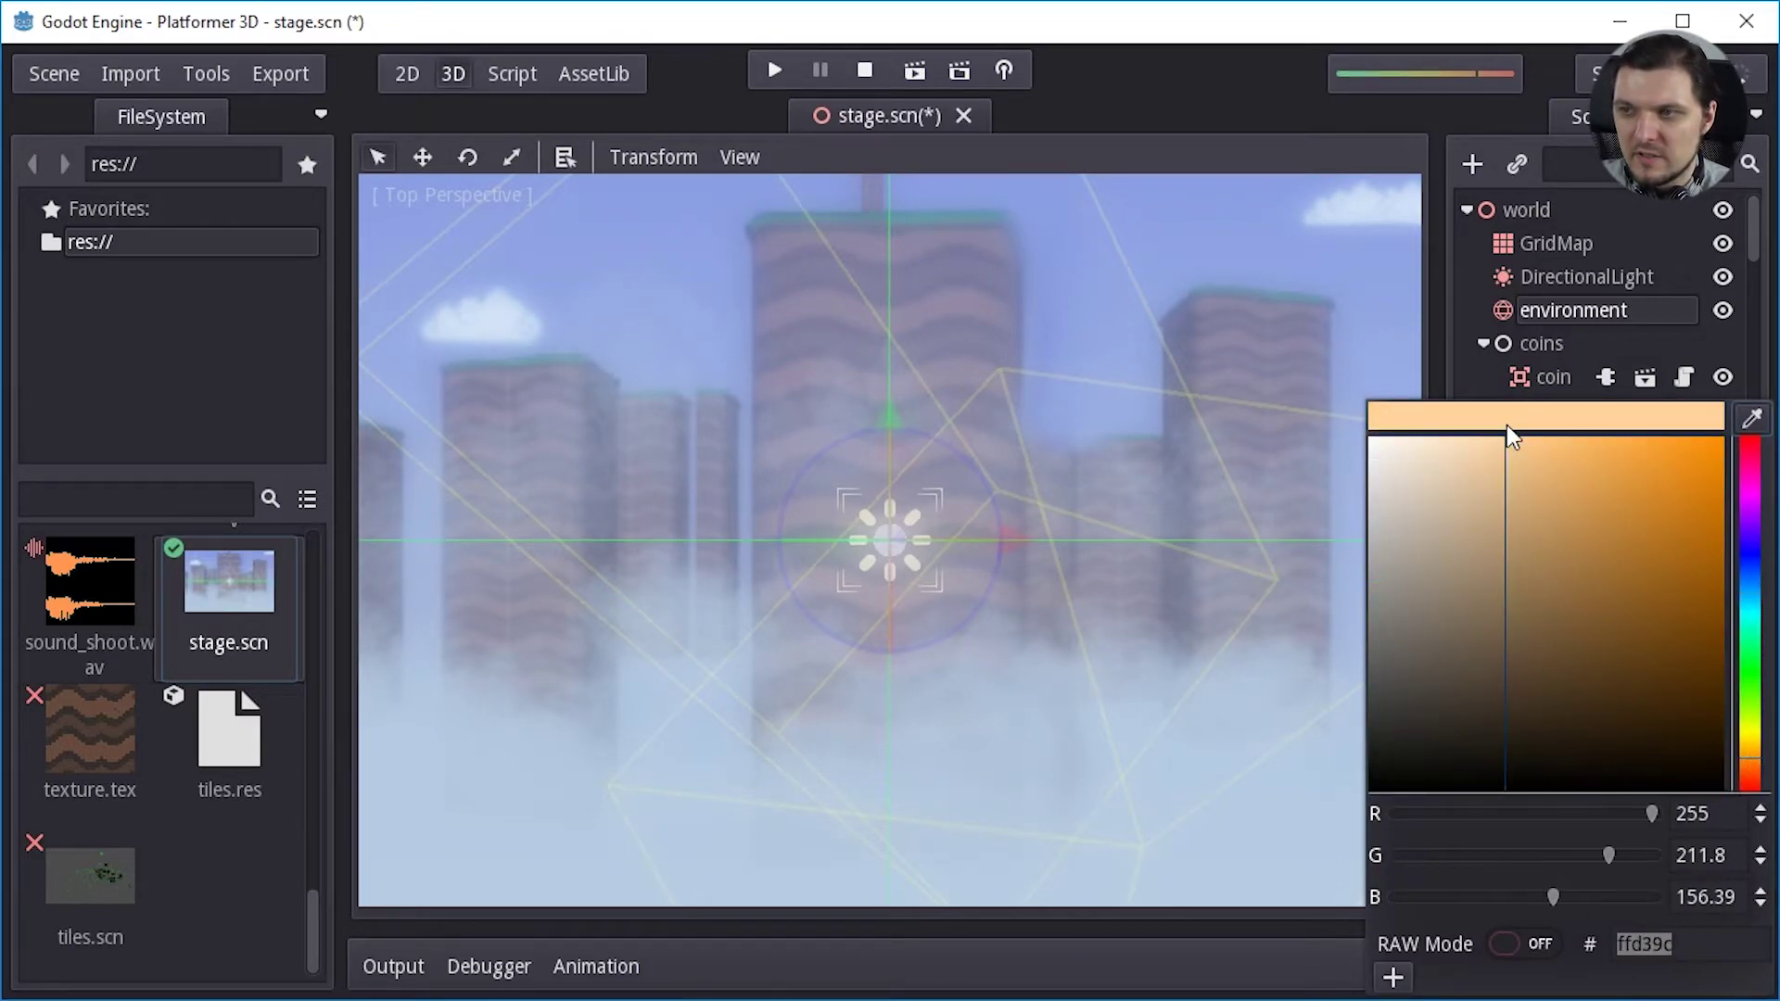
click(1302, 950)
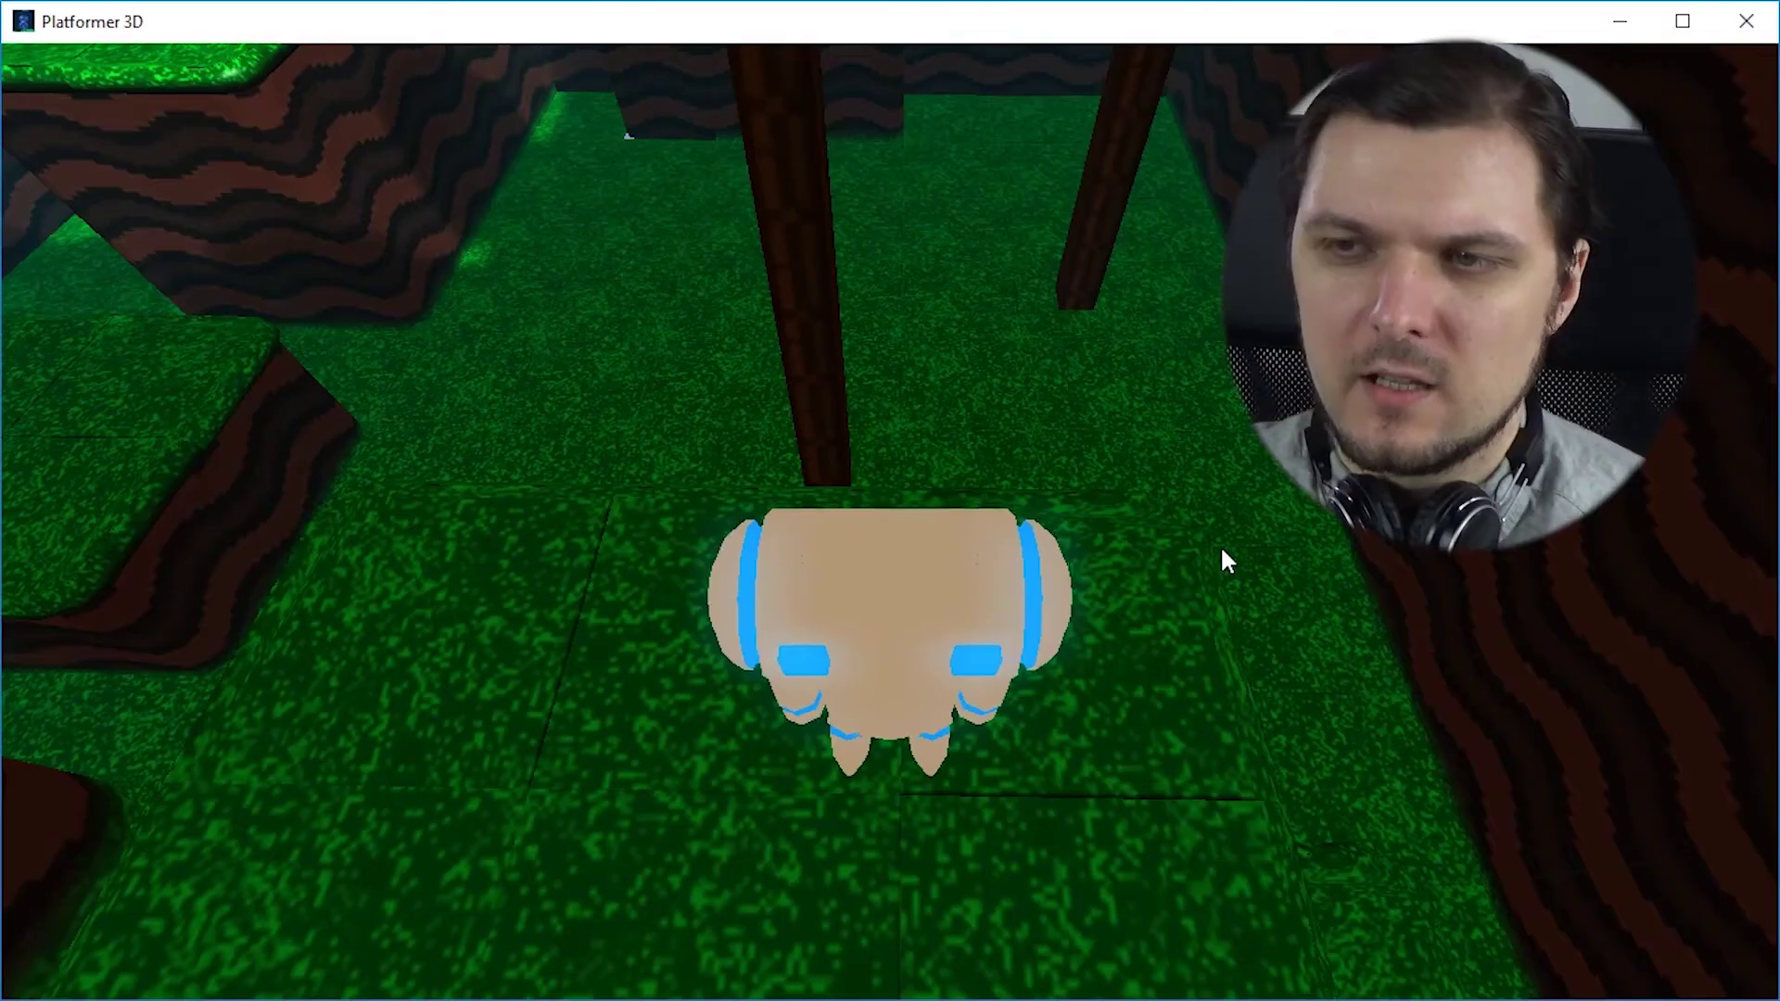
- Test the new ambient light in the game by running and jumping the robot around the level, and close the game
key(a)
key(w)
key(space)
key(space)
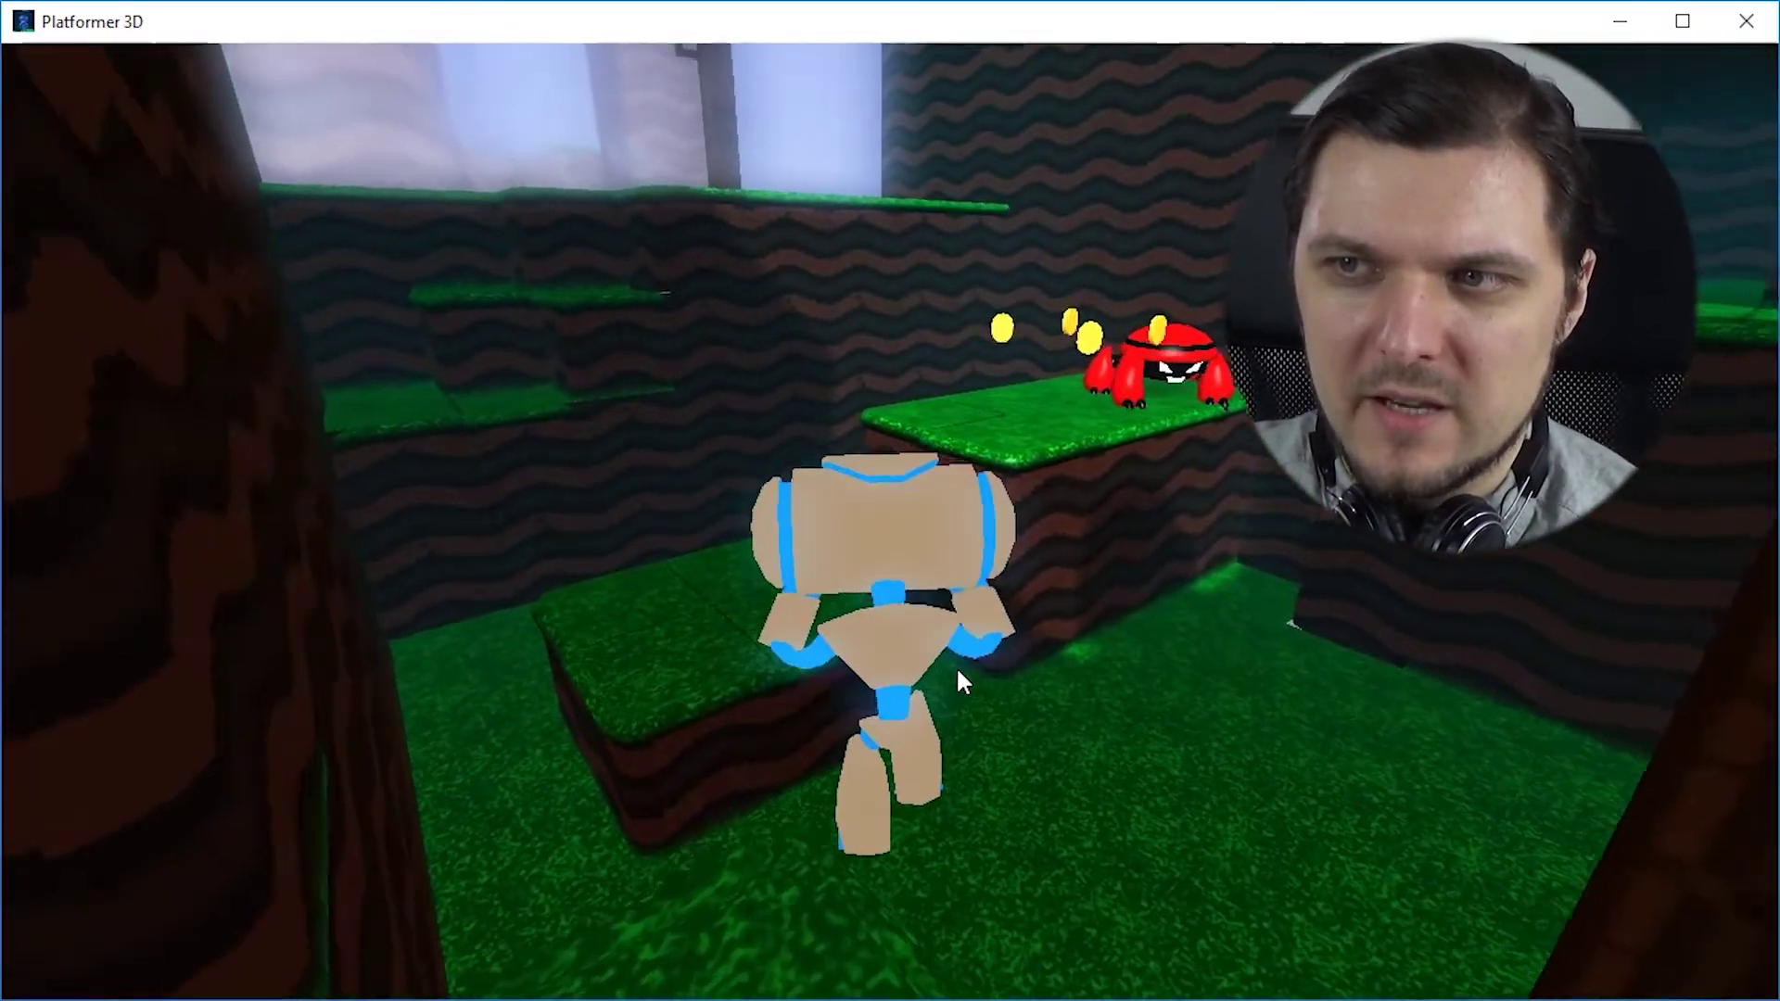
key(space)
key(a)
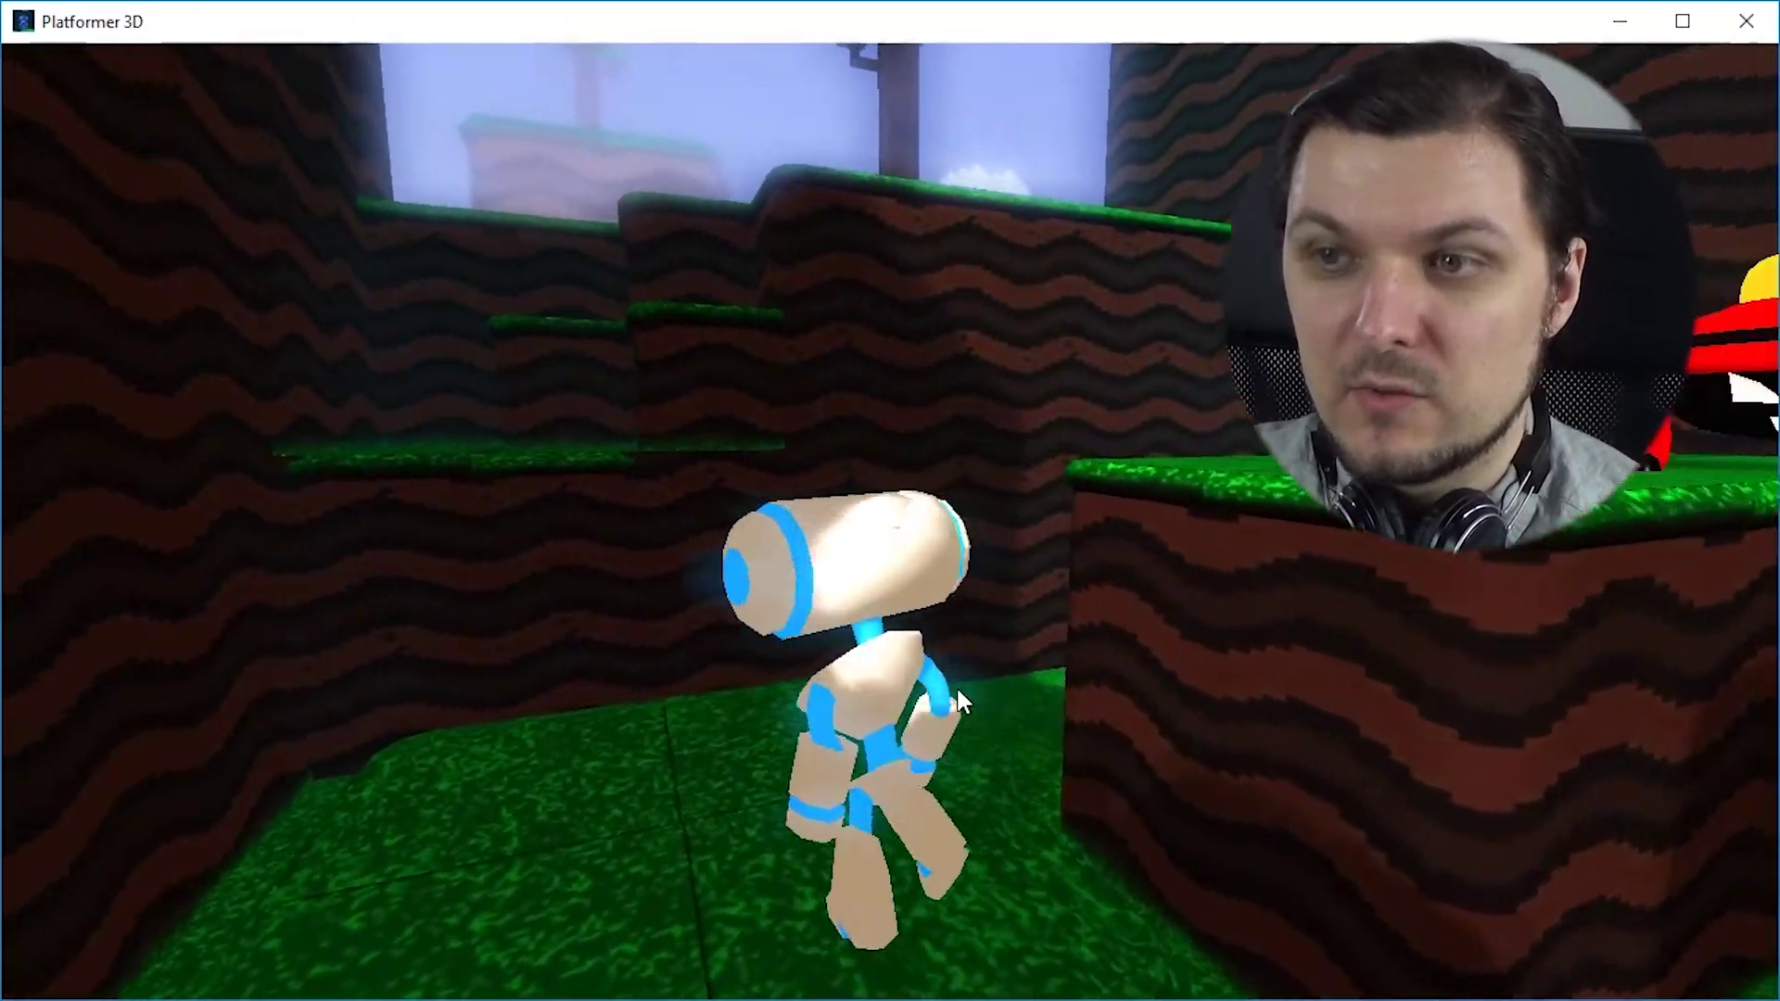
key(d)
key(w)
key(s)
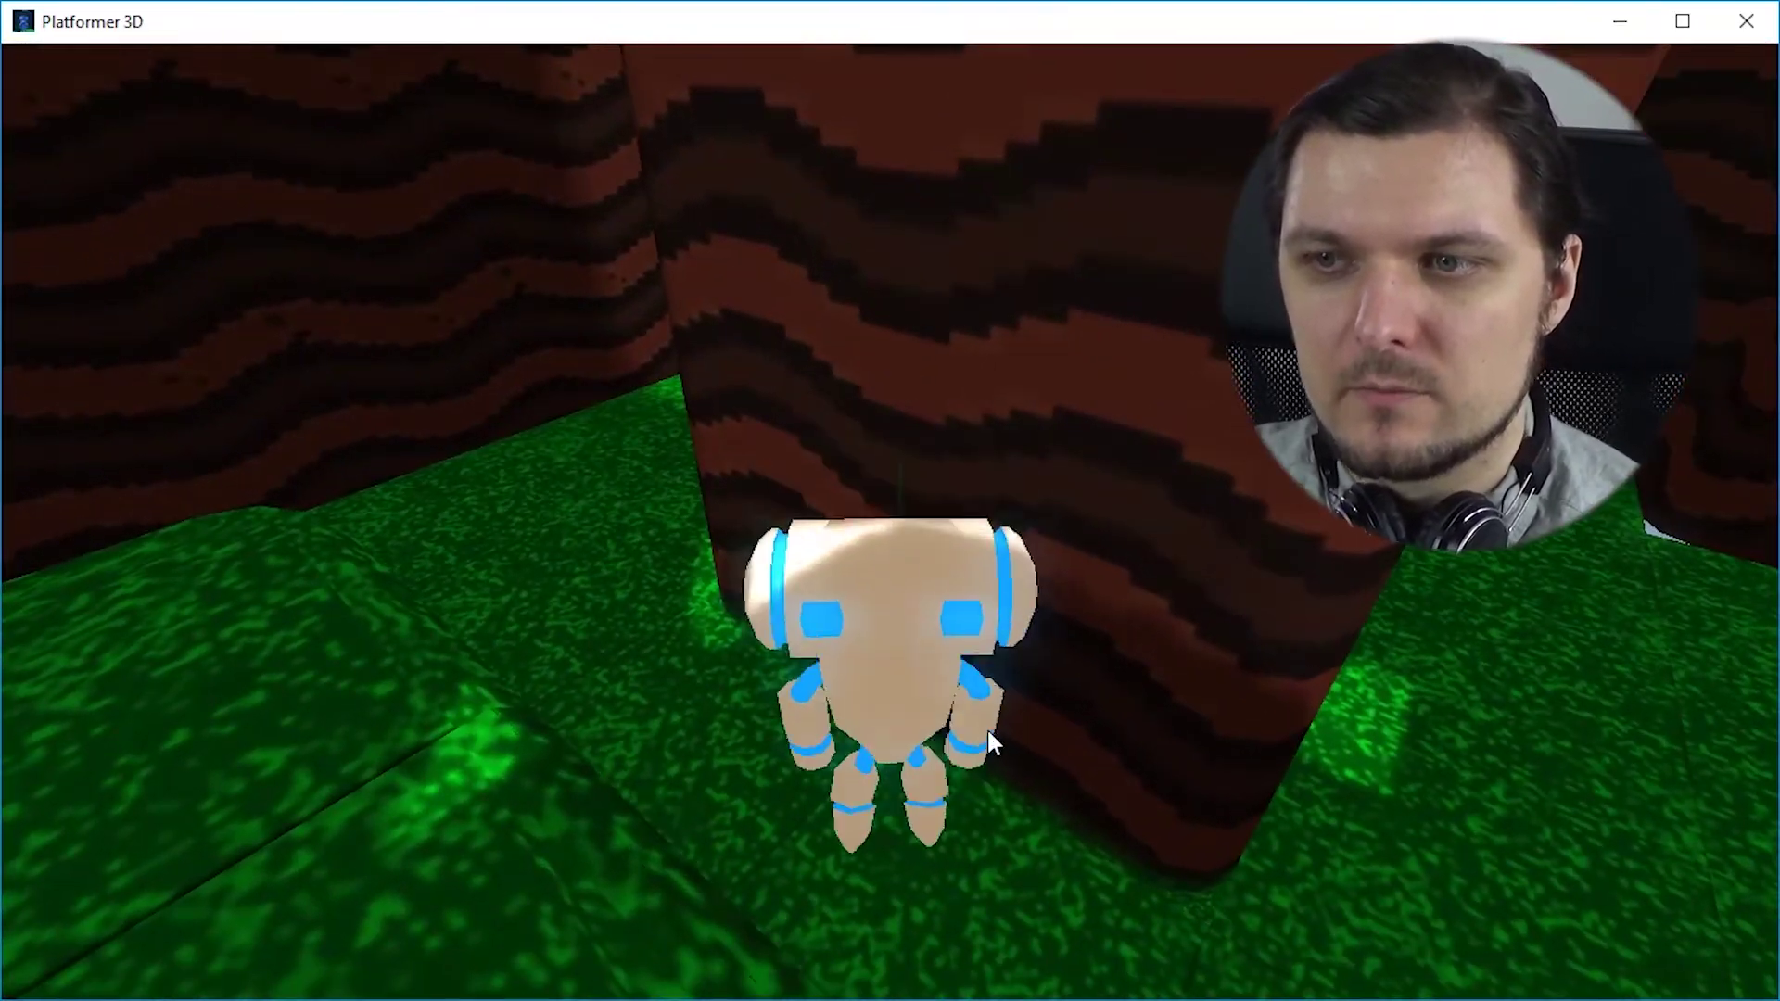
key(a)
key(space)
key(space)
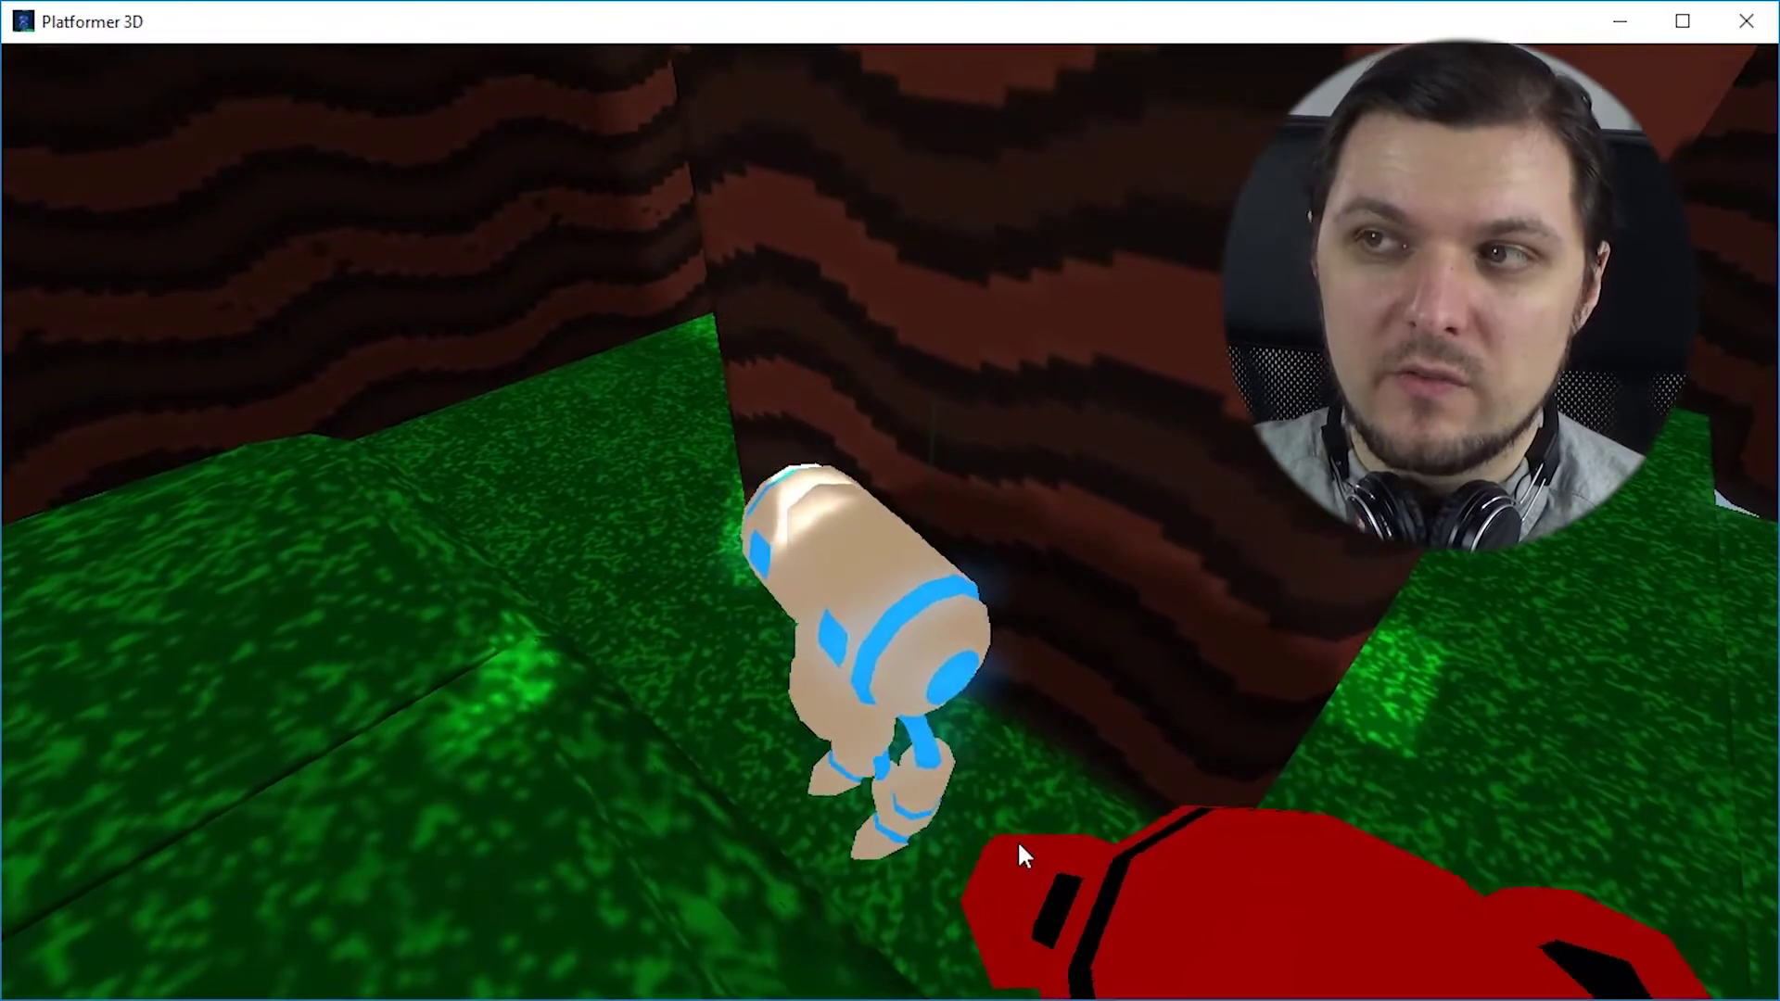
key(s)
click(1745, 21)
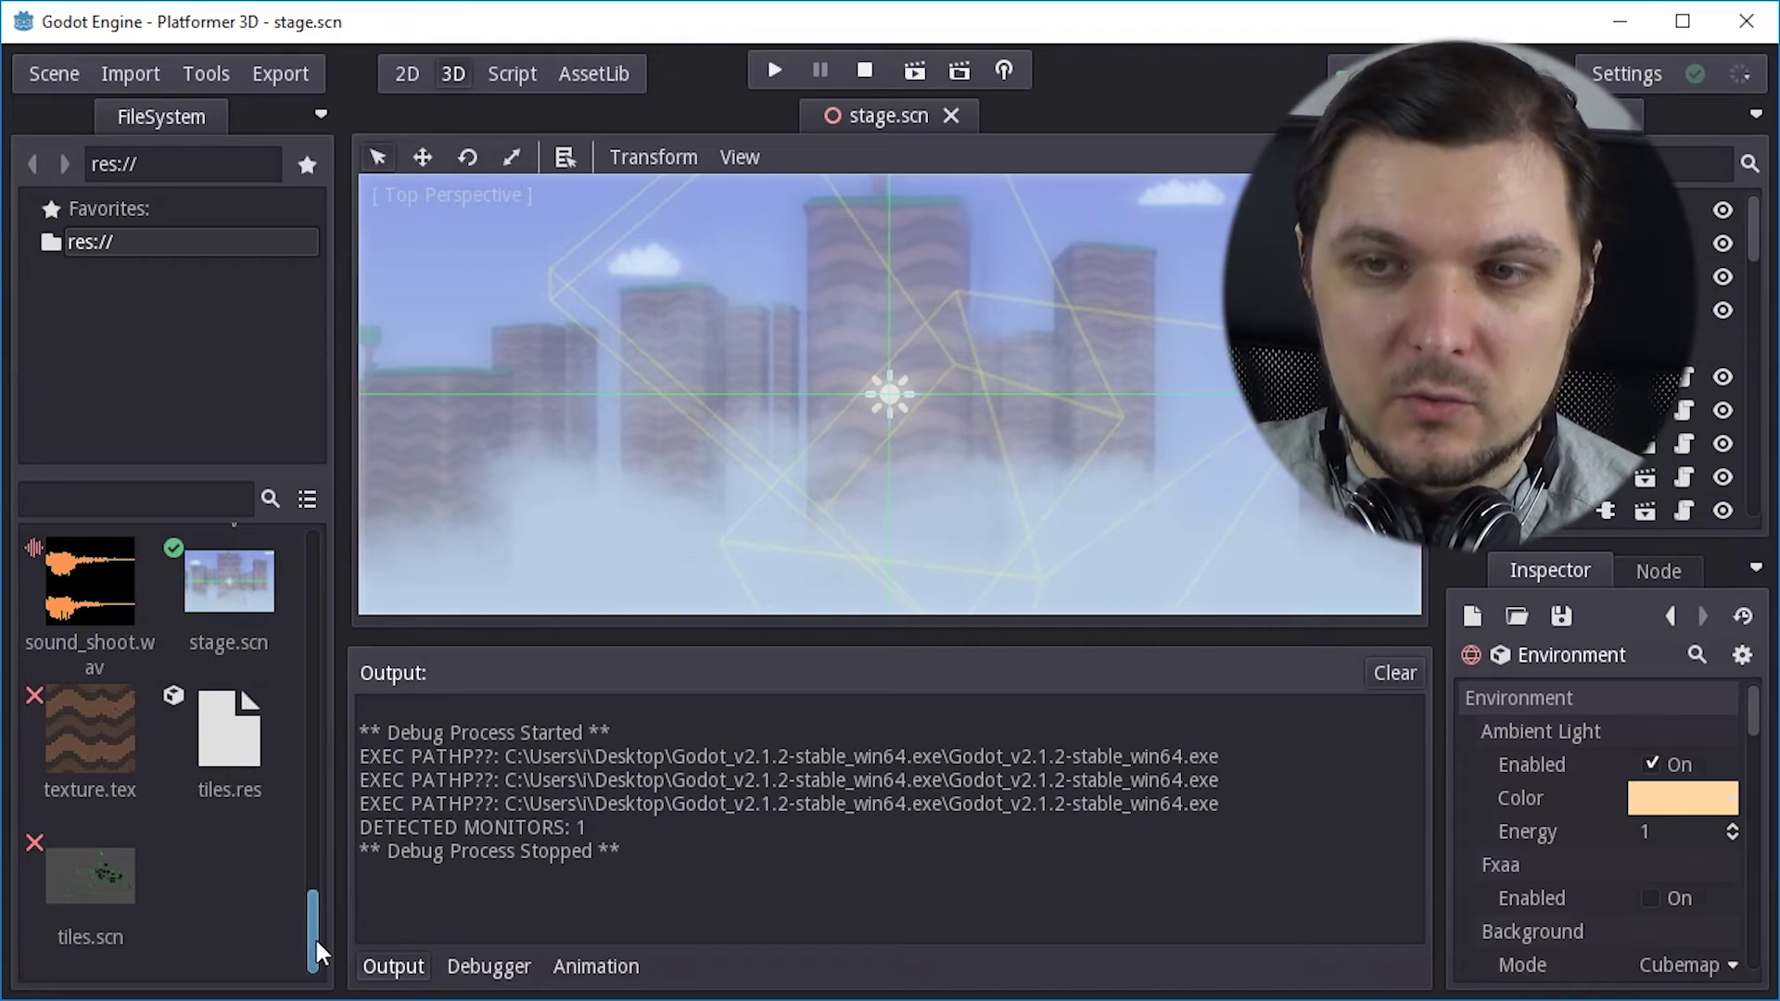
- Open the player.gd script from the project files and hide the output log
scroll(315, 937, up, 3)
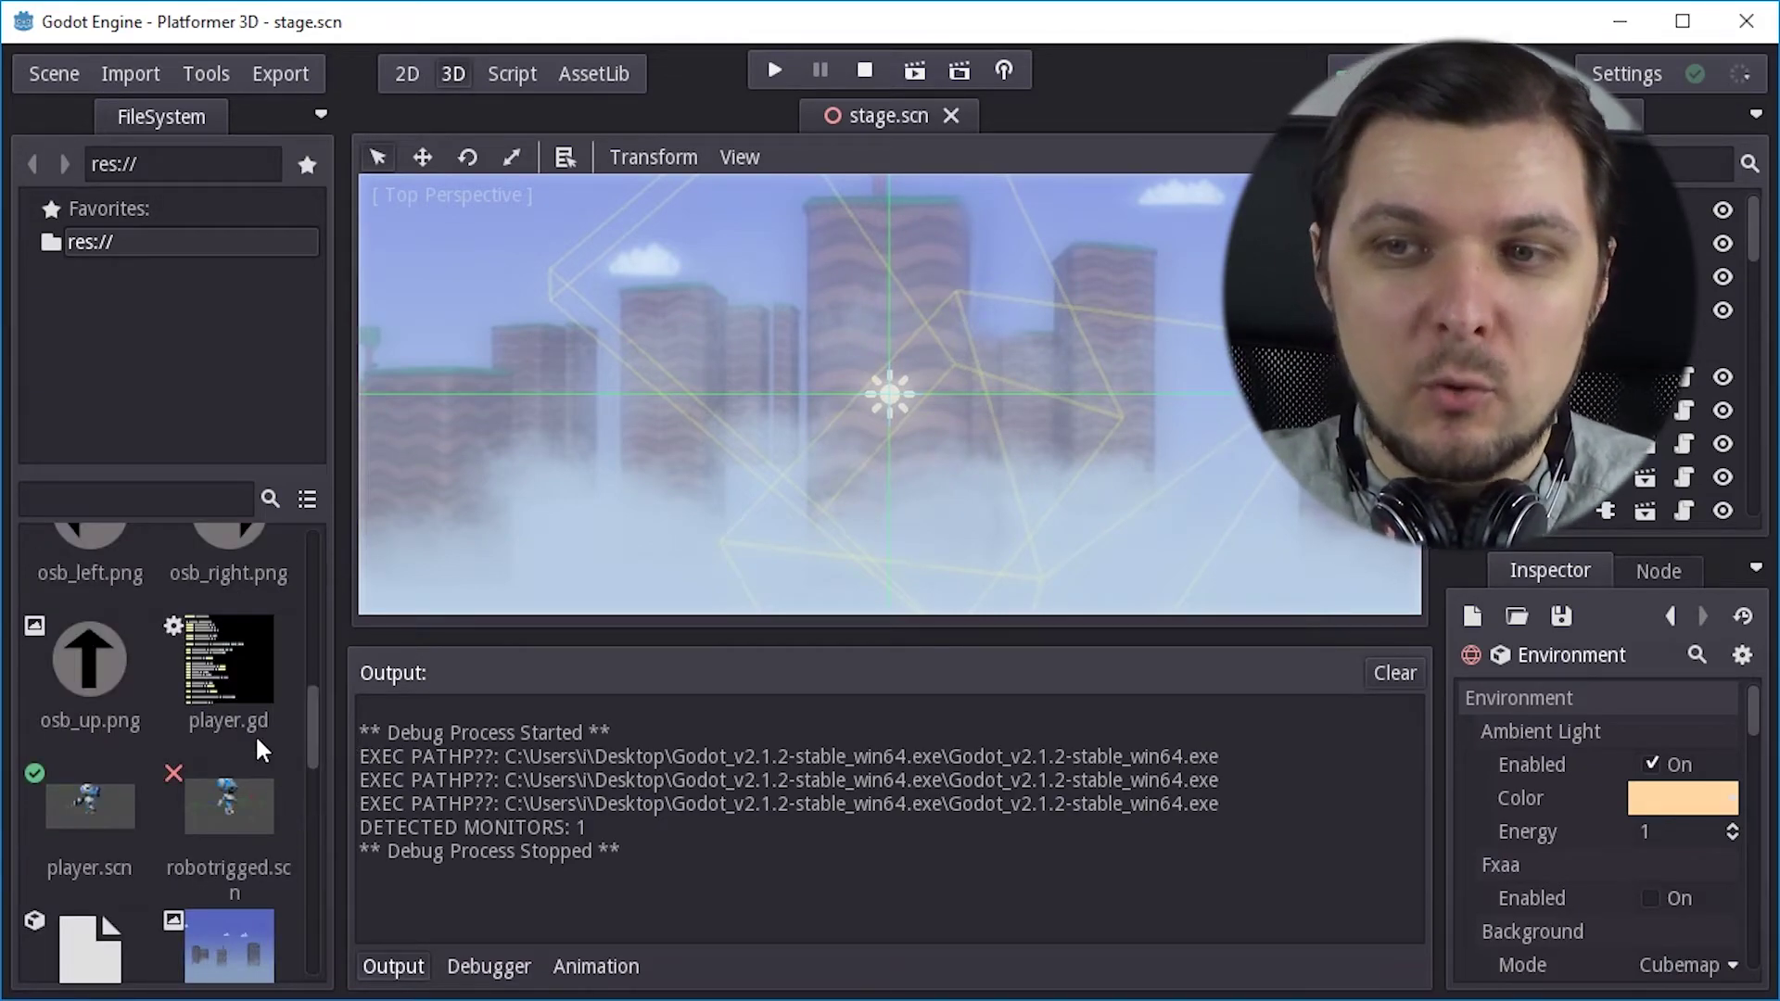
click(233, 672)
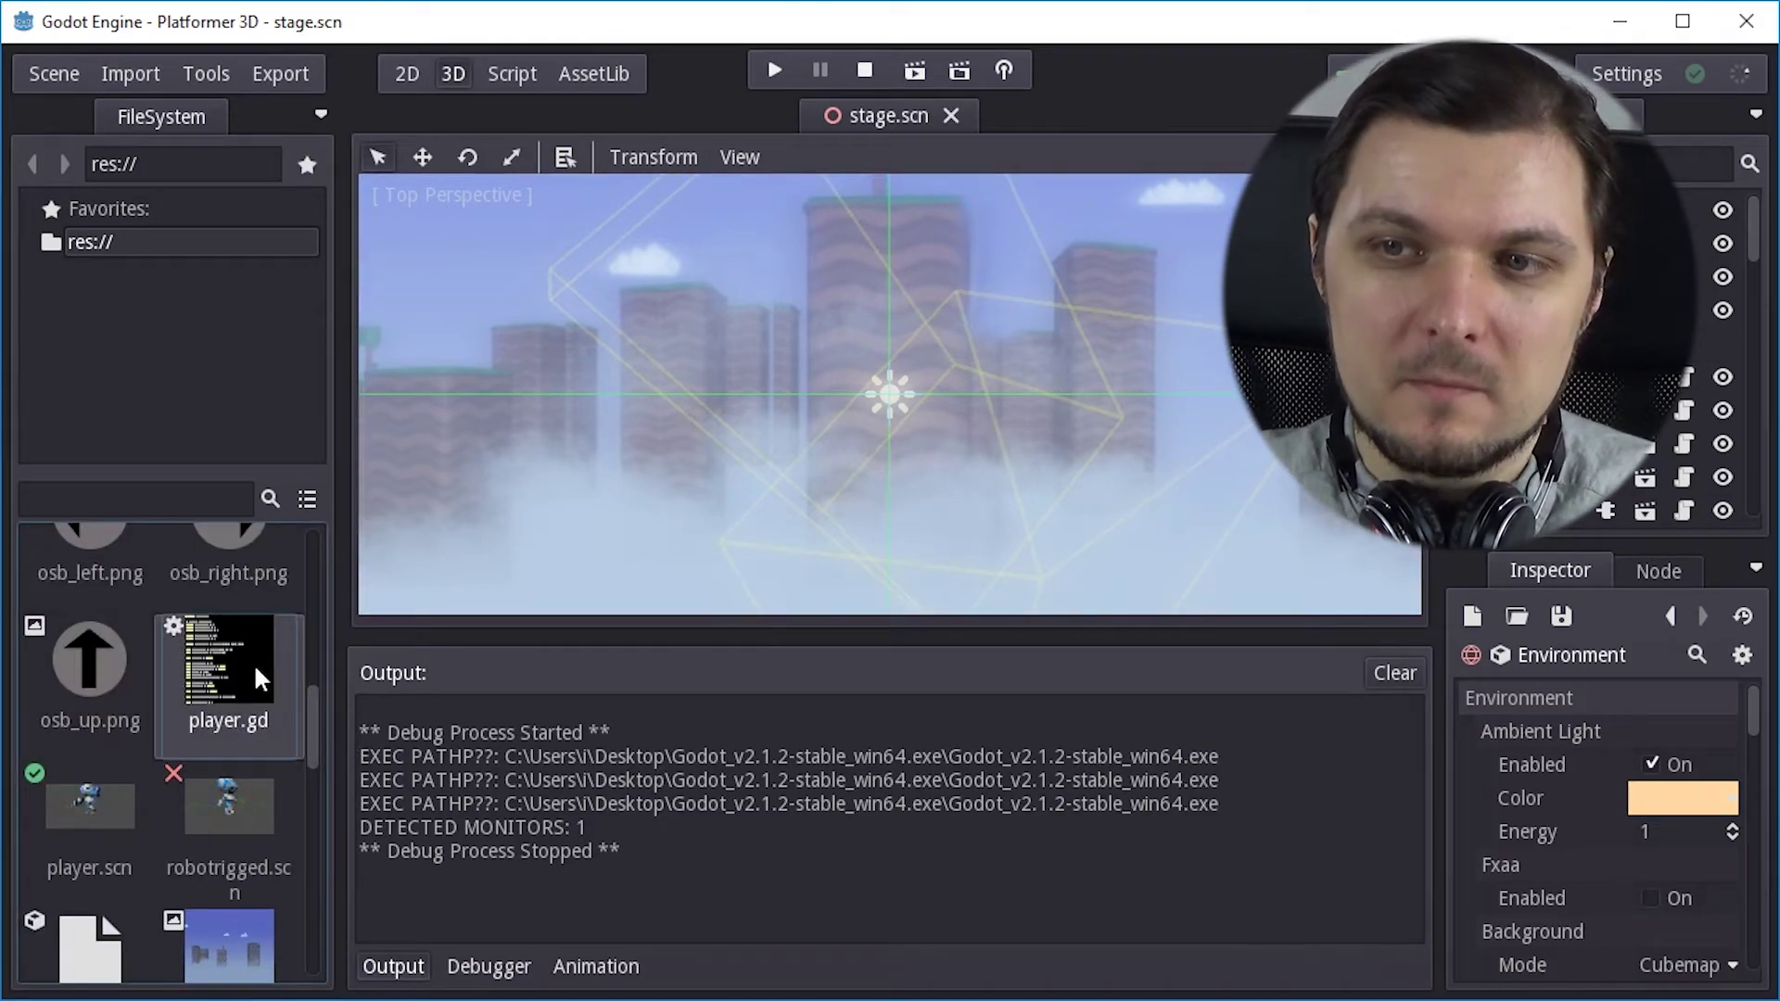
double_click(253, 663)
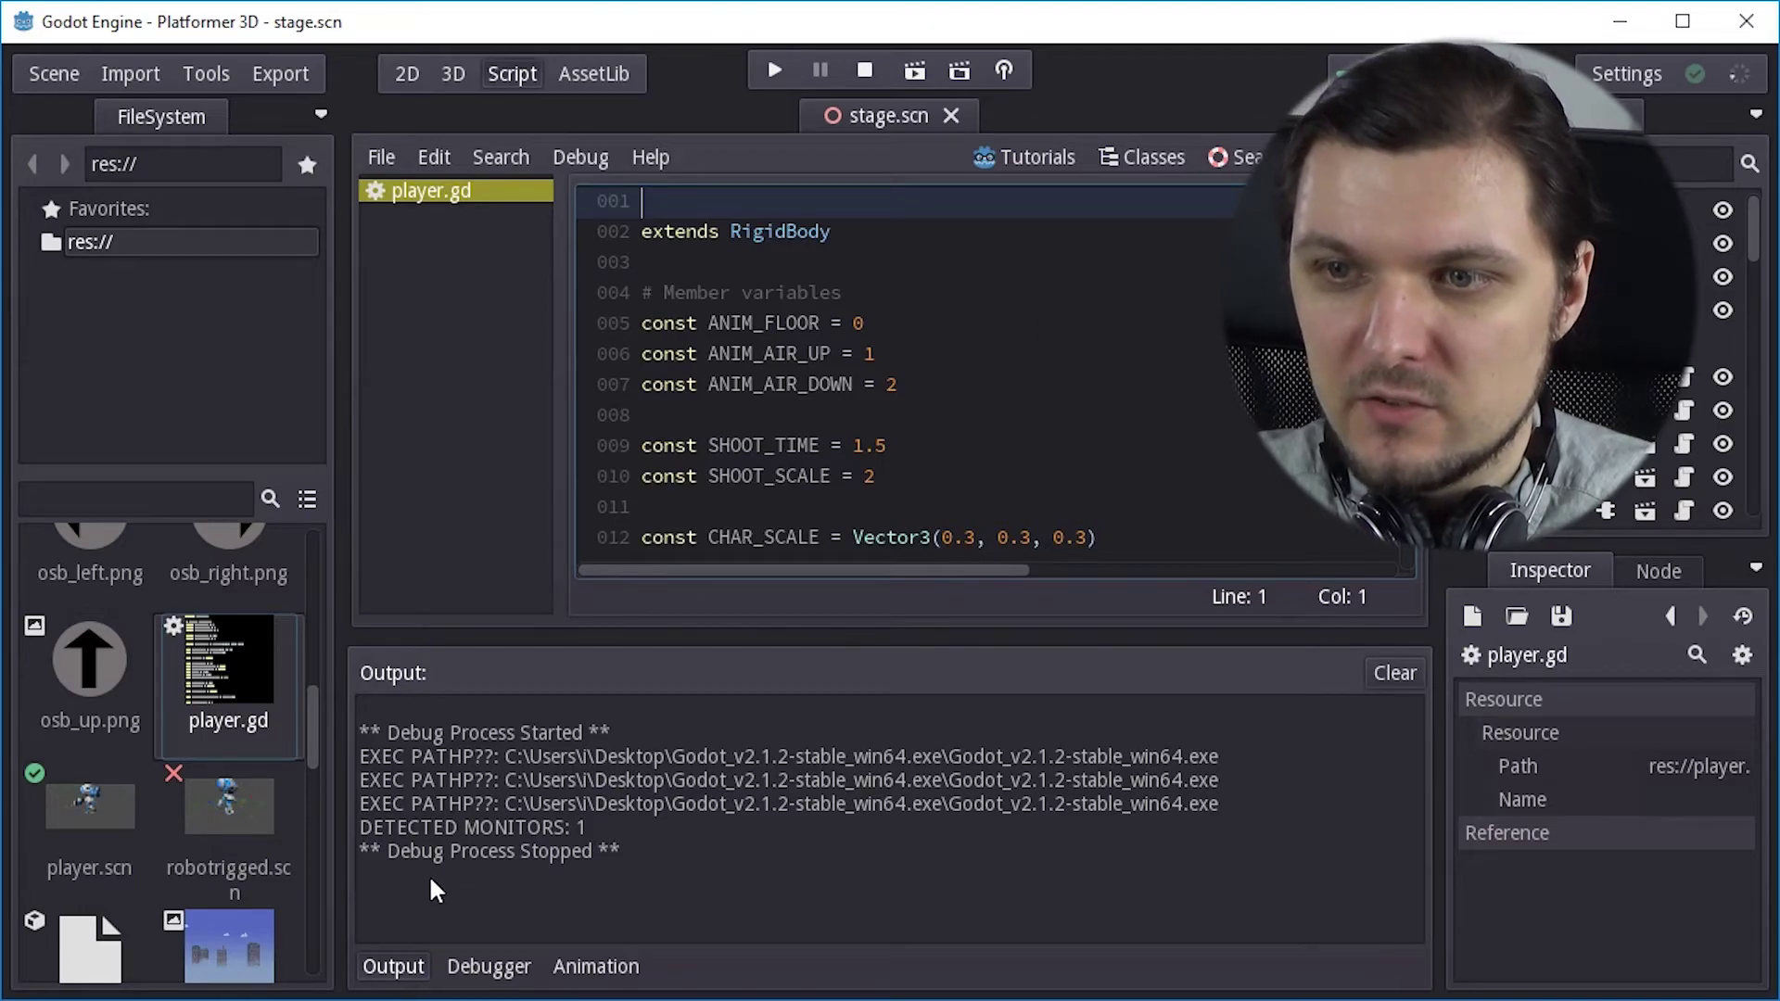
click(390, 981)
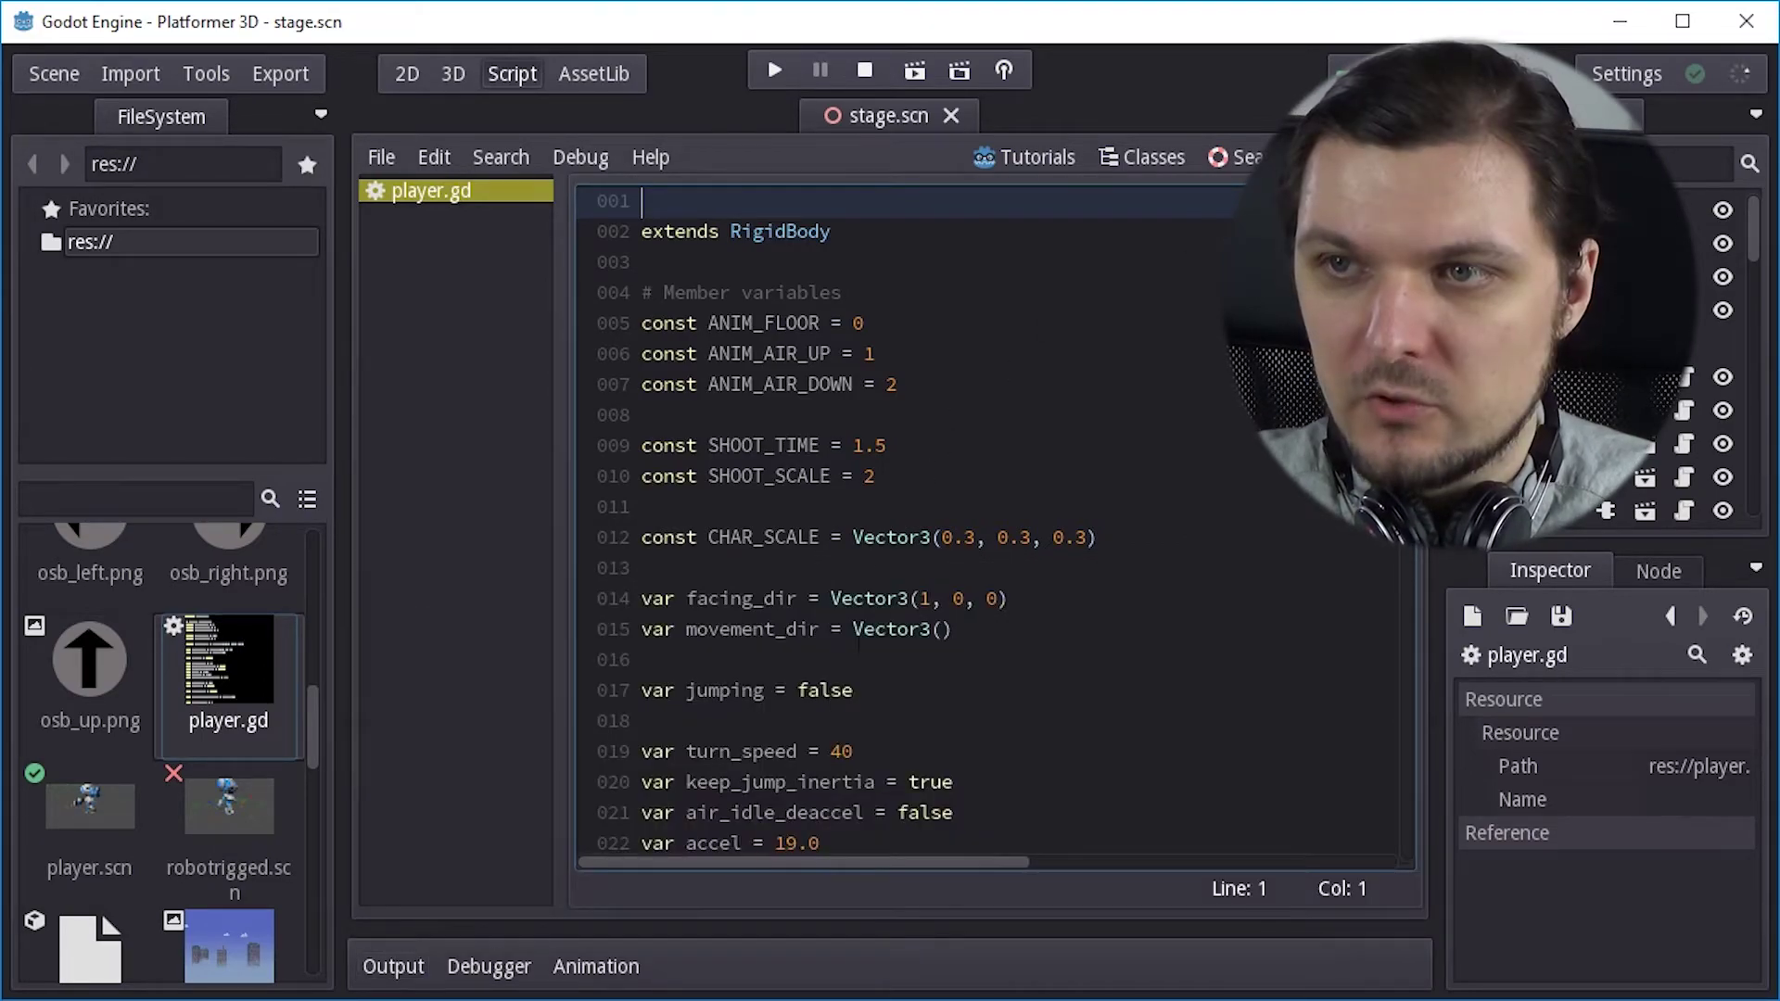
- Search player.gd for the variable "jumping" and go to its use in the jump_attempt condition
drag(878, 689, 834, 663)
click(909, 706)
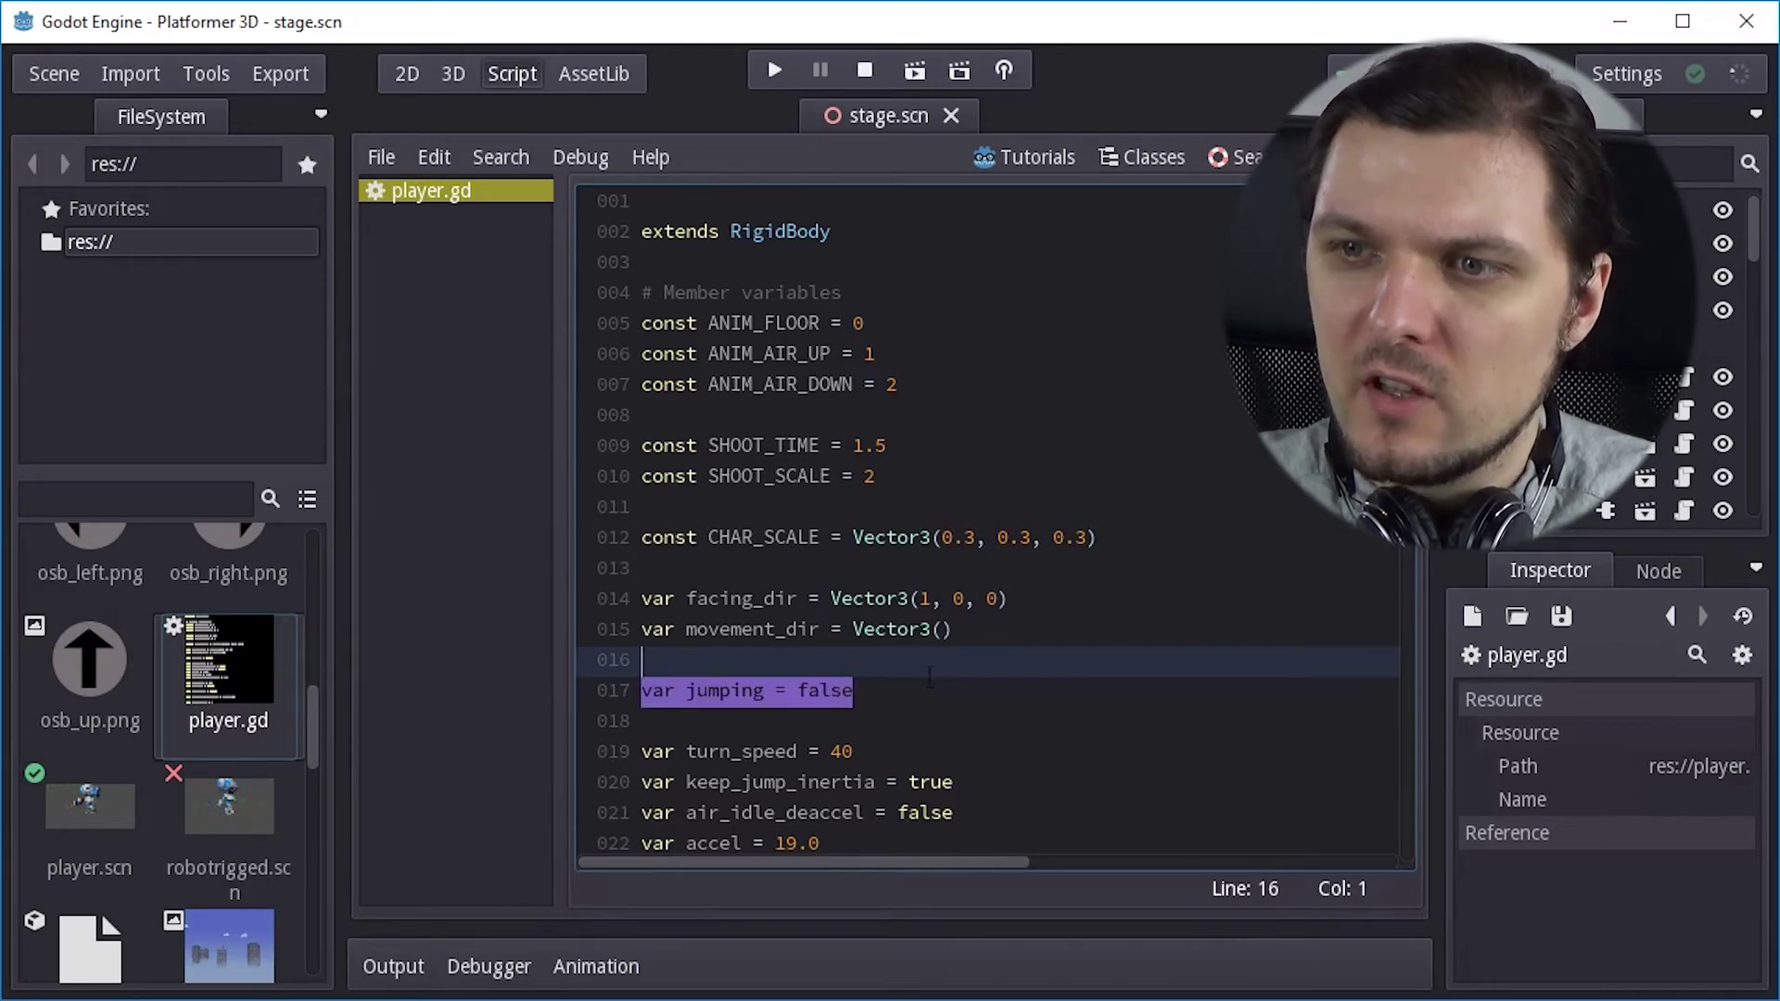
click(737, 673)
double_click(732, 690)
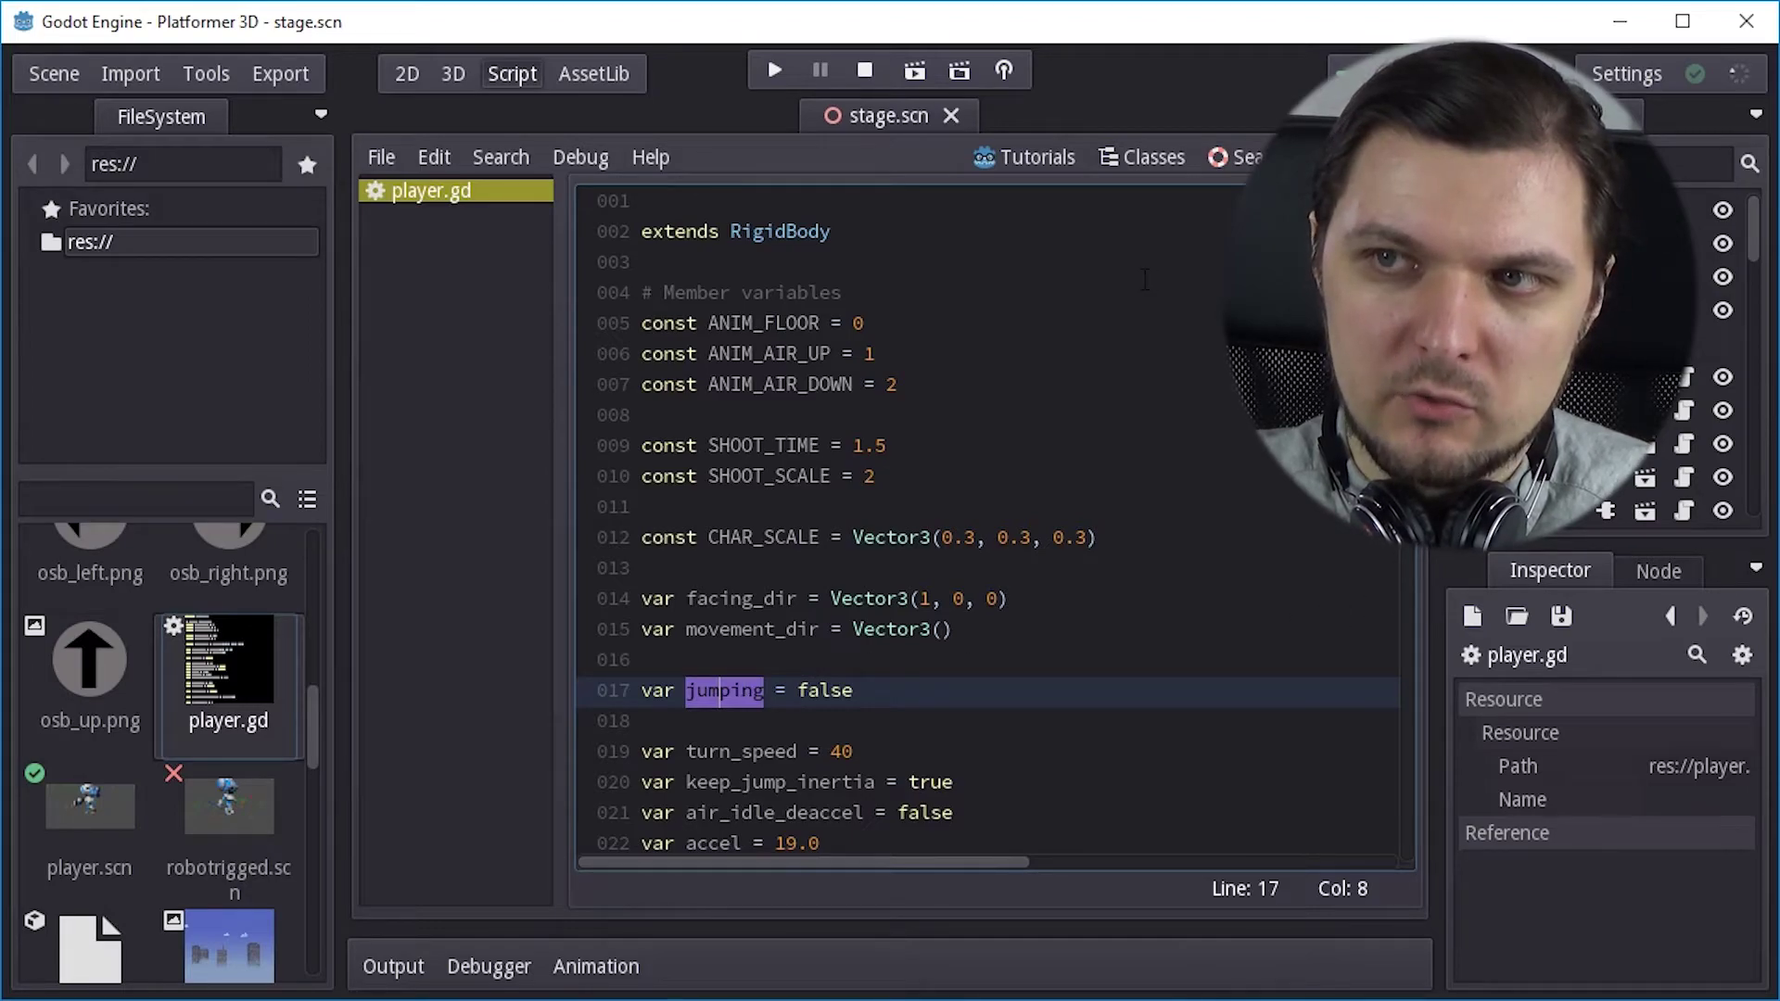
key(ctrl+f)
click(927, 210)
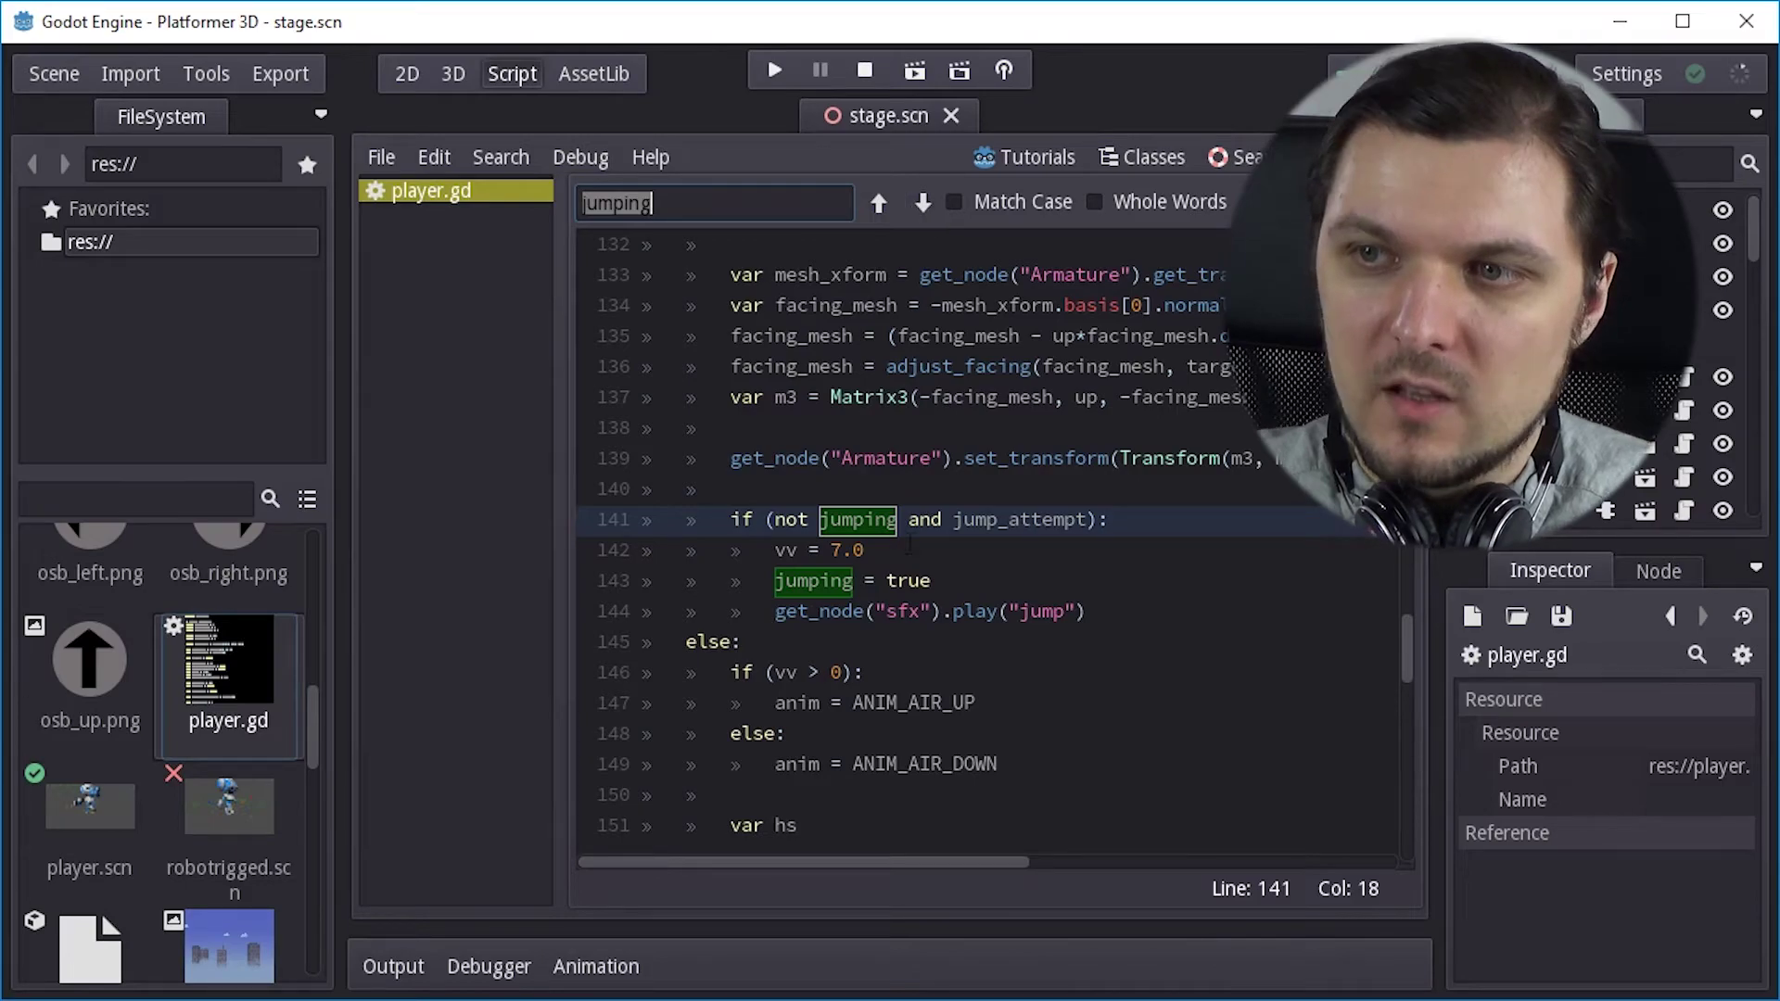
- Set vv in the jump_attempt block to 70.0, test the robot's jump in the game, and close the game
click(952, 612)
click(961, 483)
click(775, 520)
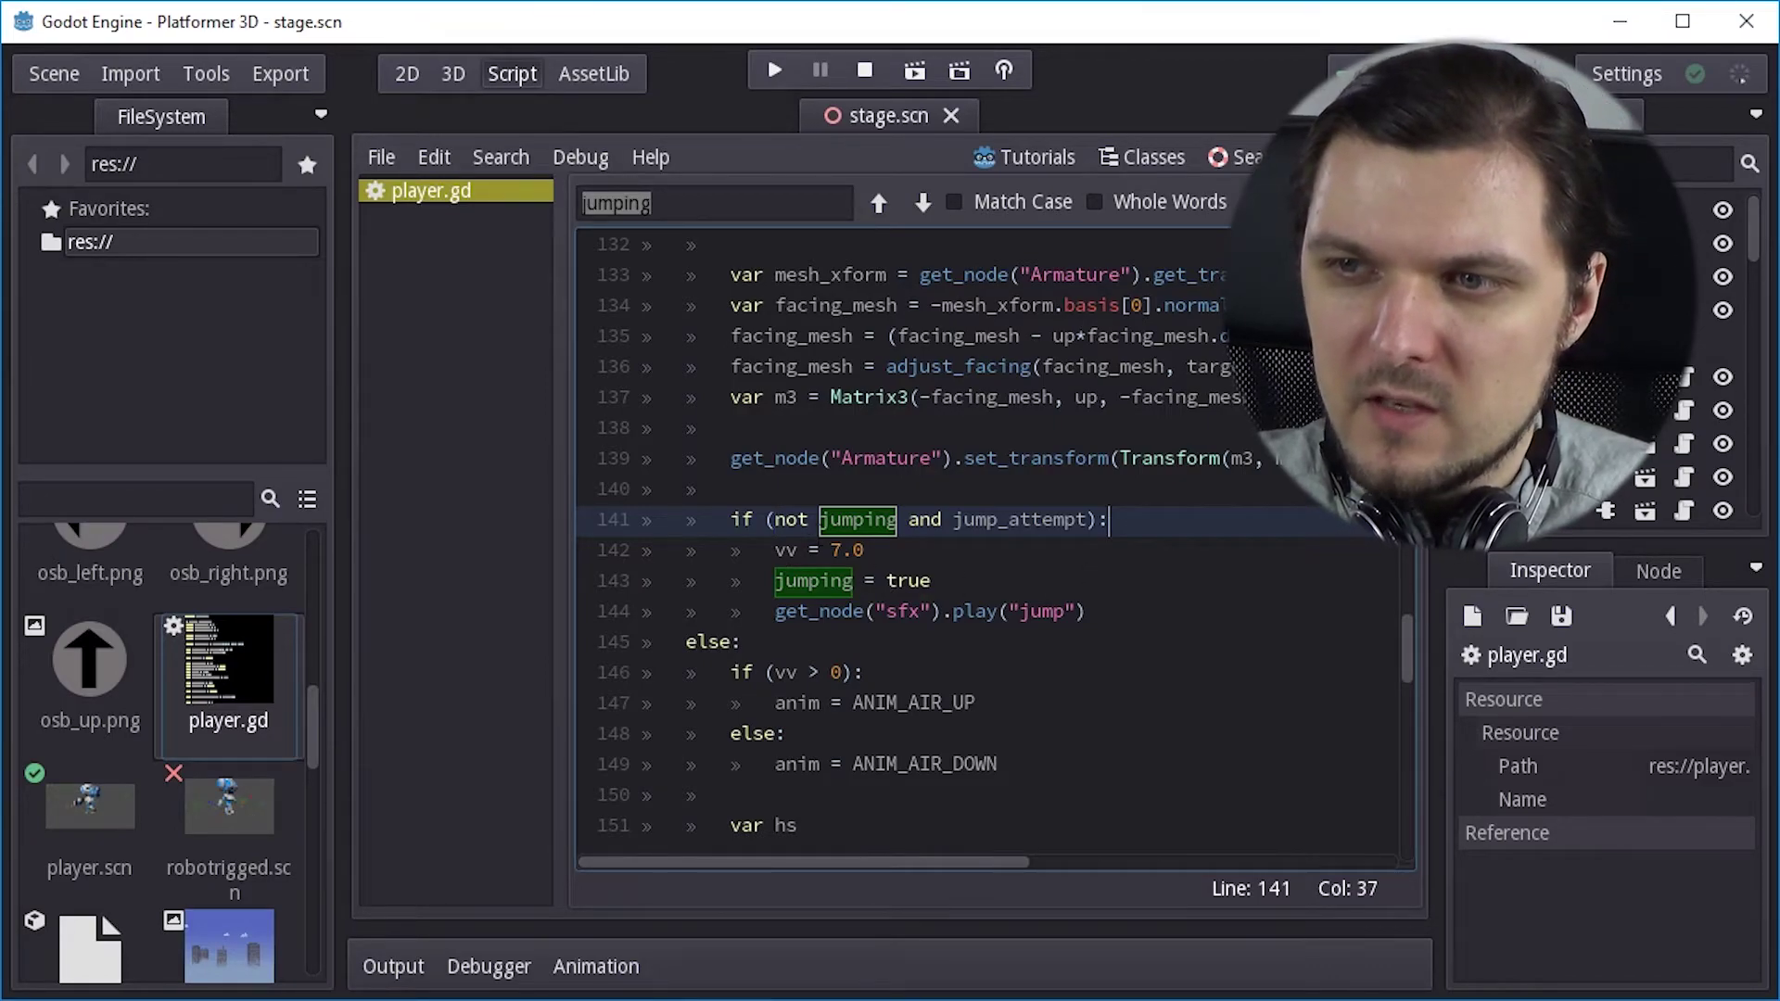
click(797, 551)
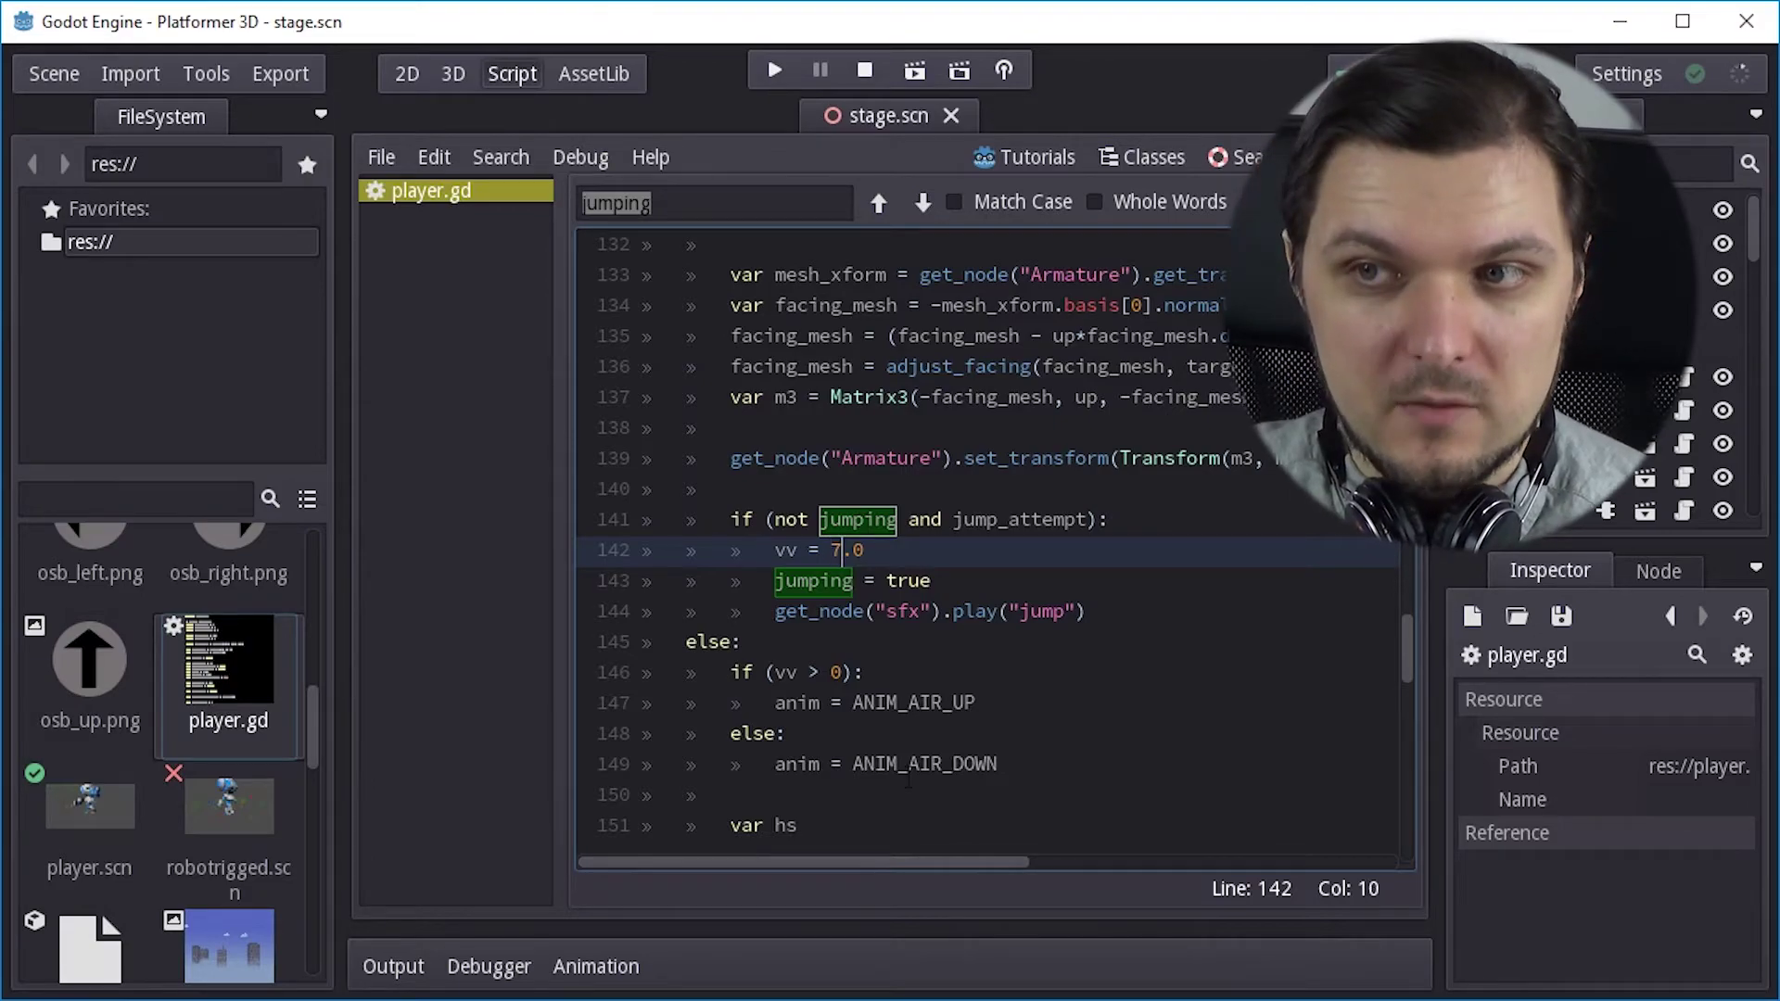
text(0)
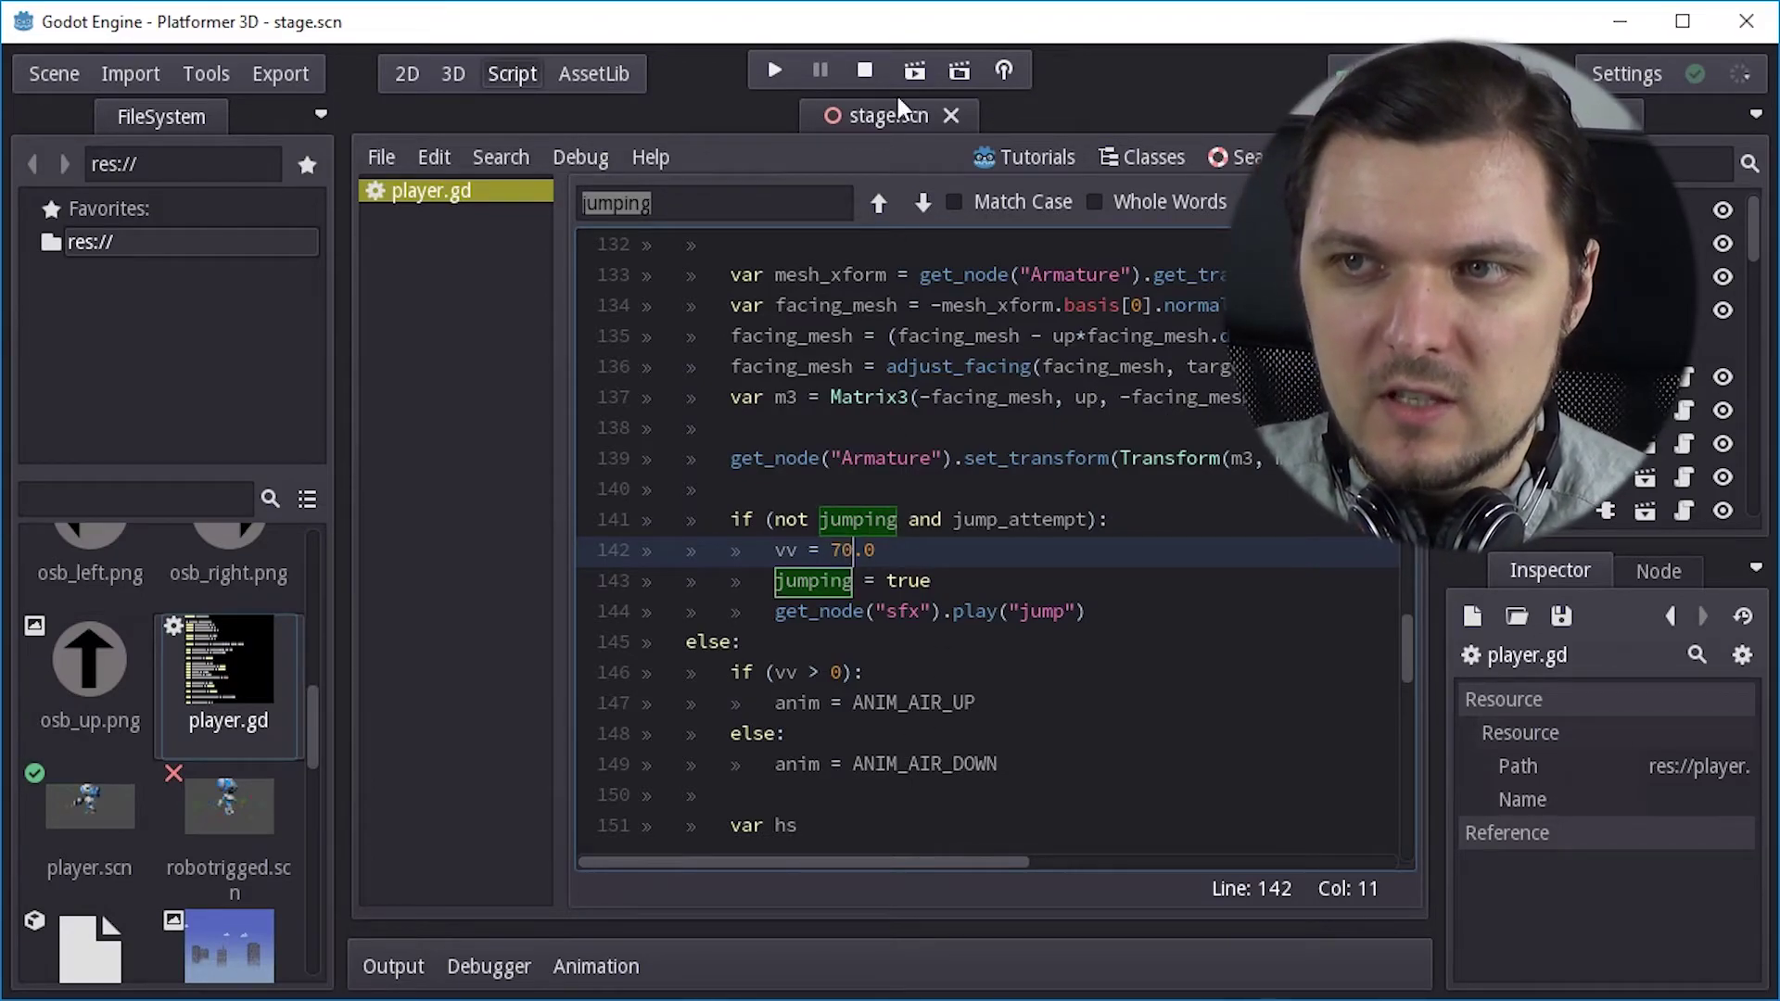
click(775, 68)
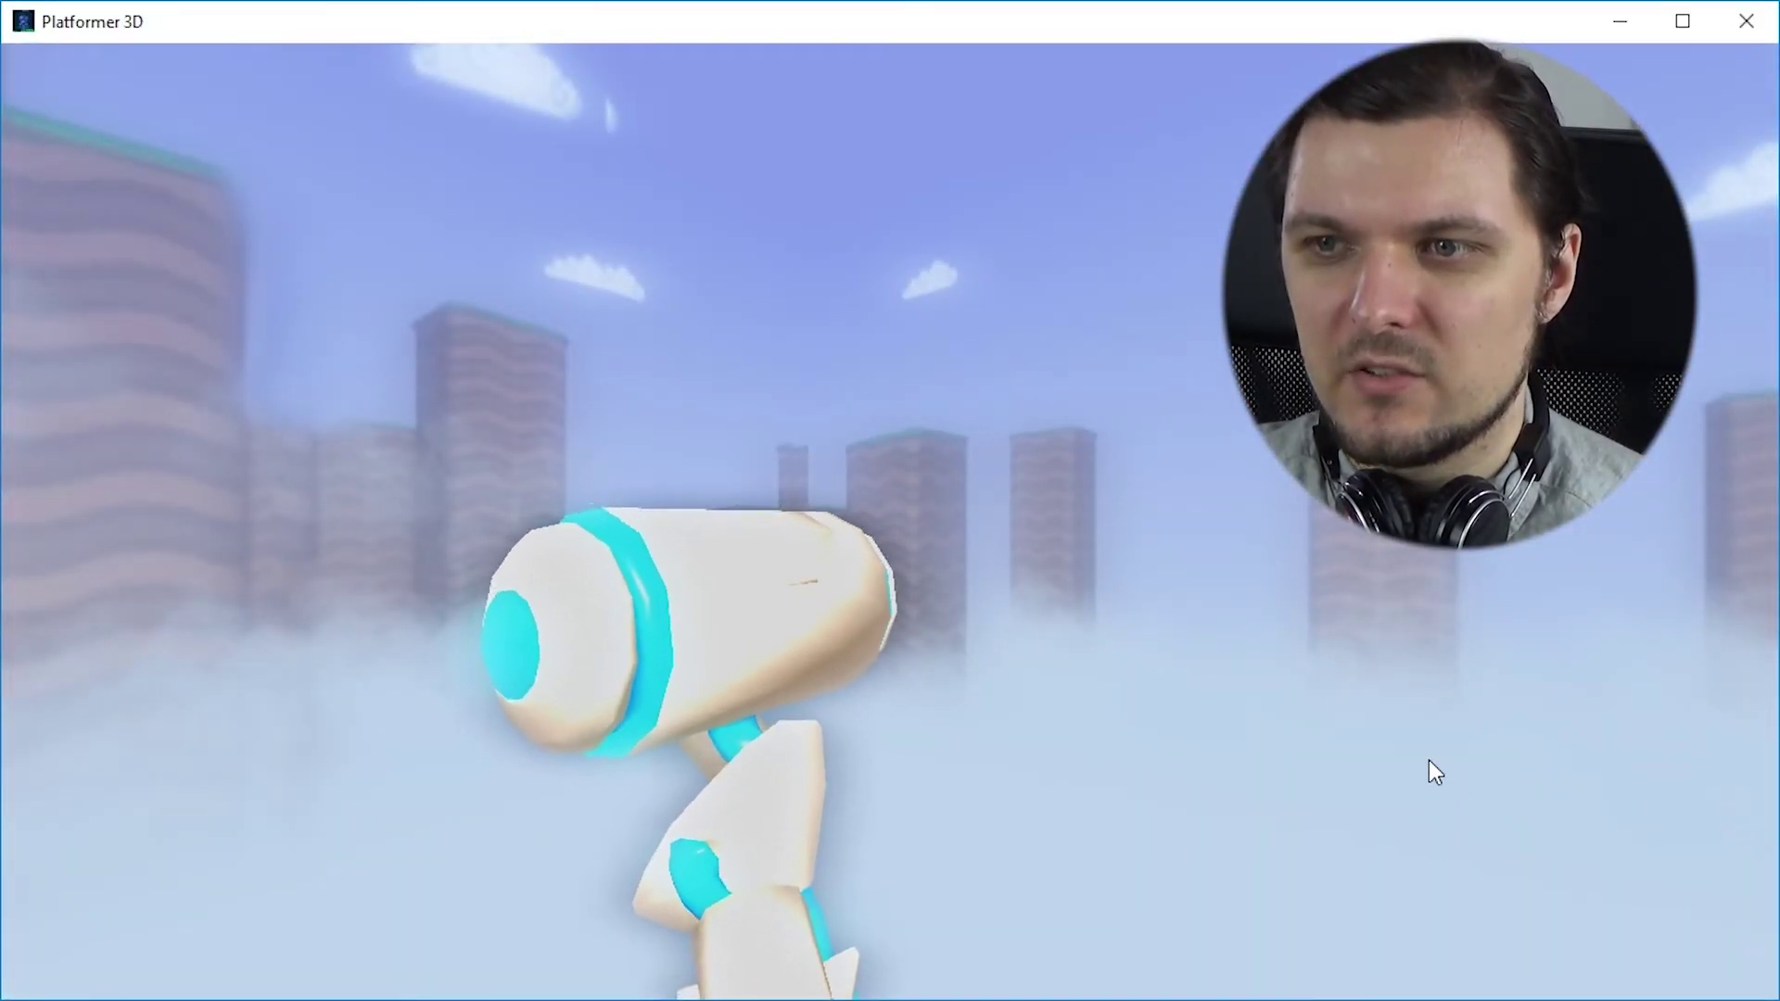
click(1746, 20)
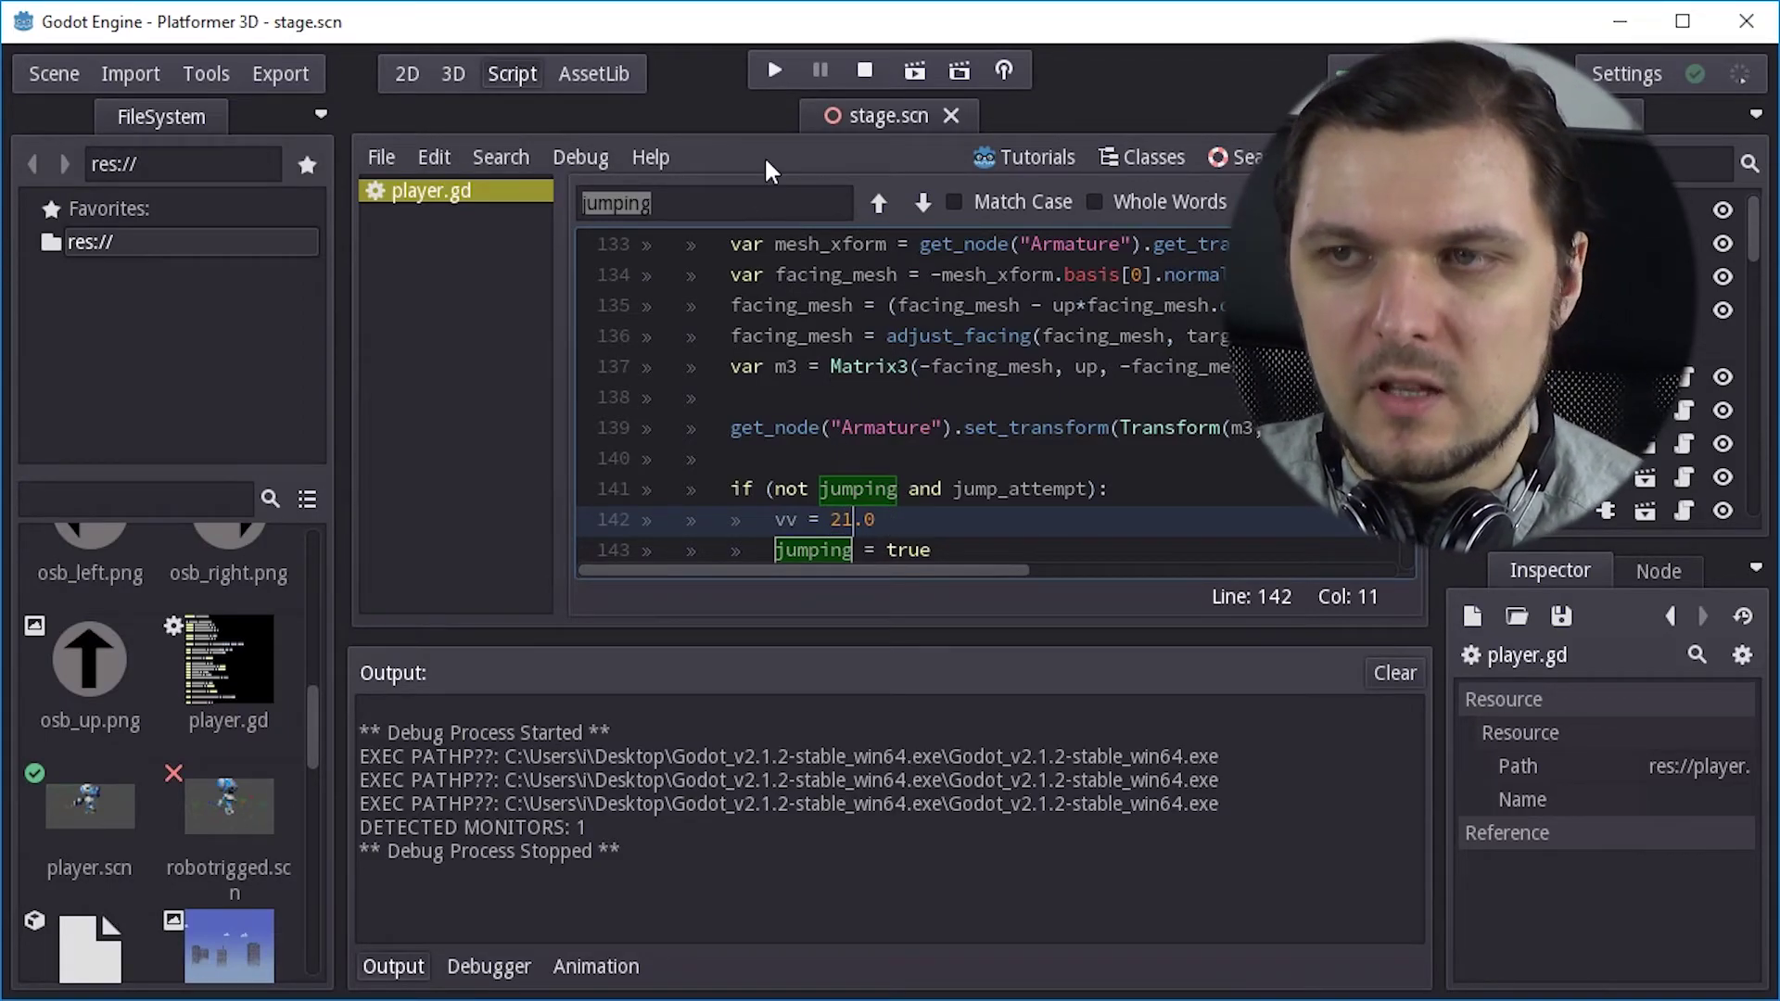
- Run the game with vv at 21.0 and test the robot's high jumps across the level
click(776, 68)
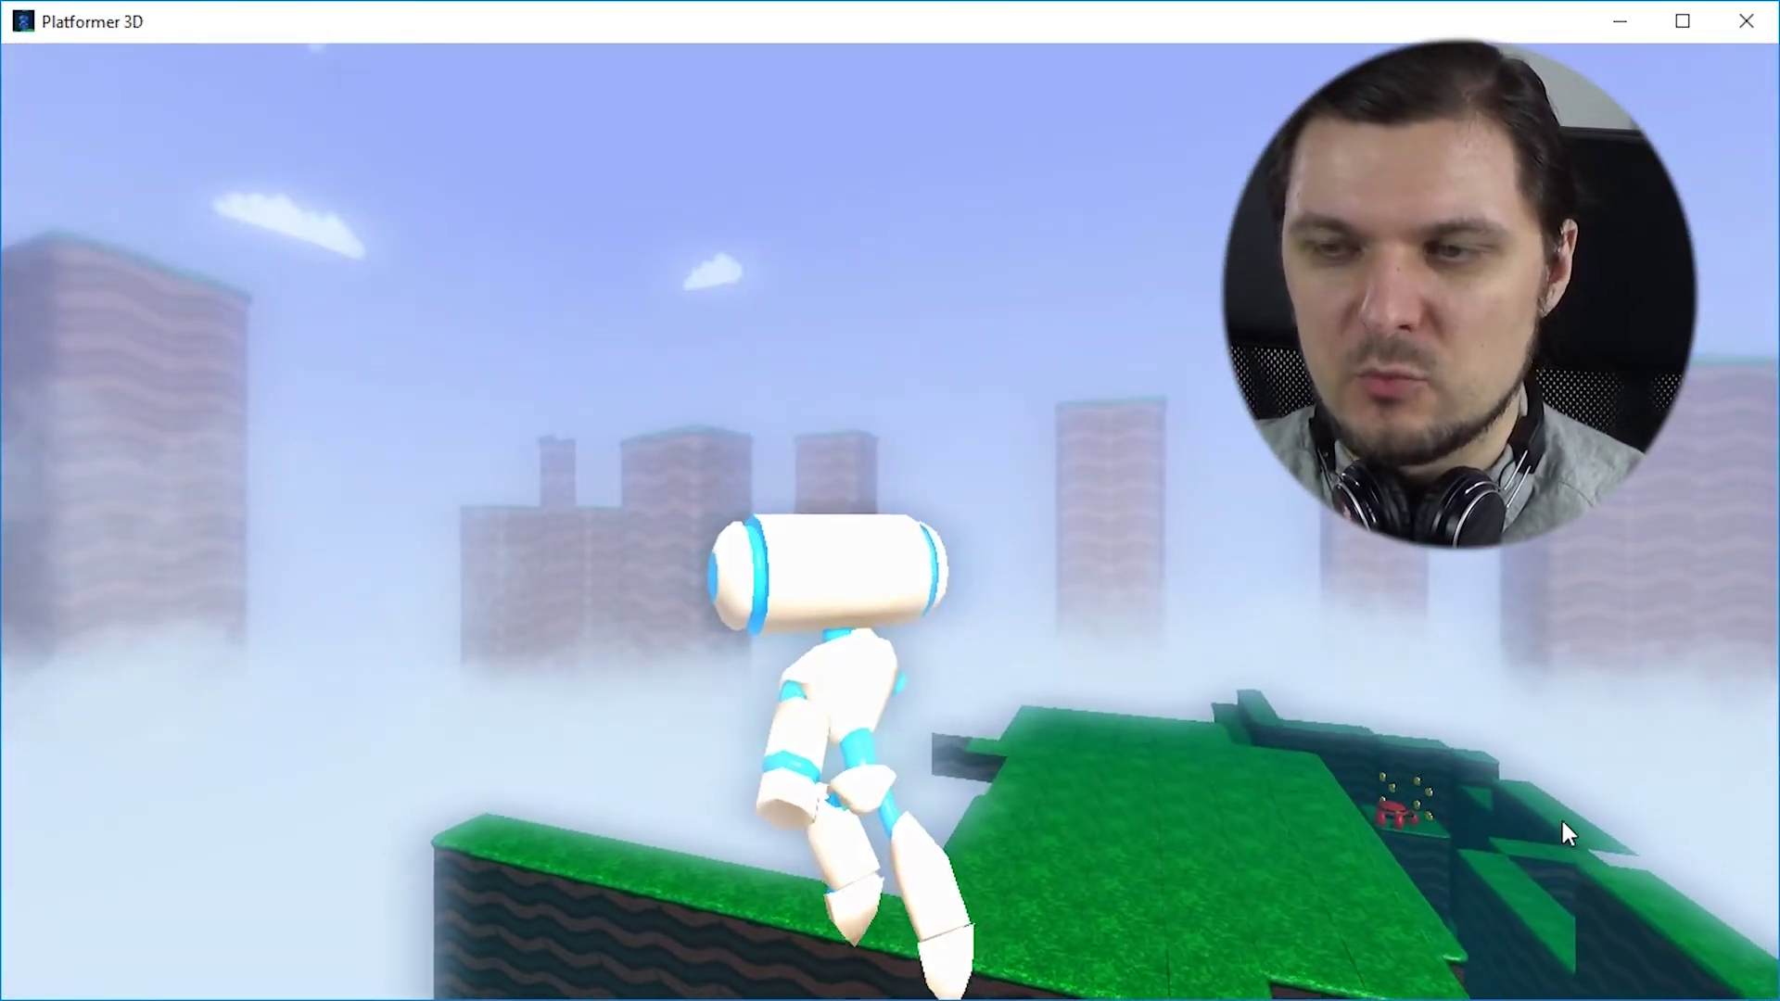
key(w)
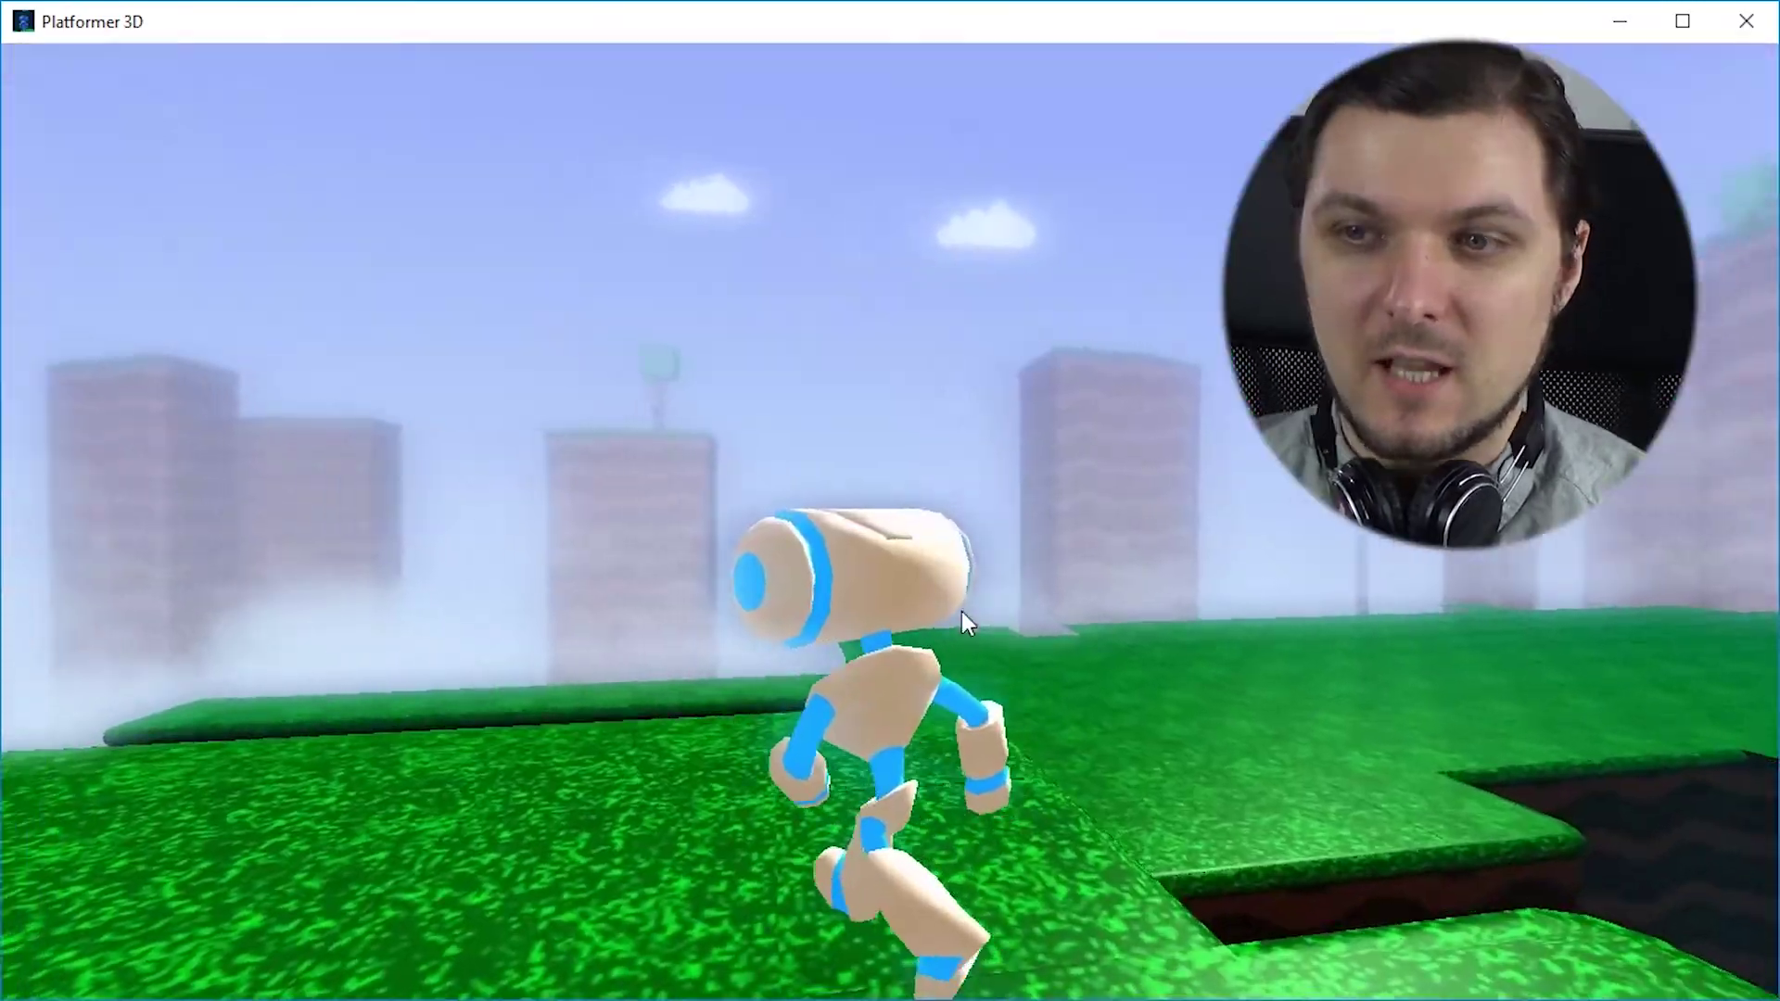
key(w)
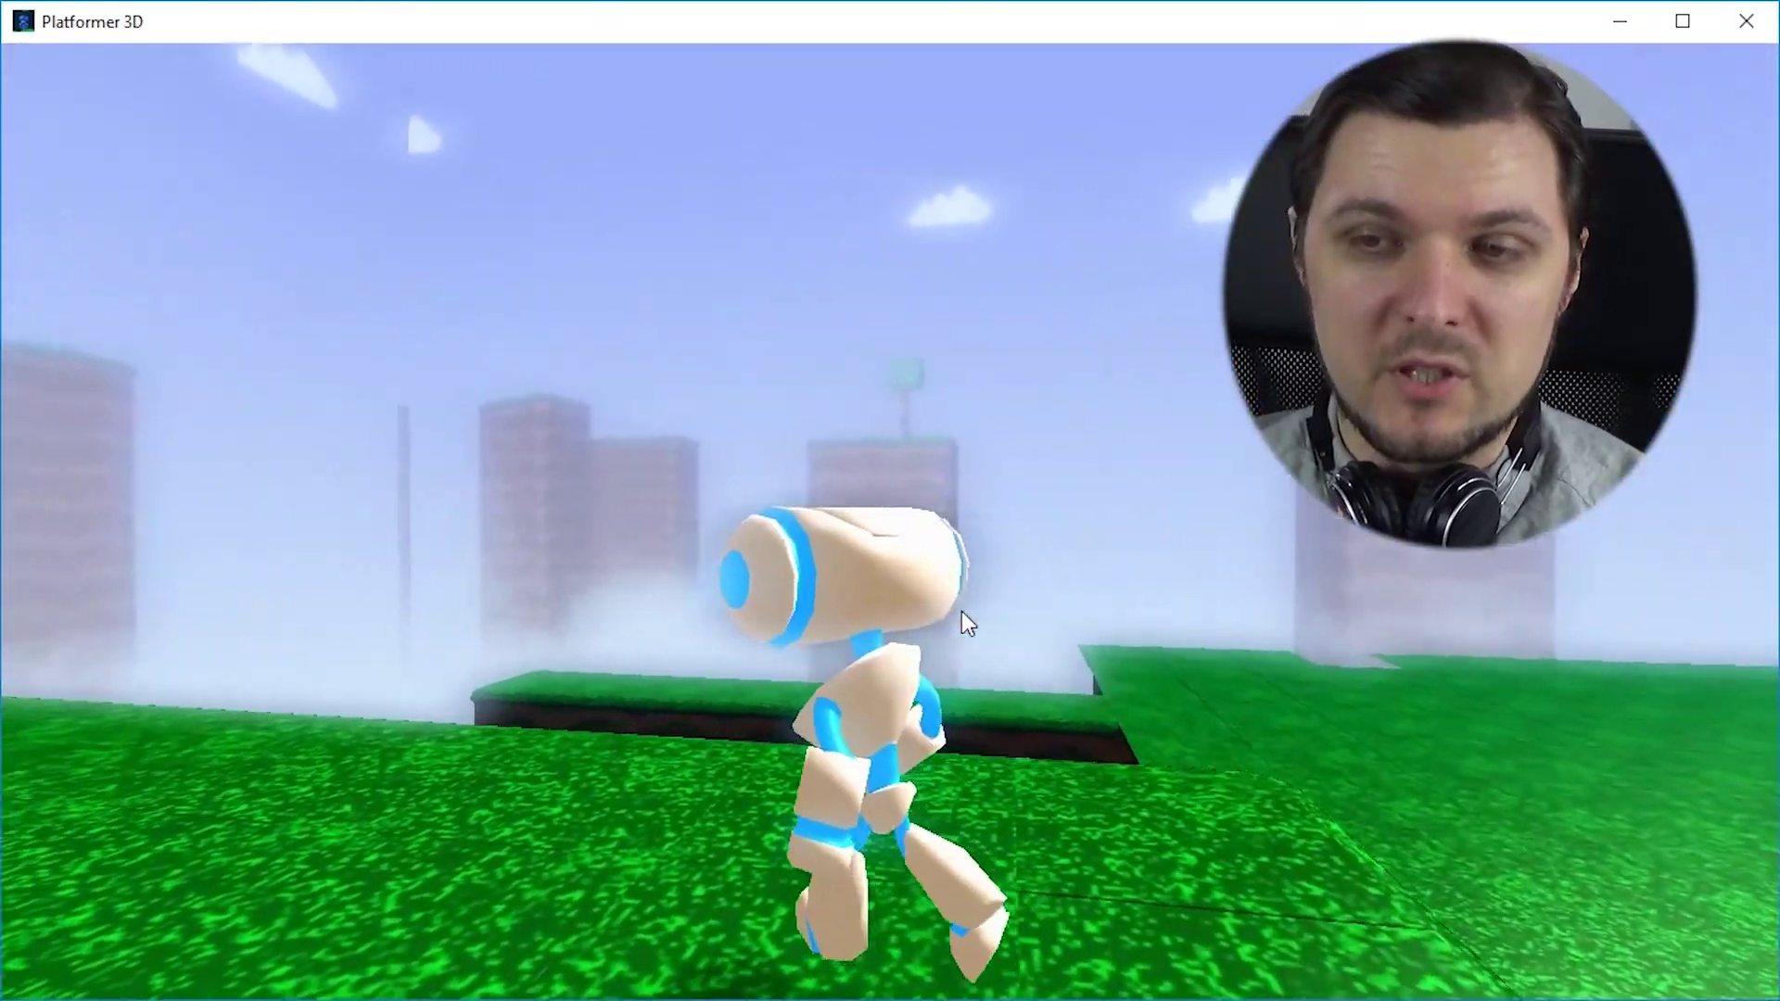
key(space)
key(Up)
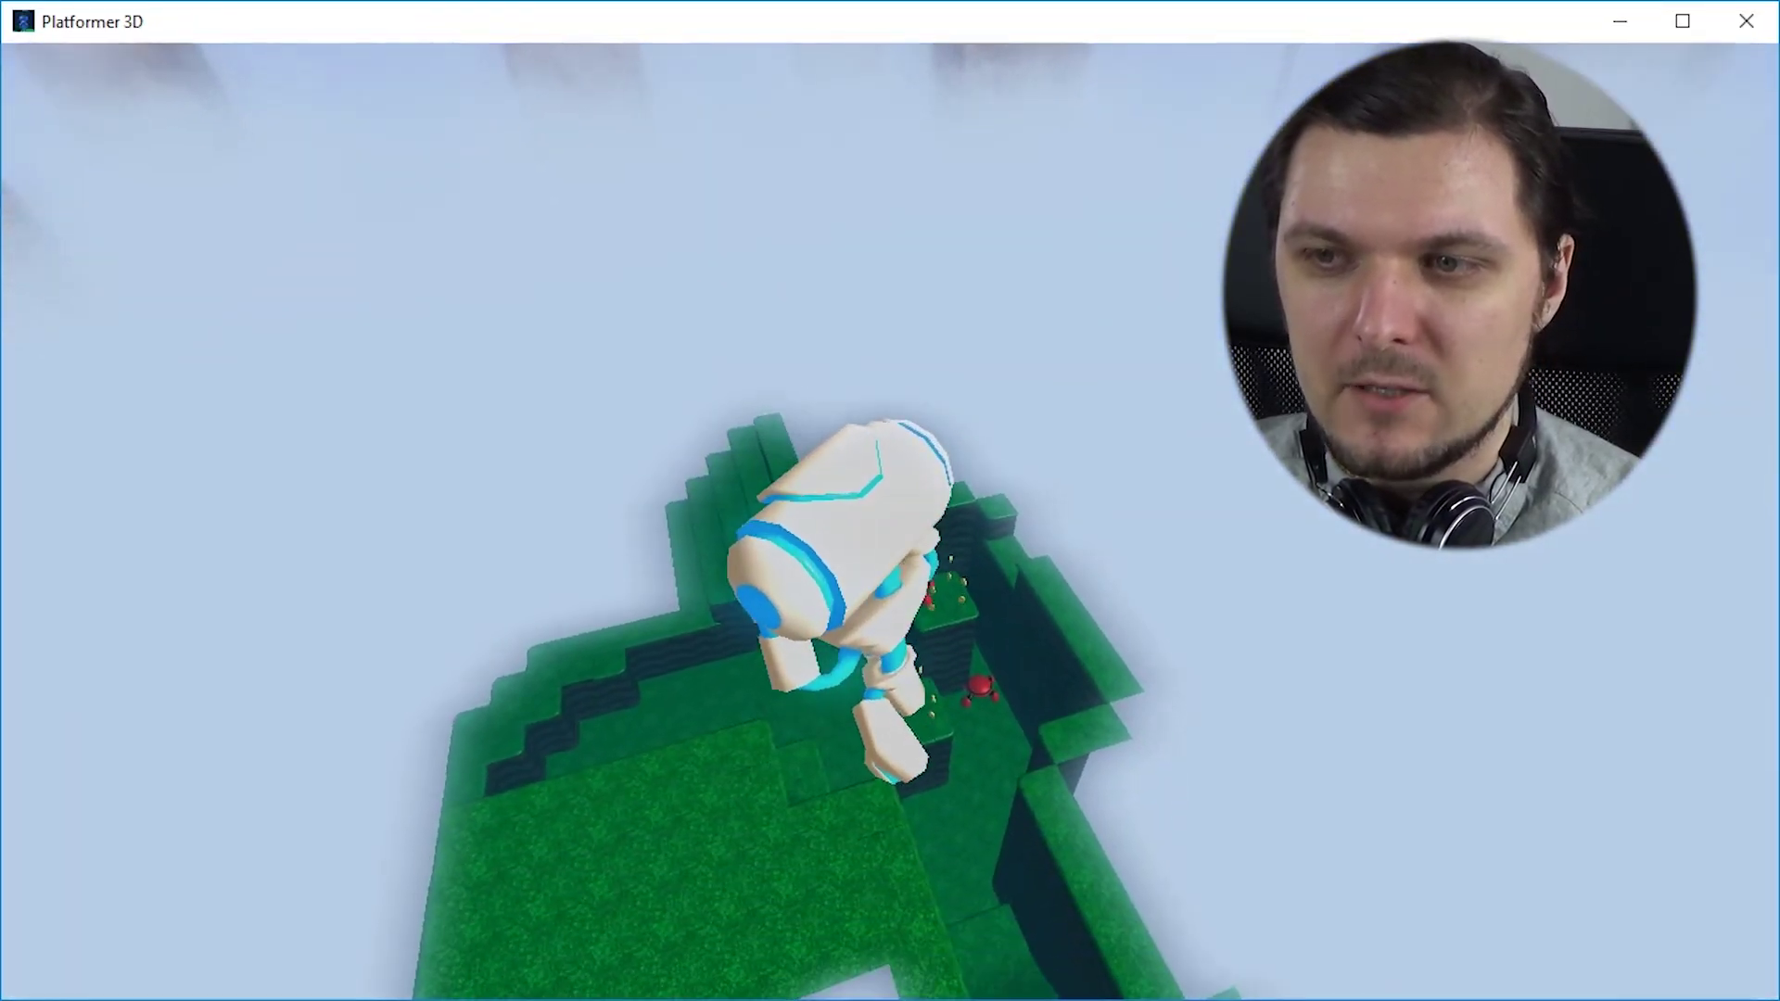
key(w)
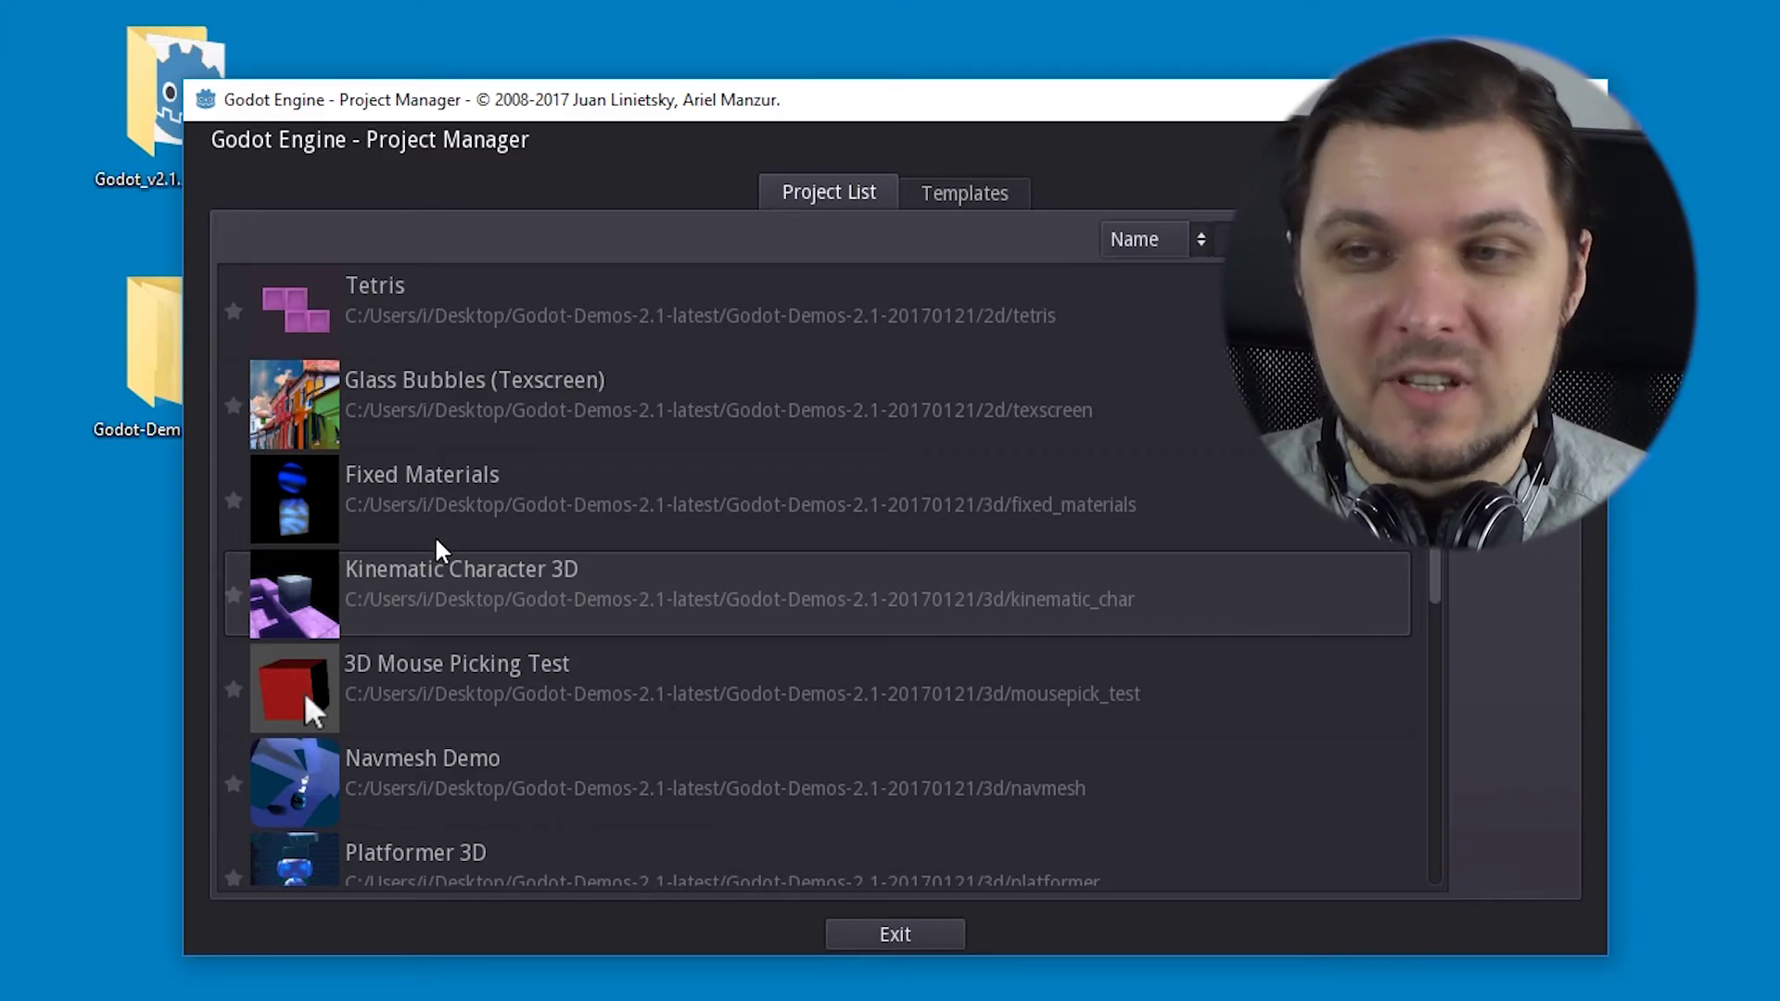
- Launch the Kinematic Character 3D demo from the project list and test moving and jumping the cube on the tiled floor
double_click(498, 591)
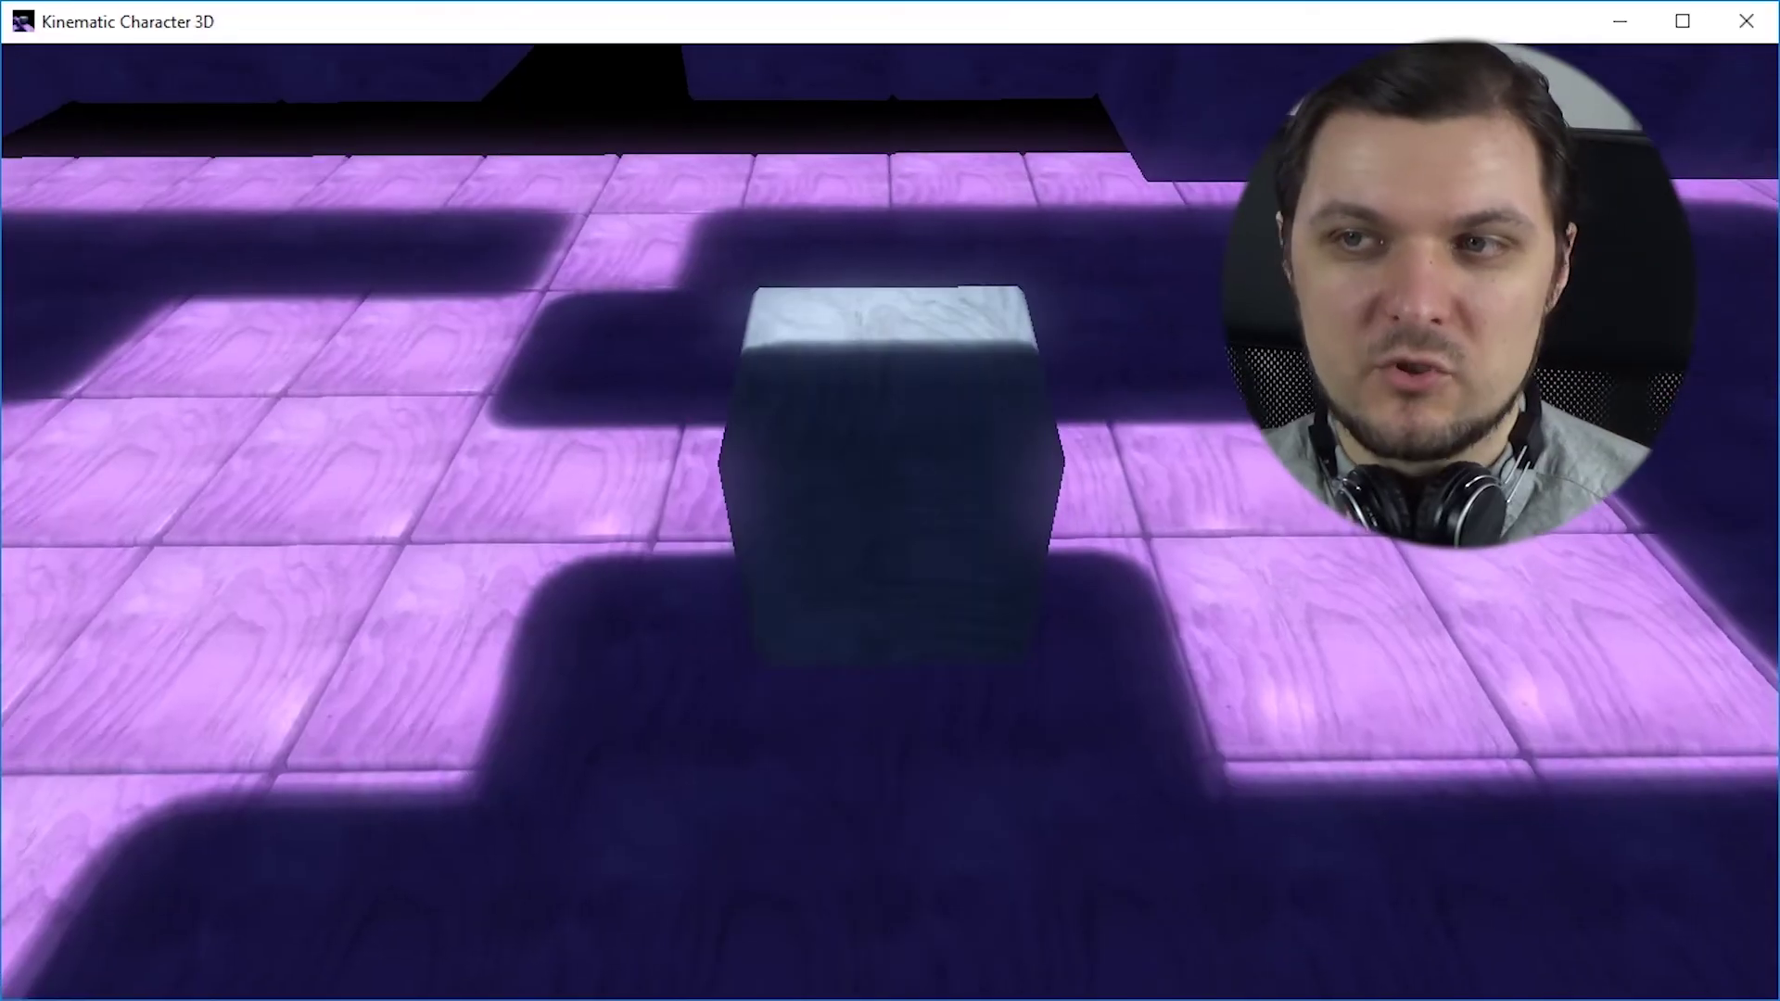
key(Up)
key(Left)
key(Right)
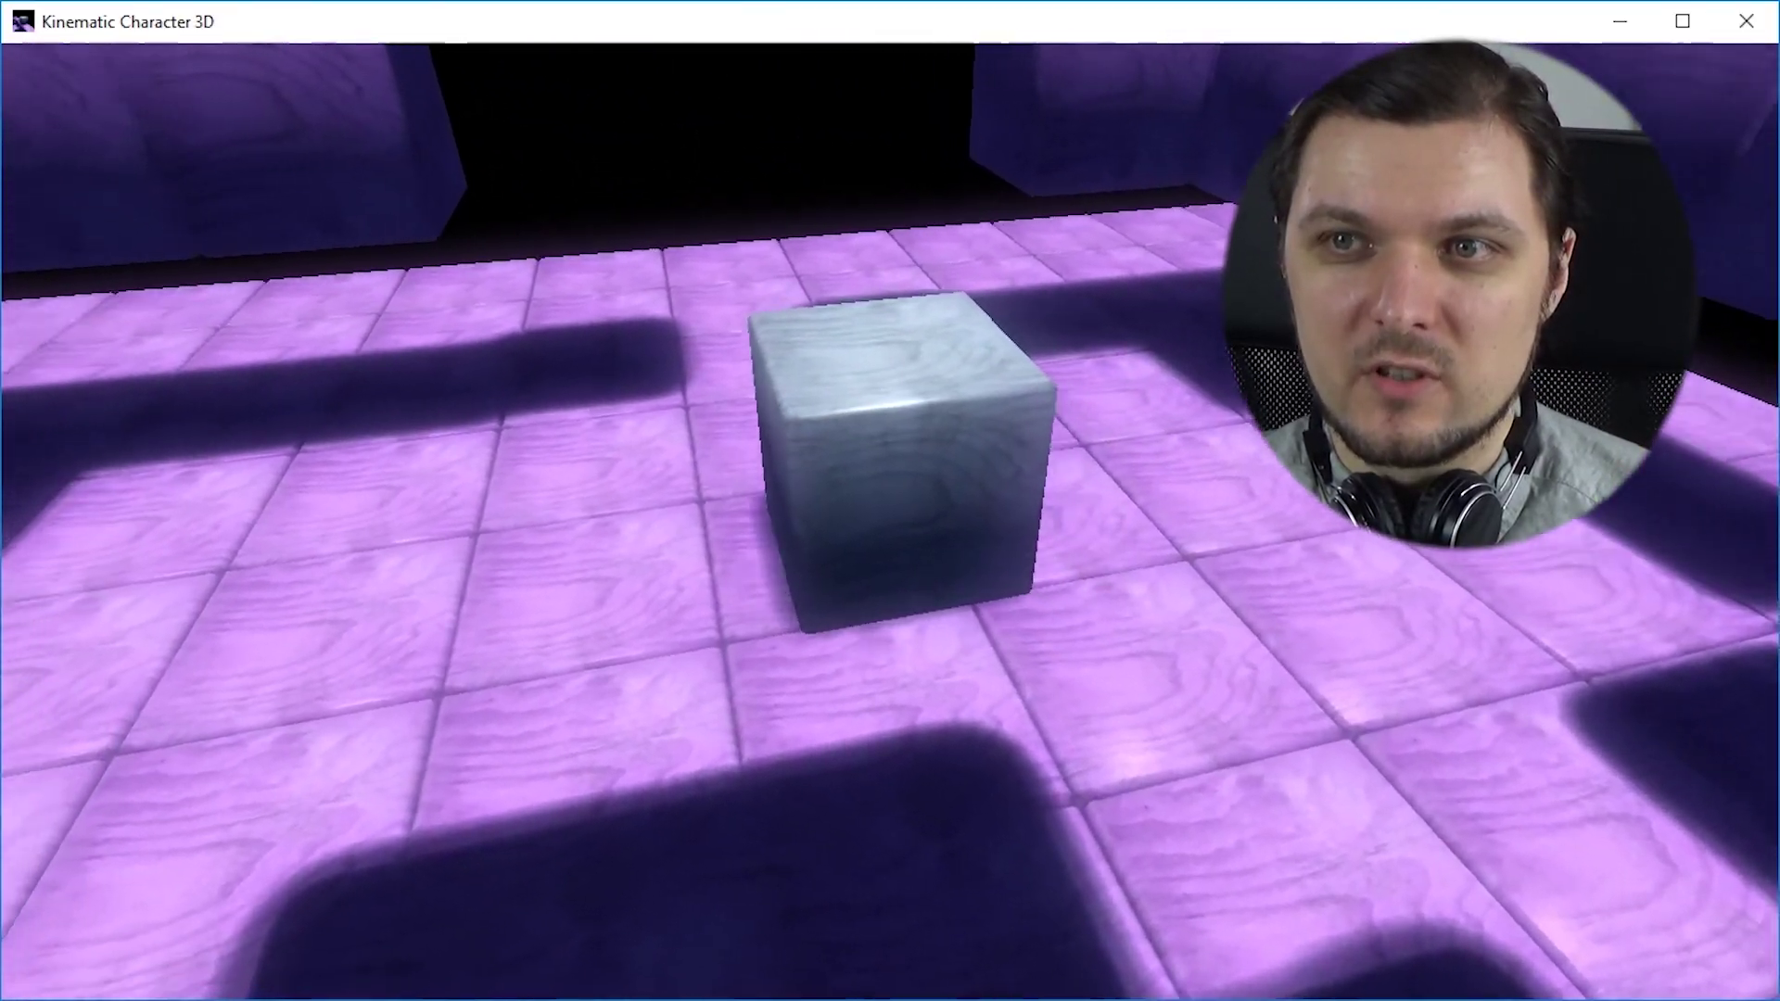
key(space)
key(Left)
key(Down)
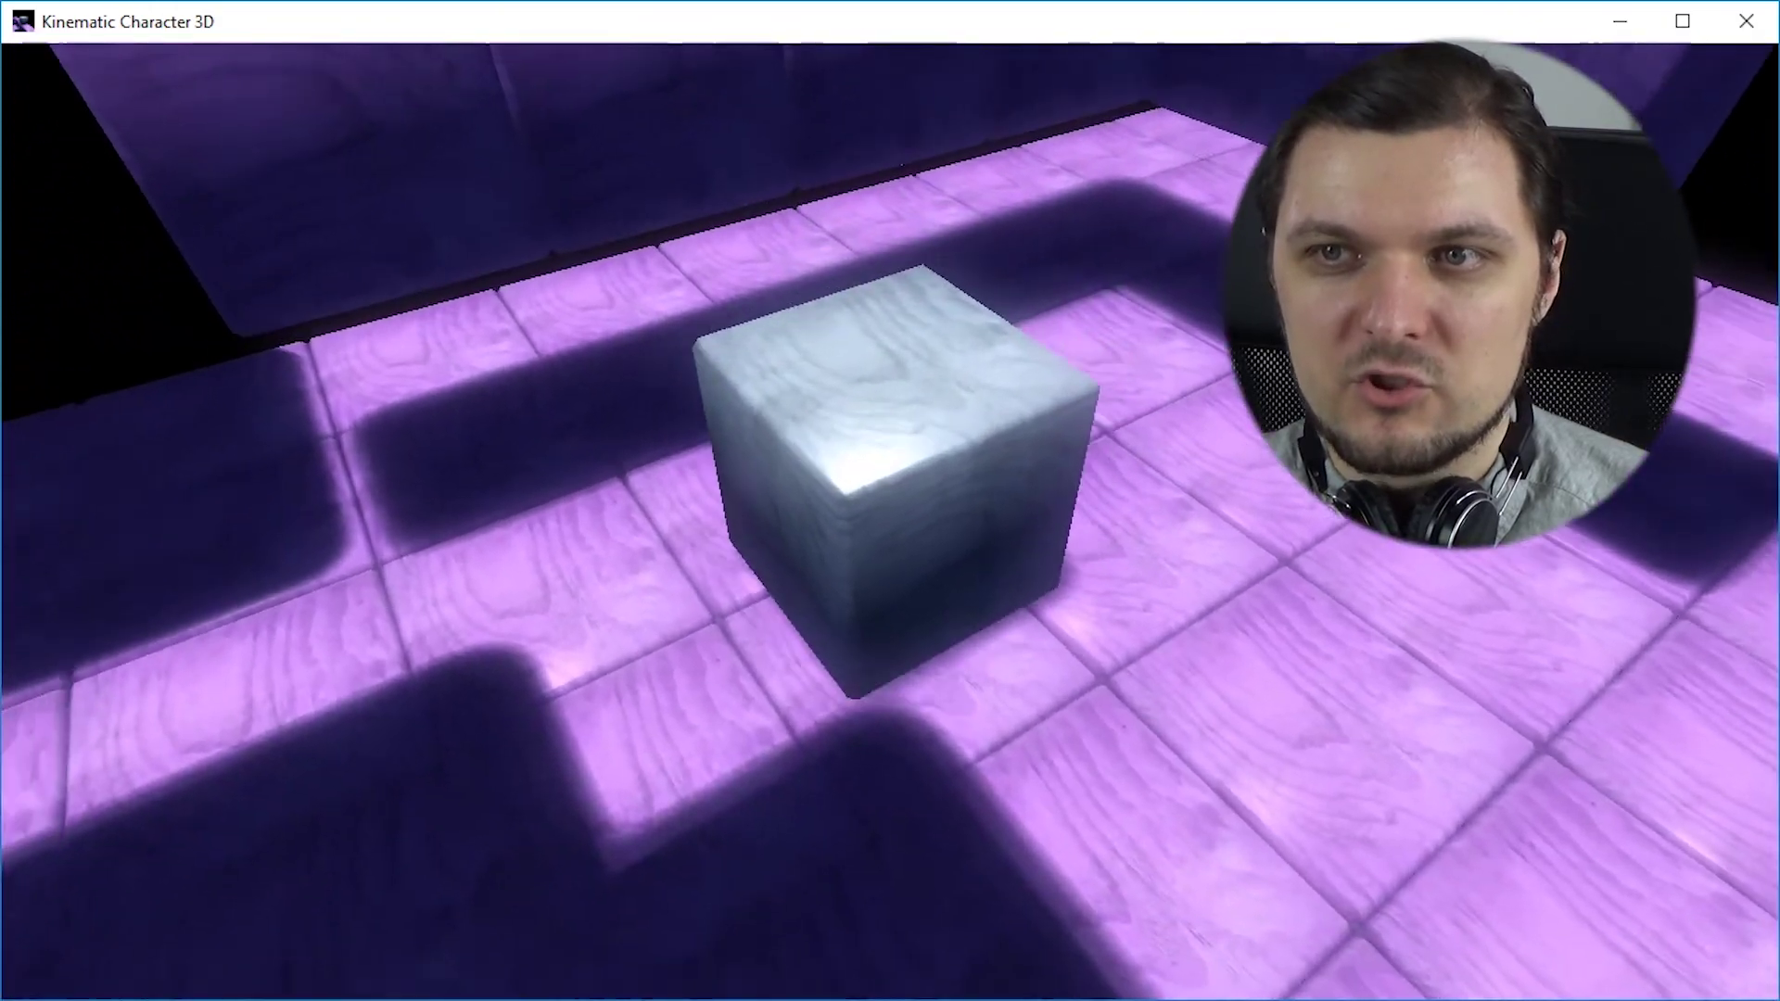
key(Left)
key(Up)
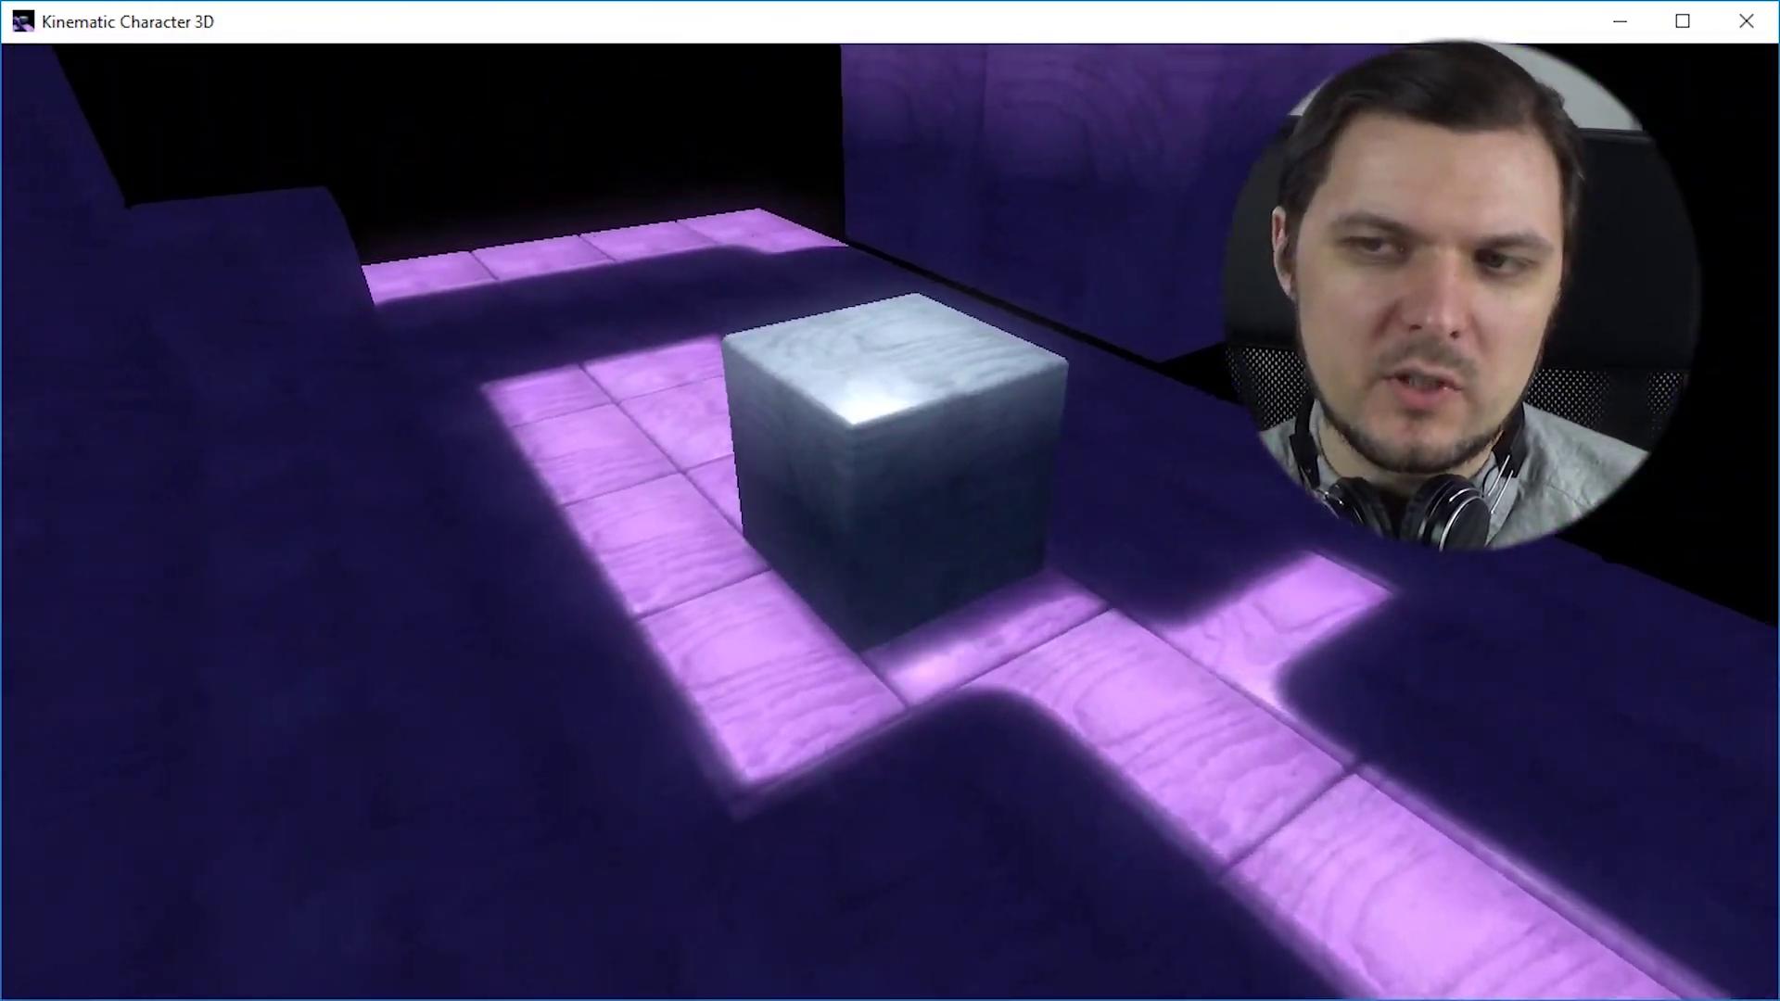
- Jump the cube onto the raised blocks of the Kinematic Character 3D level and move it along their edge
key(Left)
key(space)
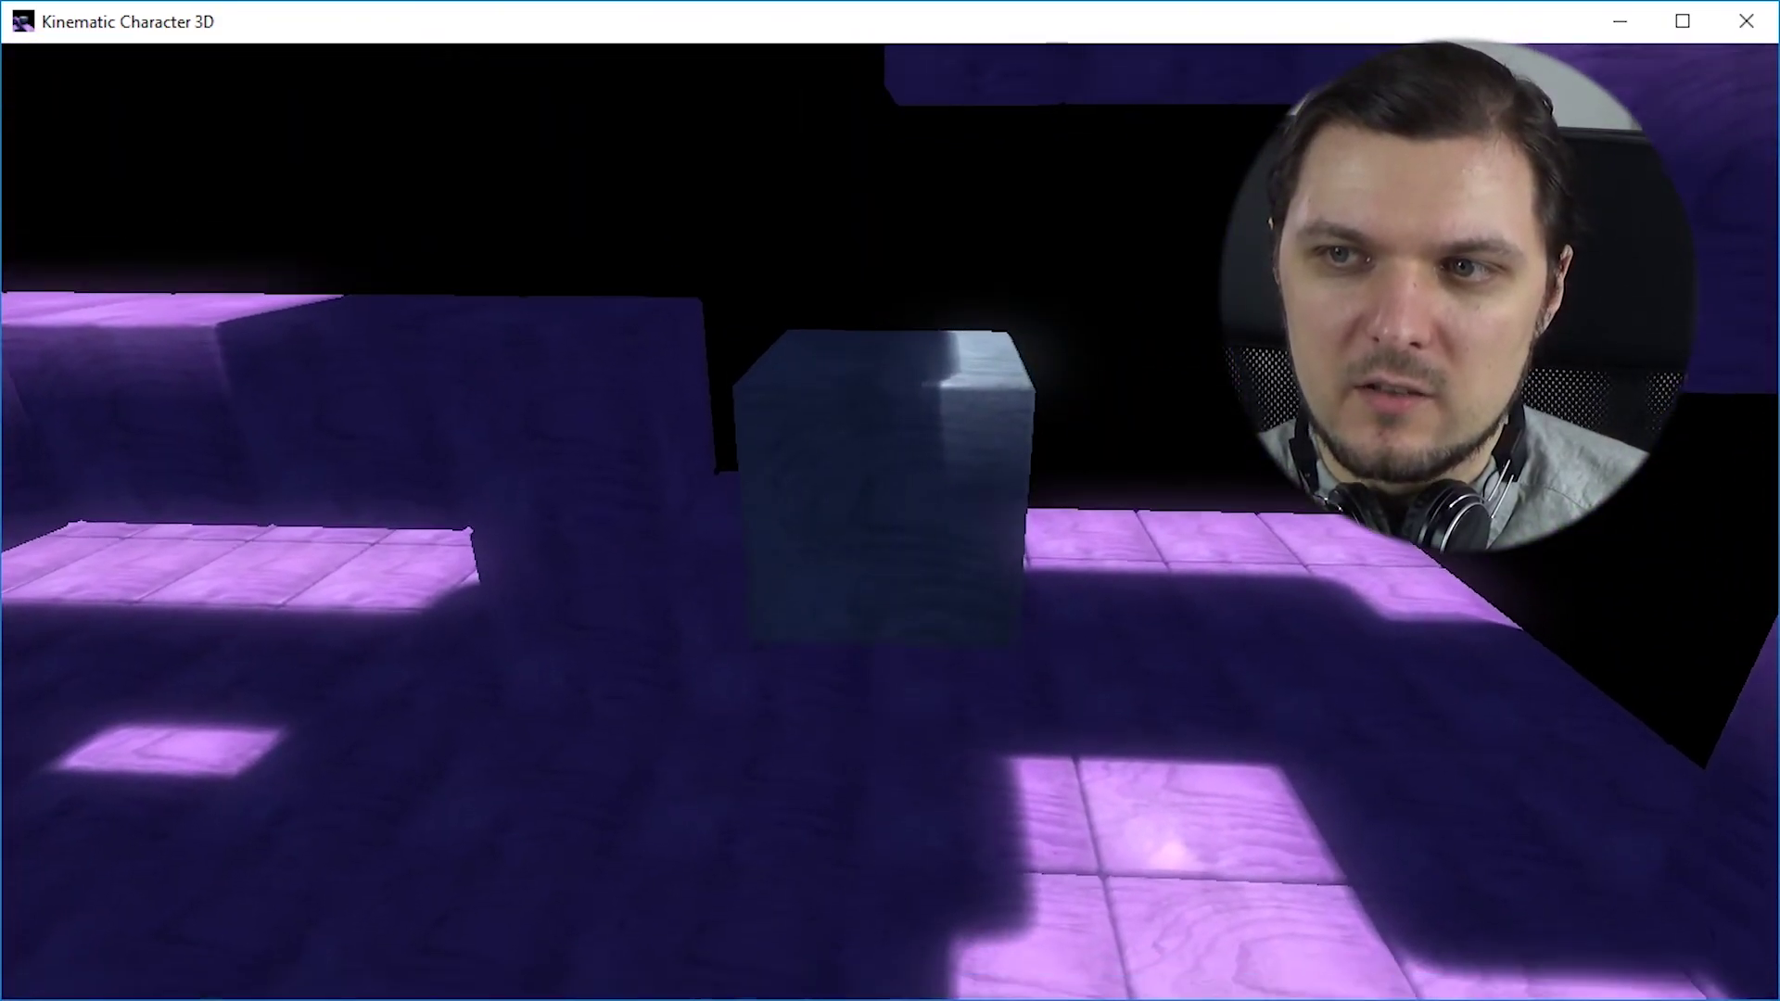
key(Up)
key(space)
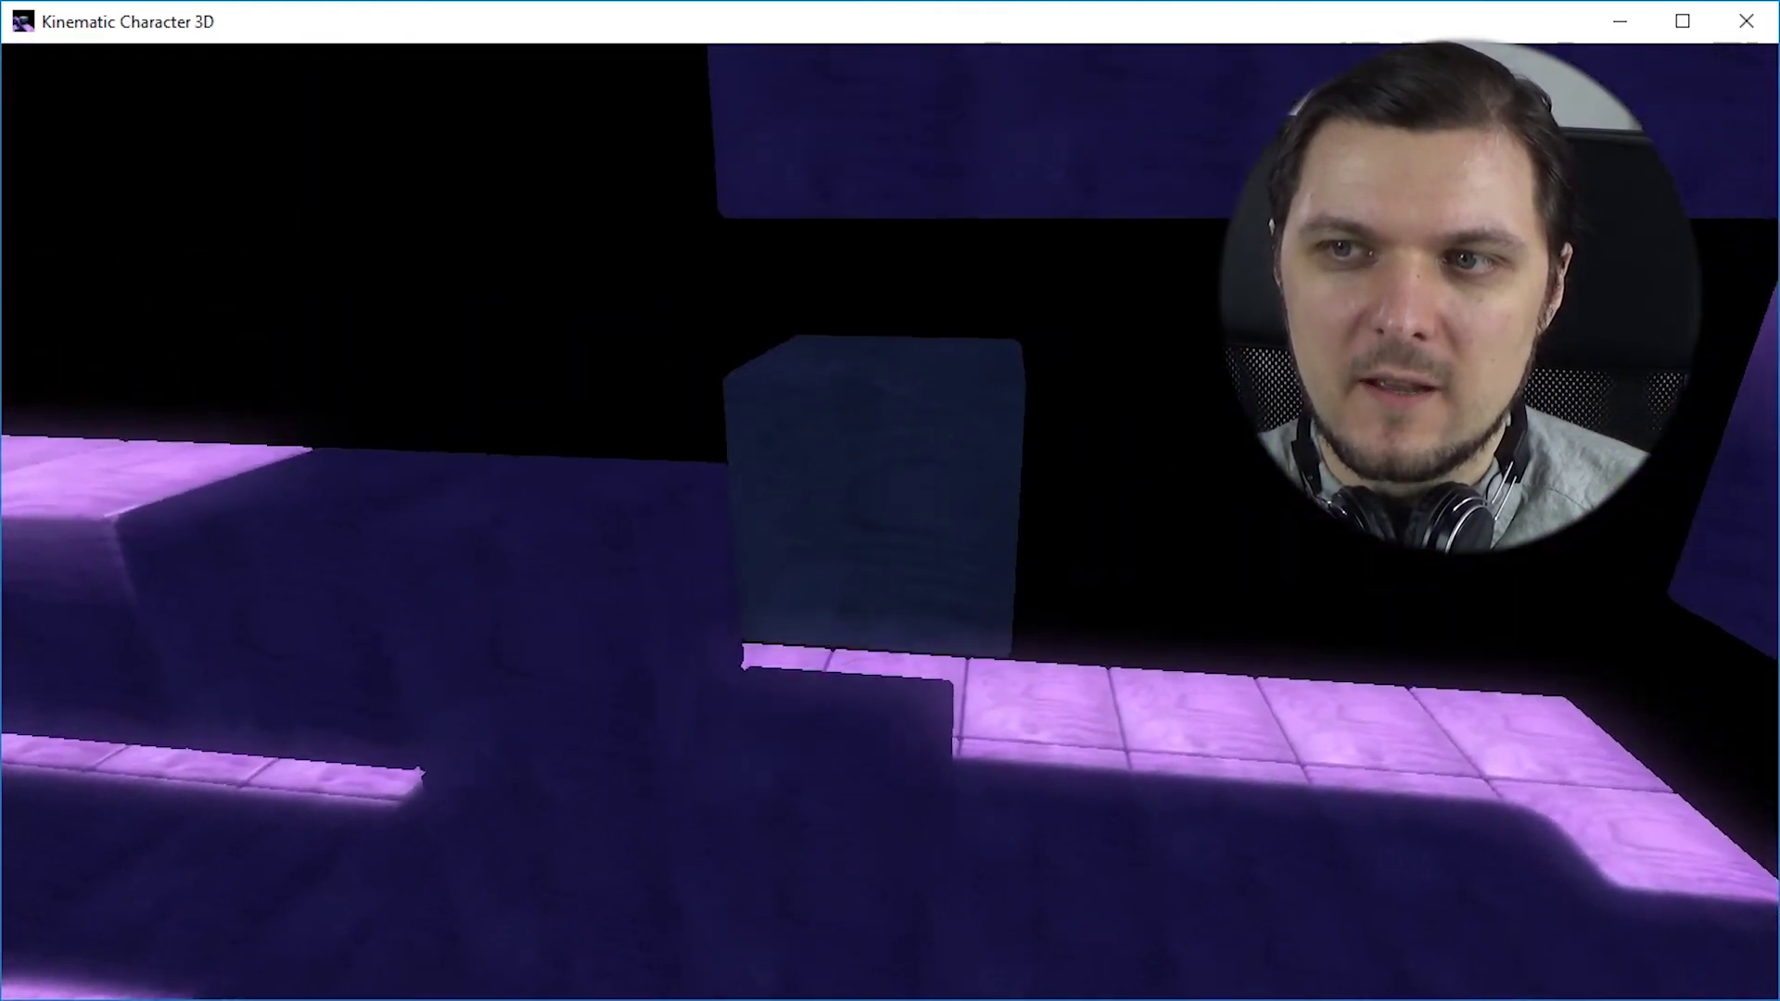
key(Left)
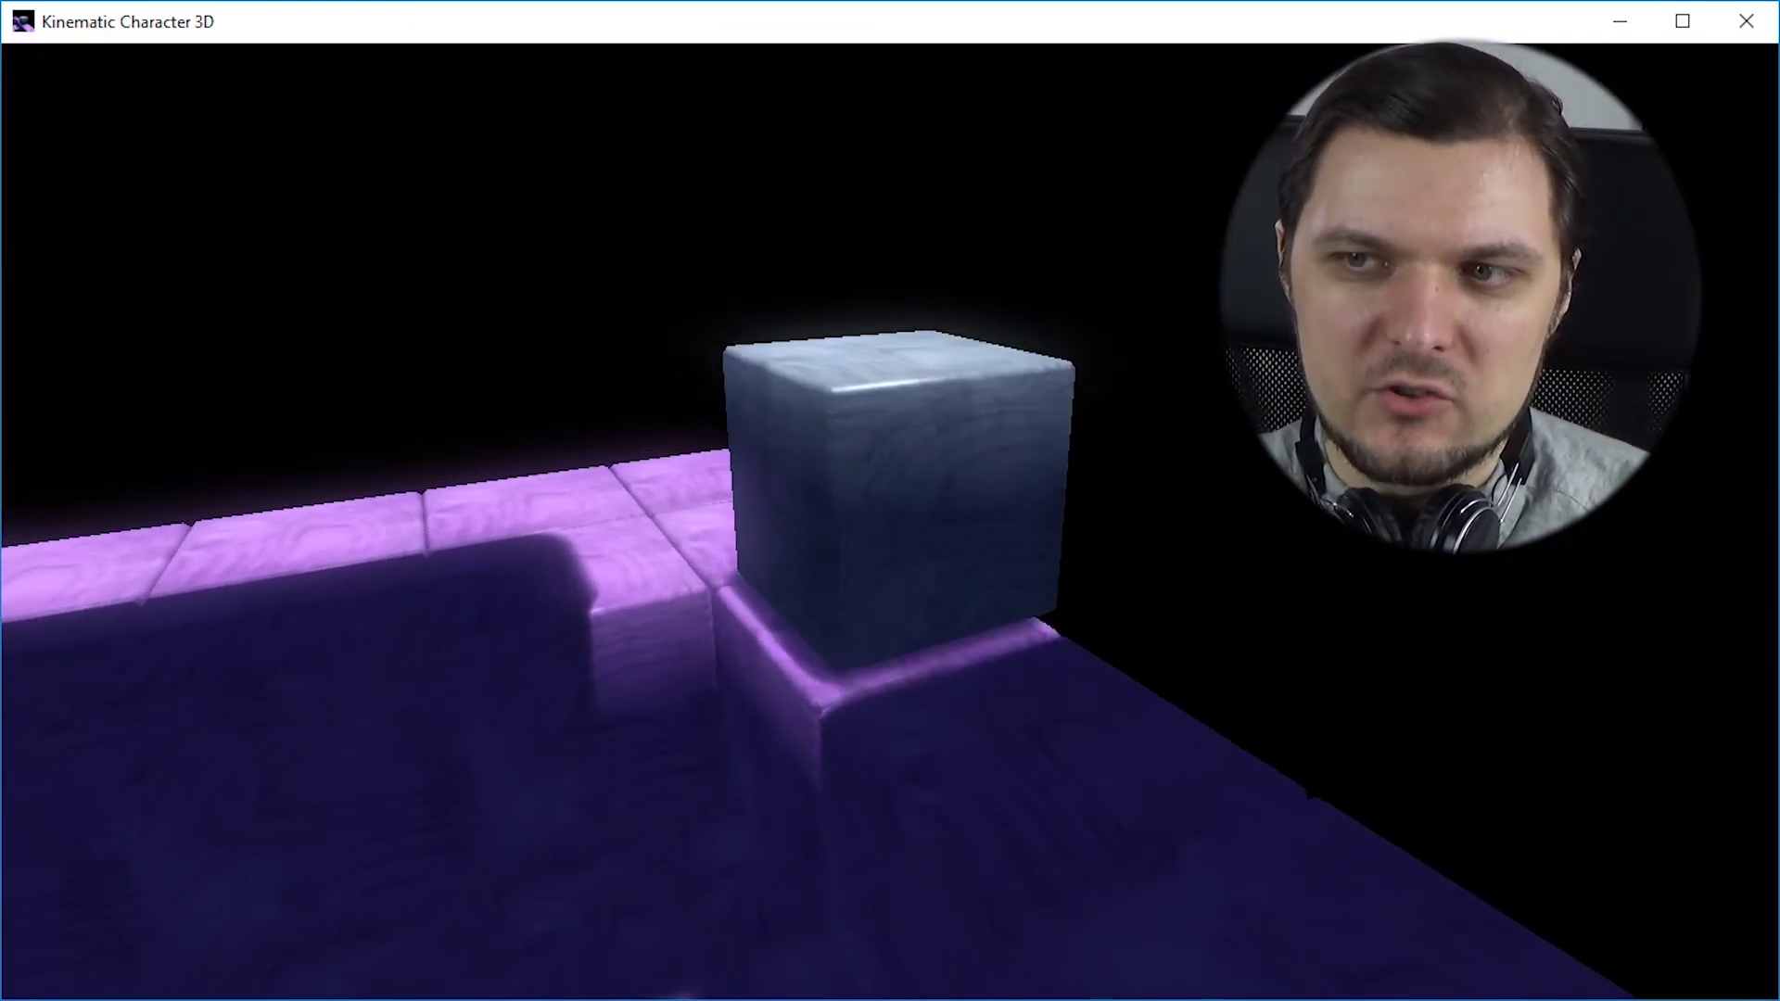
key(Up)
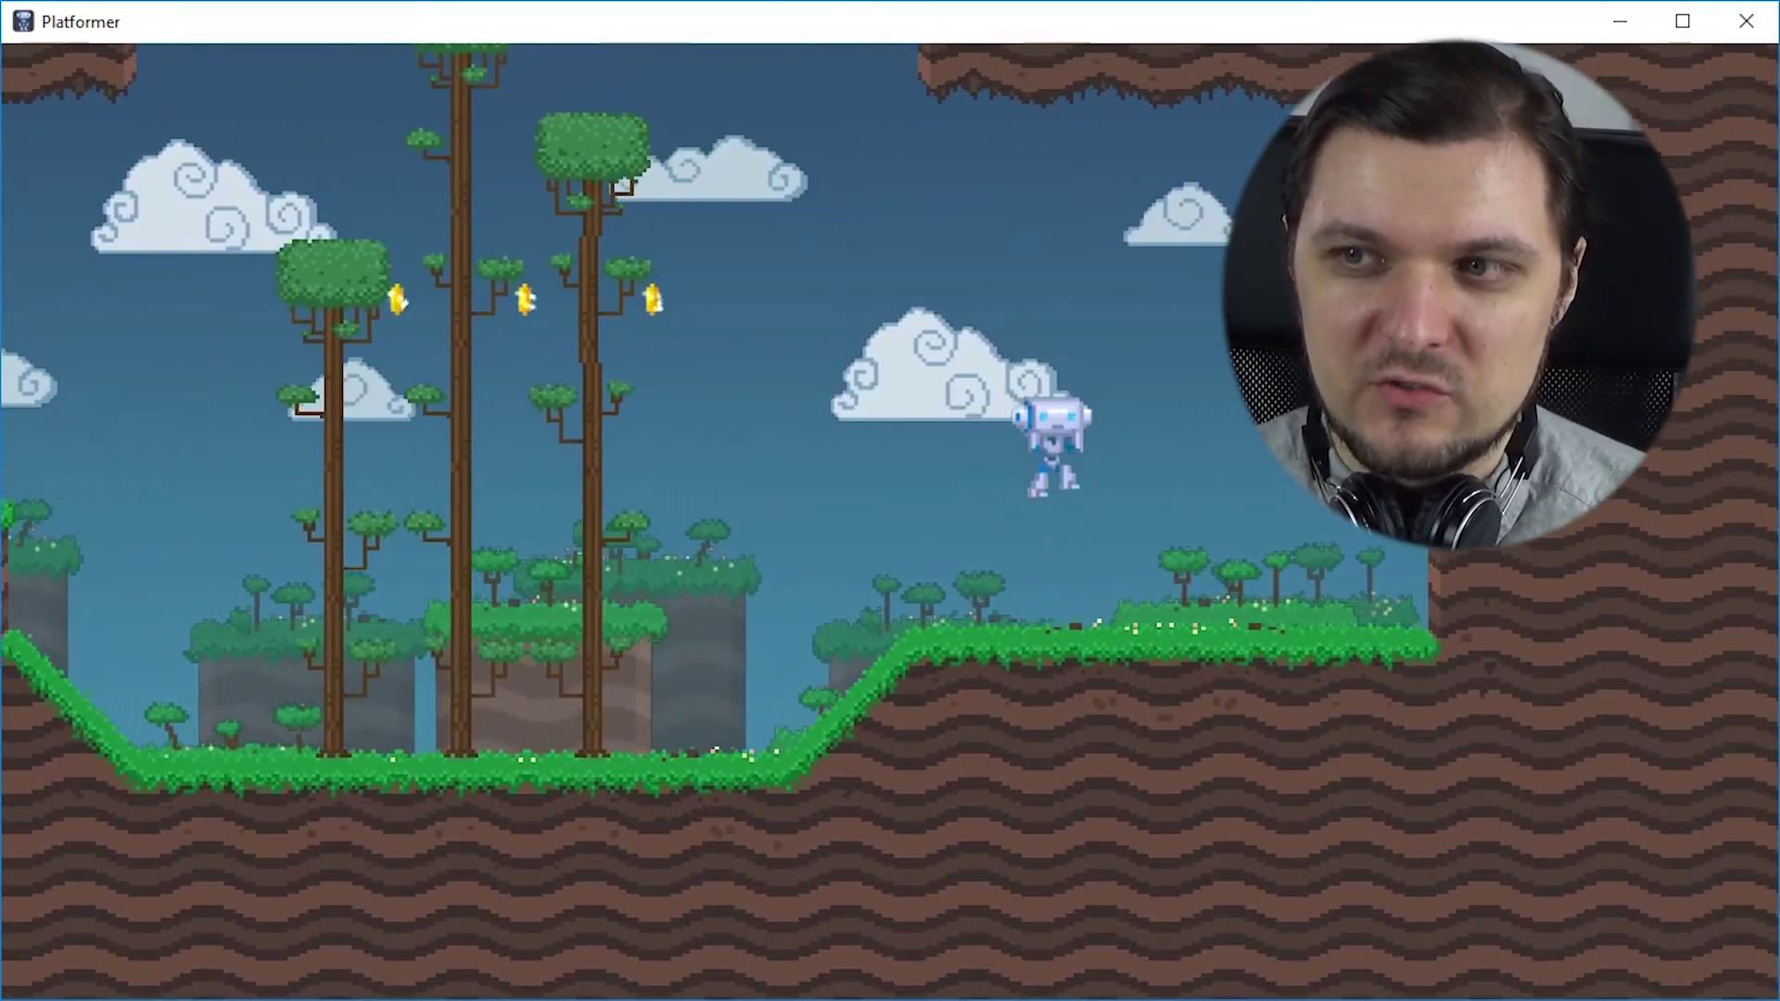
- Play the 2D Platformer demo, moving the robot past the trees and coins and jumping up the grassy ledges
key(Left)
key(space)
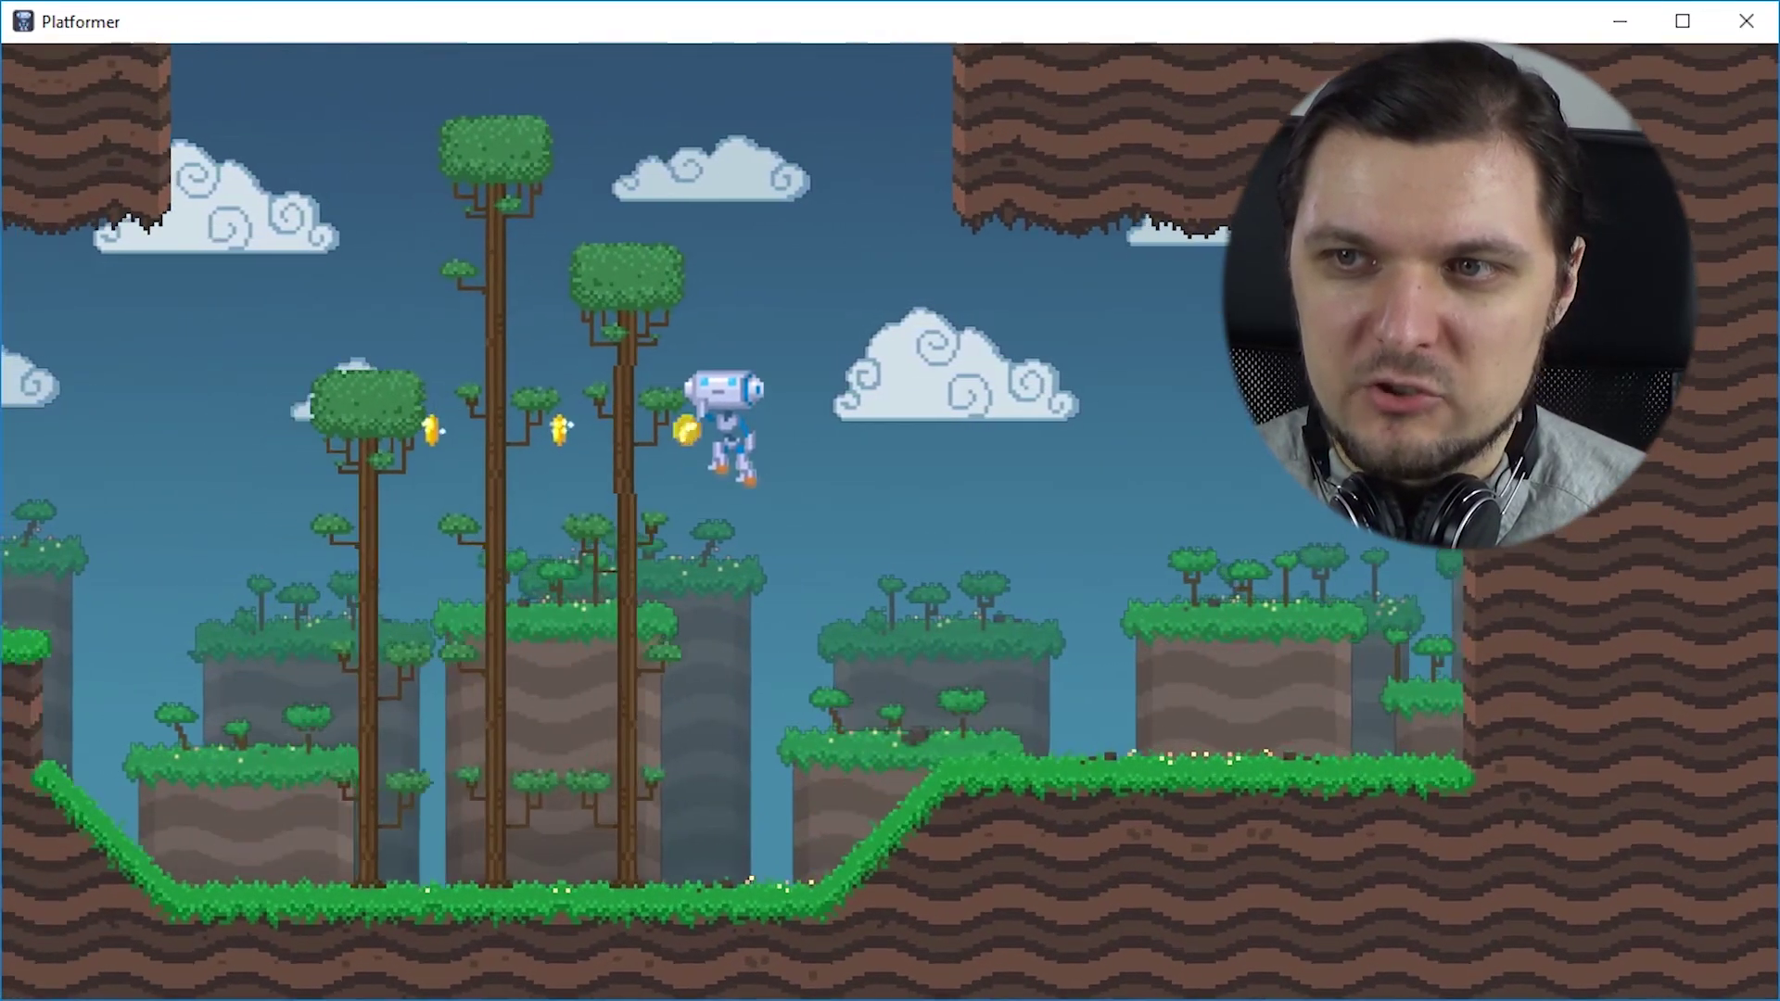
key(space)
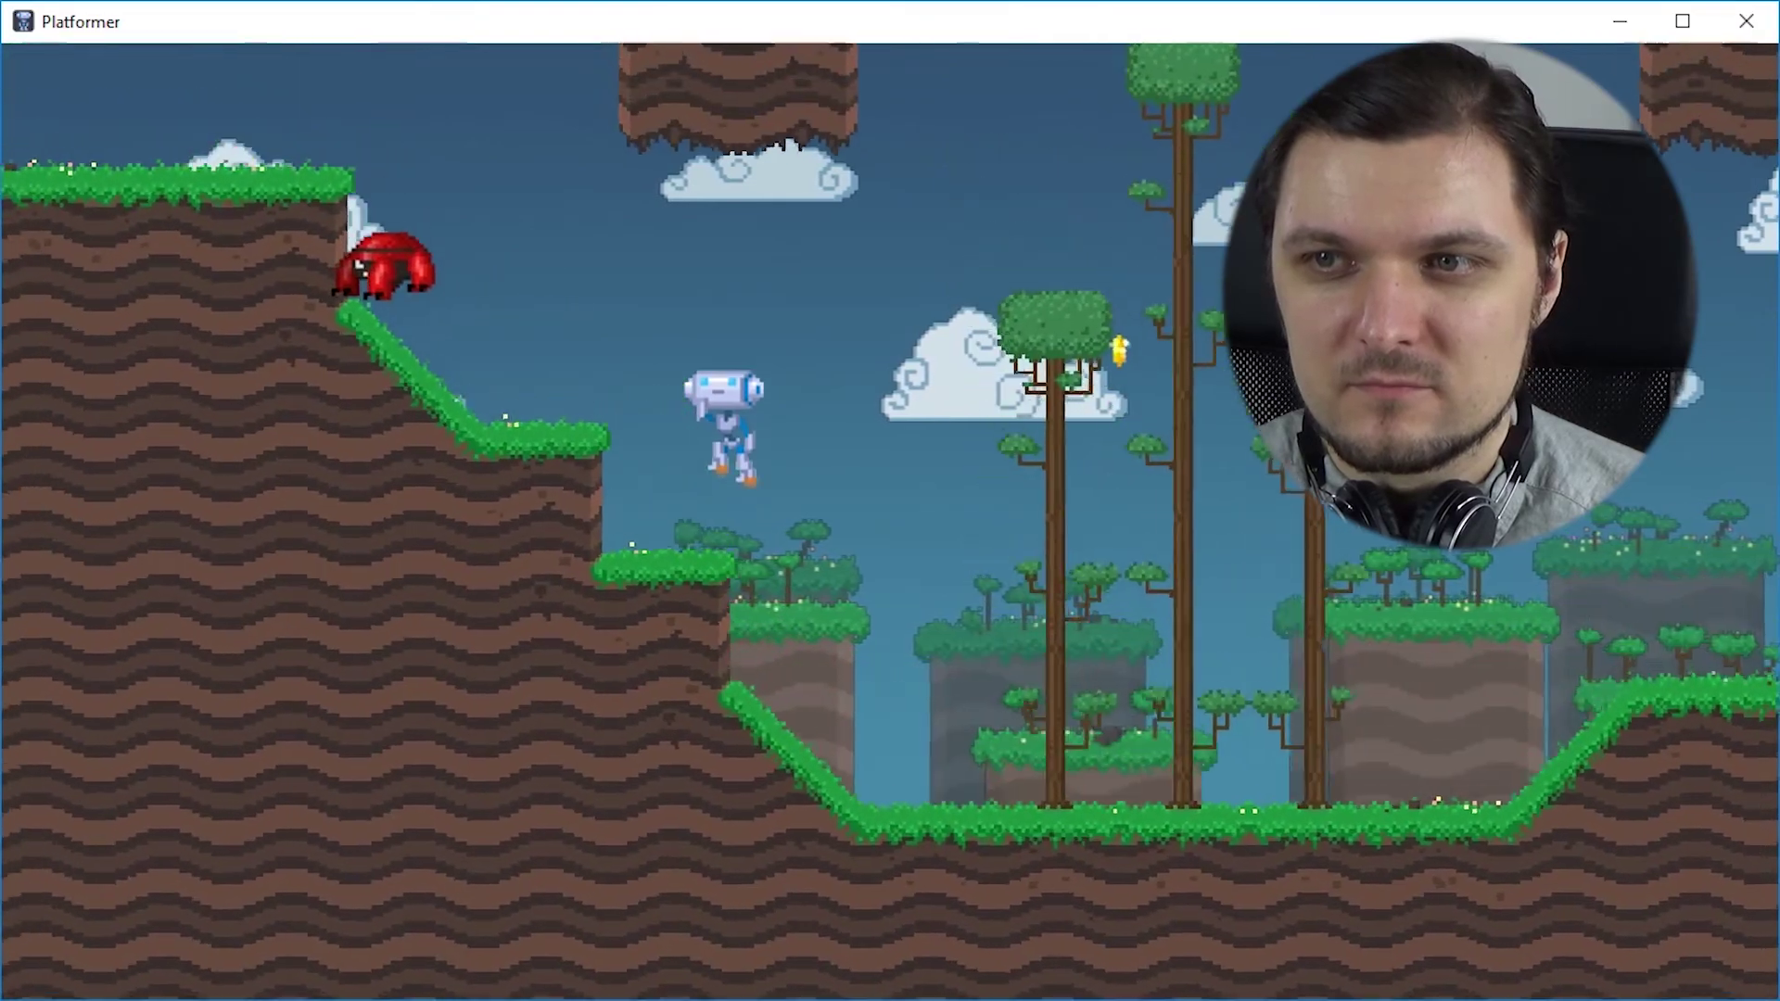
key(space)
key(space)
key(space)
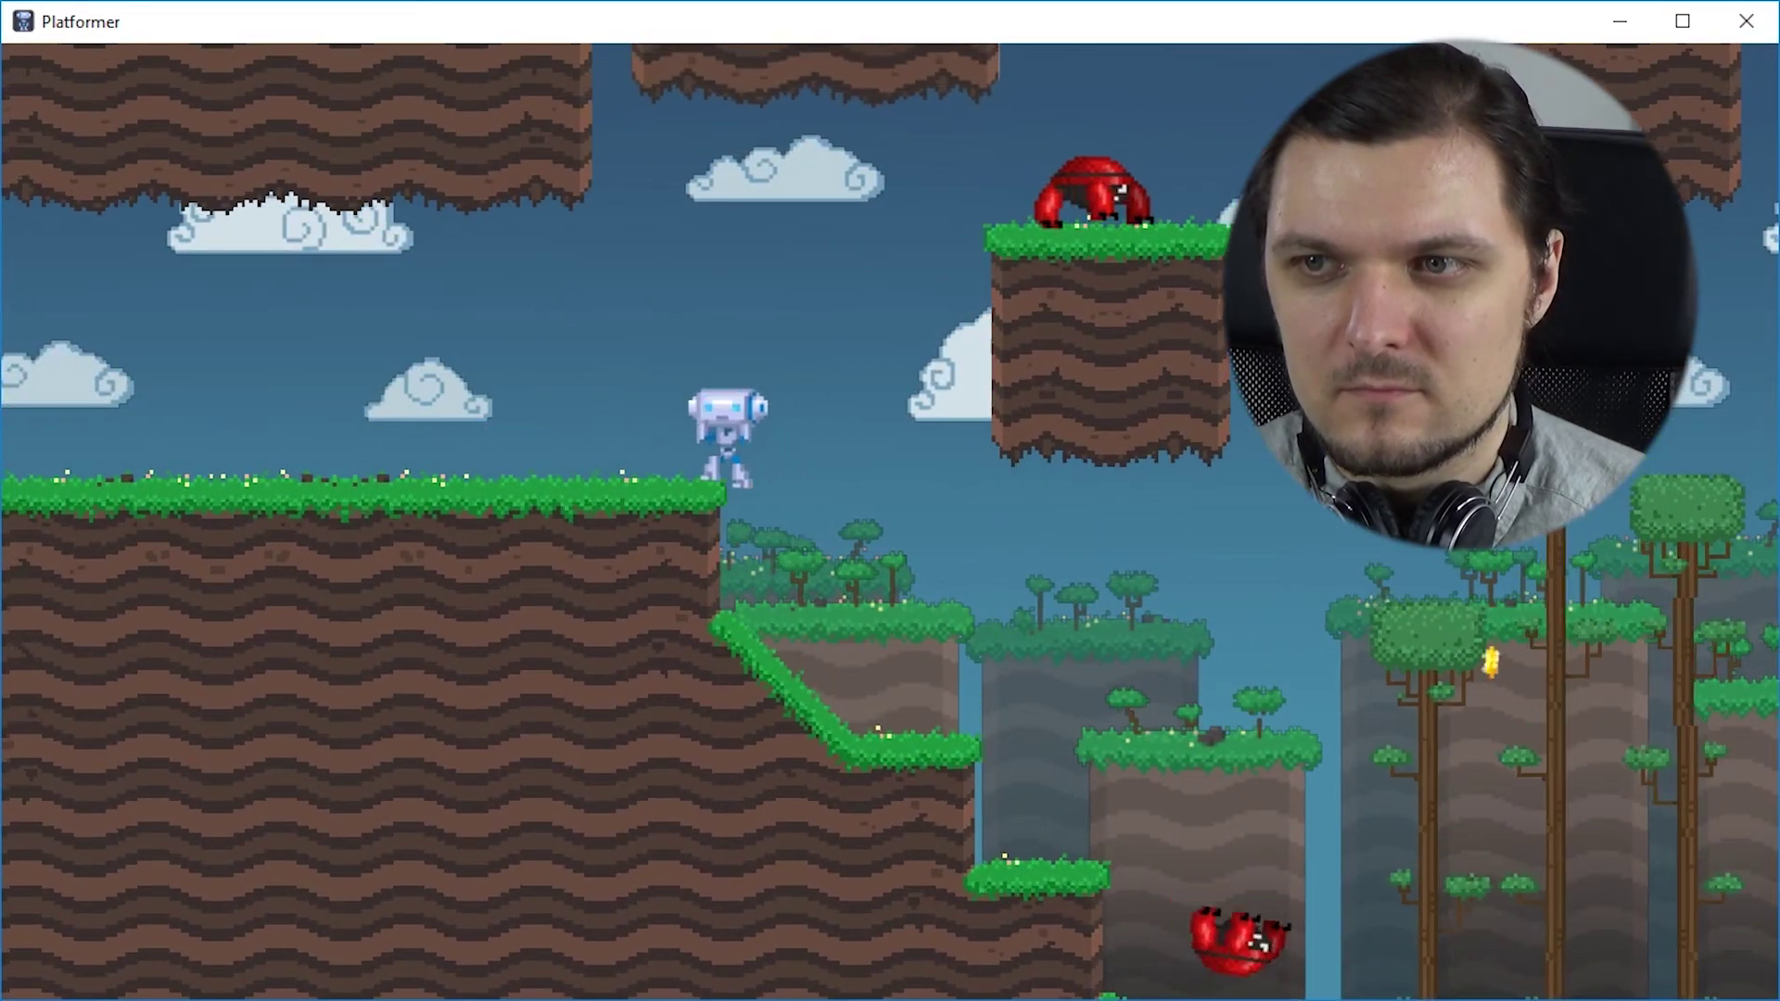